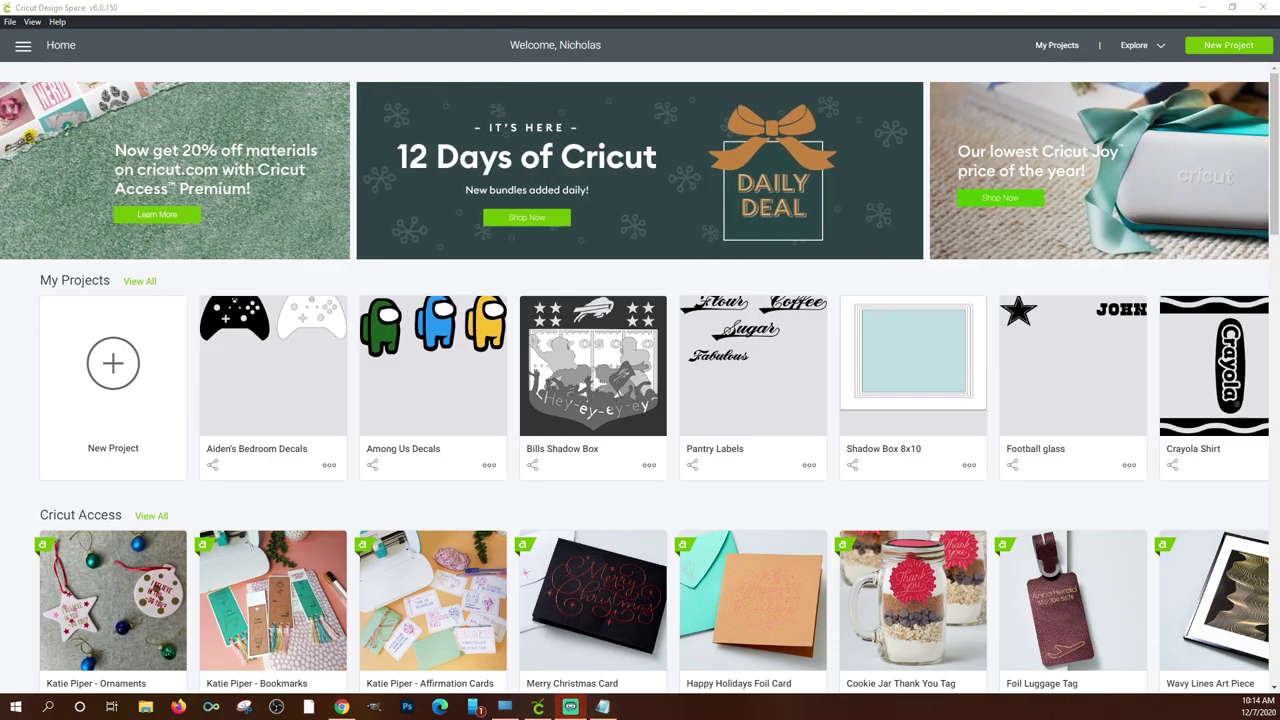
Switch to Chrome and open the Design Space for Windows download page from the cricut.com site.
mouse_move(1005, 385)
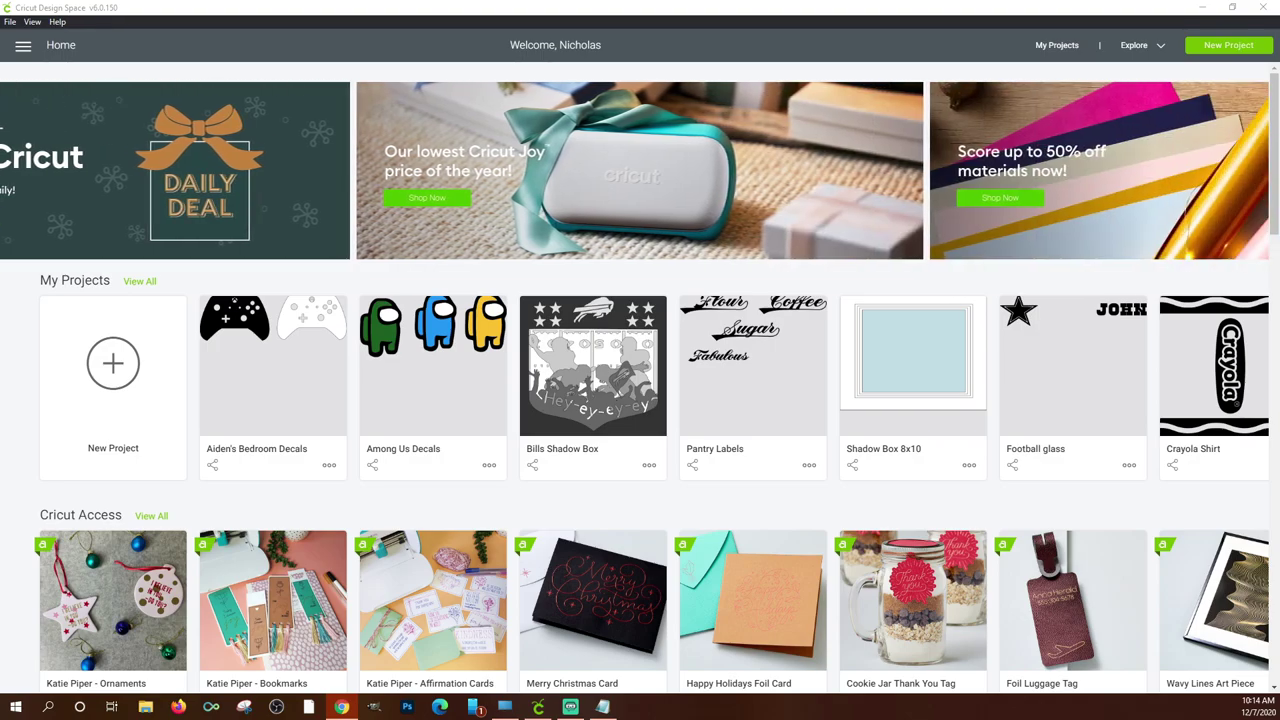
click(341, 707)
drag(1000, 252, 471, 2)
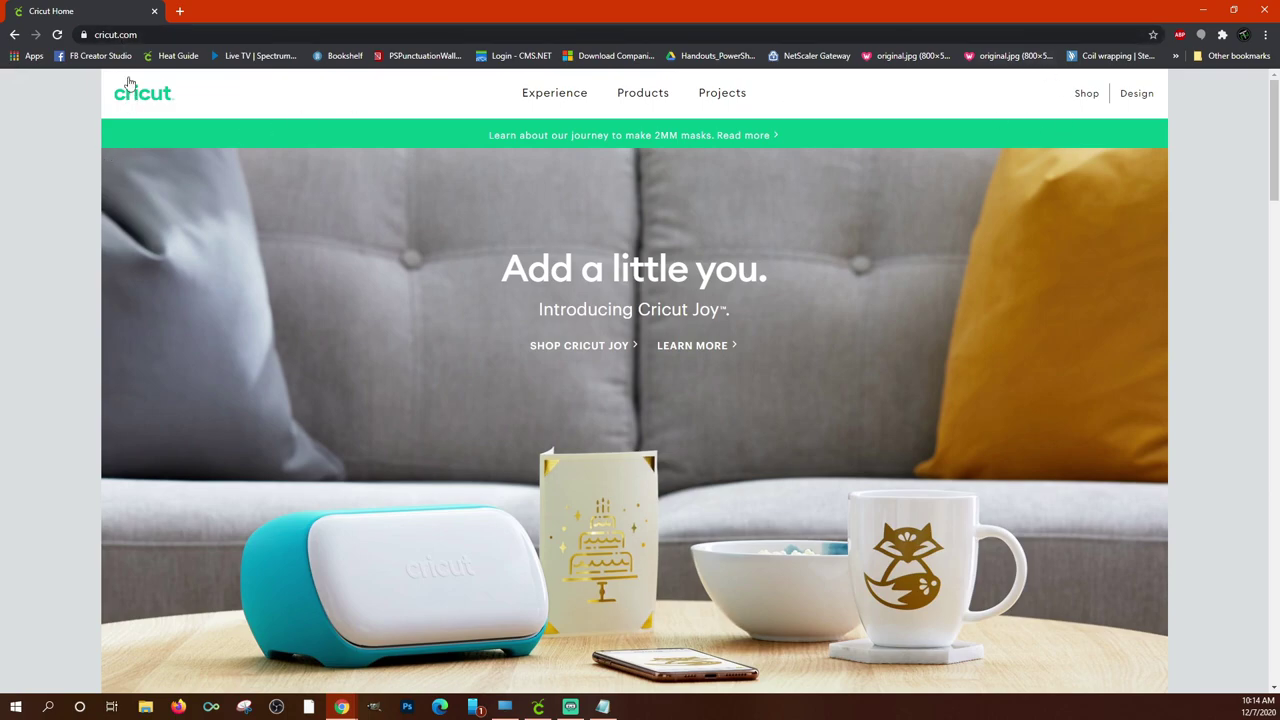
click(1138, 96)
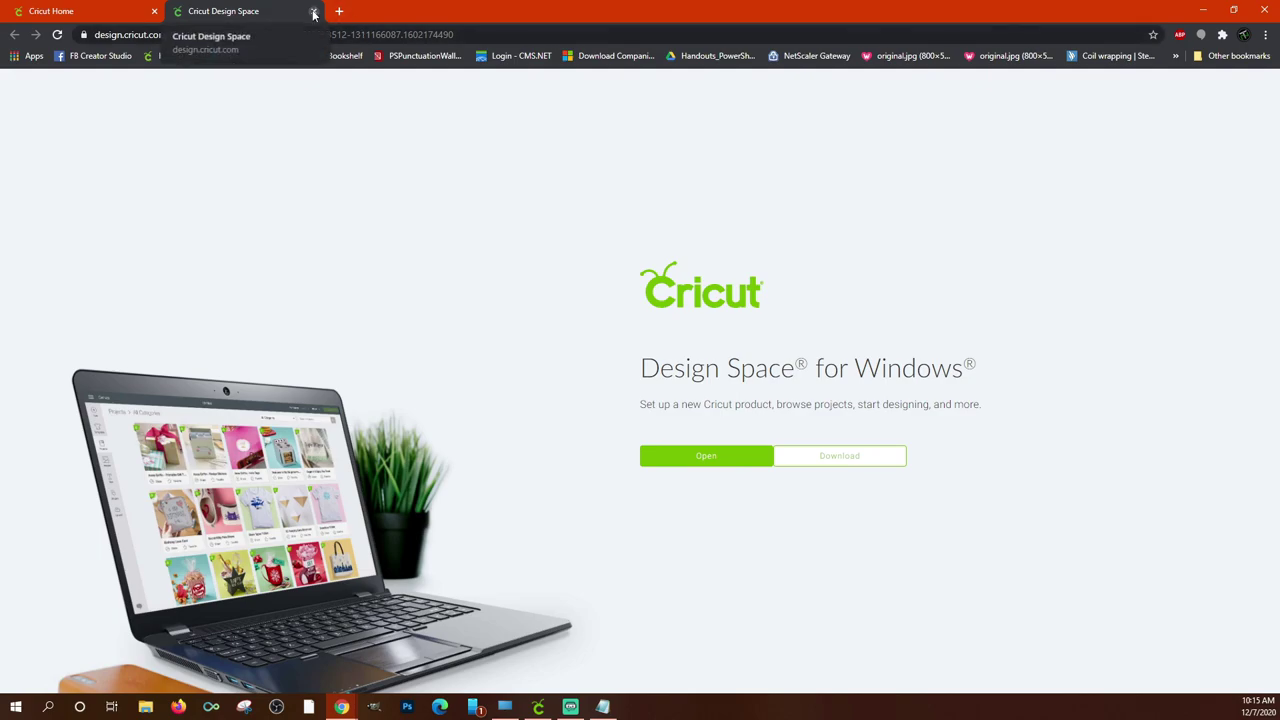
Leave the browser and return to the Cricut Design Space home screen.
double_click(477, 8)
drag(477, 8, 1270, 150)
key(super+Down)
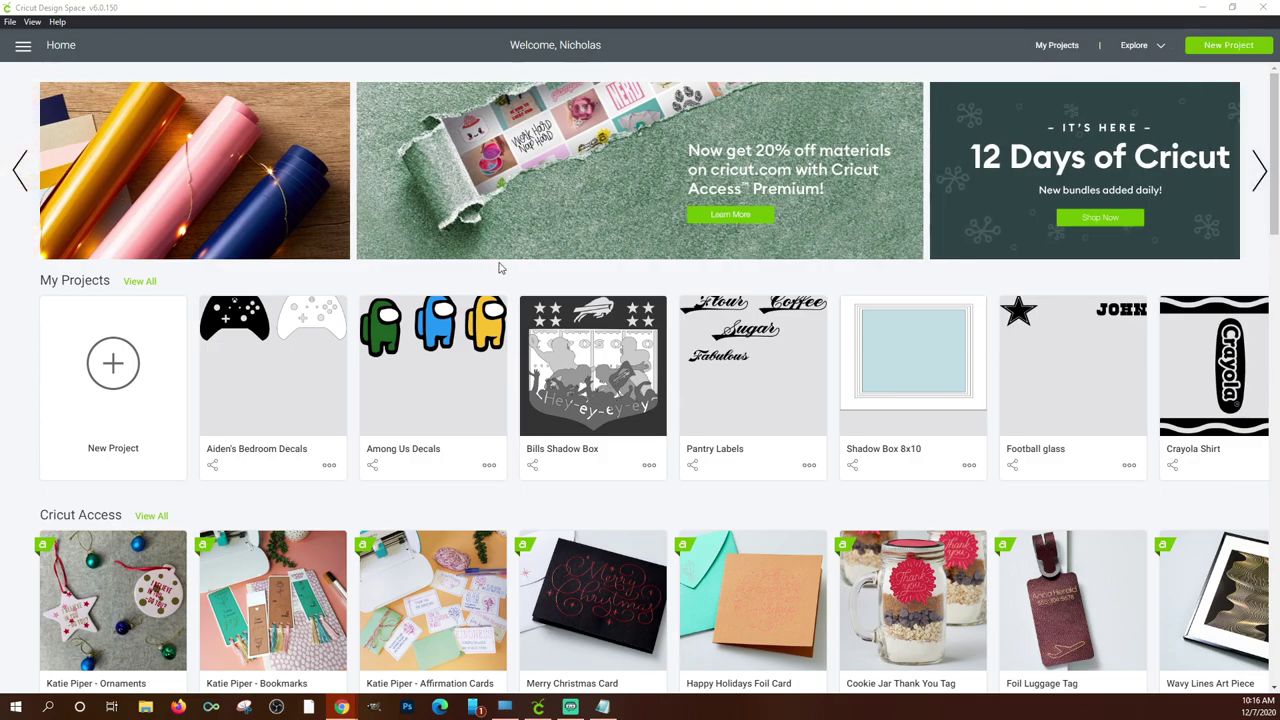
Examine the home screen's project categories, from My Projects through the community Christmas Ornaments, and return to the beginning.
scroll(149, 223, down, 2)
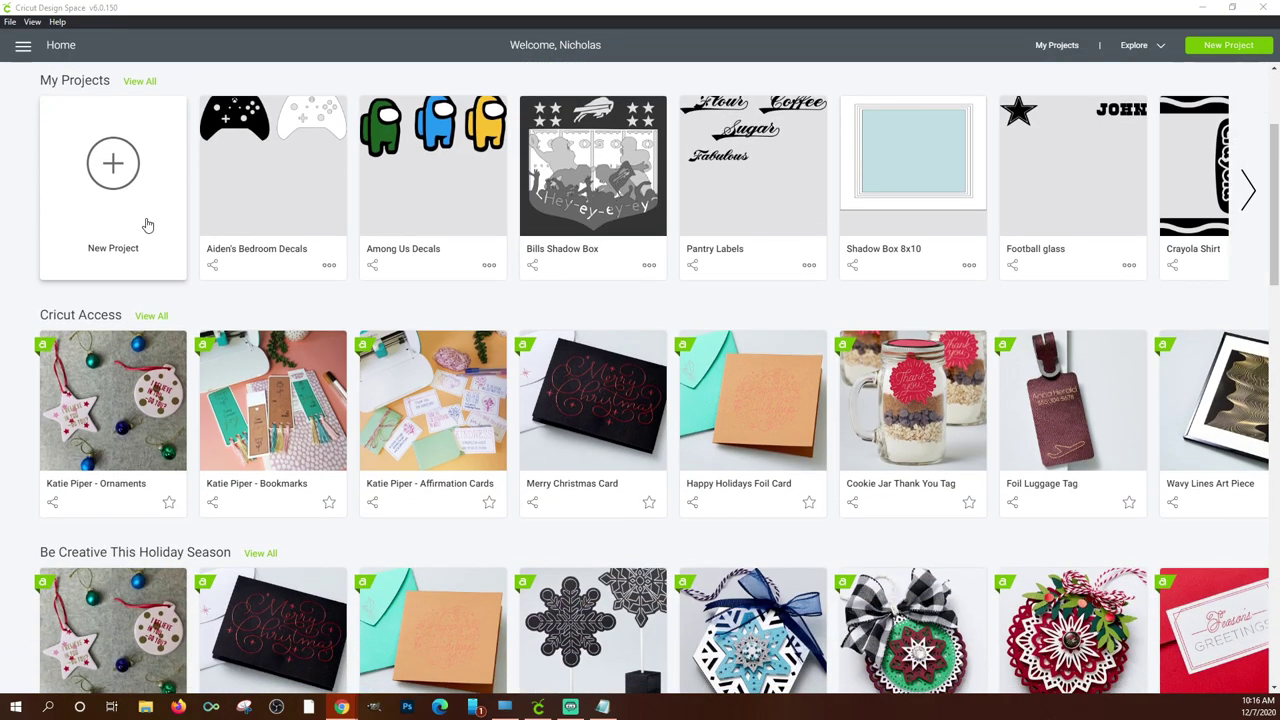
scroll(162, 285, down, 1)
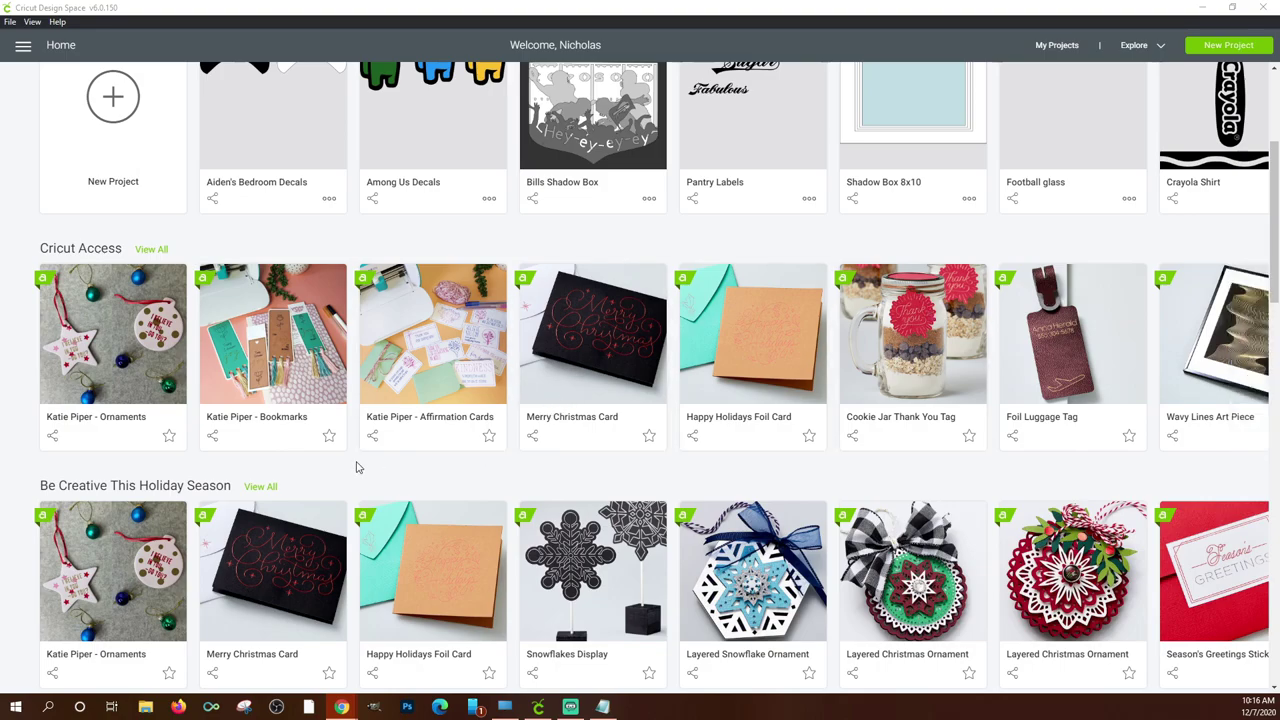
scroll(22, 472, down, 2)
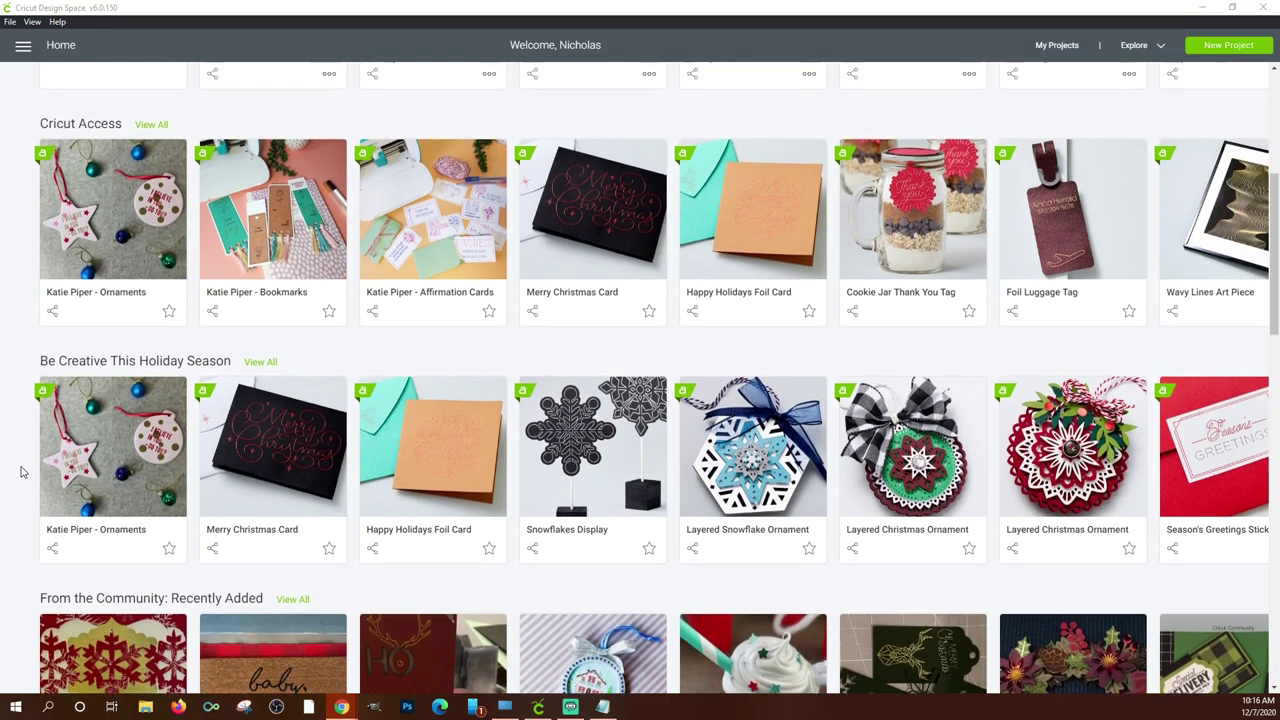
scroll(22, 472, up, 4)
scroll(22, 472, up, 1)
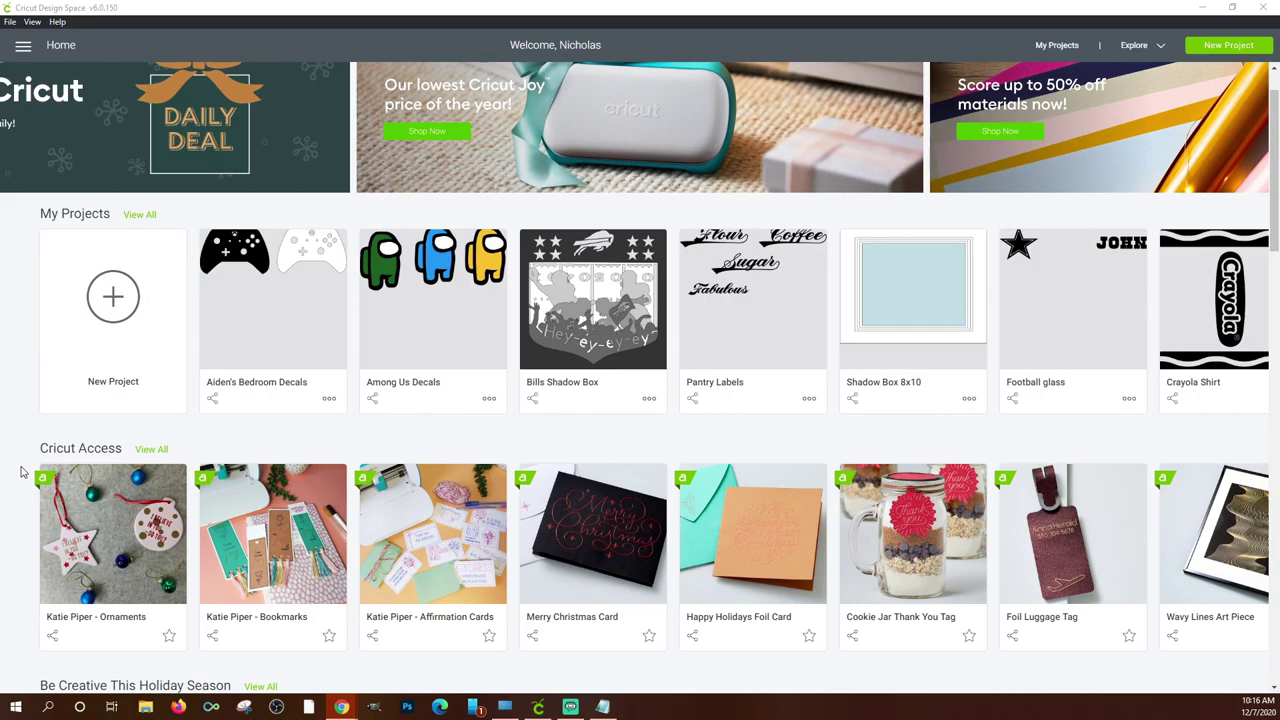
scroll(22, 472, down, 5)
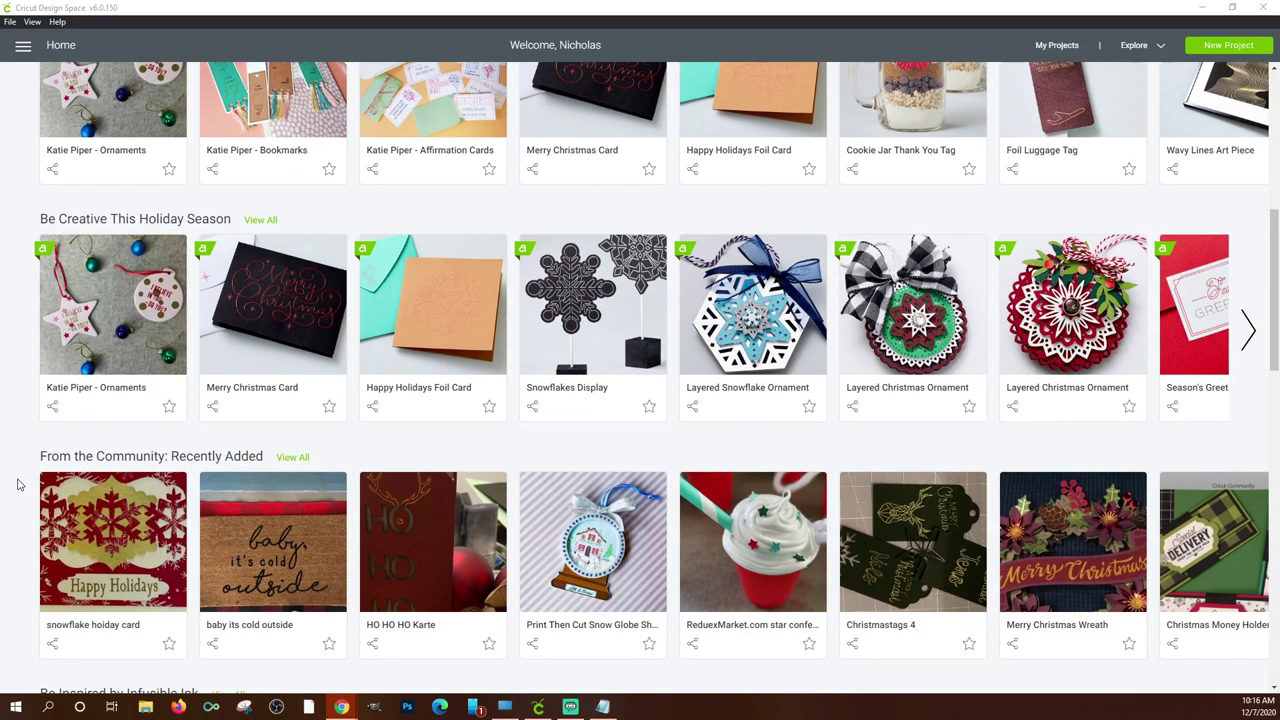
scroll(17, 485, down, 3)
scroll(17, 485, down, 4)
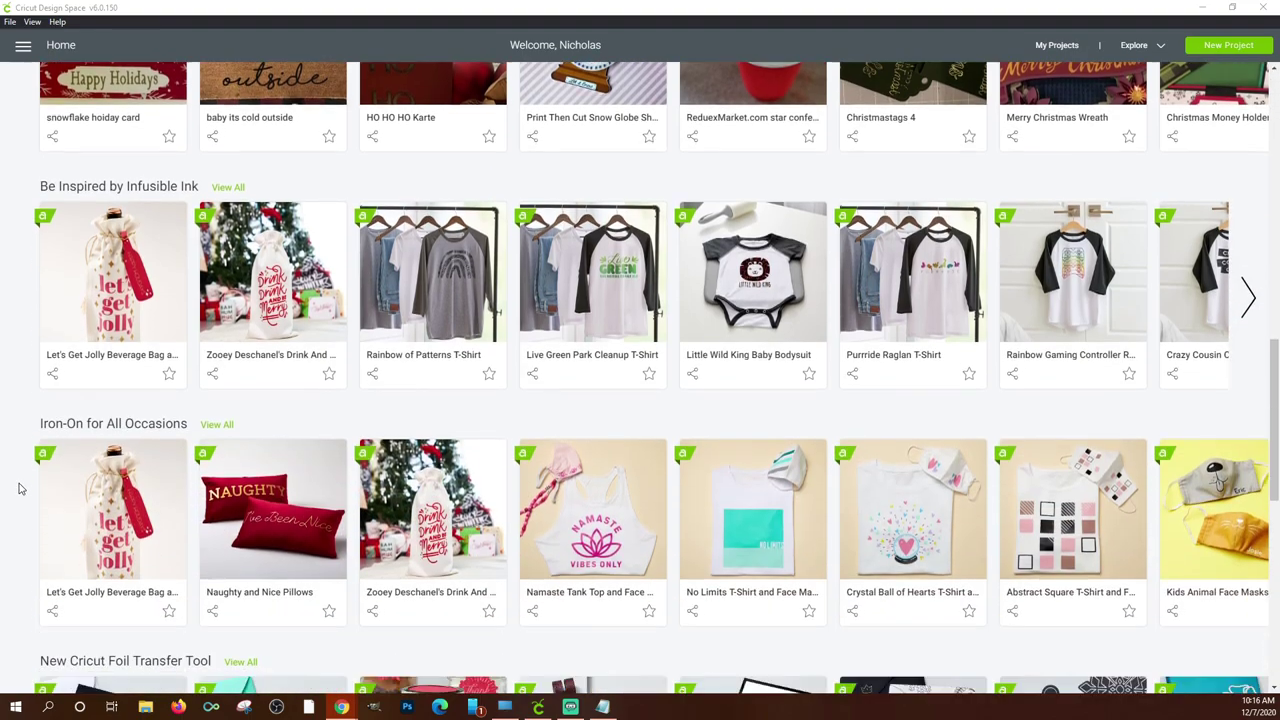
scroll(206, 471, down, 2)
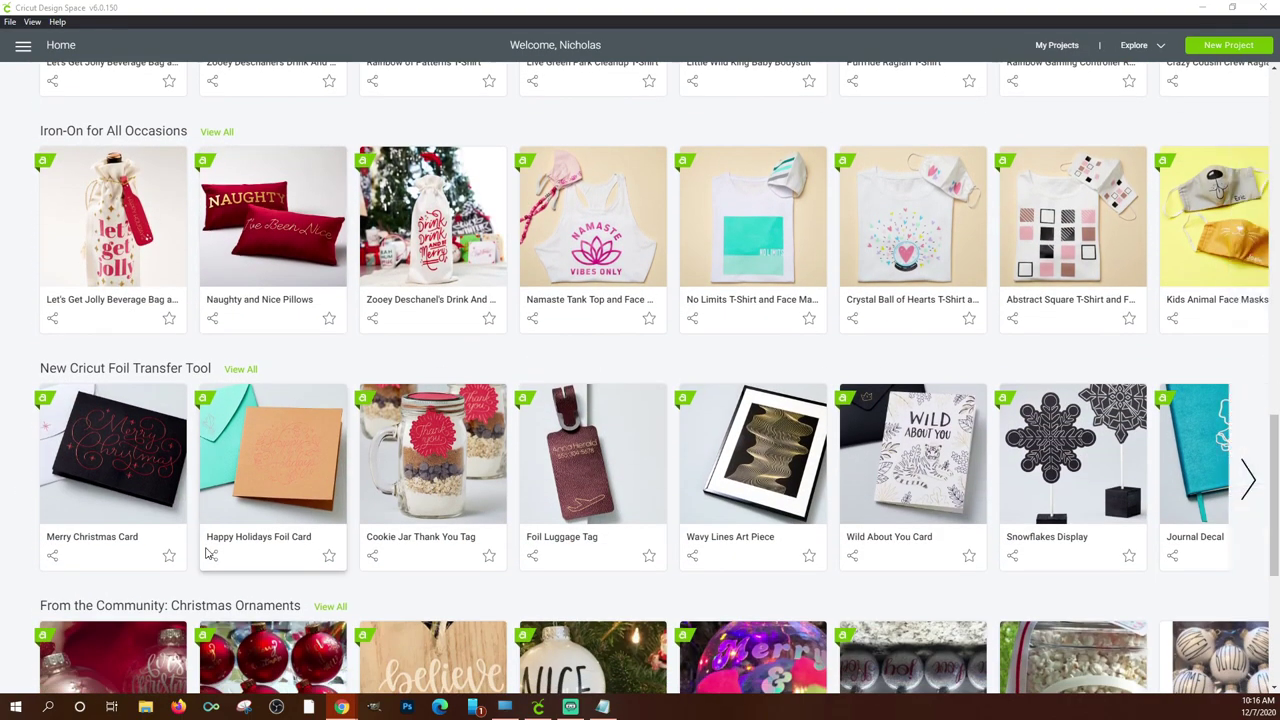
scroll(206, 471, down, 2)
scroll(470, 470, up, 4)
scroll(470, 465, up, 12)
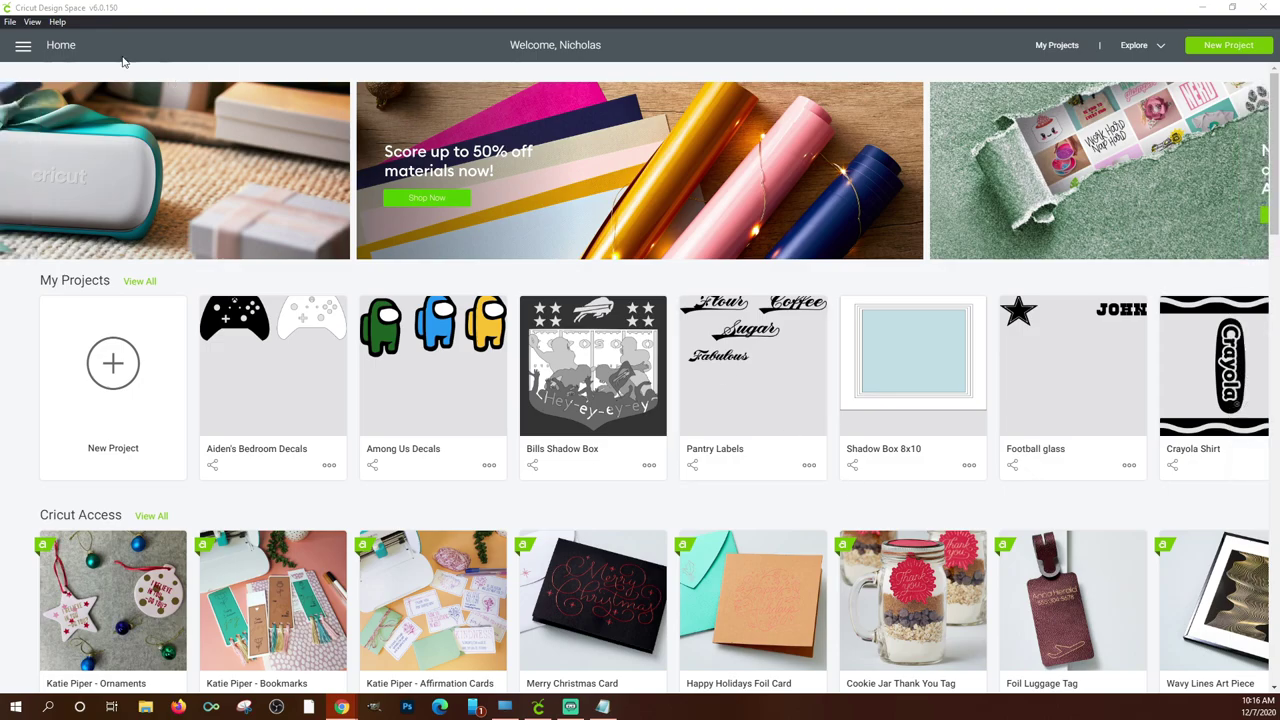
Open a second Design Space window over the home screen and quit that extra window.
click(9, 22)
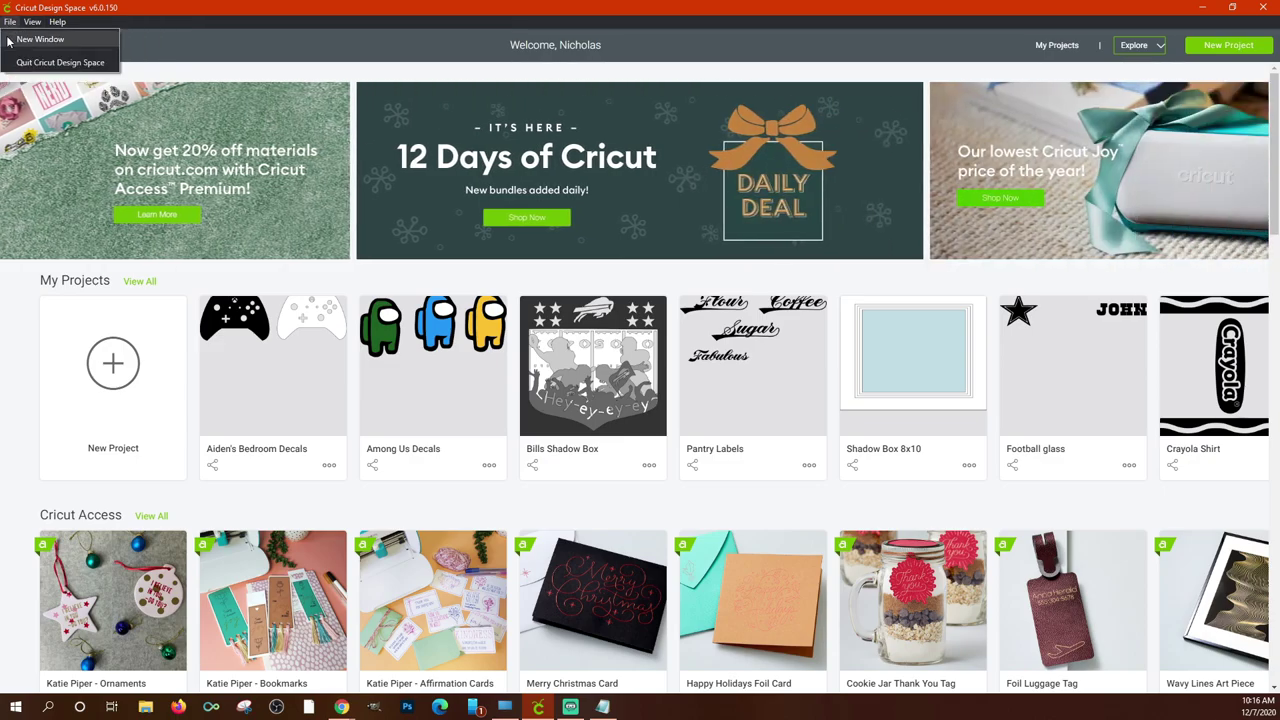
click(15, 40)
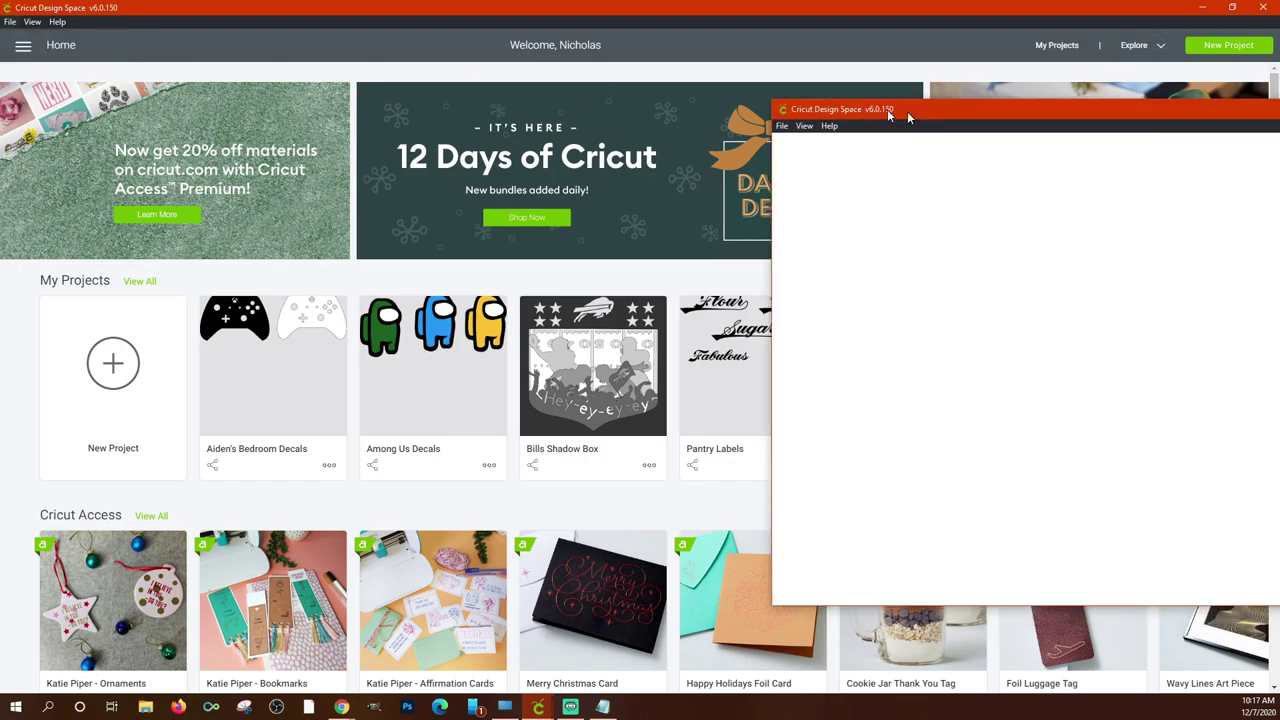
drag(907, 111, 373, 104)
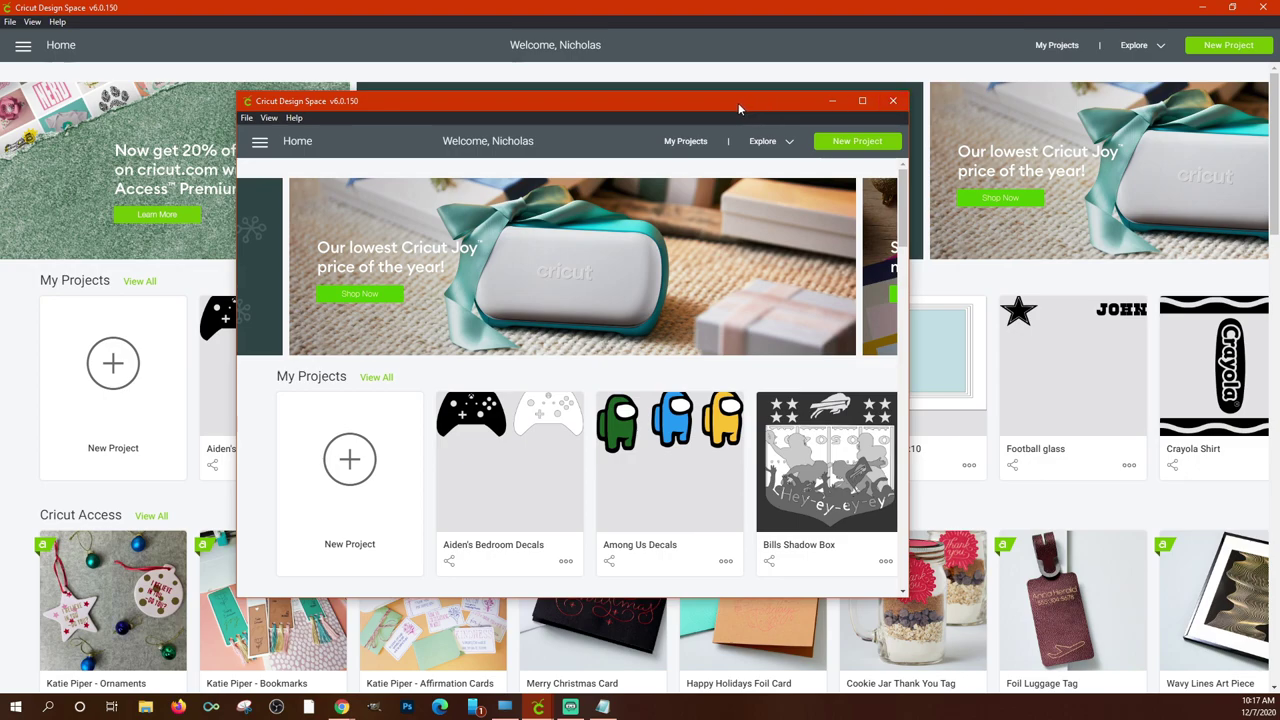
drag(738, 102, 673, 93)
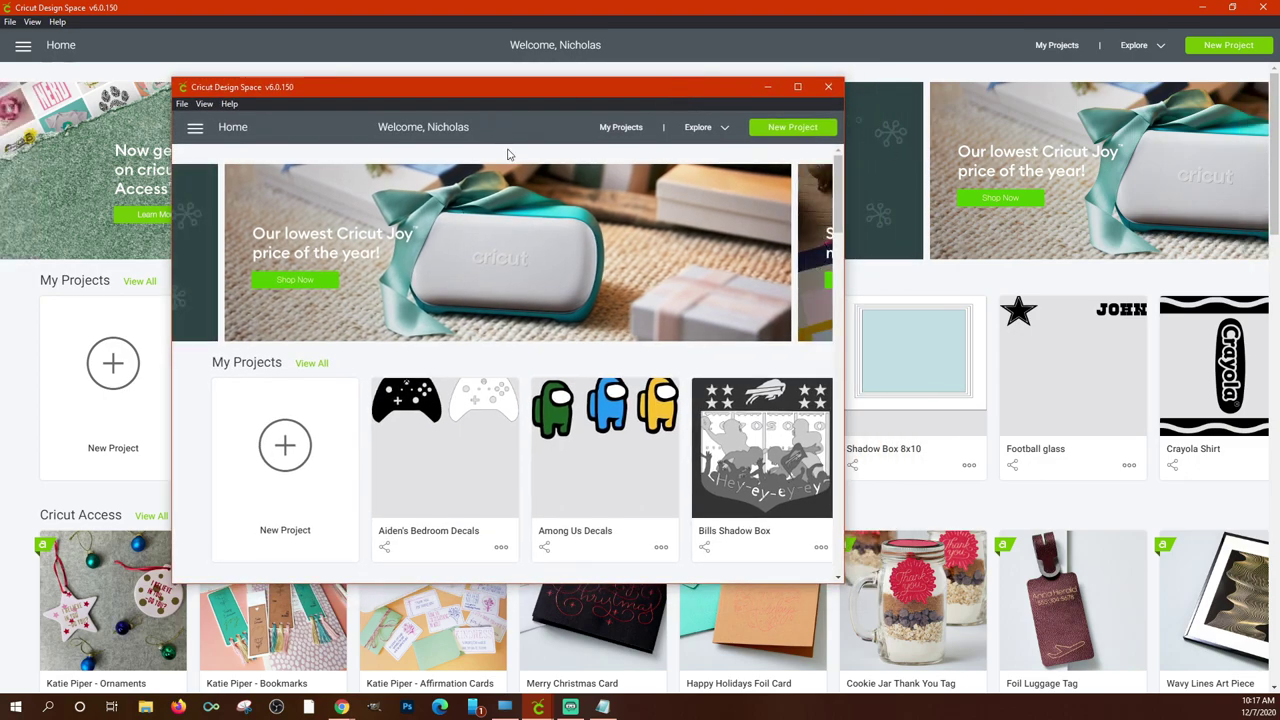
click(828, 87)
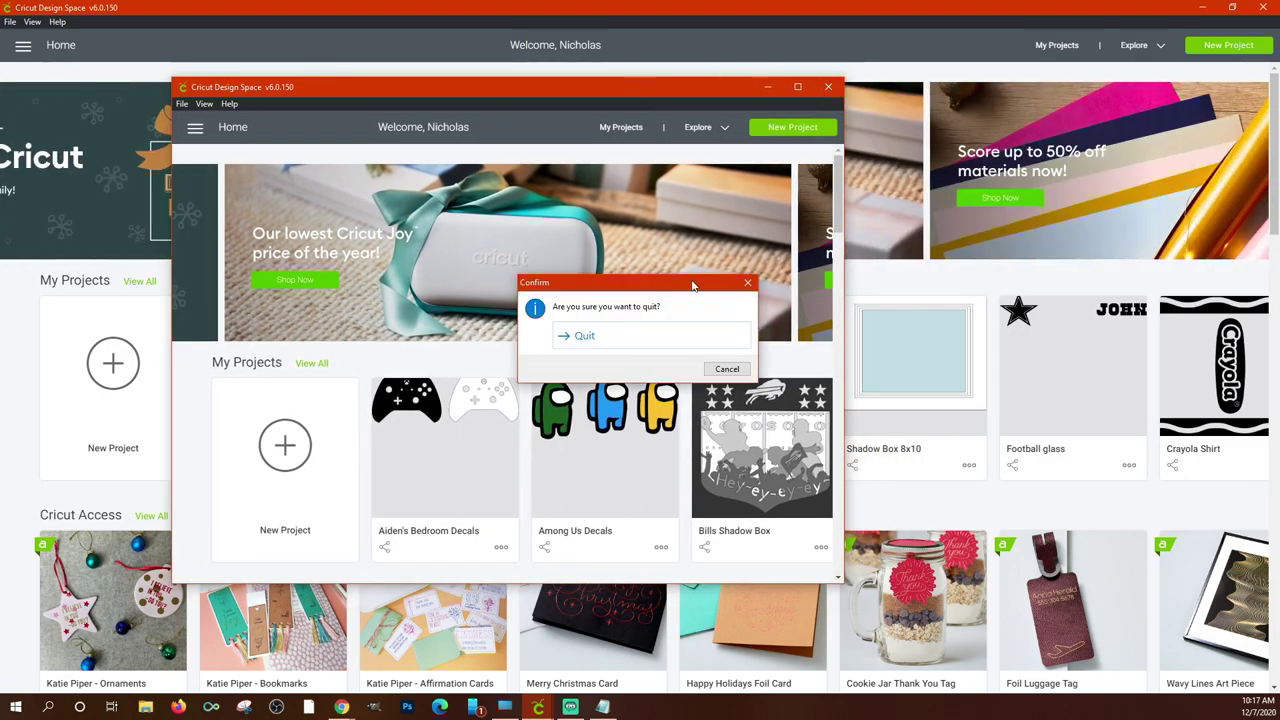
click(606, 337)
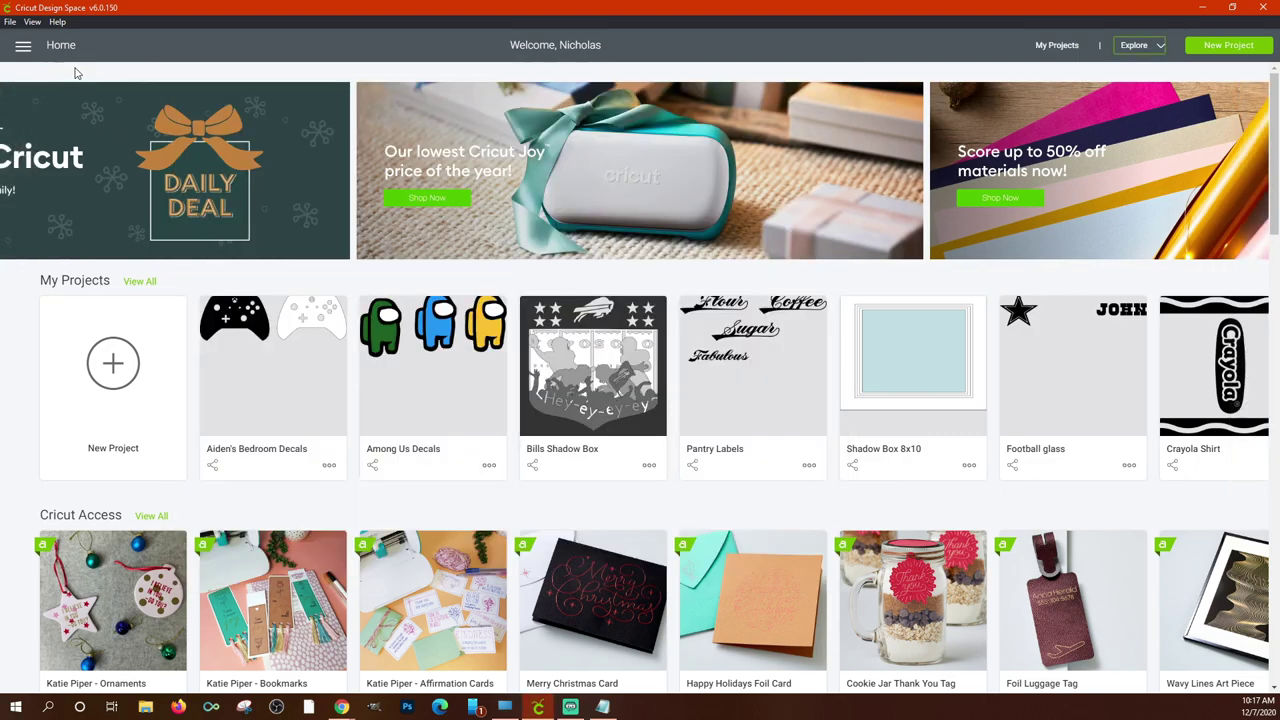
Toggle full-screen mode on and back off.
click(33, 22)
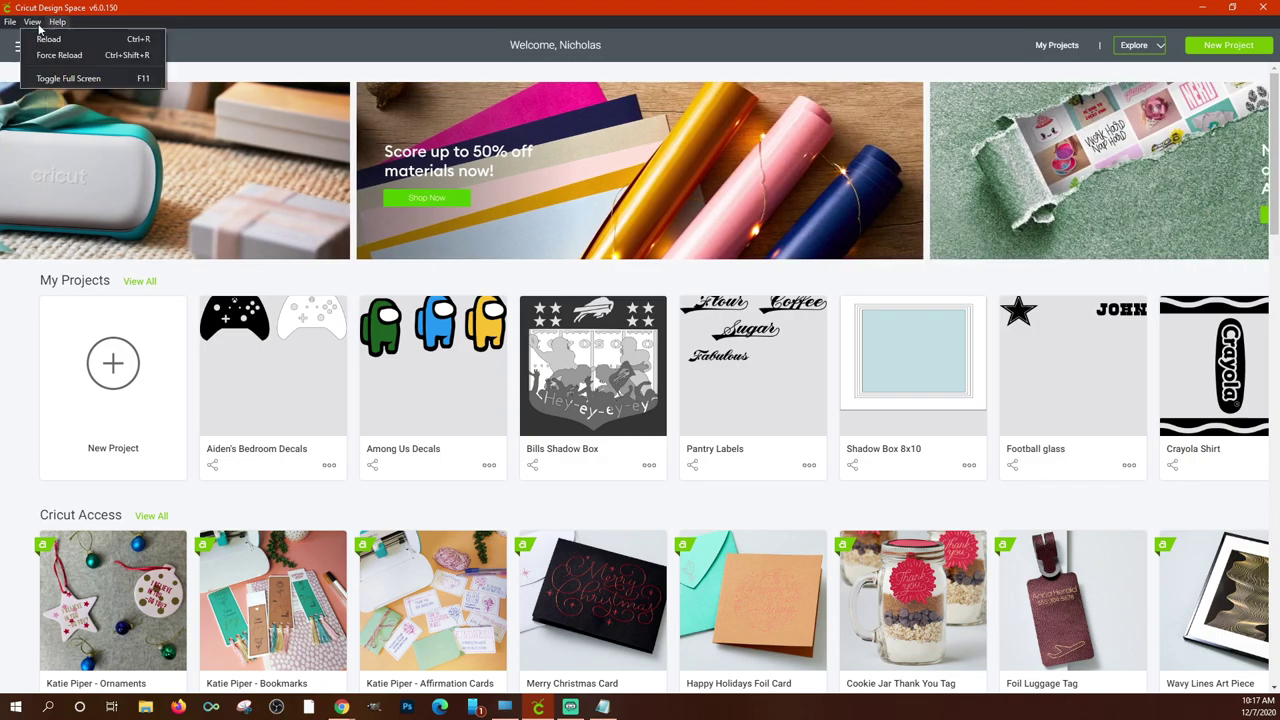
click(144, 80)
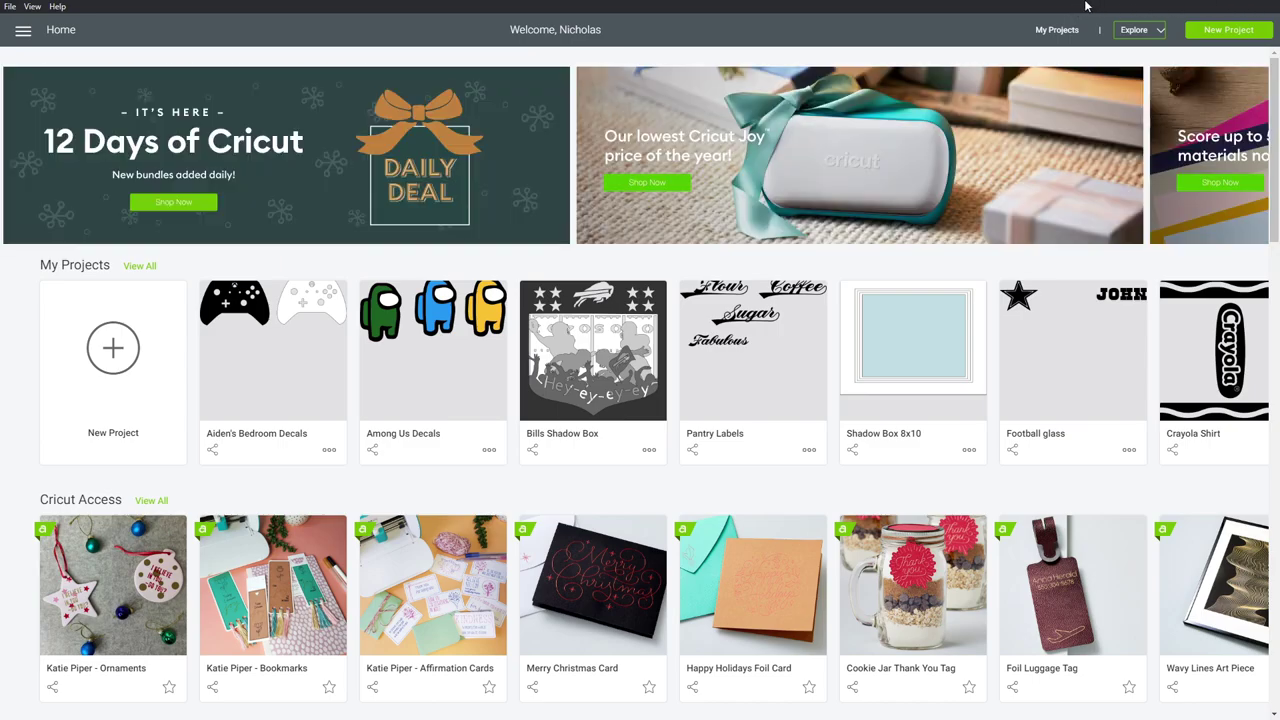
click(30, 7)
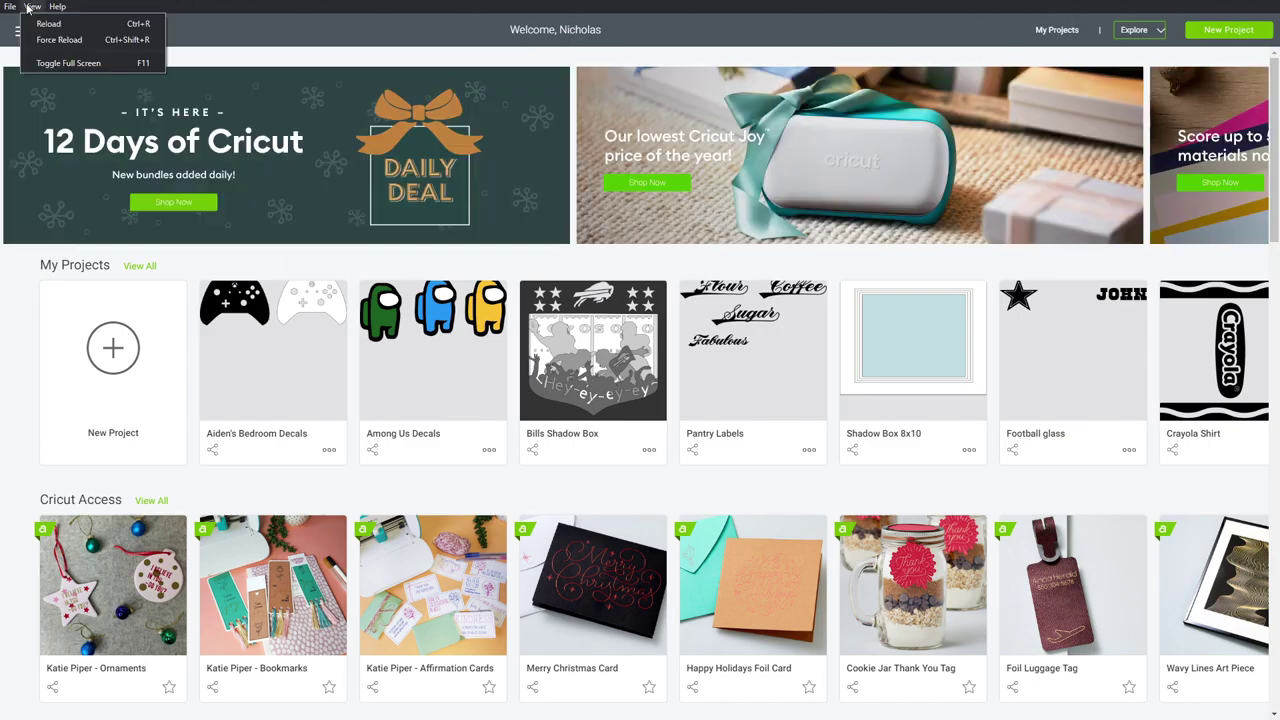
click(65, 64)
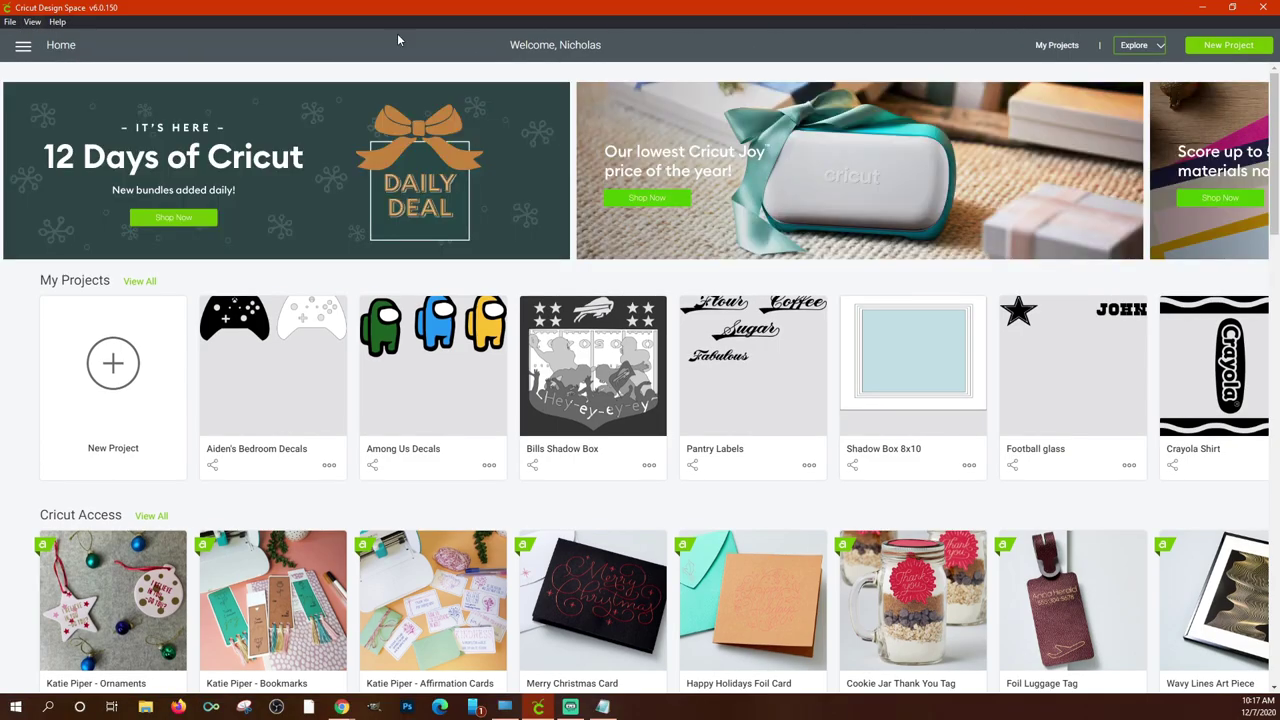
Review the available help options, including the About information and Contact Member Care.
click(60, 22)
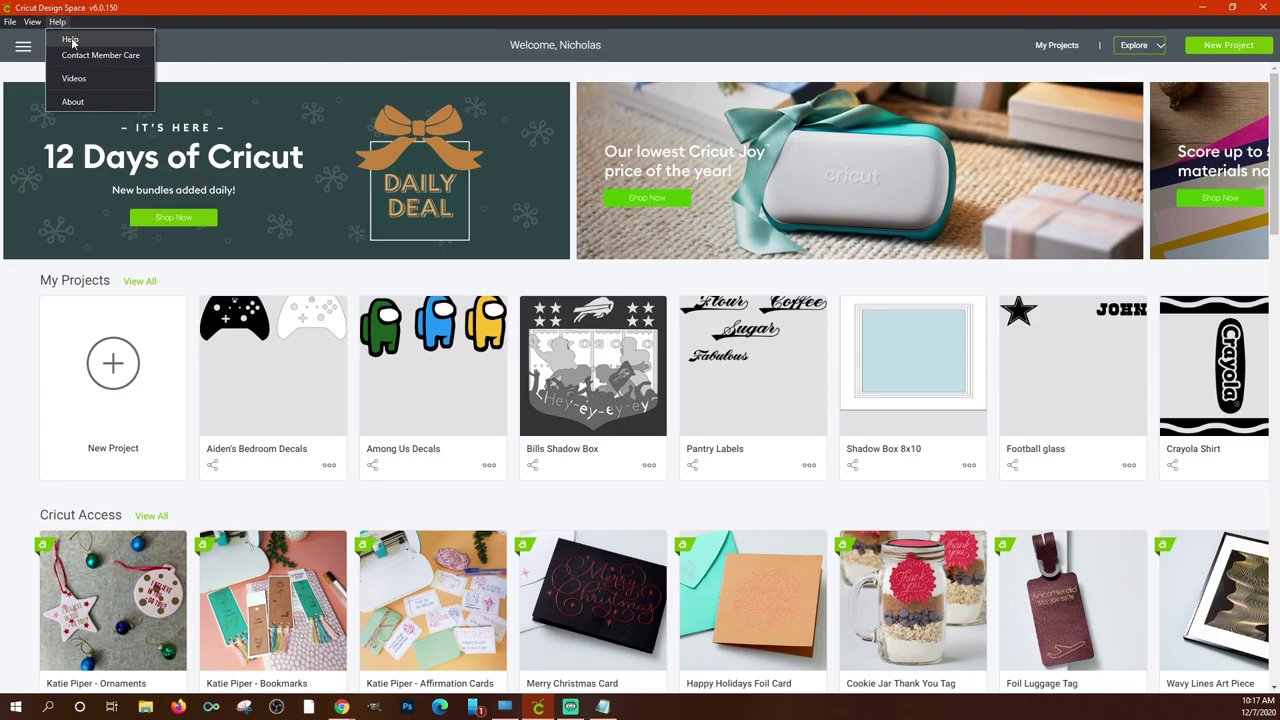
click(202, 17)
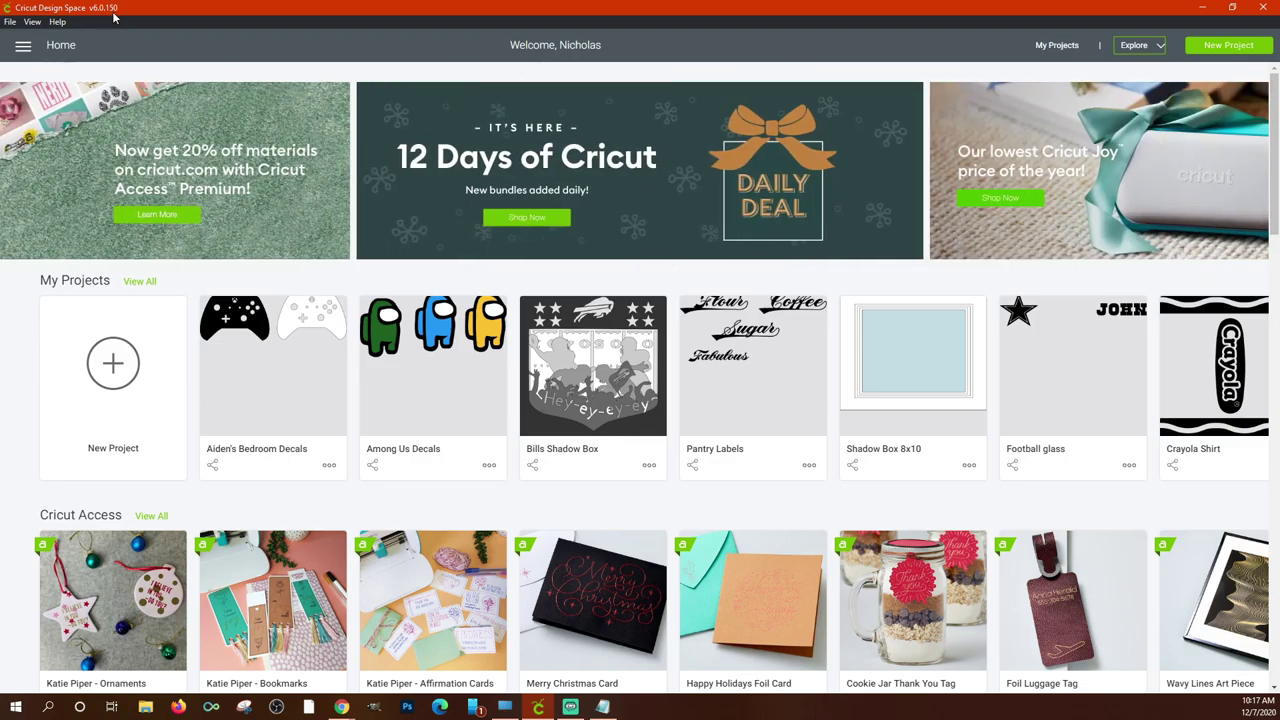
click(57, 21)
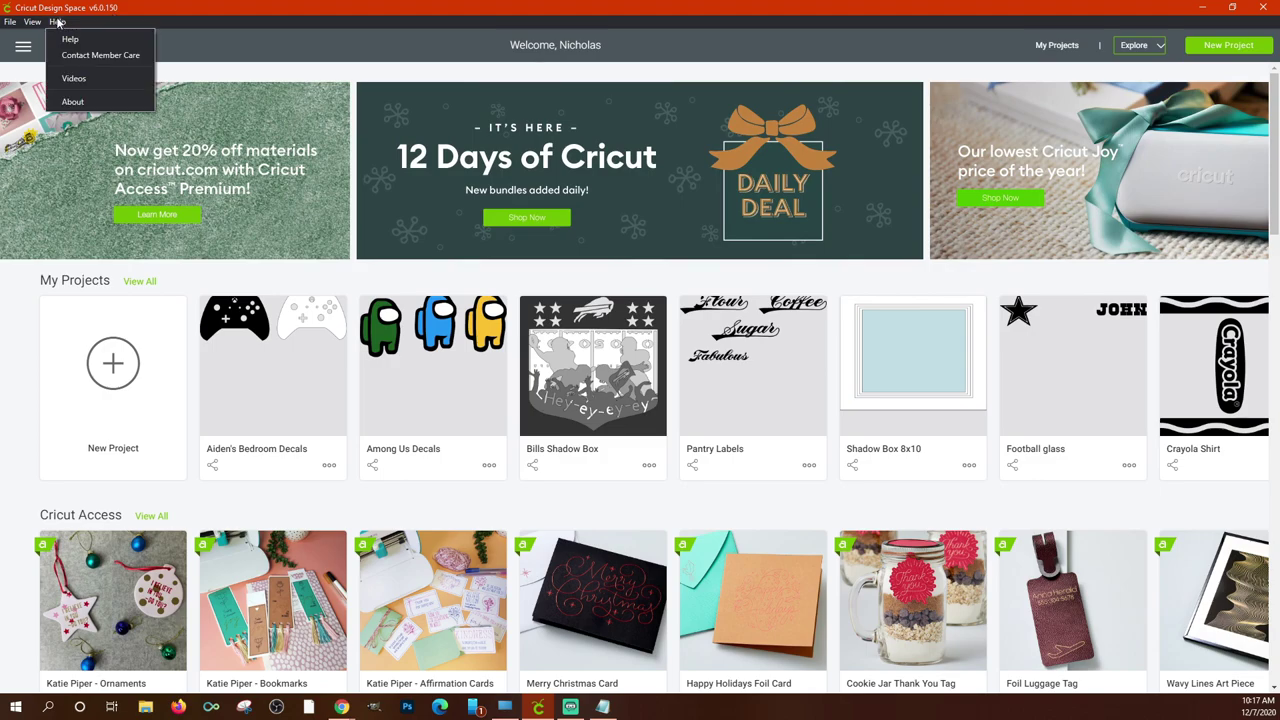
click(71, 102)
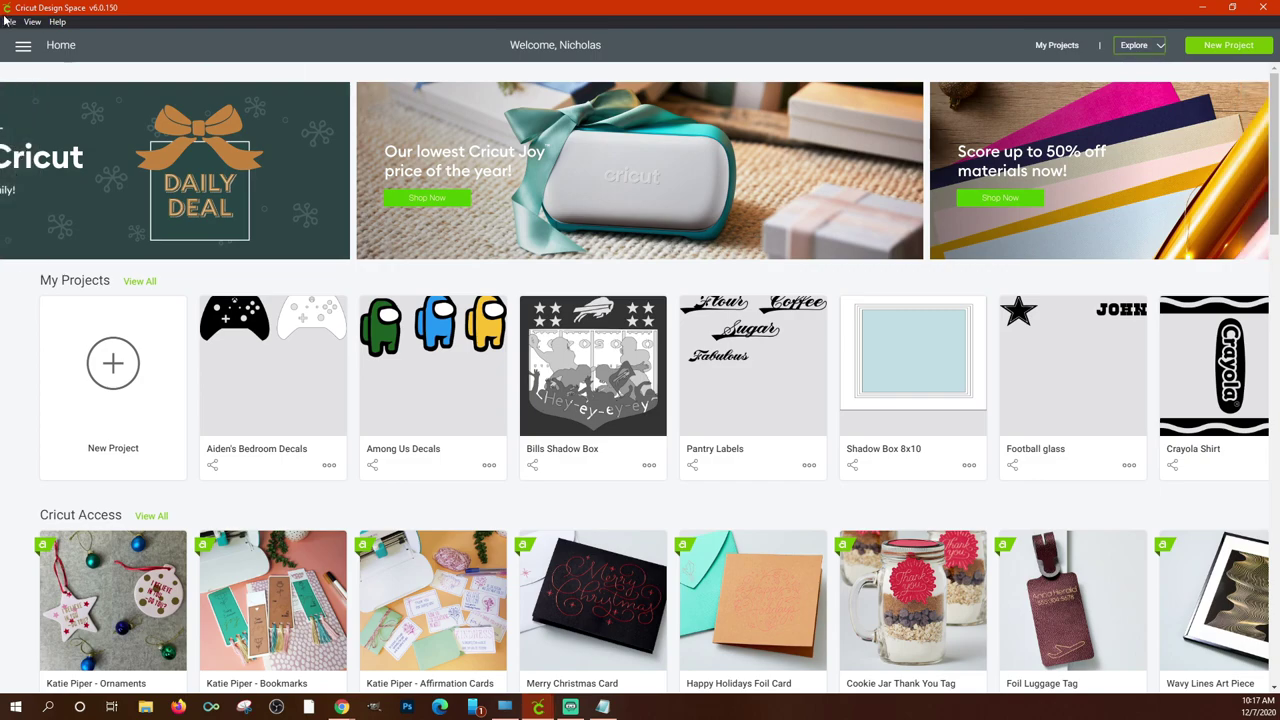
click(57, 22)
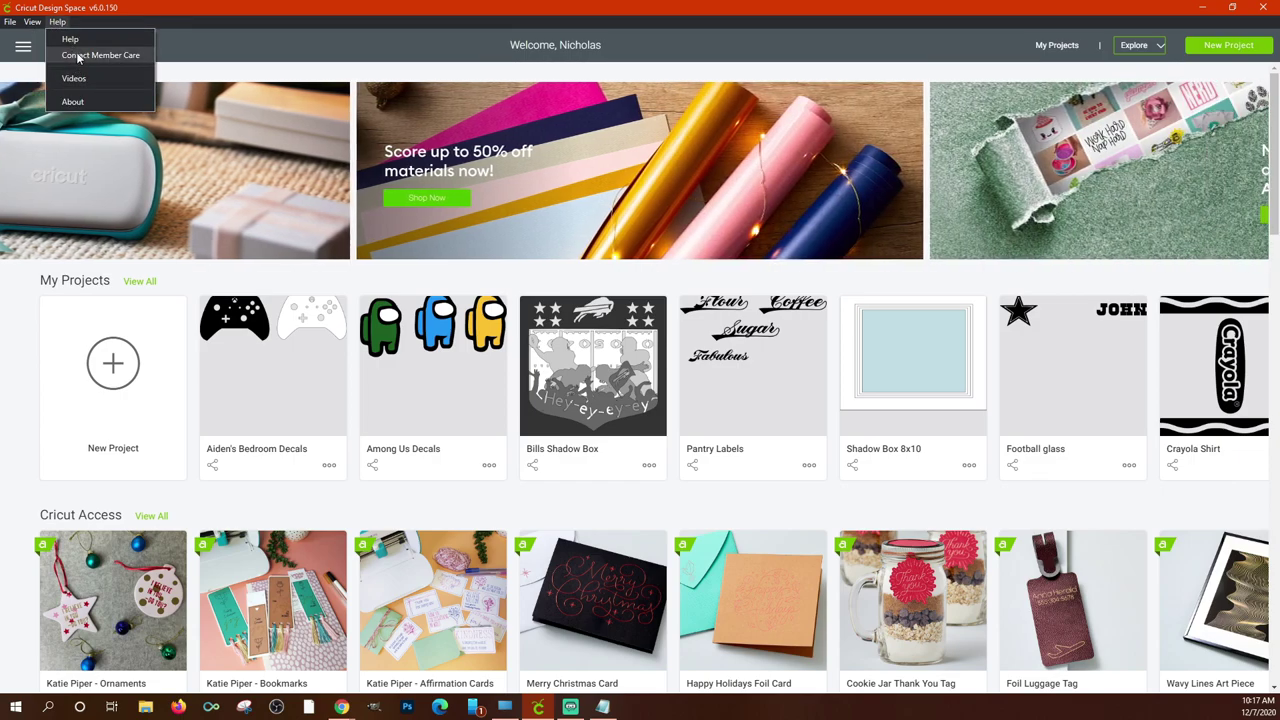
click(87, 57)
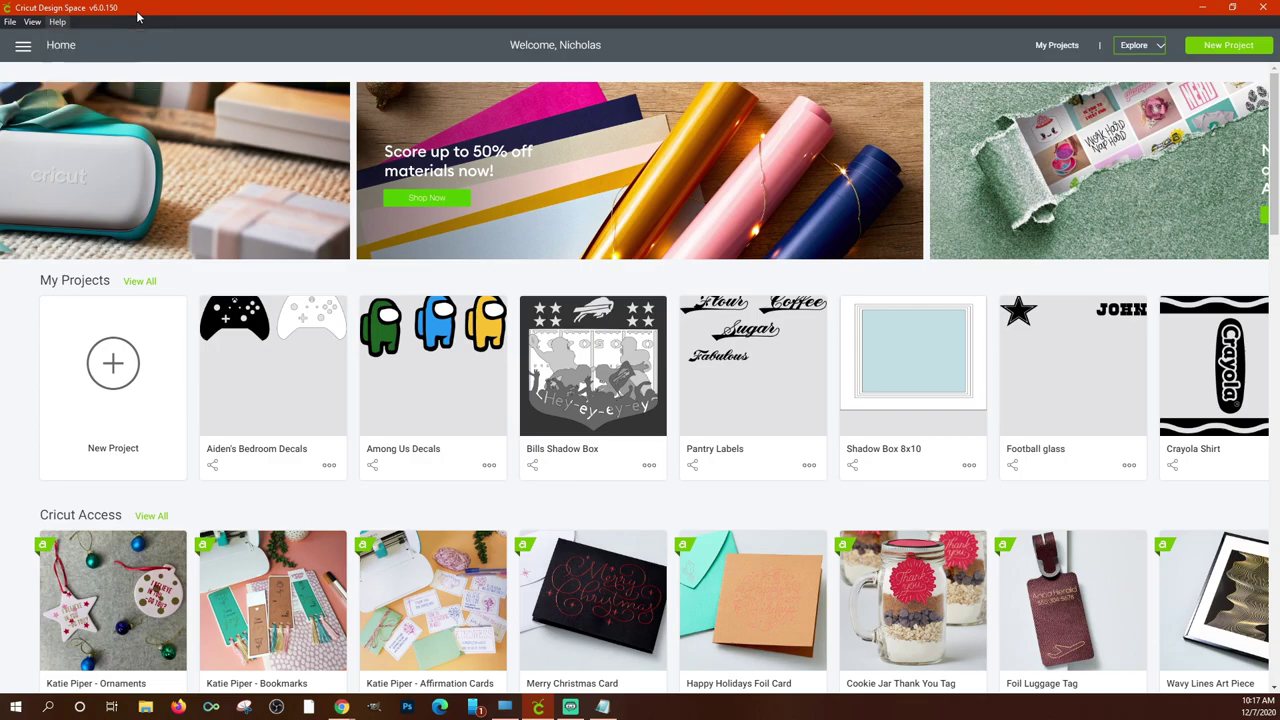
Show the main navigation options and go to the Home page from them.
click(23, 48)
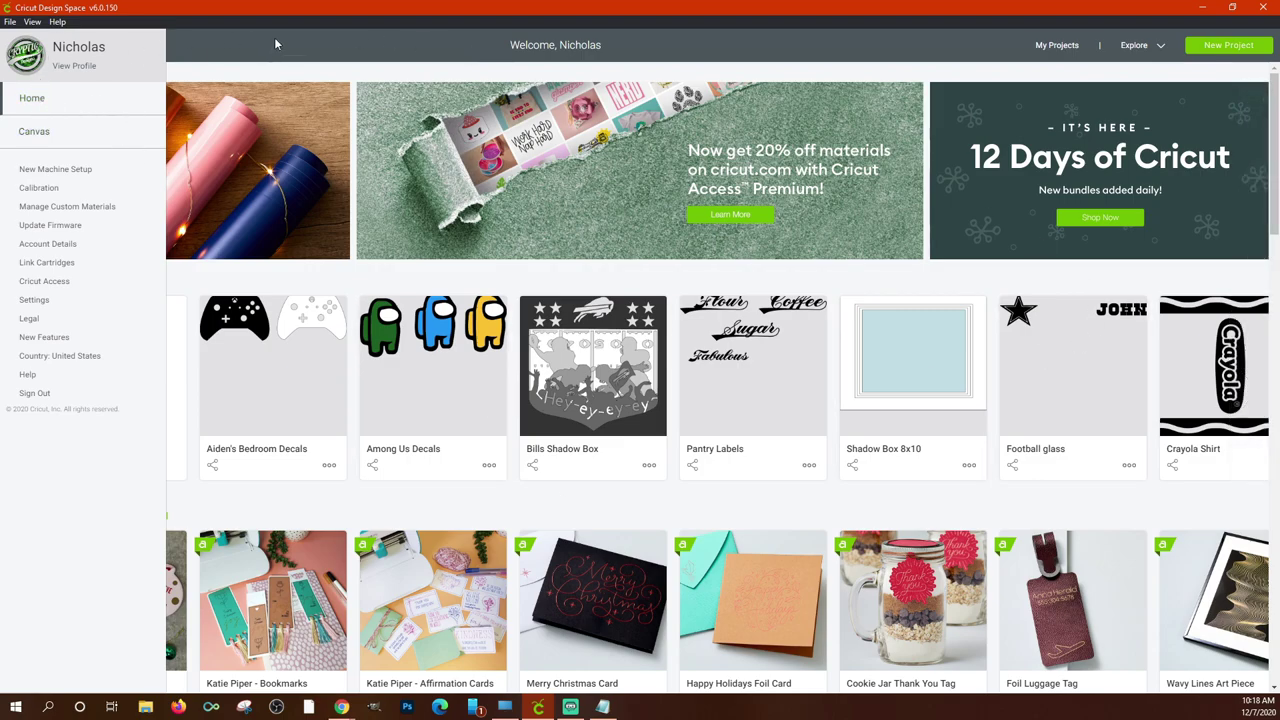
click(276, 43)
click(22, 45)
click(45, 98)
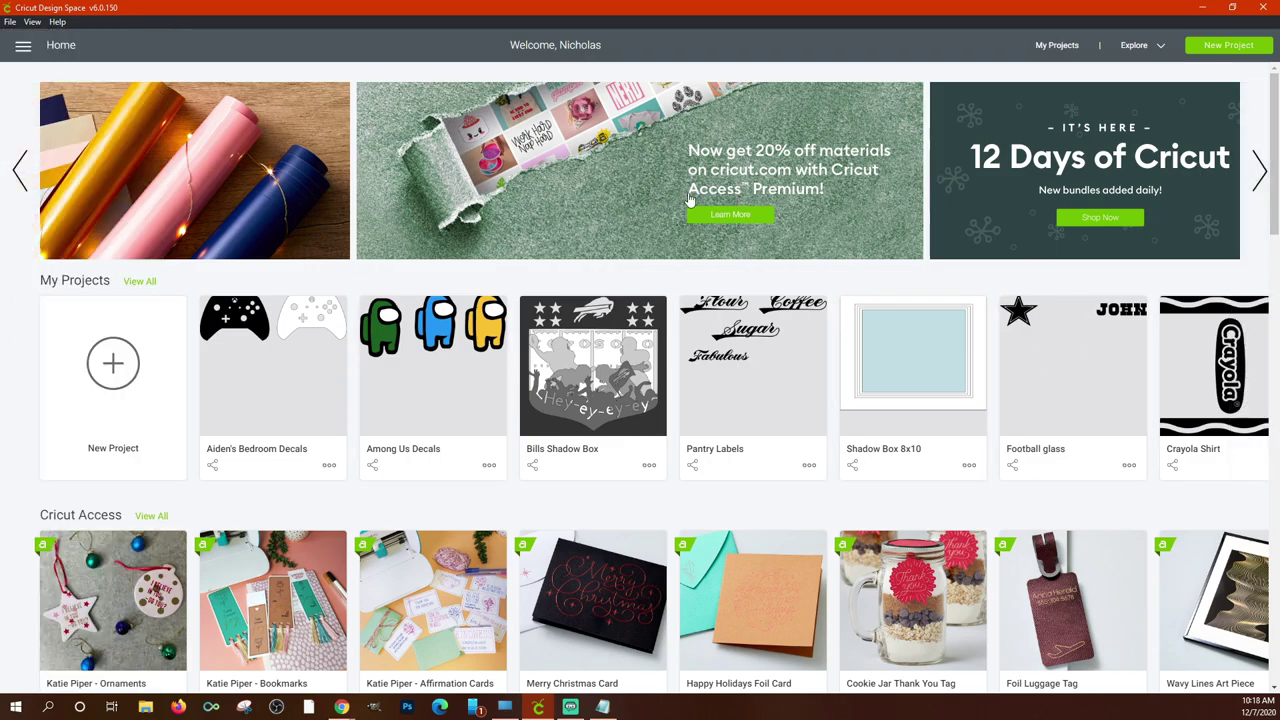
Open the blank Canvas workspace and return to the Home page.
click(22, 45)
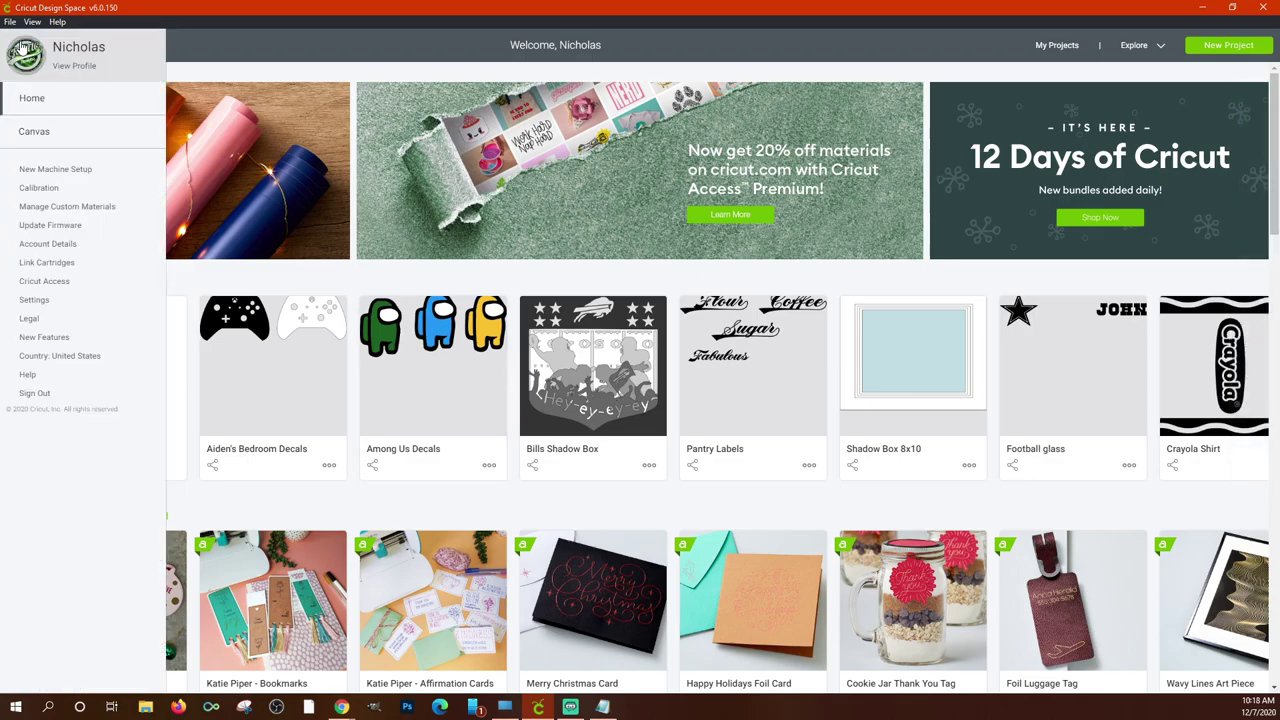
click(33, 140)
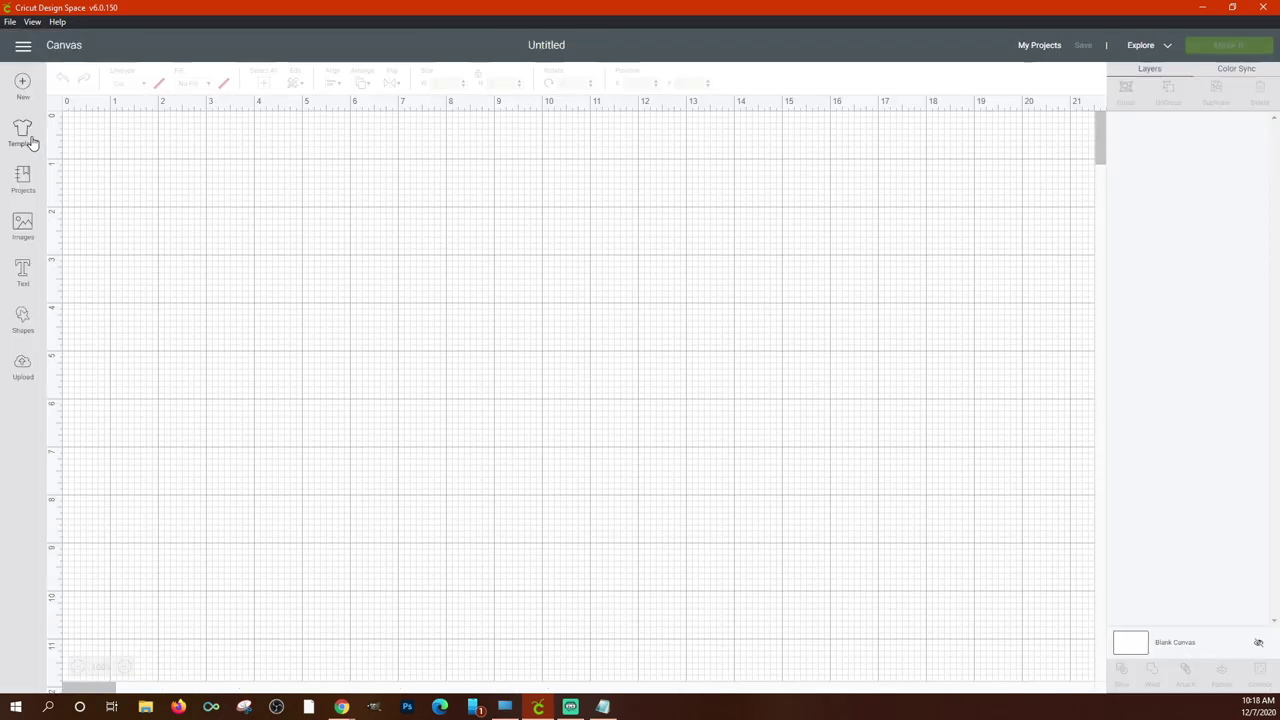
click(23, 46)
click(46, 104)
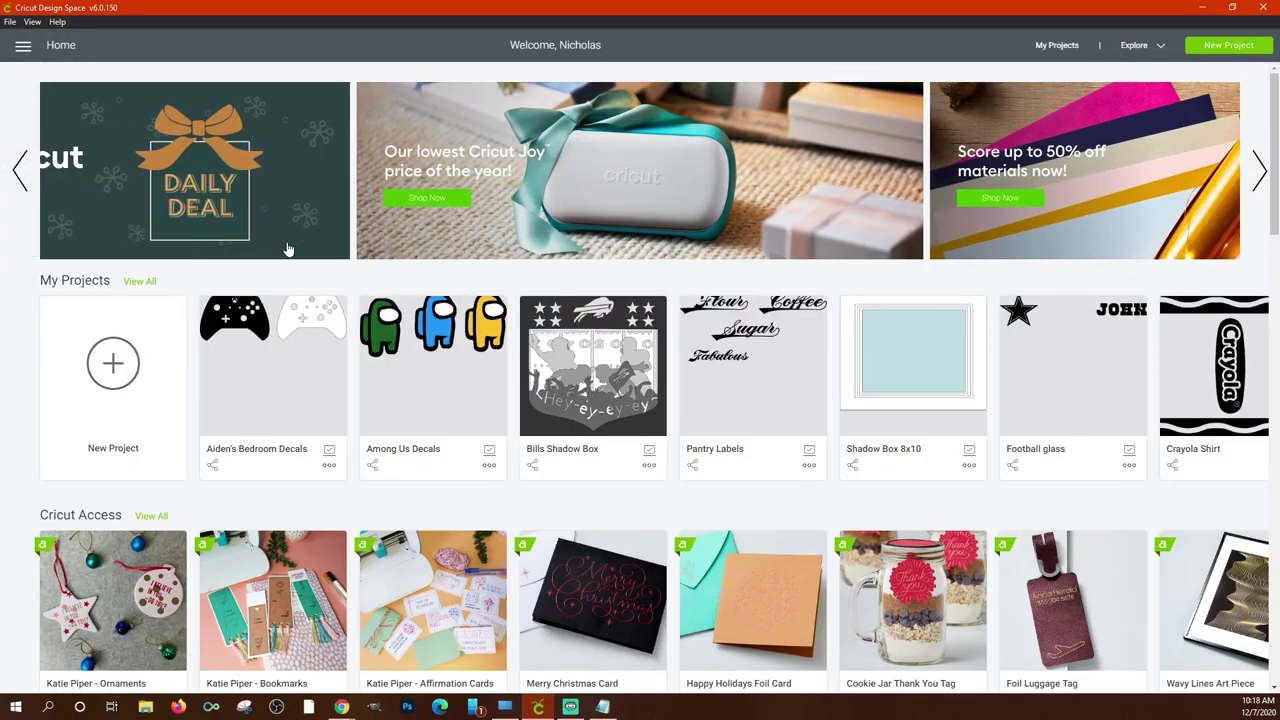
Open New Machine Setup to view the product type choices.
click(23, 45)
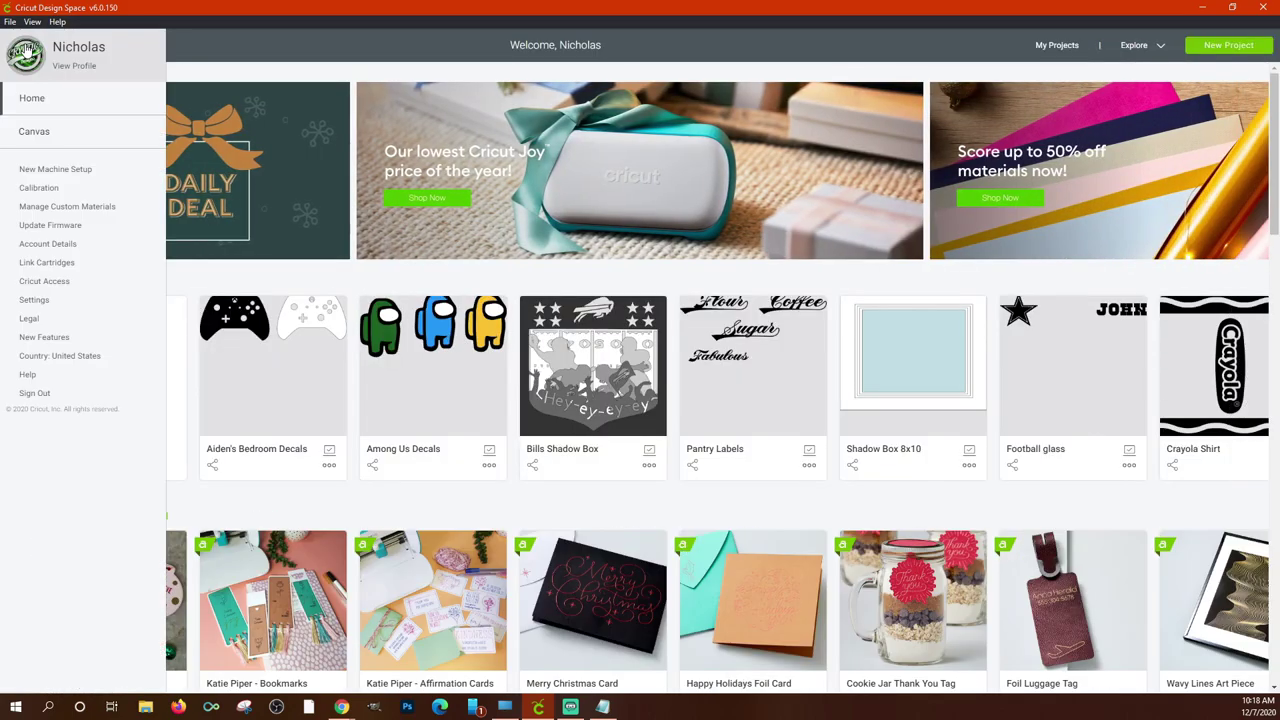
click(59, 178)
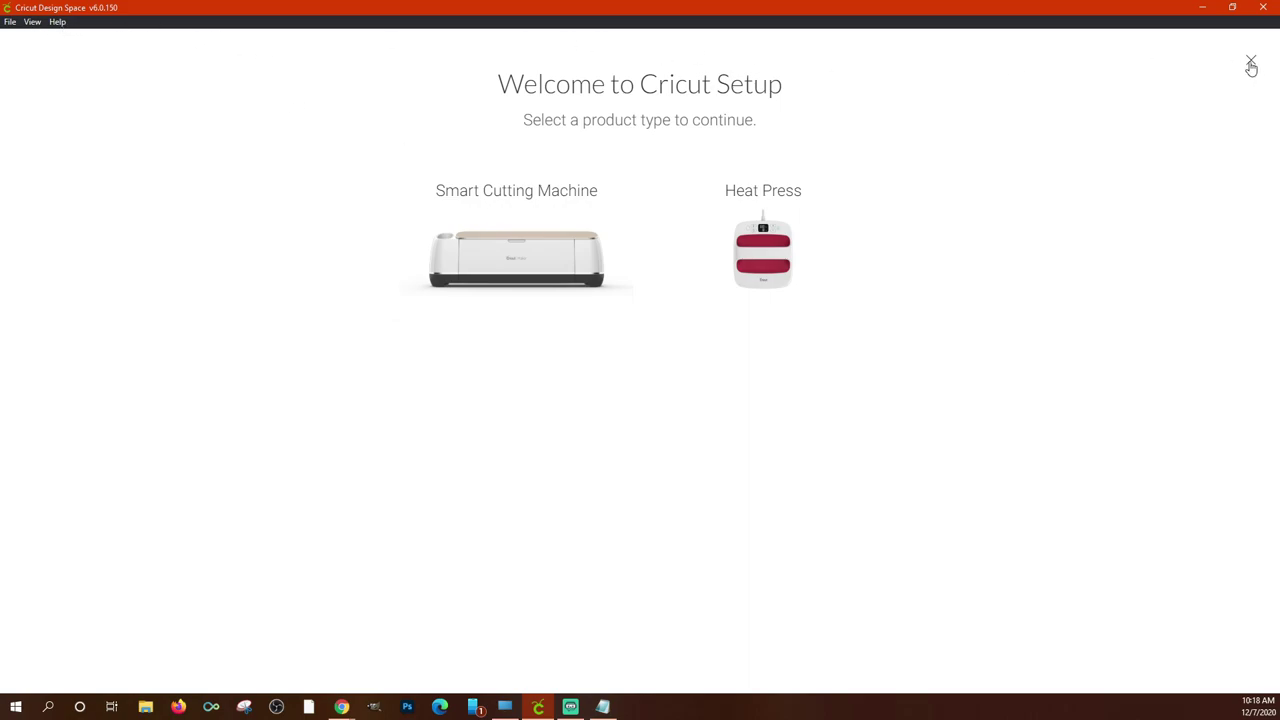
Show the exit confirmation for machine setup, cancel it once, and exit New Machine Setup to the Home page.
click(1251, 66)
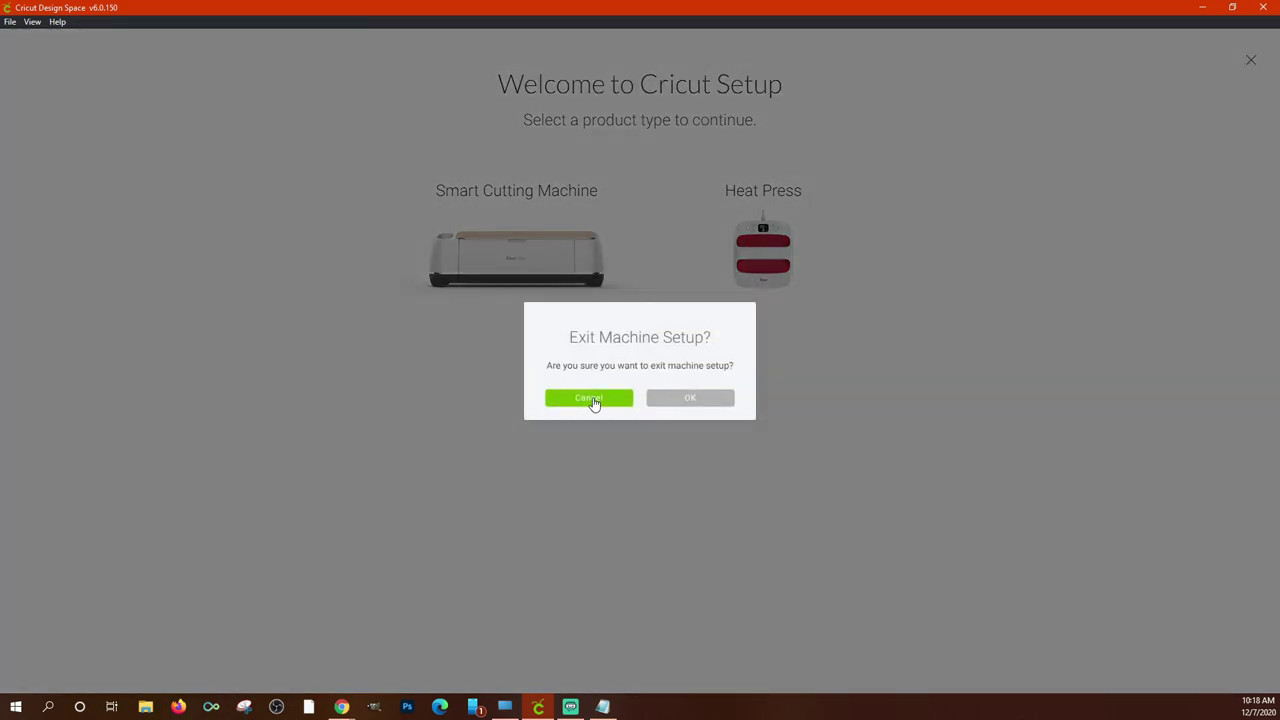
click(604, 400)
click(1252, 66)
click(686, 401)
Open Calibration to view the Print Then Cut option, and close the Machine Calibration dialog.
click(24, 49)
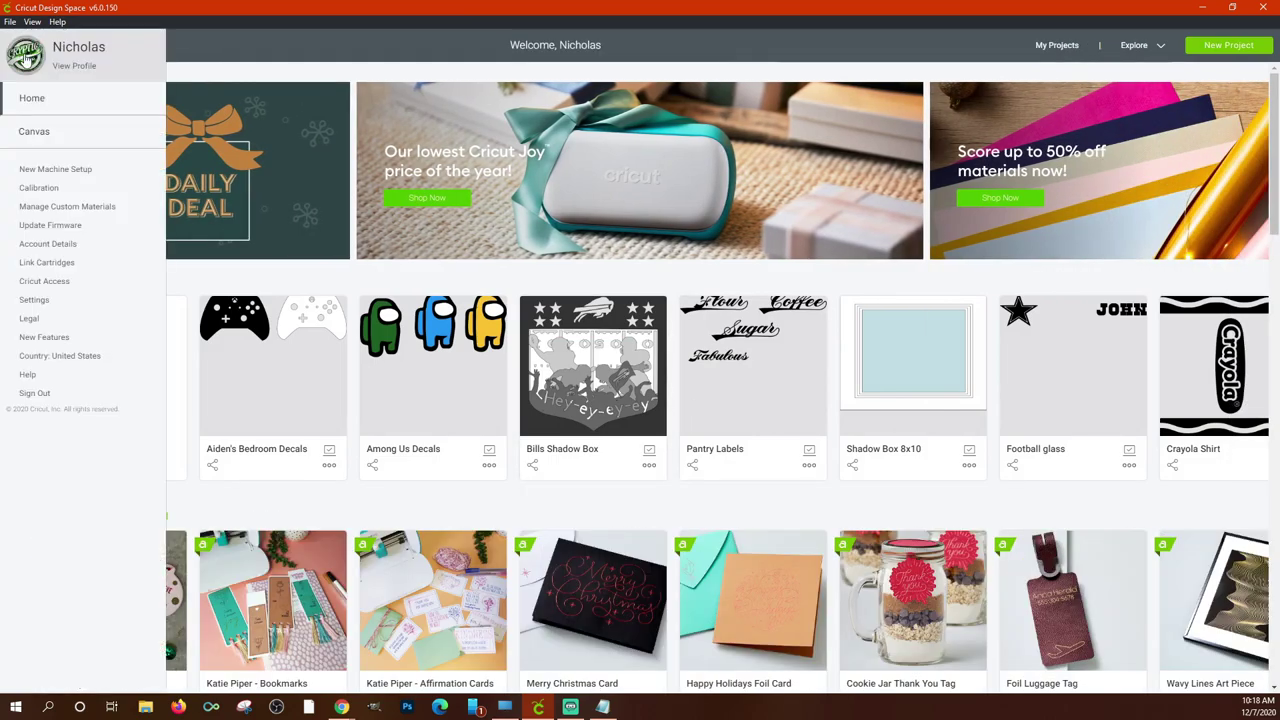
click(40, 188)
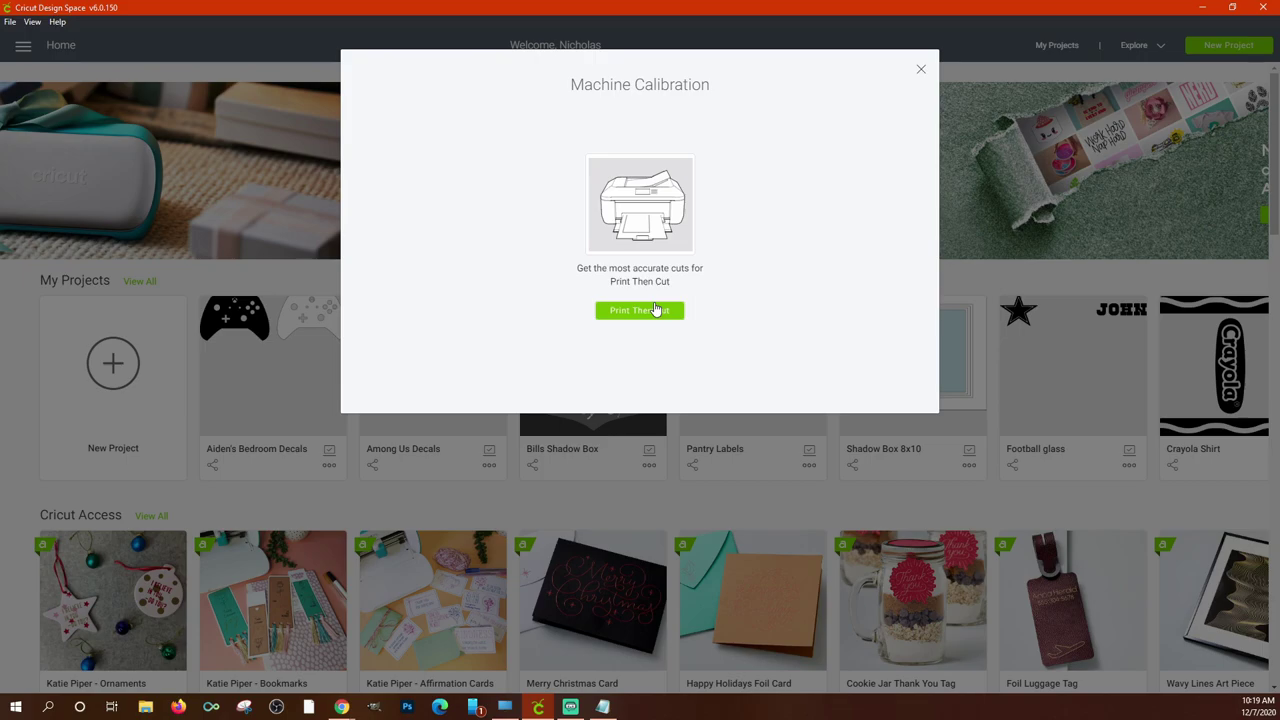
click(923, 70)
Open Manage Custom Materials and highlight the blade type listed for Craft Foam.
click(23, 45)
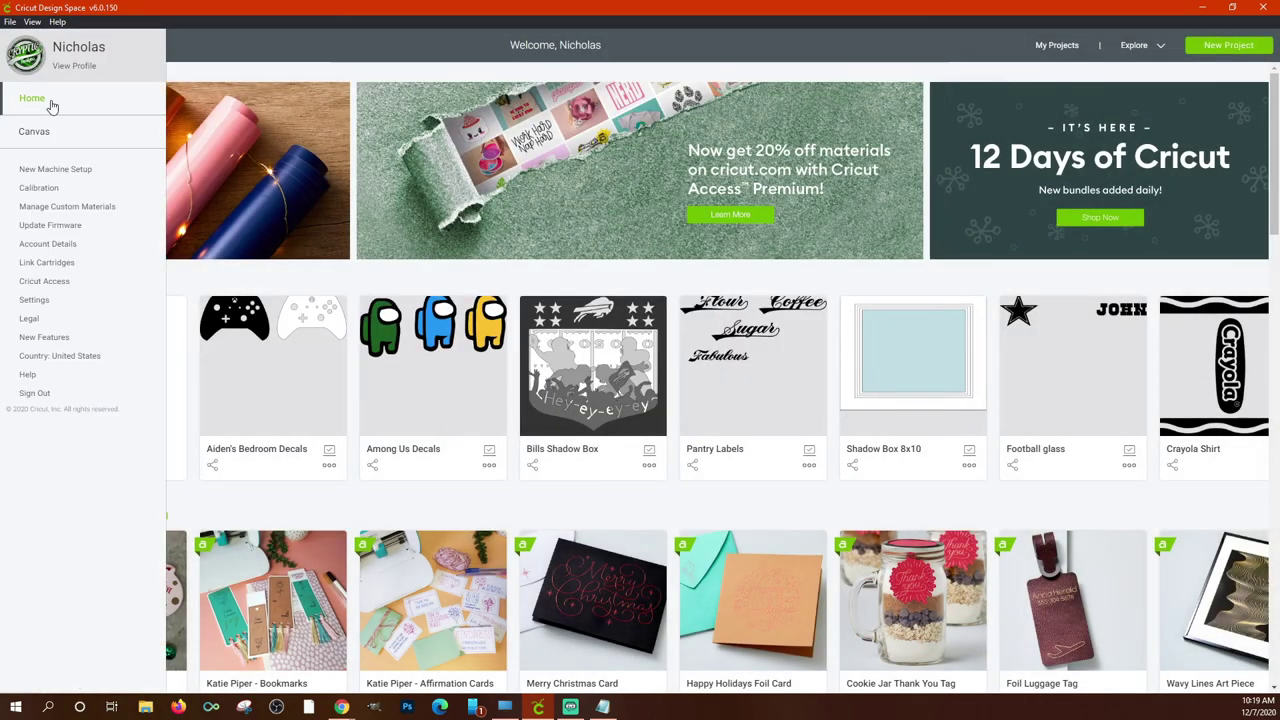
click(91, 207)
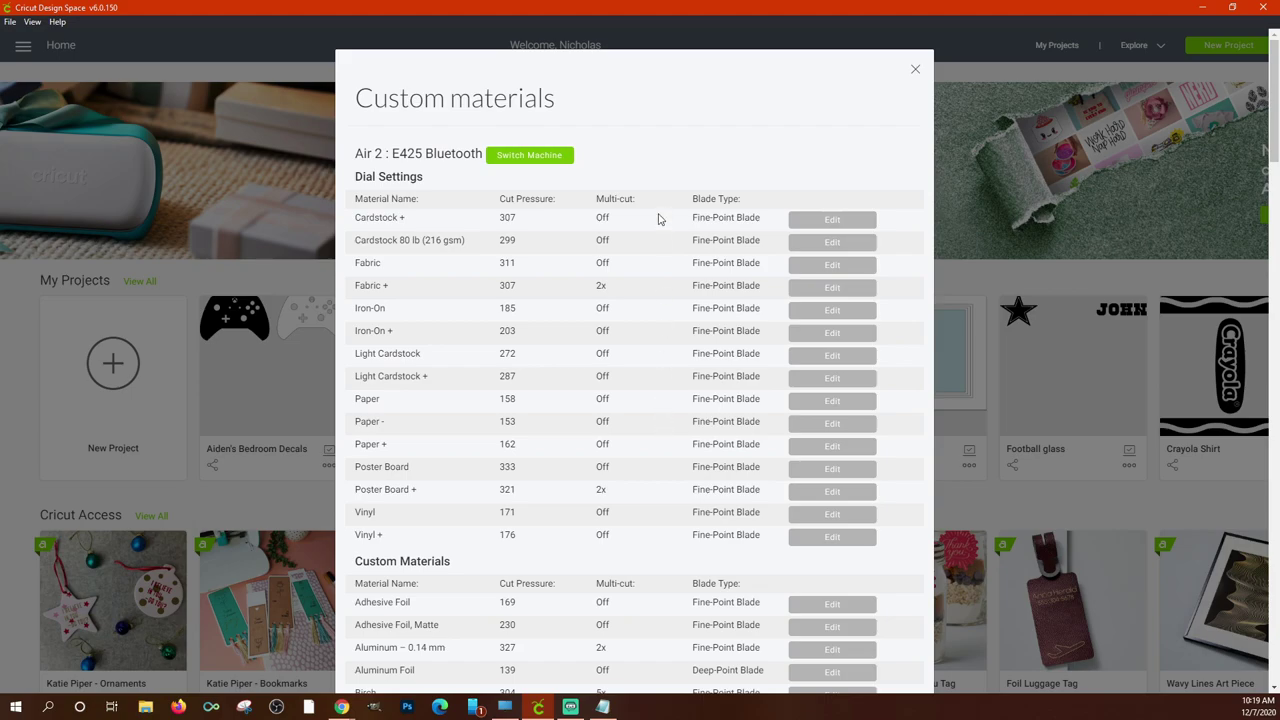
scroll(680, 278, down, 5)
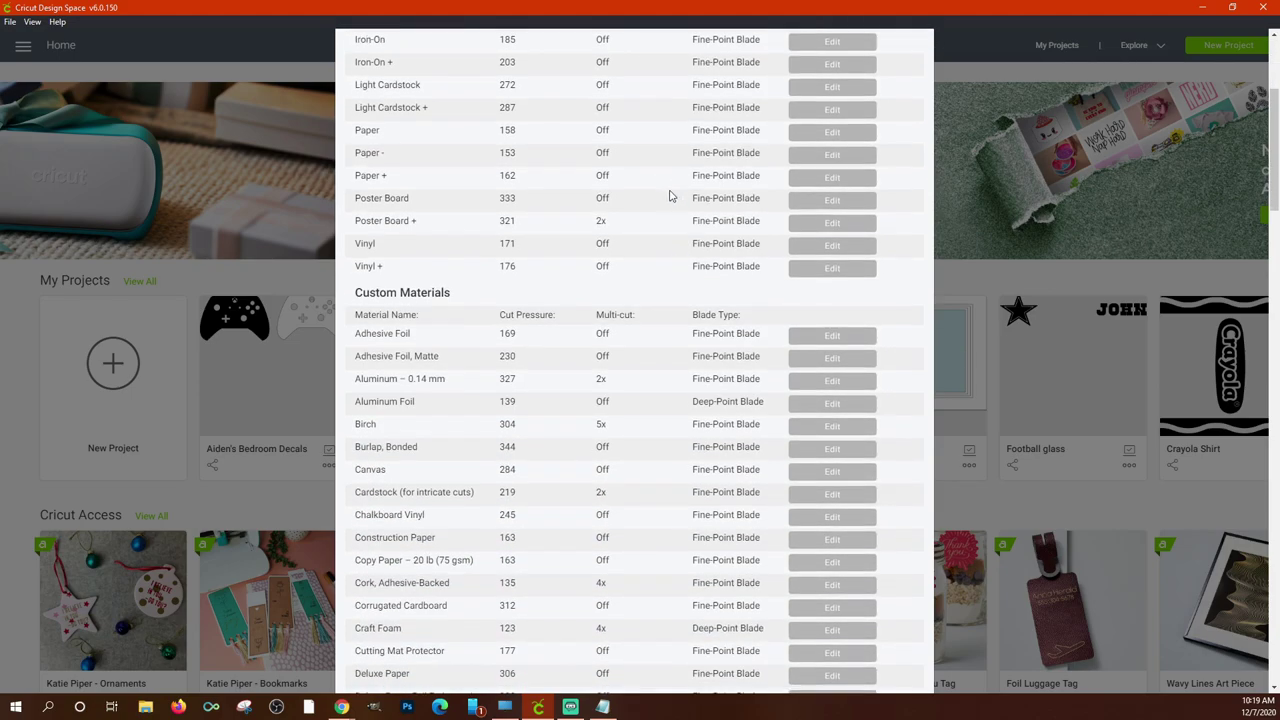
scroll(623, 303, down, 1)
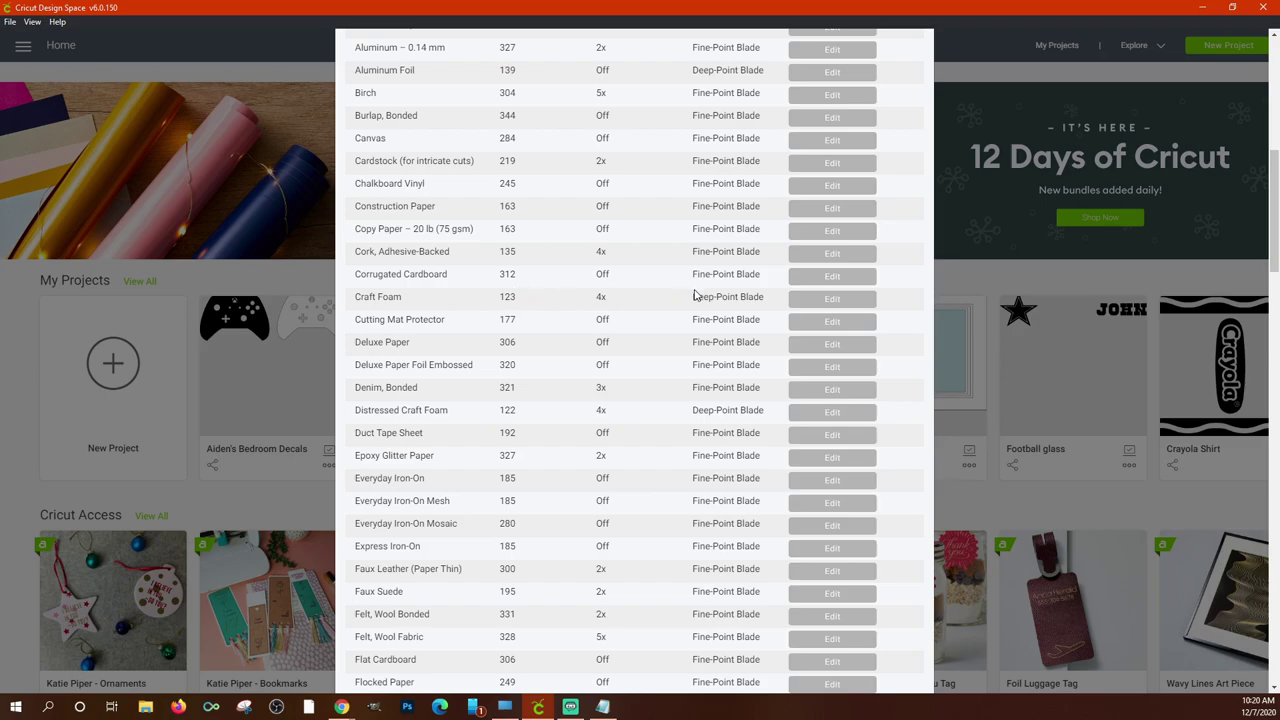
drag(695, 297, 762, 297)
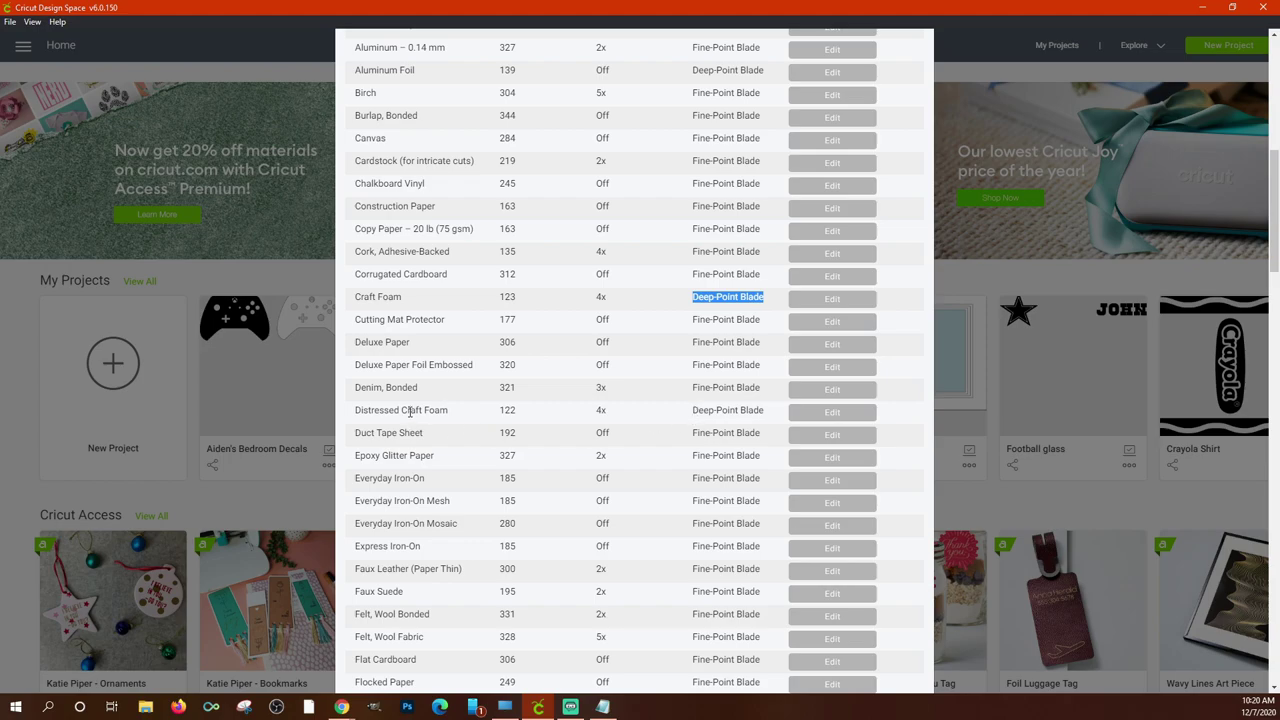
Review the remaining custom materials down to the Add New Material option, return to the start of the list, and close it.
scroll(565, 403, down, 2)
scroll(634, 422, down, 7)
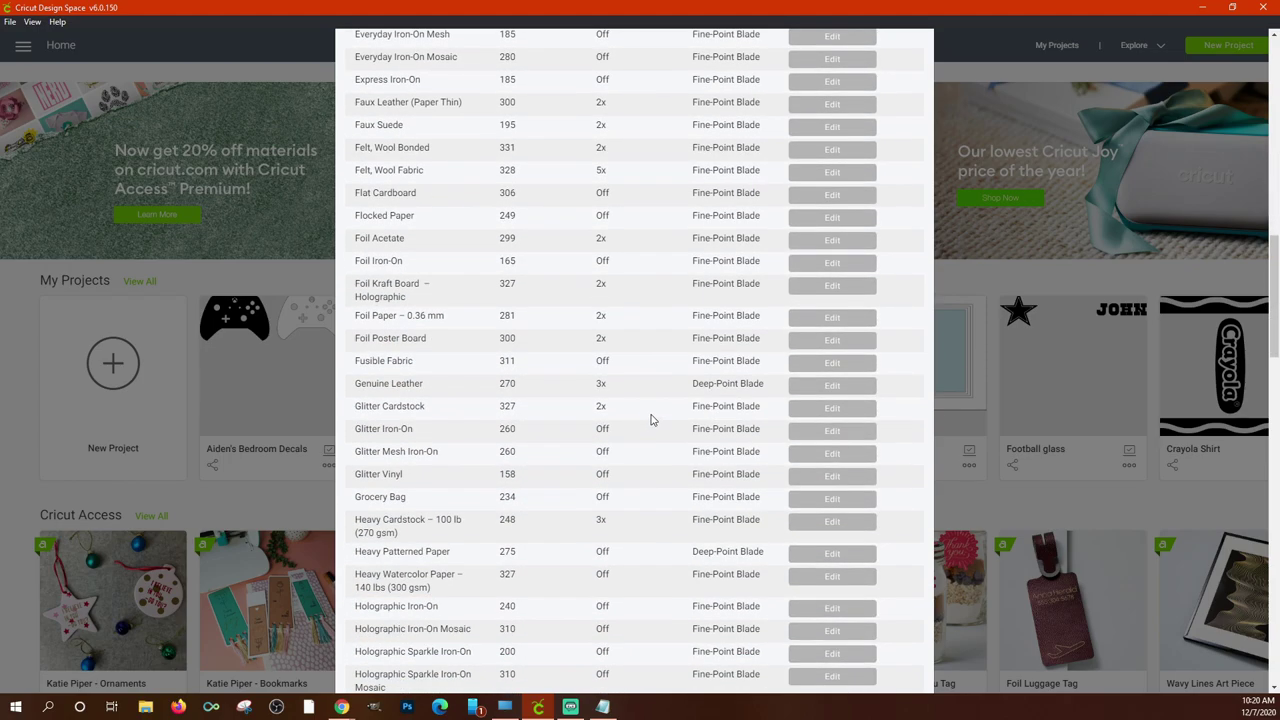
scroll(650, 418, down, 2)
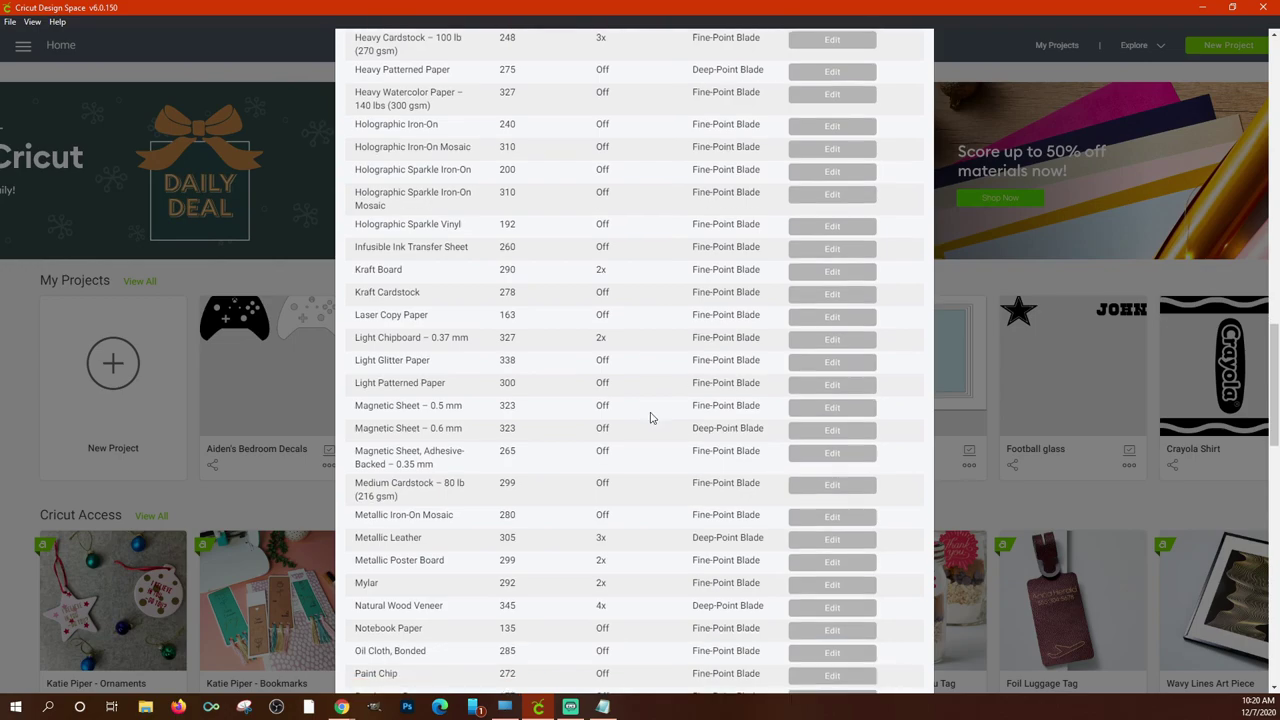
scroll(650, 418, down, 2)
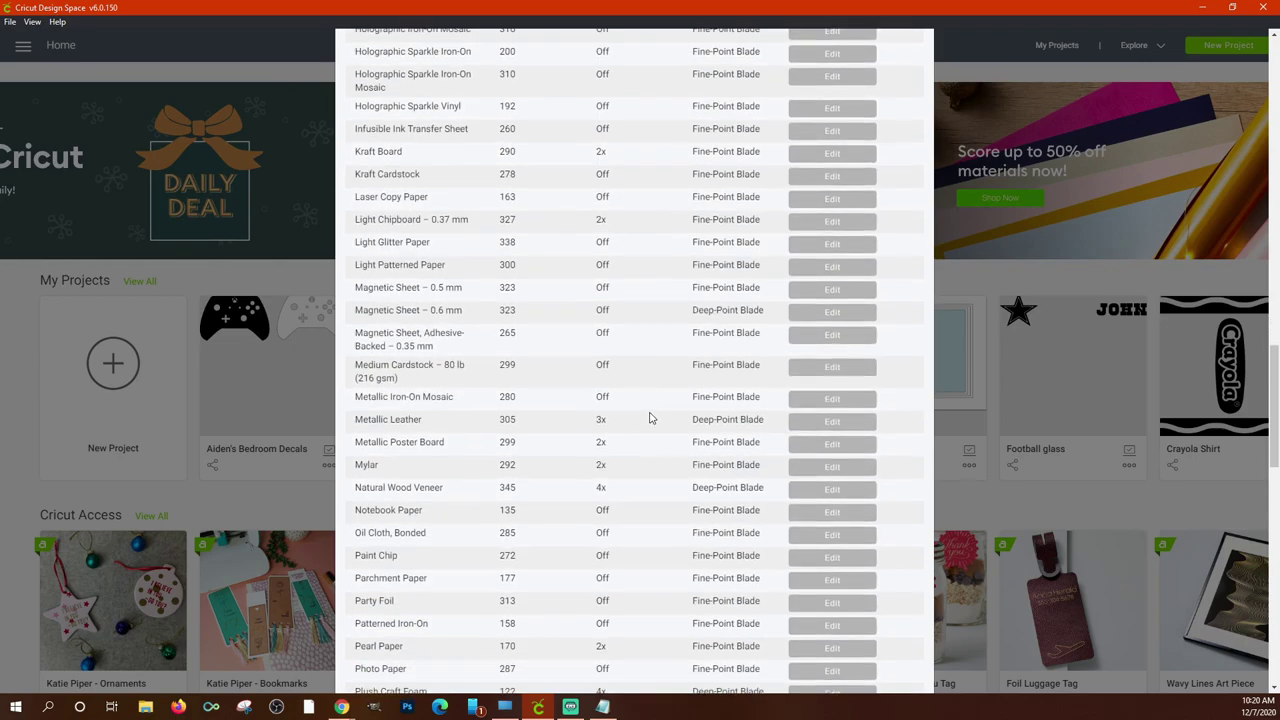
scroll(651, 418, down, 4)
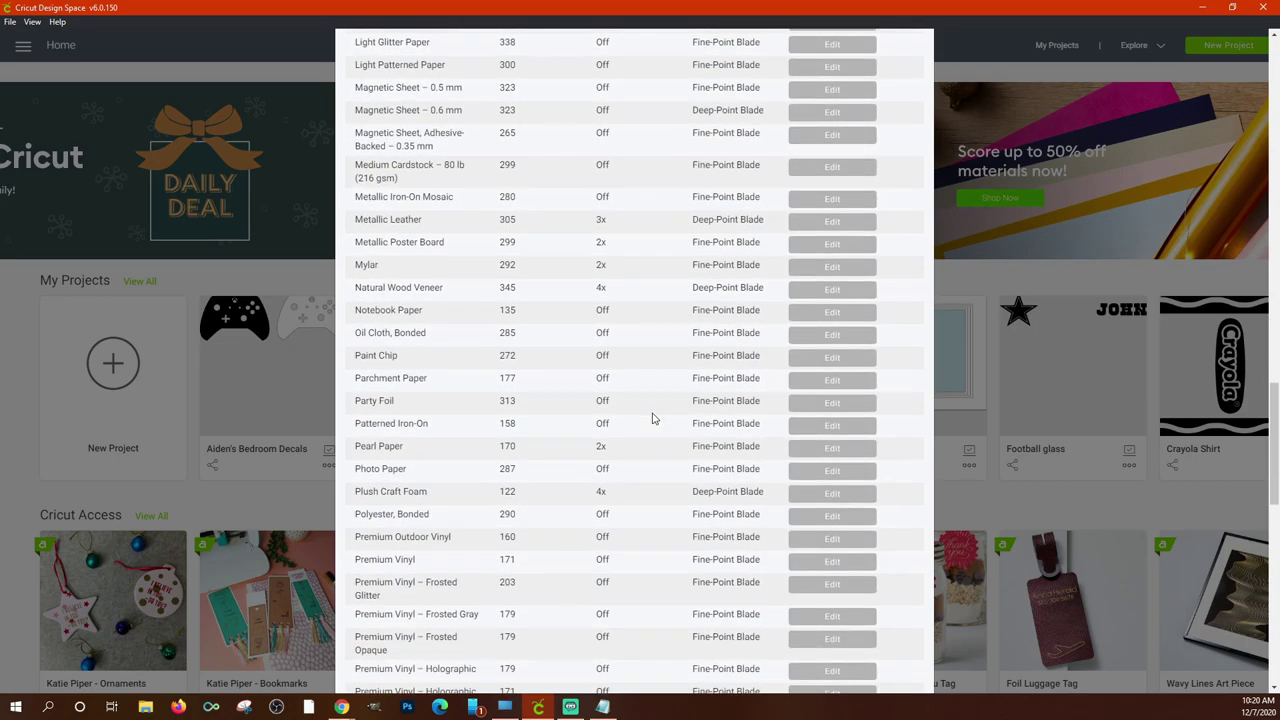
scroll(651, 430, down, 4)
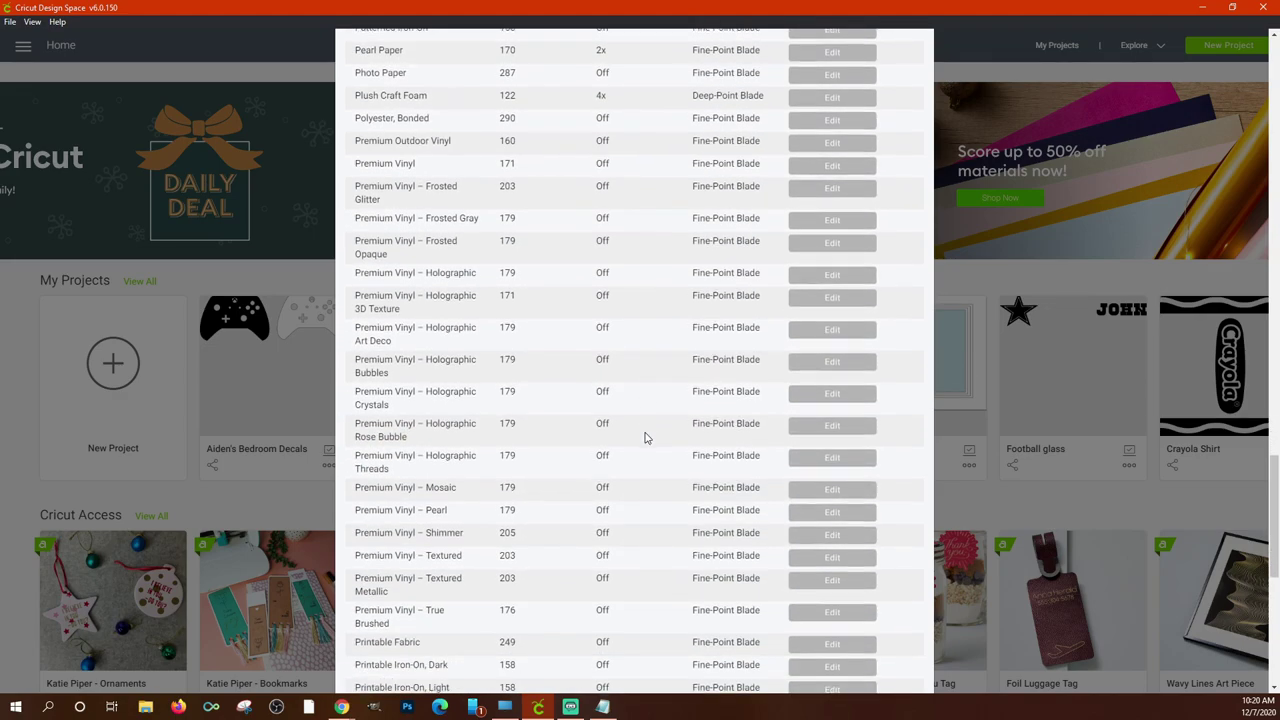
scroll(648, 446, down, 1)
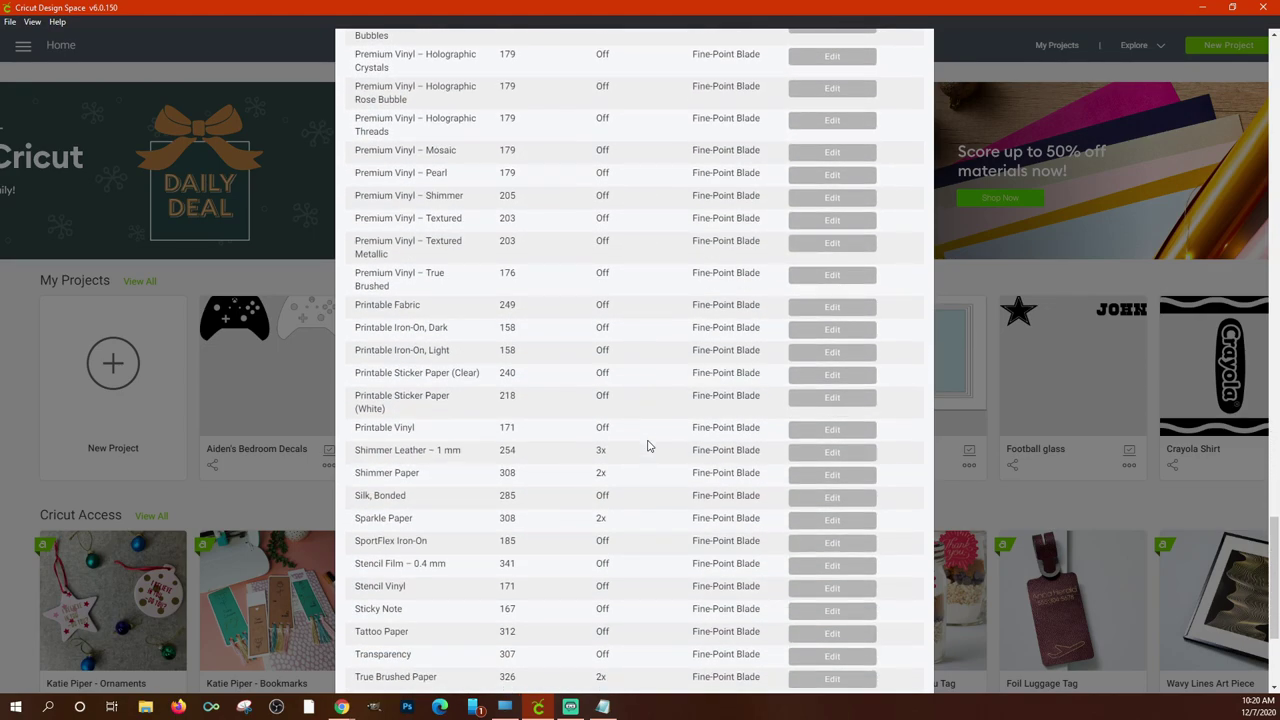
scroll(647, 446, down, 2)
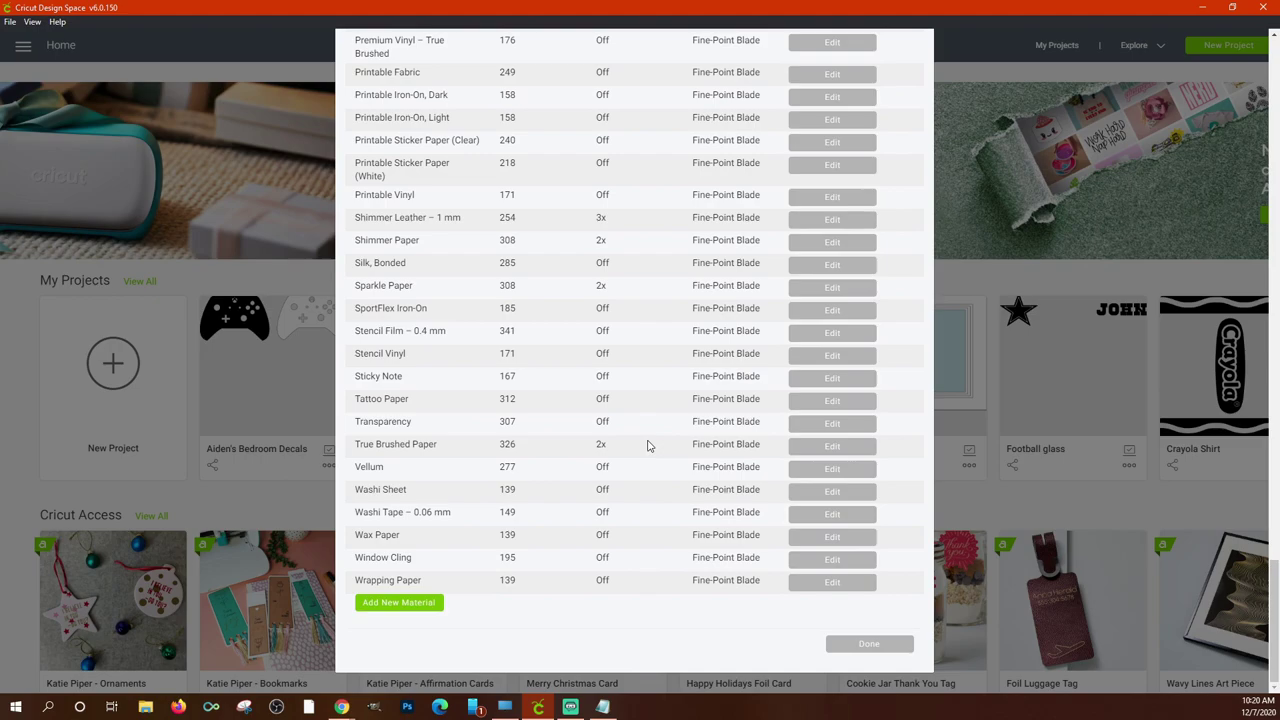
scroll(647, 446, up, 4)
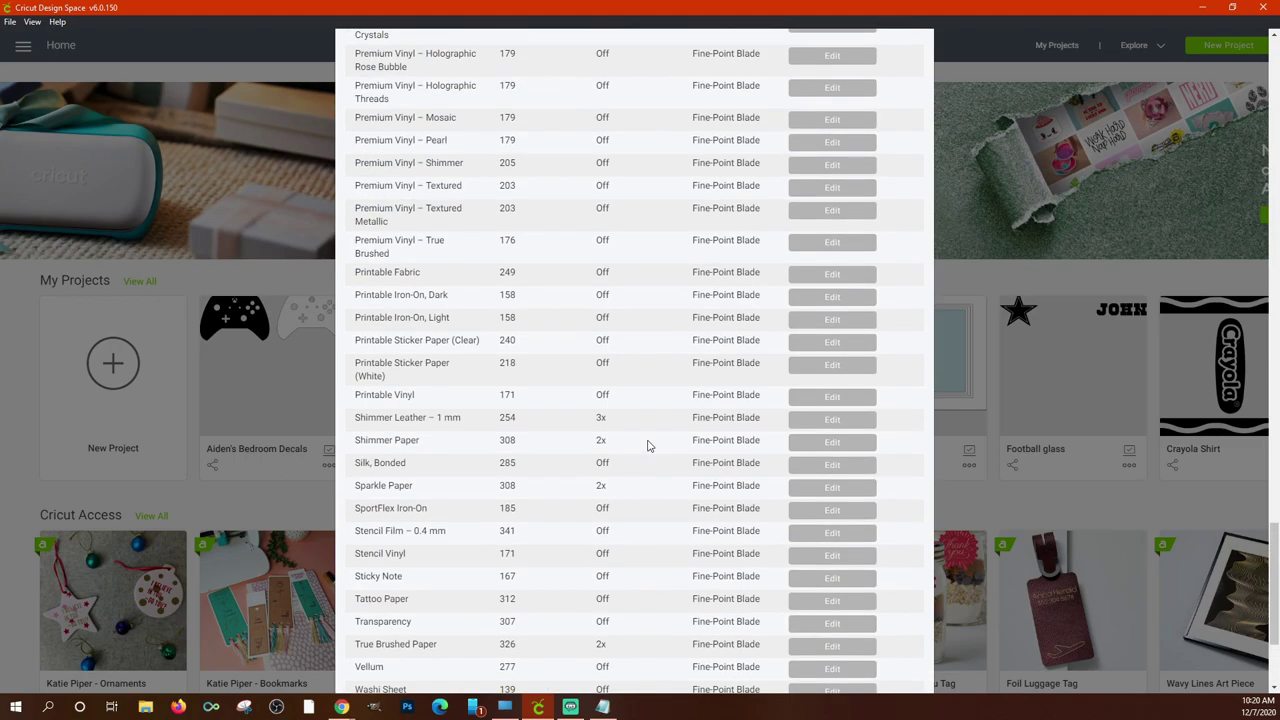
scroll(647, 446, down, 4)
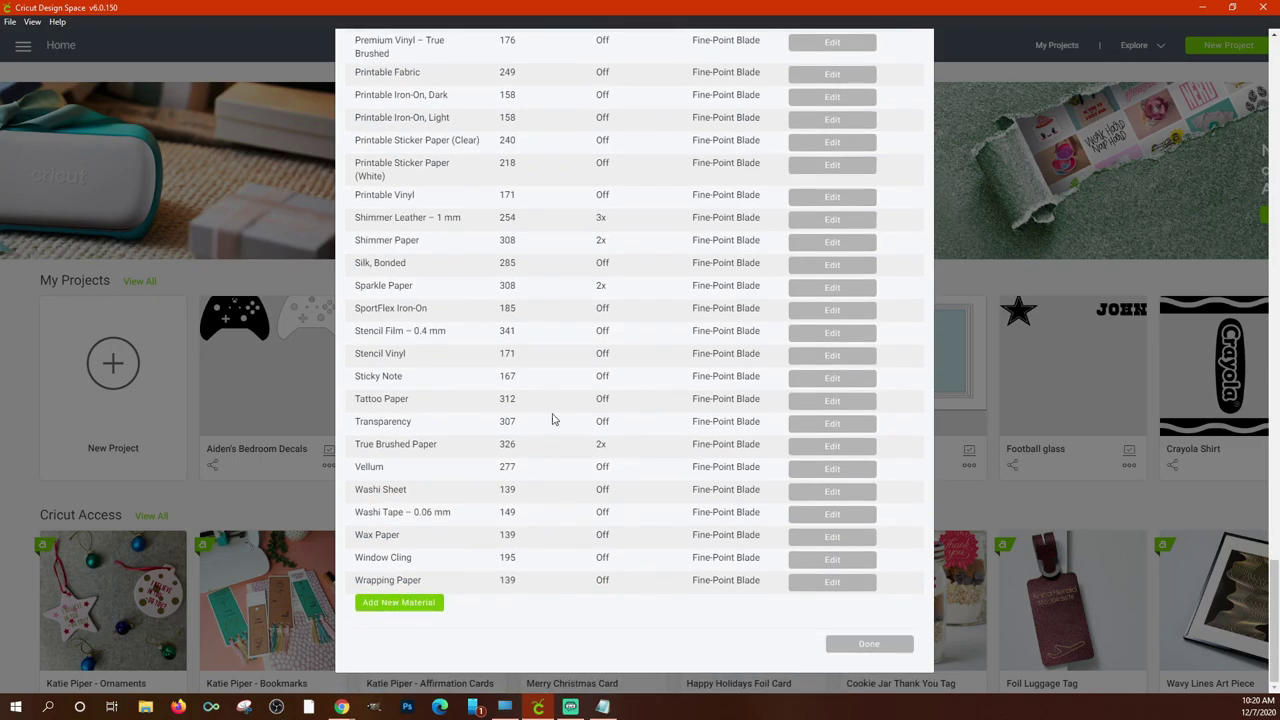
scroll(683, 450, up, 15)
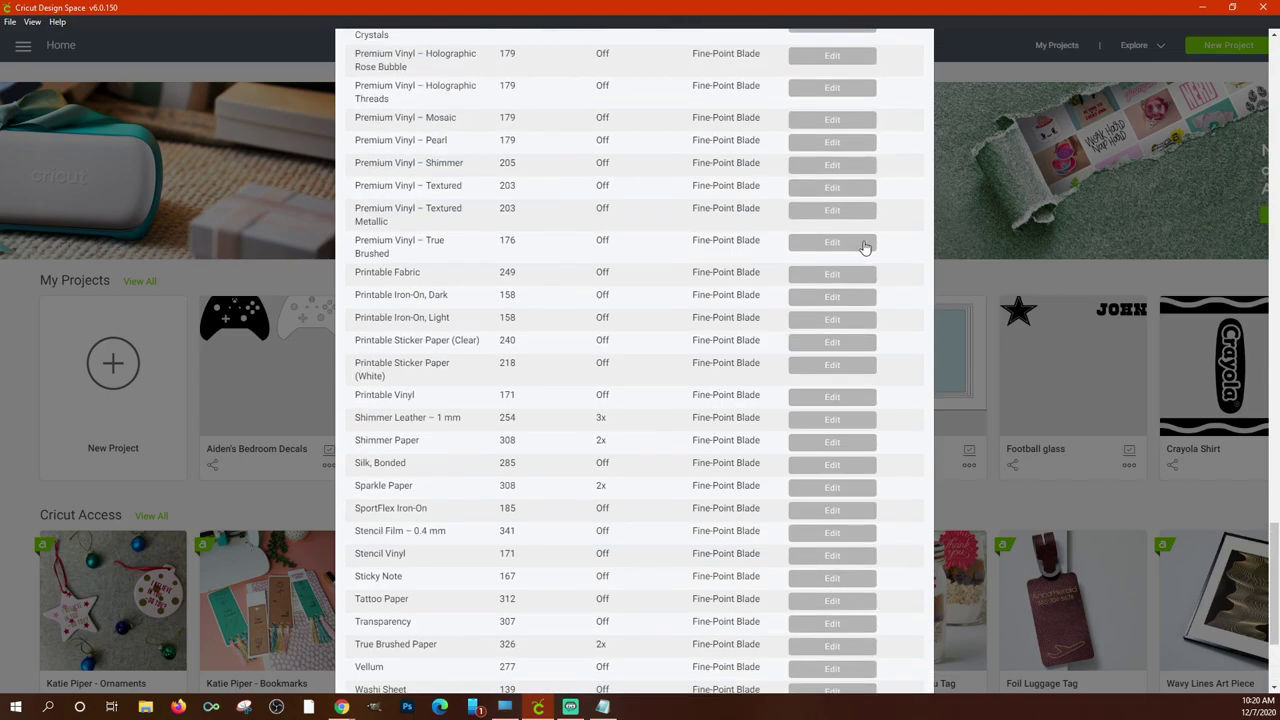
scroll(683, 220, up, 20)
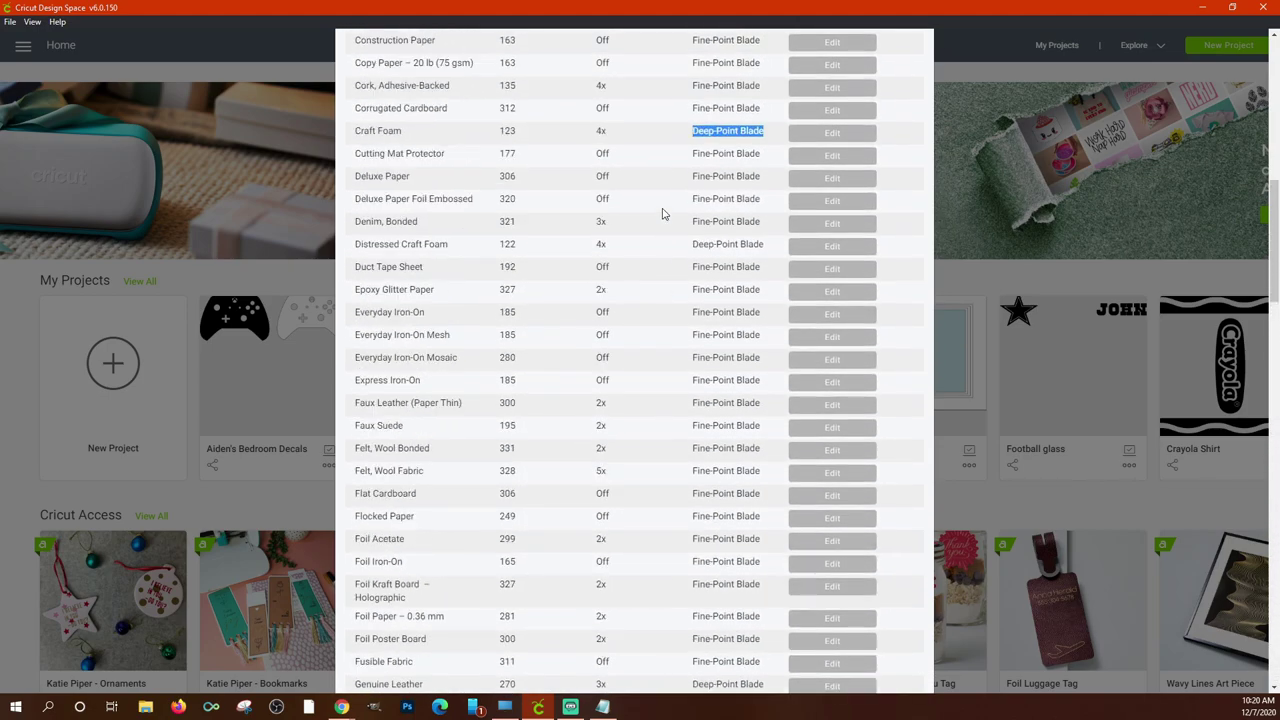
scroll(656, 210, up, 2)
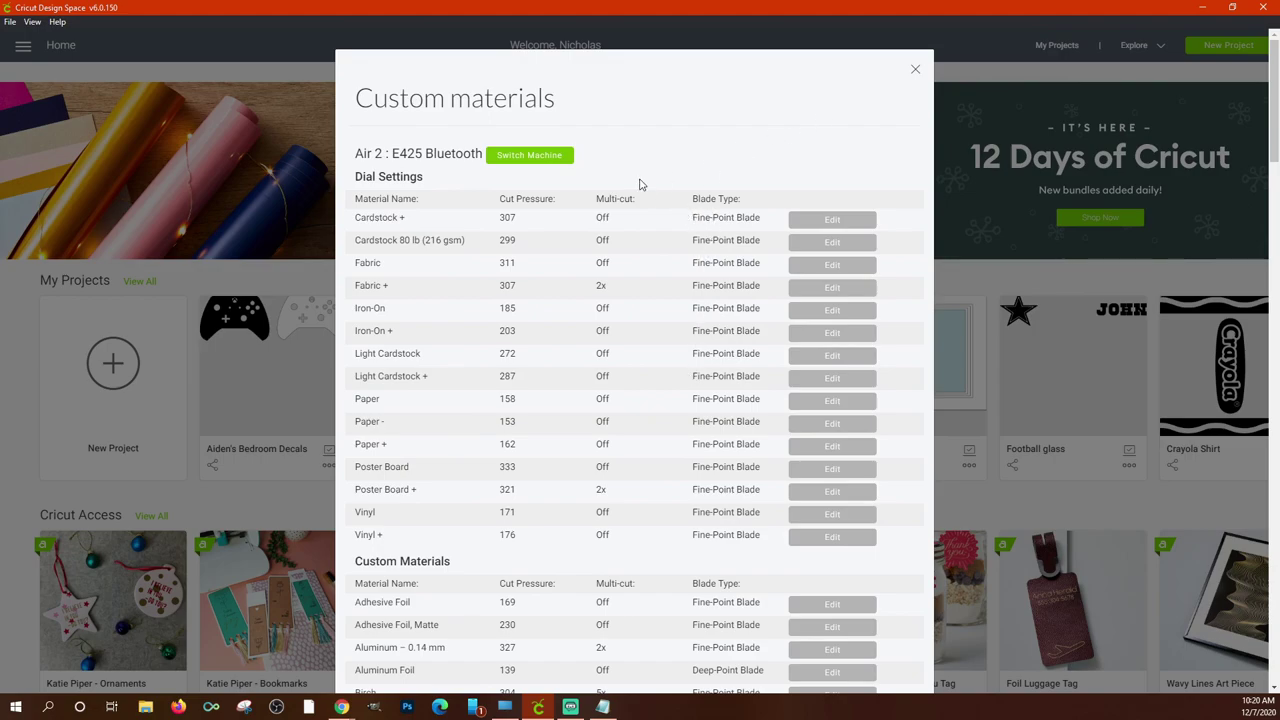
click(915, 73)
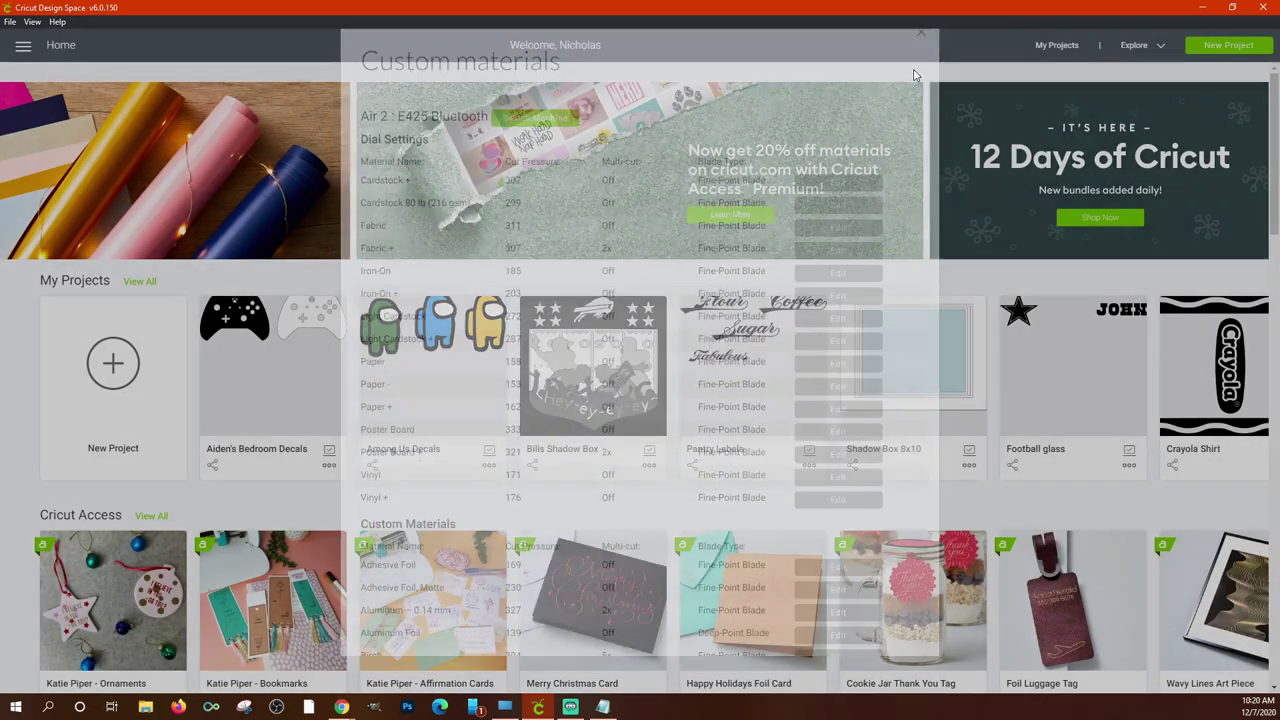
Reopen the custom materials list to examine the Dial Settings for the Air 2, and close it.
click(22, 47)
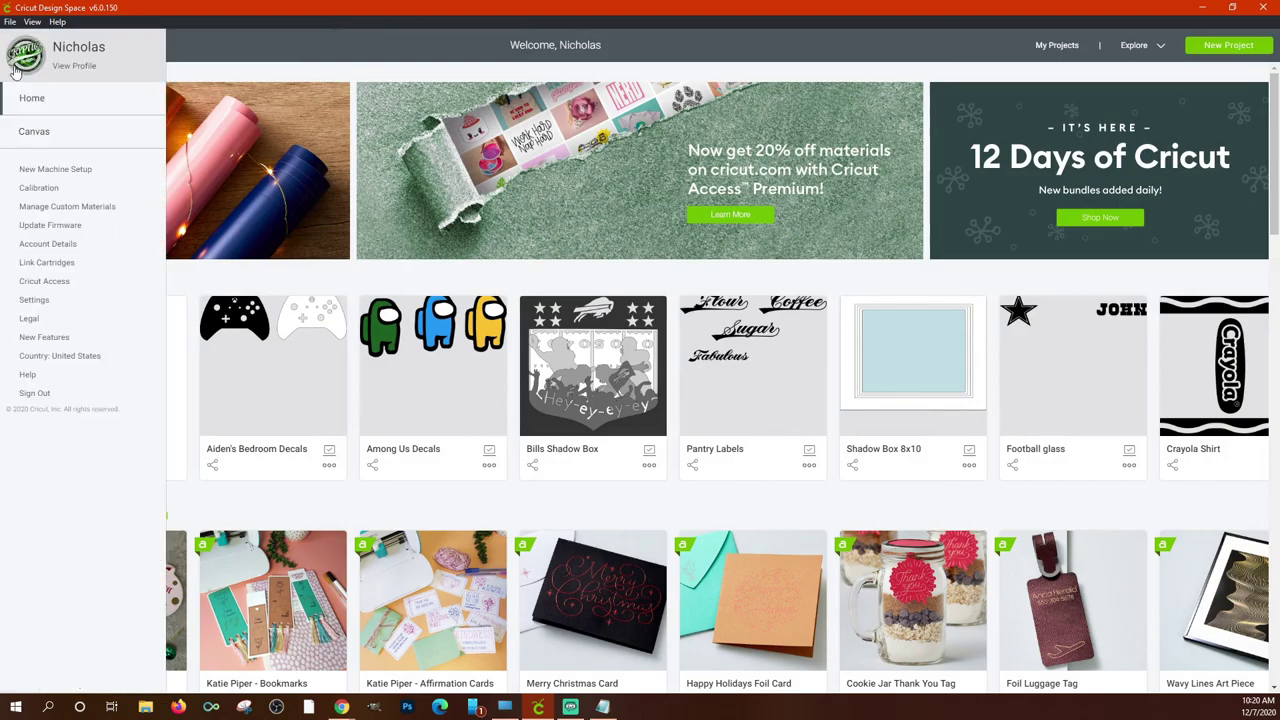
click(43, 206)
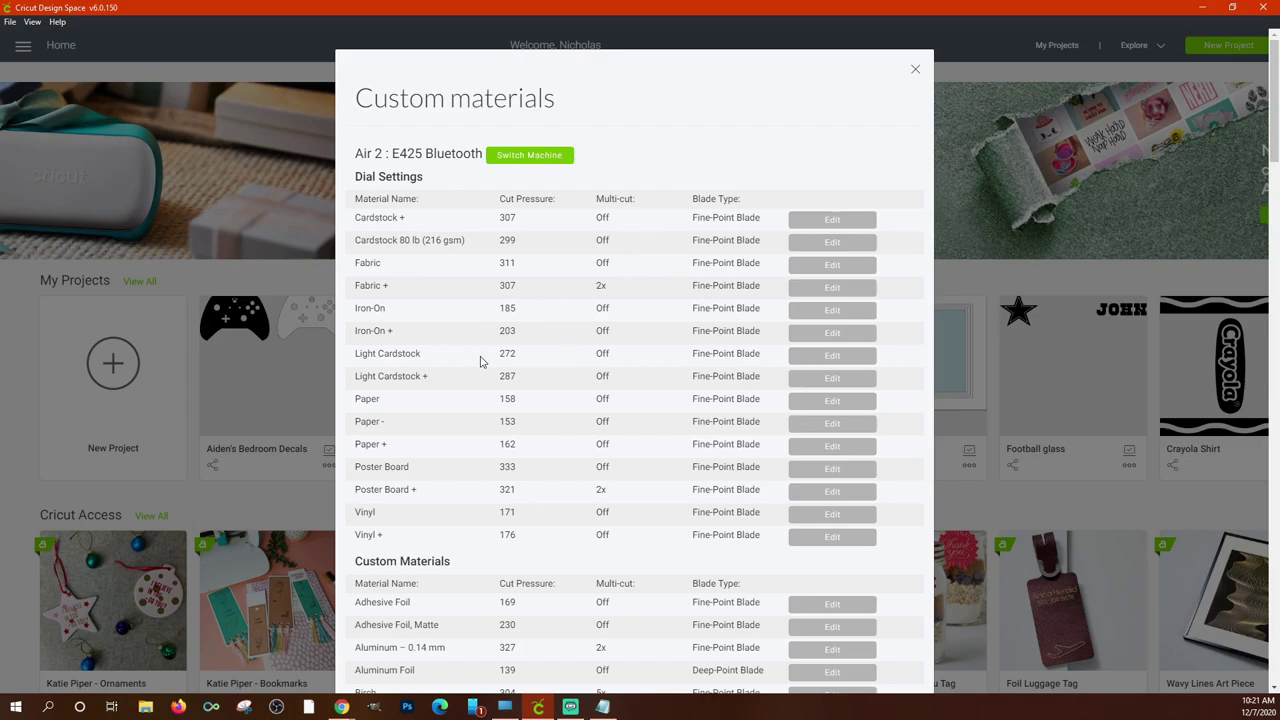
click(915, 69)
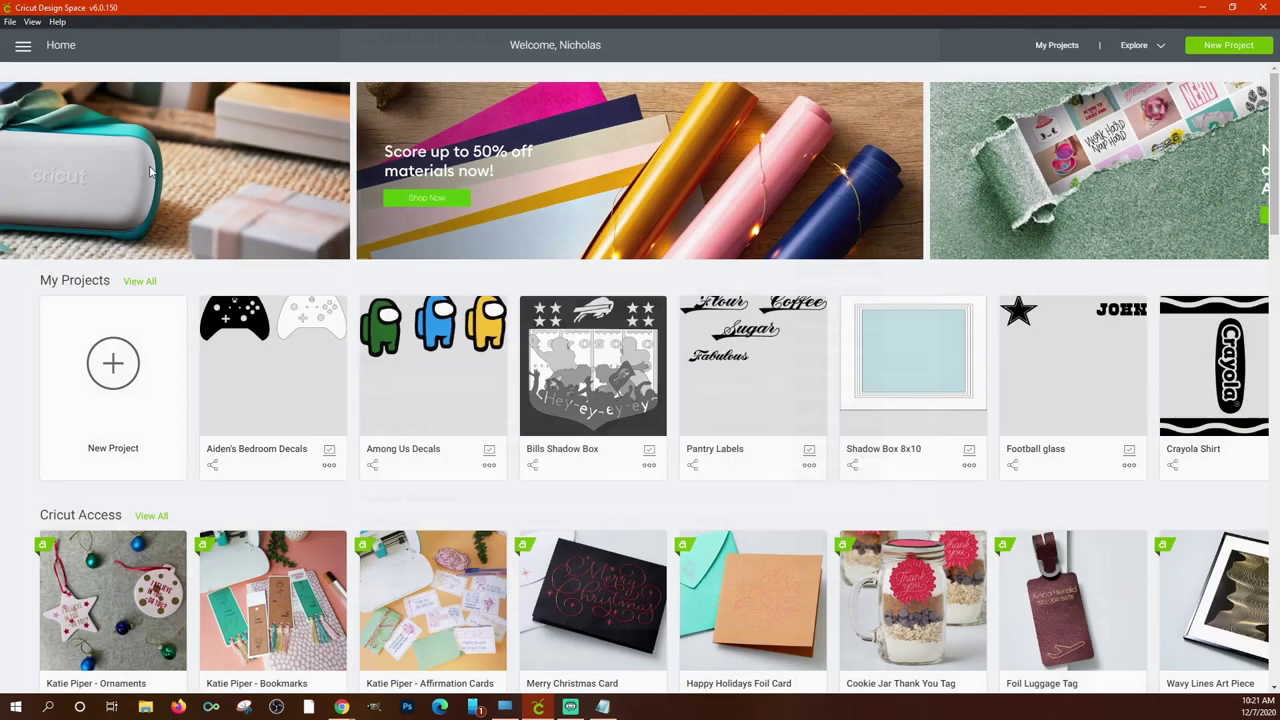
View the Machine Updates dialog under Update Firmware, and open Account Details.
click(23, 47)
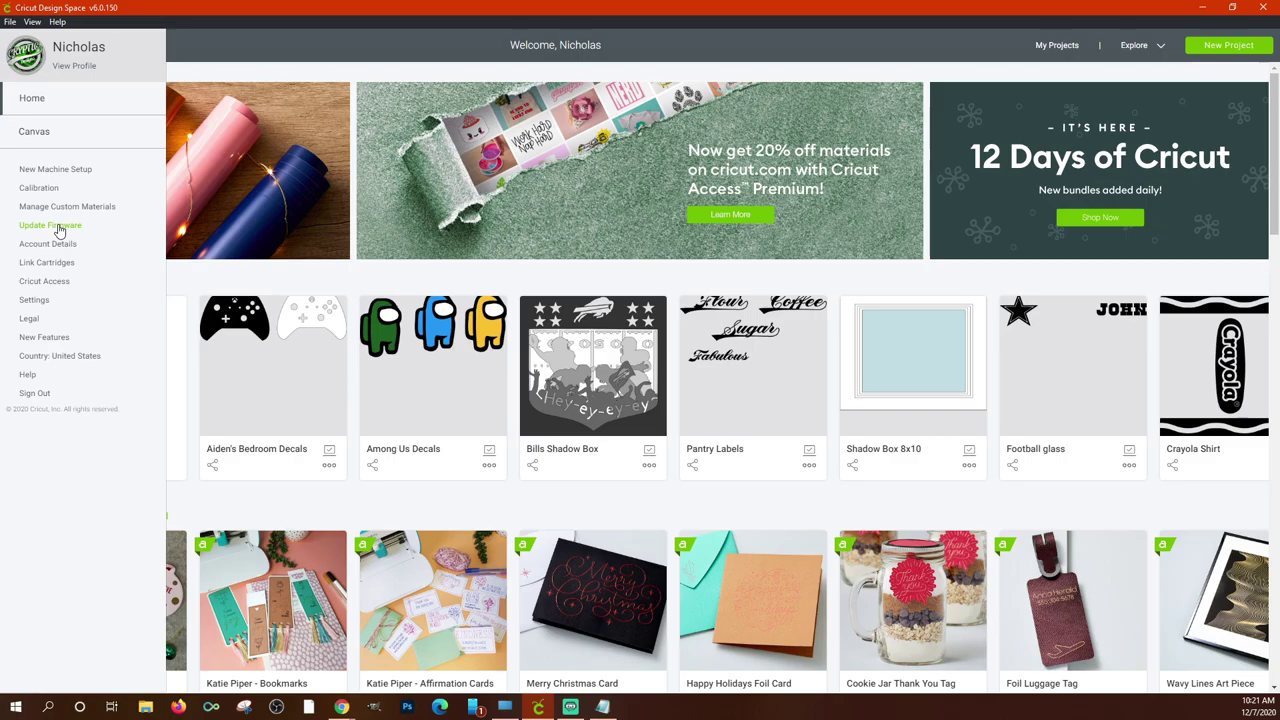
click(58, 227)
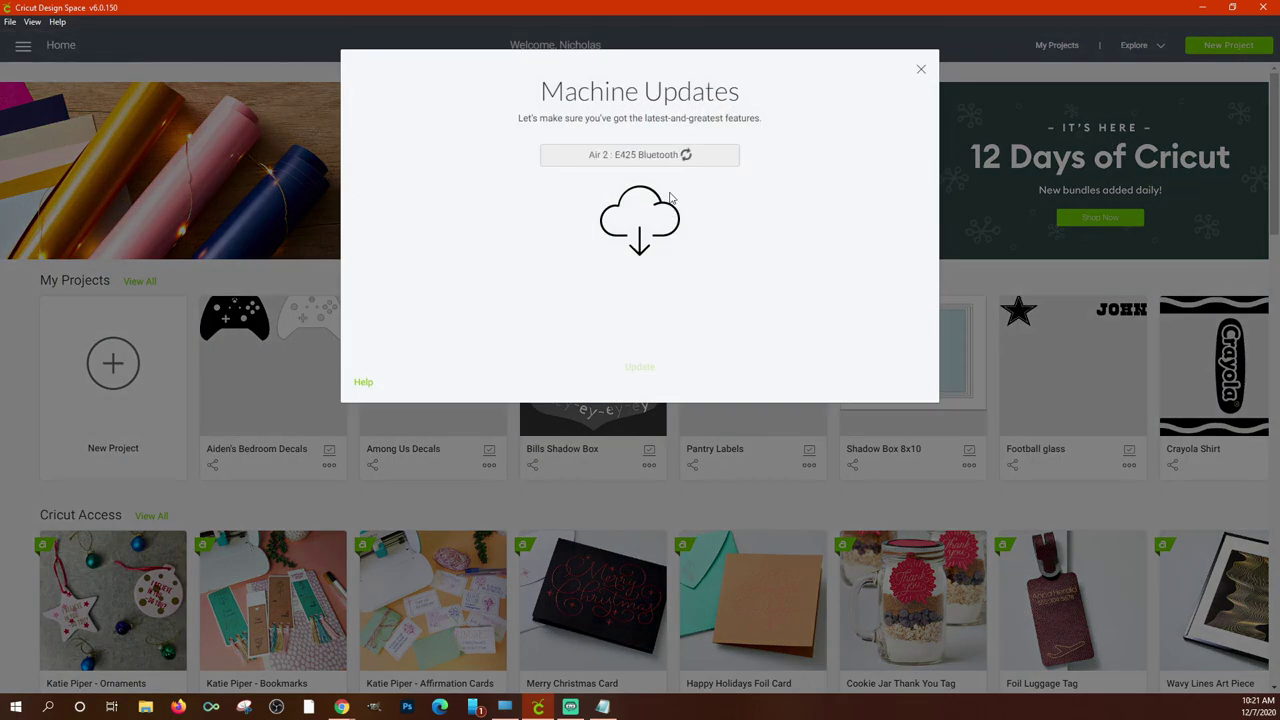
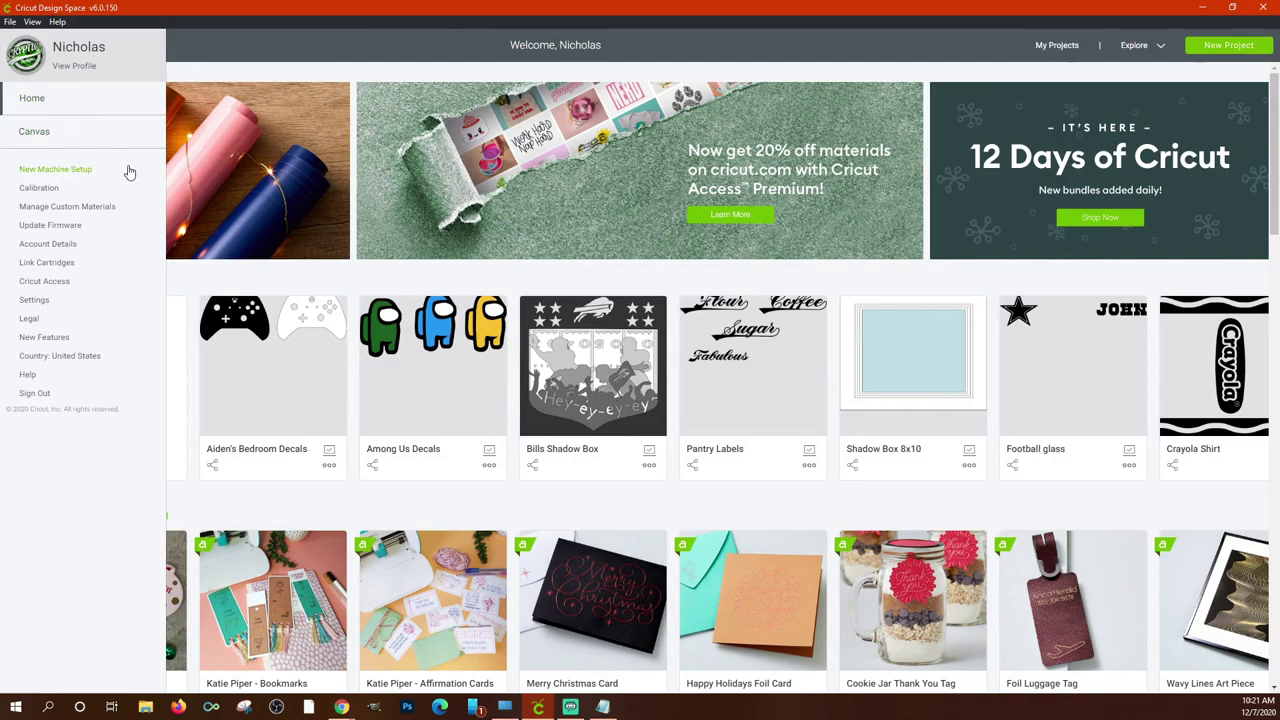
click(51, 248)
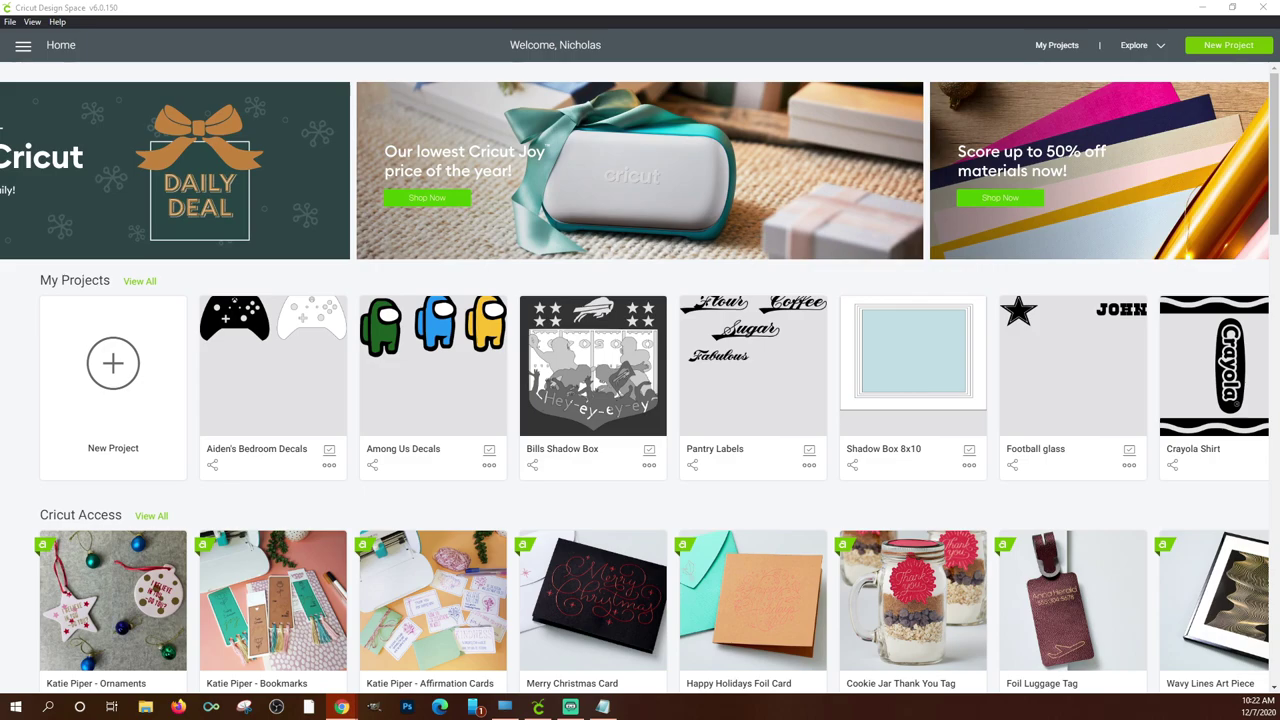
mouse_move(750, 232)
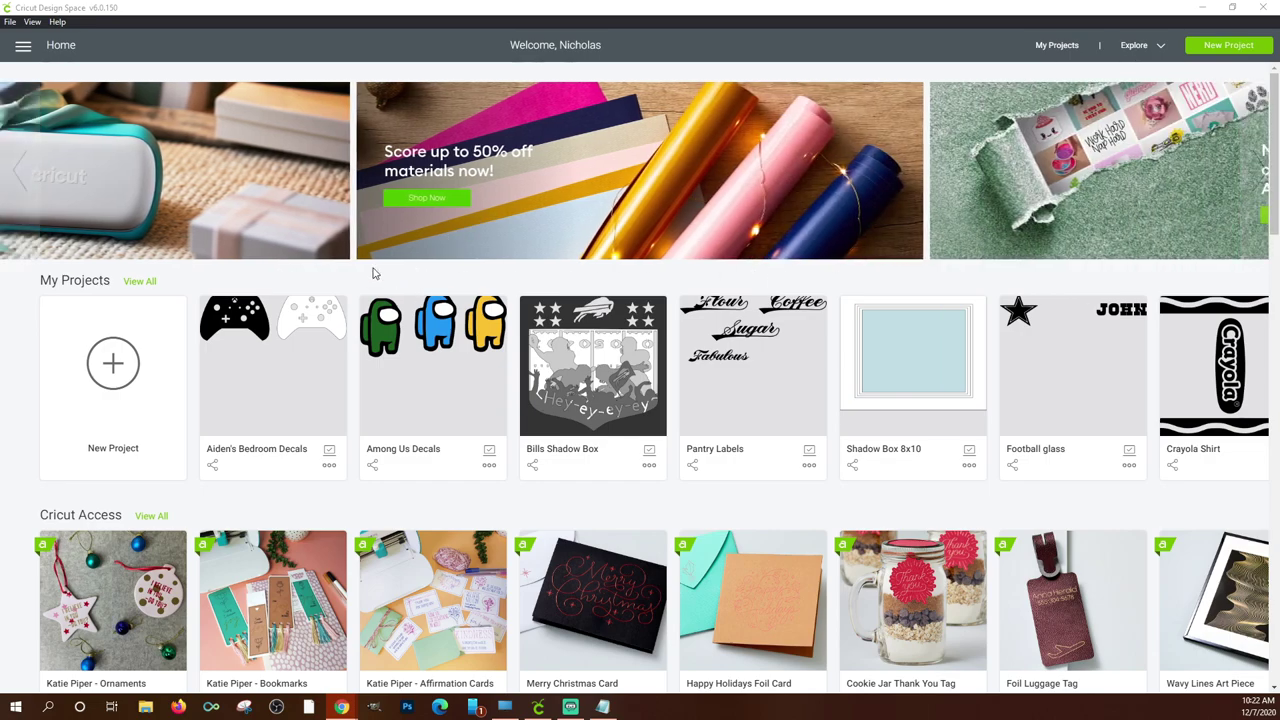
Open Link Cartridges to view the instructions for inserting and linking a cartridge.
click(23, 45)
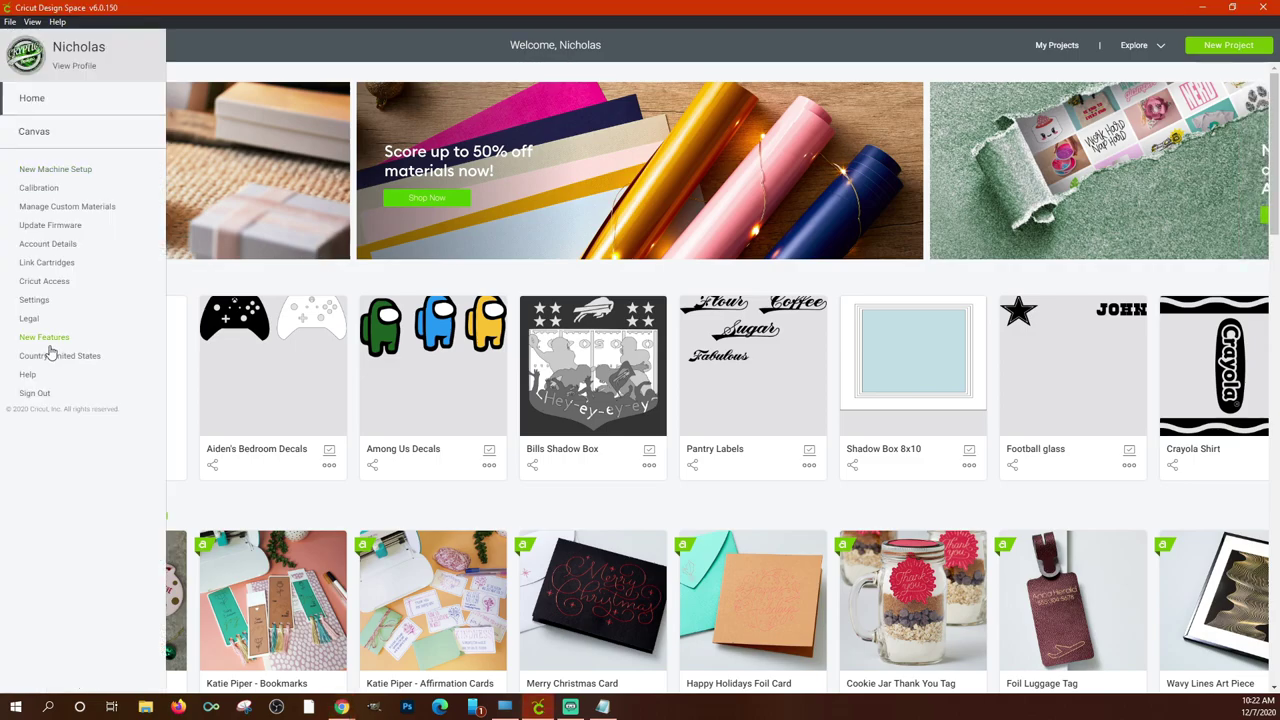
click(50, 263)
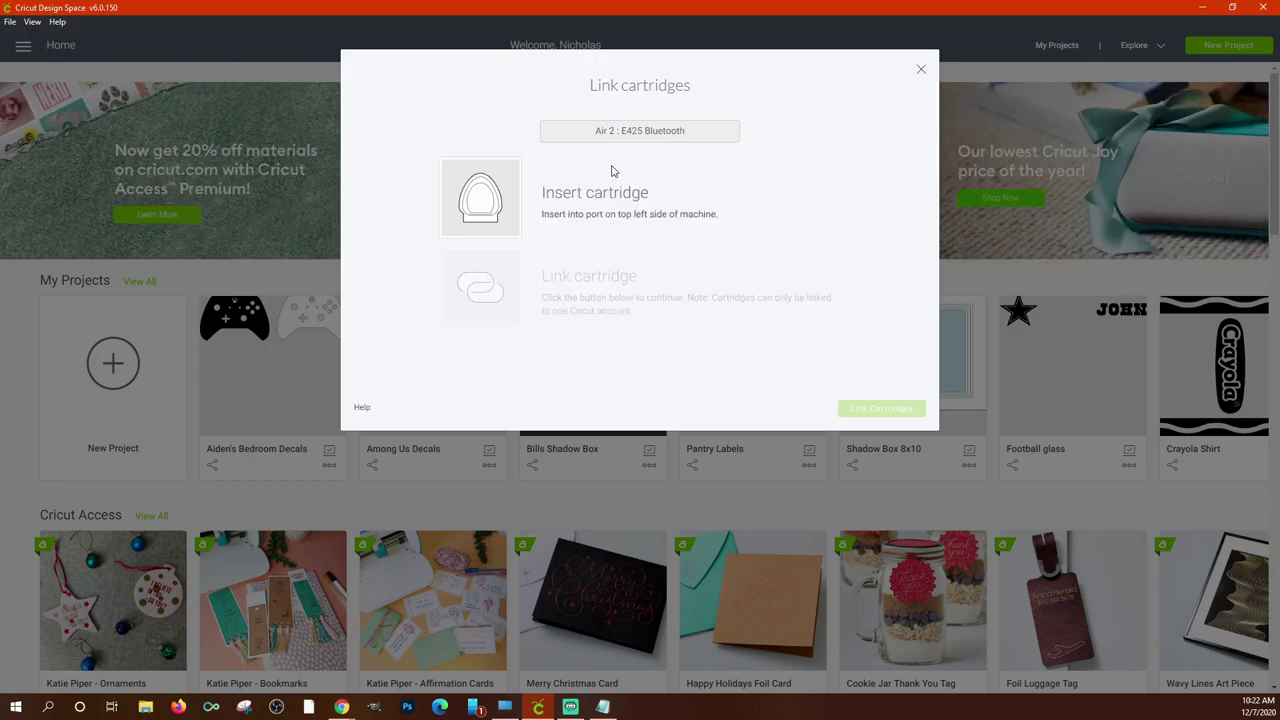
Switch to Chrome and open the Cricut Explore Air 2 product page on Amazon.
key(alt+Tab)
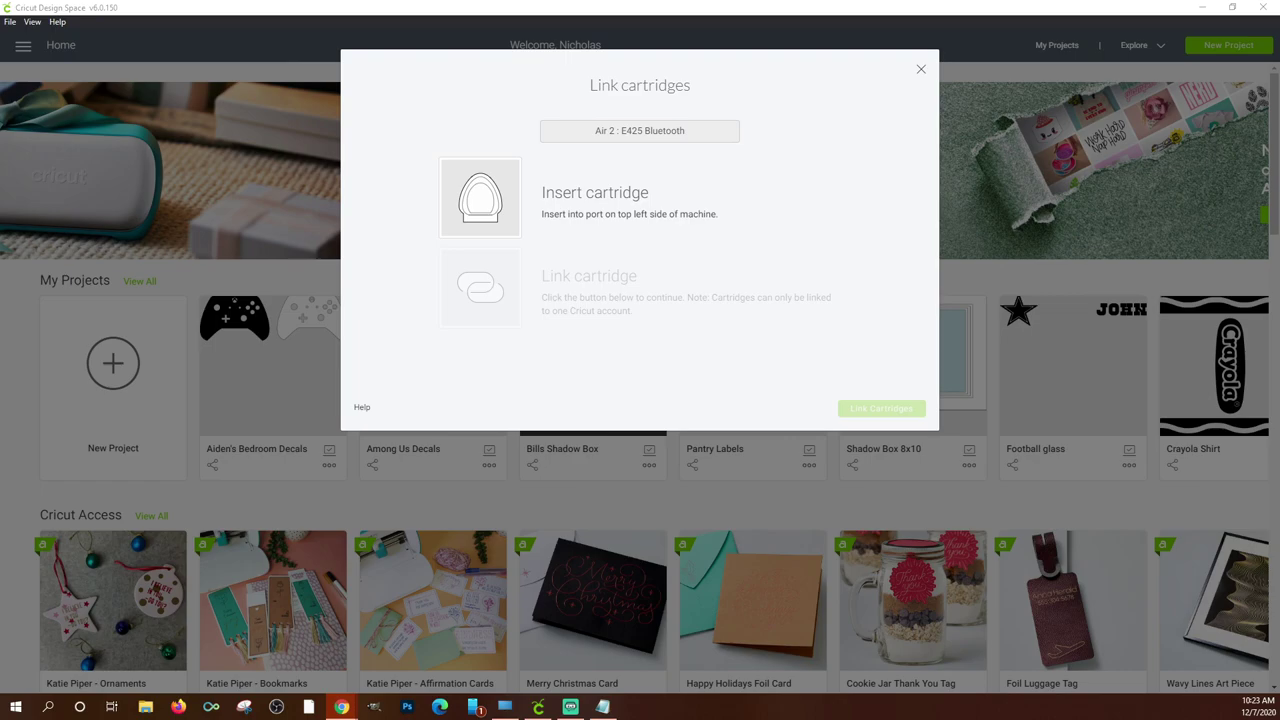
key(alt+Tab)
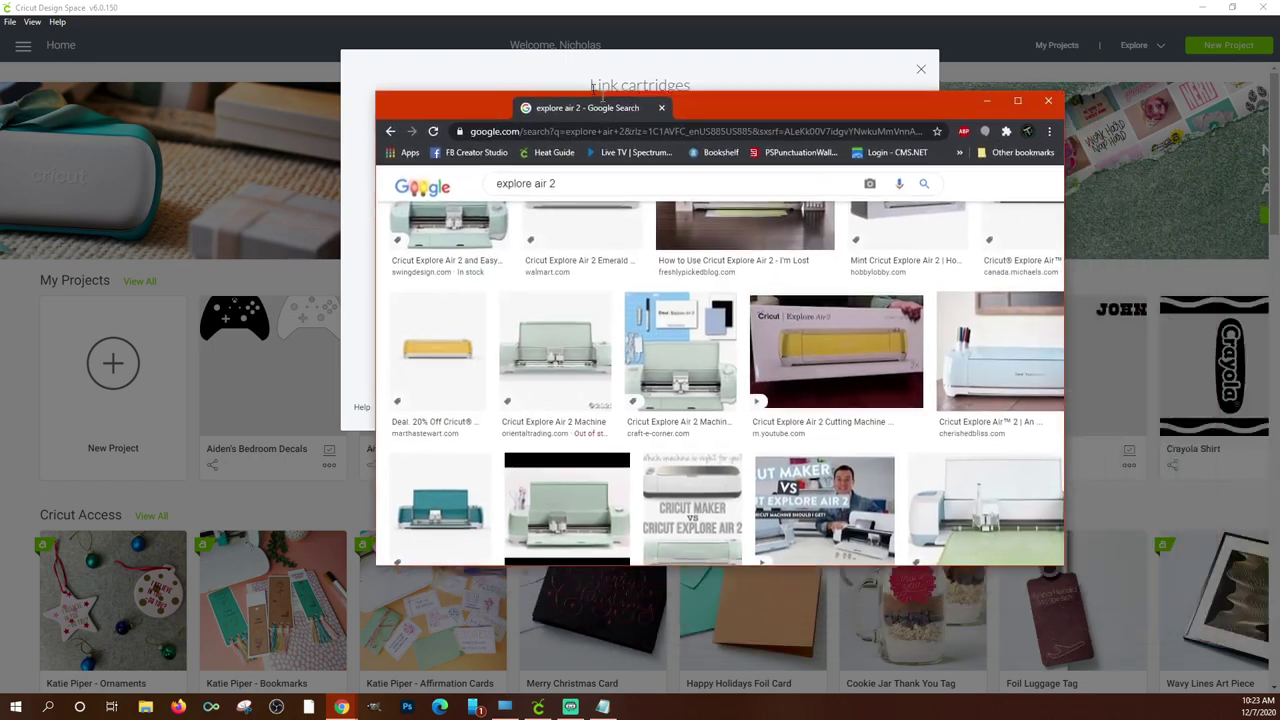
click(902, 212)
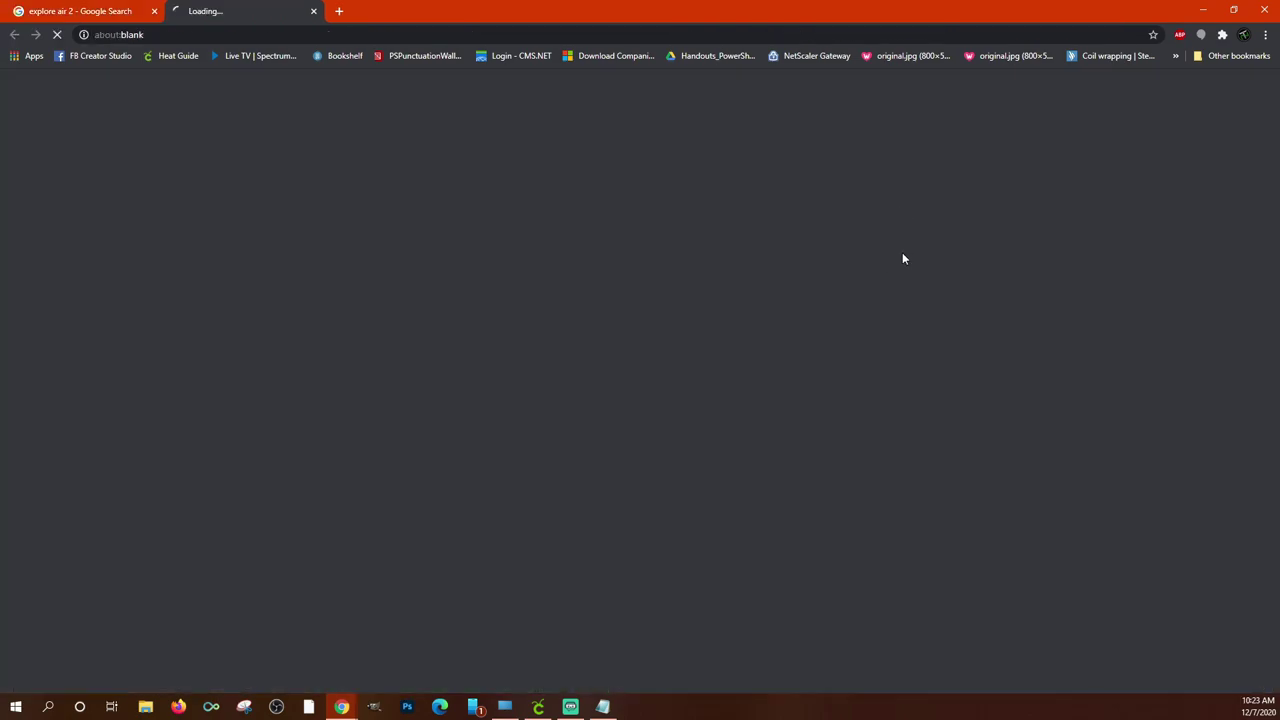
scroll(403, 211, down, 3)
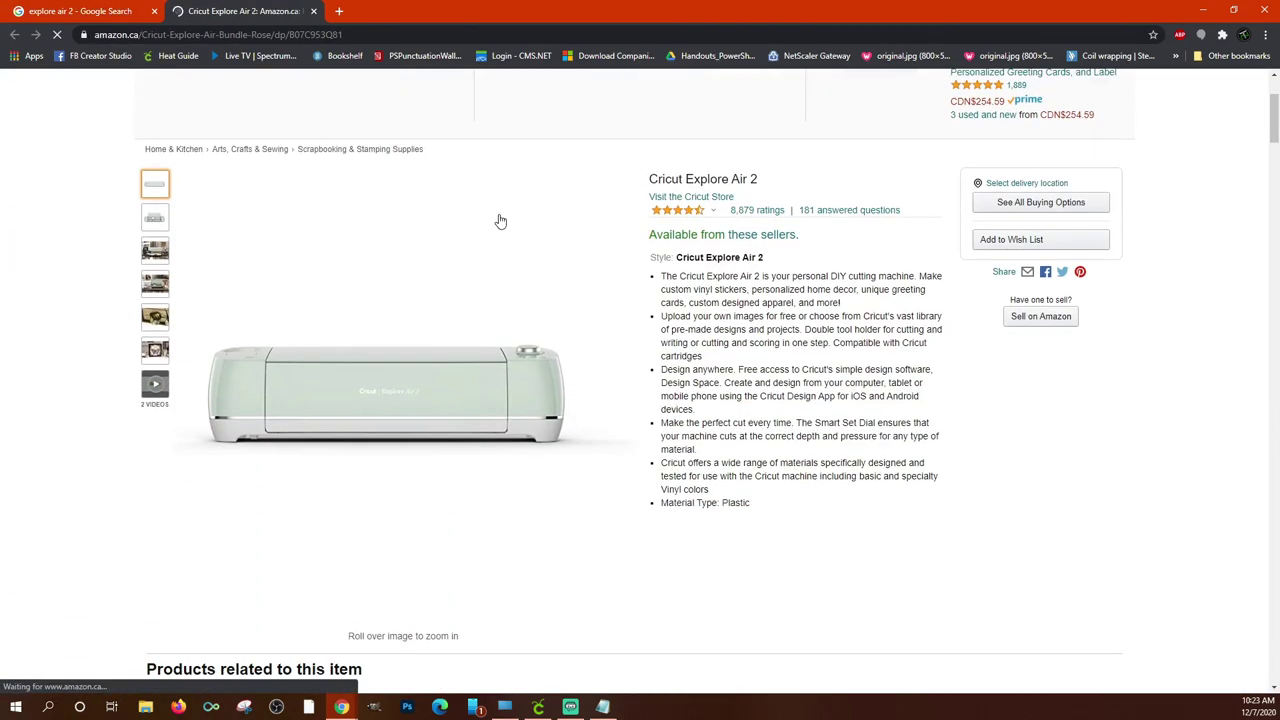
Look through the Explore Air 2 product photos, including the open machine and an enlarged view of it on the table.
mouse_move(157, 226)
mouse_move(155, 203)
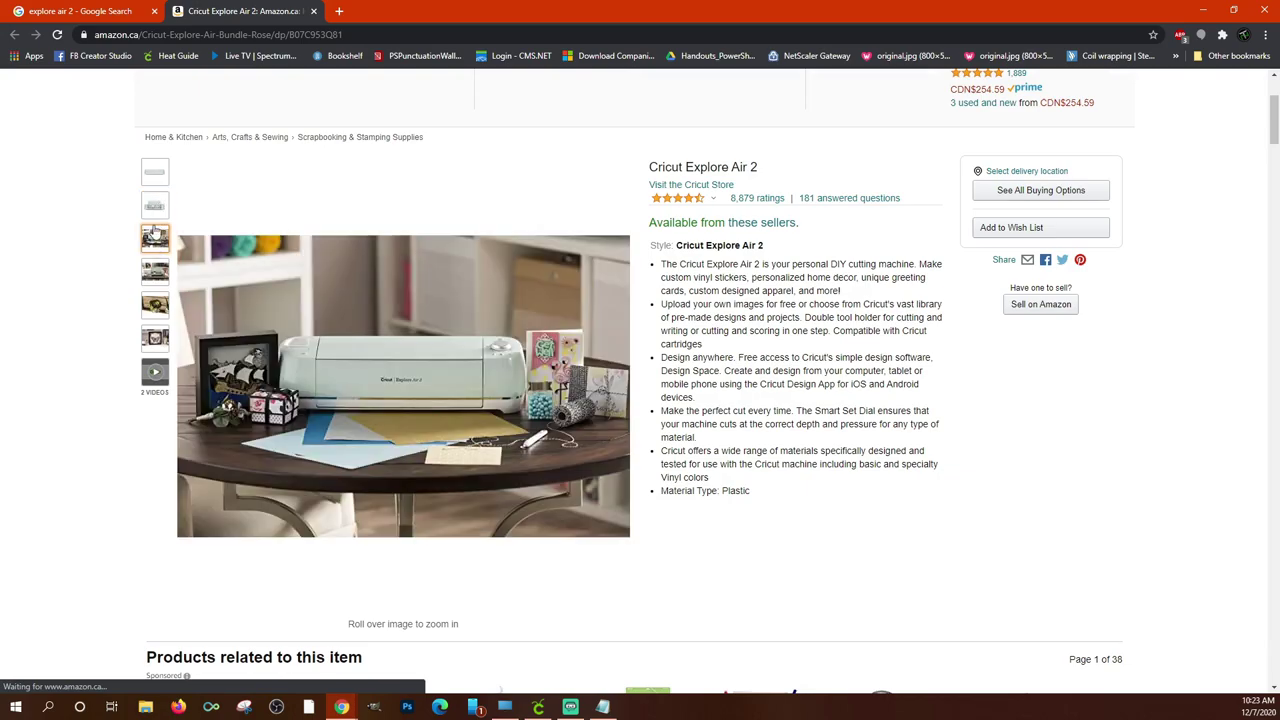
mouse_move(155, 305)
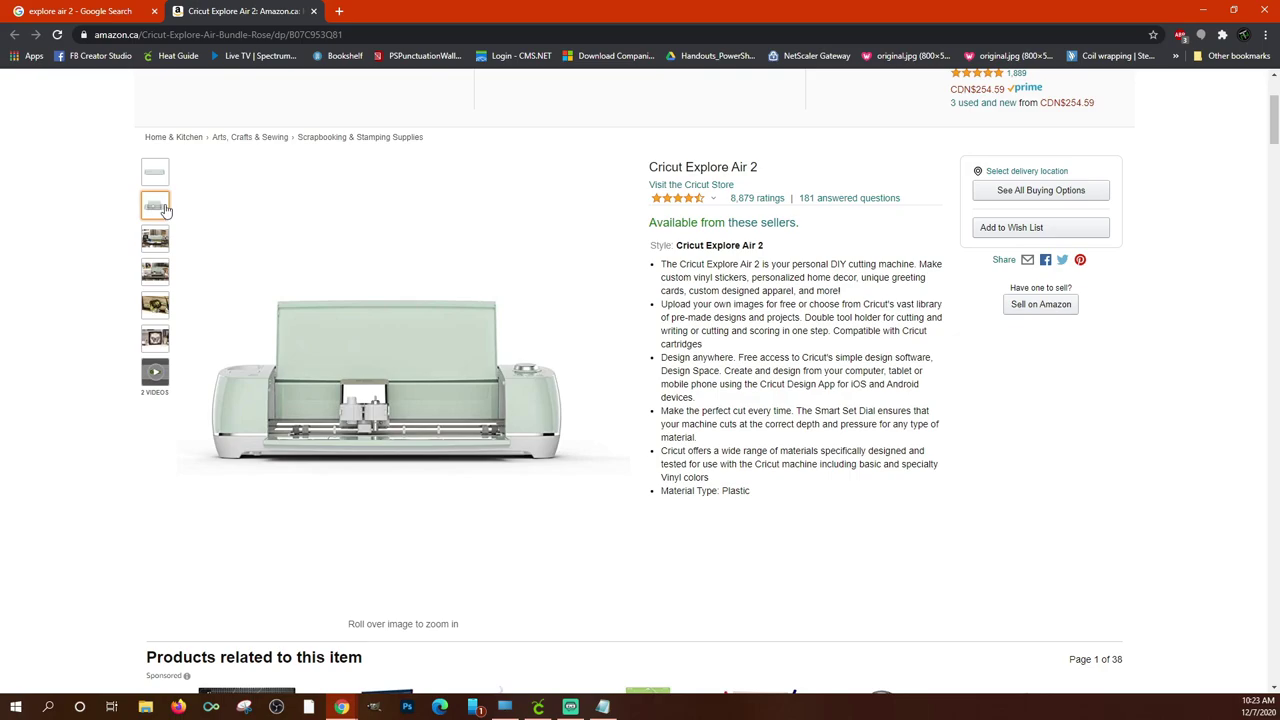
mouse_move(160, 175)
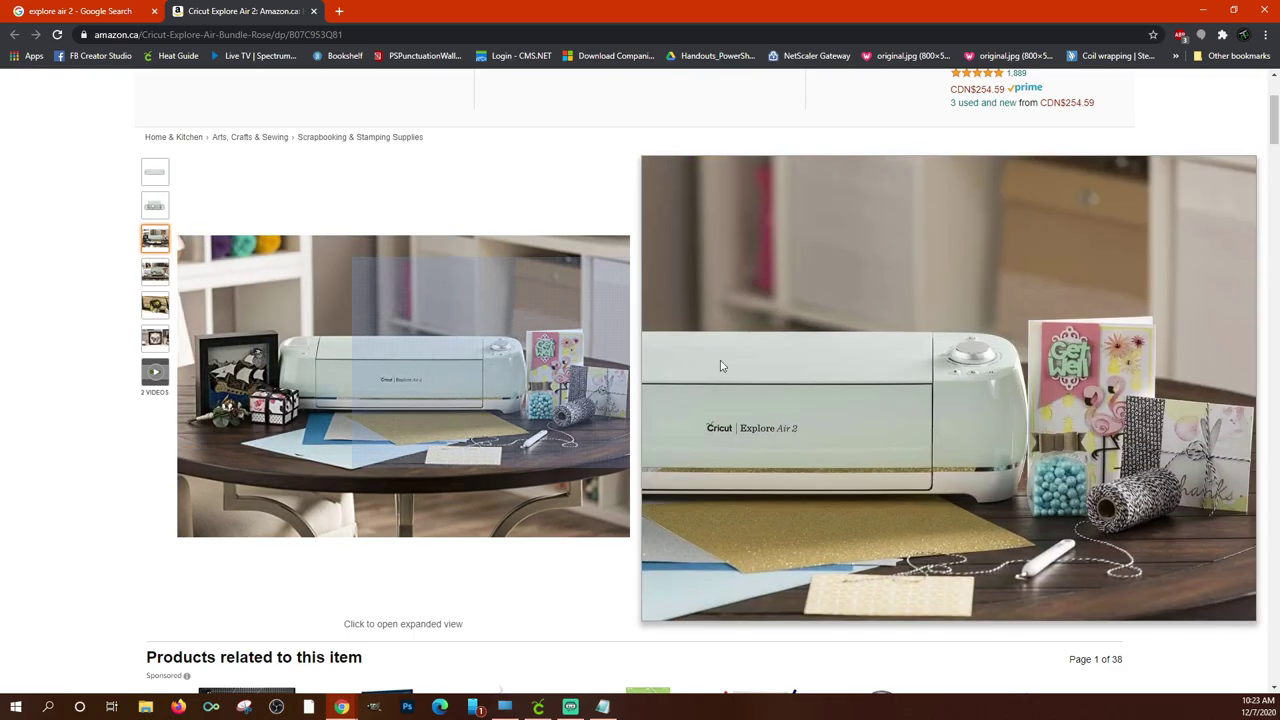
click(440, 374)
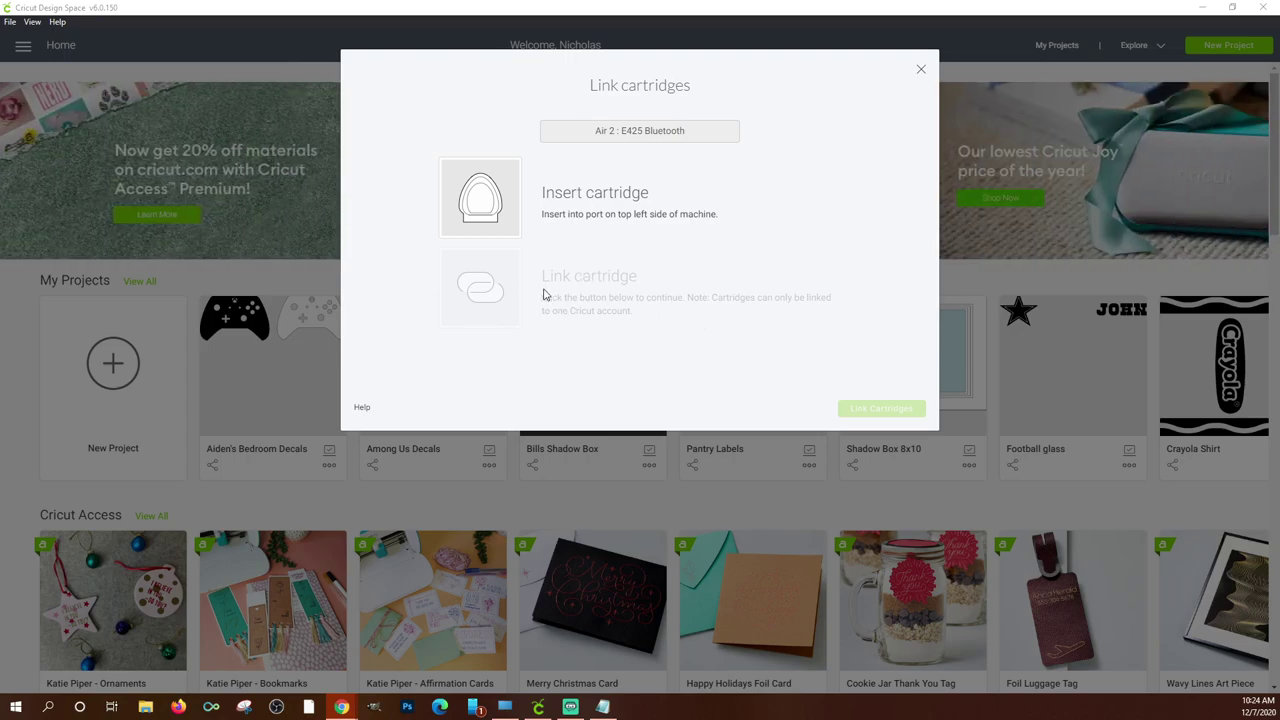
Close the Link cartridges dialog in Cricut Design Space, and view and close the Cricut Access subscription details.
click(922, 72)
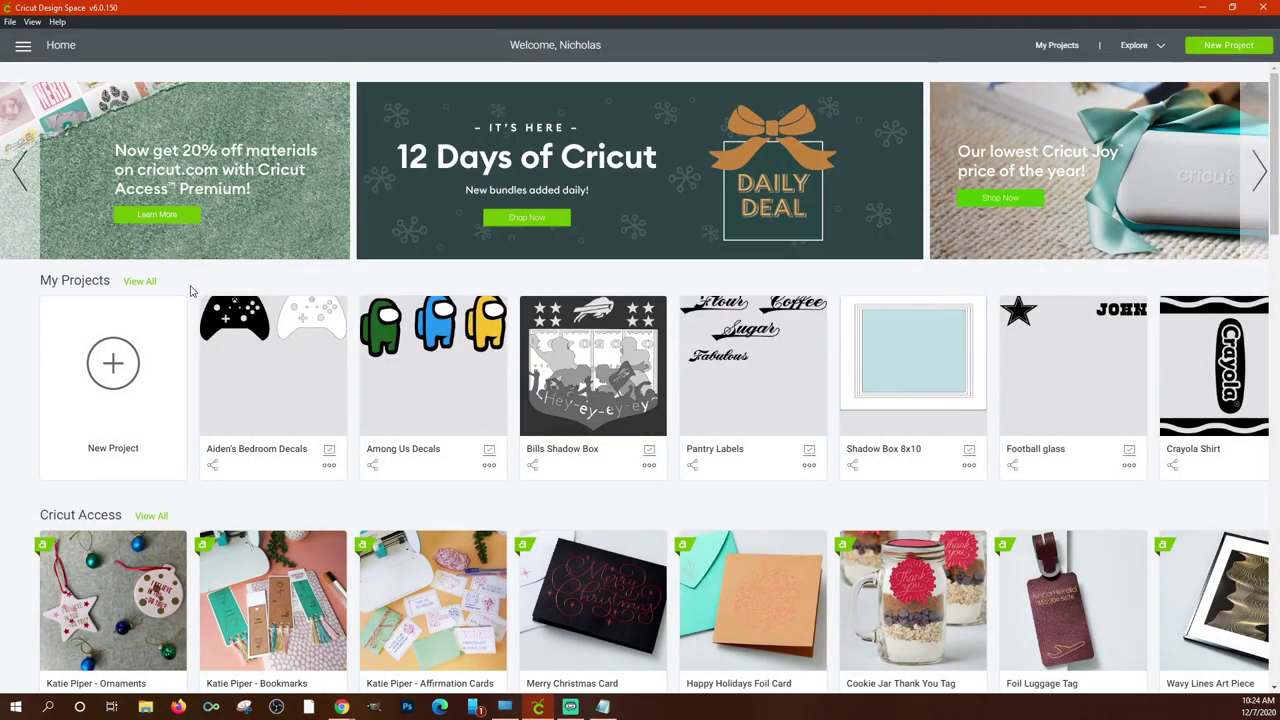
click(22, 47)
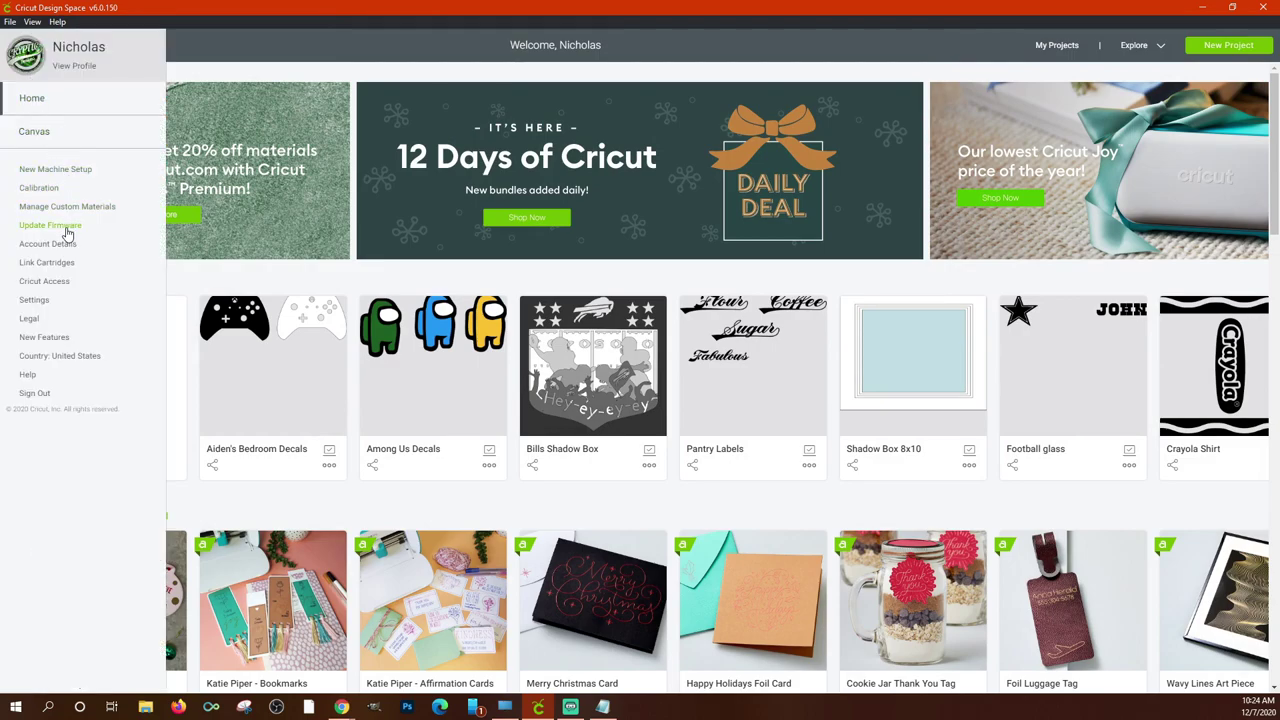
click(48, 281)
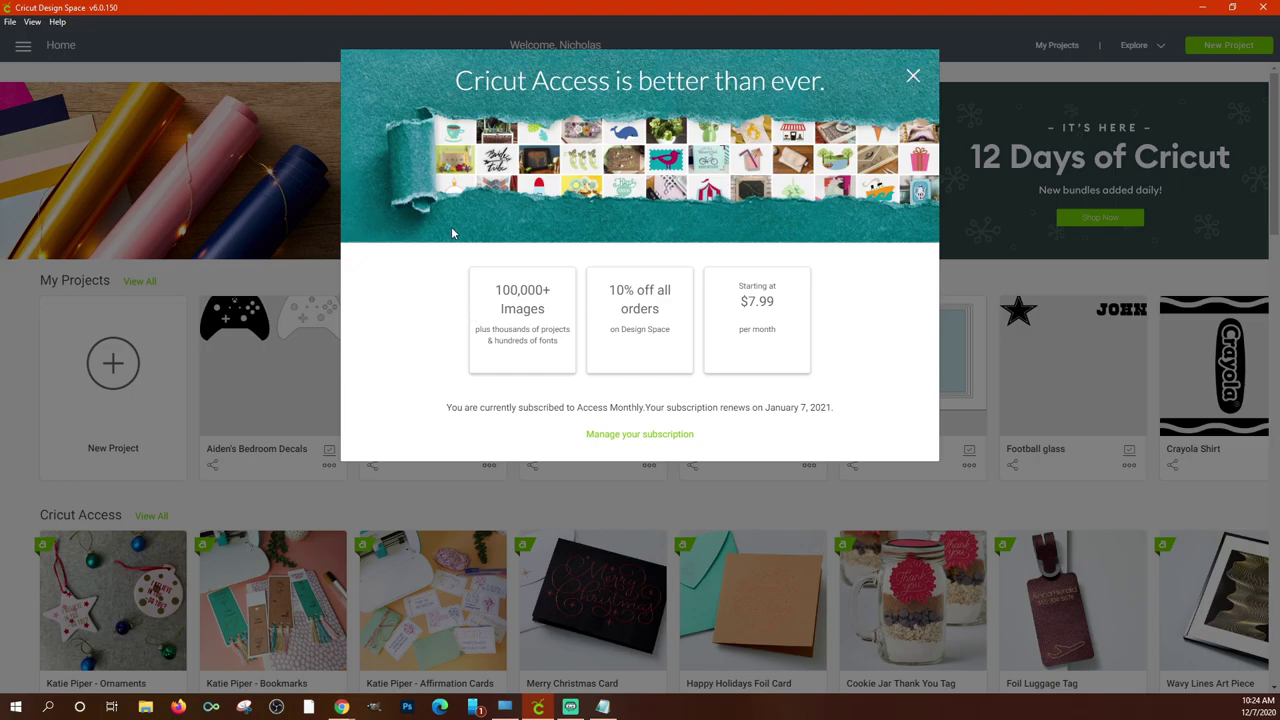
click(913, 77)
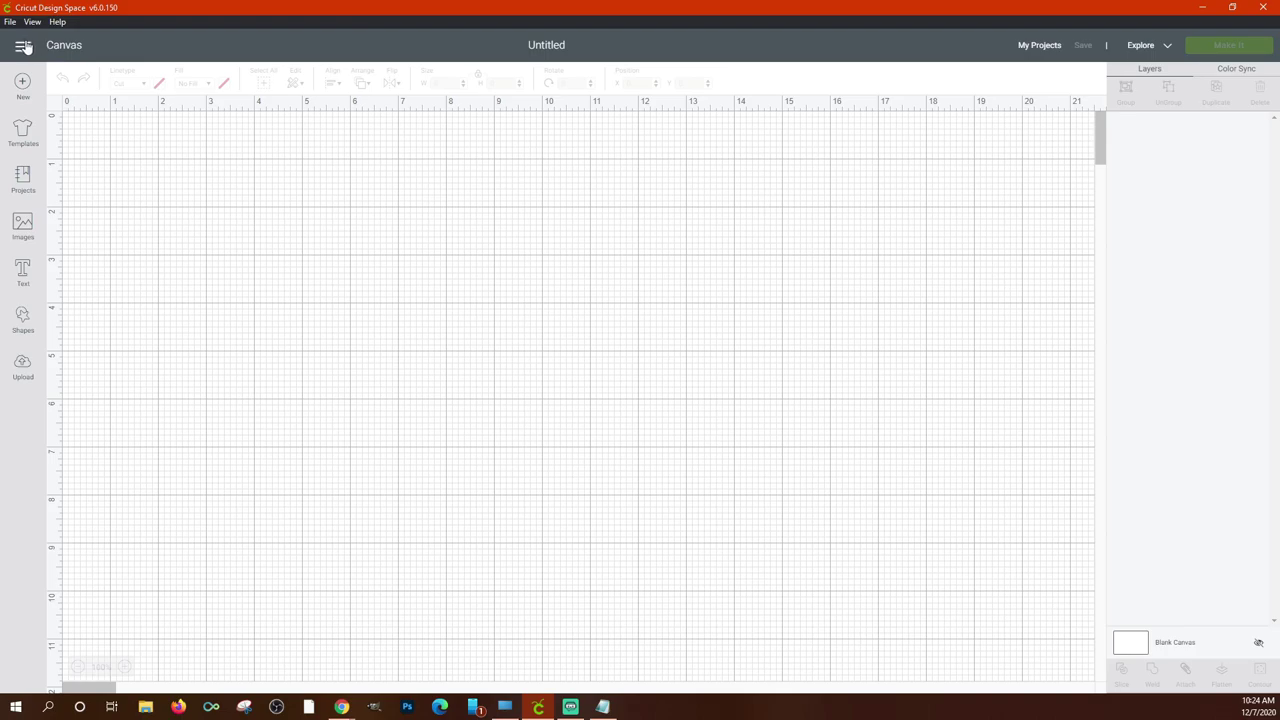
Return to the home screen, review the Design Space Settings, and close them without changes.
click(24, 46)
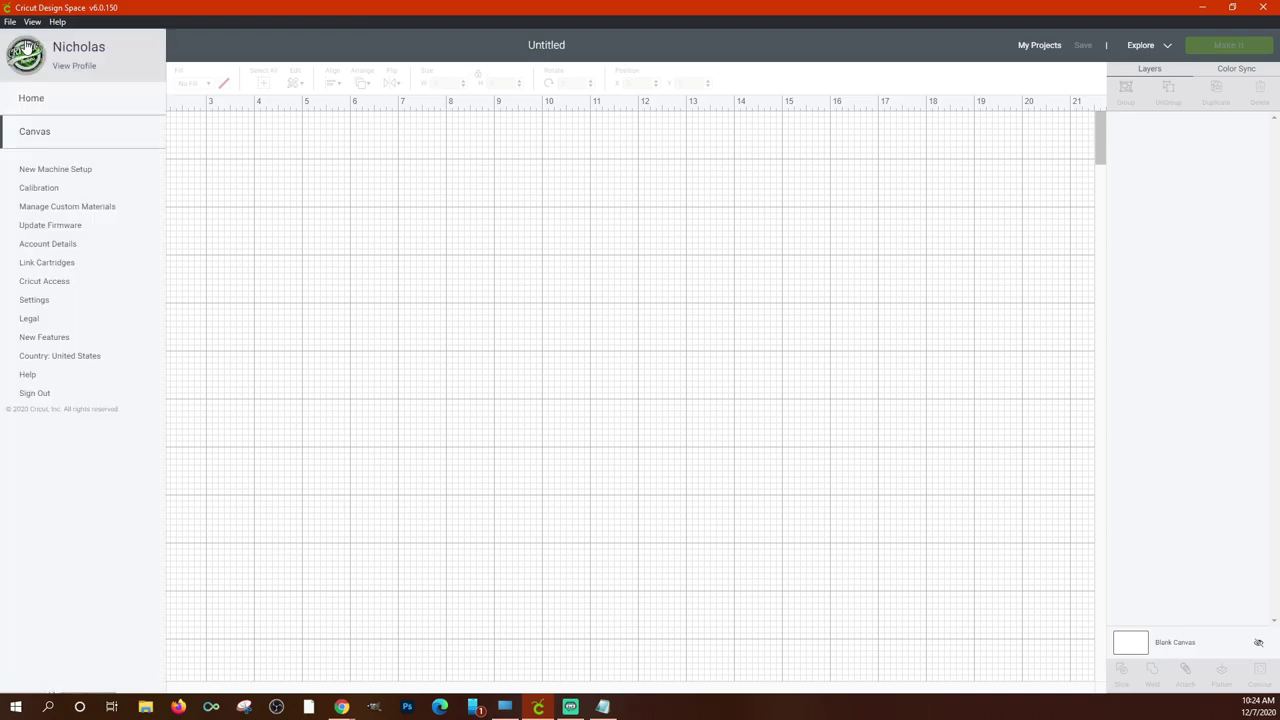
click(32, 98)
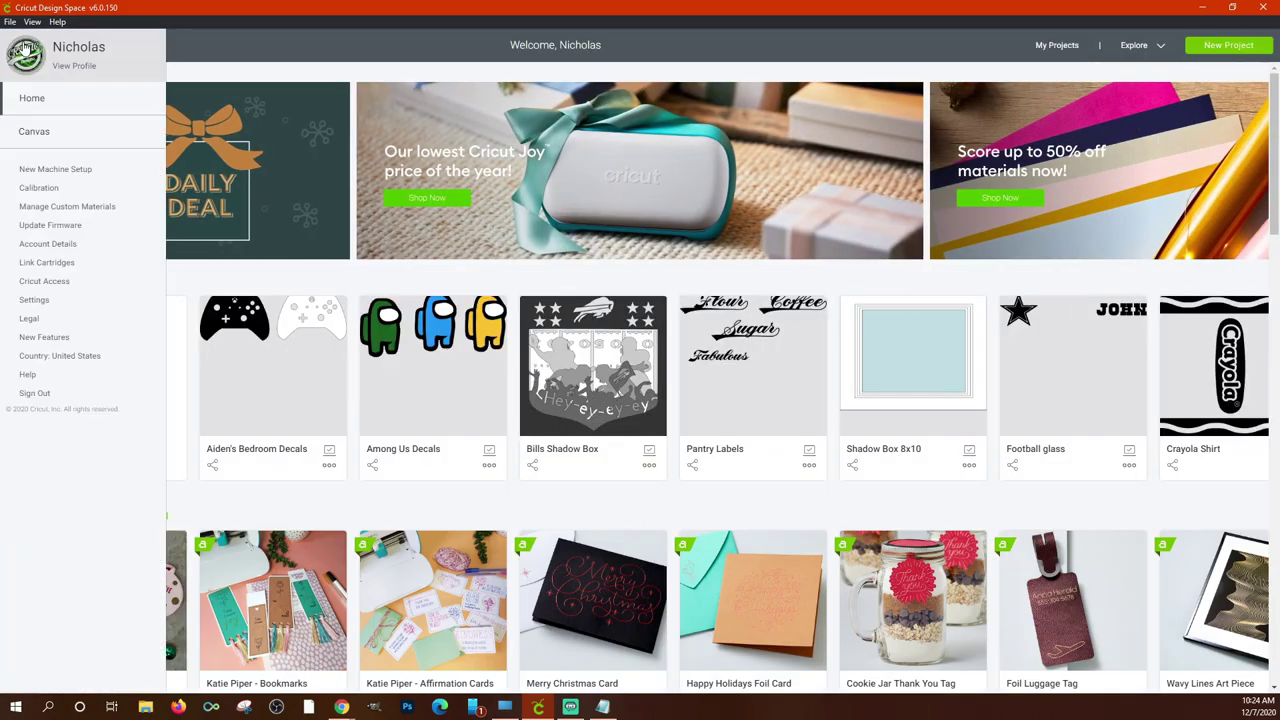
click(29, 309)
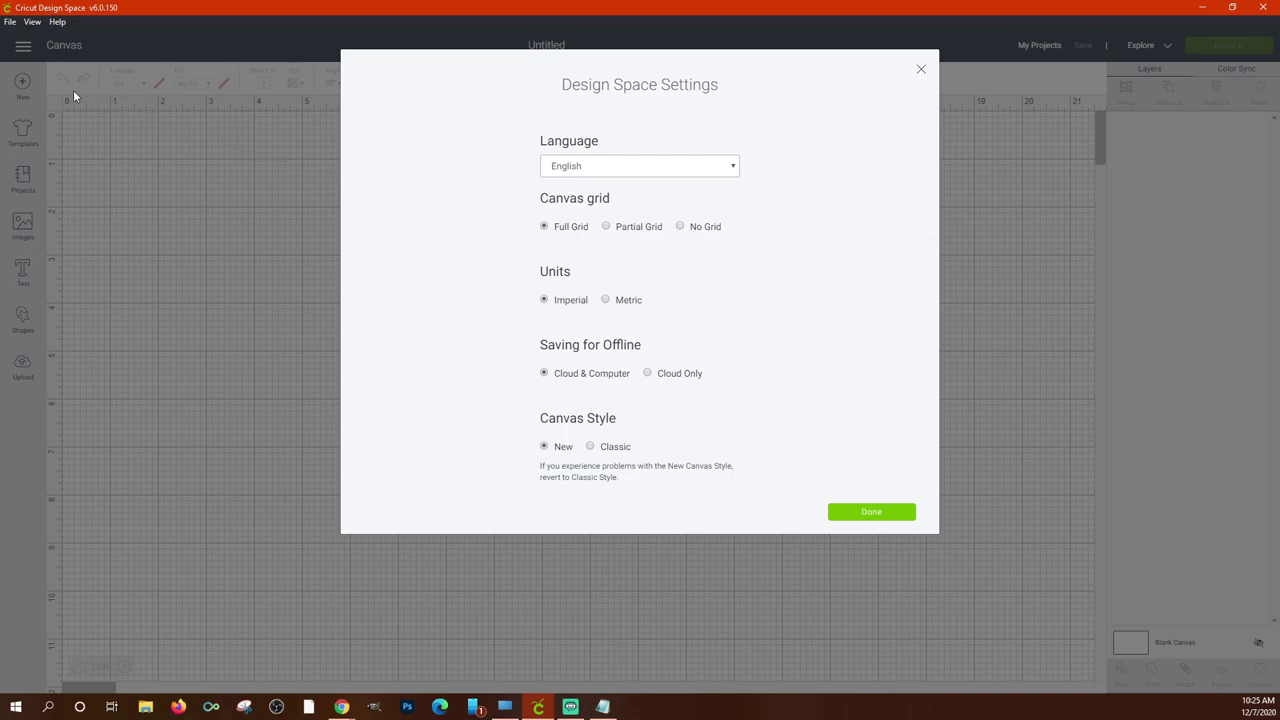
click(921, 70)
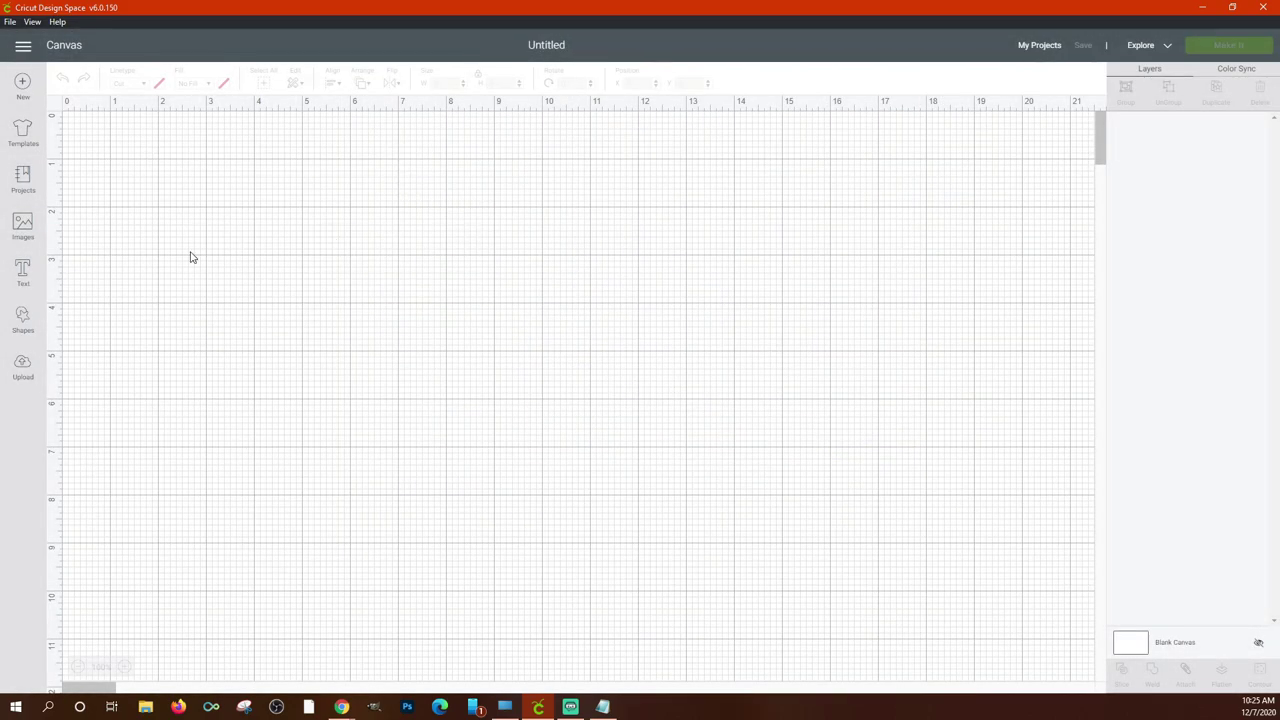
Place the Classic t-shirts template on the canvas and set its color to black.
click(23, 132)
scroll(824, 329, down, 3)
scroll(824, 329, down, 6)
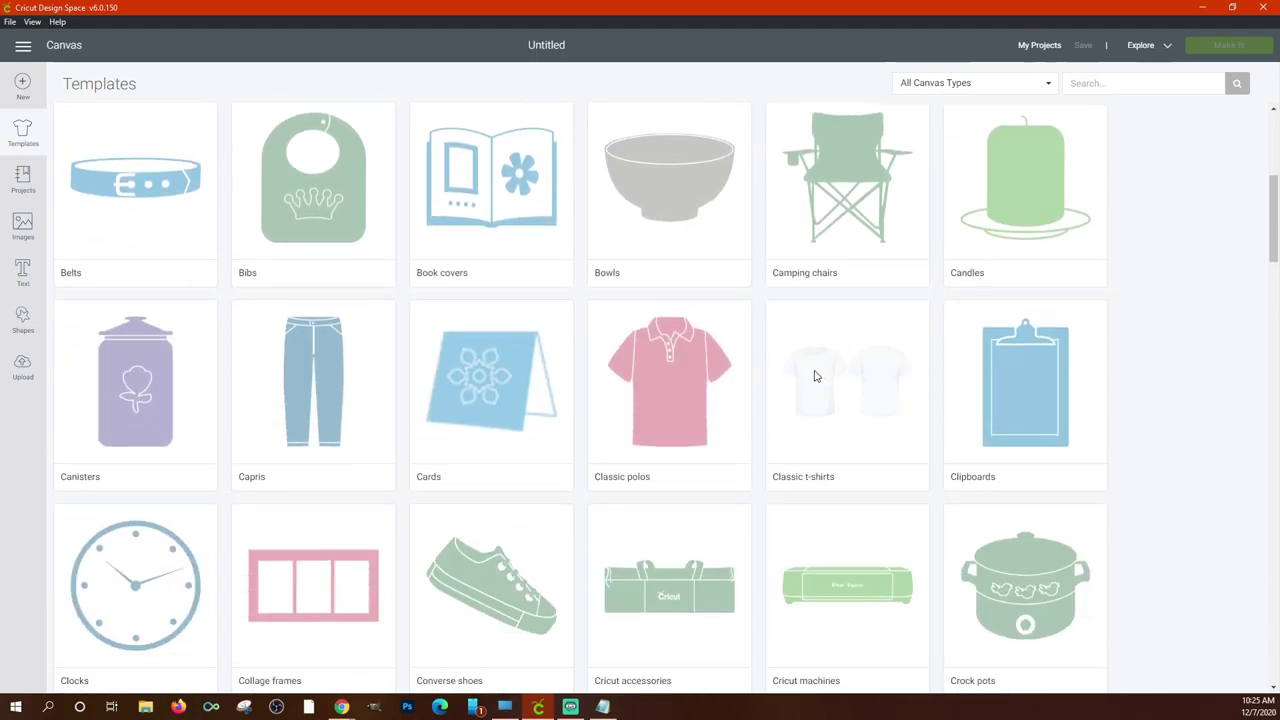
click(855, 291)
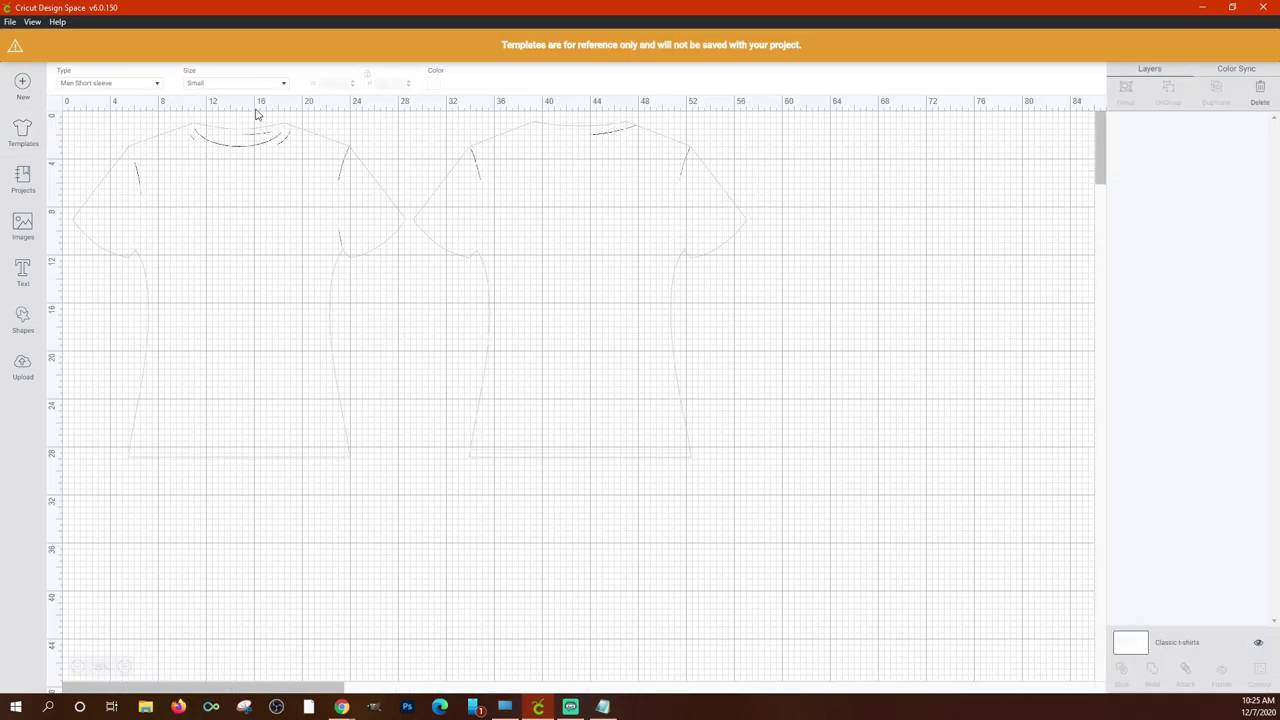
click(433, 84)
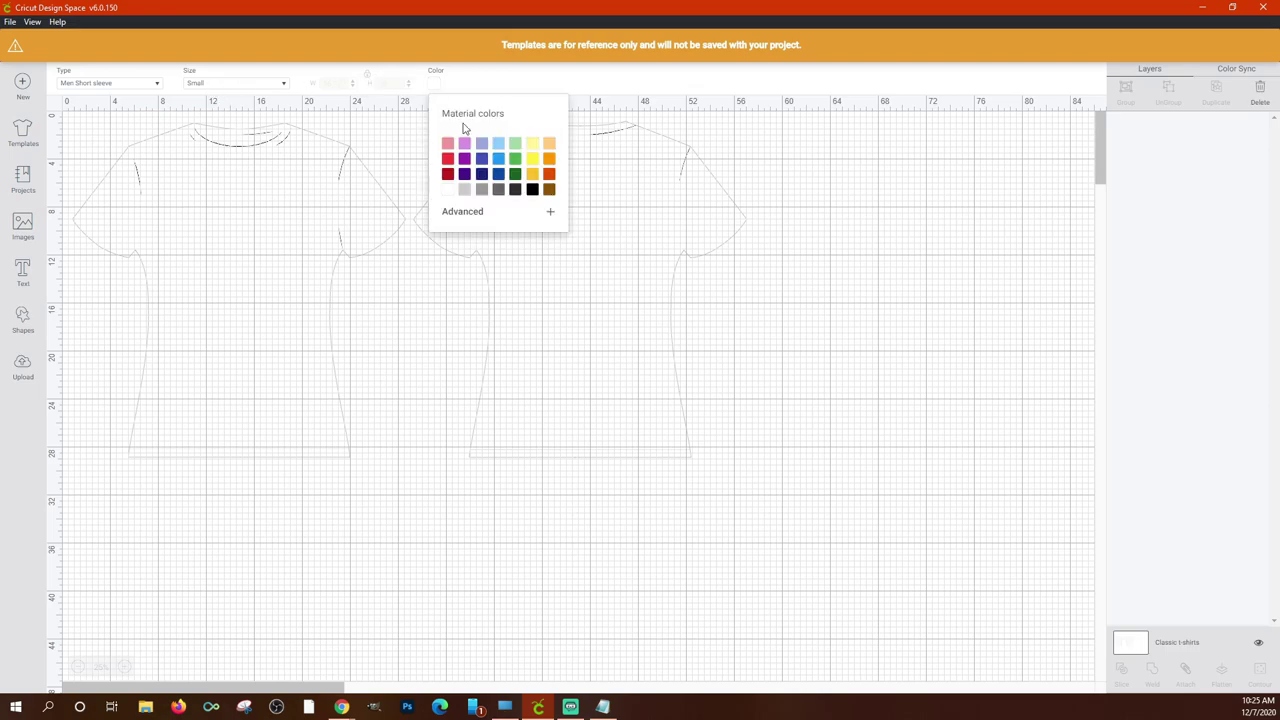
click(532, 190)
click(748, 358)
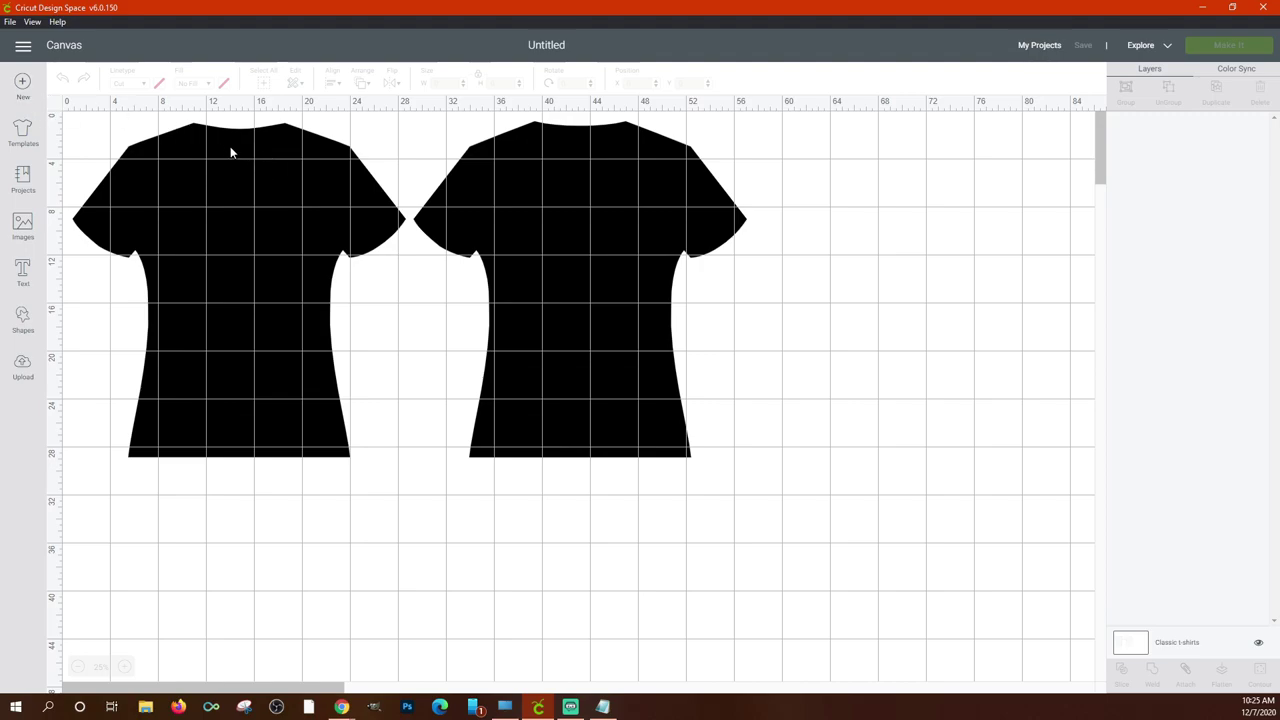
Cycle the canvas grid directly on the canvas through the full, partial and no grid displays.
click(56, 106)
click(56, 106)
click(56, 106)
click(56, 106)
click(56, 106)
click(56, 106)
click(56, 106)
click(56, 106)
click(56, 106)
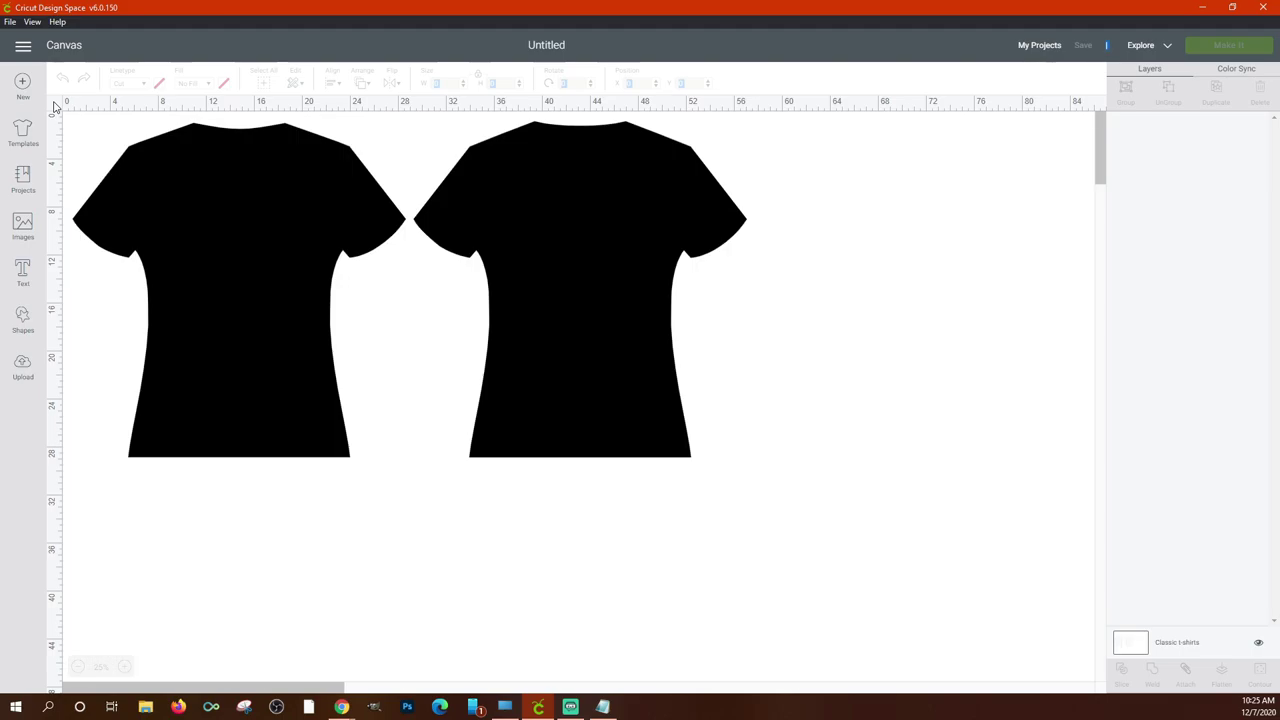
Set the canvas grid to No Grid in the Design Space Settings and save the change.
click(22, 47)
click(30, 93)
click(24, 47)
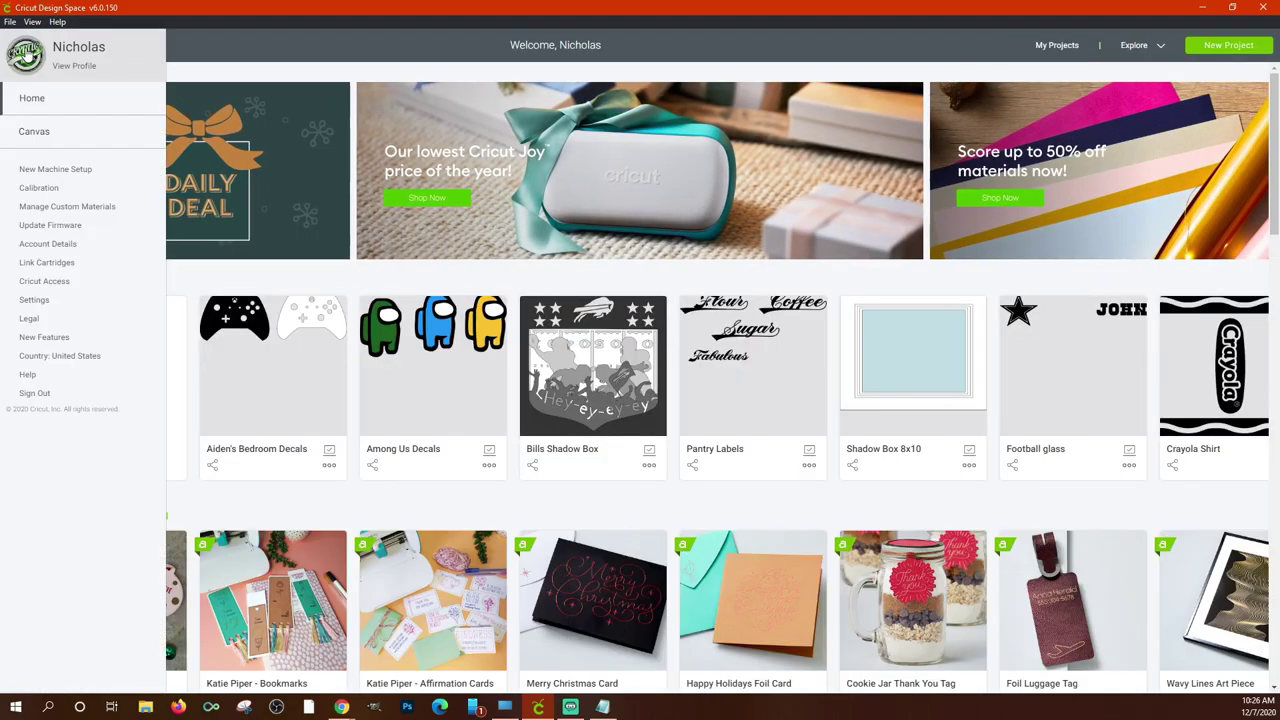
click(32, 300)
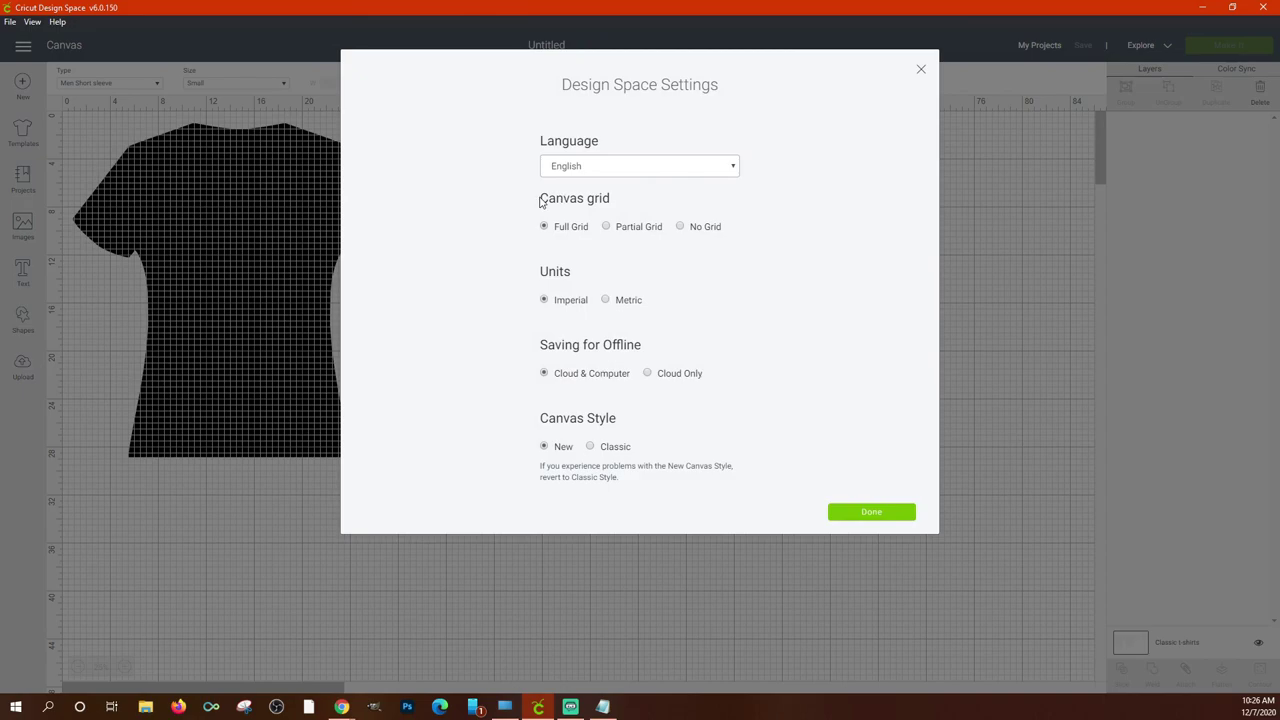
click(681, 227)
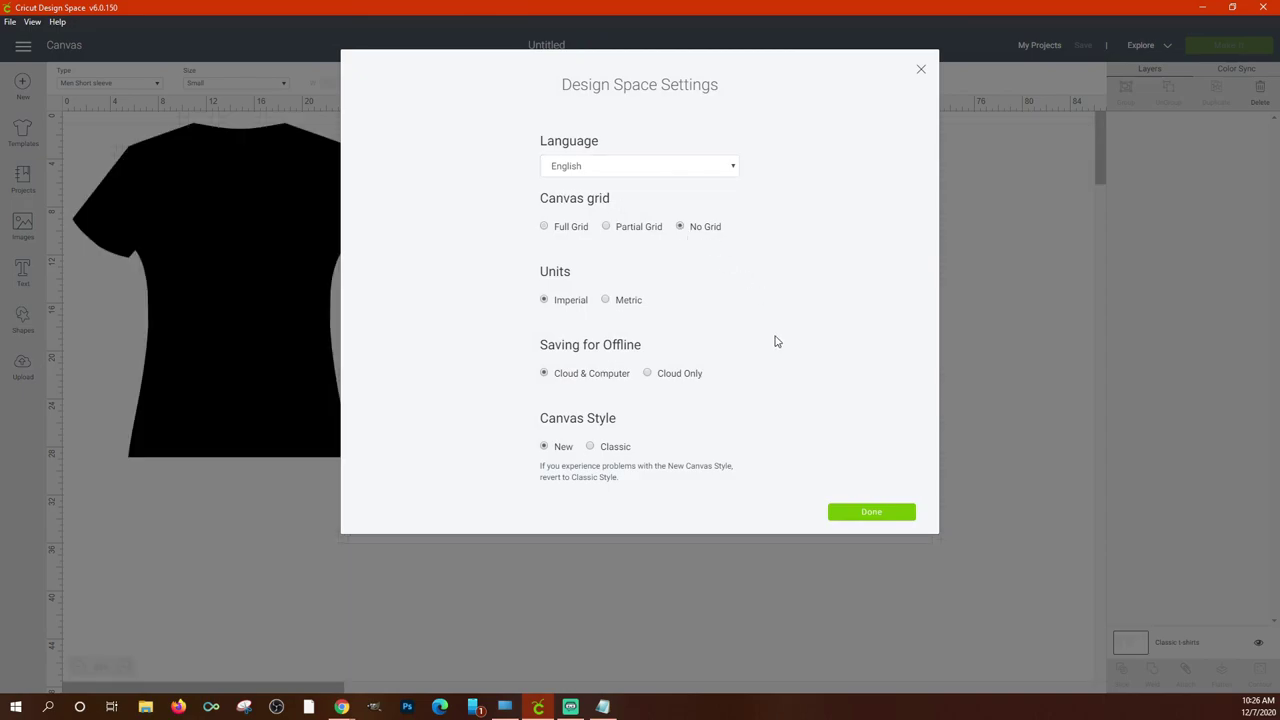
click(881, 520)
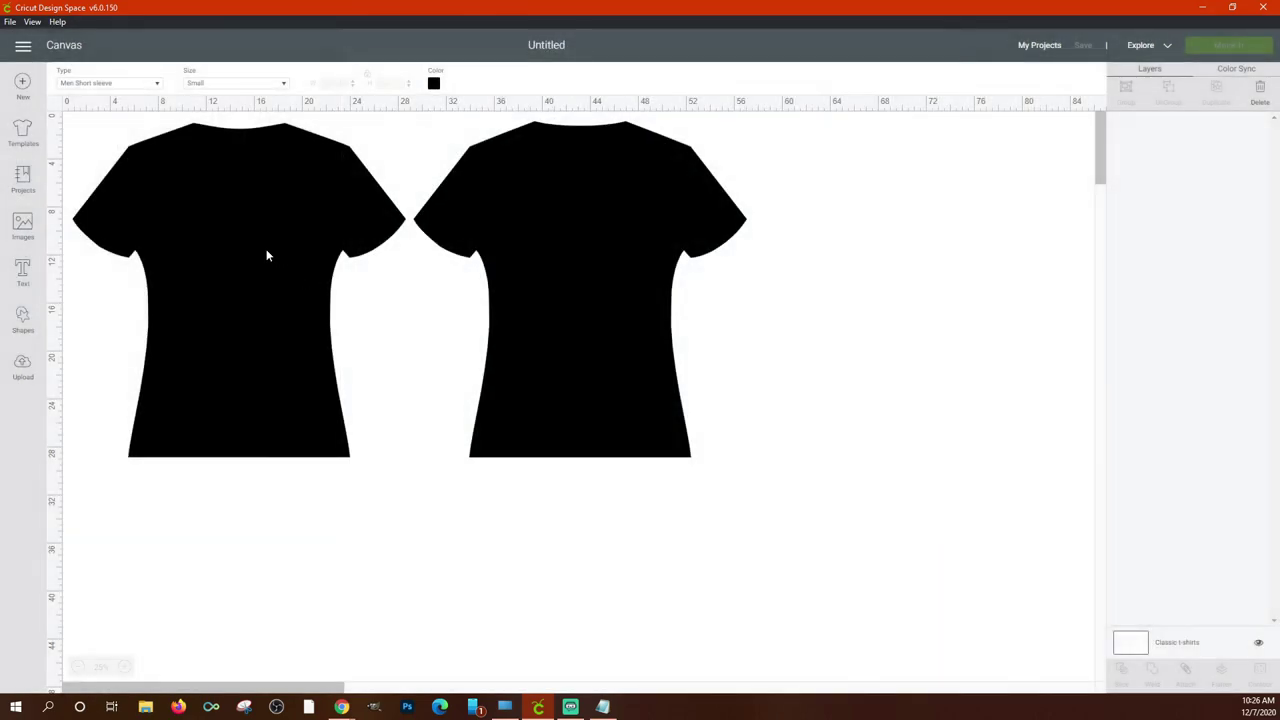
Start a new blank project to clear the t-shirt template, and open New Features from the home screen.
click(22, 85)
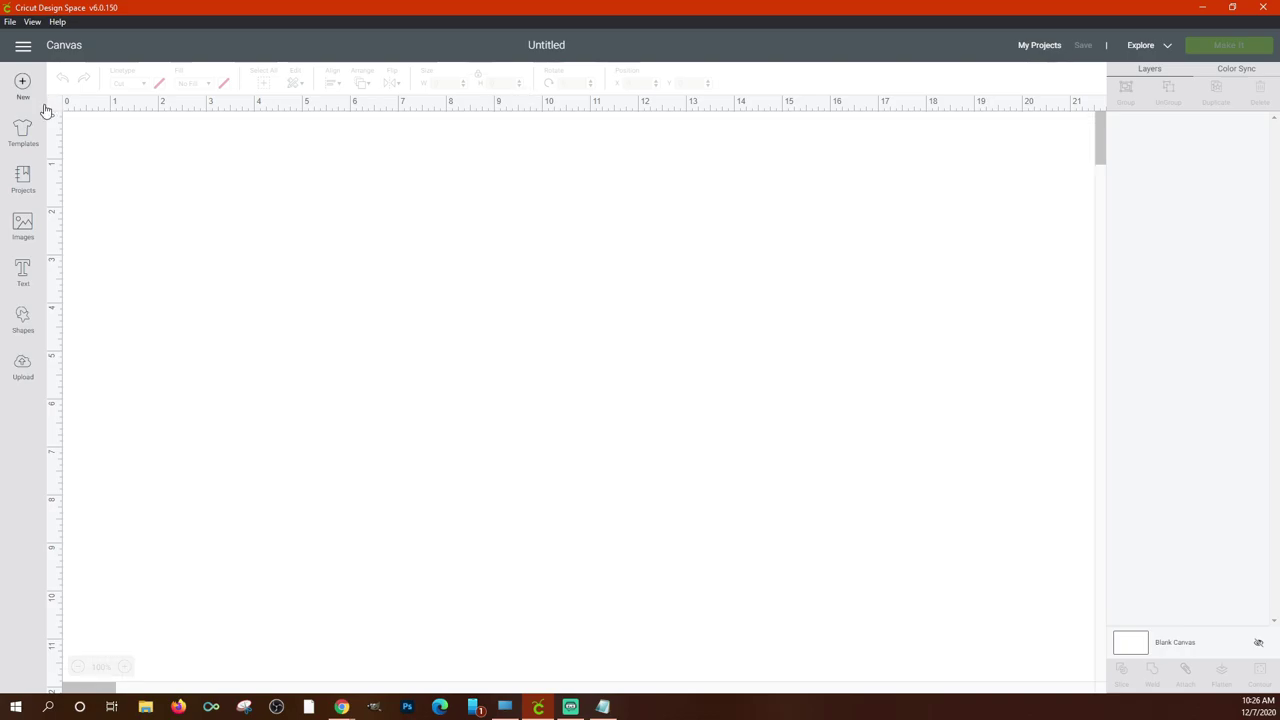
click(22, 46)
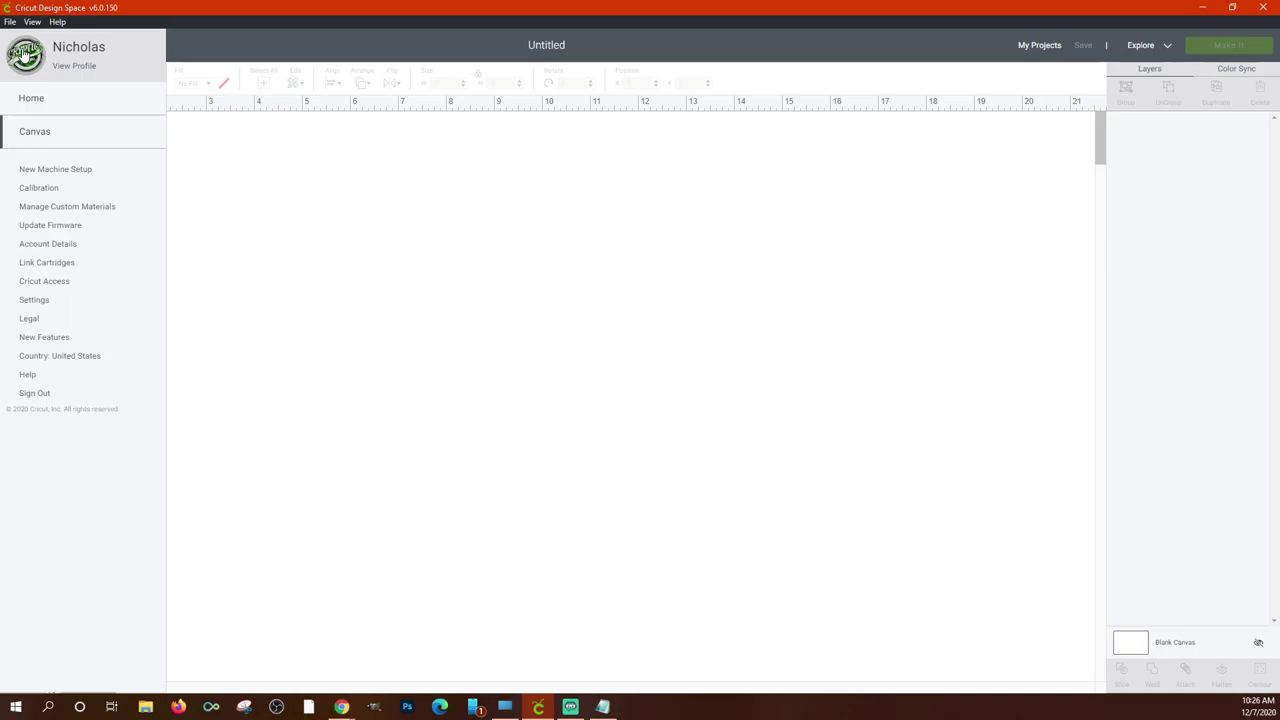
click(40, 97)
click(23, 46)
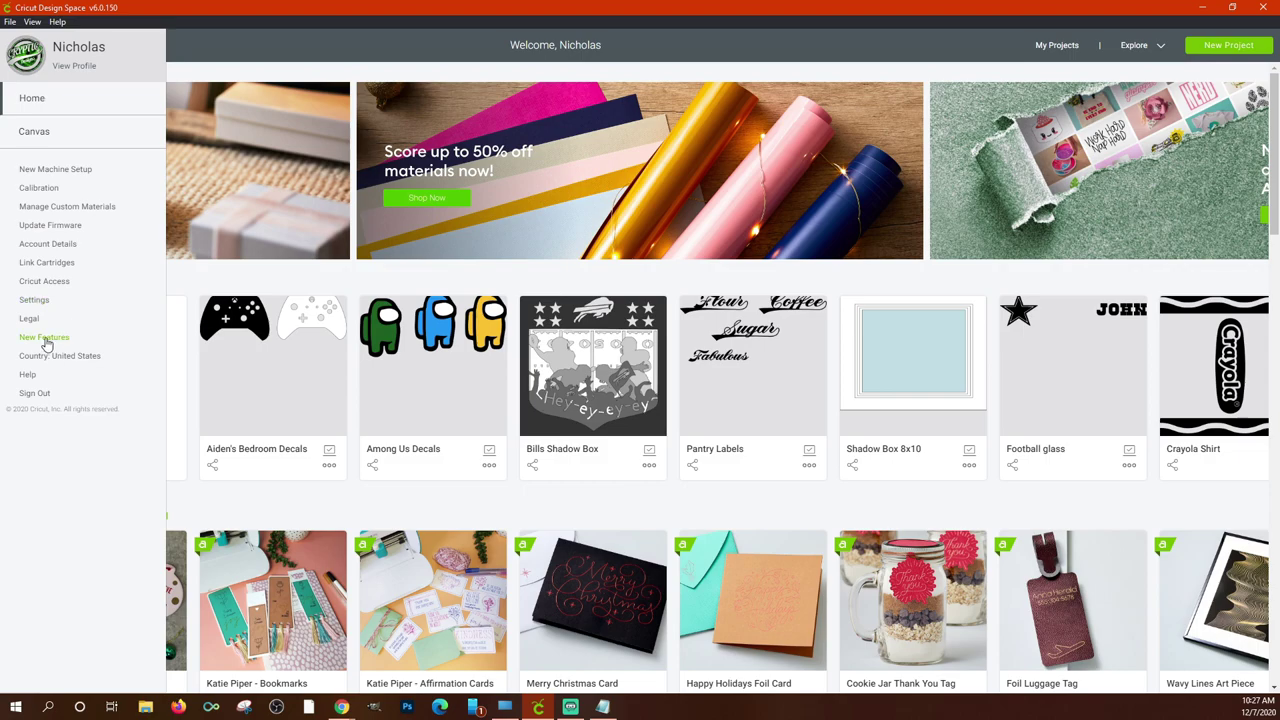
click(46, 337)
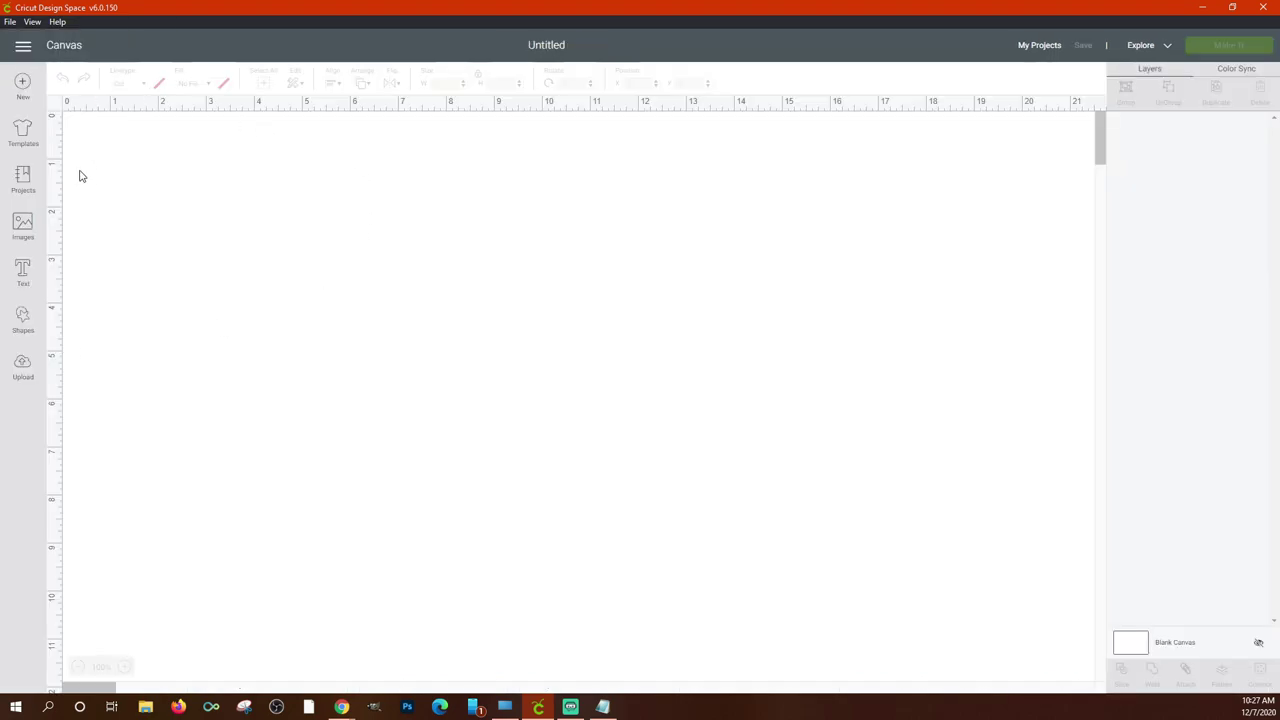
Apply United States in the country setting, close the dialog, and return to the home screen.
click(19, 48)
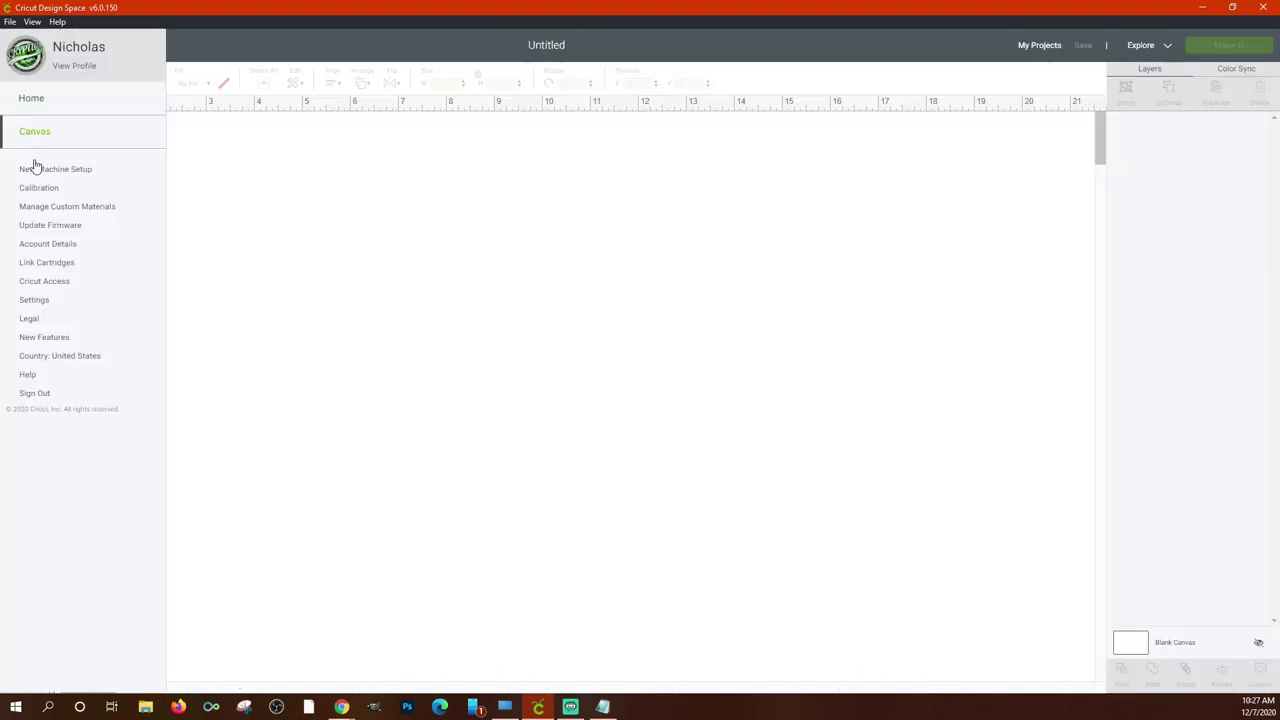
click(50, 358)
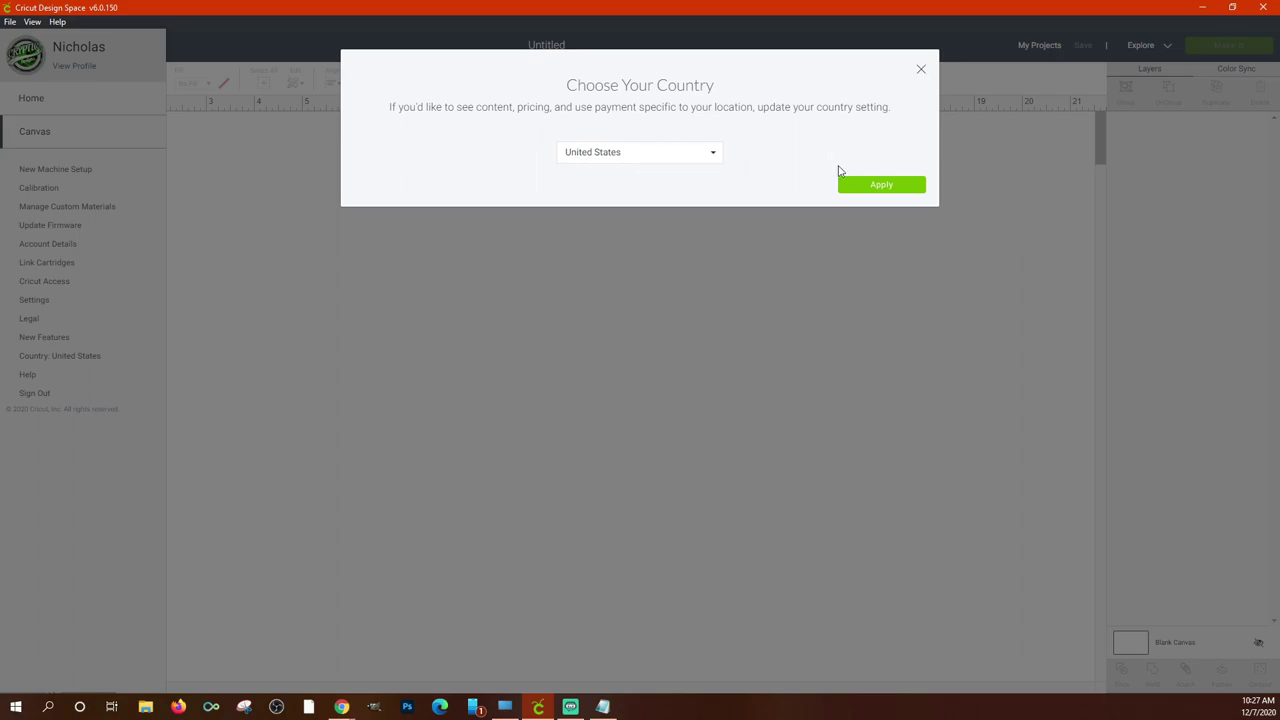
click(877, 190)
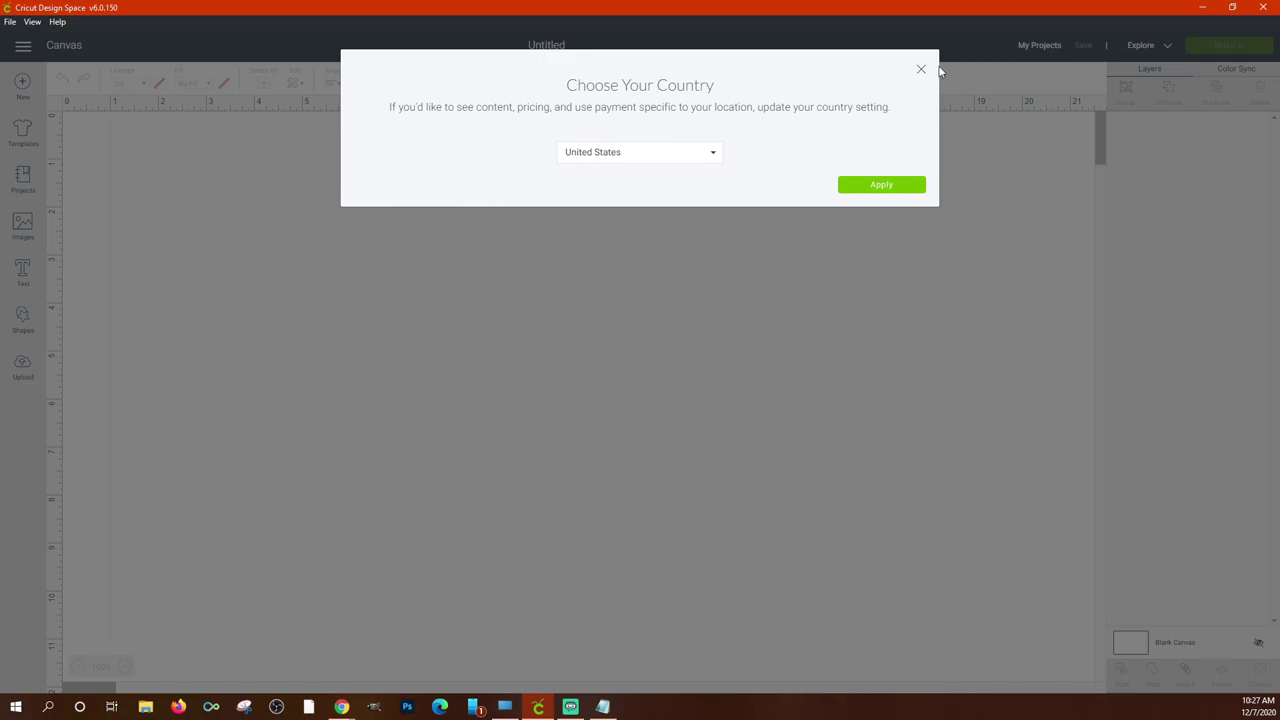
click(921, 72)
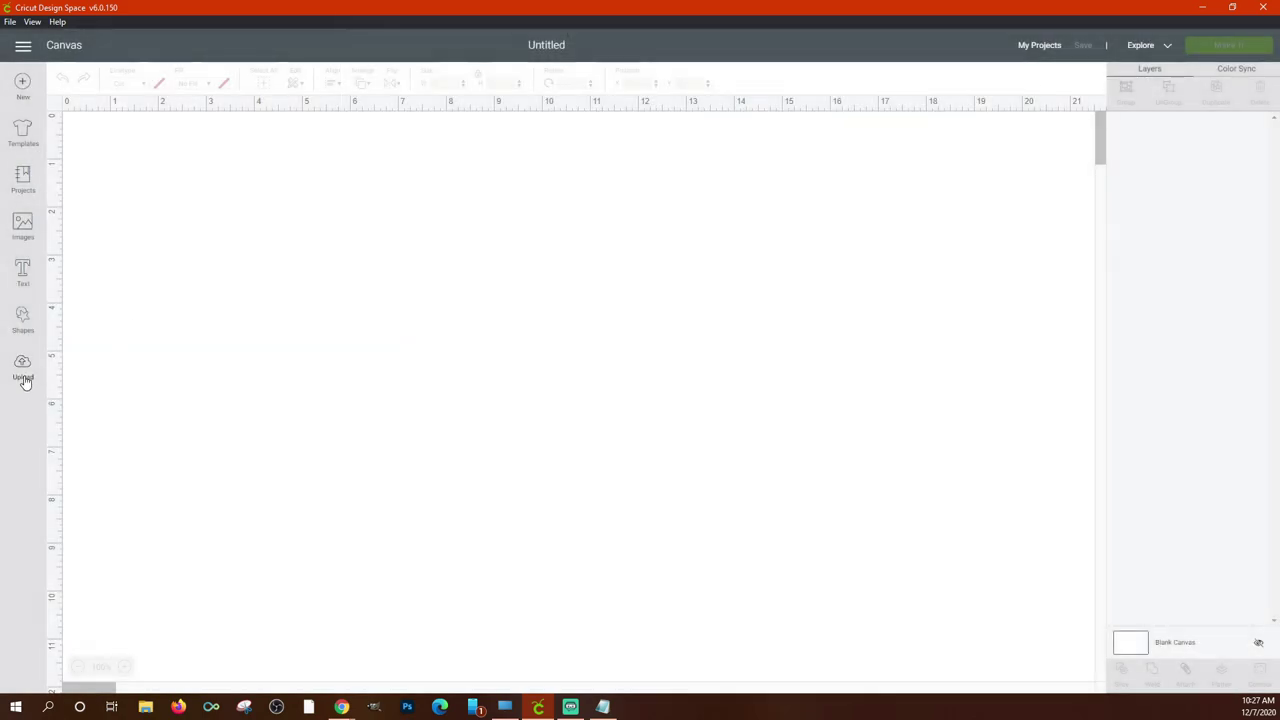
click(21, 46)
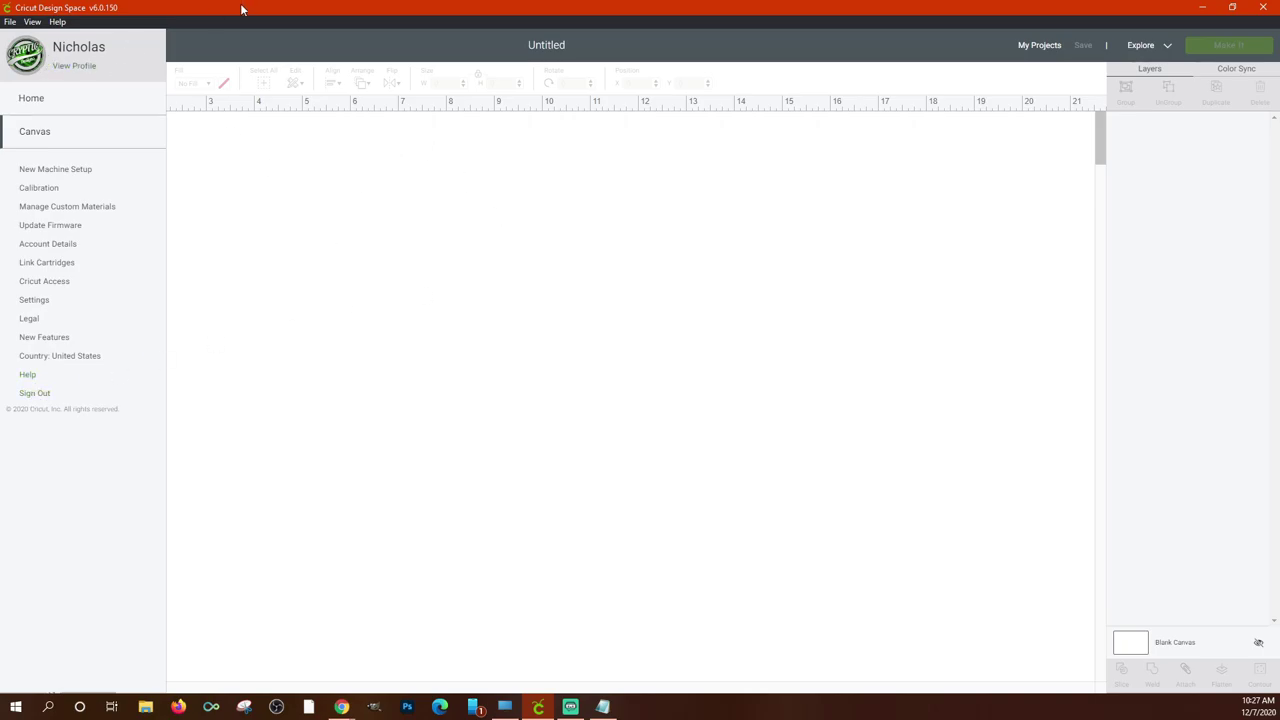
click(48, 102)
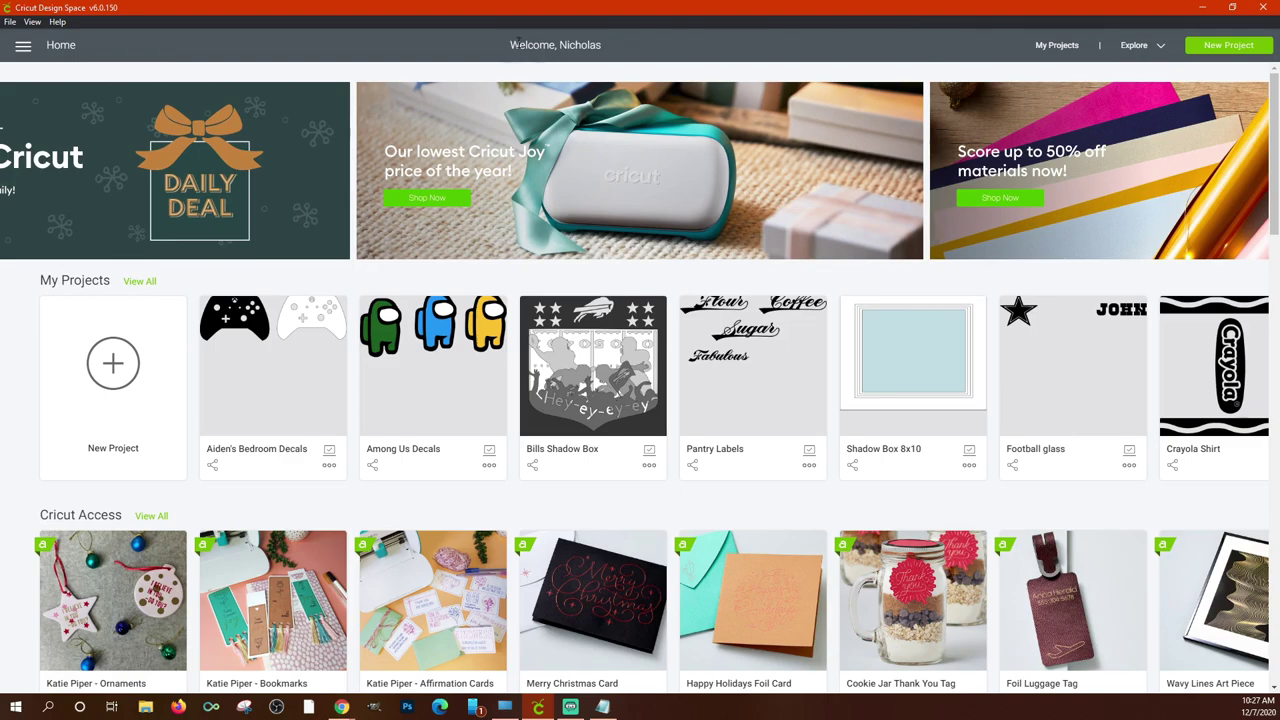
Optimize the app experience for the Cricut Explore Family machines.
drag(516, 45, 592, 45)
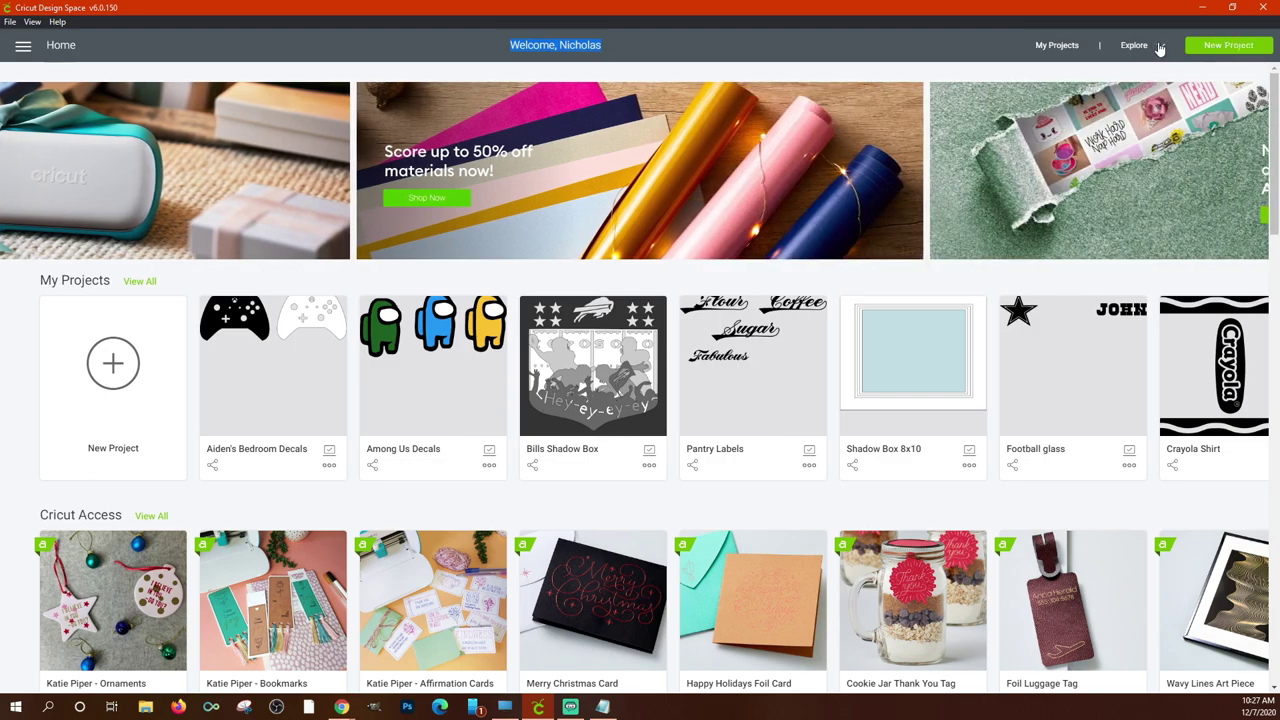
click(1162, 47)
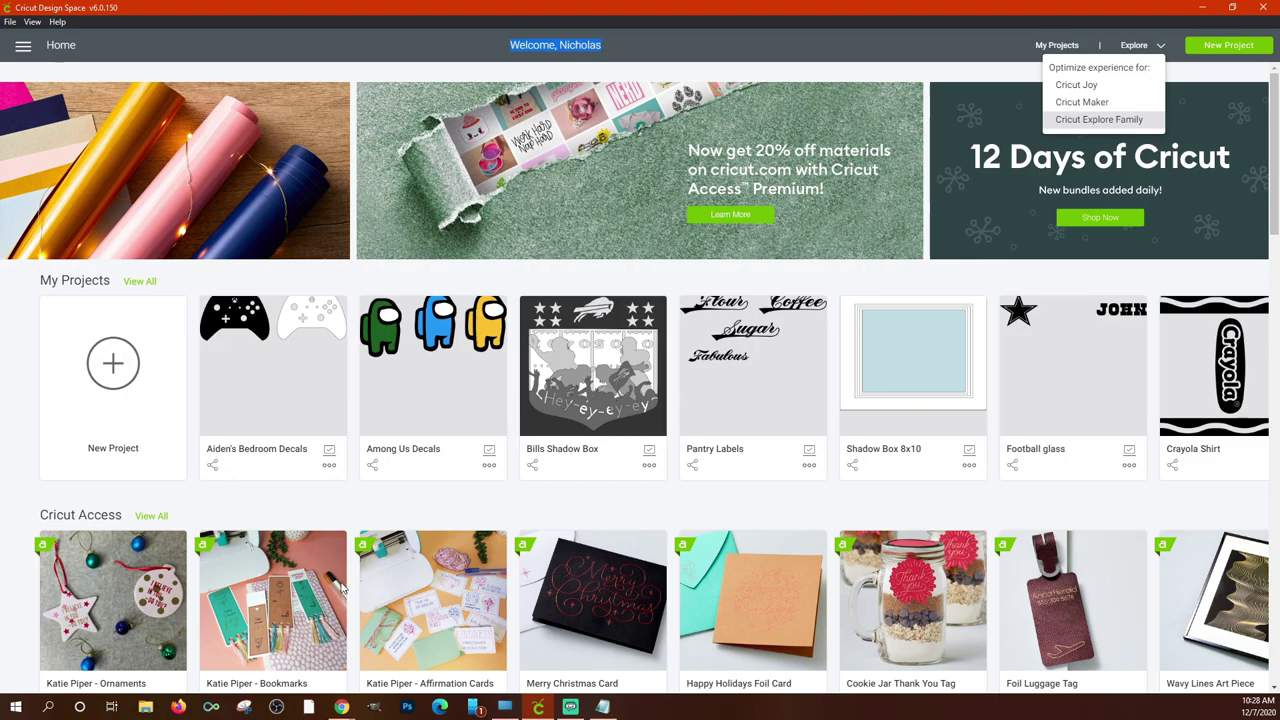
click(1090, 124)
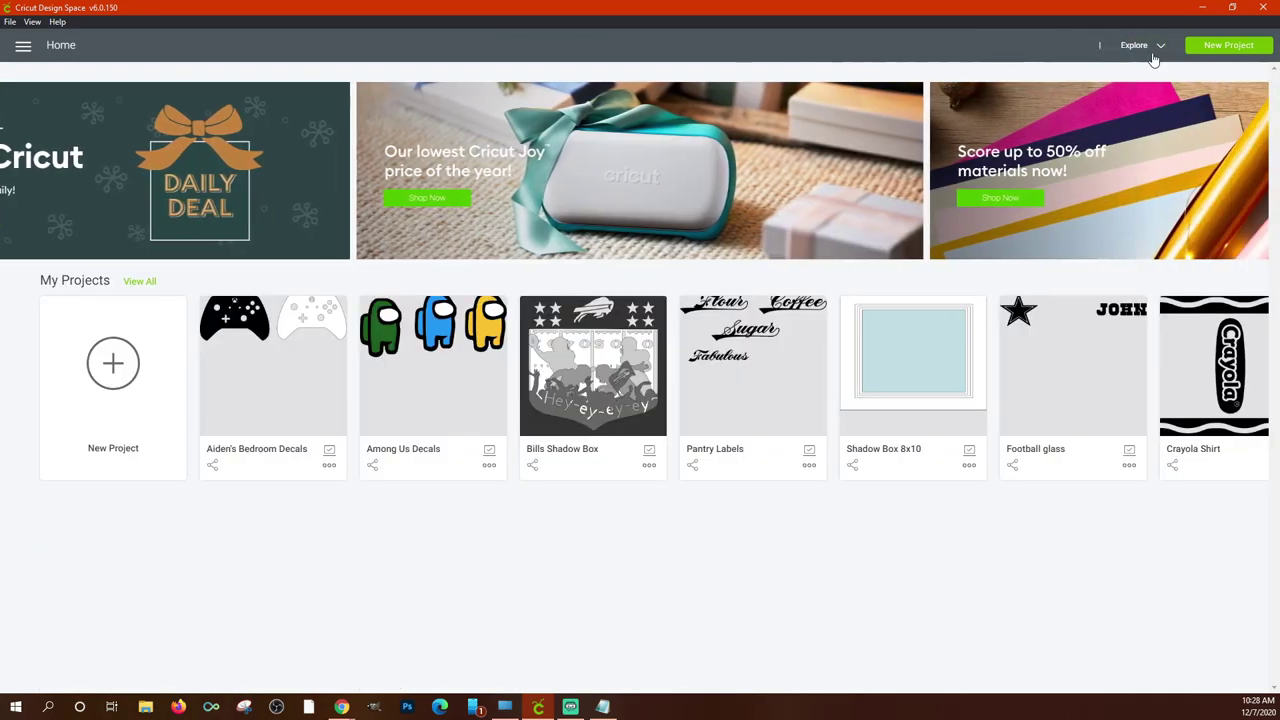
click(1161, 49)
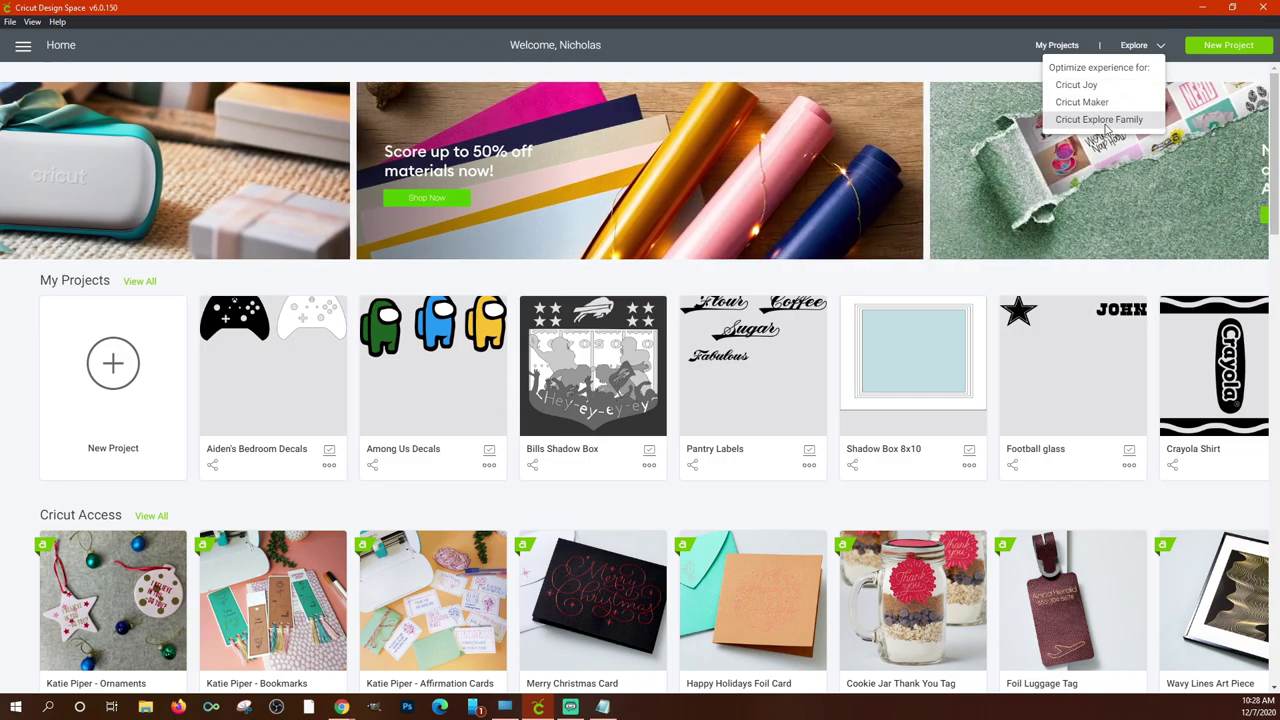
click(1105, 121)
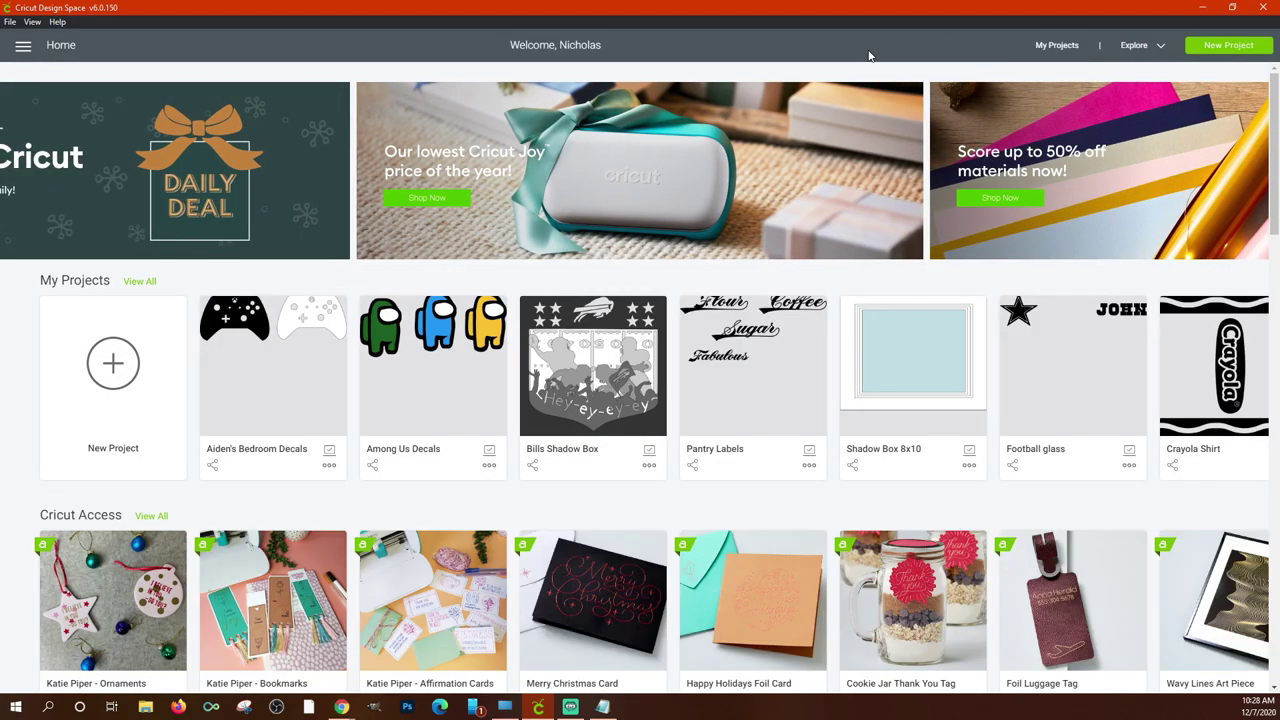
Browse the saved projects in My Projects and the ready-made projects in All Categories, and return to the blank canvas.
click(1049, 47)
scroll(614, 252, down, 1)
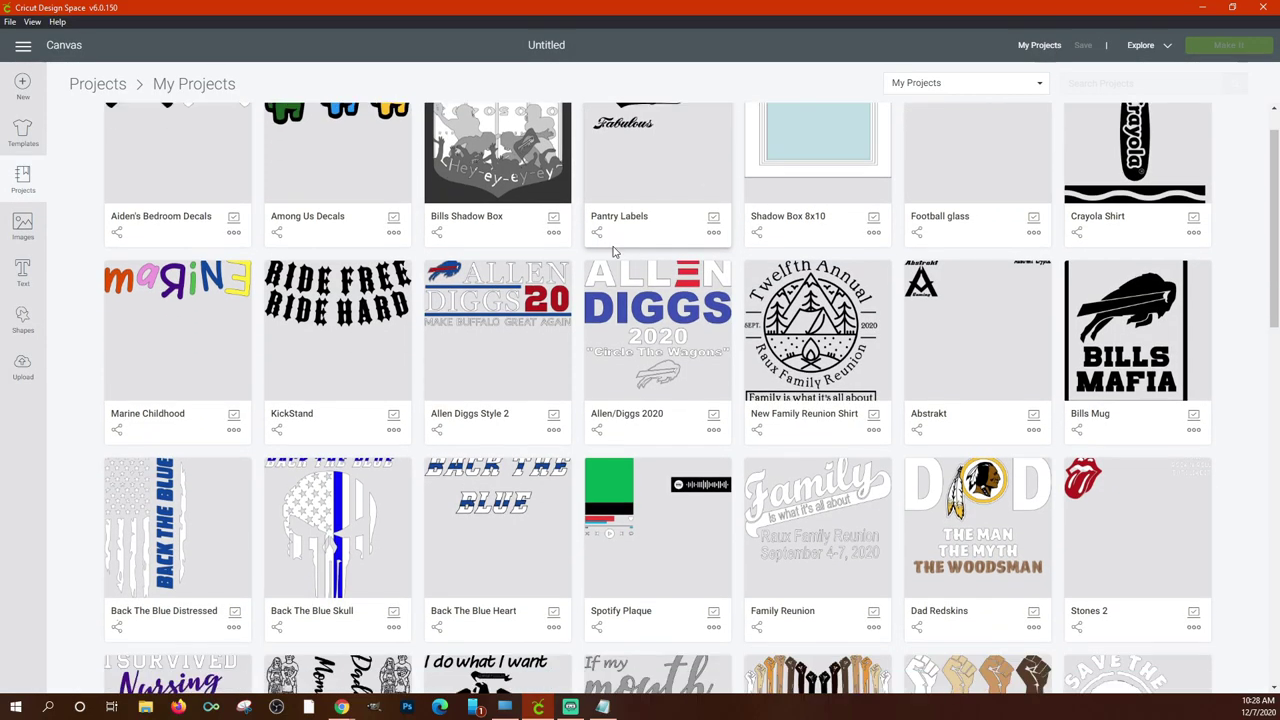
scroll(614, 252, down, 15)
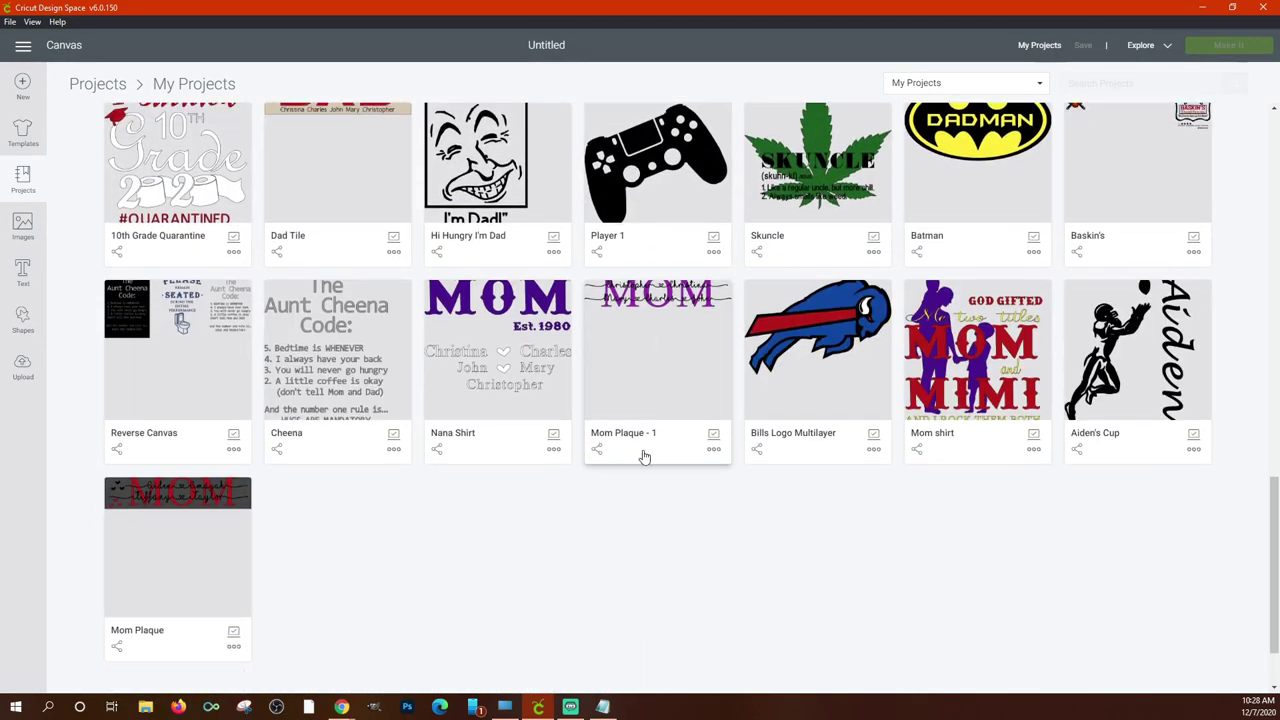
scroll(644, 456, up, 15)
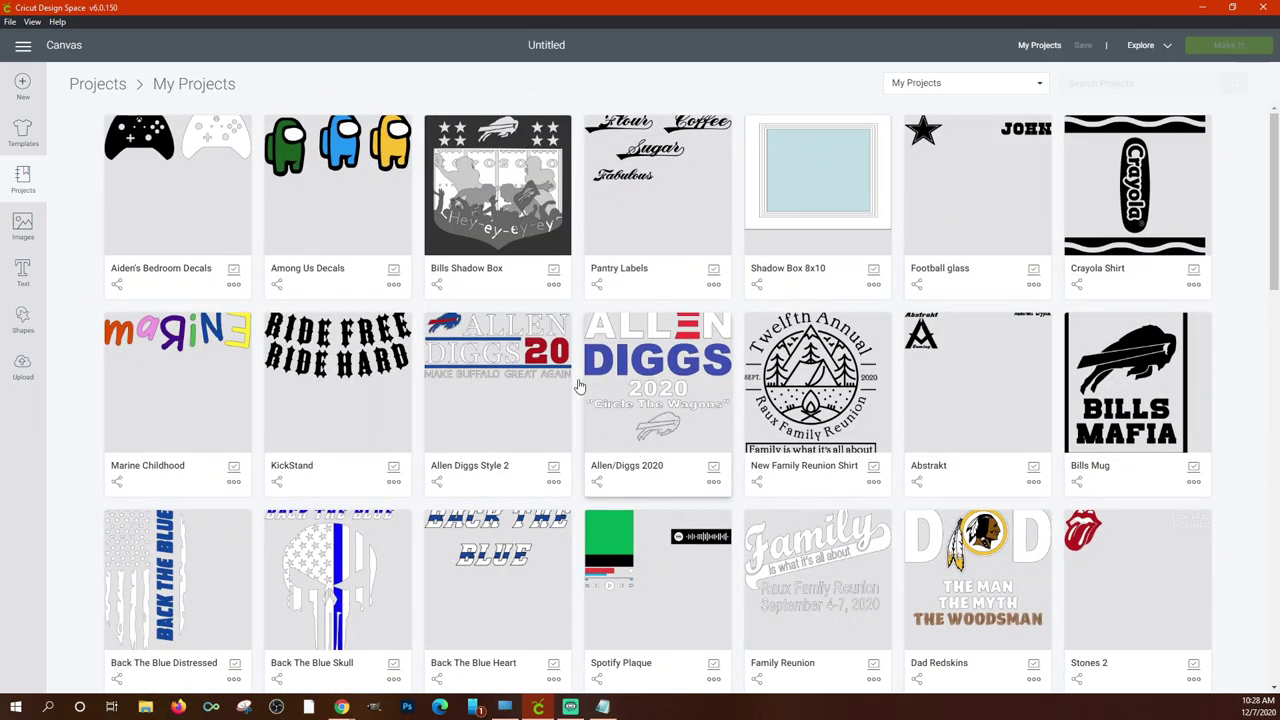
click(22, 178)
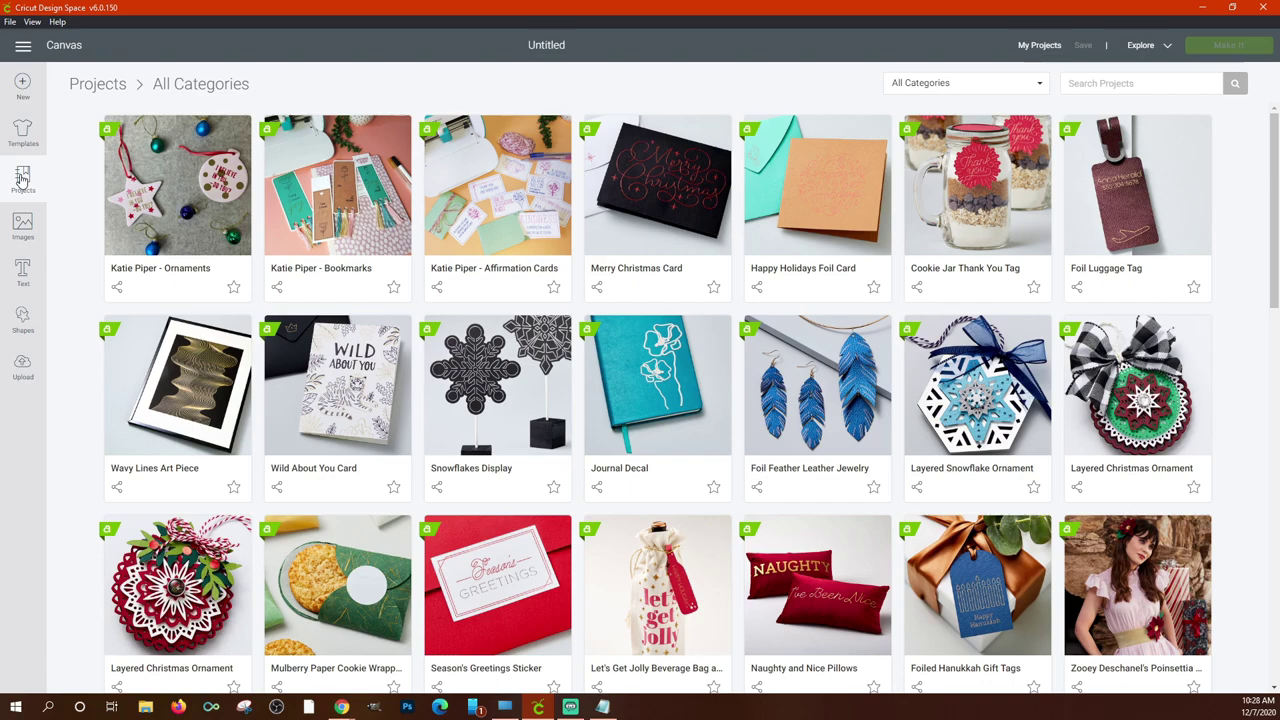
click(22, 180)
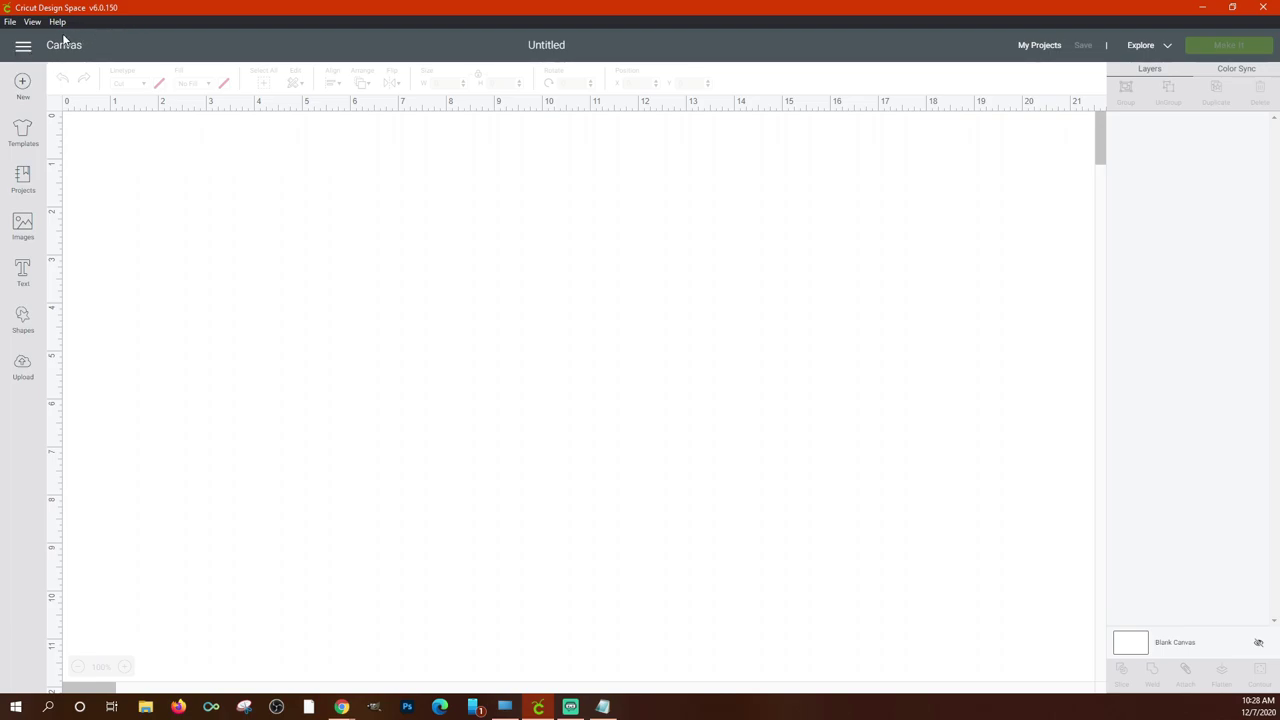
Browse the template gallery and place the Drinking glasses template on the canvas.
click(24, 126)
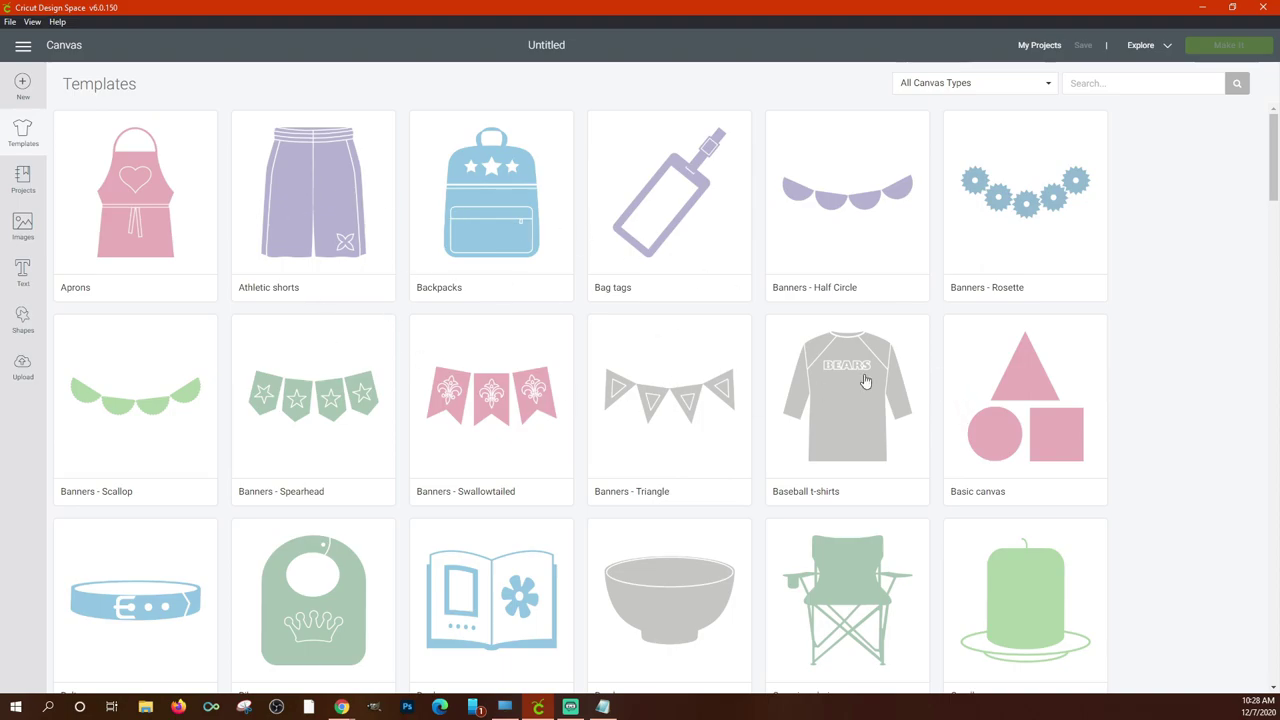
scroll(882, 418, down, 2)
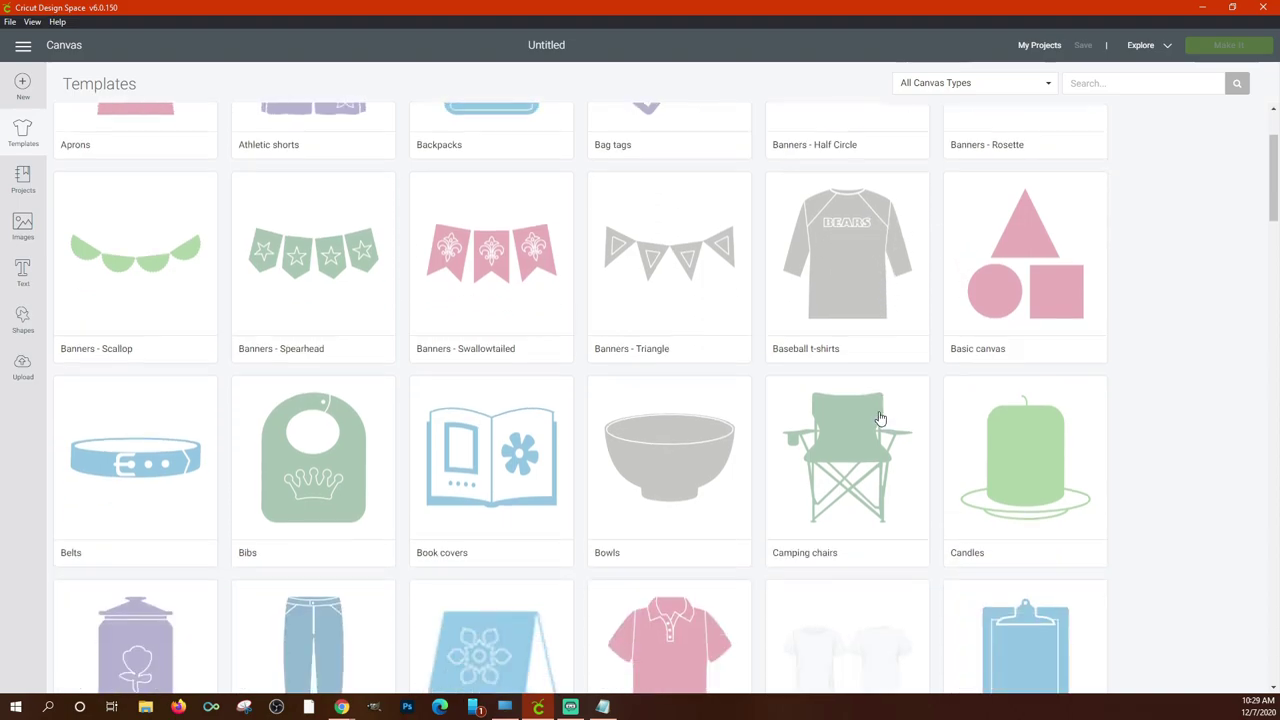
scroll(880, 418, down, 5)
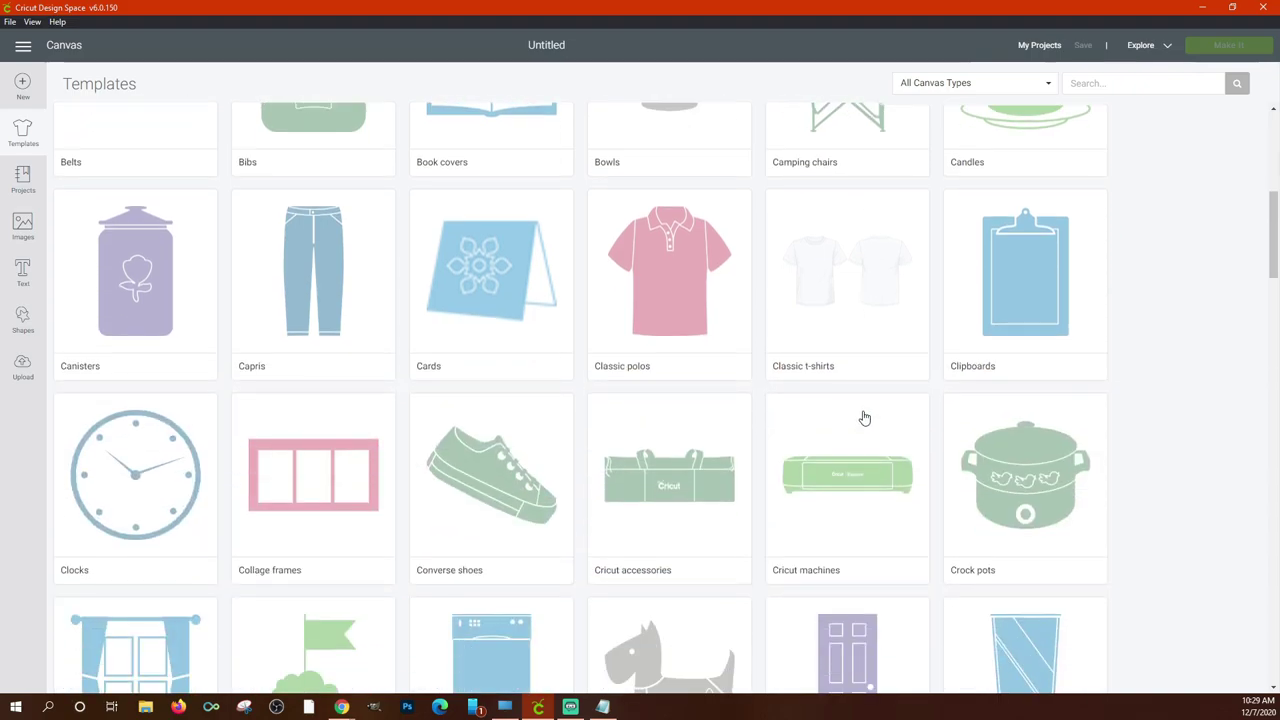
scroll(880, 400, down, 2)
click(994, 306)
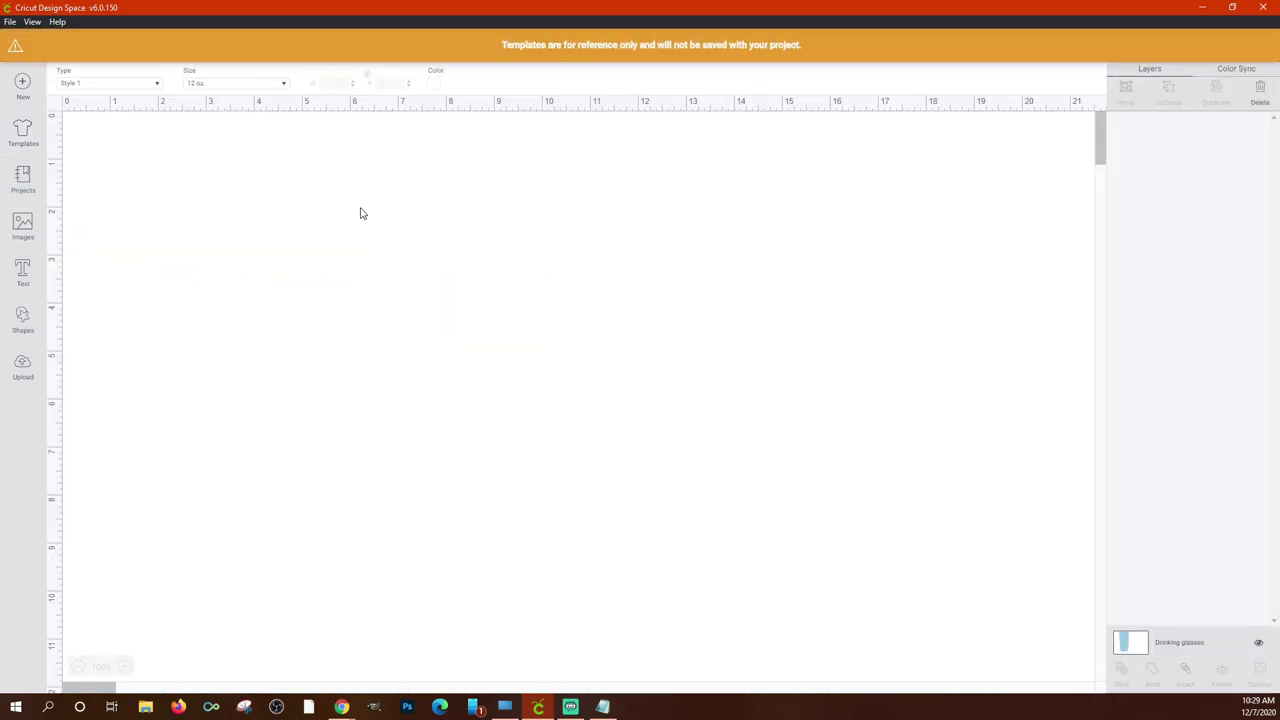
Check the type and size options of the drinking glass template and set its color to black.
click(130, 83)
click(434, 85)
click(151, 58)
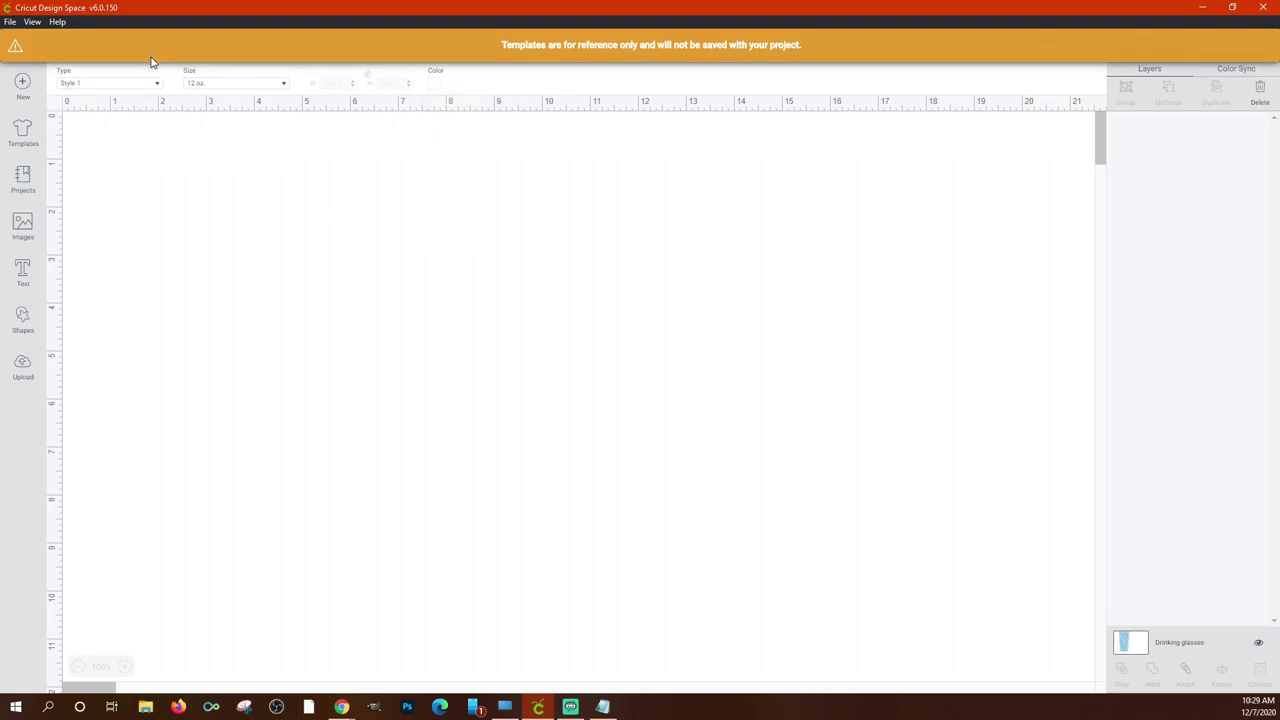
click(75, 87)
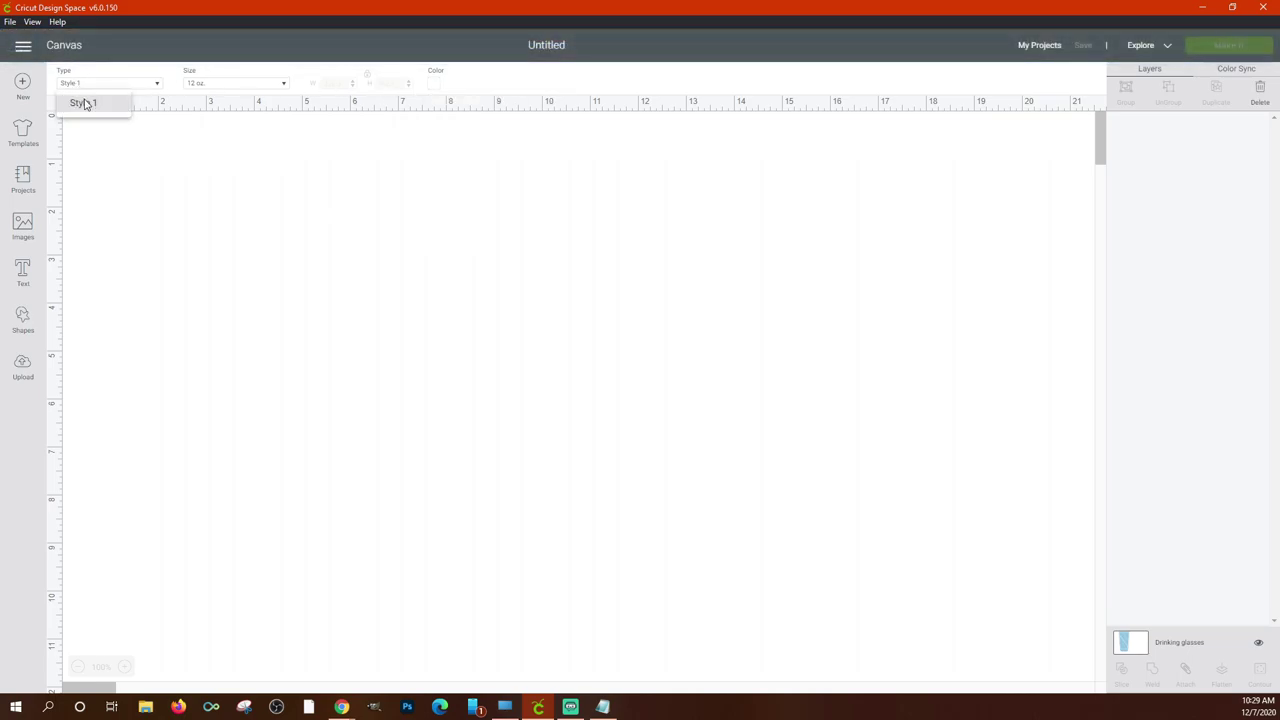
click(210, 93)
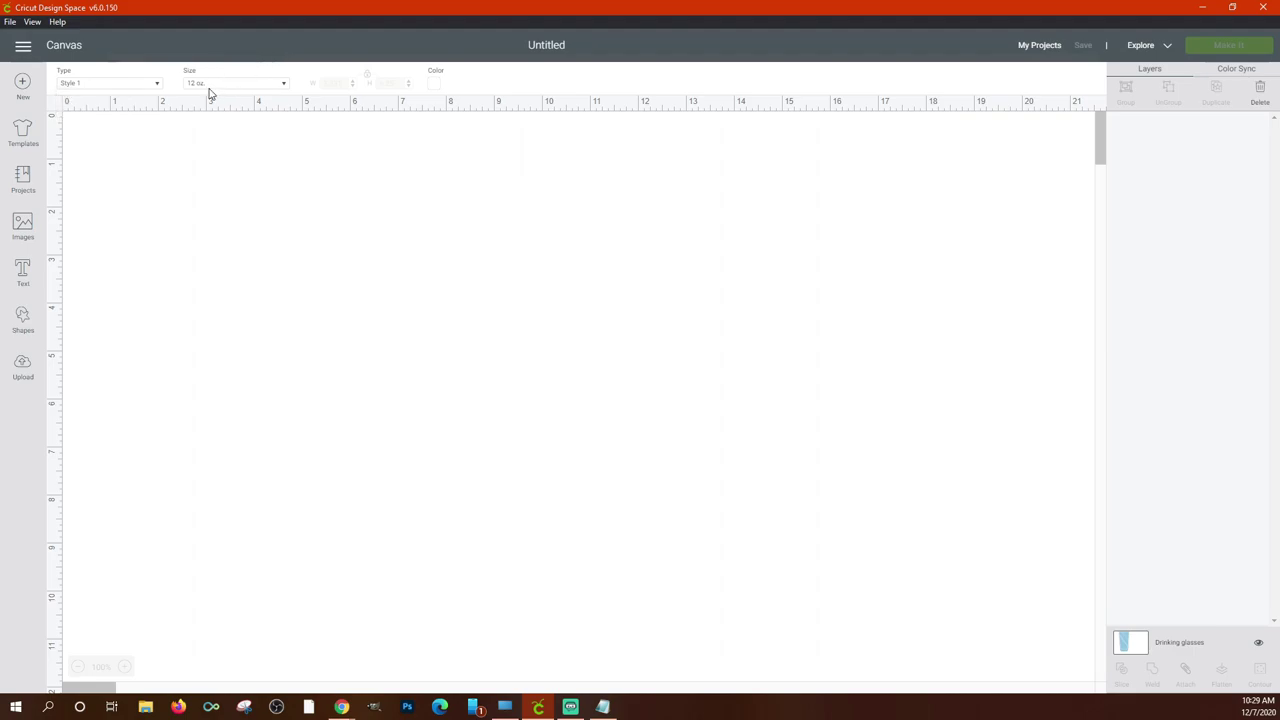
click(434, 86)
click(532, 189)
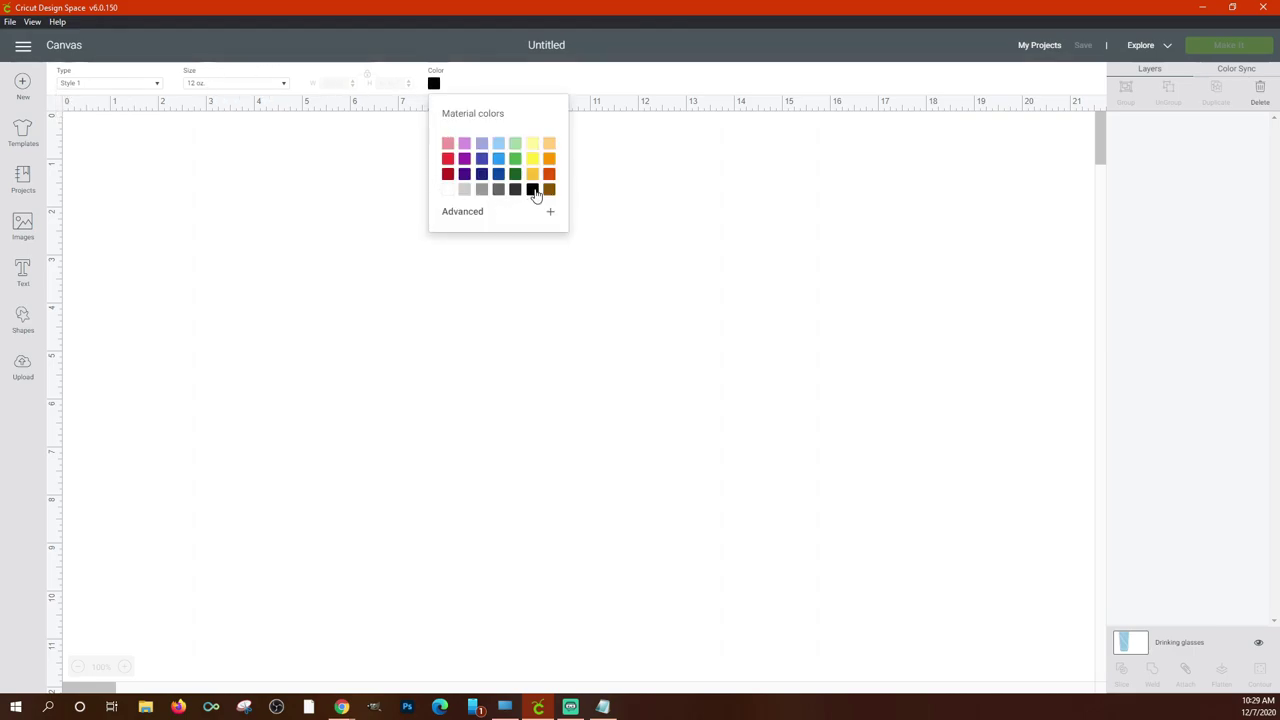
Set the drinking glass template to Style 1 with a size of 18 oz.
click(134, 84)
click(103, 105)
click(210, 86)
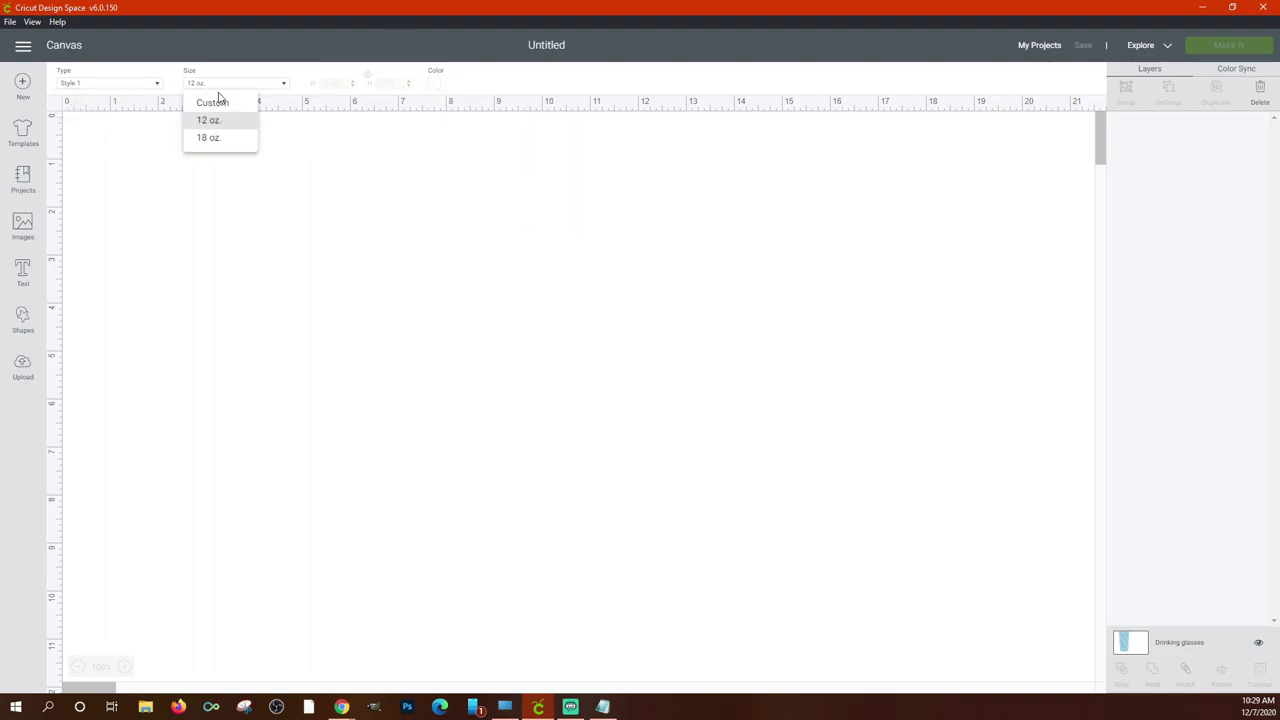
click(217, 133)
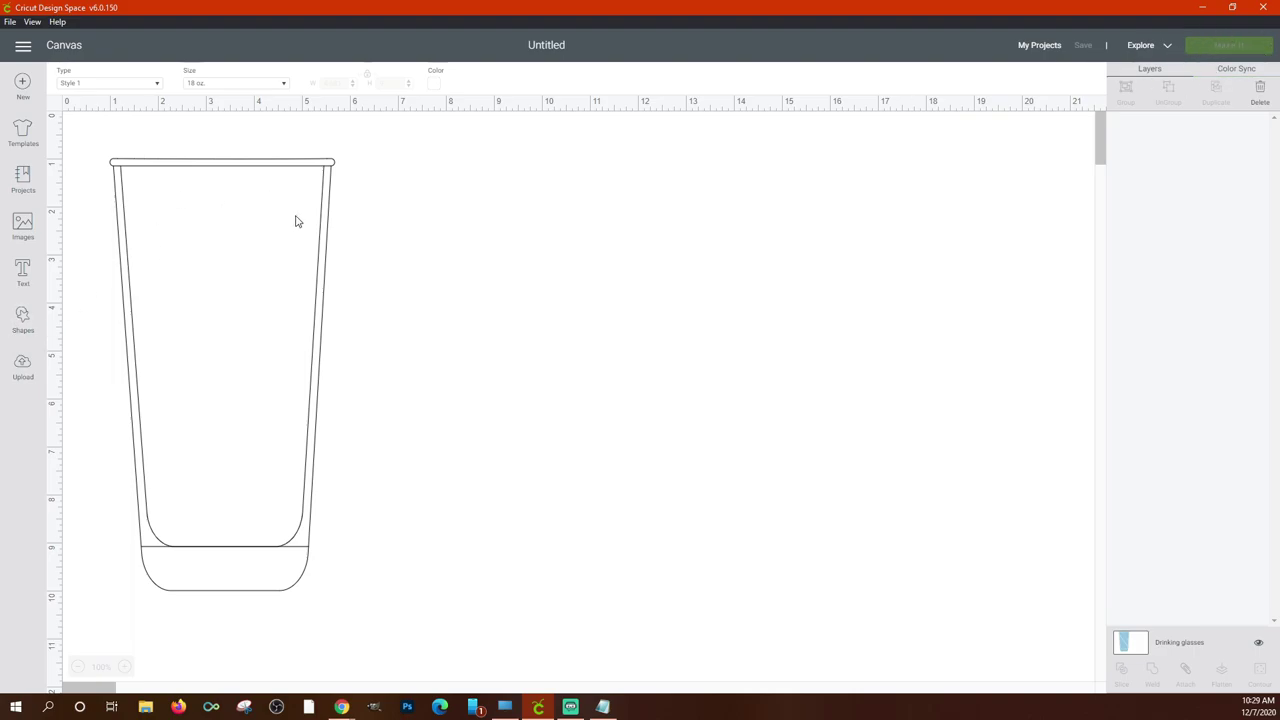
Try navy, yellow, light gray, white and black on the glass template, ending with dark gray.
click(436, 84)
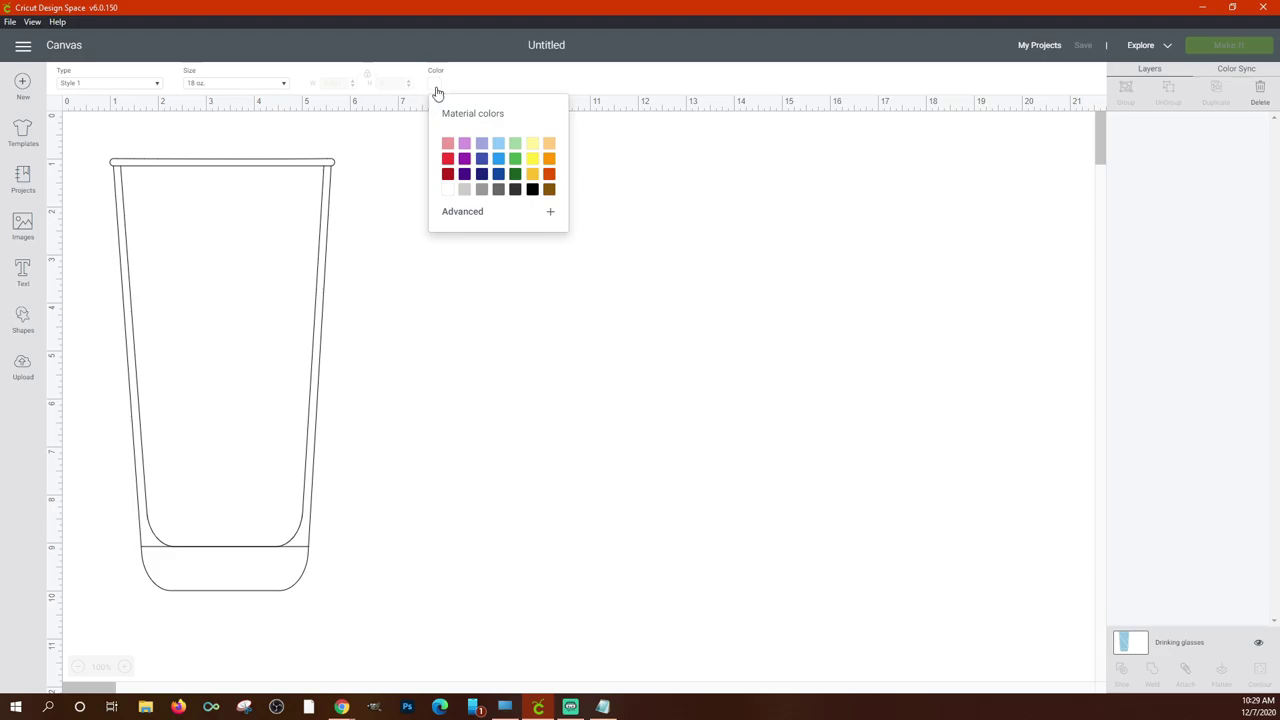
click(481, 174)
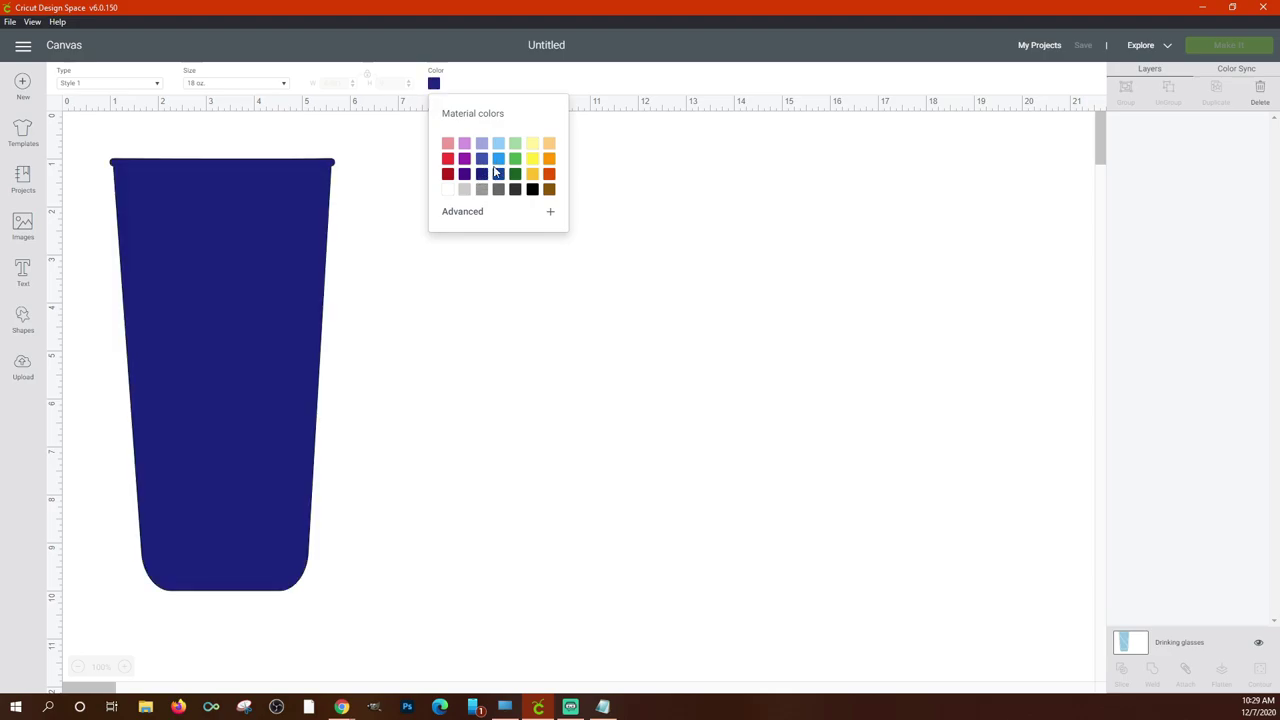
click(531, 160)
click(465, 190)
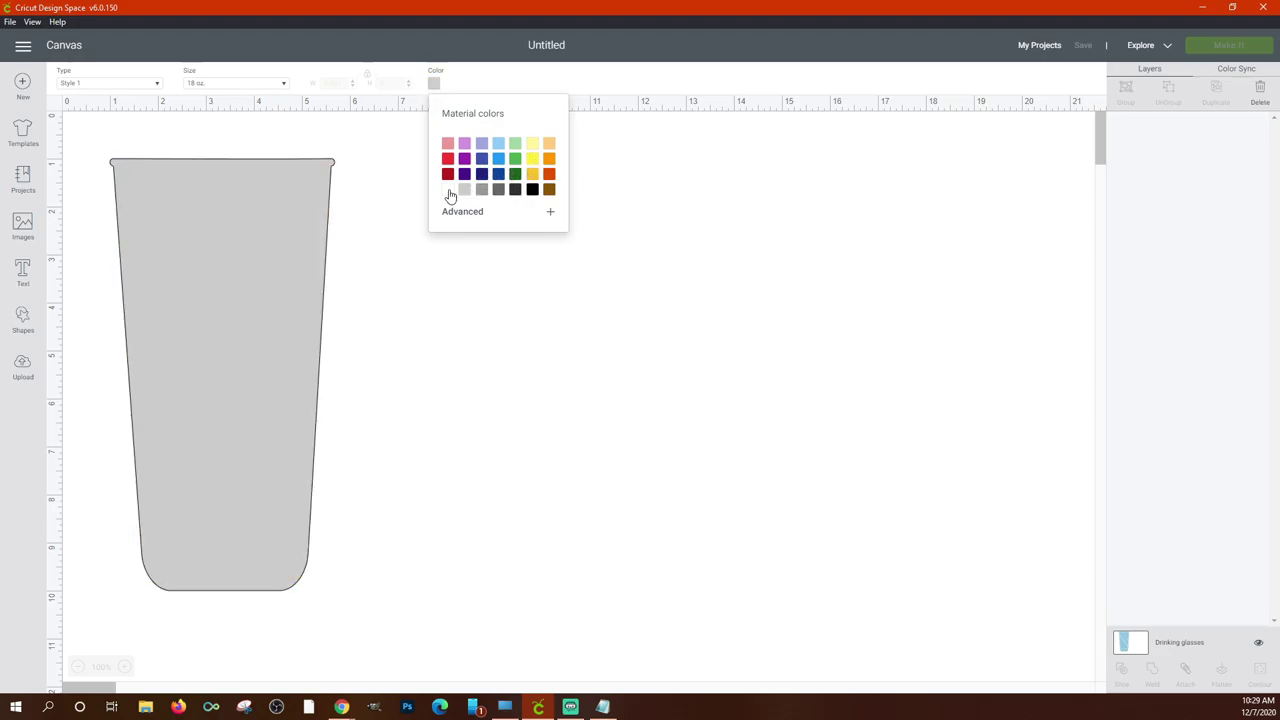
click(448, 191)
click(463, 191)
click(448, 191)
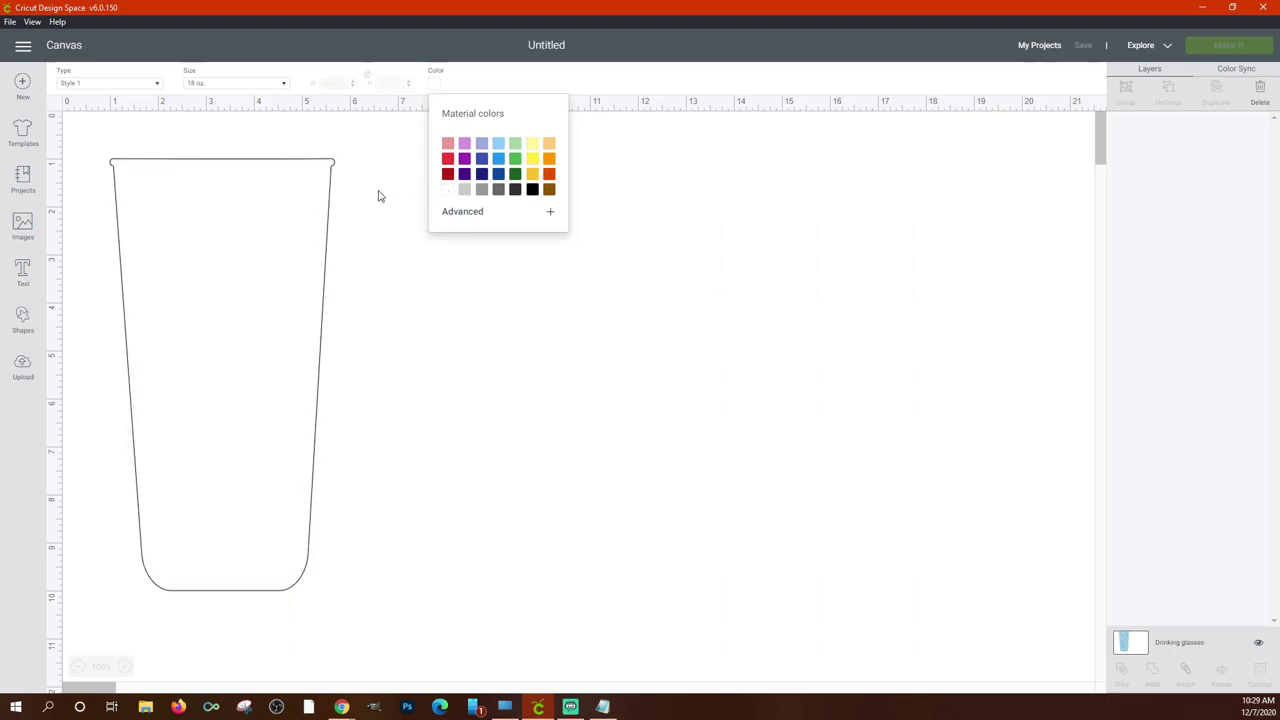
click(532, 190)
click(514, 192)
click(499, 281)
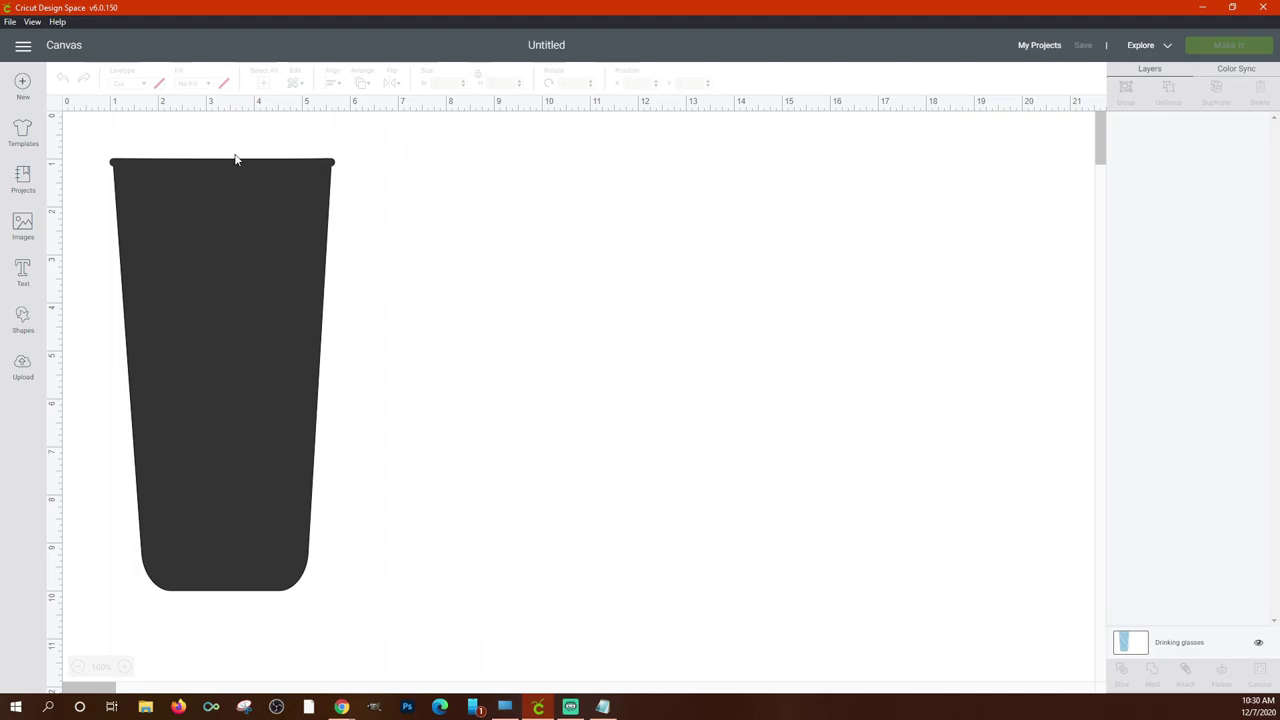
Try to box-select the glass on the canvas, and reselect the Drinking glasses template layer.
drag(102, 155, 376, 290)
drag(104, 142, 342, 279)
click(1132, 650)
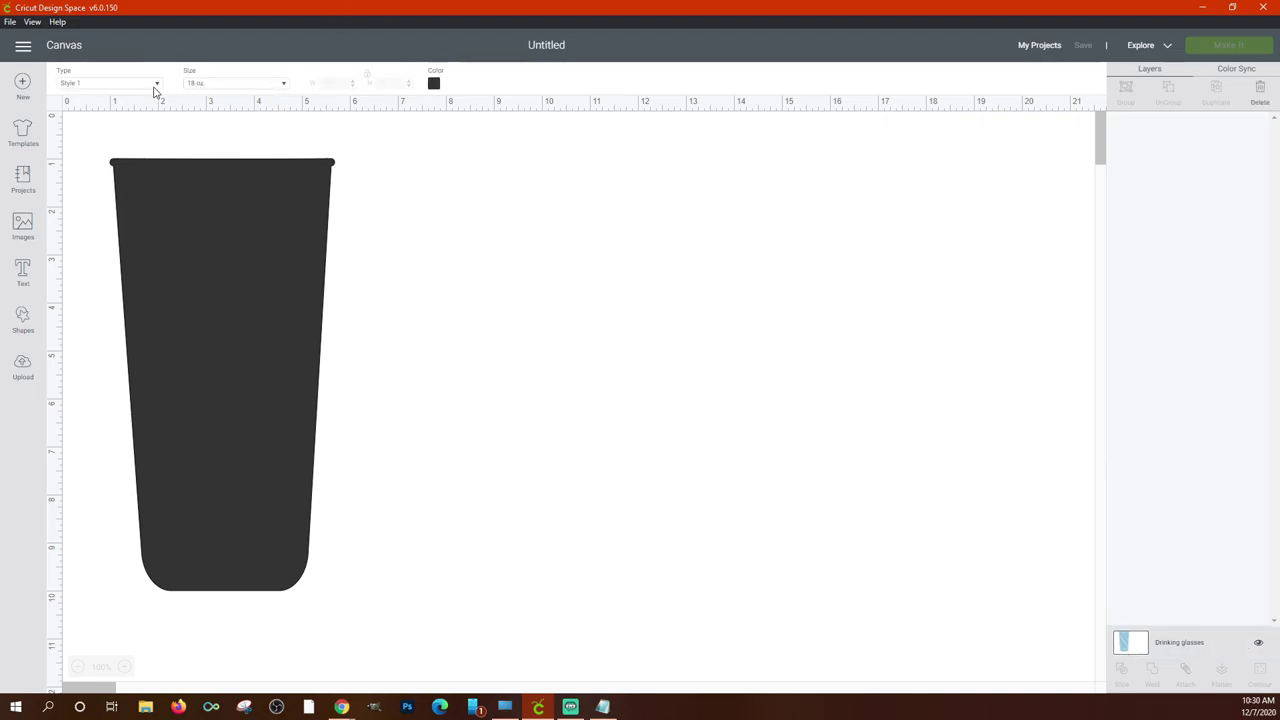
Reapply the 18 oz. size to the glass template, and switch it to the Custom size.
click(252, 90)
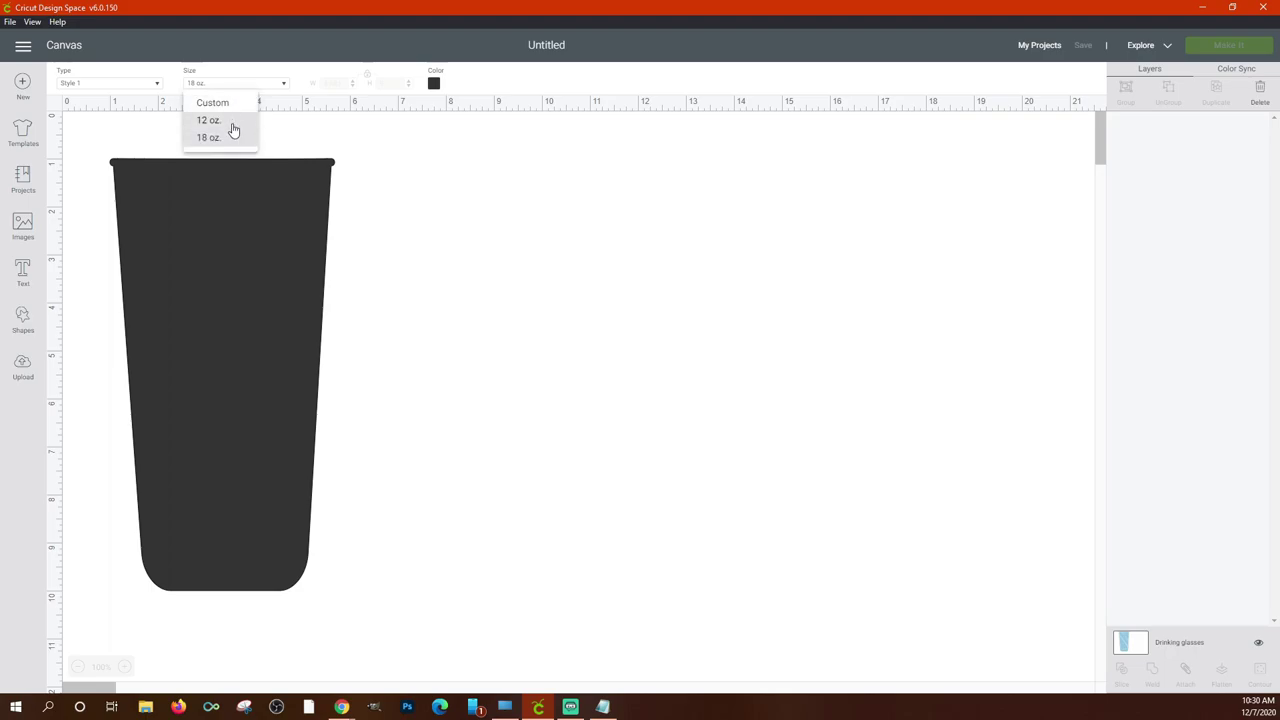
click(234, 133)
click(225, 85)
click(220, 99)
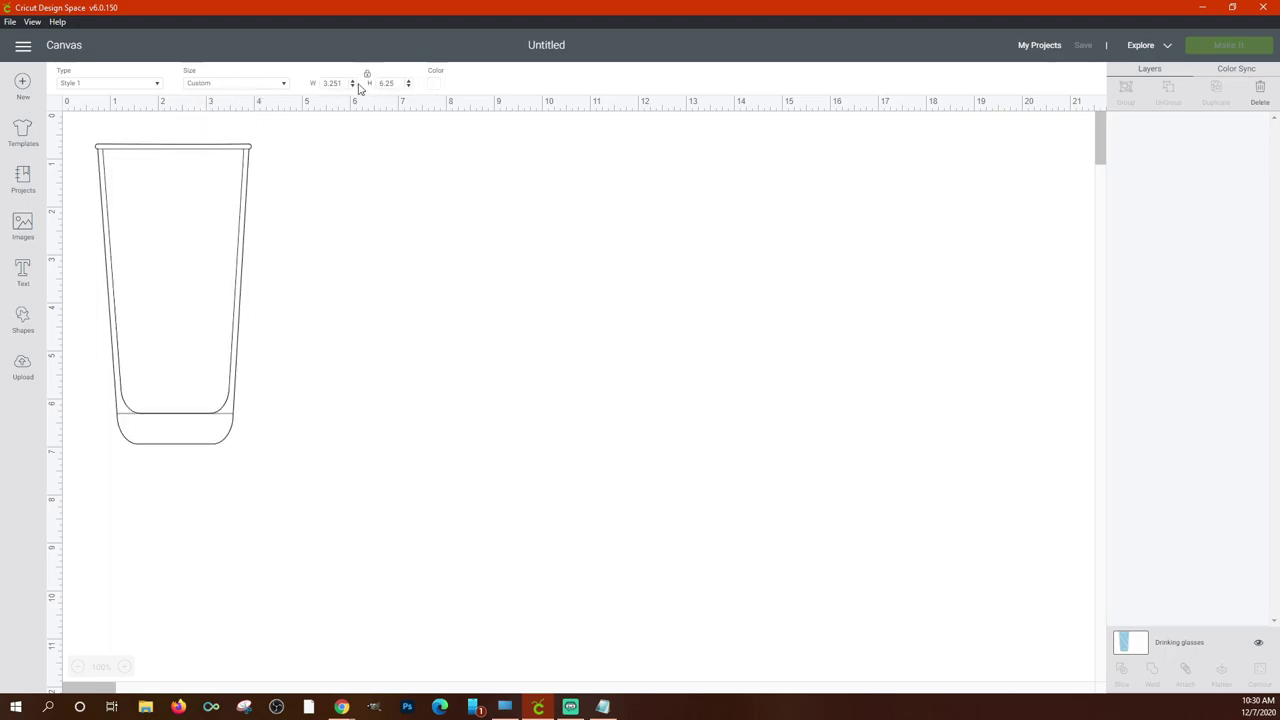
Reselect the Drinking glasses template from its layer and set its size to 18 oz.
click(236, 216)
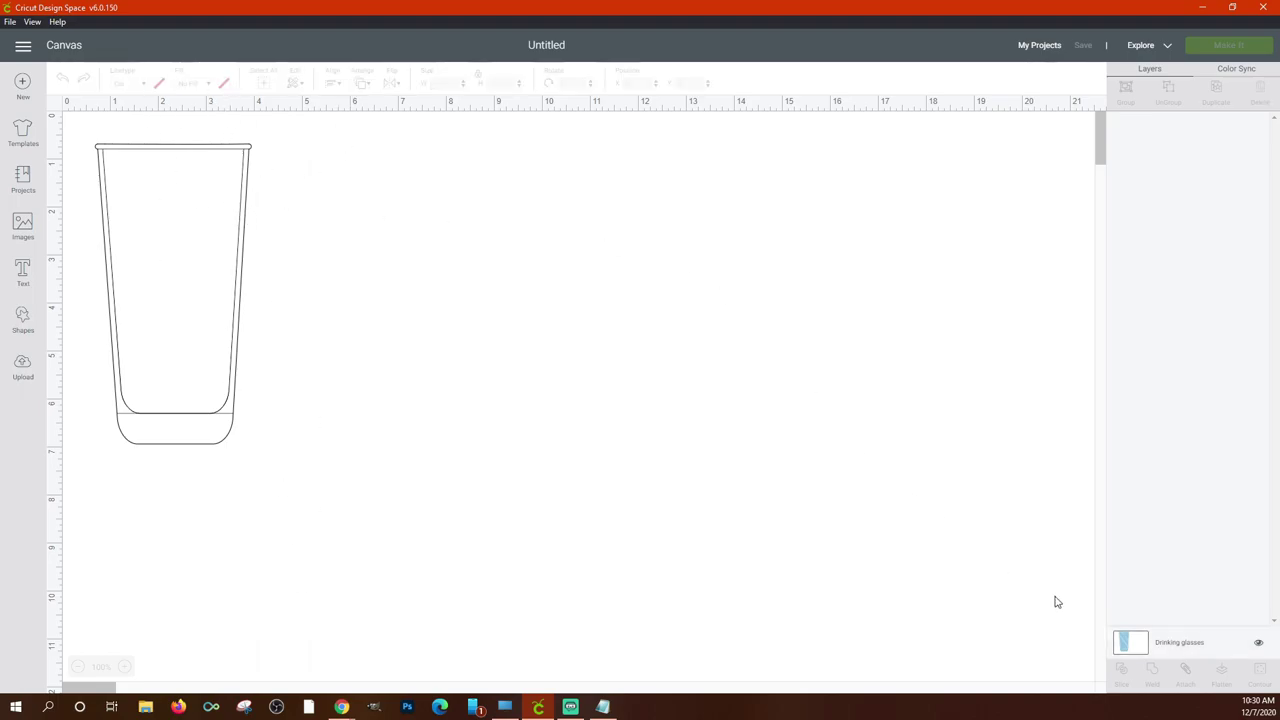
click(1140, 648)
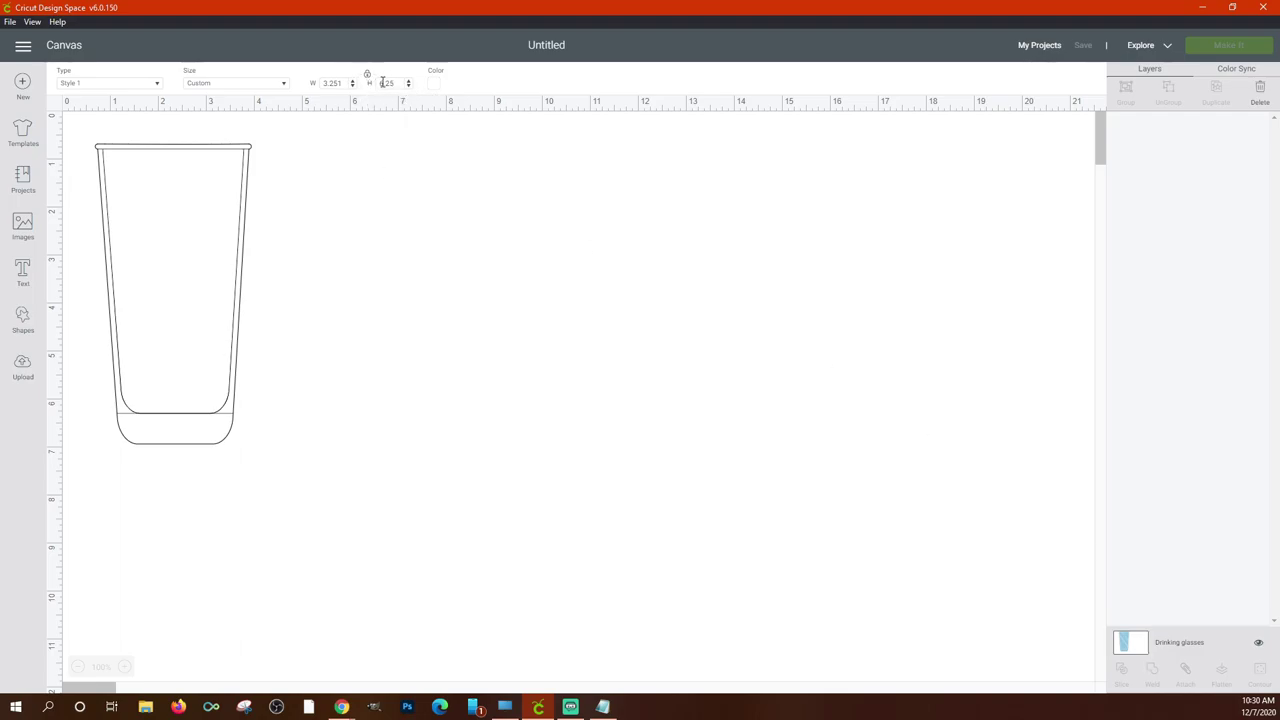
click(256, 85)
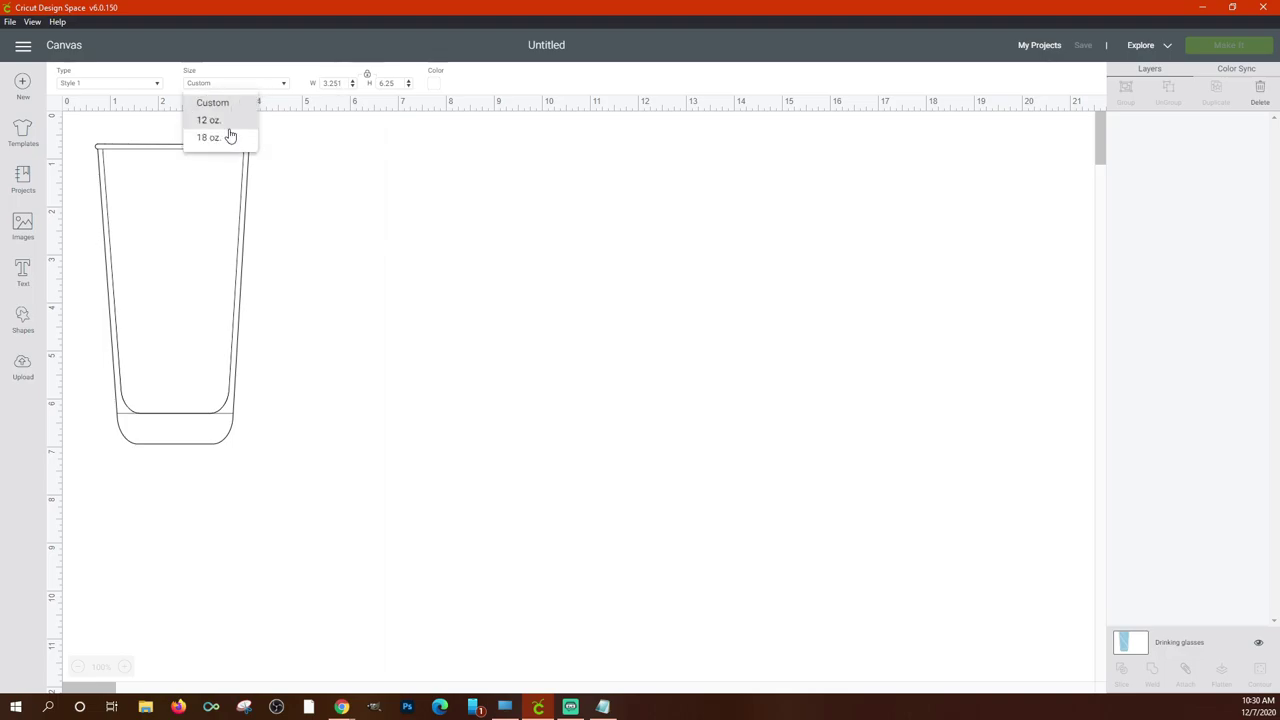
click(228, 134)
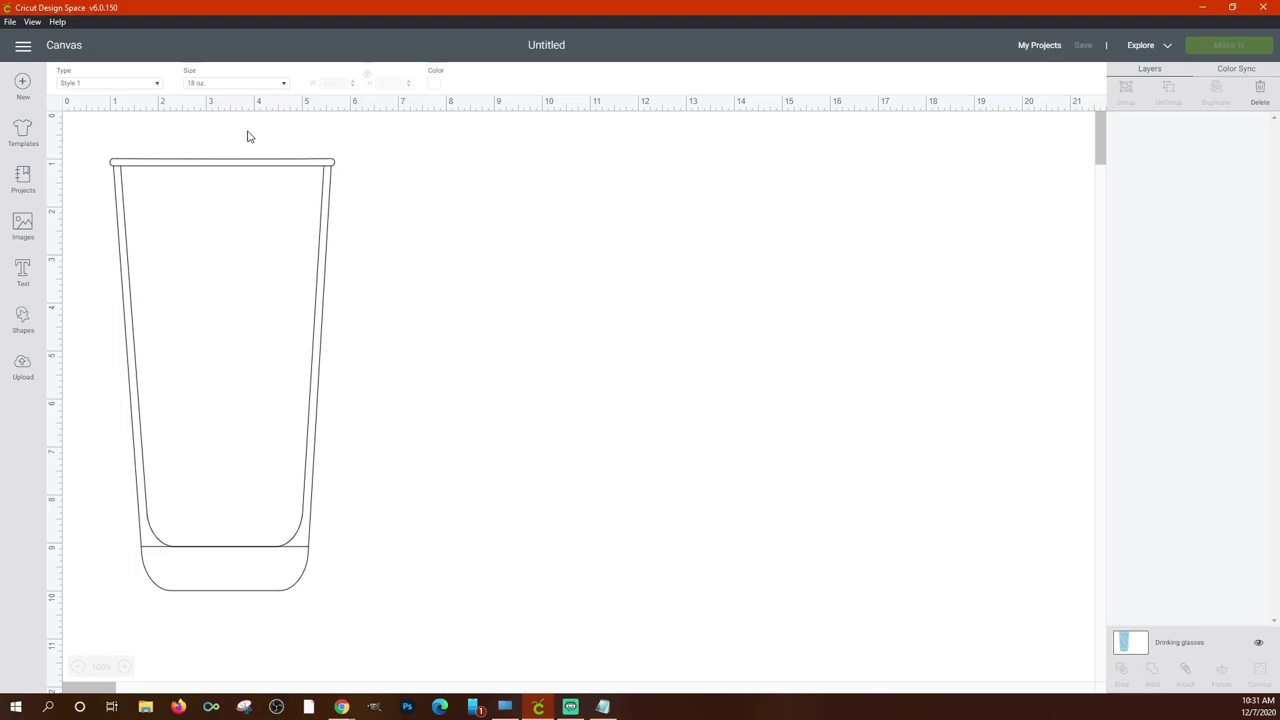
Open the template library again and look through the available template categories.
click(16, 132)
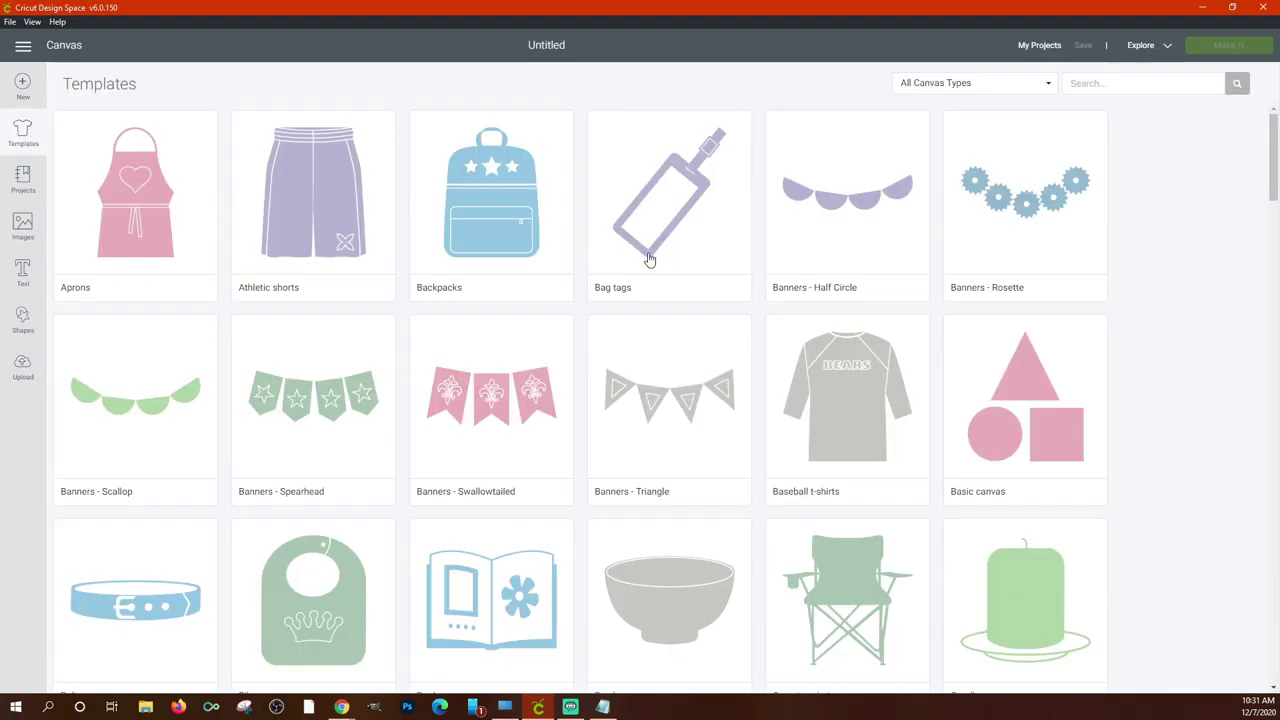
scroll(646, 256, down, 3)
scroll(960, 293, down, 3)
scroll(930, 292, up, 7)
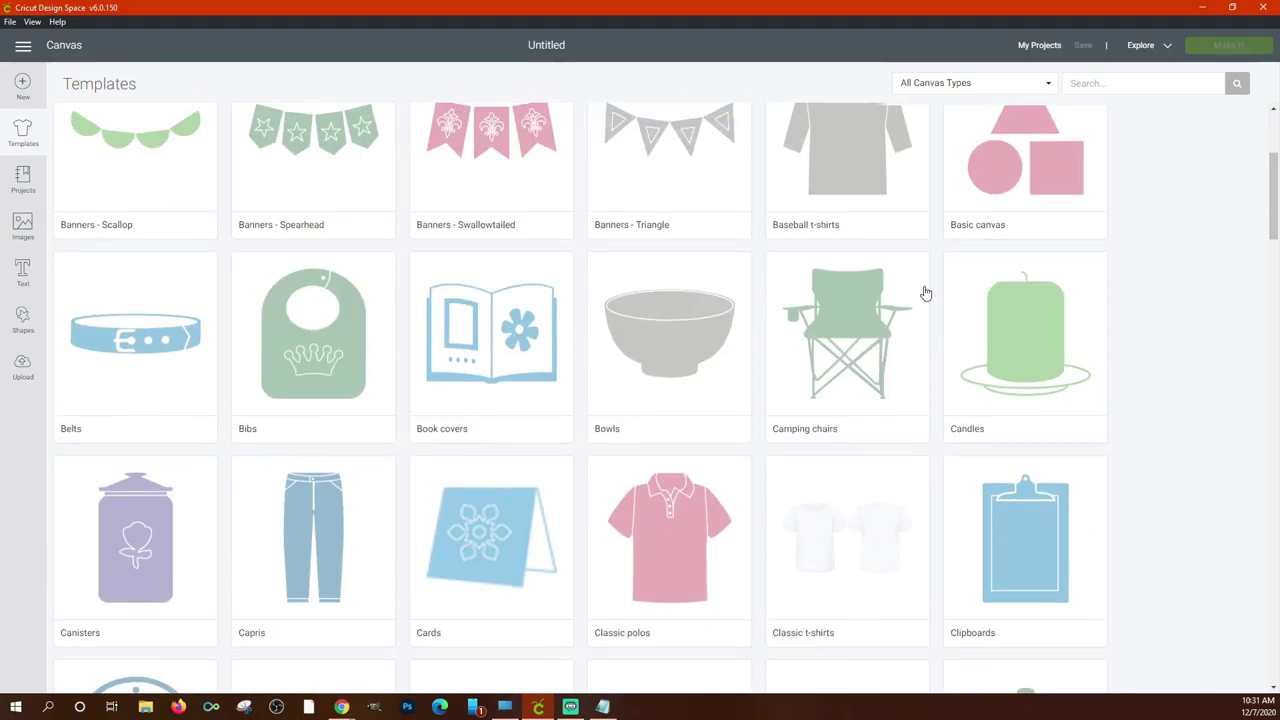
scroll(940, 292, down, 5)
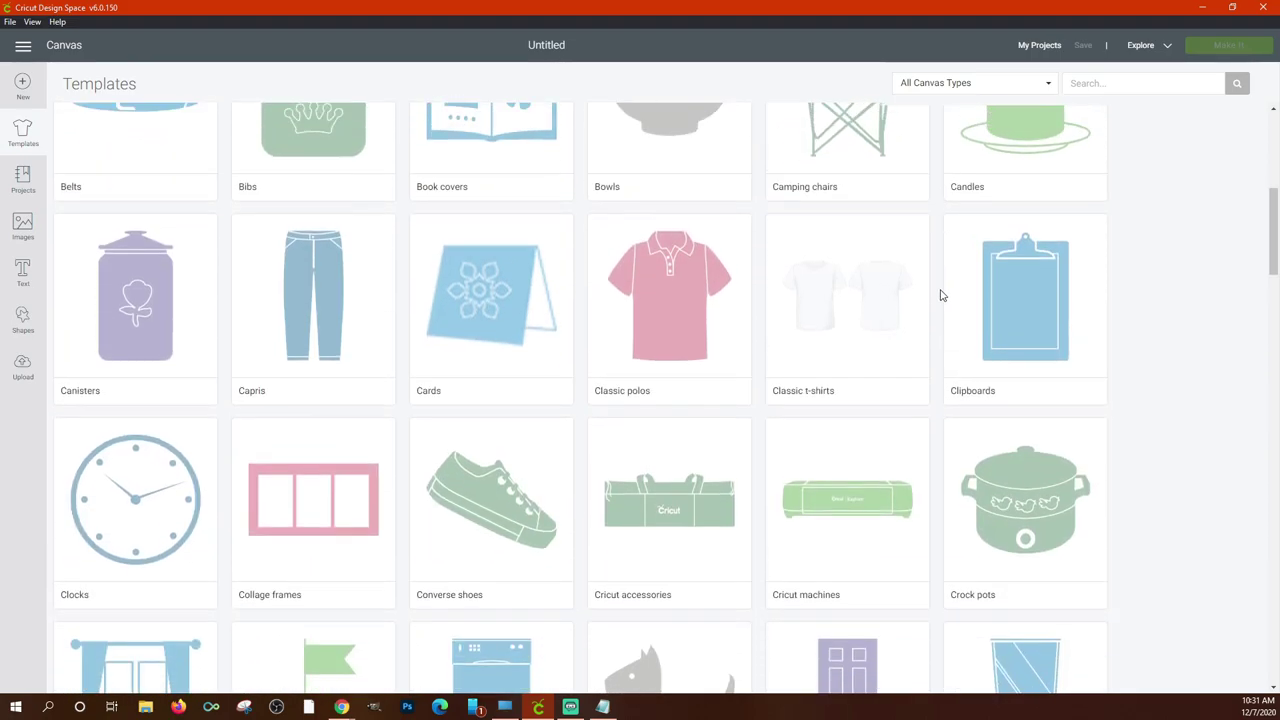
scroll(938, 294, up, 5)
scroll(938, 295, down, 4)
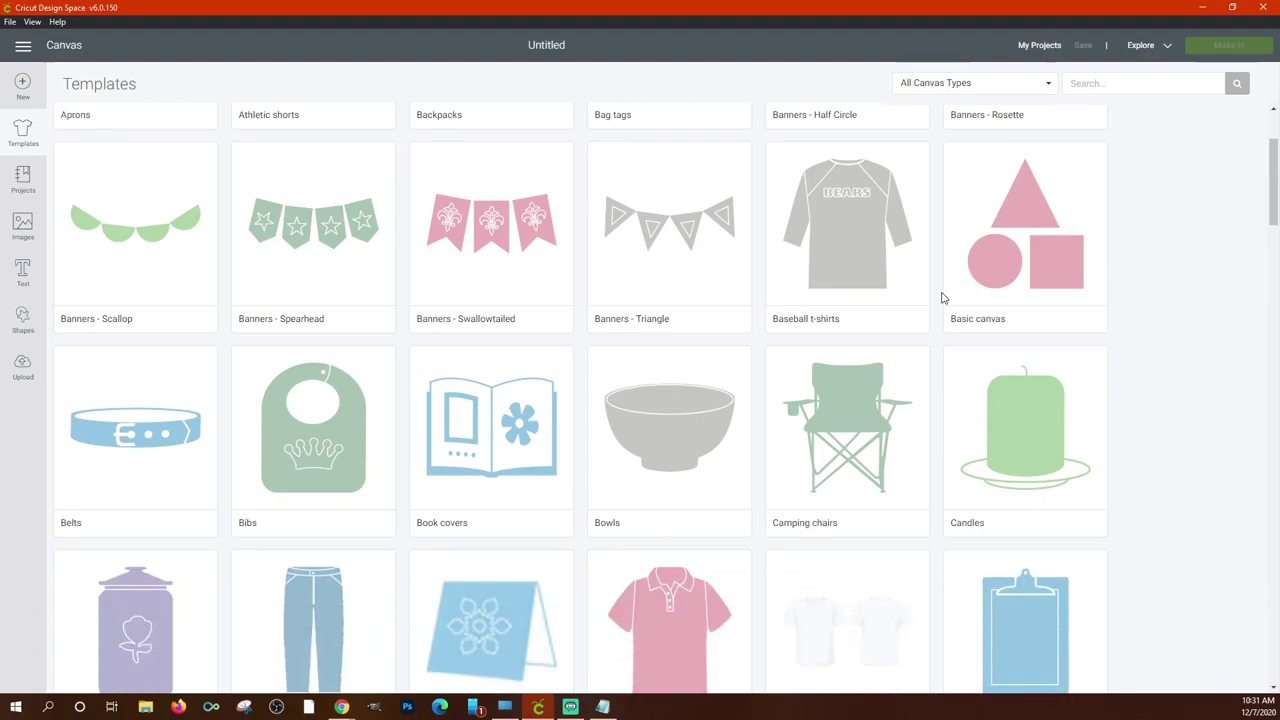
scroll(934, 294, down, 3)
scroll(929, 294, up, 6)
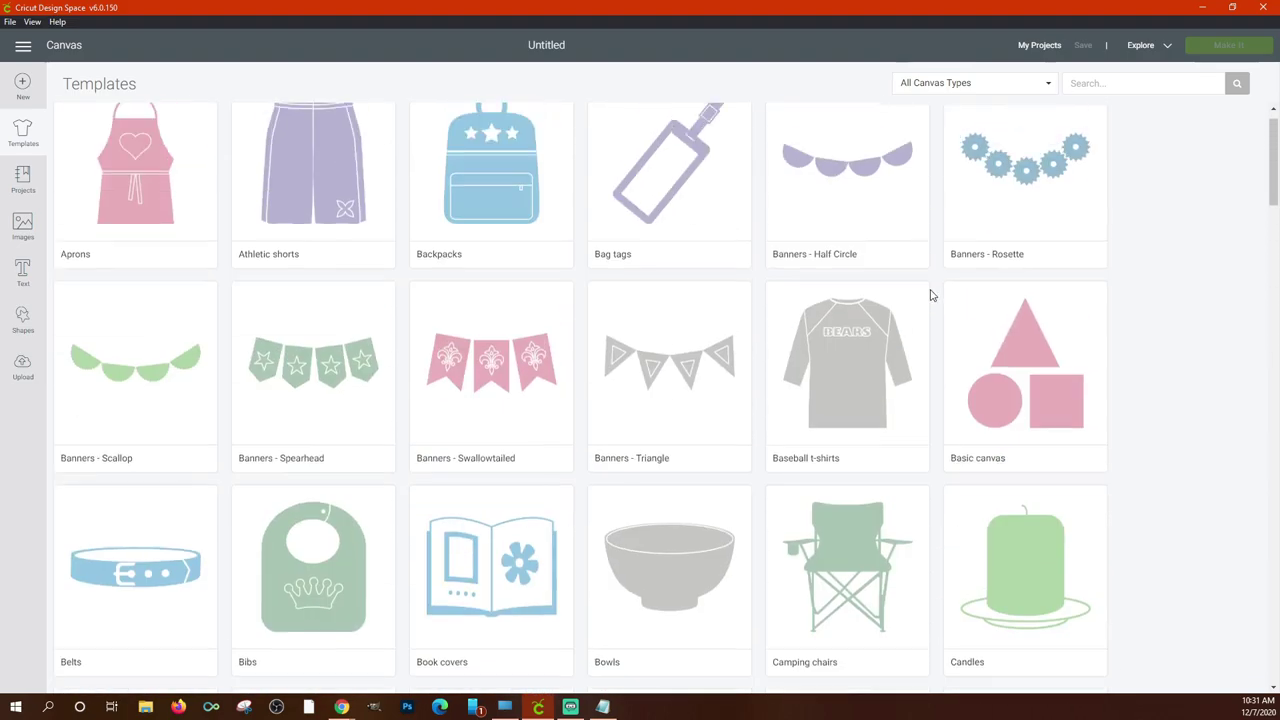
Filter the templates by Cards and by Fashion, ending with All Canvas Types.
click(1043, 86)
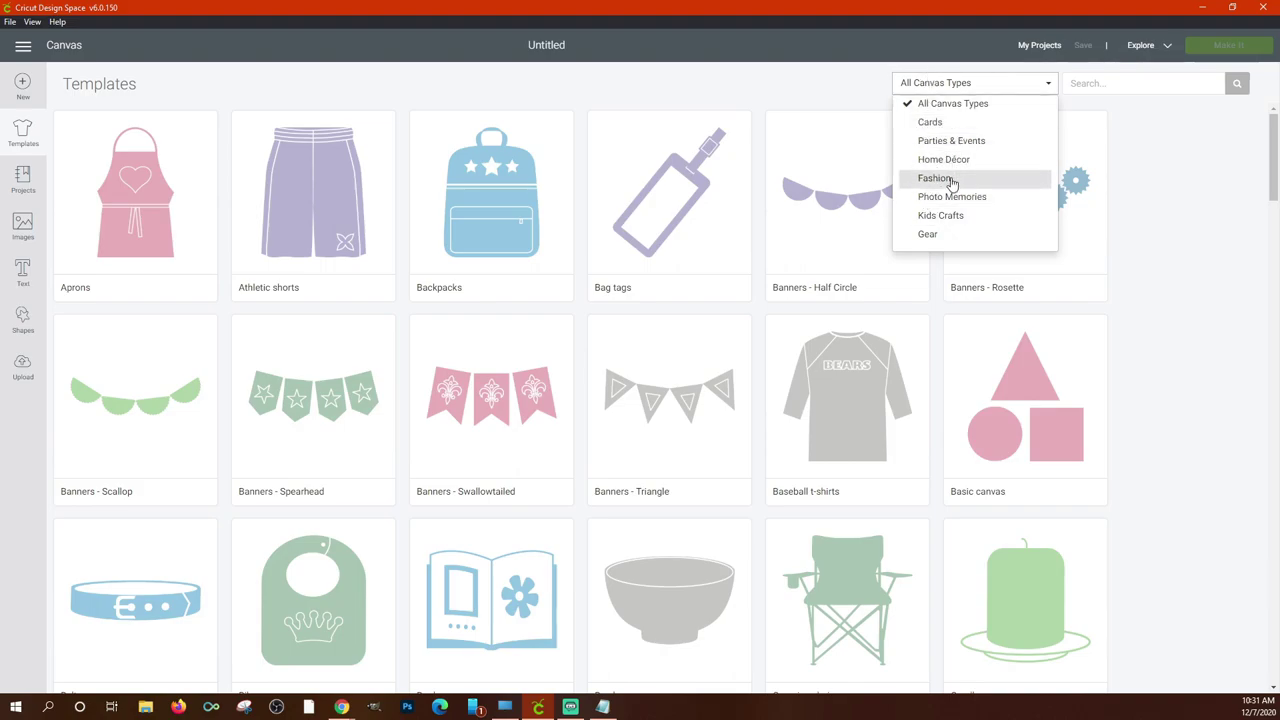
click(931, 123)
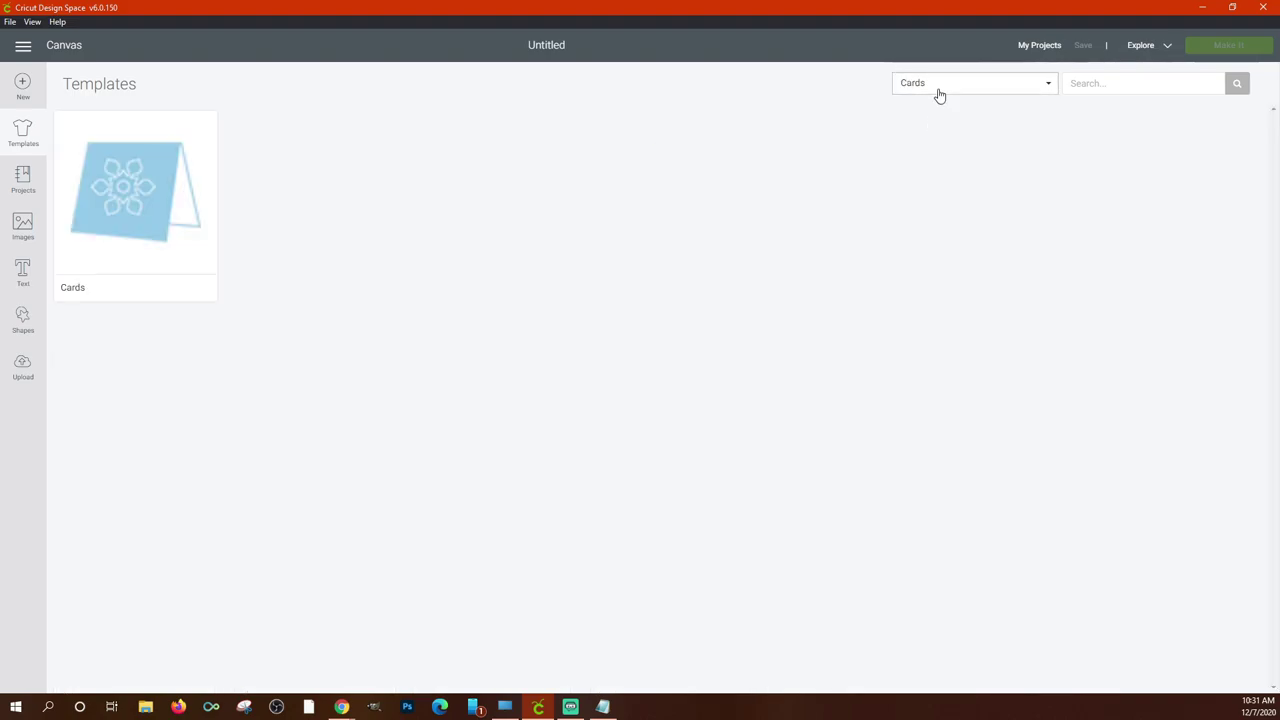
click(937, 90)
click(940, 183)
scroll(894, 265, down, 3)
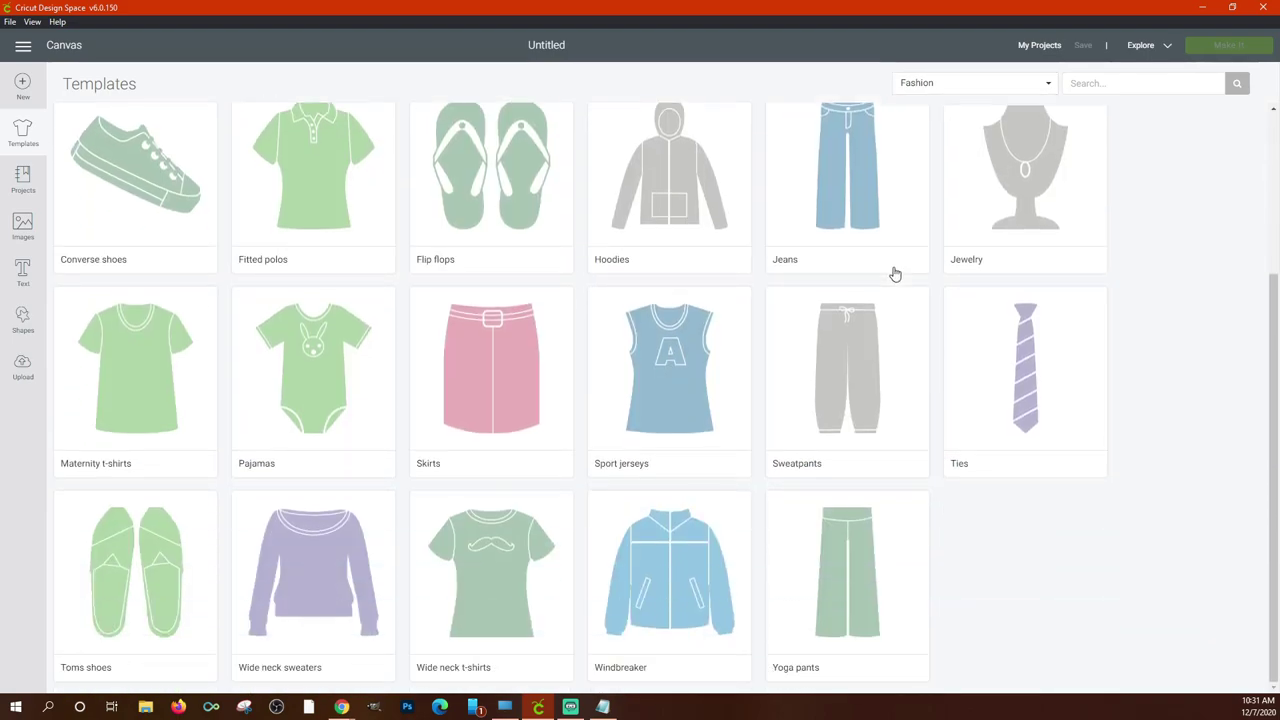
scroll(894, 257, up, 3)
click(1043, 82)
click(950, 105)
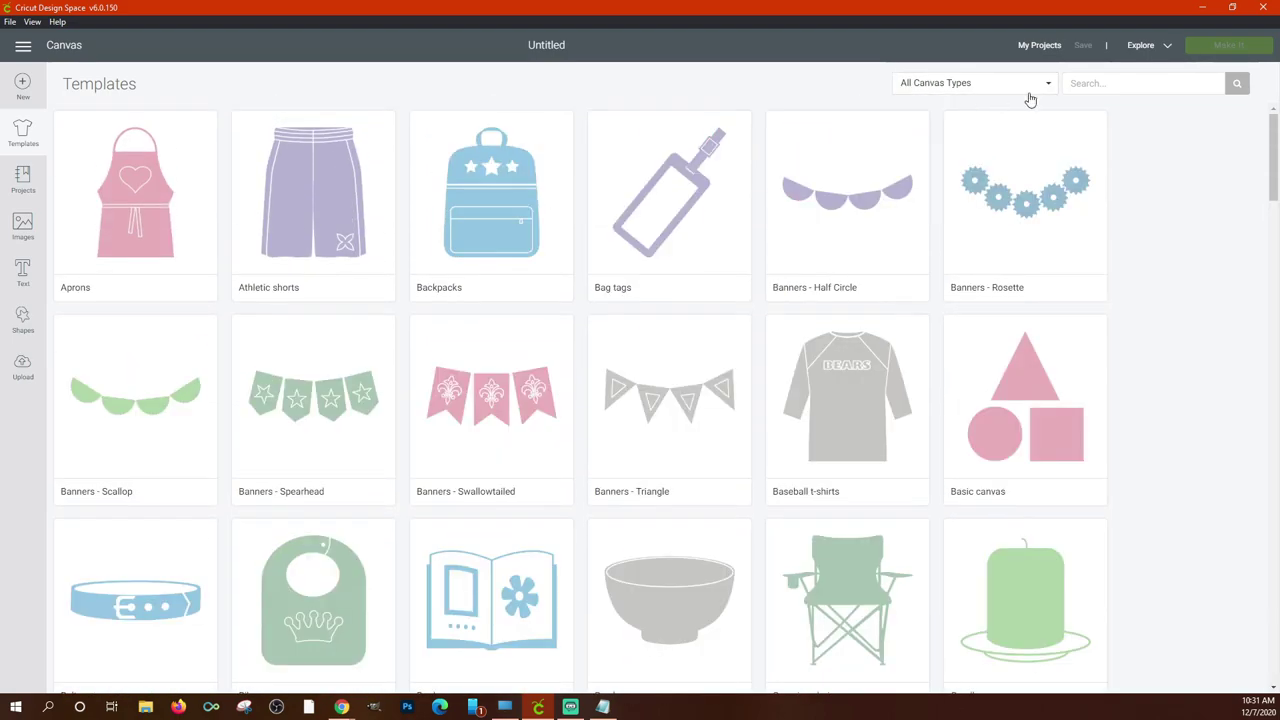
Search the templates for "glass" and add the Goblets template to the canvas.
click(1104, 83)
text(g)
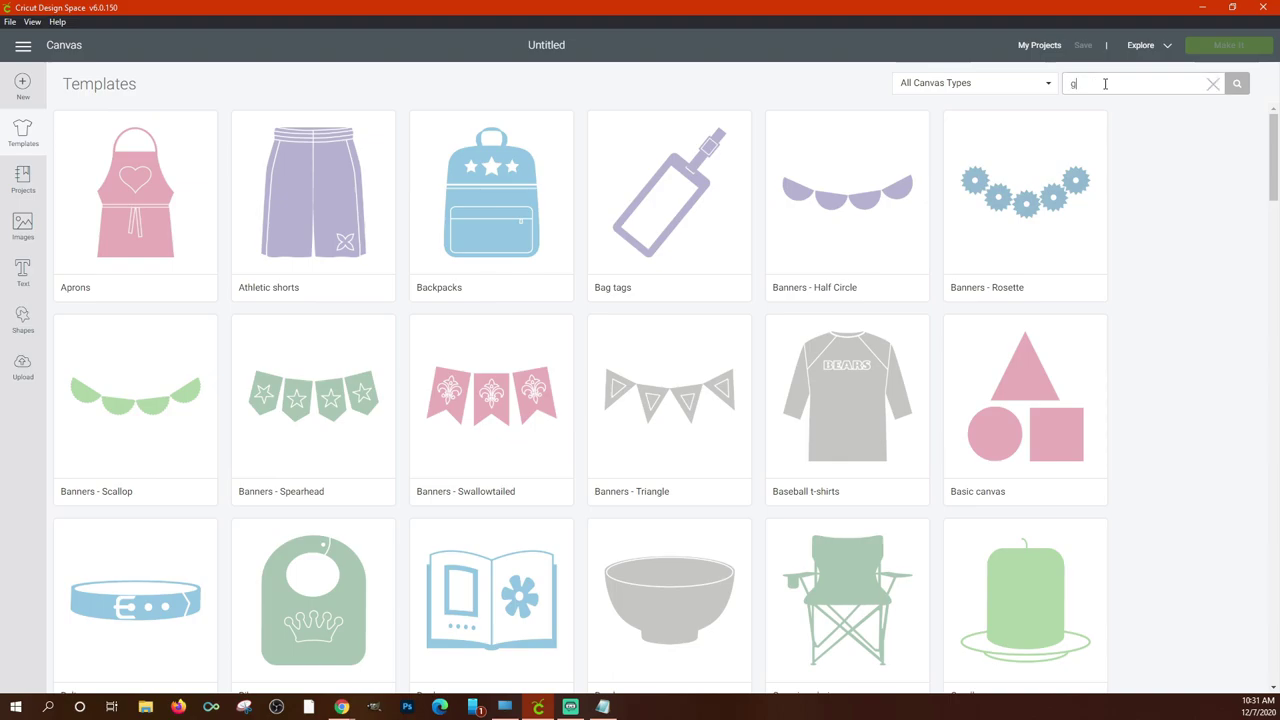
text(alss)
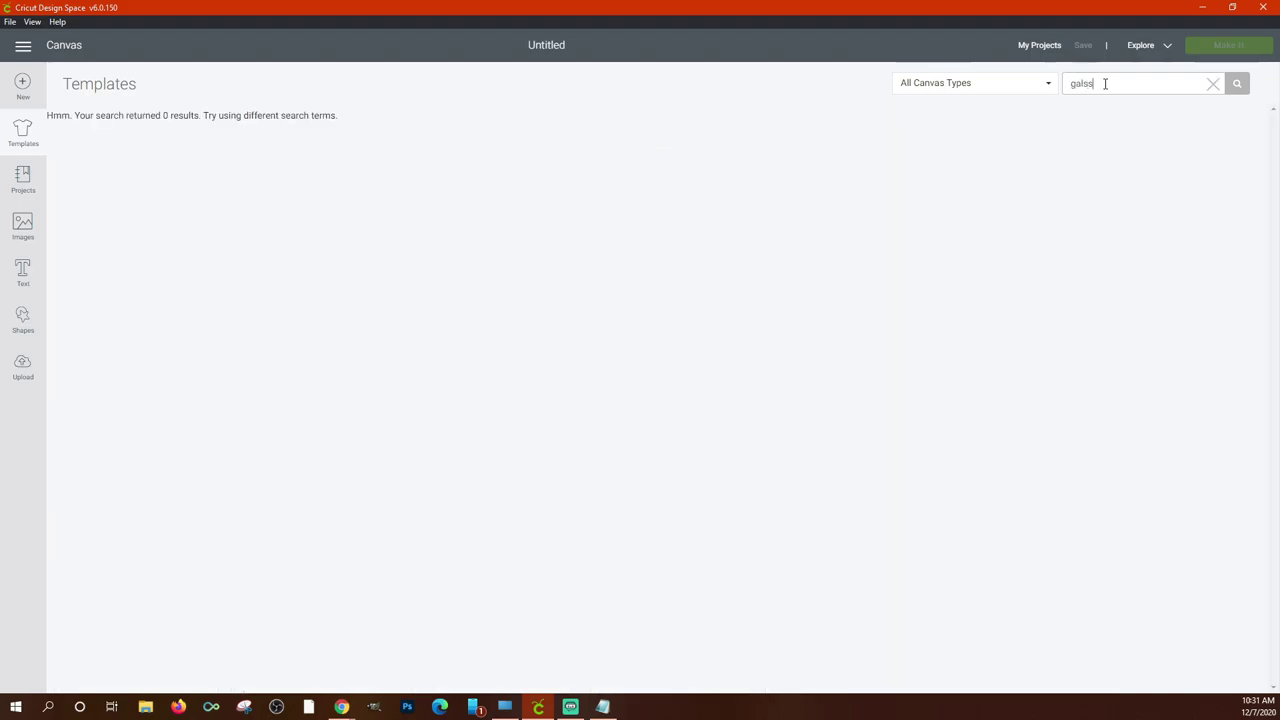
key(BackSpace)
key(BackSpace)
text(lass)
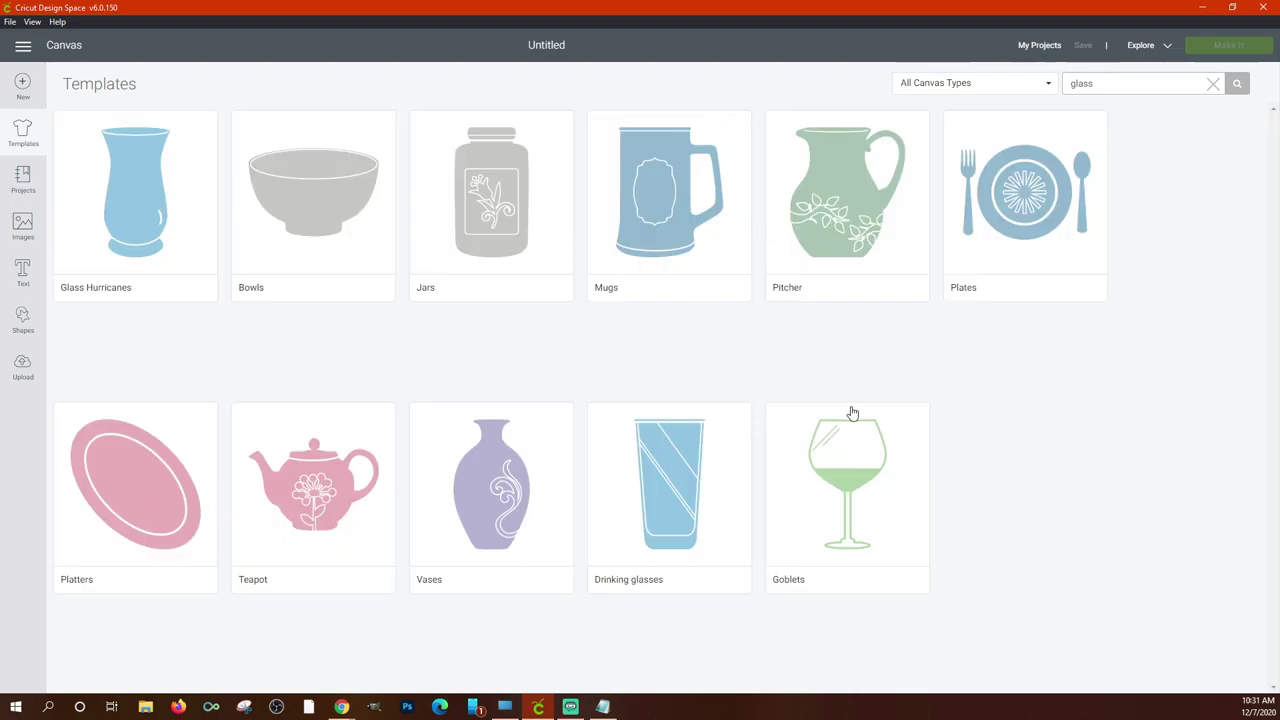
click(826, 506)
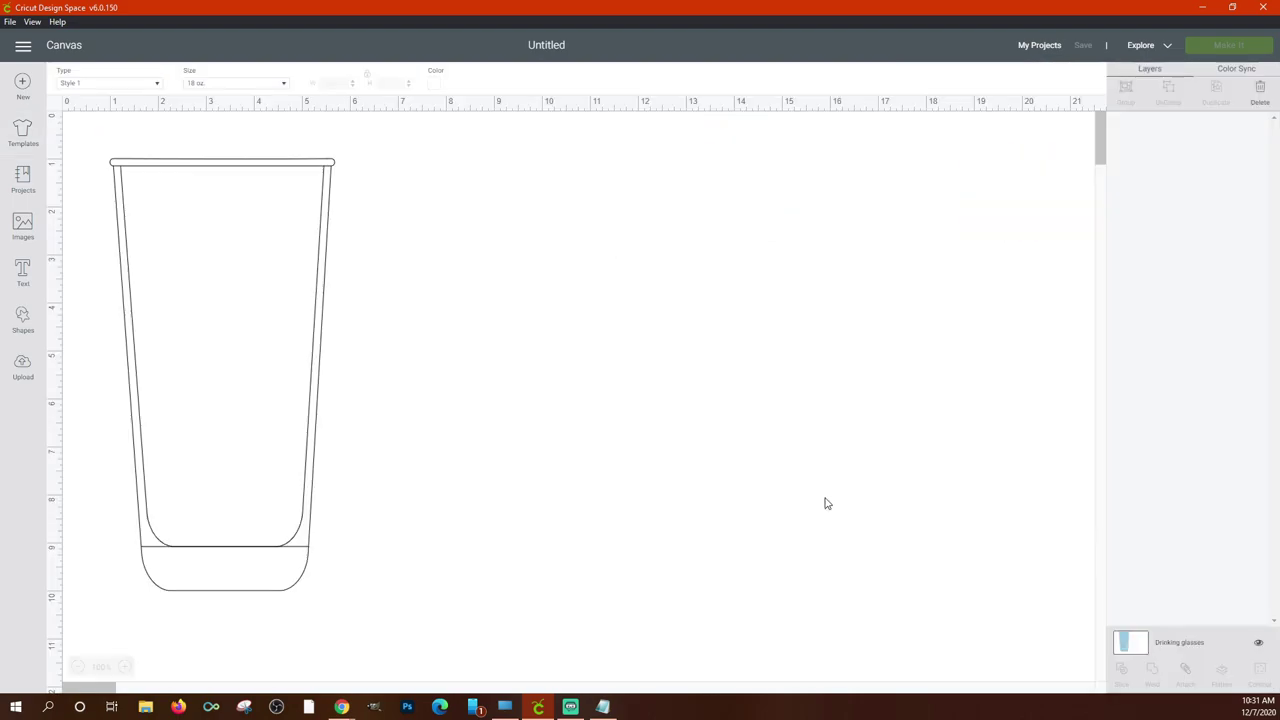
Try the Sparkling wine, Champagne and Cocktail types on the goblet template, ending with Champagne.
click(106, 86)
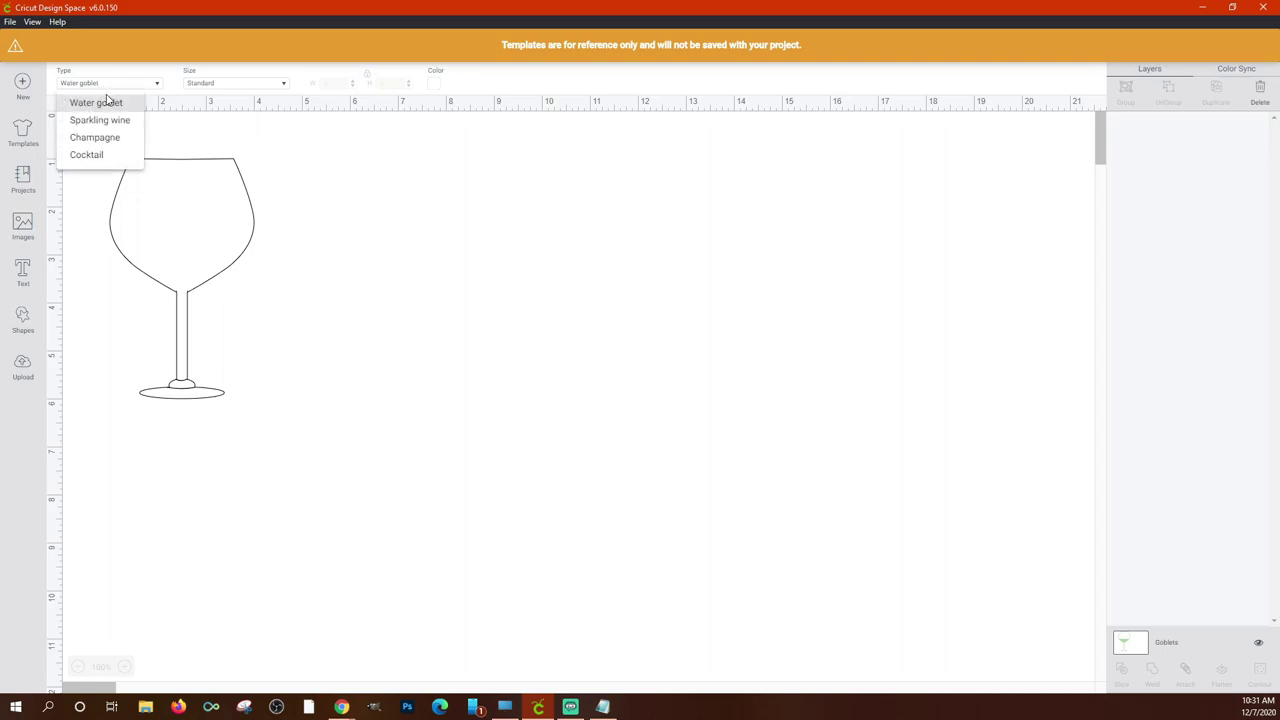
click(115, 120)
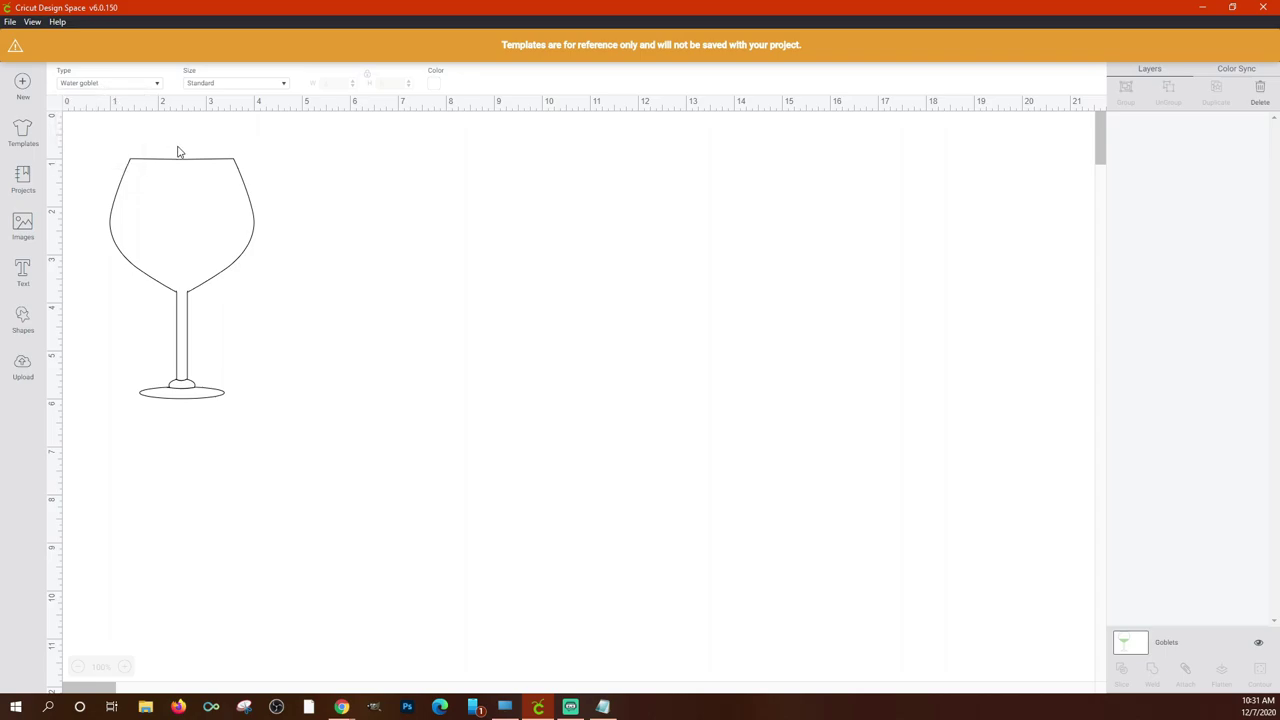
click(136, 86)
click(110, 141)
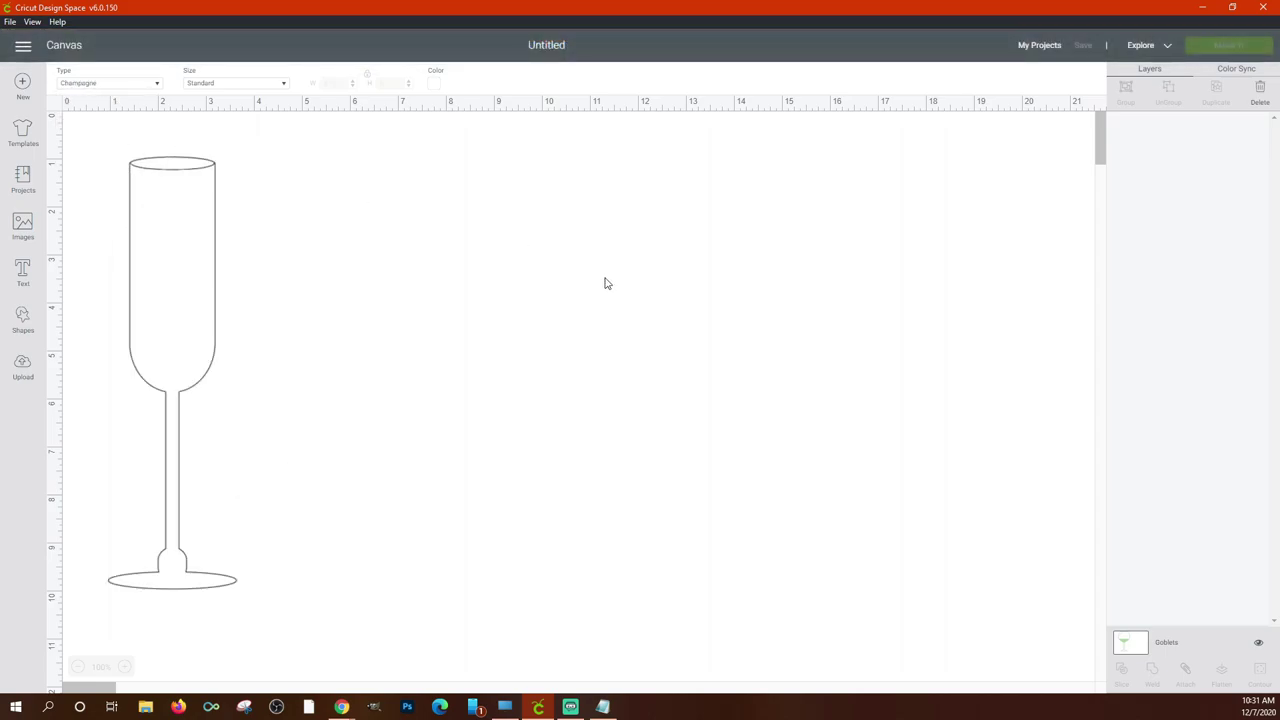
click(130, 88)
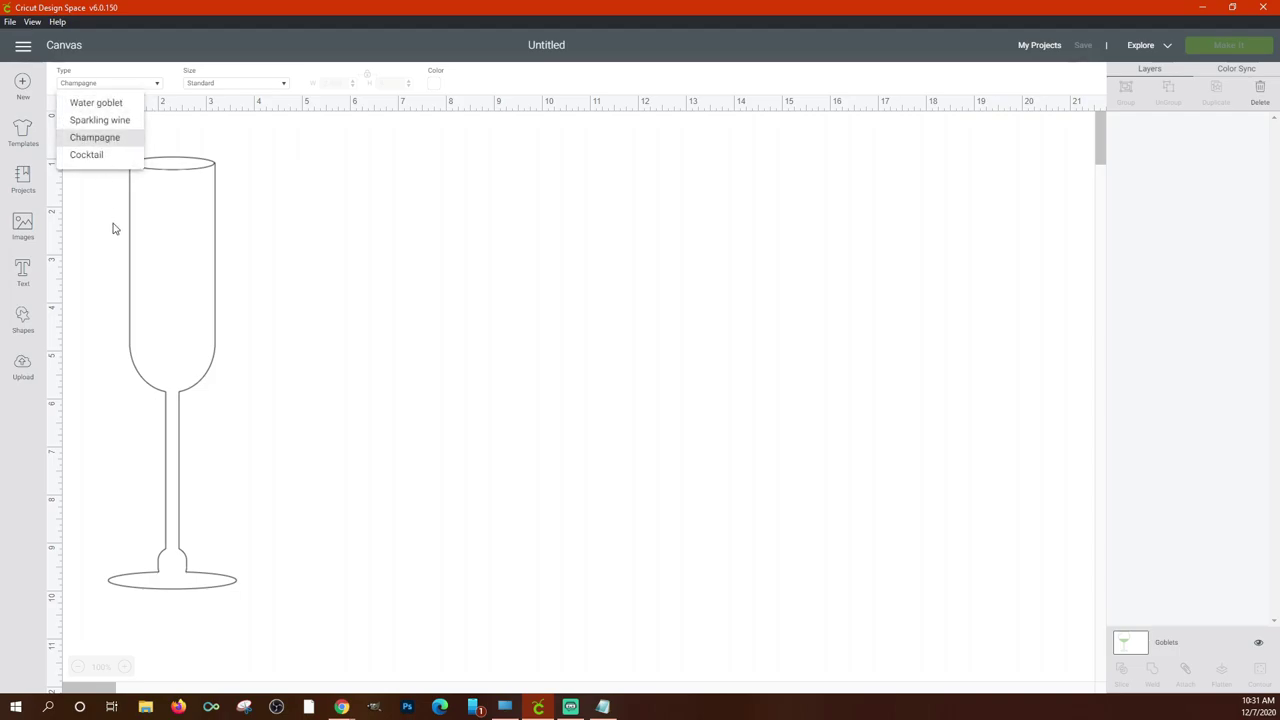
click(87, 155)
click(120, 84)
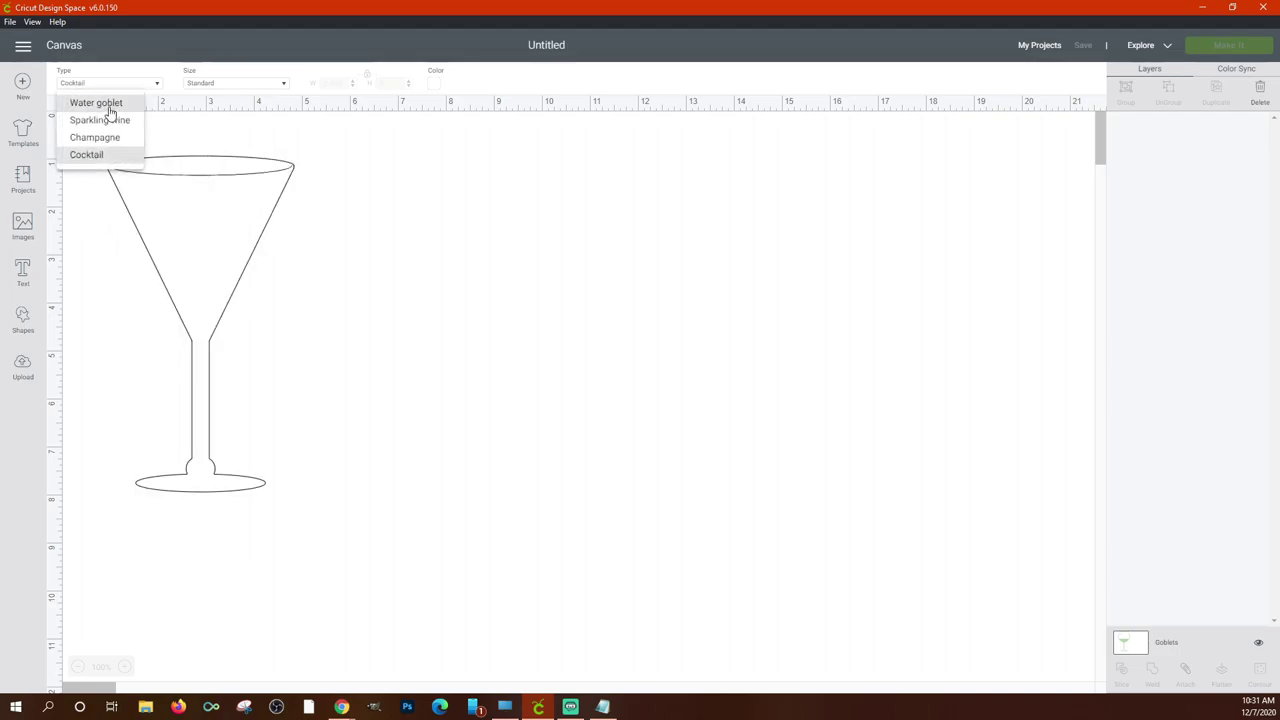
click(107, 139)
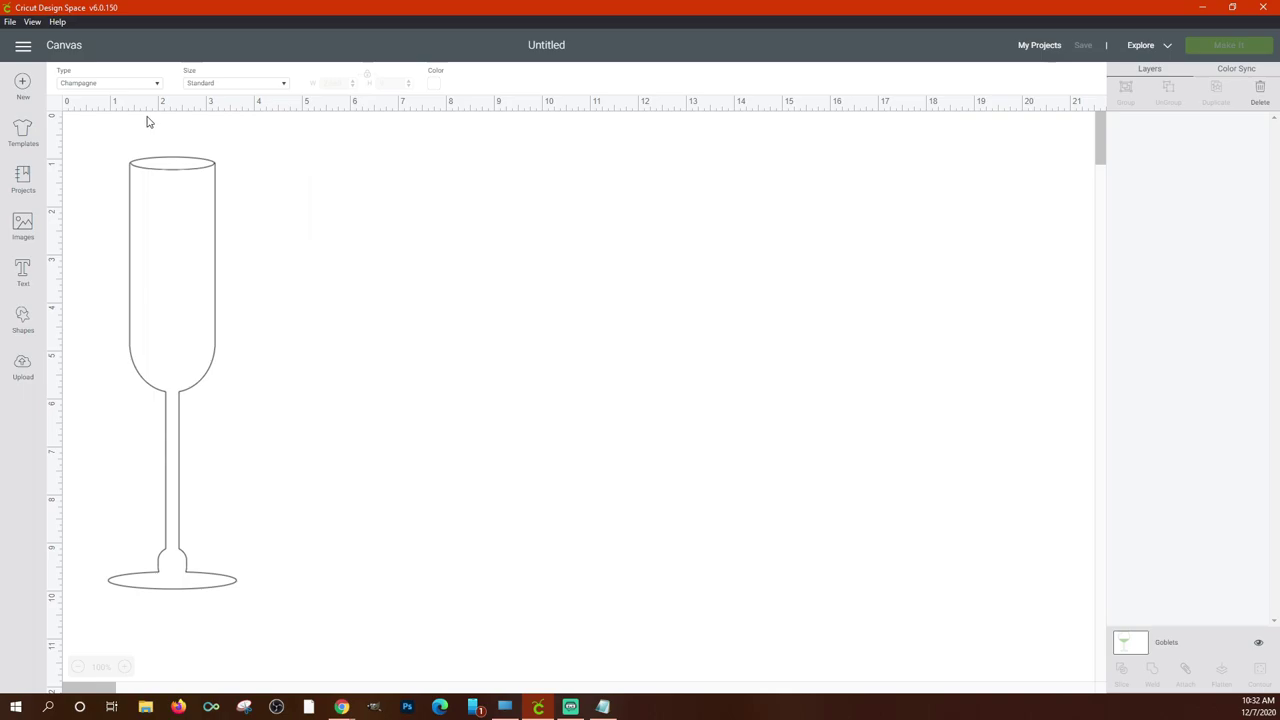
Deselect the champagne glass, reselect it from the Goblets layer, and switch its size to Custom.
click(162, 176)
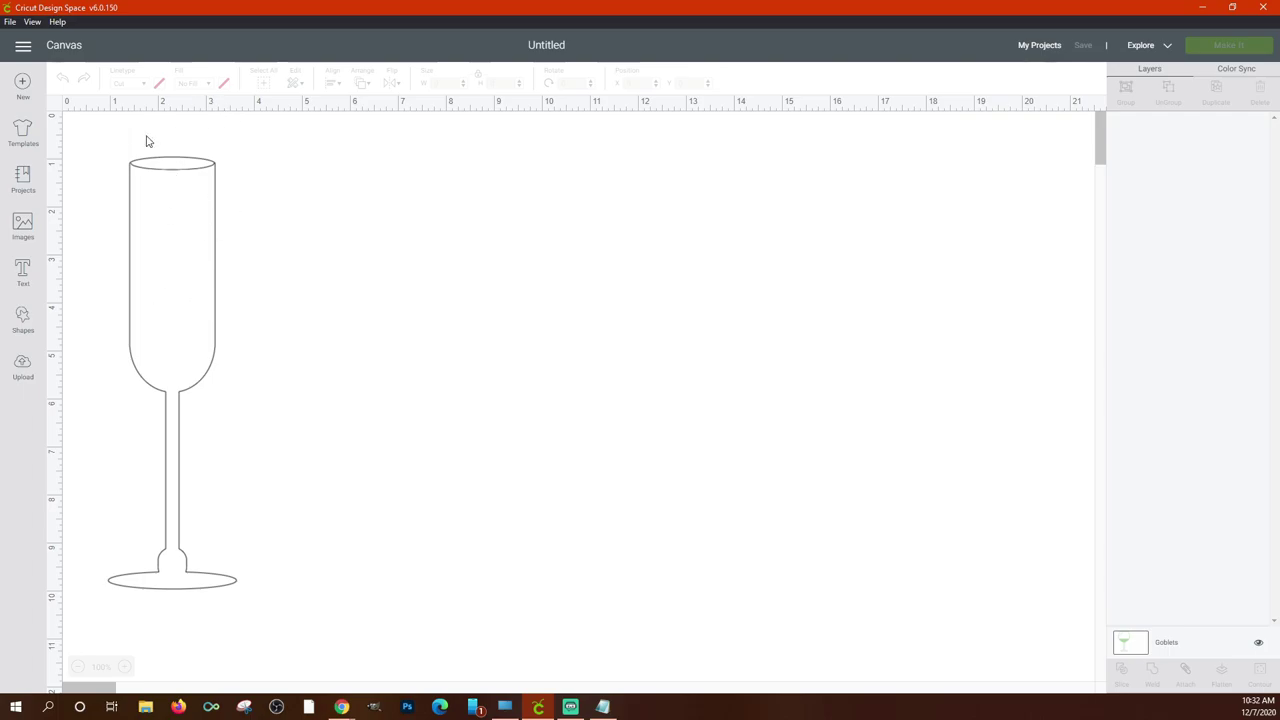
click(1137, 647)
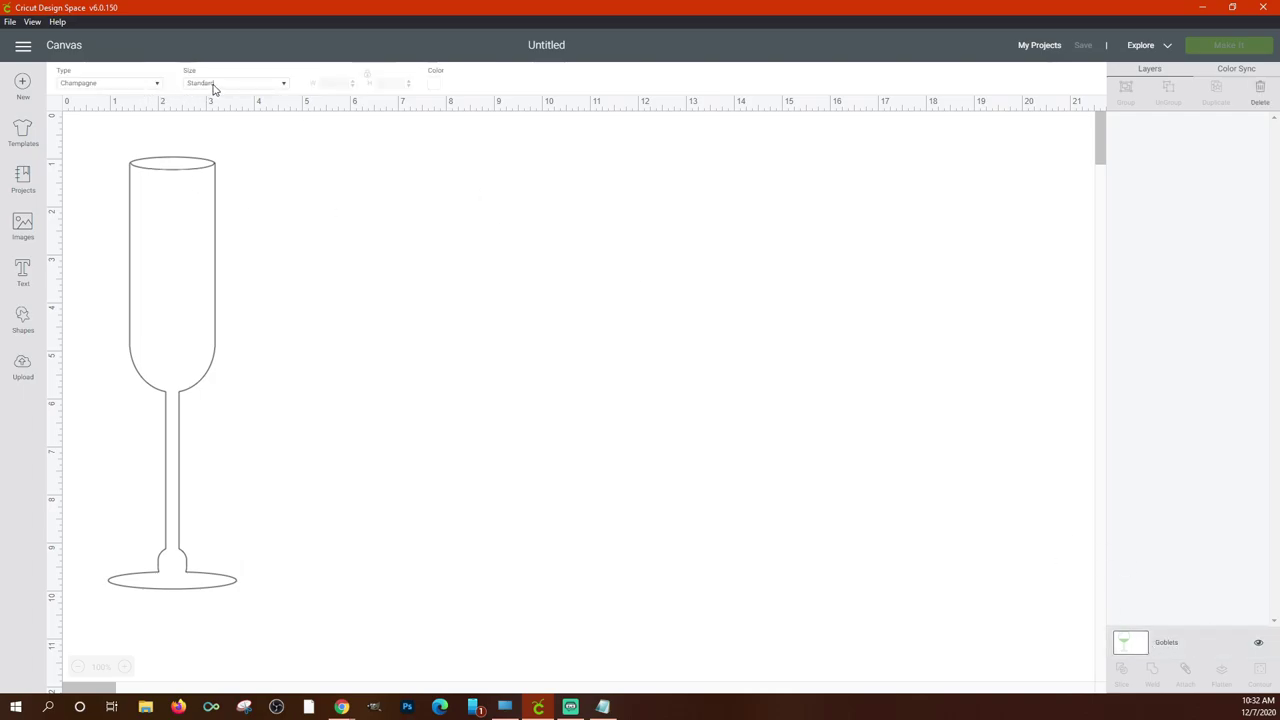
click(213, 84)
click(214, 104)
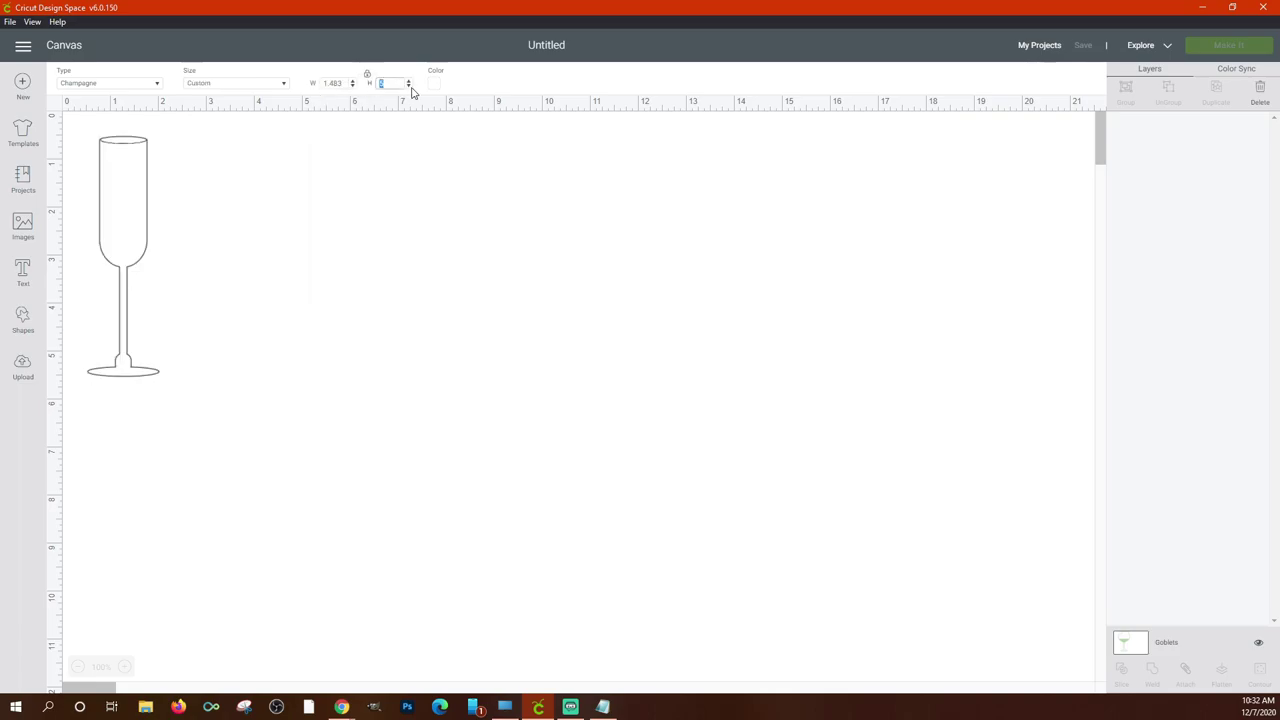
Set the champagne glass template's height to 6 and its width to 2.5, without keeping the proportions.
text(6)
key(Return)
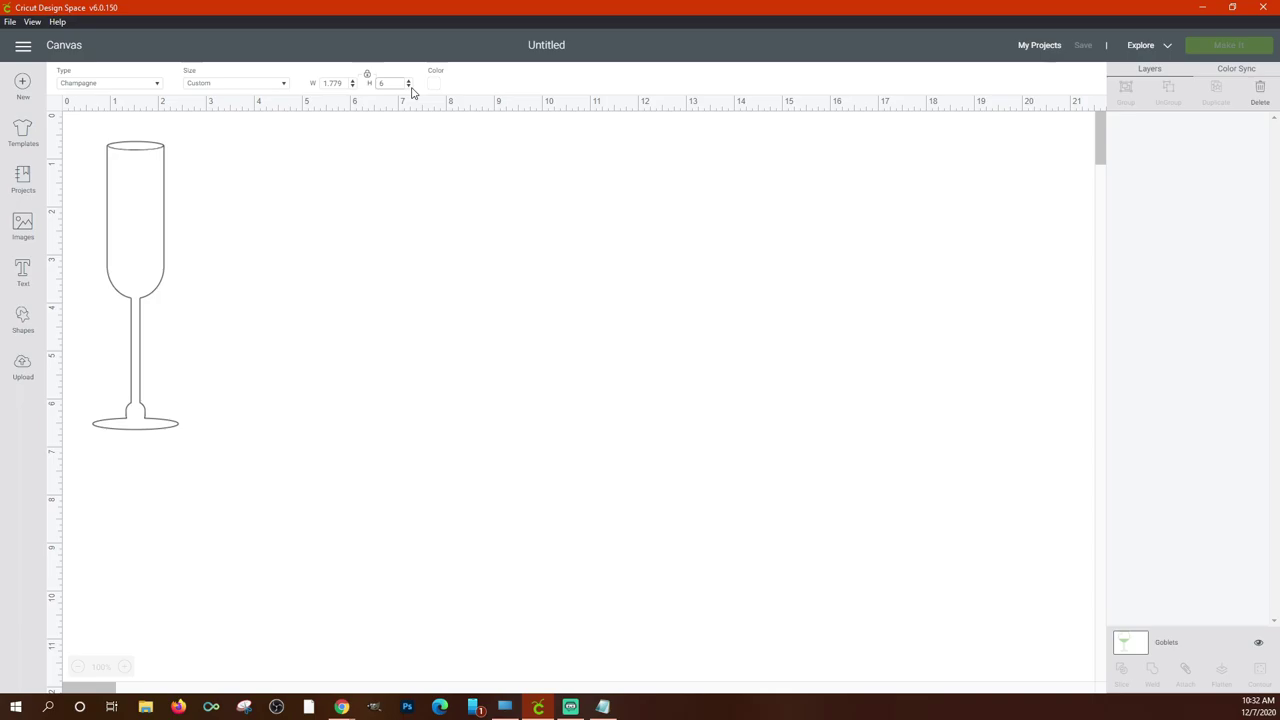
double_click(340, 84)
text(2.5)
key(Return)
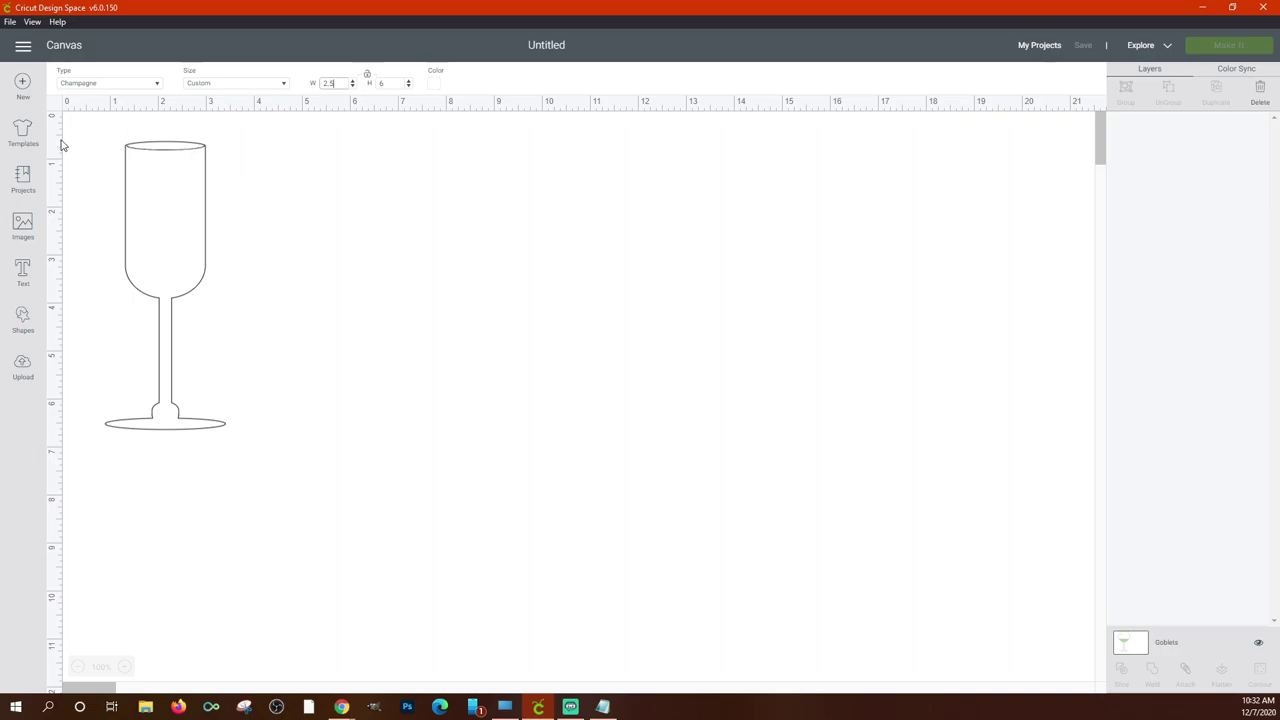
Reopen the template library and browse the full range of templates down to the drinking glasses row.
click(23, 130)
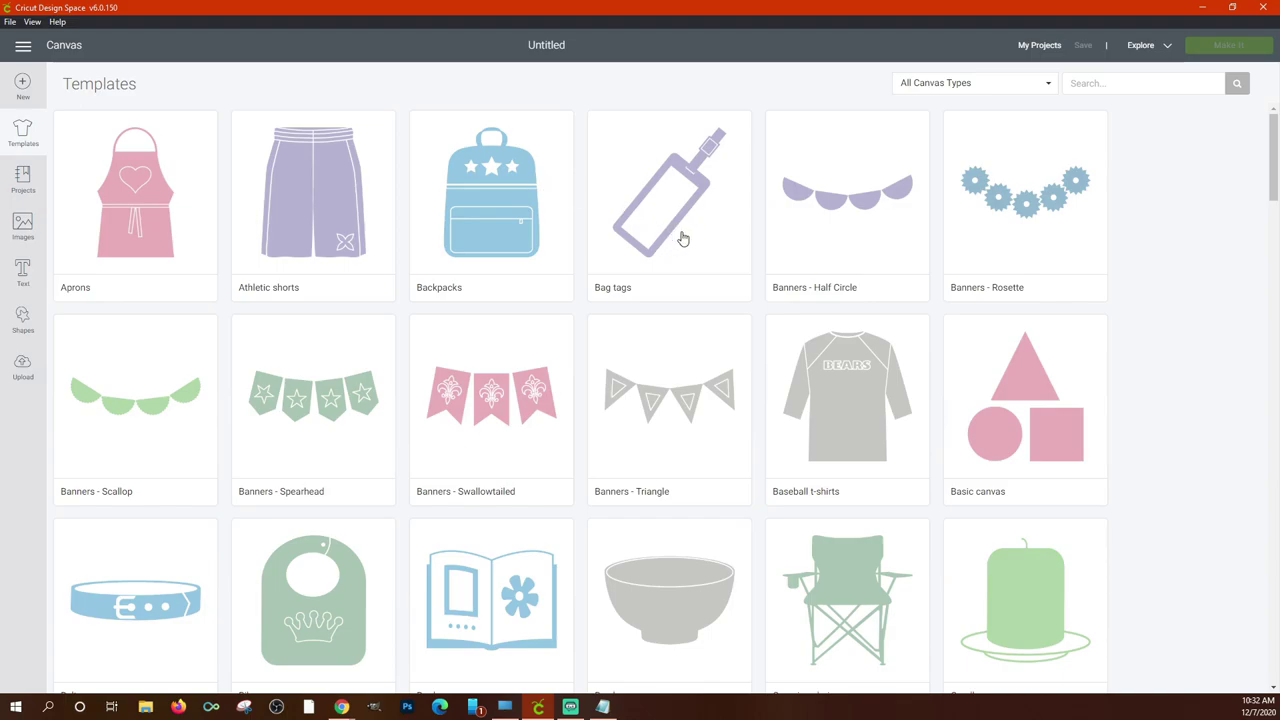
scroll(756, 280, down, 5)
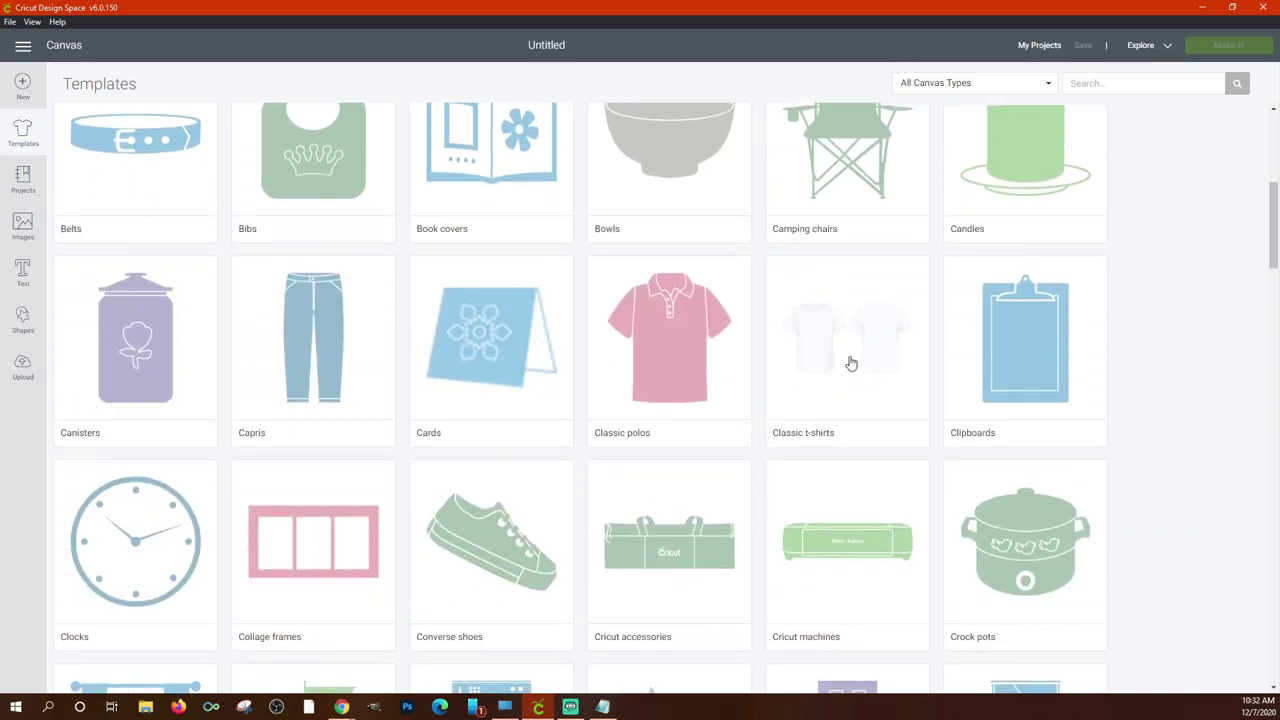
scroll(865, 355, up, 1)
scroll(930, 400, up, 3)
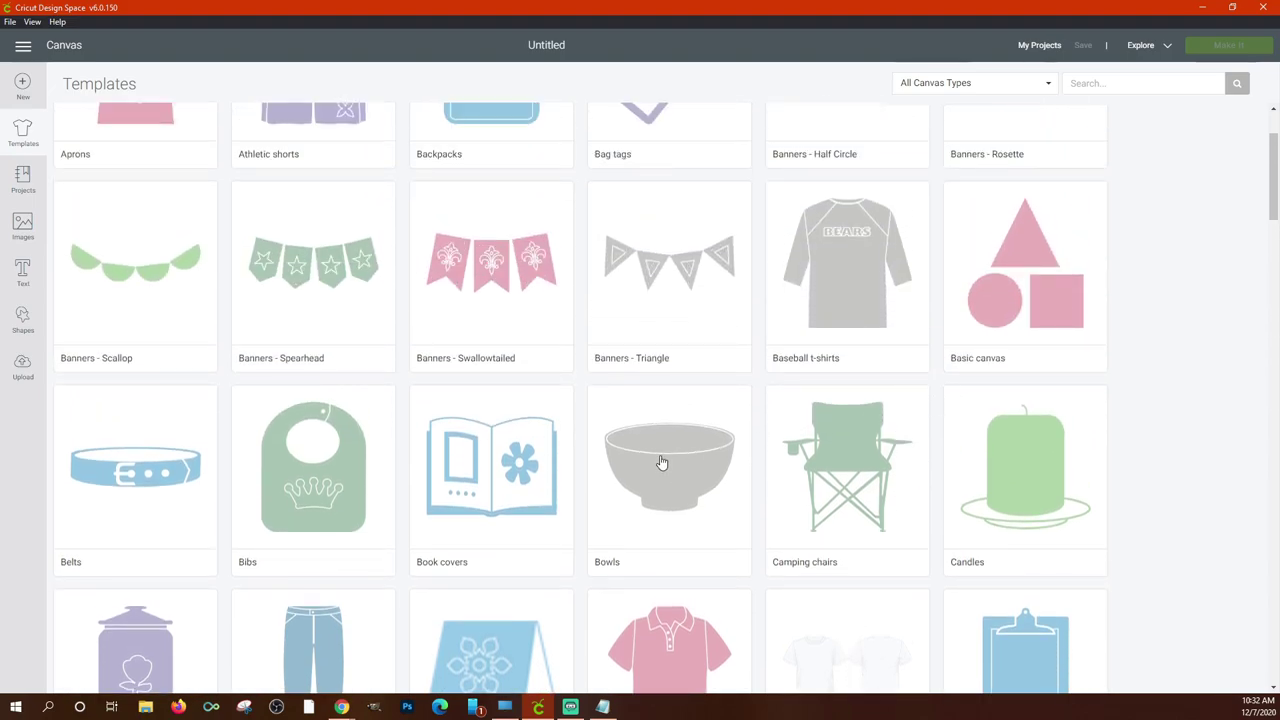
scroll(642, 439, up, 1)
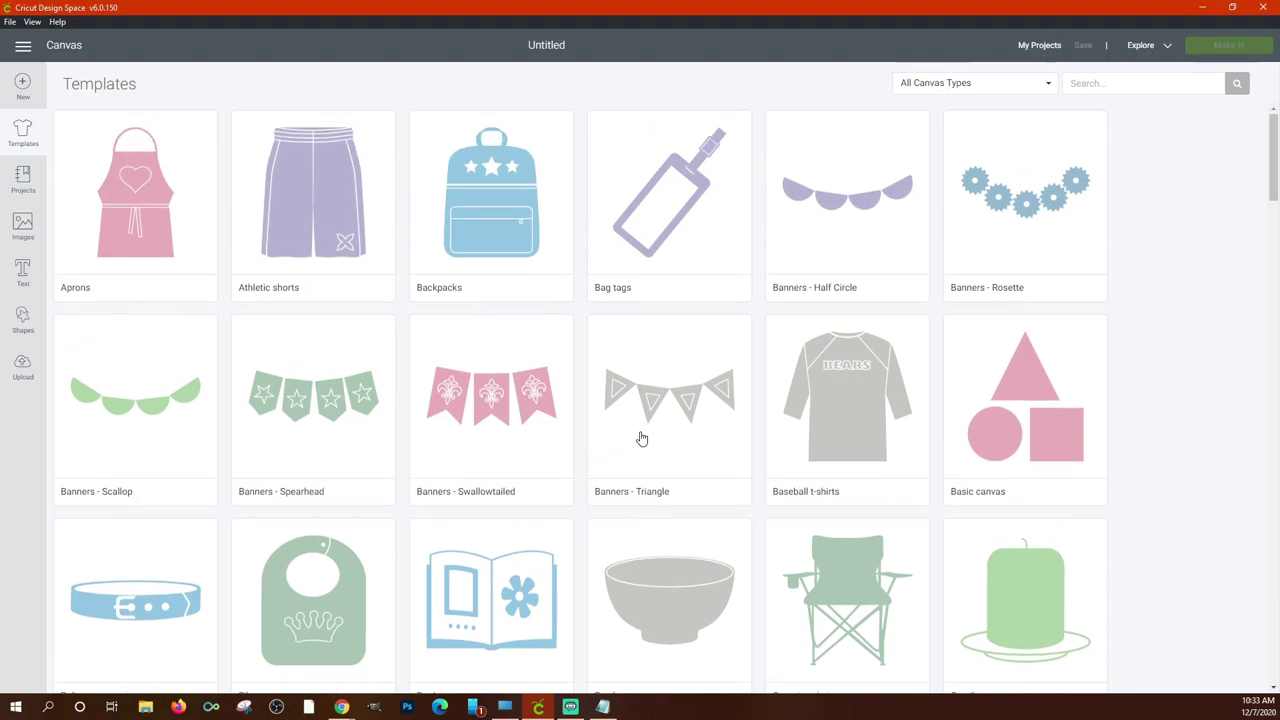
scroll(1090, 368, down, 3)
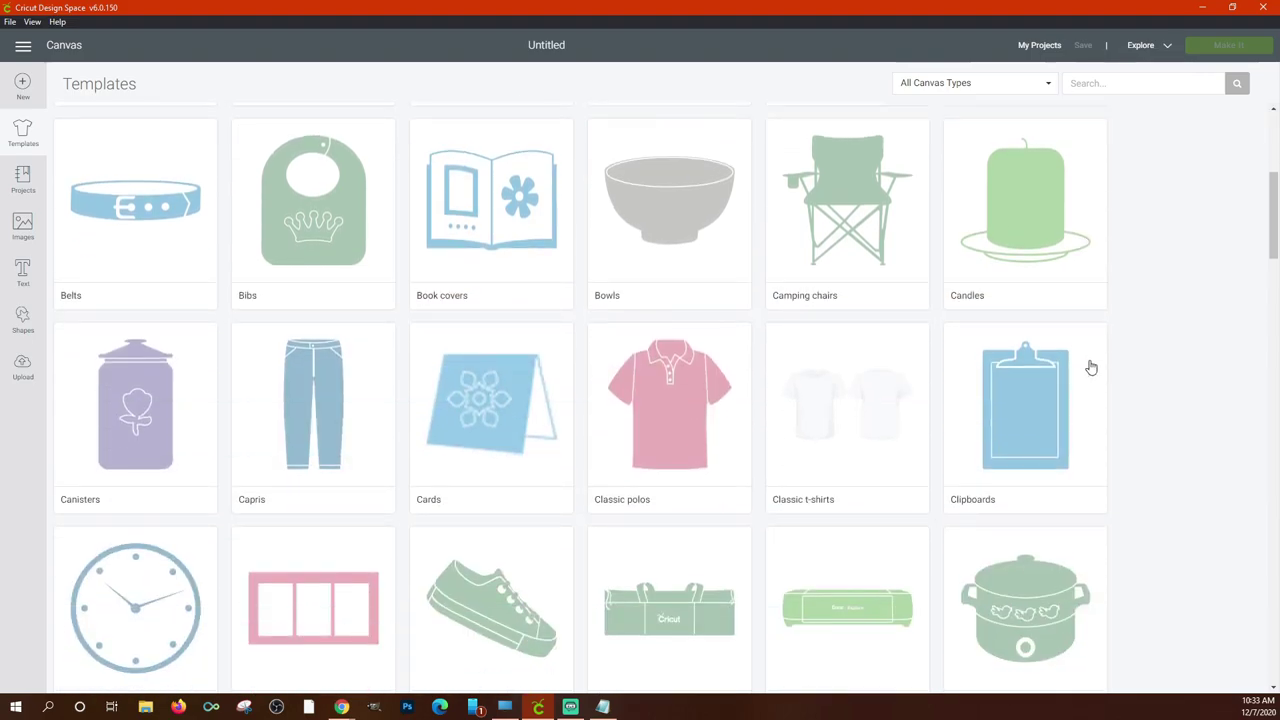
scroll(1090, 368, down, 2)
scroll(1090, 371, down, 1)
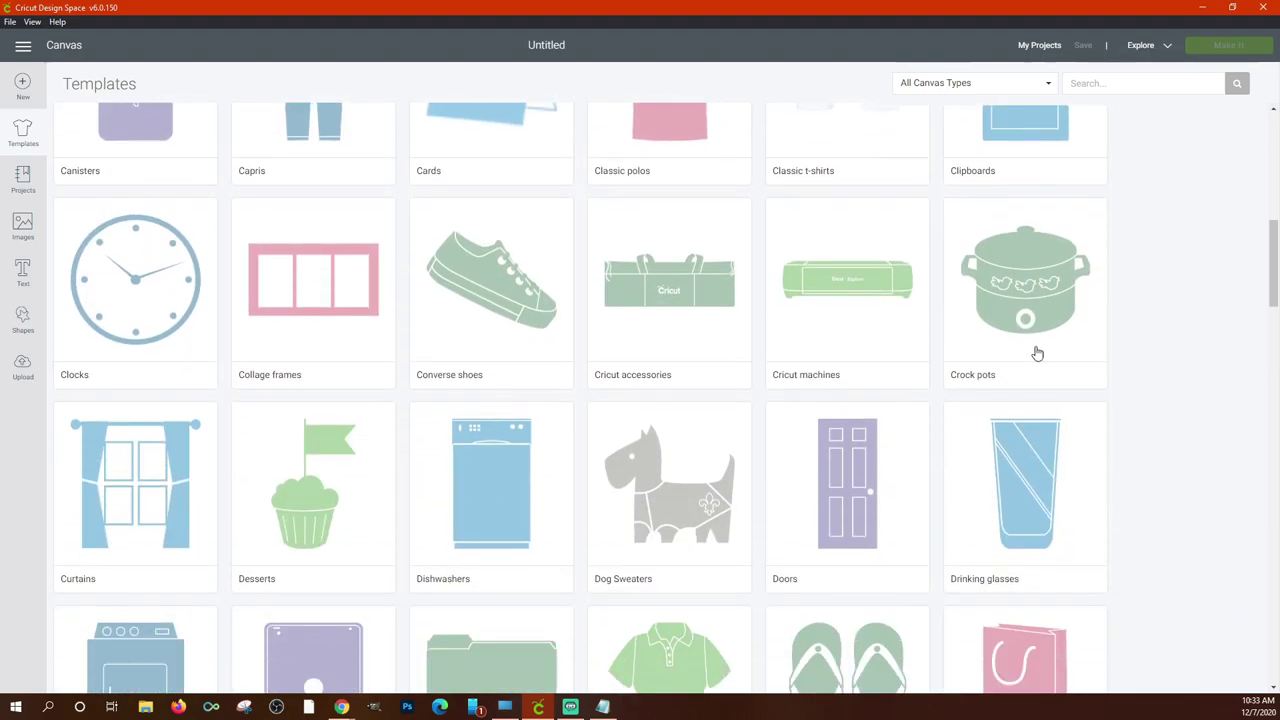
Find the Kitchen Mixers template in the template library and place it on the canvas.
click(855, 283)
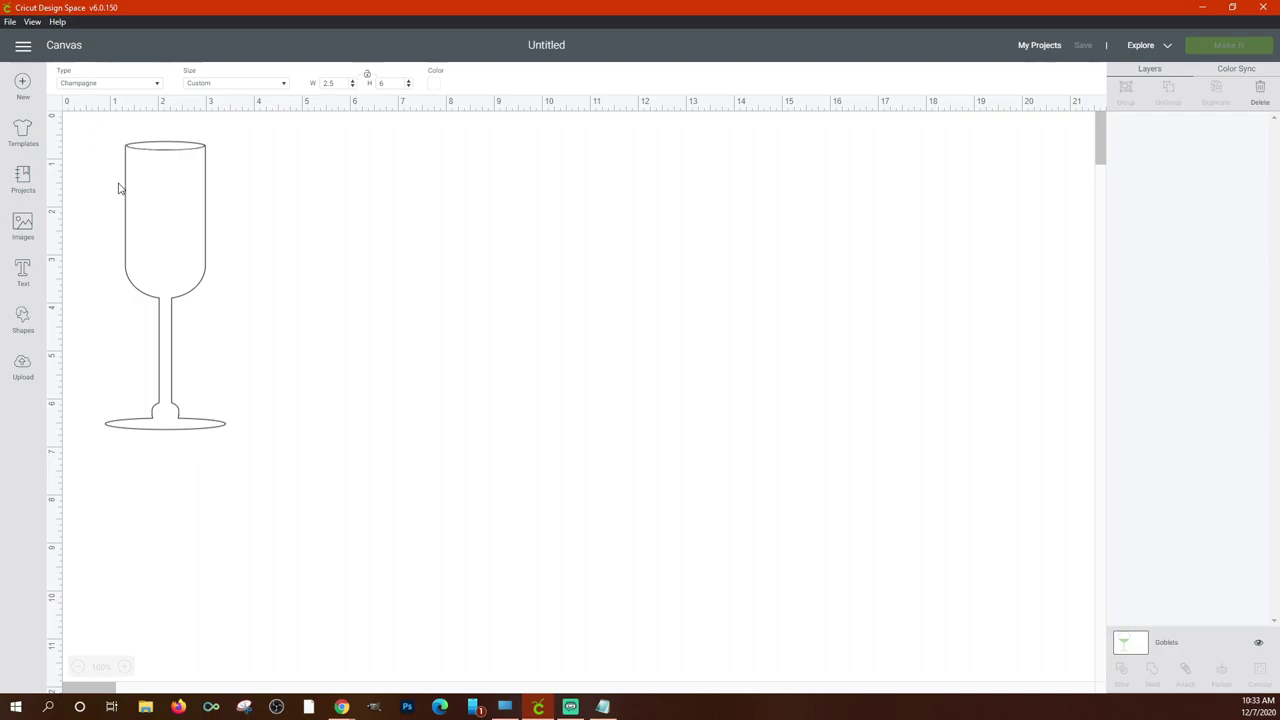
click(154, 197)
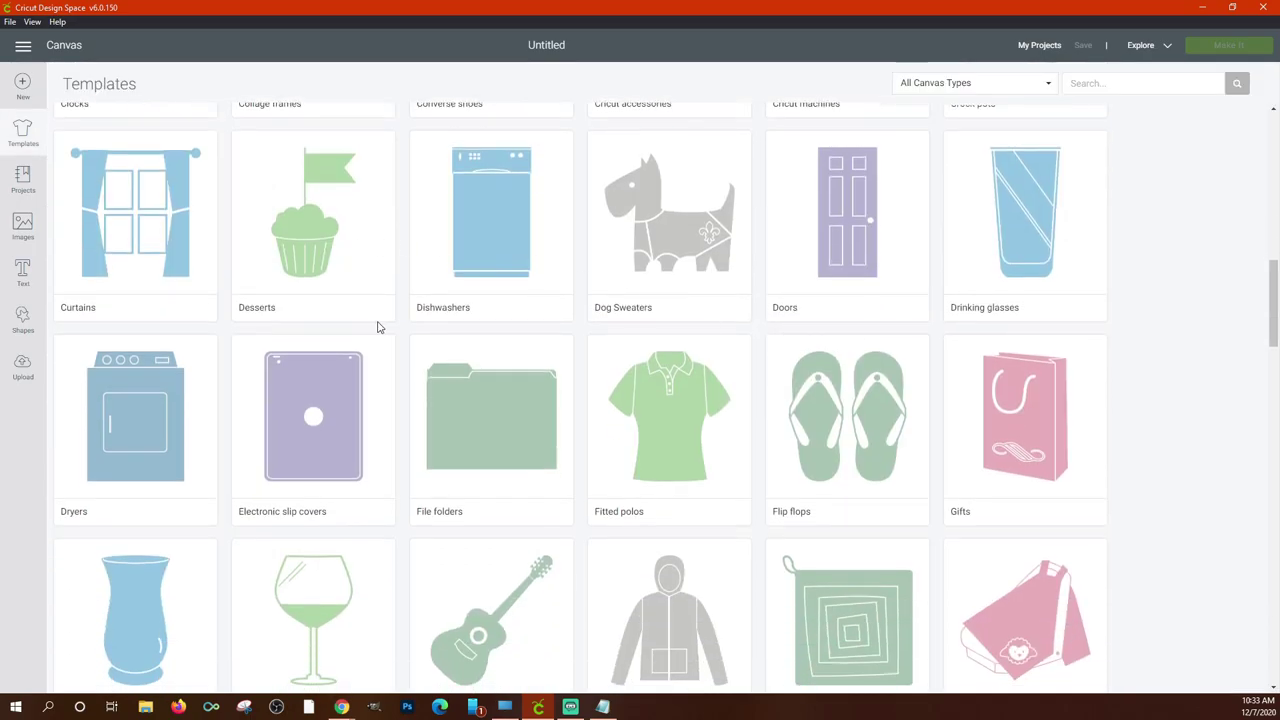
scroll(562, 320, down, 2)
scroll(565, 330, down, 4)
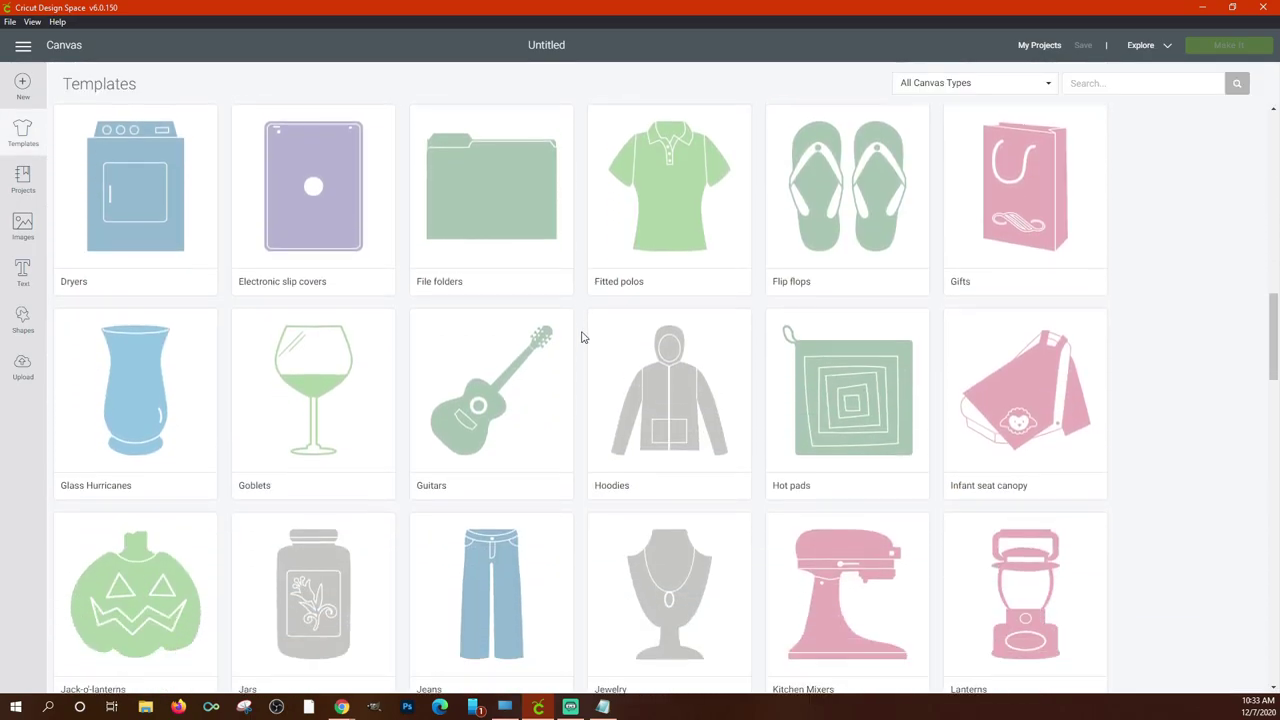
click(851, 375)
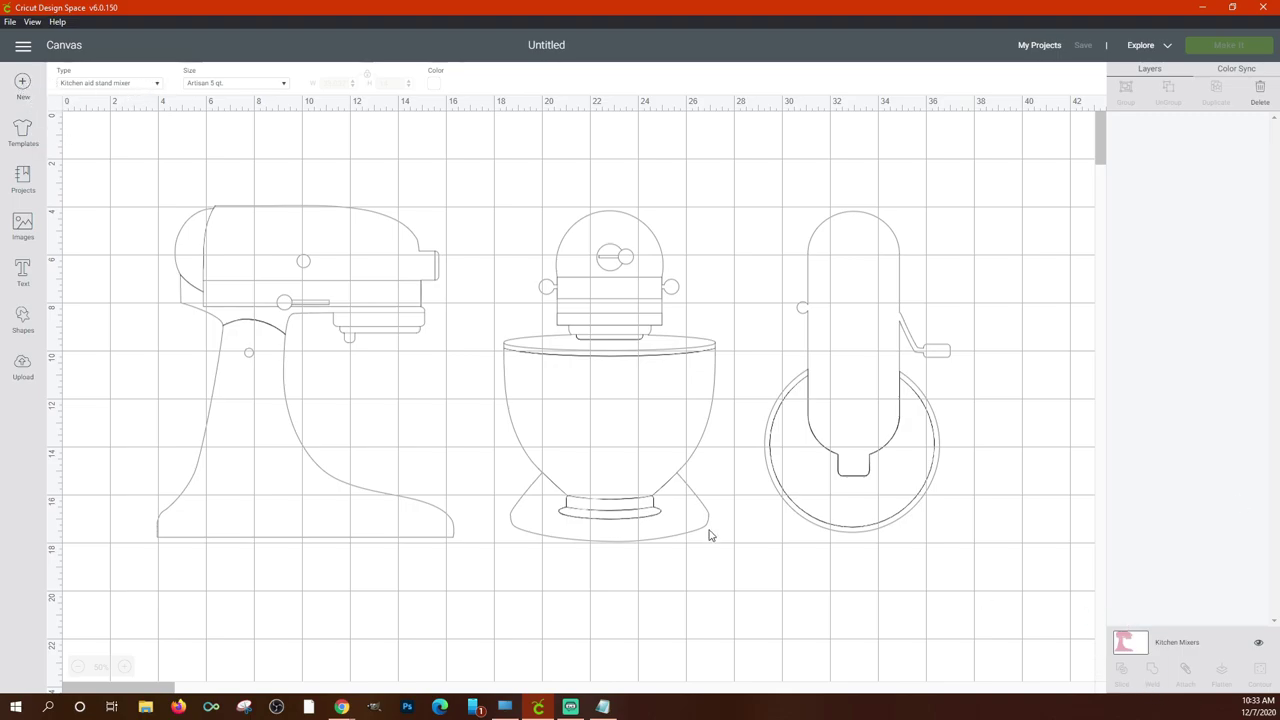
Hide the Kitchen Mixers template and switch the canvas to the full grid.
click(1259, 644)
click(51, 103)
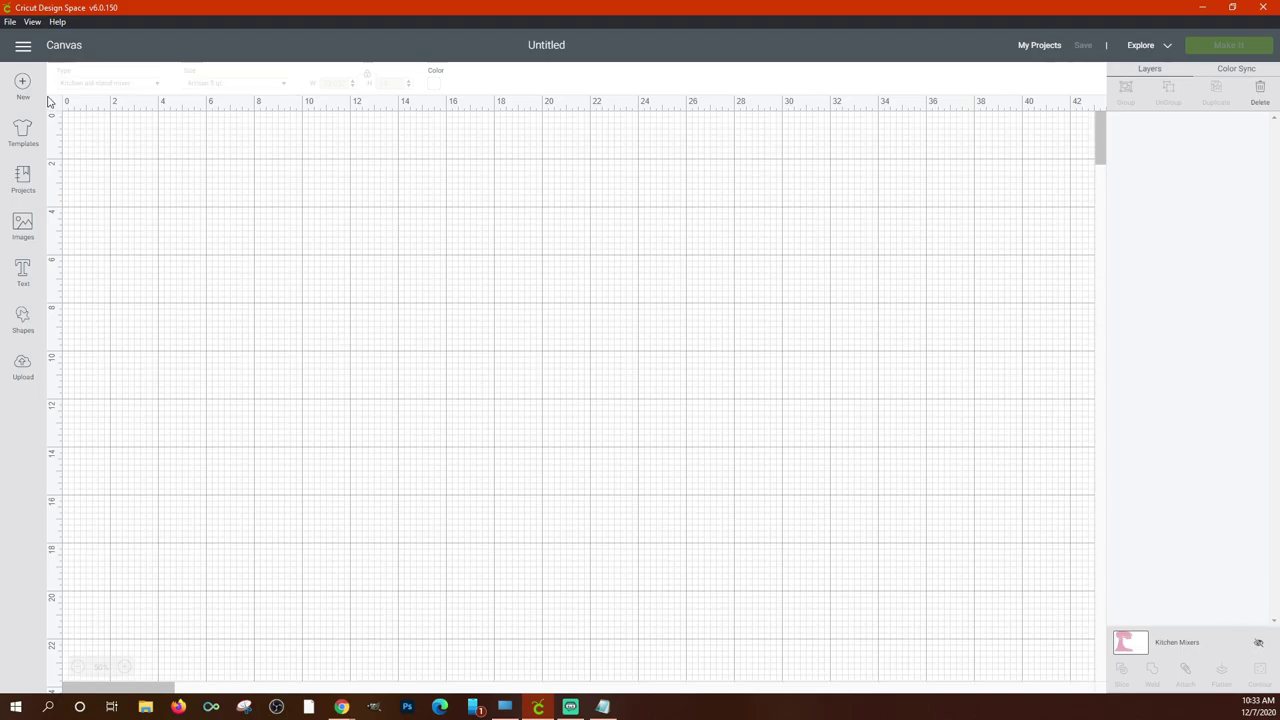
Turn off the canvas grid and open the ready-made projects library.
click(53, 110)
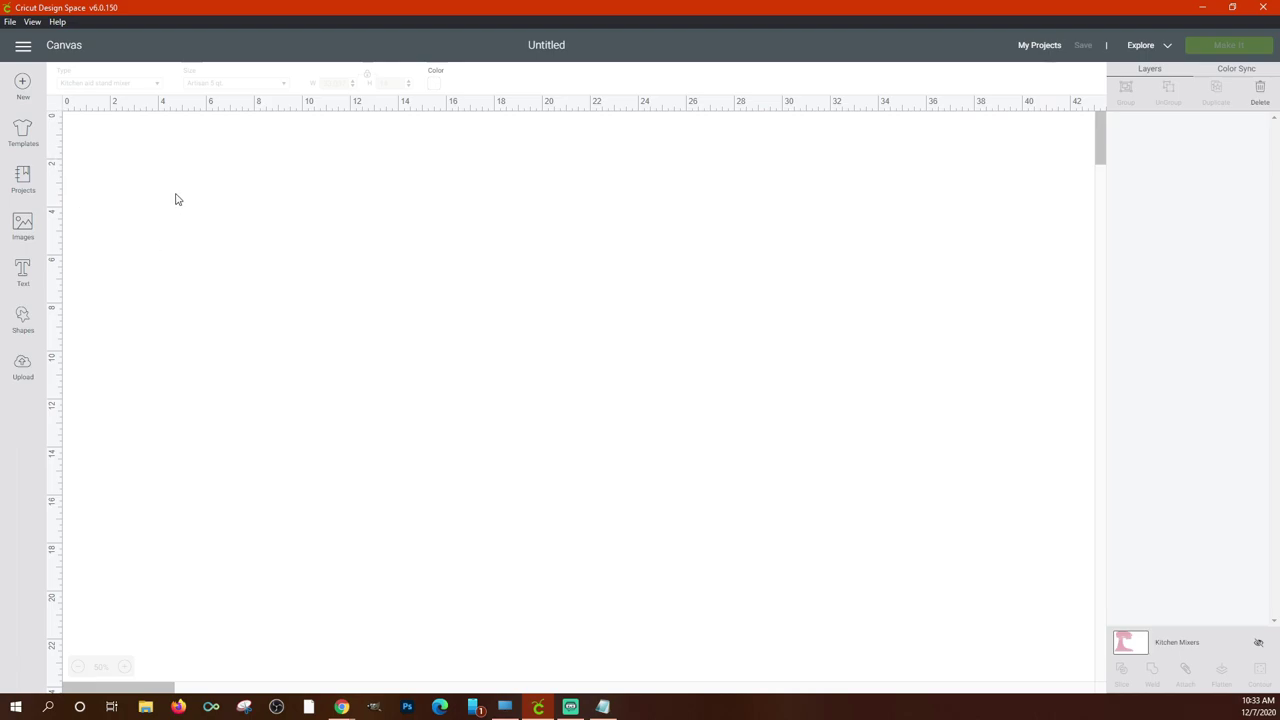
click(22, 178)
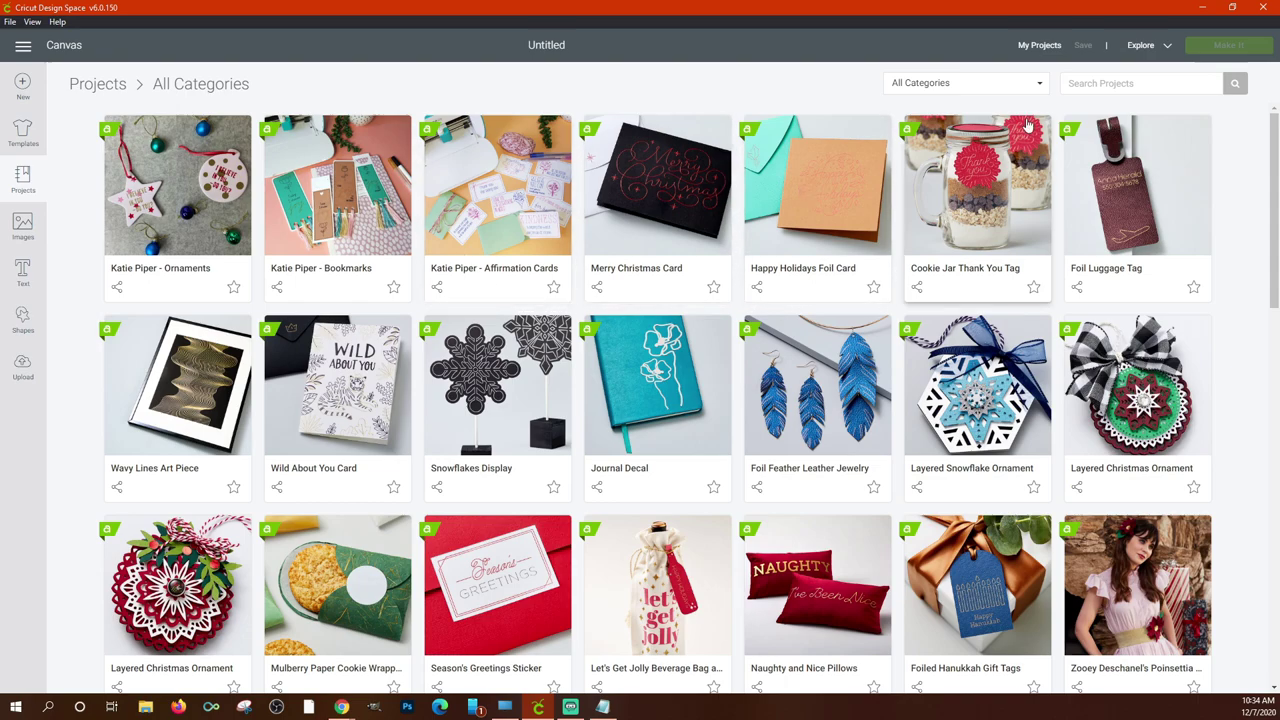
Filter the project library by My Projects and by My Favorites to view both collections.
click(976, 87)
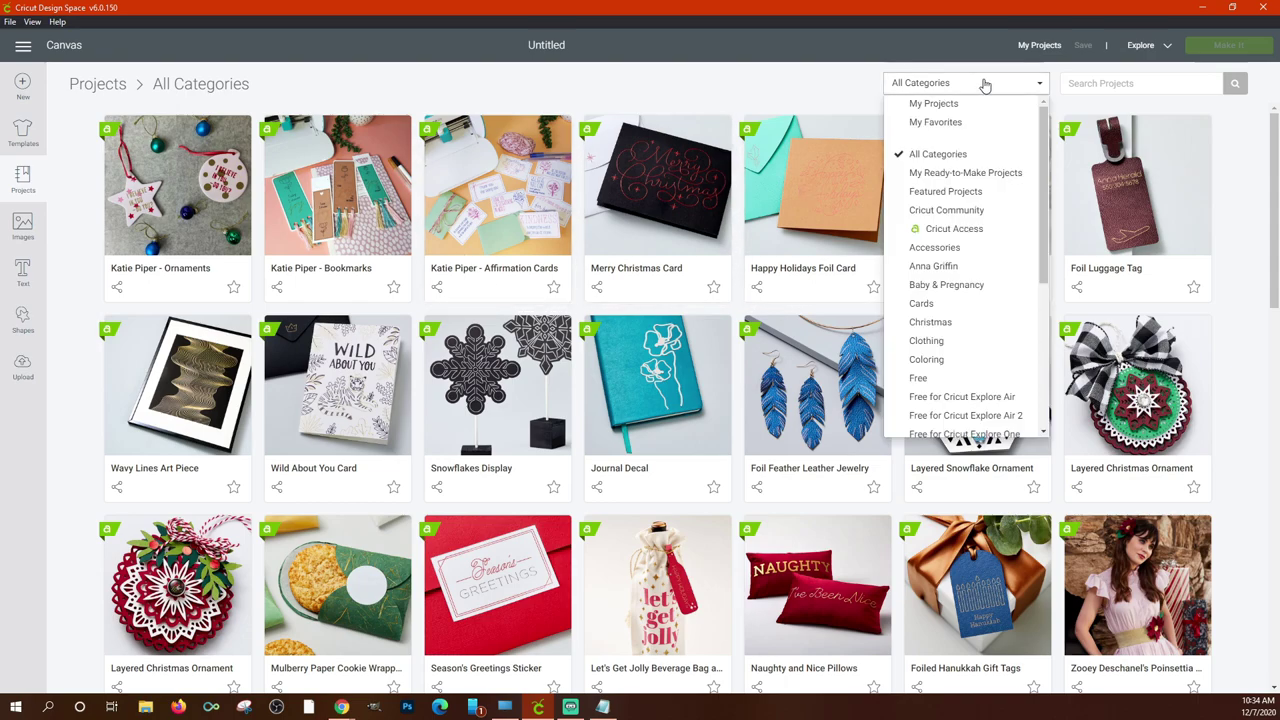
click(930, 105)
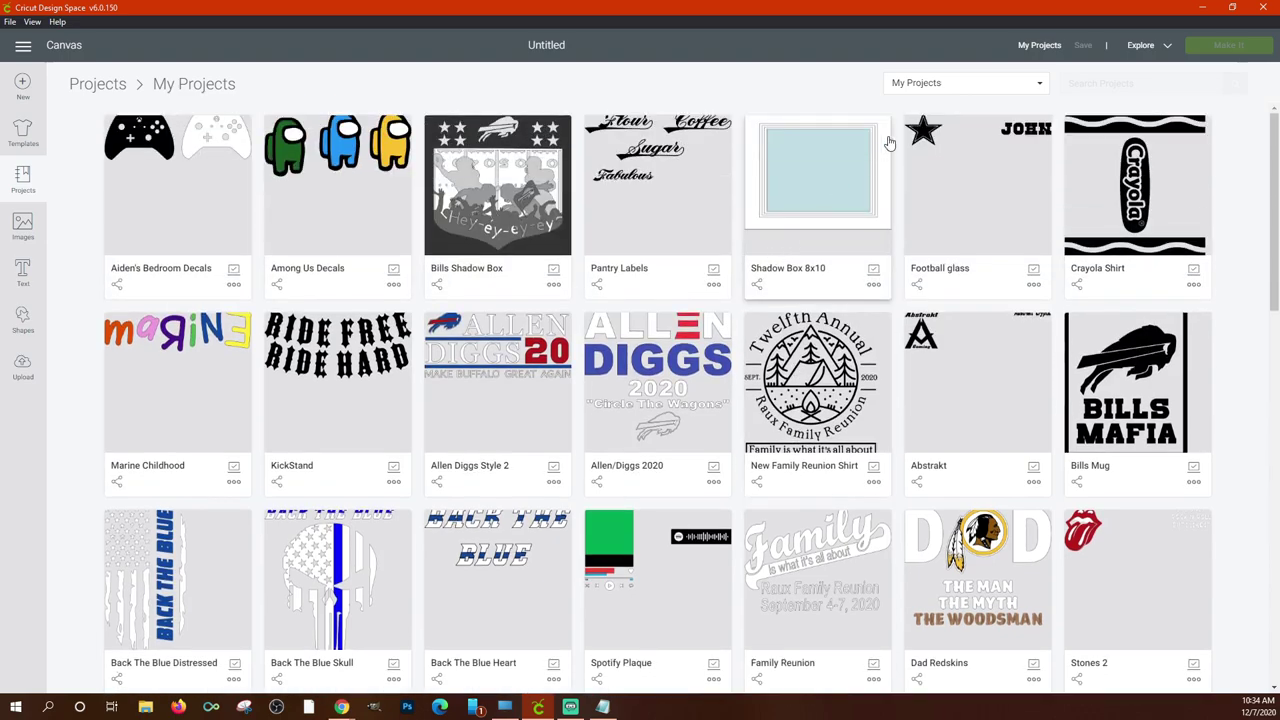
click(955, 86)
click(940, 124)
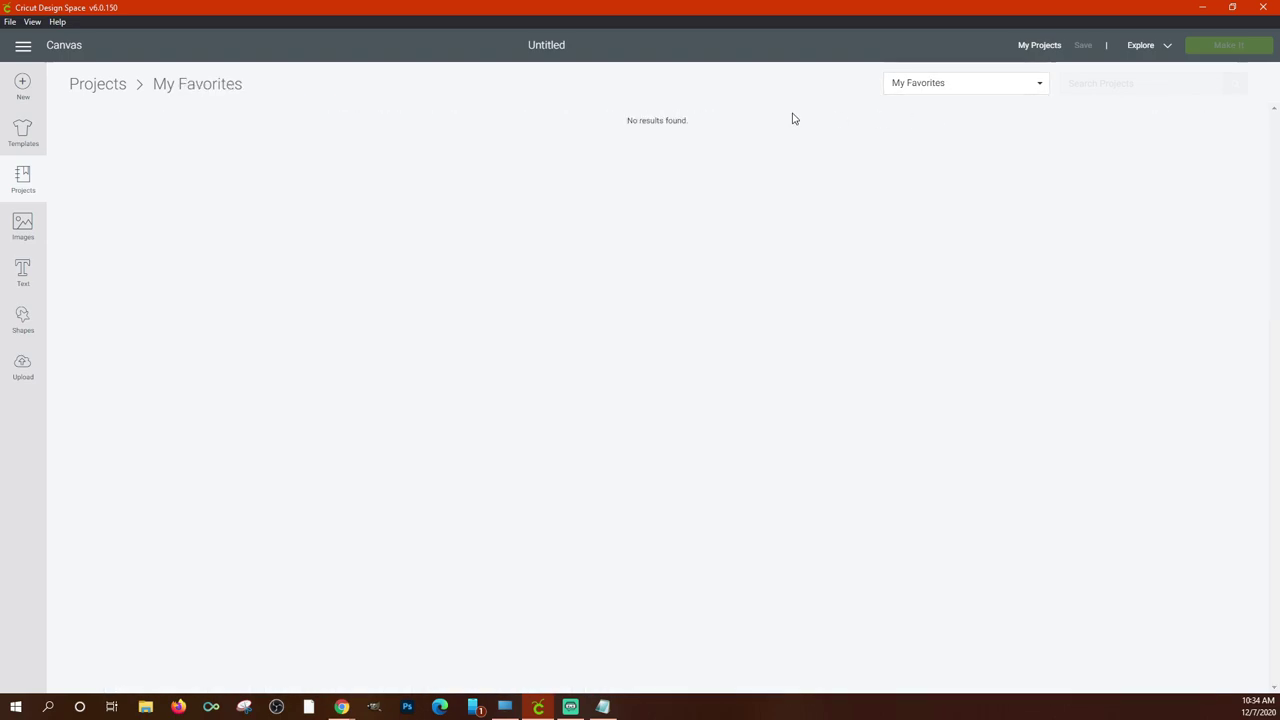
Mark the Katie Piper - Ornaments project from All Categories as a favorite and view it under My Favorites.
click(978, 90)
click(942, 155)
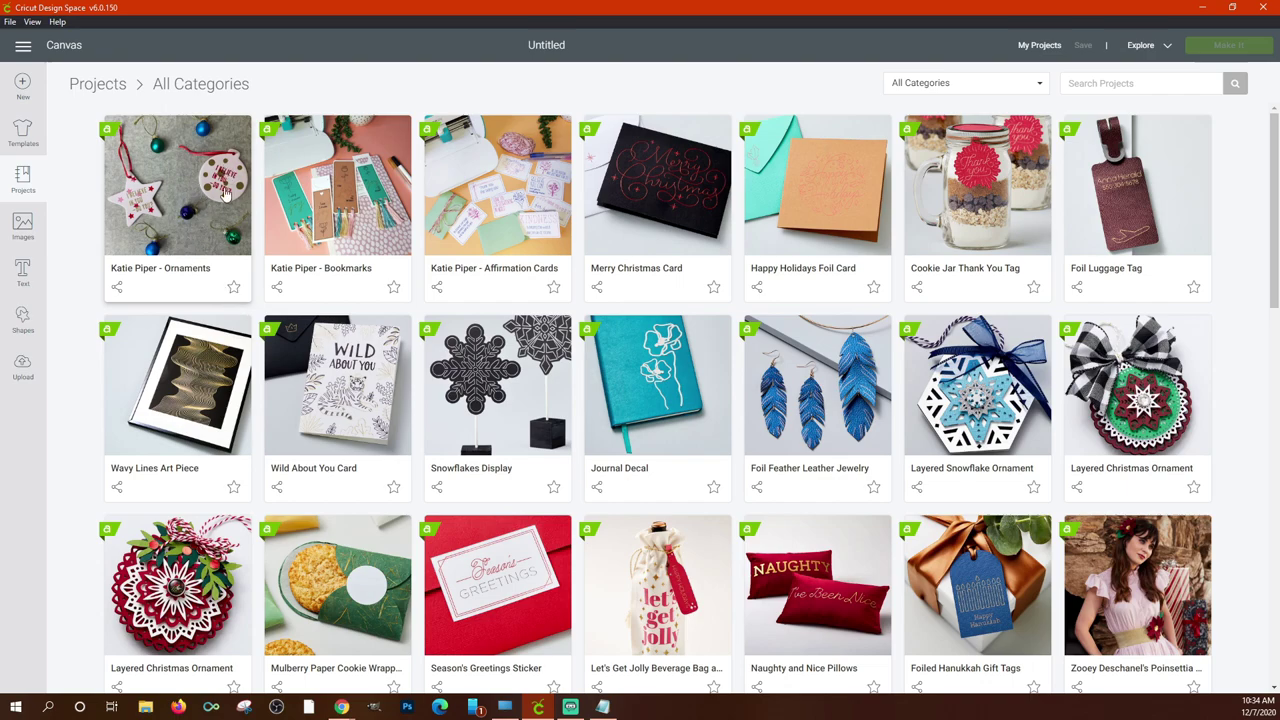
click(233, 288)
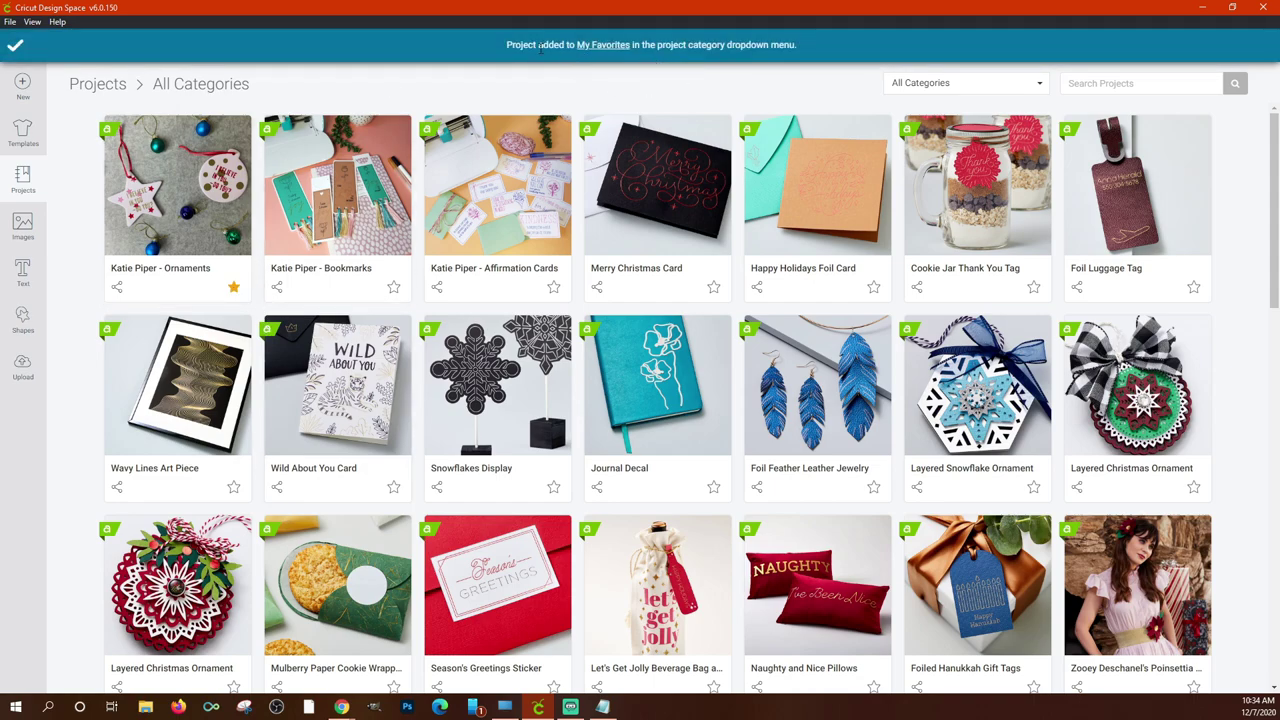
click(977, 83)
click(920, 123)
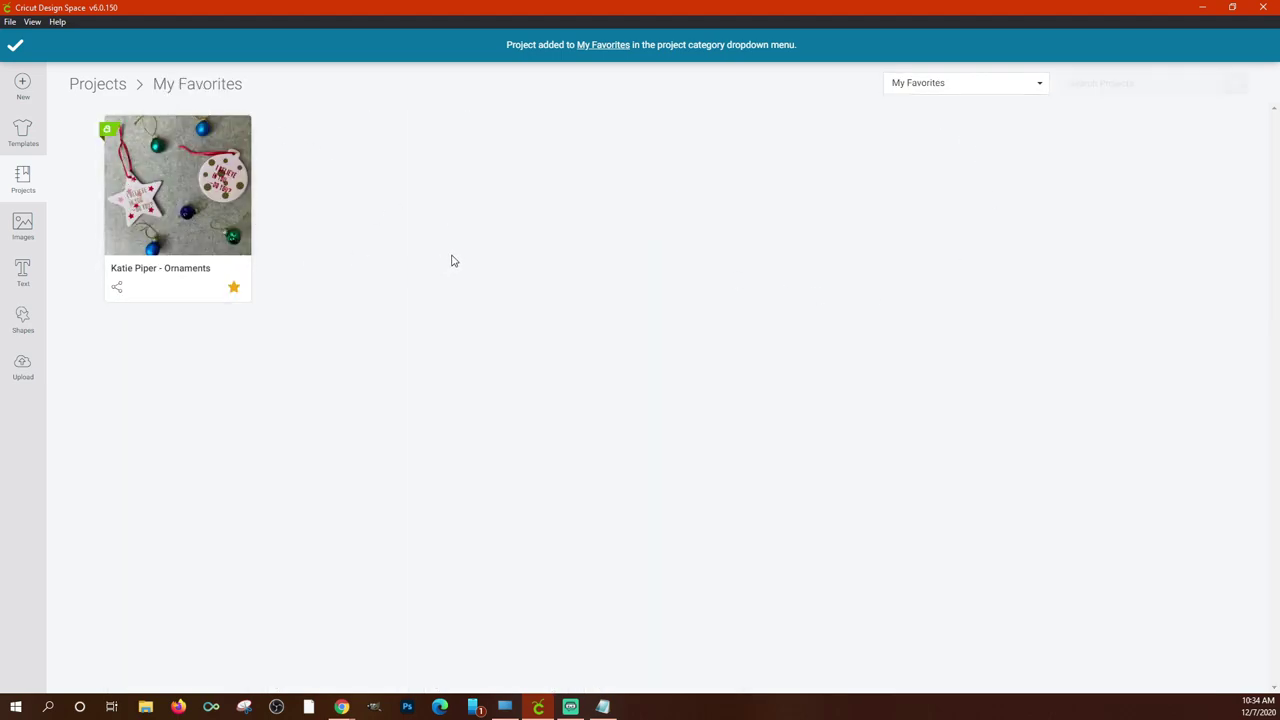
Remove the Katie Piper - Ornaments project from the favorites and reload the My Favorites category.
click(234, 289)
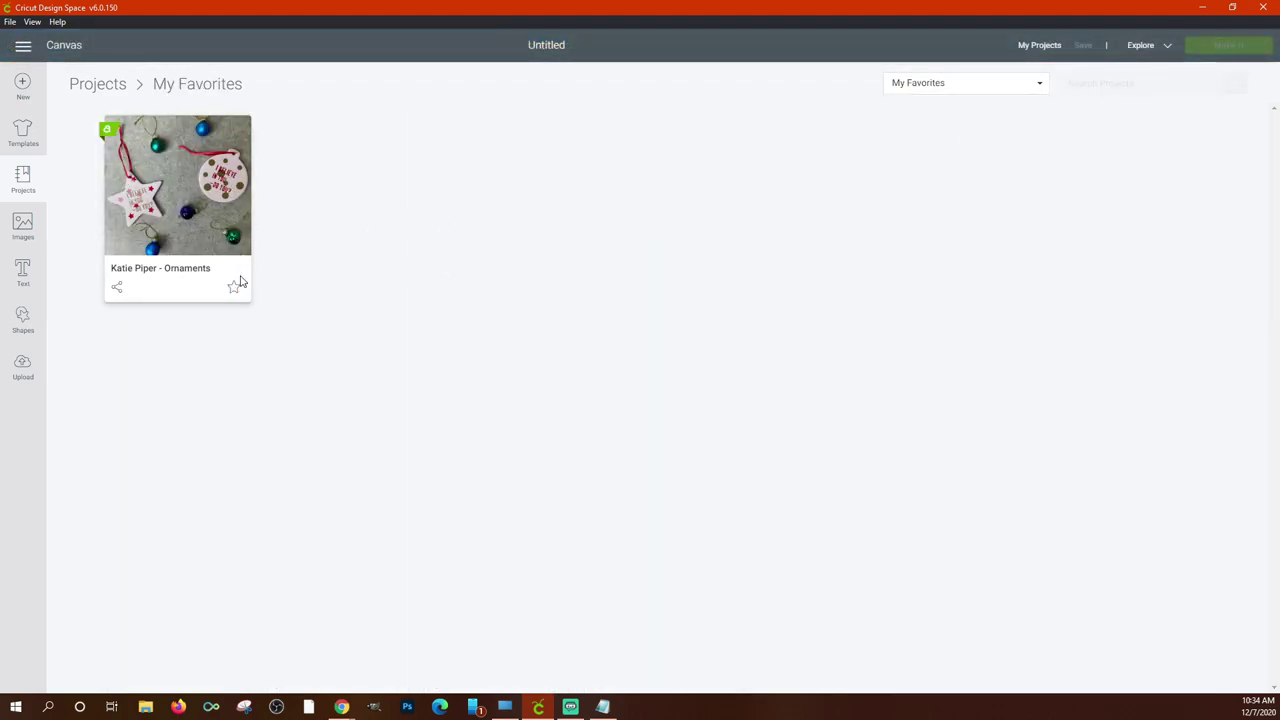
click(972, 90)
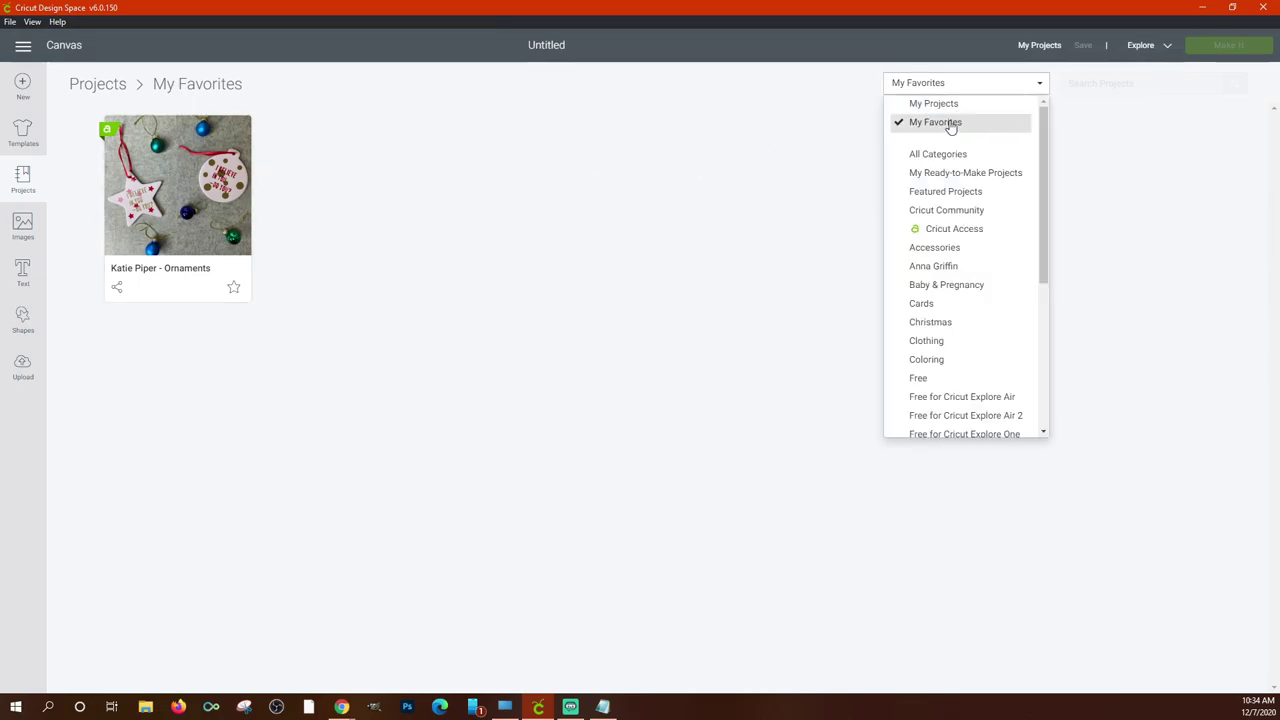
click(929, 104)
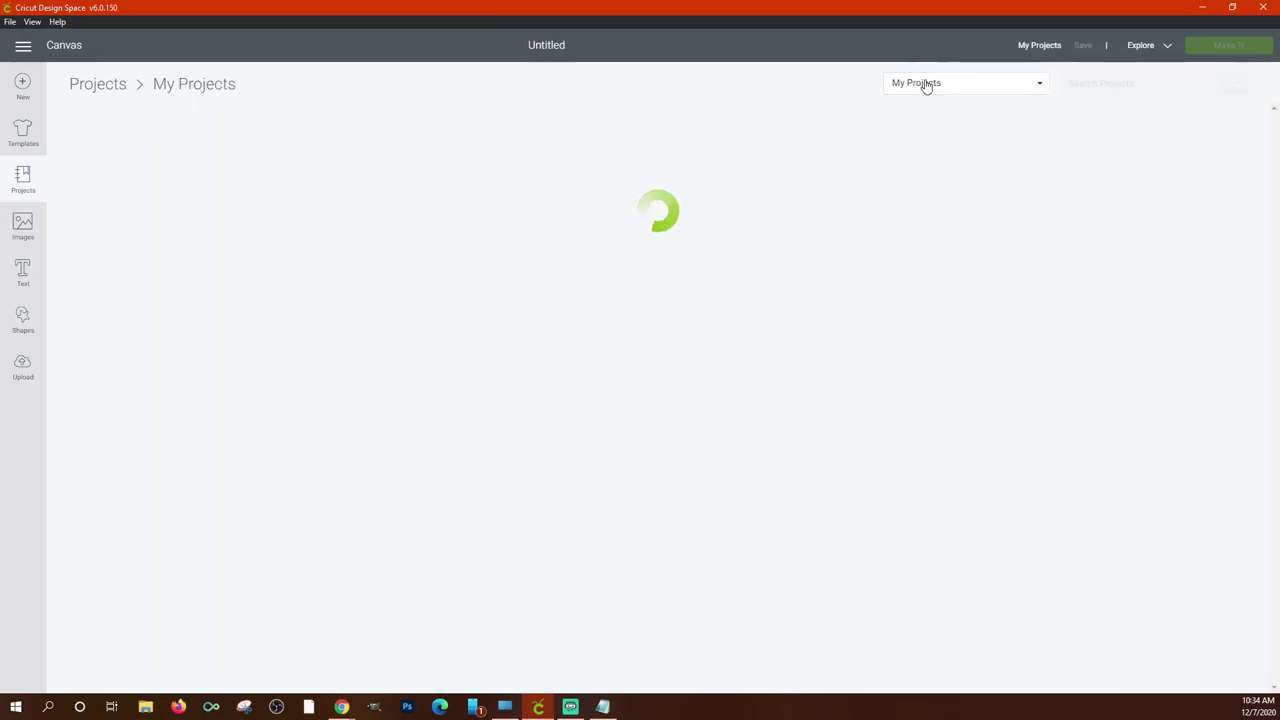
click(923, 86)
click(925, 122)
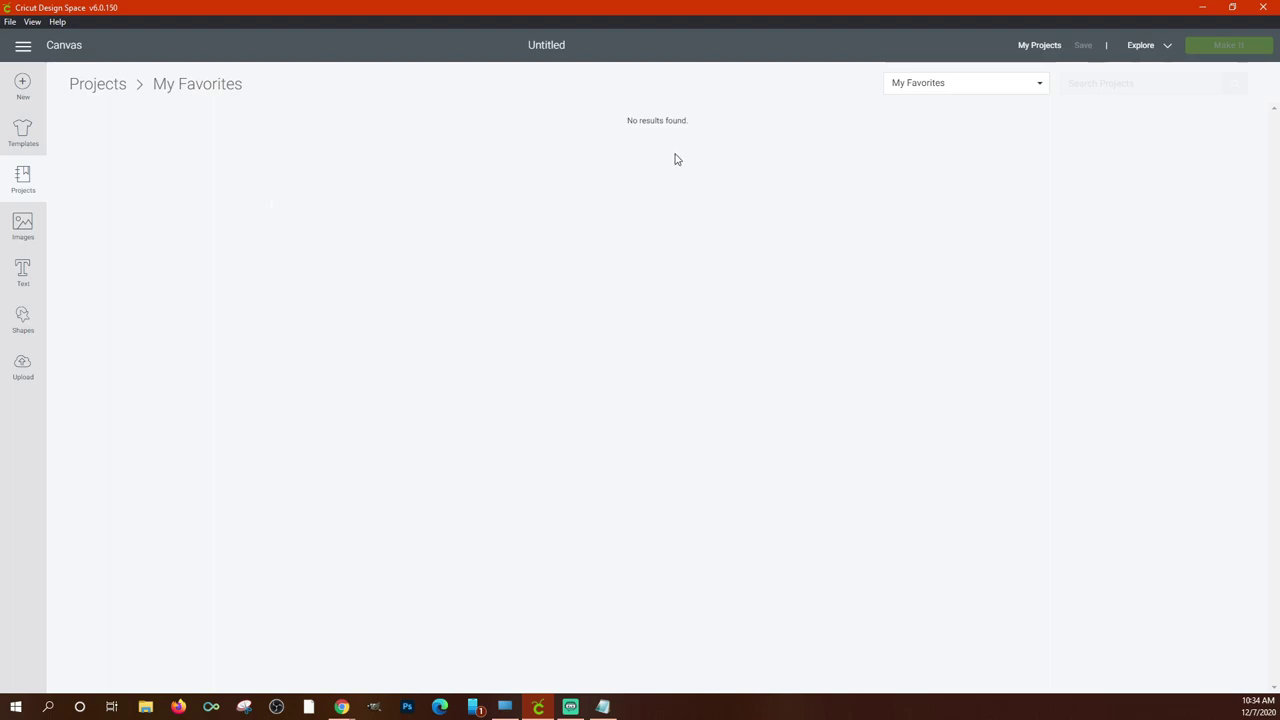
Return the project library to All Categories and look over the list of available categories.
click(922, 87)
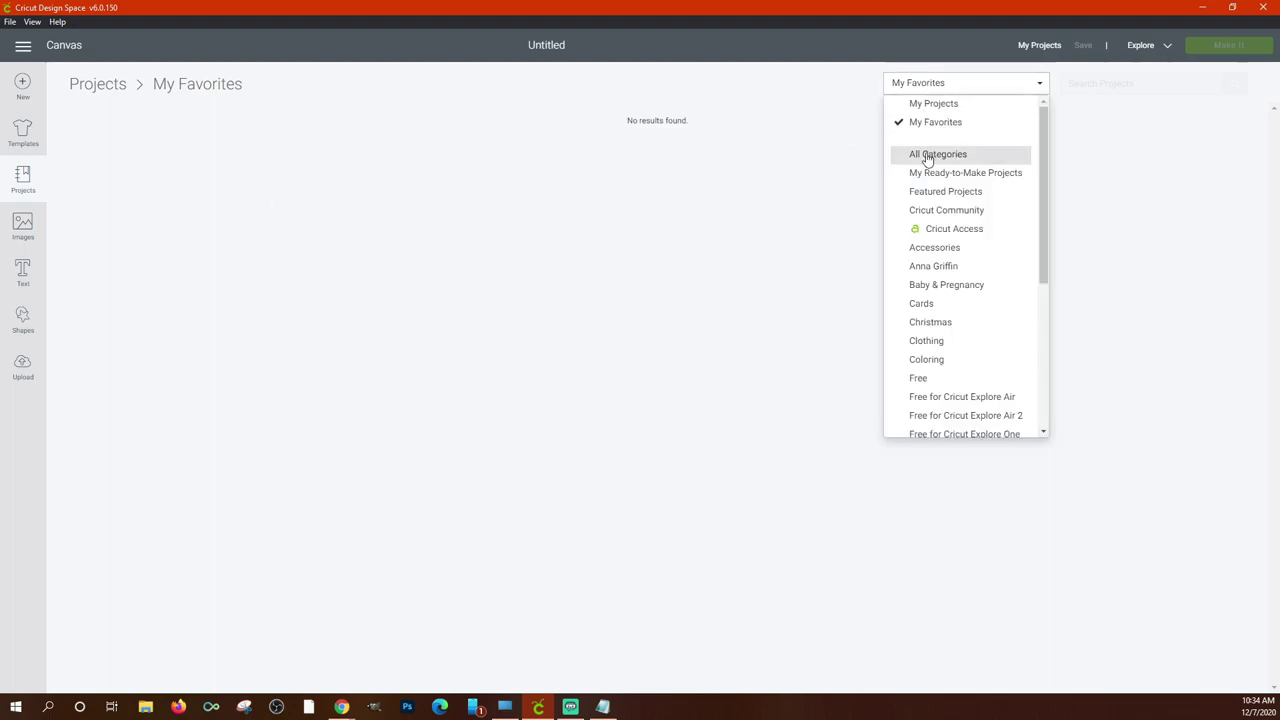
click(927, 157)
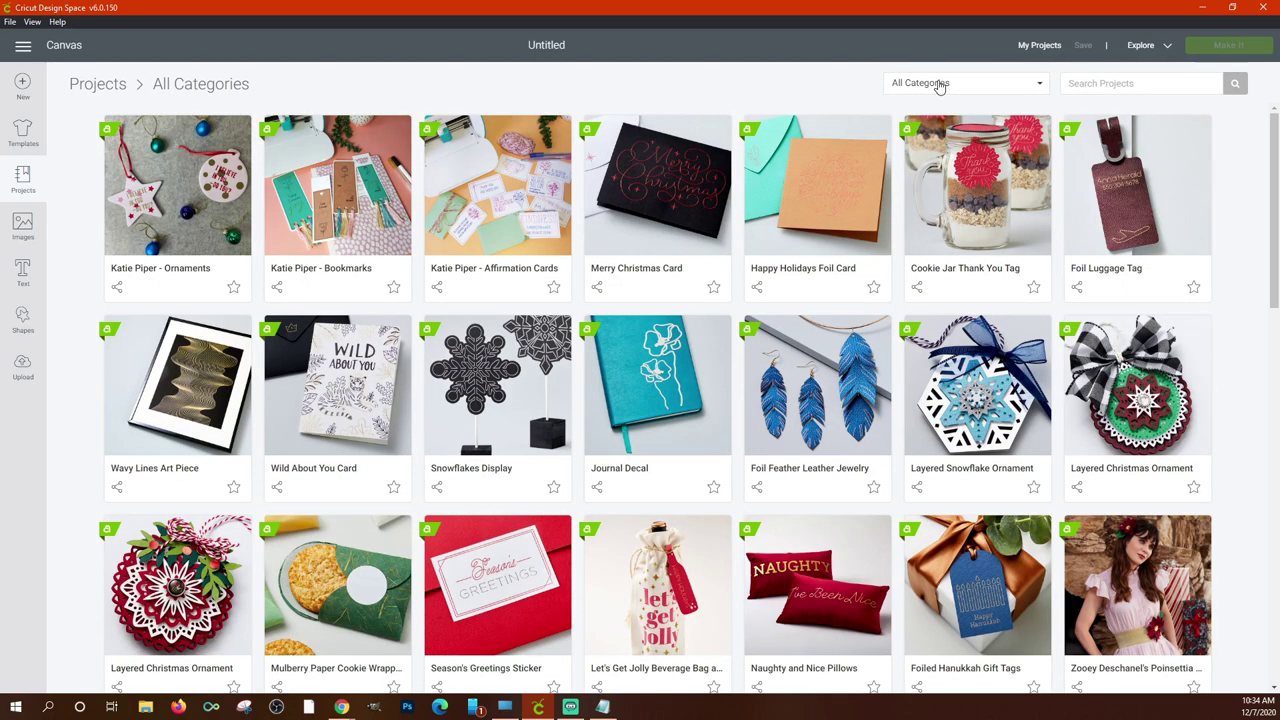
click(939, 86)
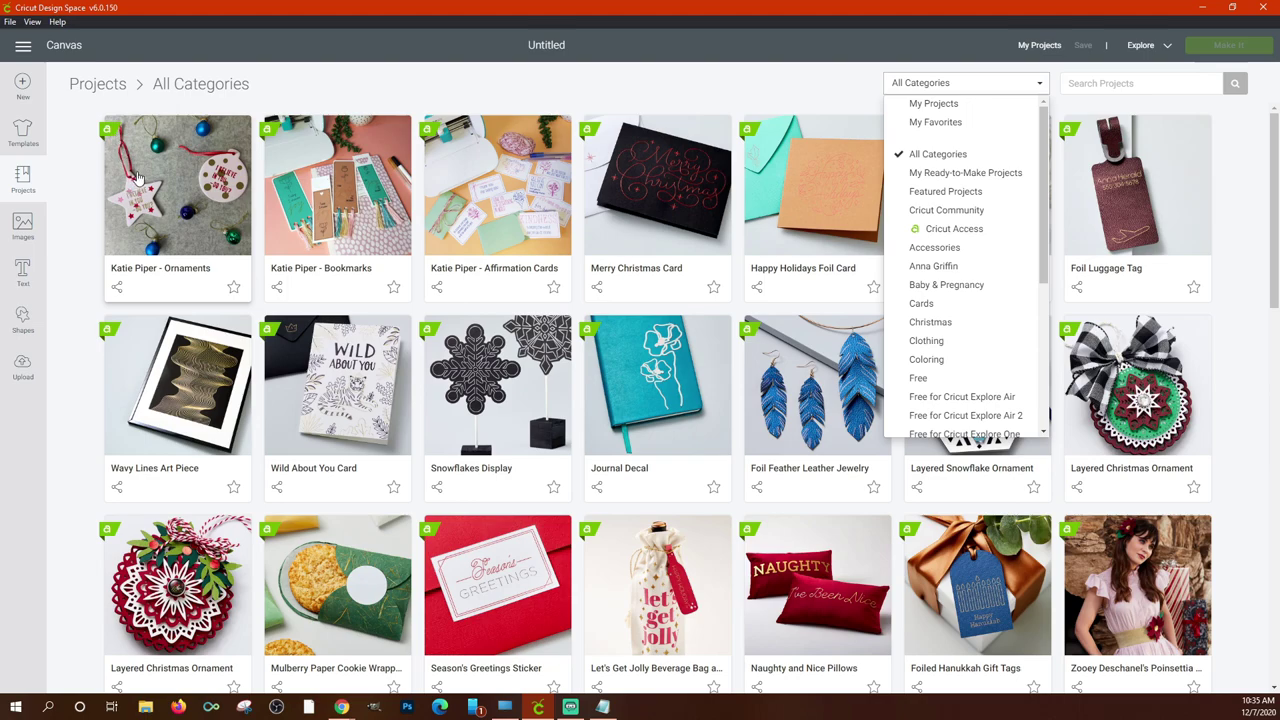
click(81, 230)
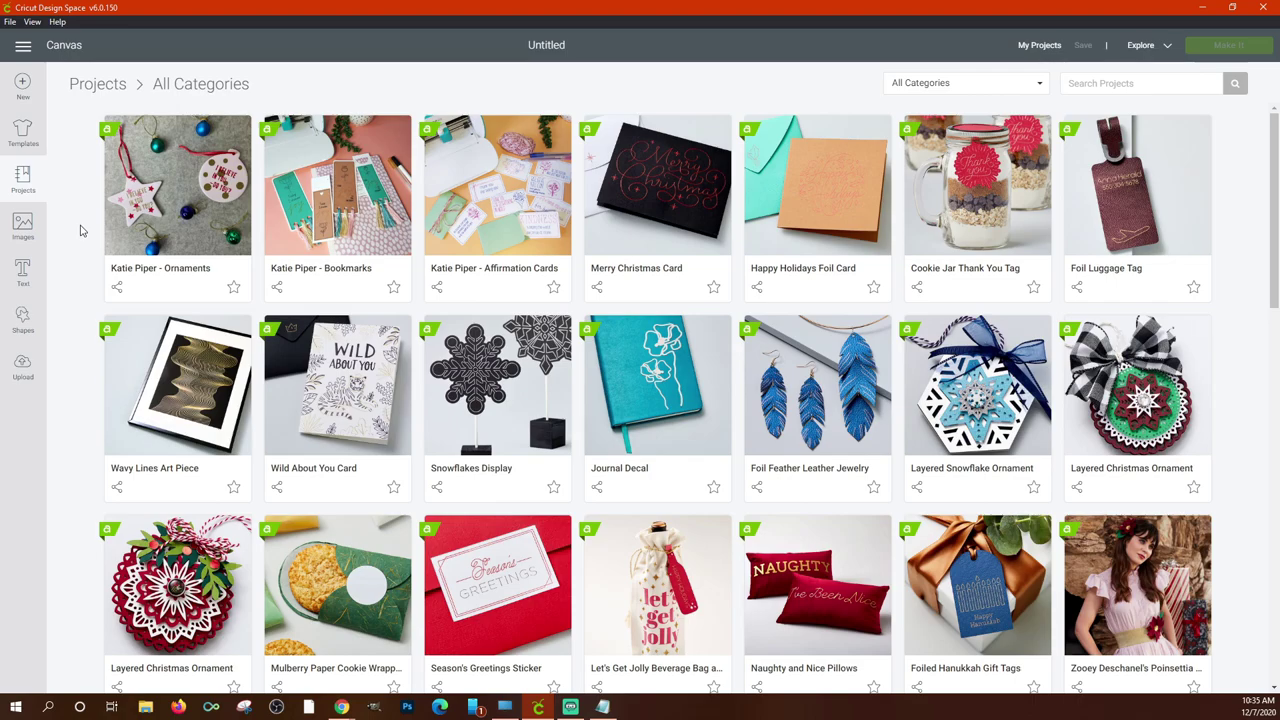
Open the Katie Piper - Ornaments project, look through its preview photos, and close it.
click(160, 155)
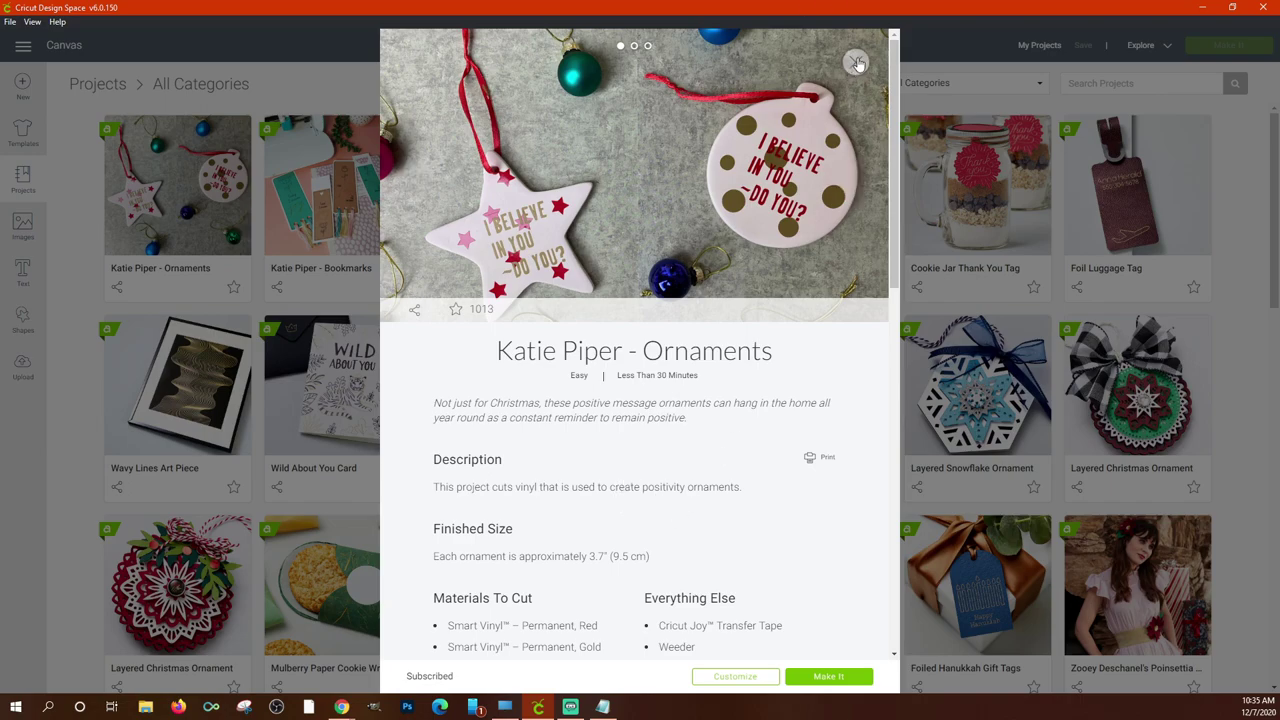
click(856, 183)
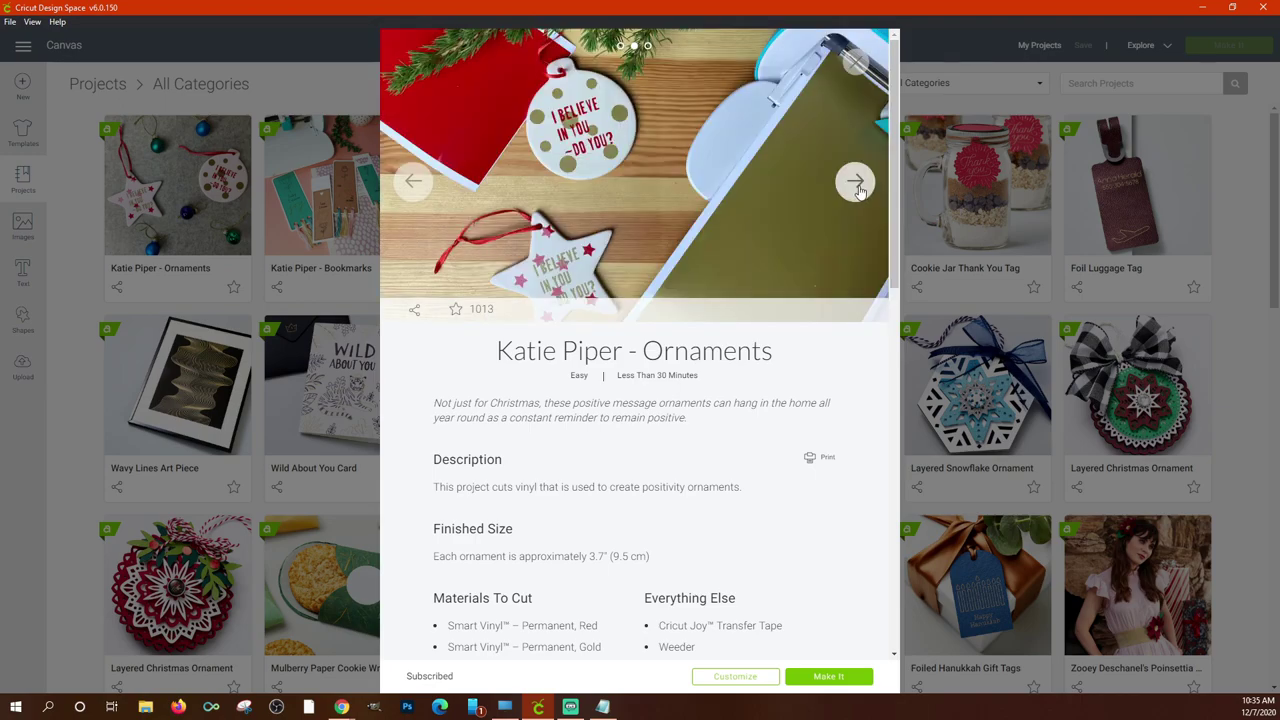
click(856, 183)
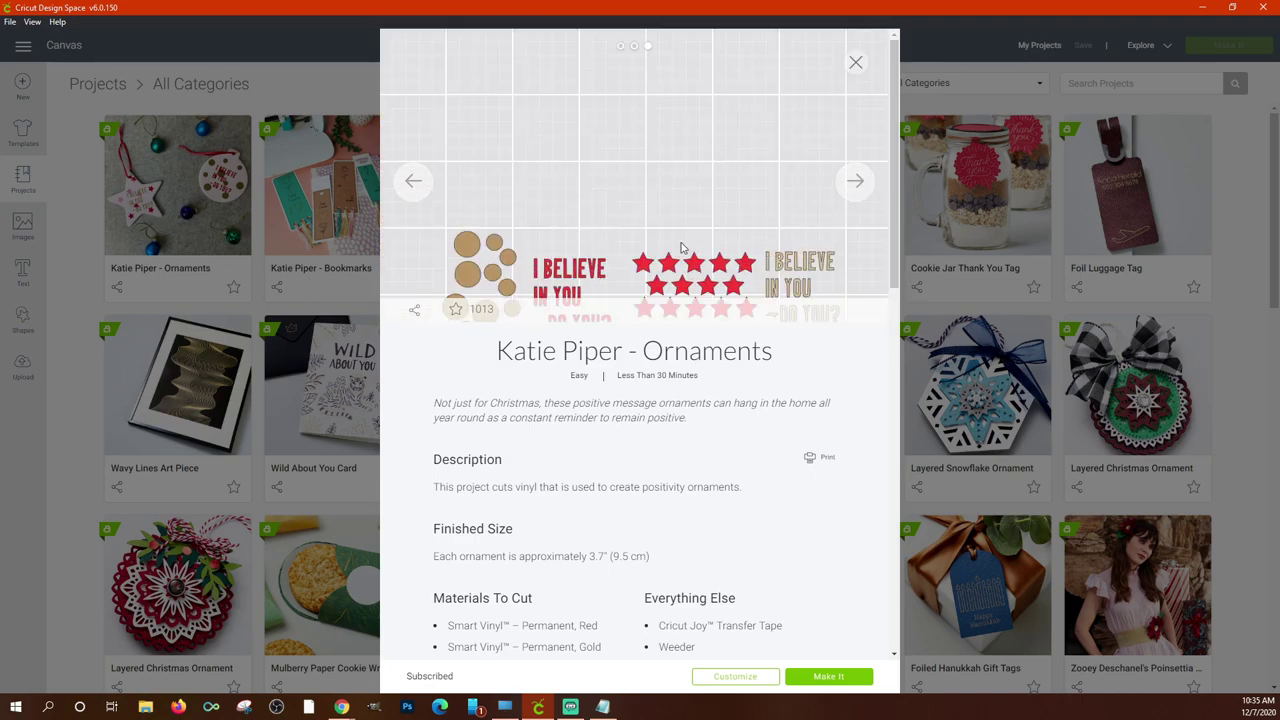
click(413, 181)
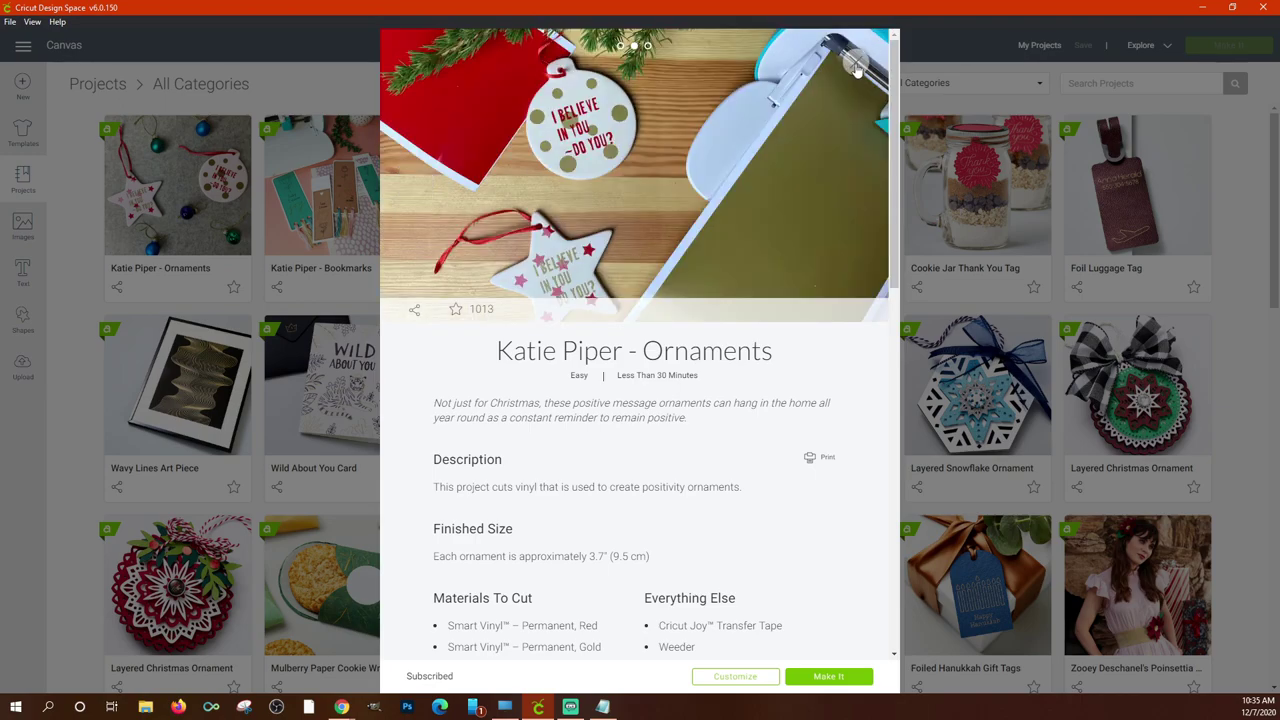
click(856, 60)
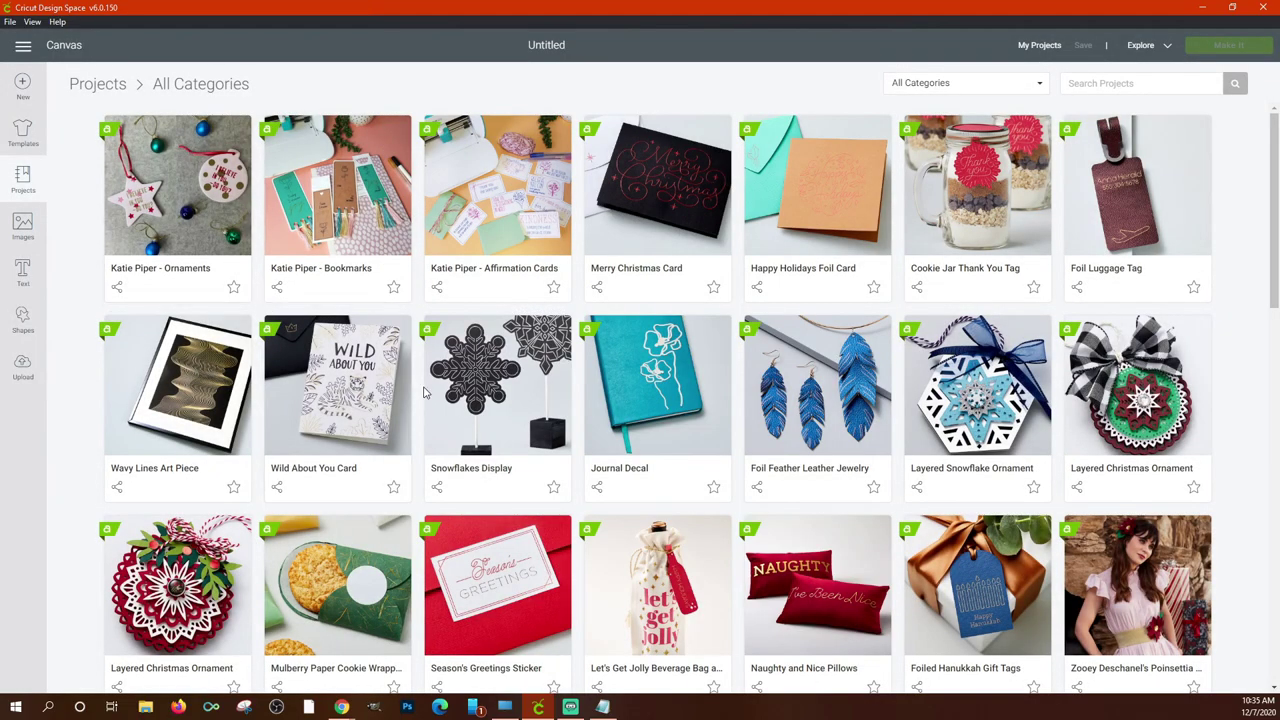
Browse the project library, reopen the Katie Piper - Ornaments project to read its description and materials, and close it.
scroll(447, 373, down, 7)
scroll(447, 373, up, 1)
scroll(447, 373, up, 6)
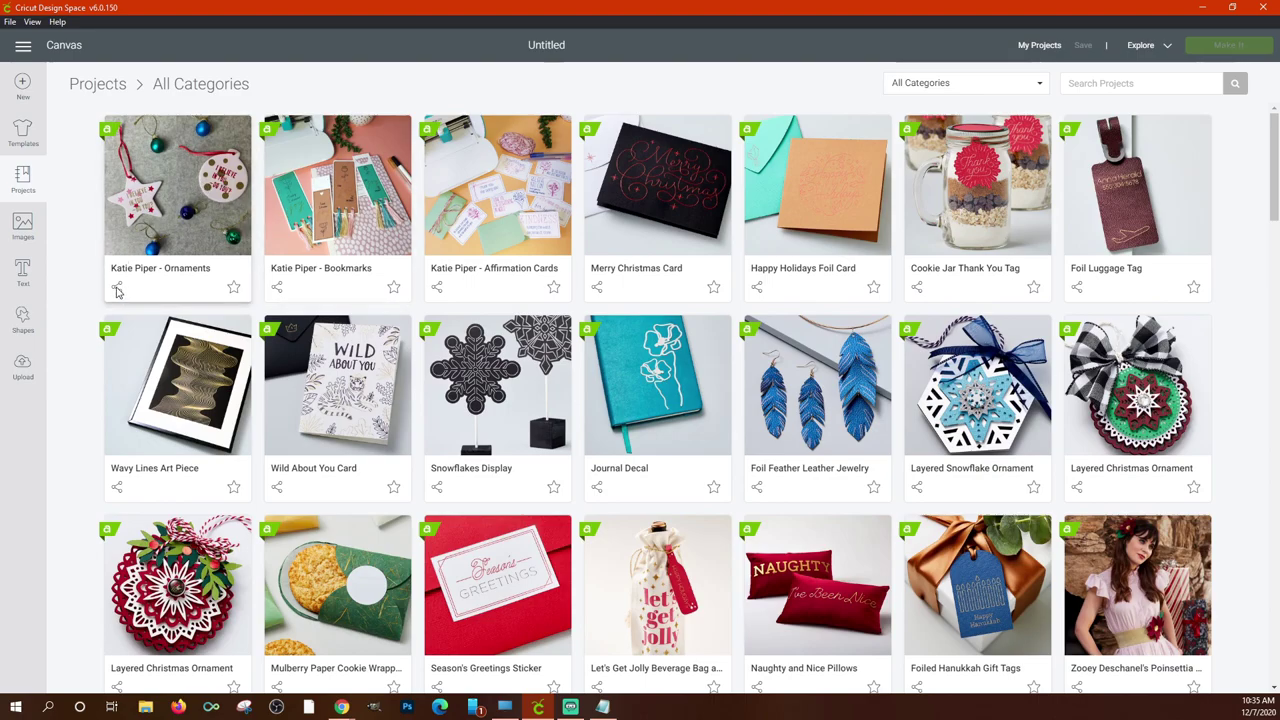
click(154, 206)
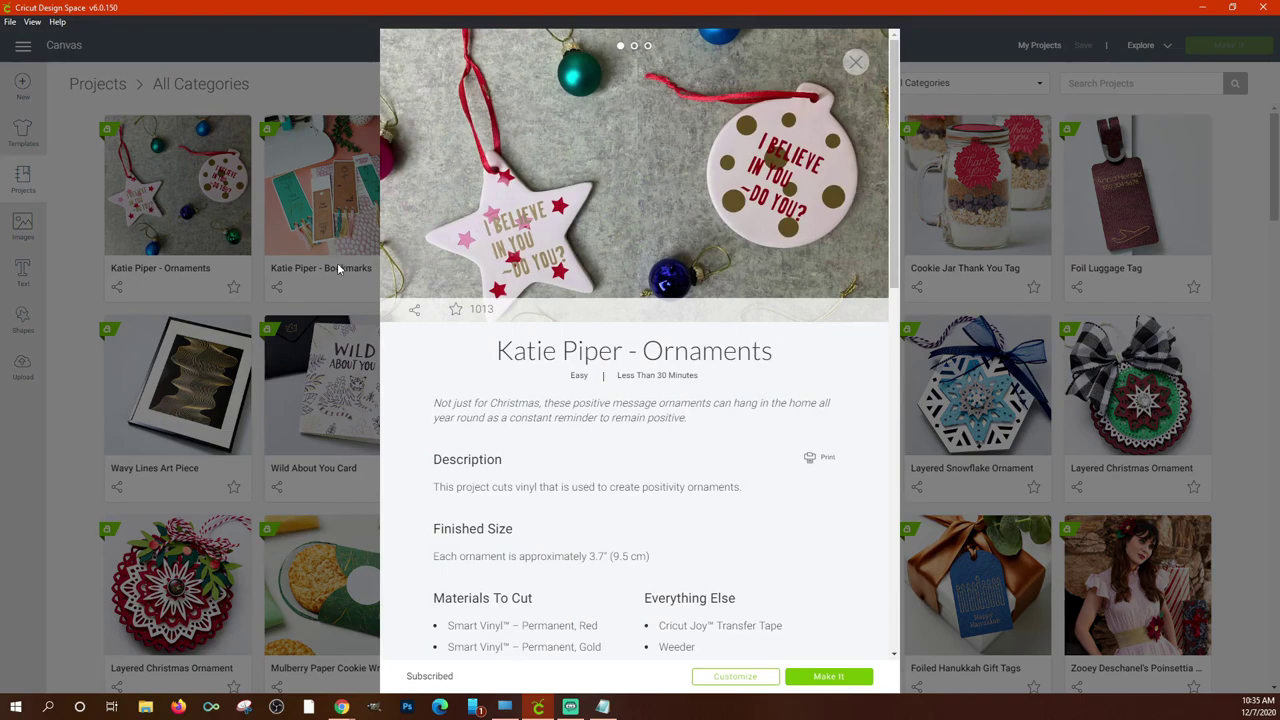
scroll(700, 478, down, 3)
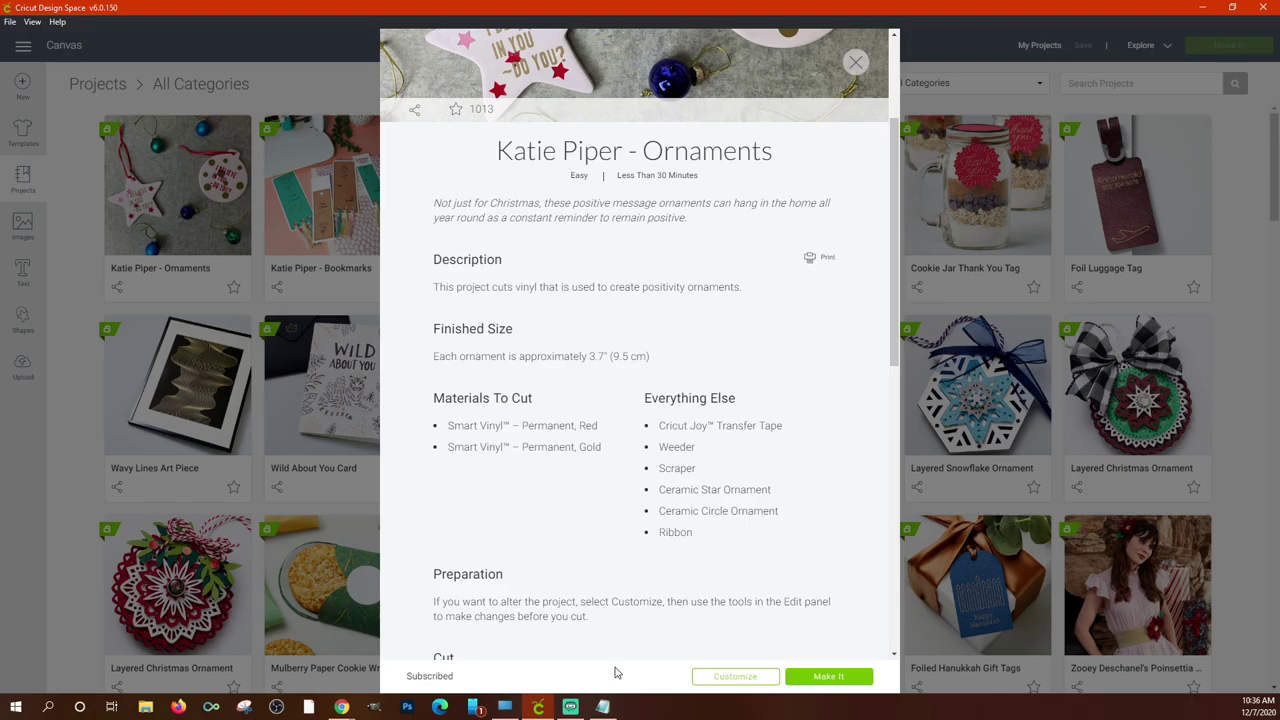
click(857, 62)
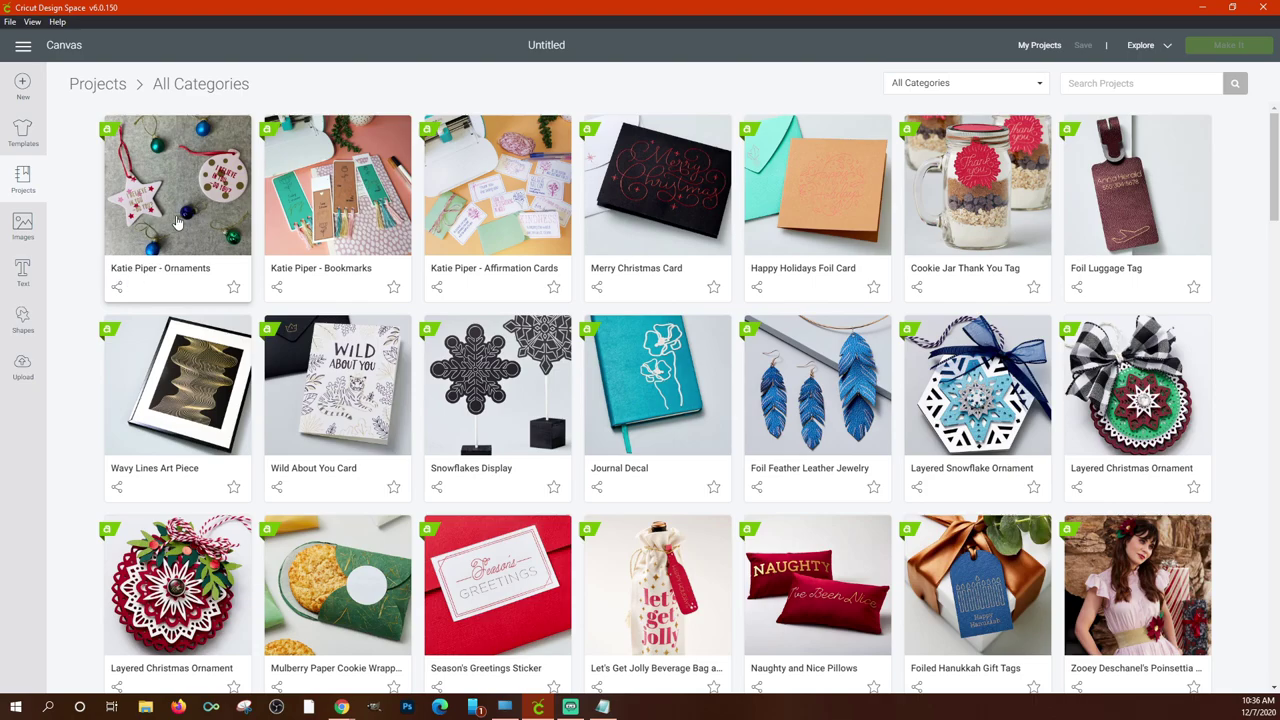
Open the Layered Snowflake Ornament project and examine its difficulty level and required time.
click(942, 402)
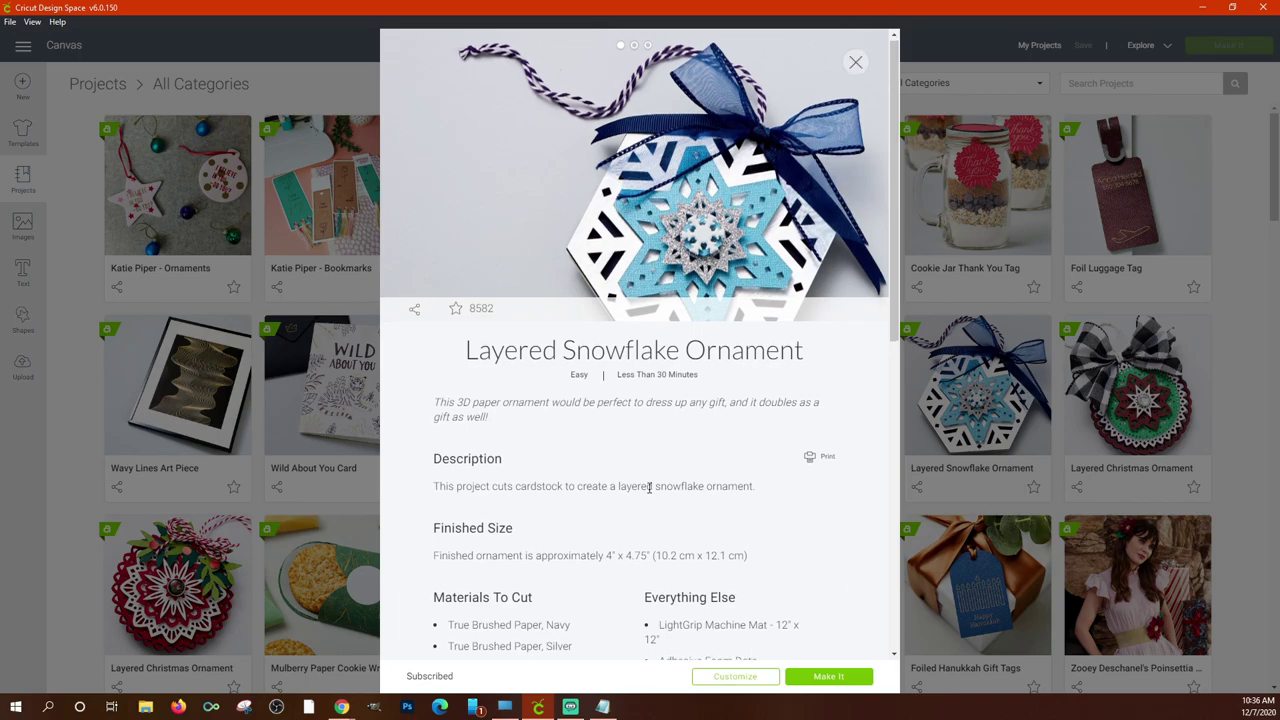
scroll(680, 470, down, 2)
scroll(651, 280, down, 2)
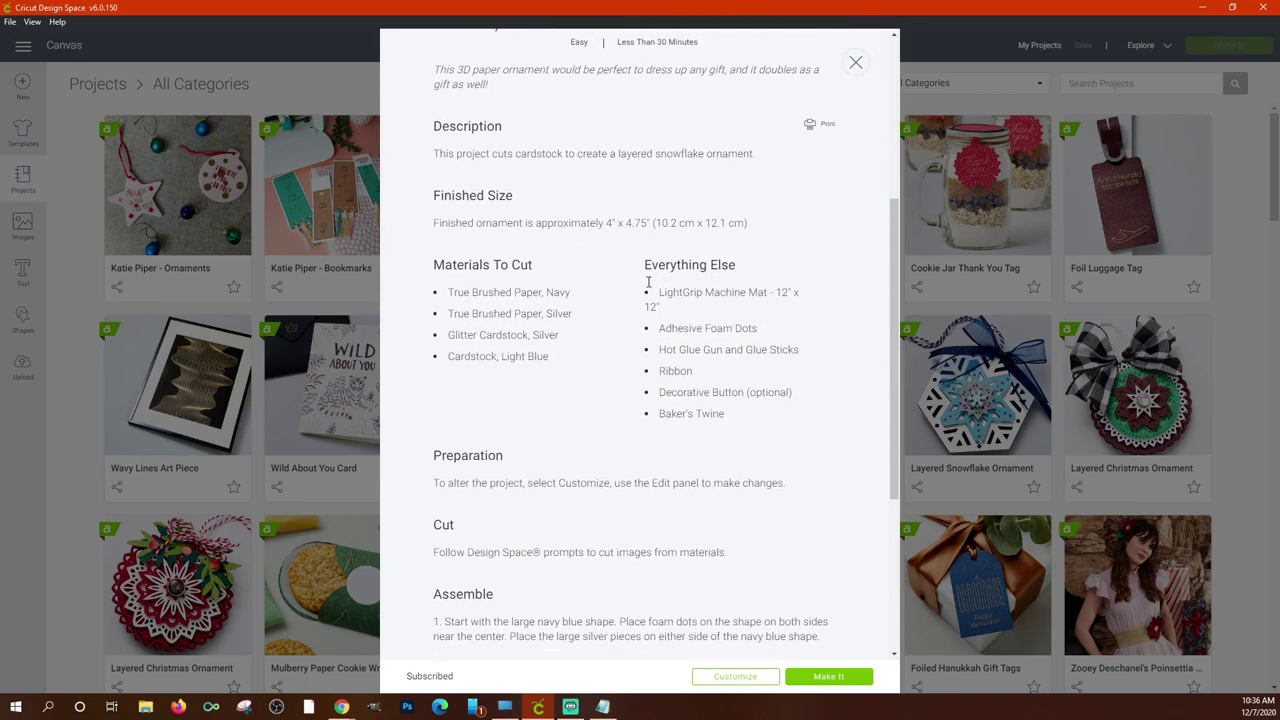
scroll(485, 198, up, 2)
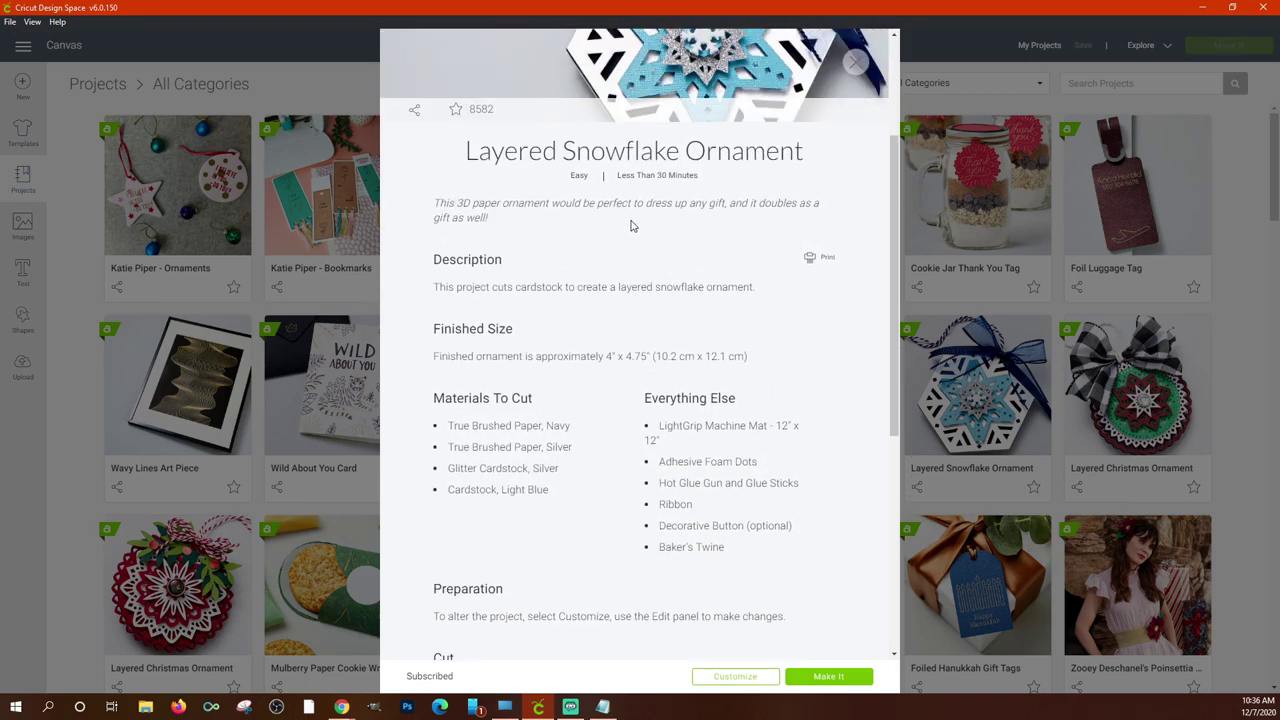
drag(570, 176, 706, 180)
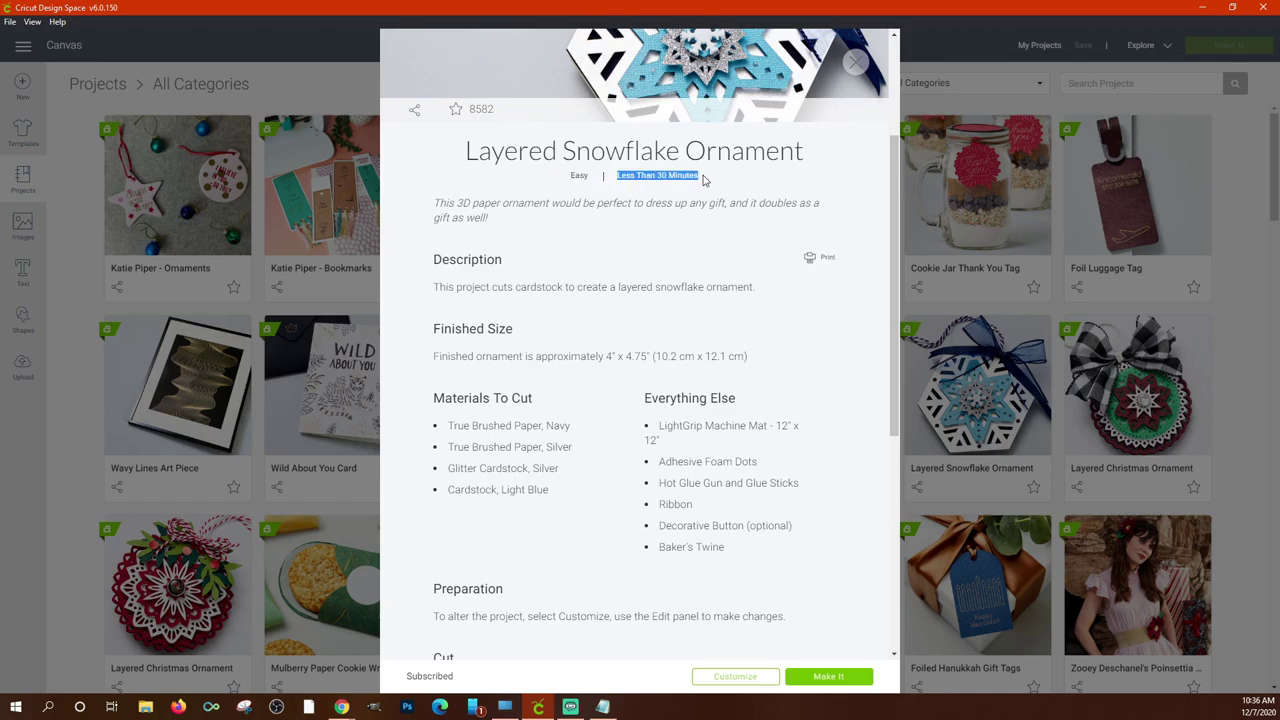
click(689, 210)
Read through the Layered Snowflake Ornament's cutting materials, other supplies, and assembly instructions.
scroll(641, 175, down, 1)
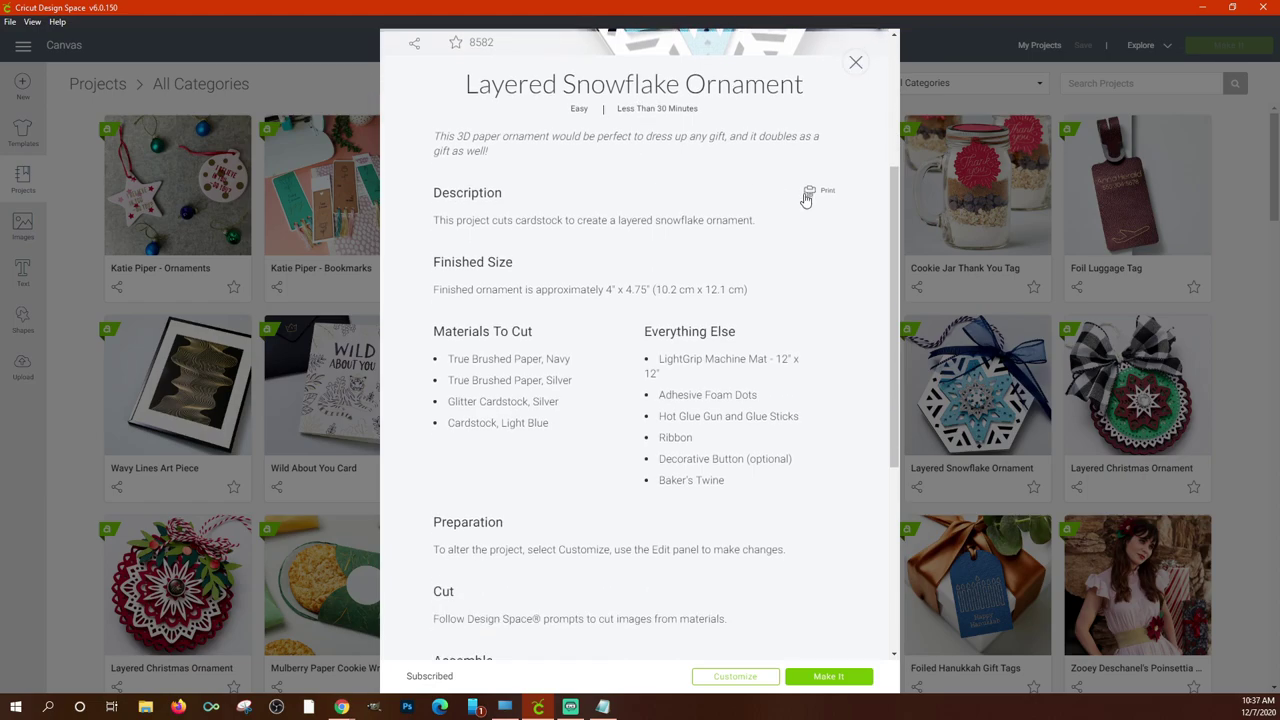
scroll(603, 216, down, 1)
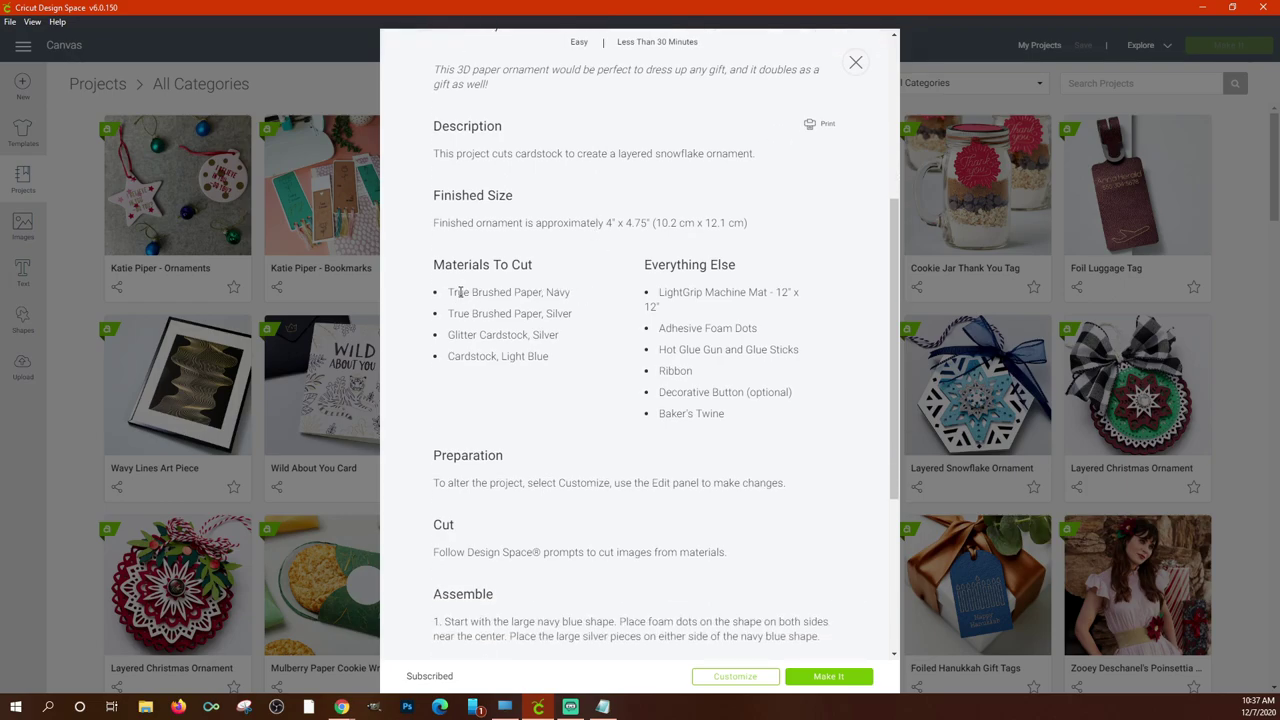
drag(445, 342, 562, 340)
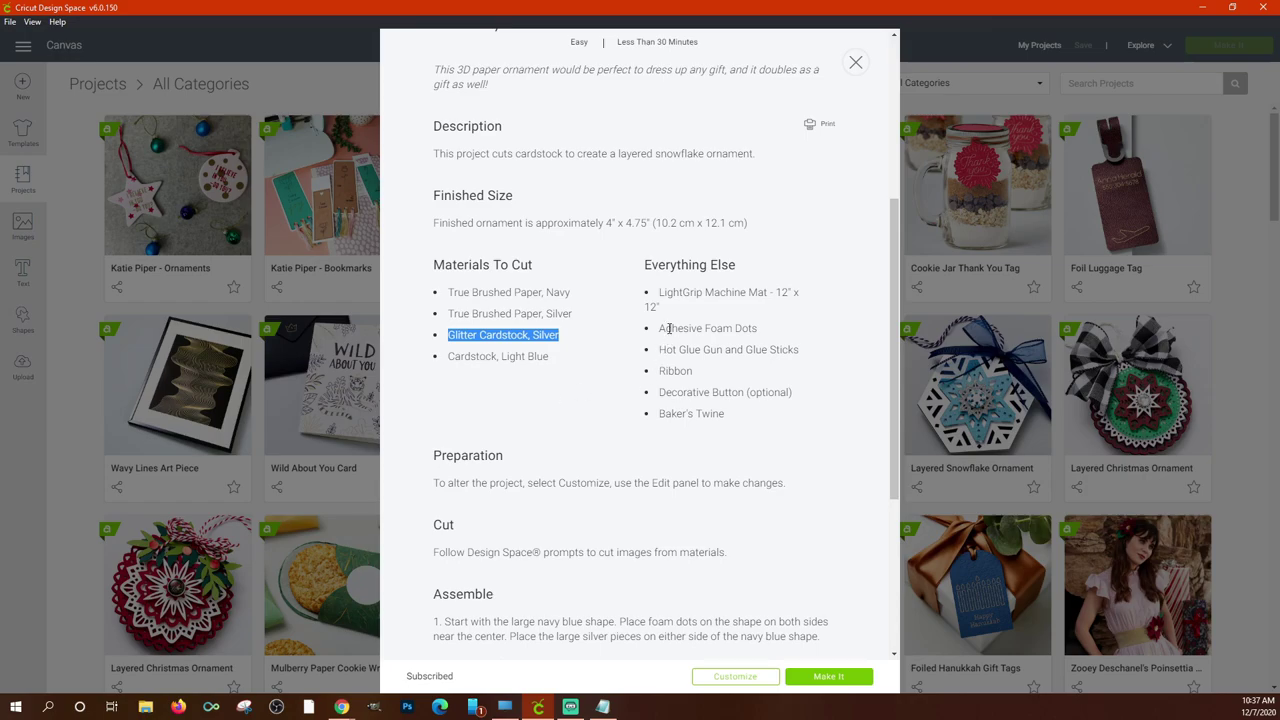
drag(663, 328, 761, 331)
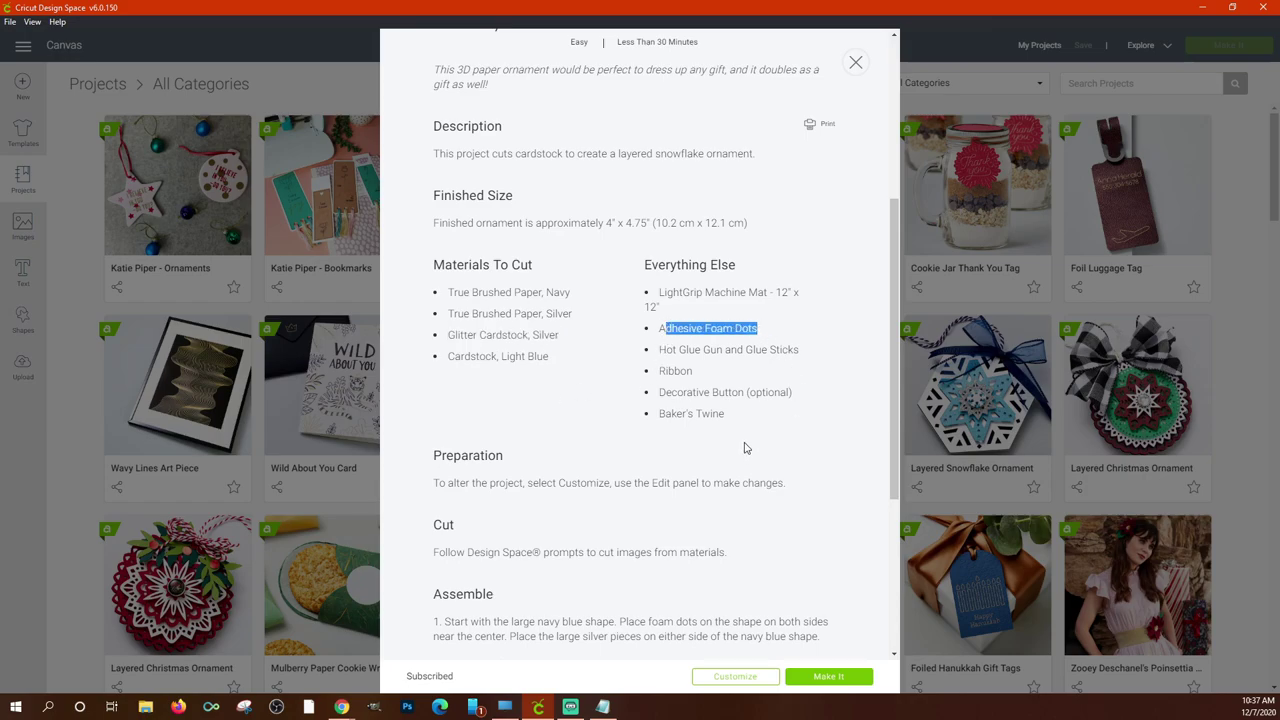
scroll(610, 418, down, 3)
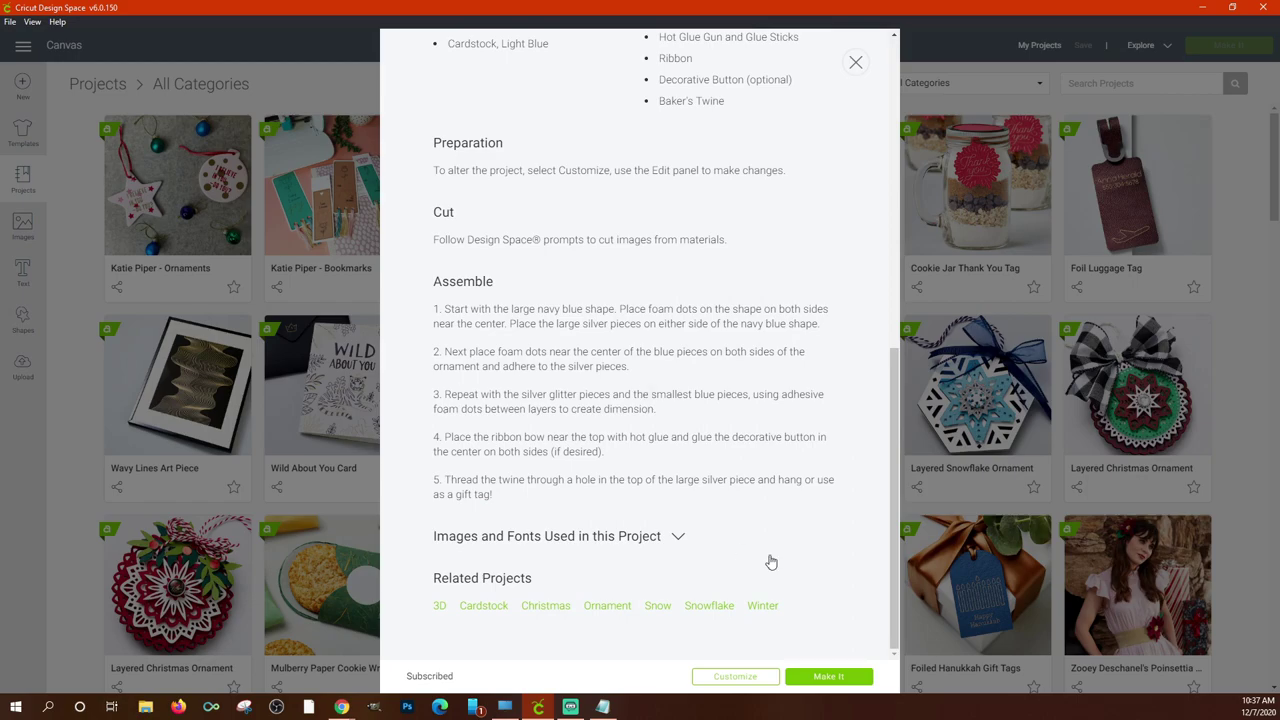
scroll(800, 140, up, 5)
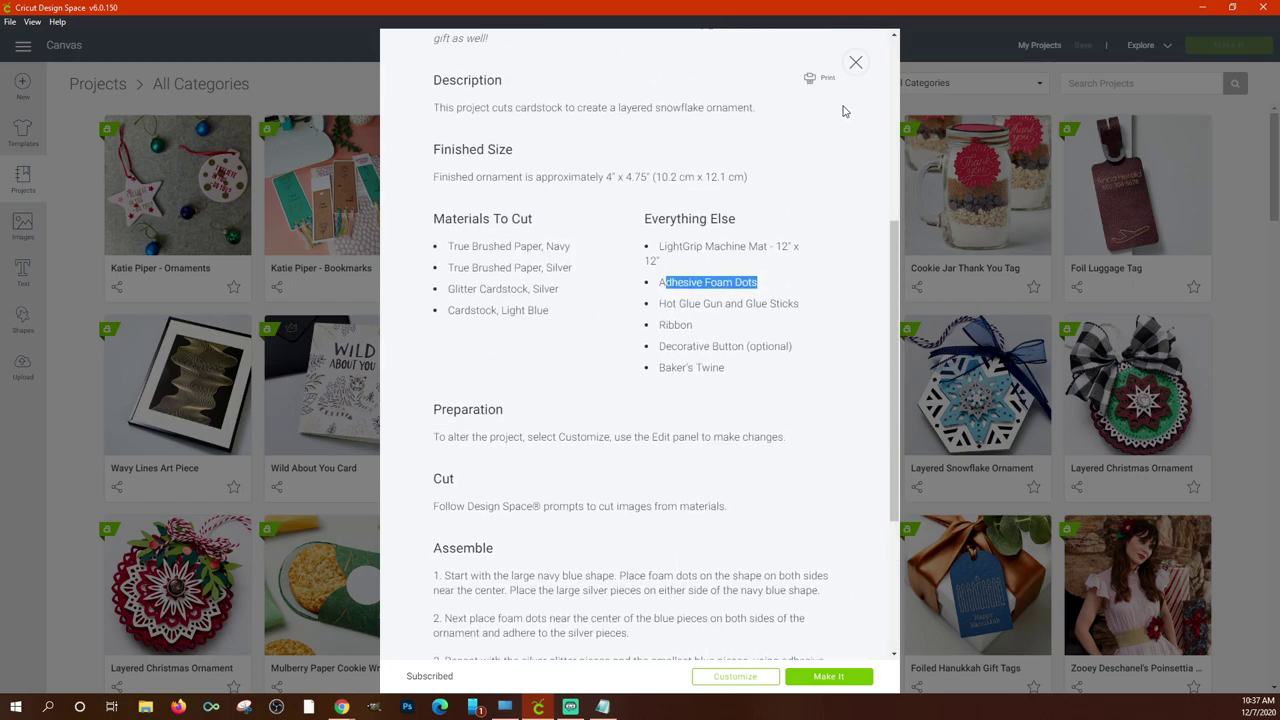
Review the Layered Snowflake Ornament's assembly steps and related project tags, return to its preview photo, and close the project.
scroll(853, 89, down, 5)
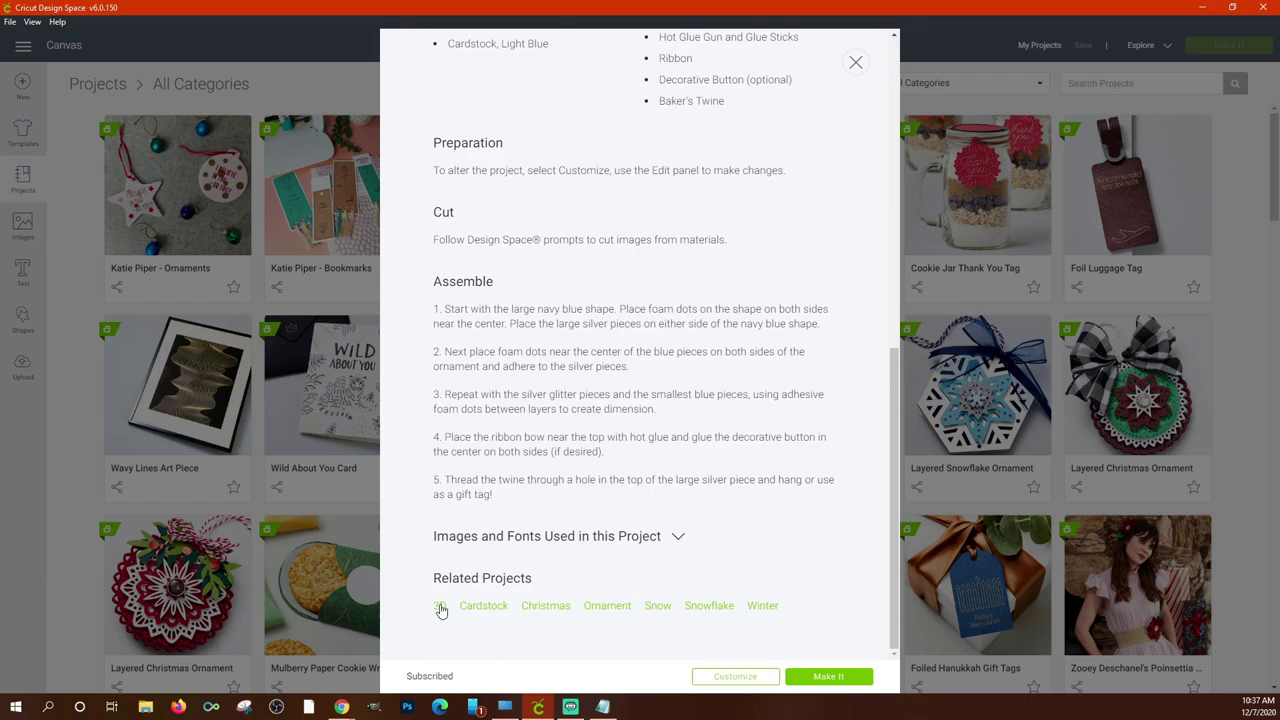
scroll(700, 245, up, 5)
scroll(708, 246, up, 3)
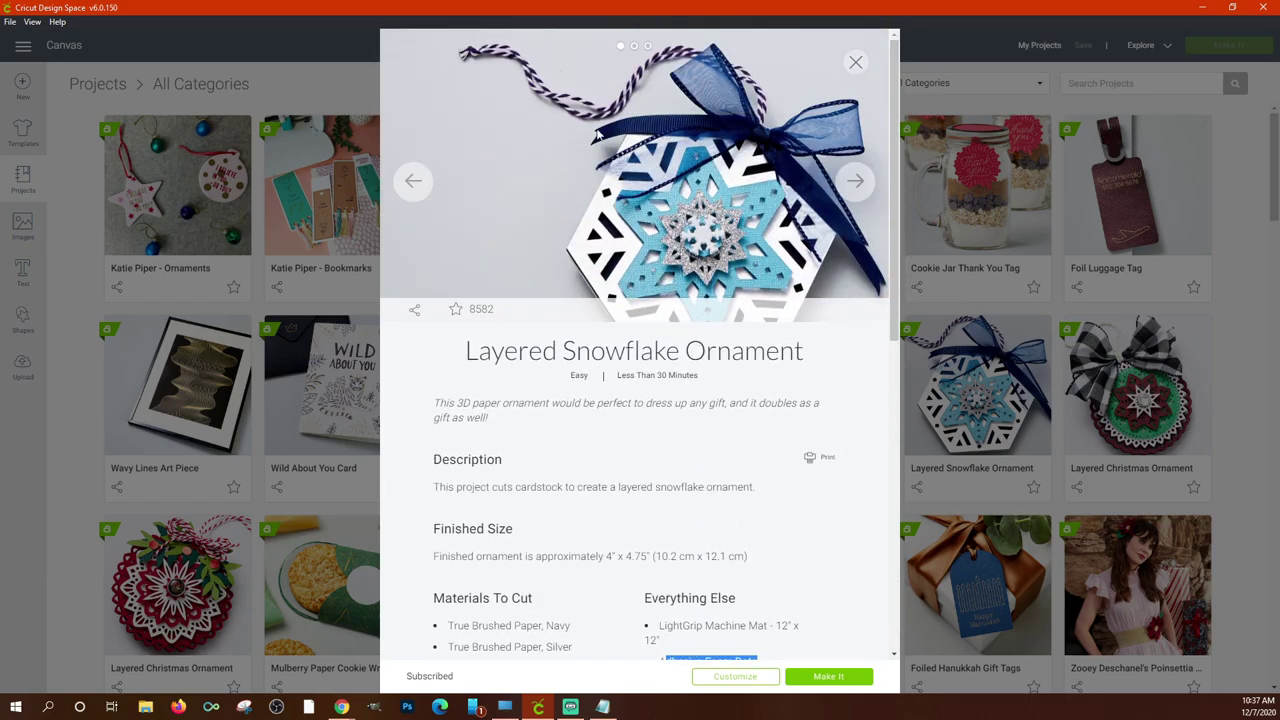
scroll(686, 325, down, 8)
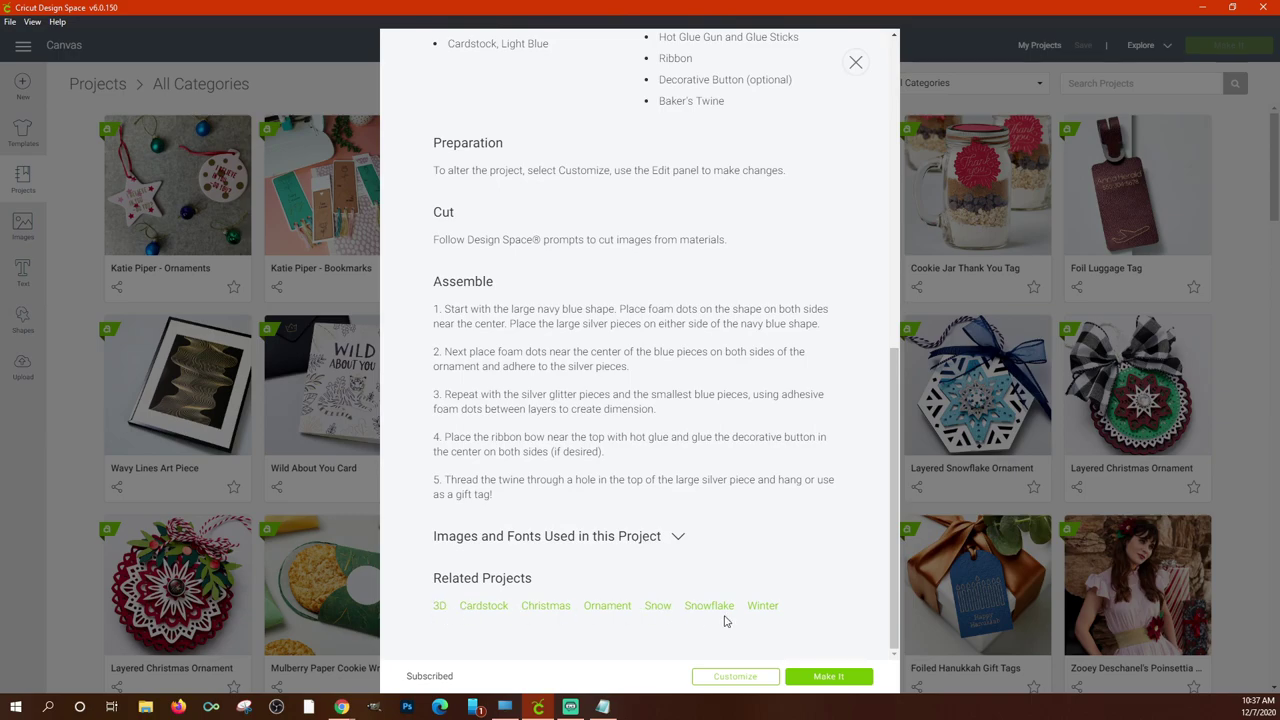
click(855, 62)
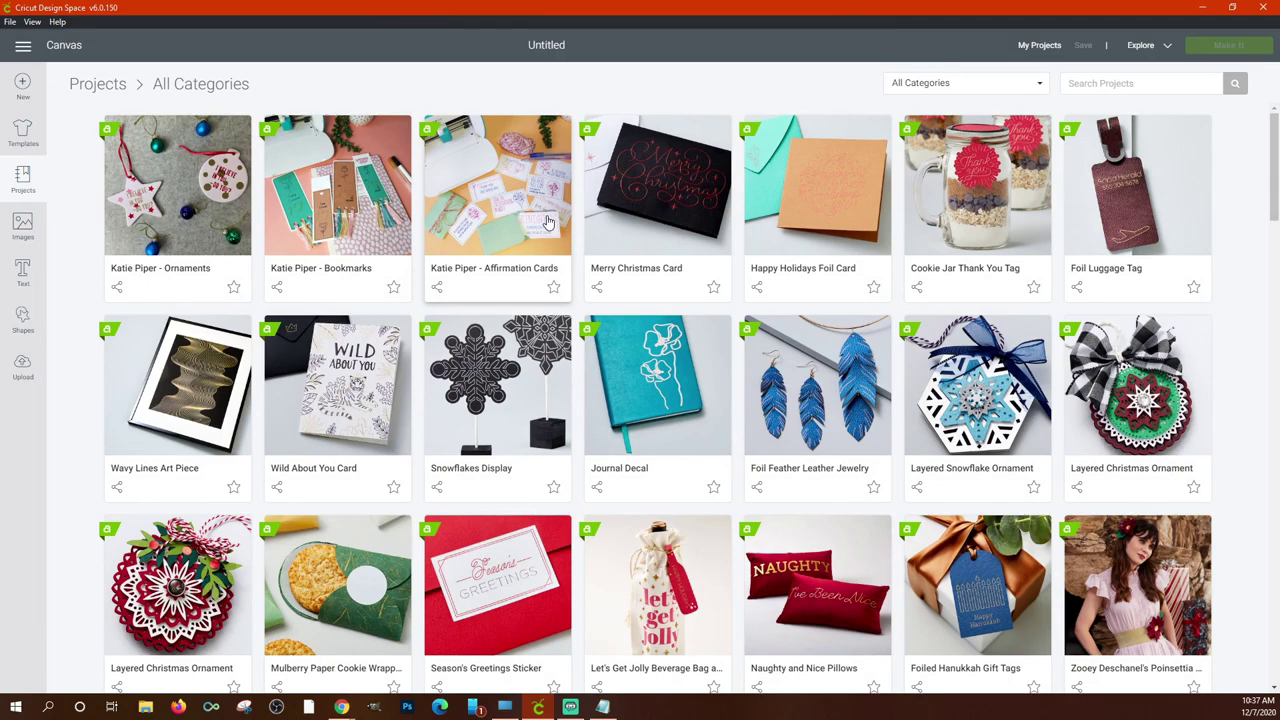
Look through the available project categories and filter the project library to Free projects.
click(973, 88)
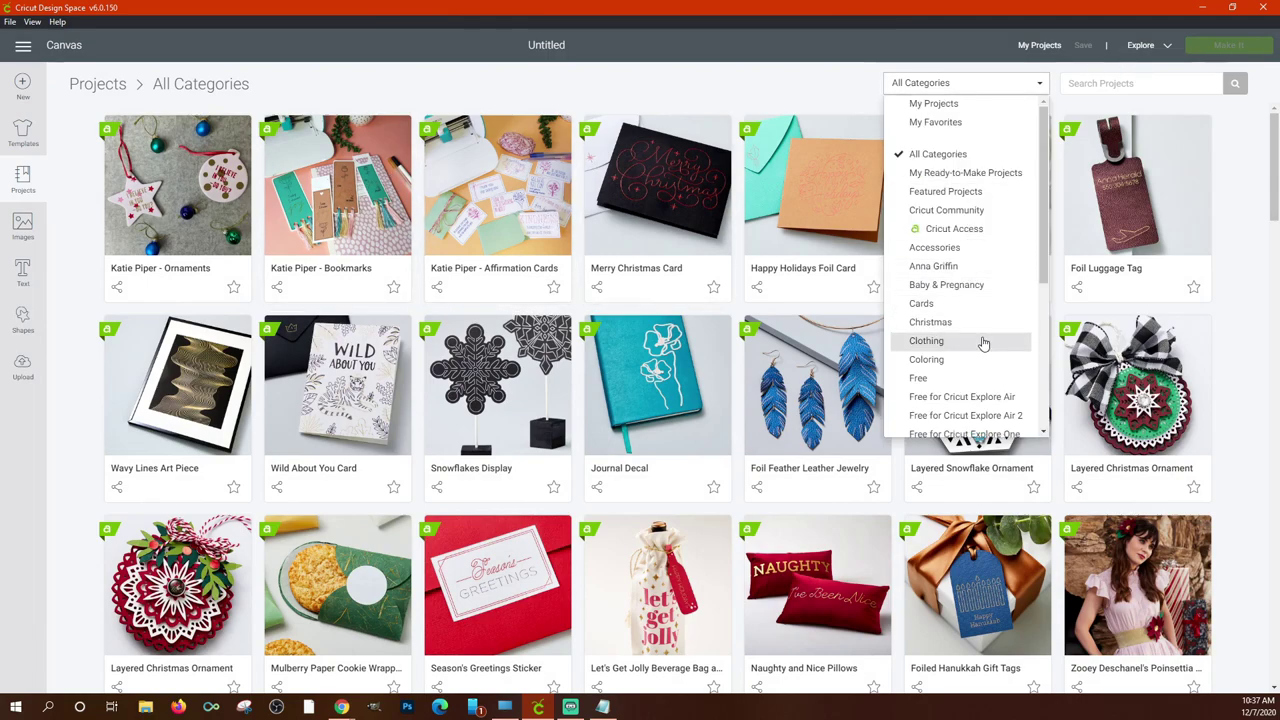
scroll(966, 285, down, 5)
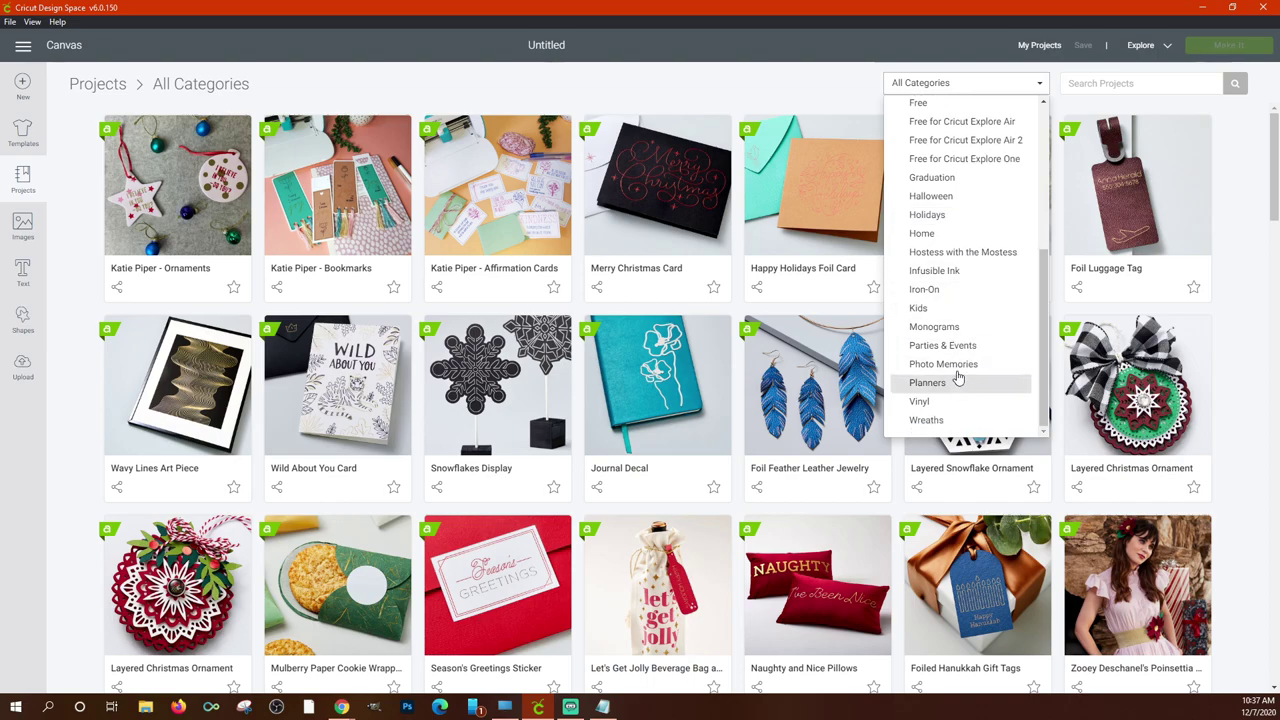
scroll(957, 345, up, 3)
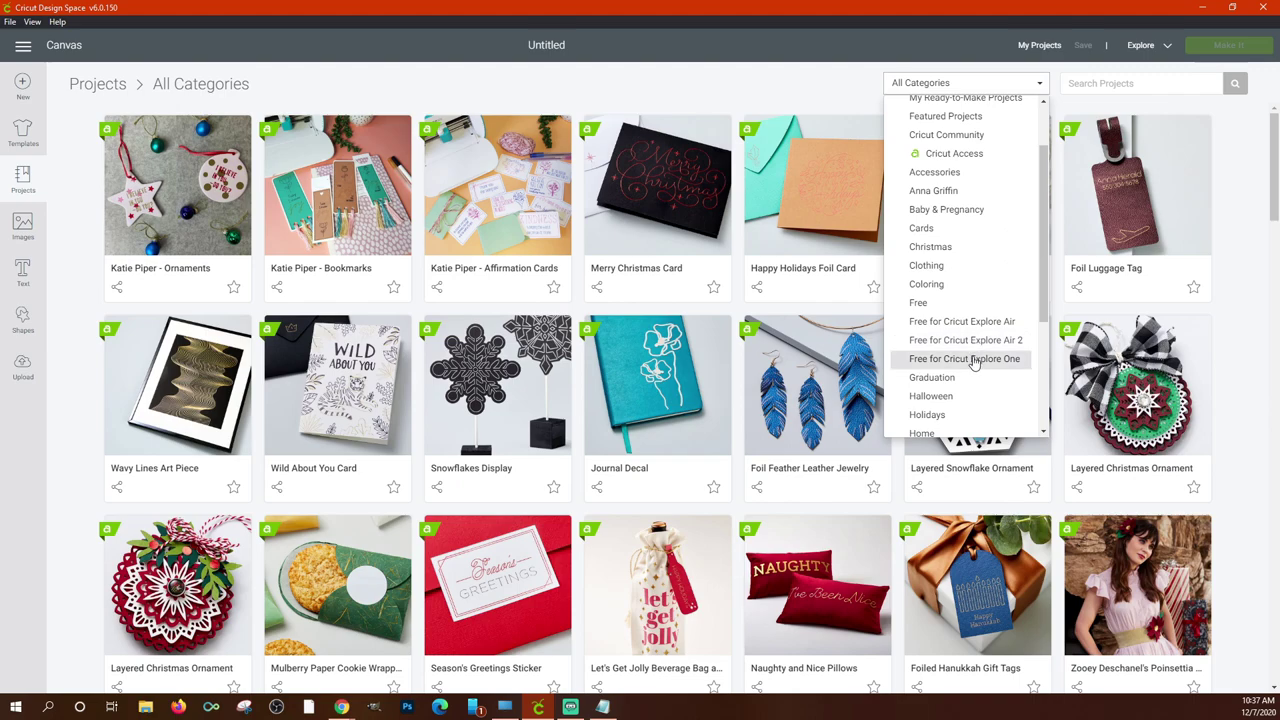
click(918, 305)
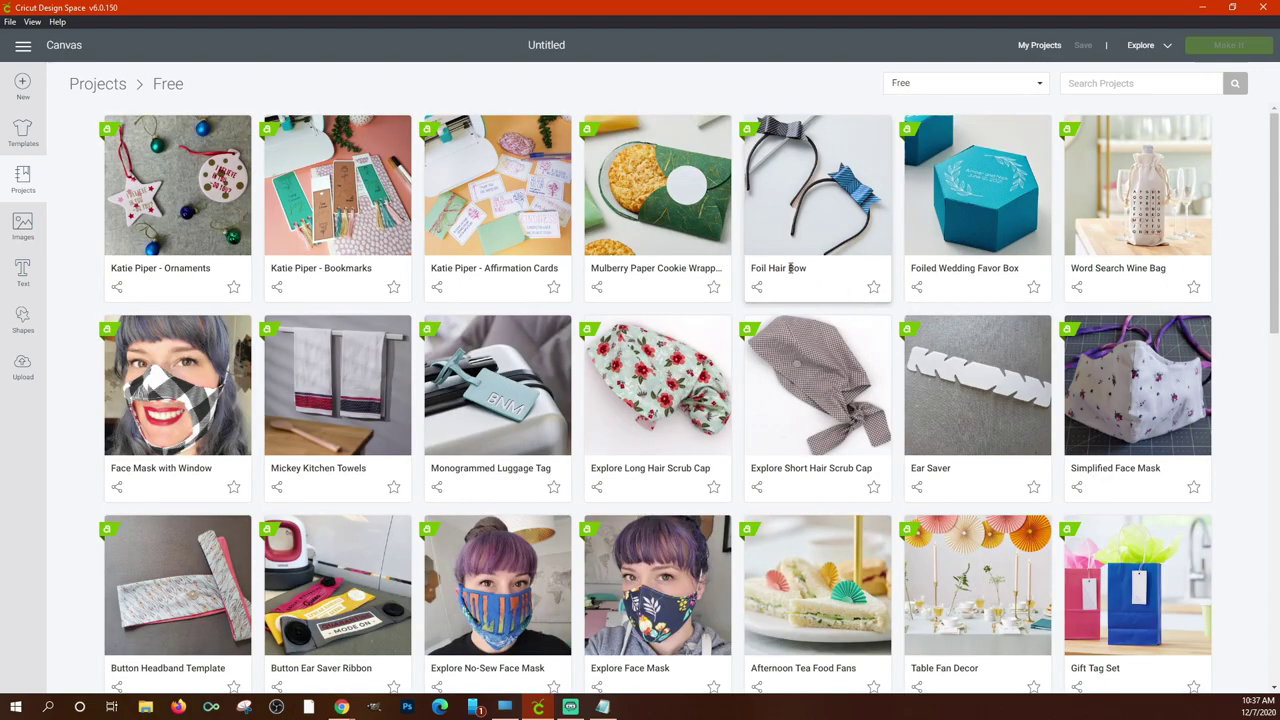
Switch the project category to Cricut Community and browse the shared projects, returning to the start of the list.
click(1011, 90)
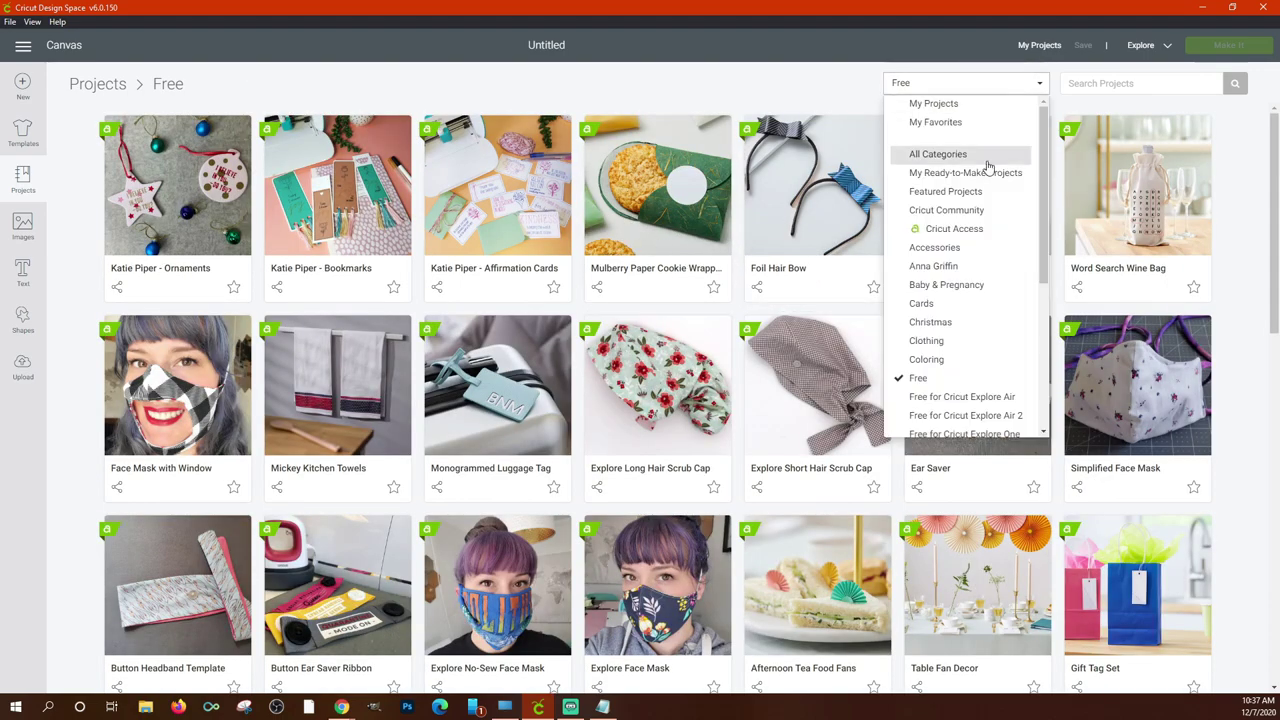
click(940, 210)
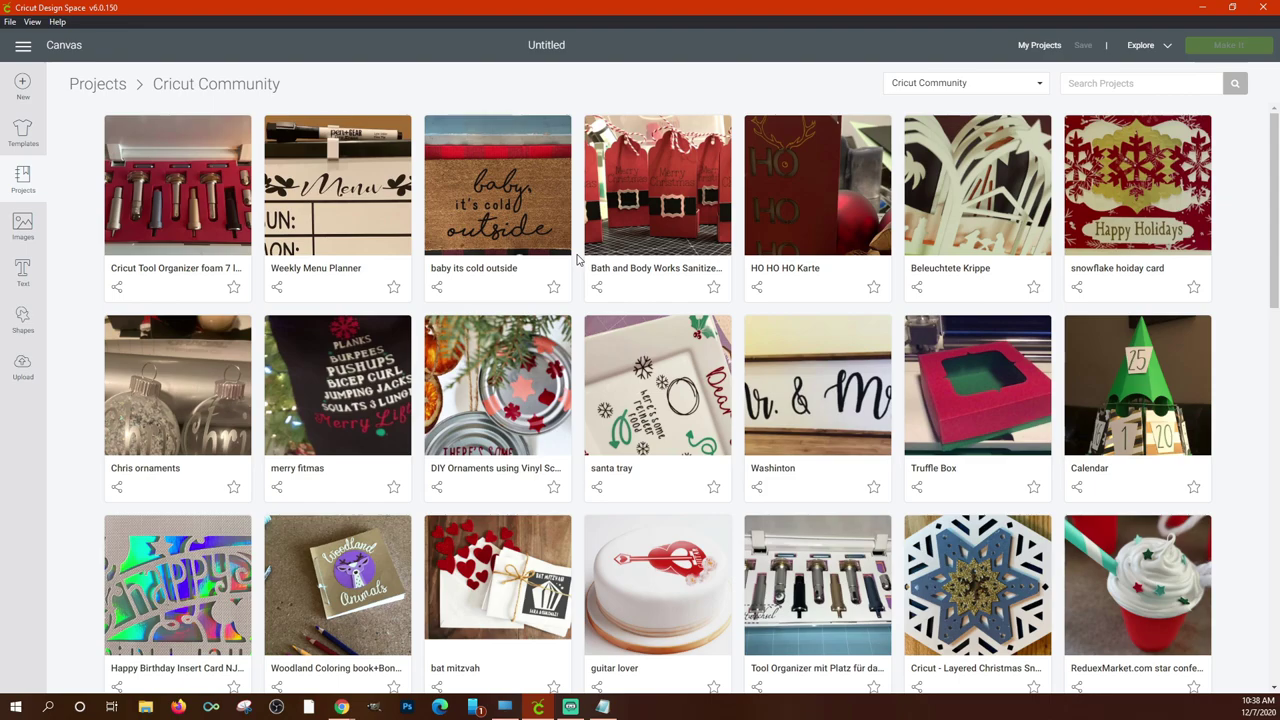
scroll(577, 260, down, 3)
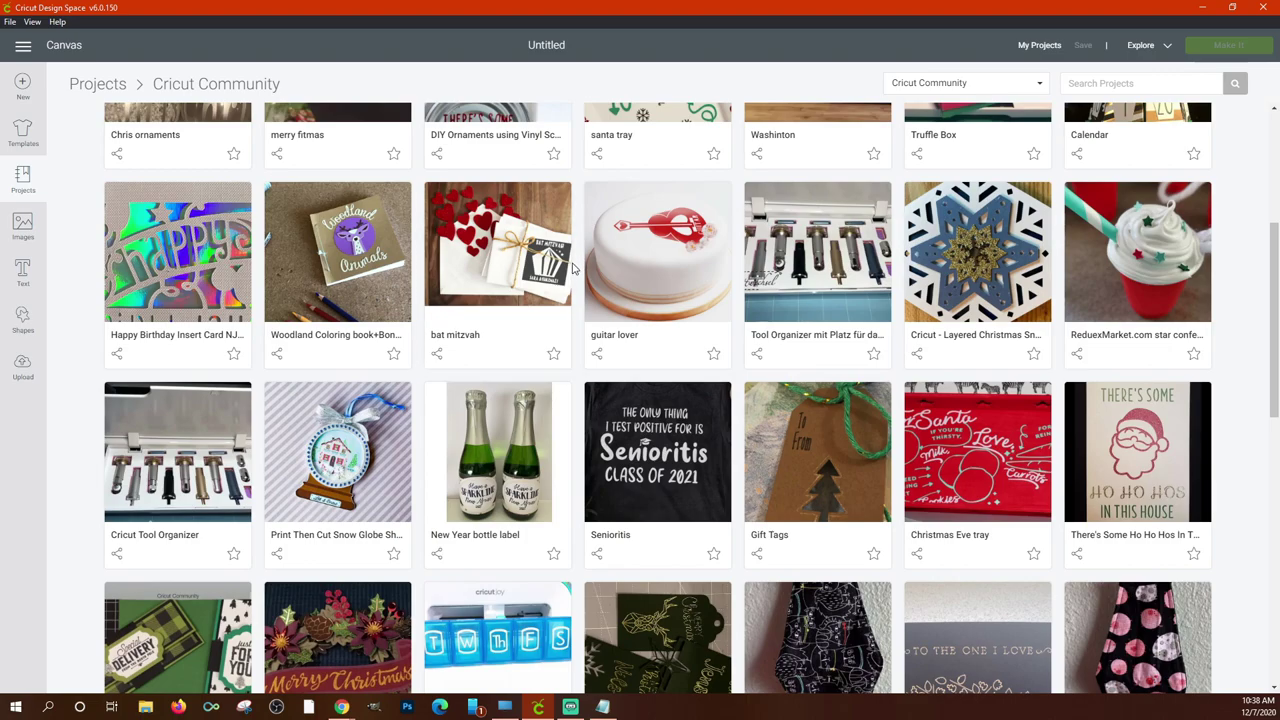
scroll(577, 270, down, 1)
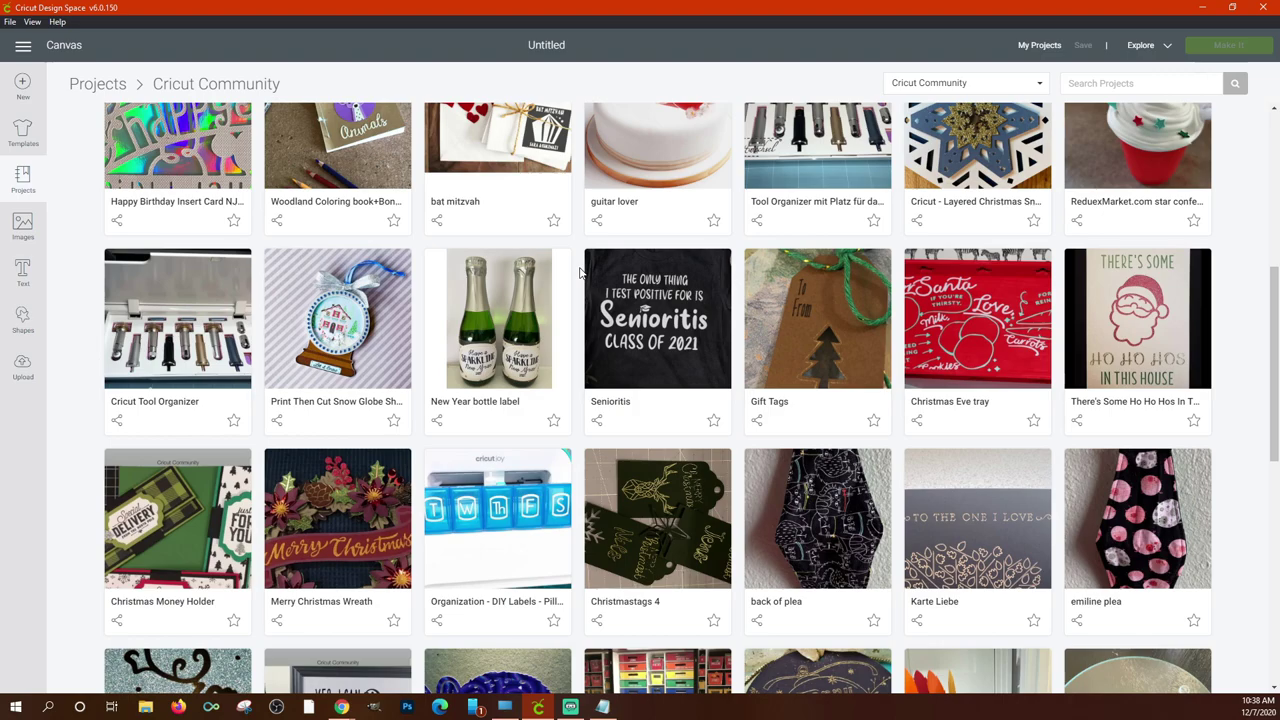
scroll(579, 272, down, 2)
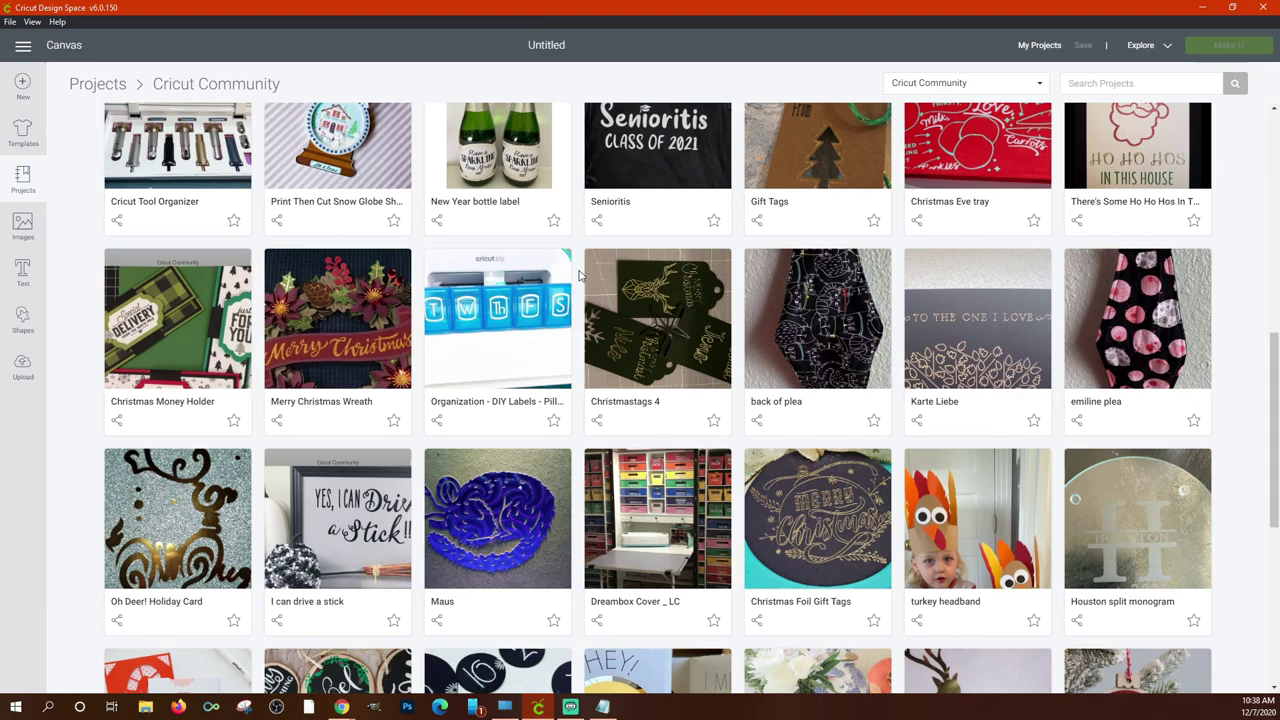
scroll(579, 280, down, 4)
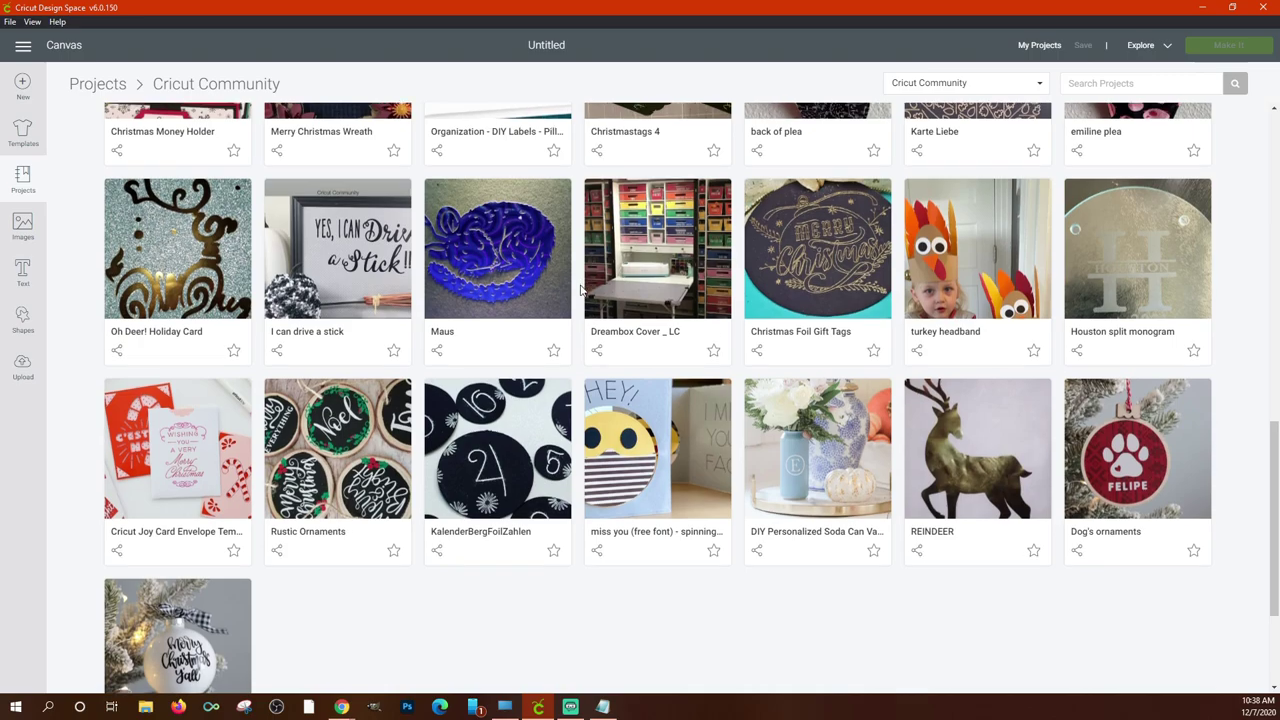
scroll(579, 300, down, 5)
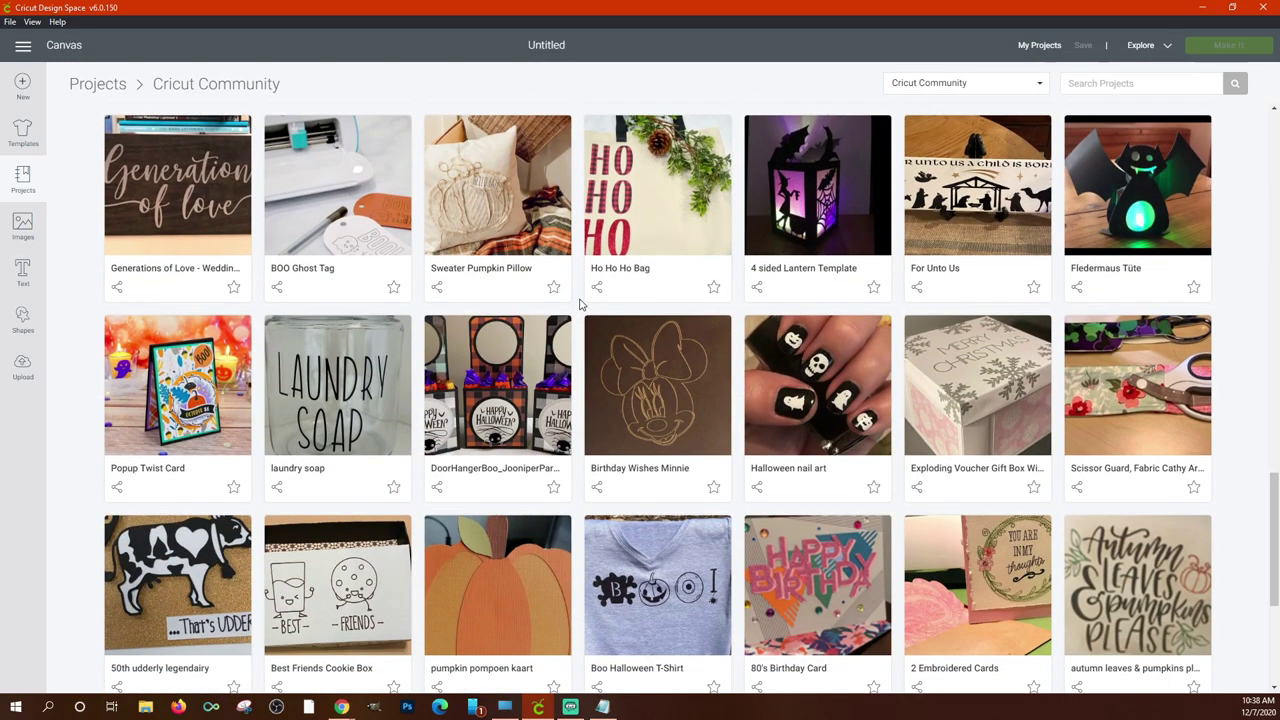
scroll(579, 304, down, 1)
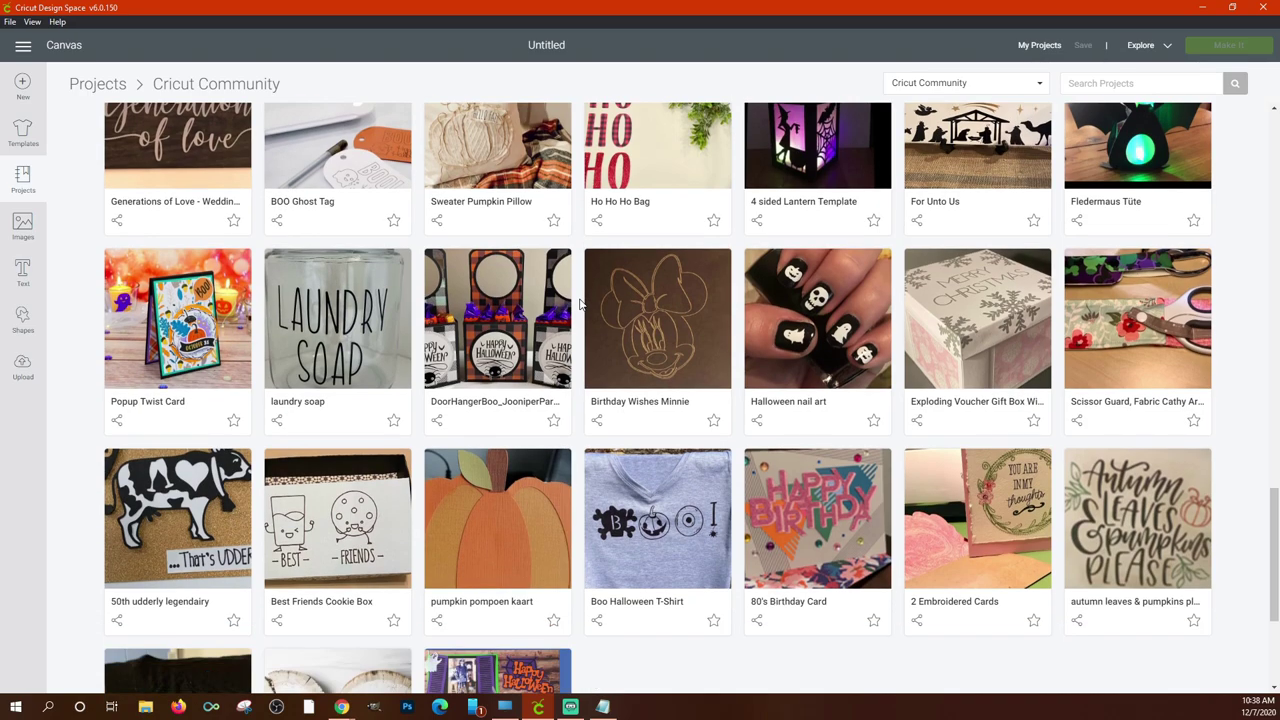
scroll(579, 304, down, 4)
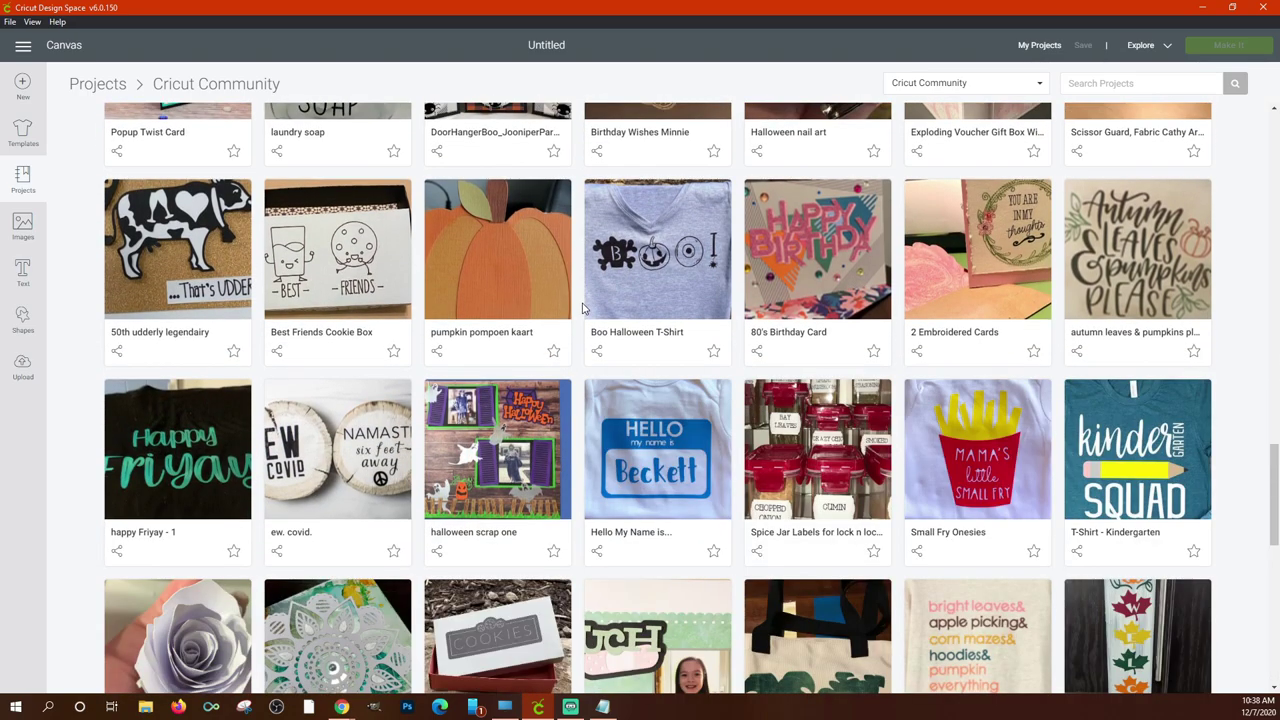
scroll(583, 308, down, 1)
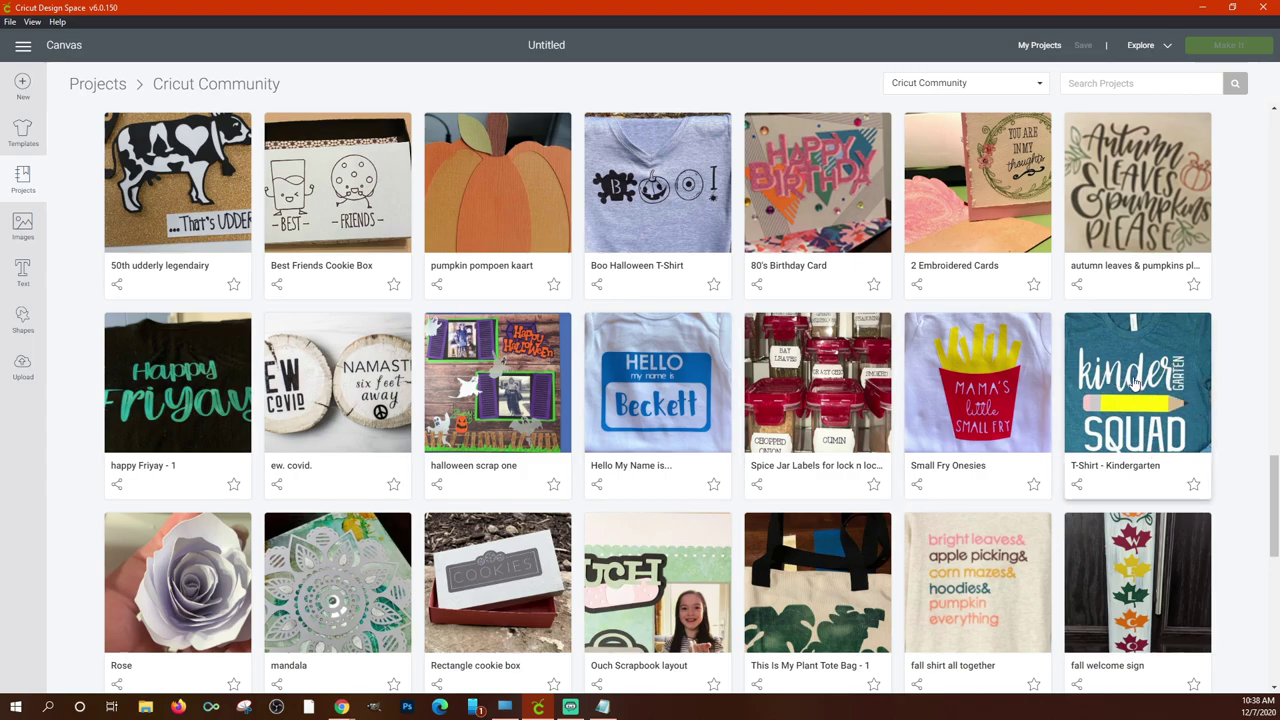
scroll(573, 418, down, 4)
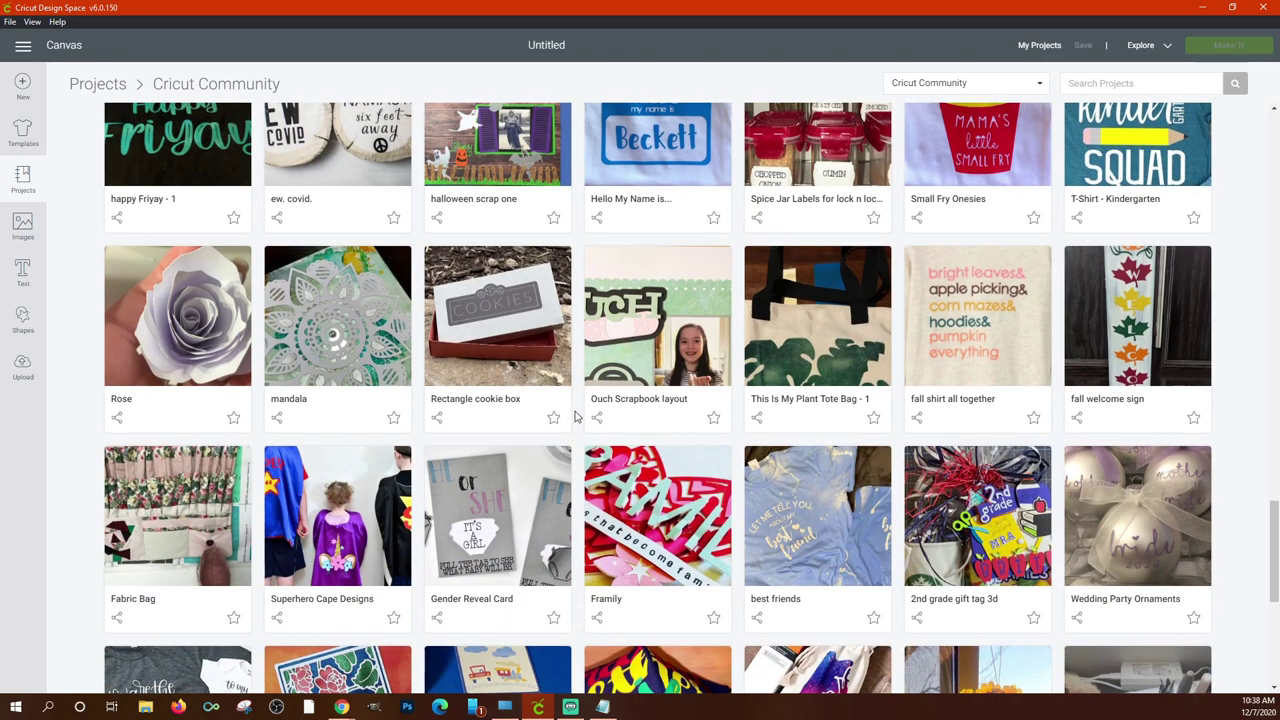
scroll(575, 418, up, 20)
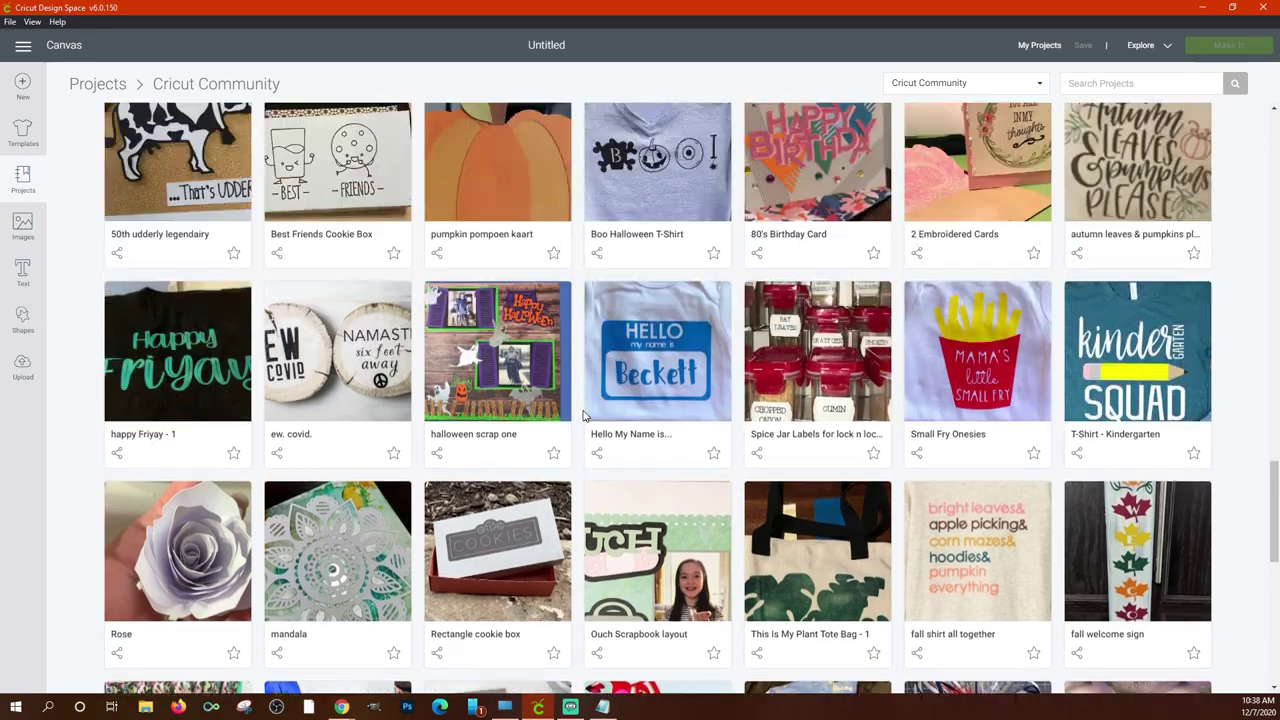
scroll(585, 413, up, 10)
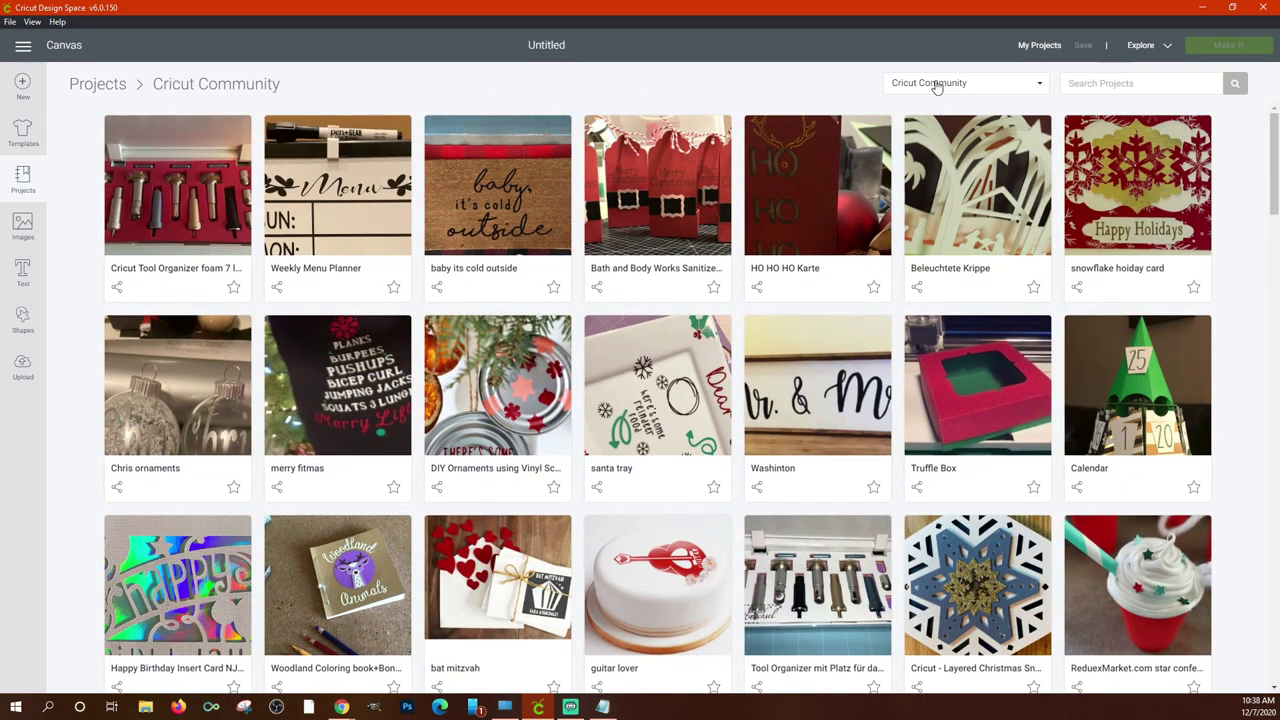
Look through the full list of project categories down to Wreaths and close it without changing the category.
click(936, 86)
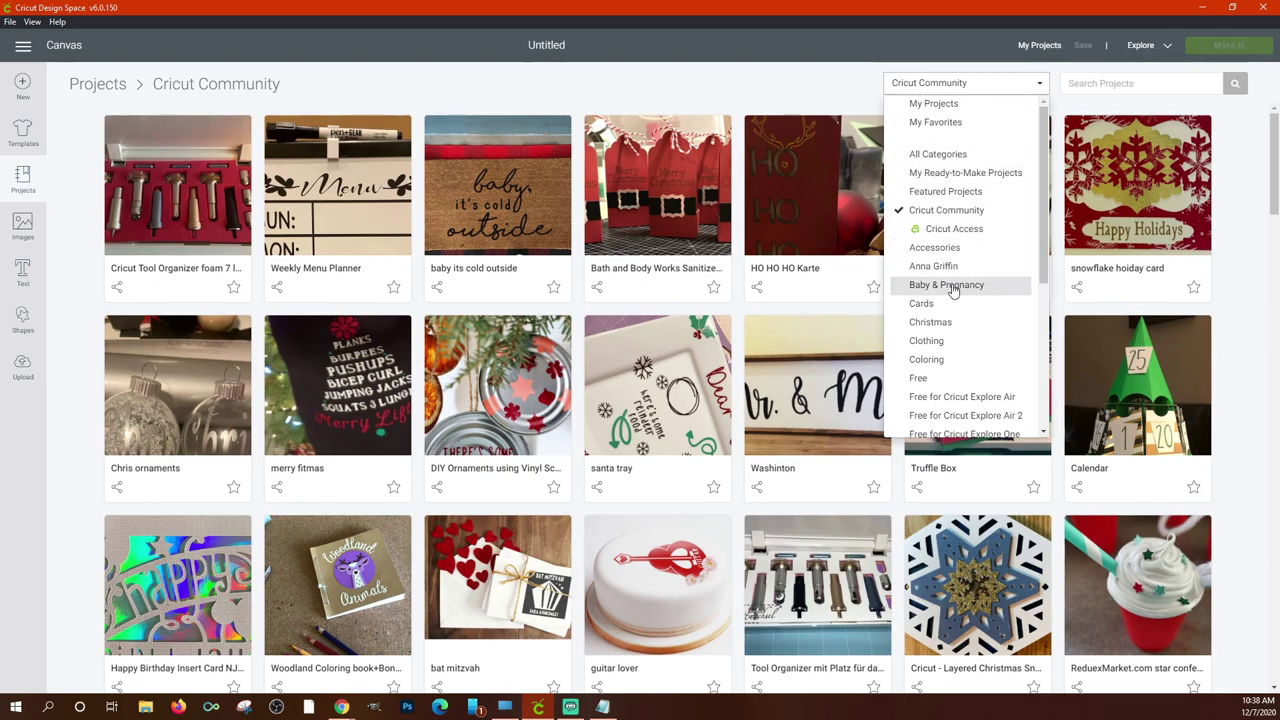
scroll(955, 268, down, 3)
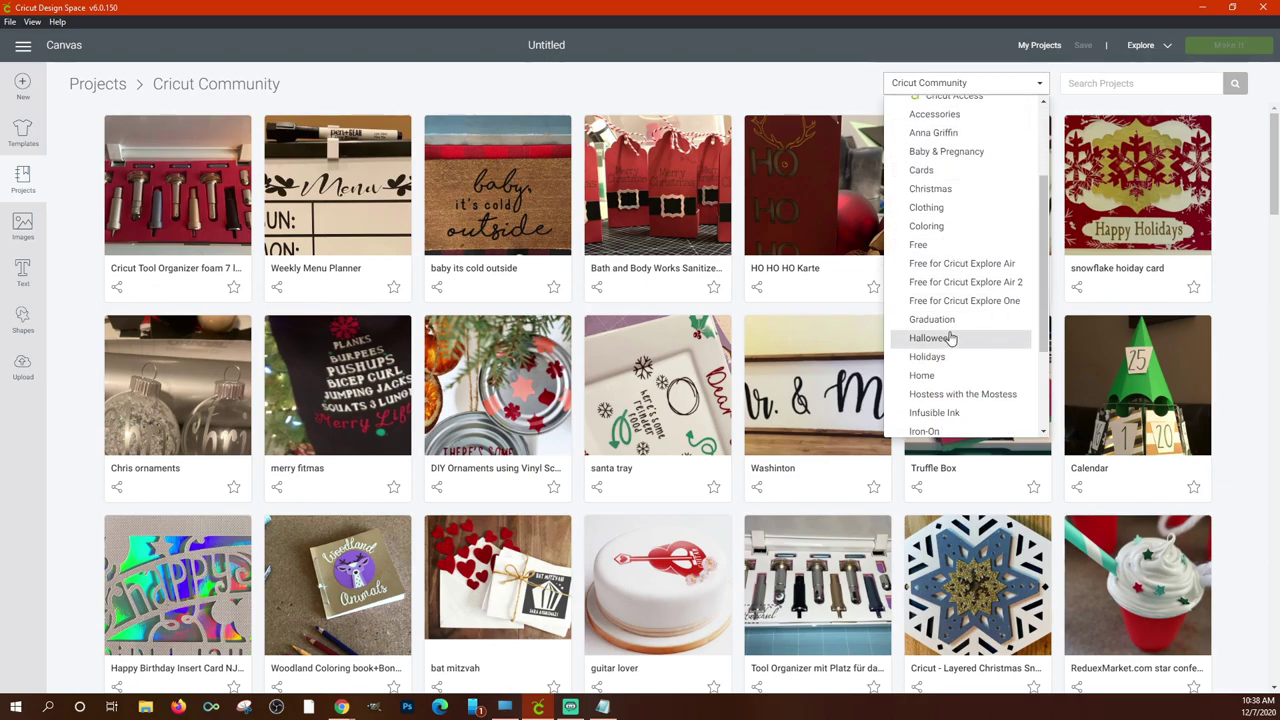
scroll(950, 337, down, 3)
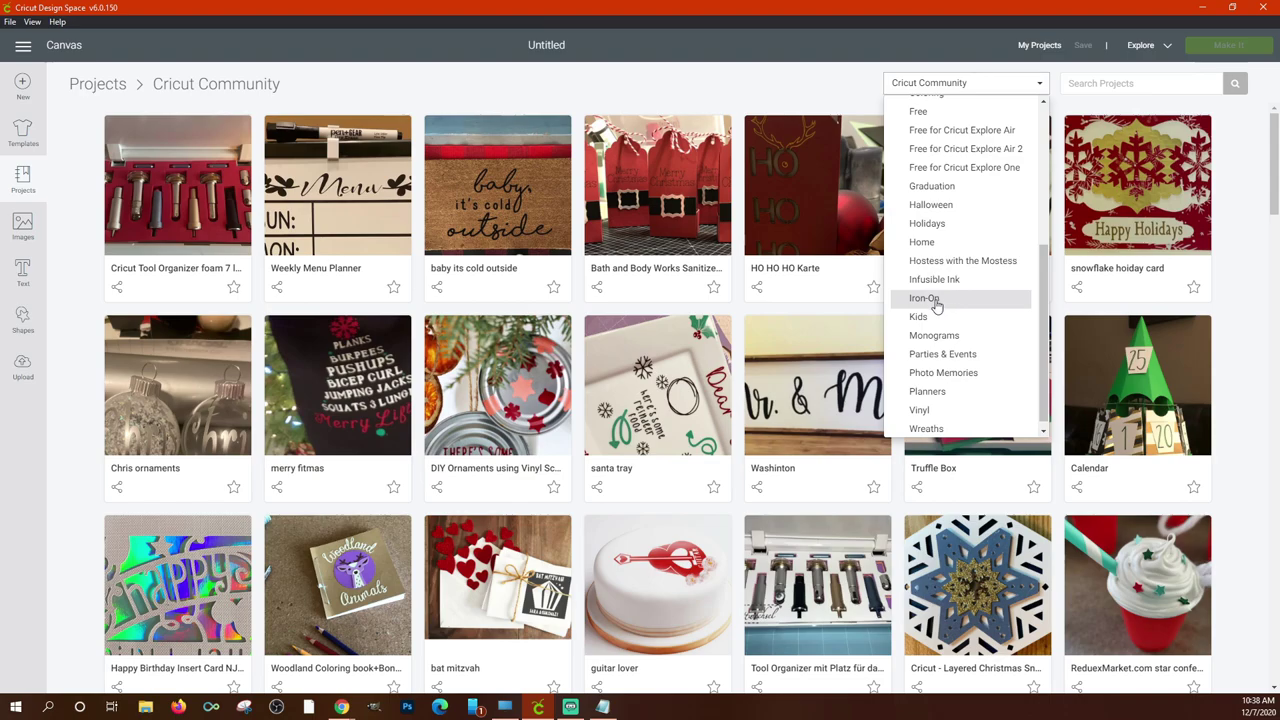
scroll(960, 372, down, 1)
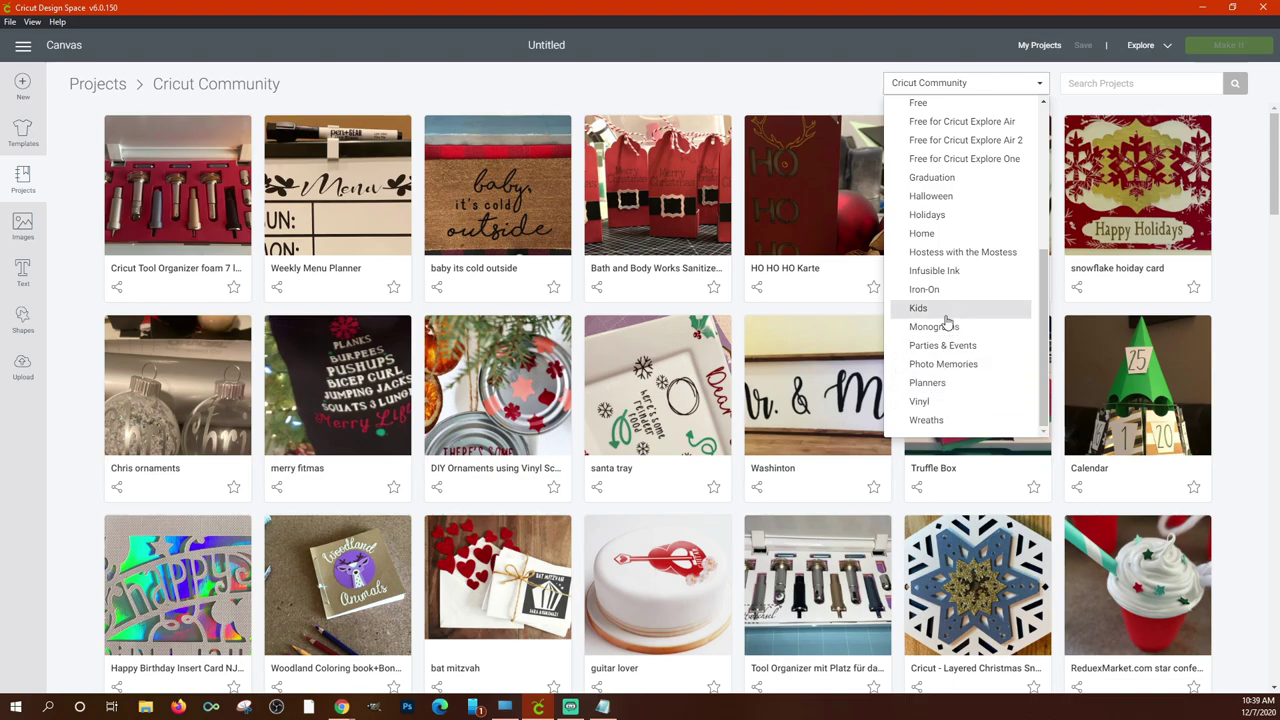
click(808, 86)
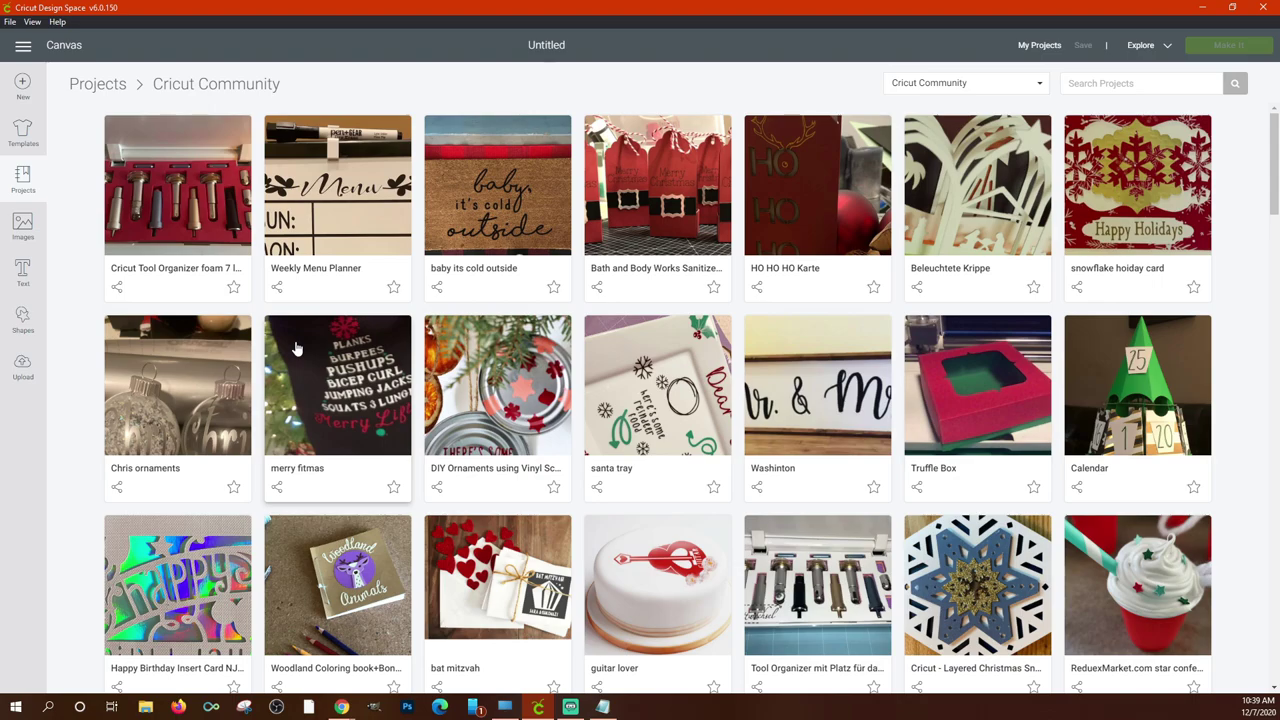
Open the image library, go to its all-images search, and dismiss the category overview to reveal the images and filters.
click(23, 225)
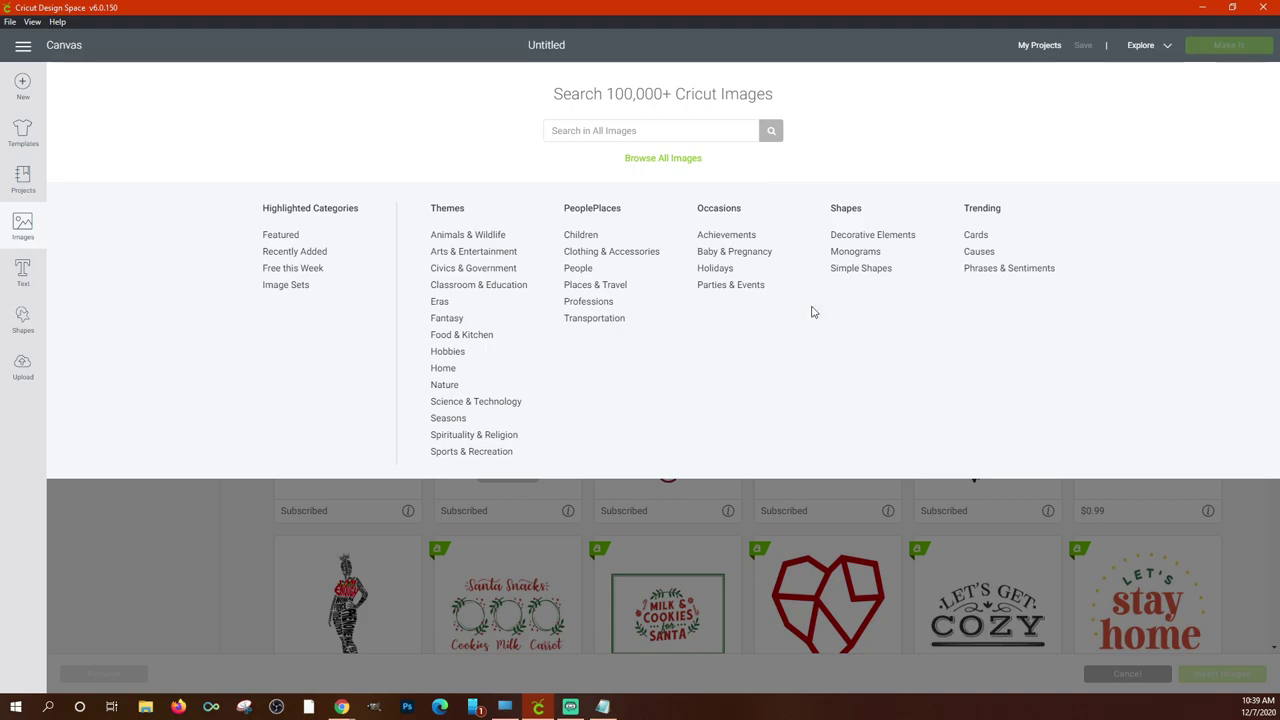
click(602, 131)
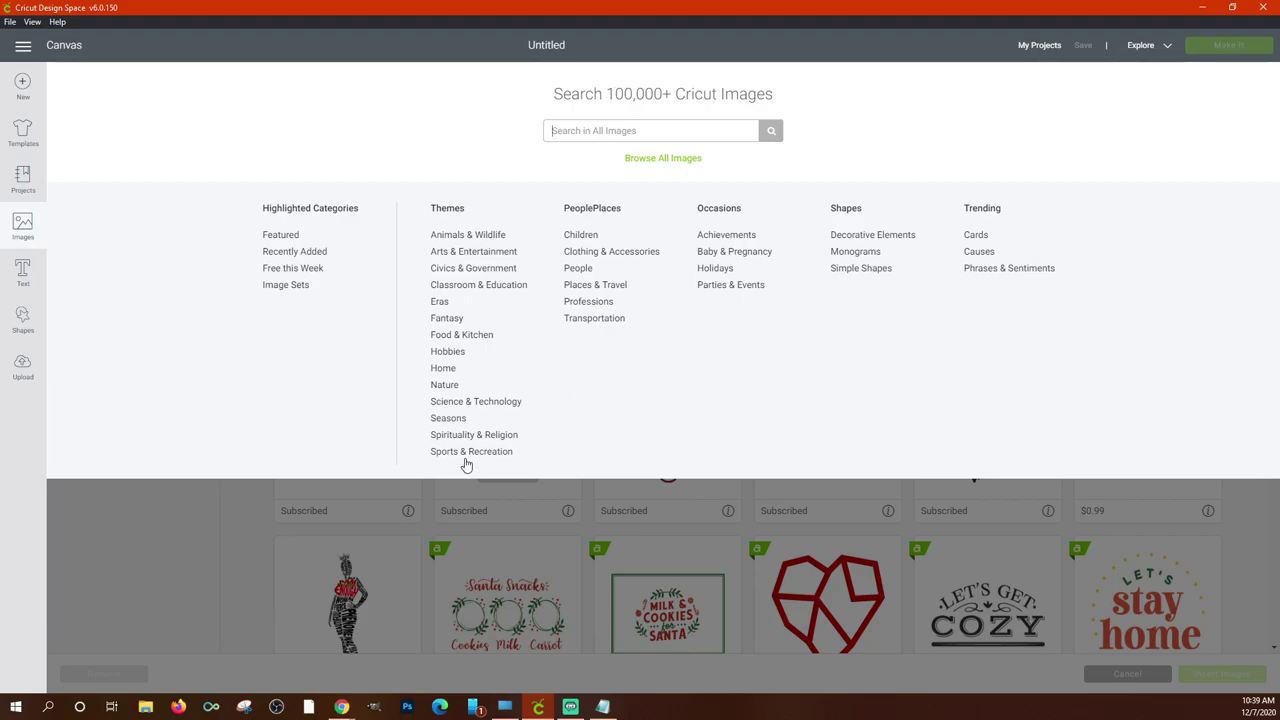
click(233, 533)
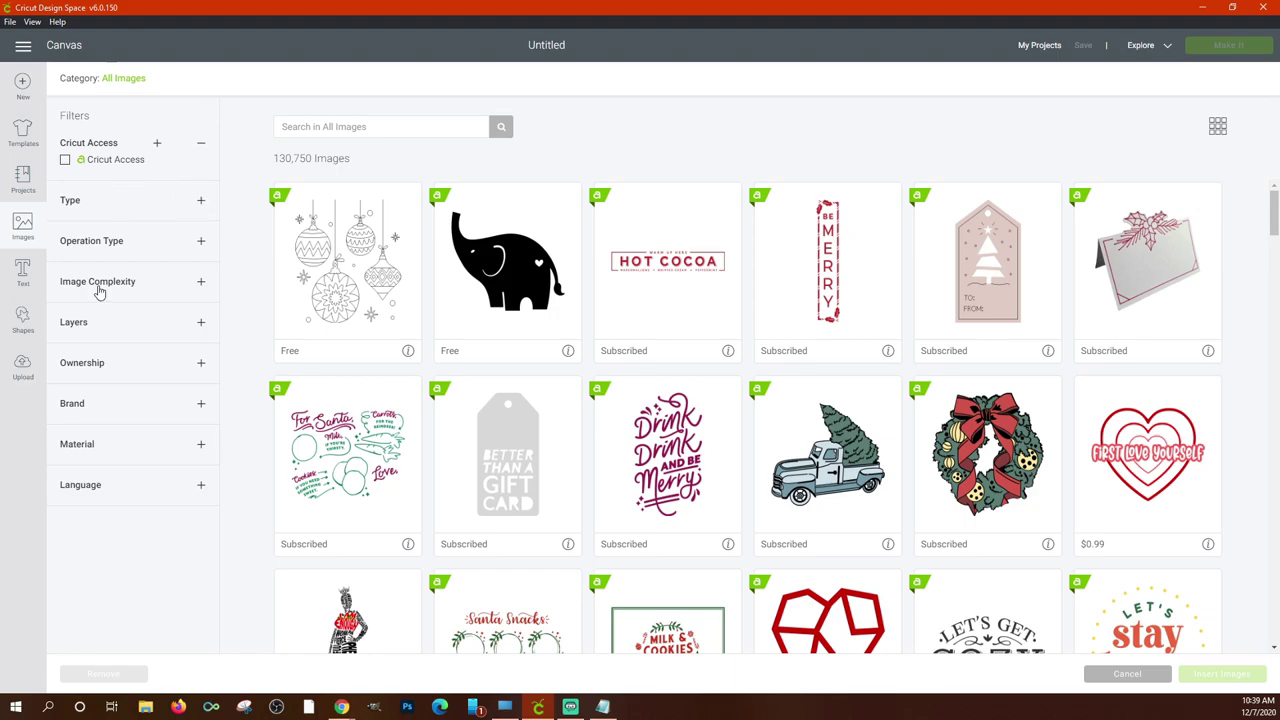
Expand the Layers filter, limit the images to Single layer, and browse the matching designs.
click(201, 326)
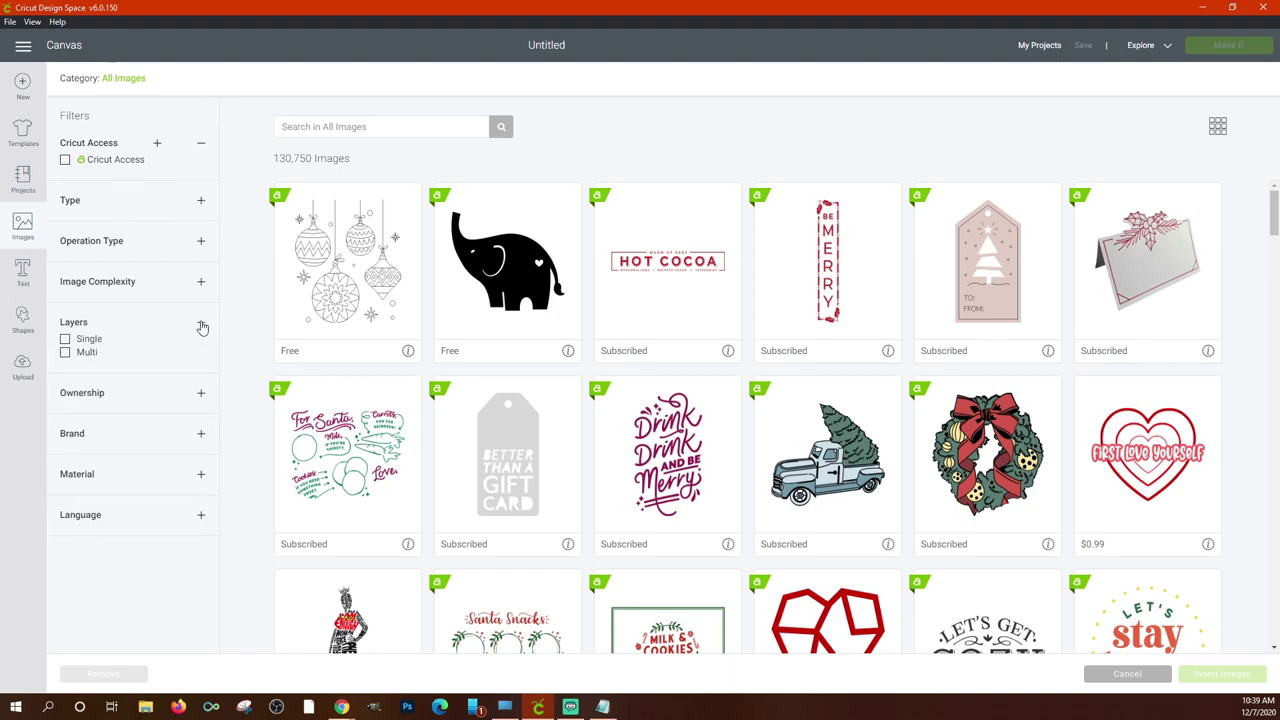
click(66, 340)
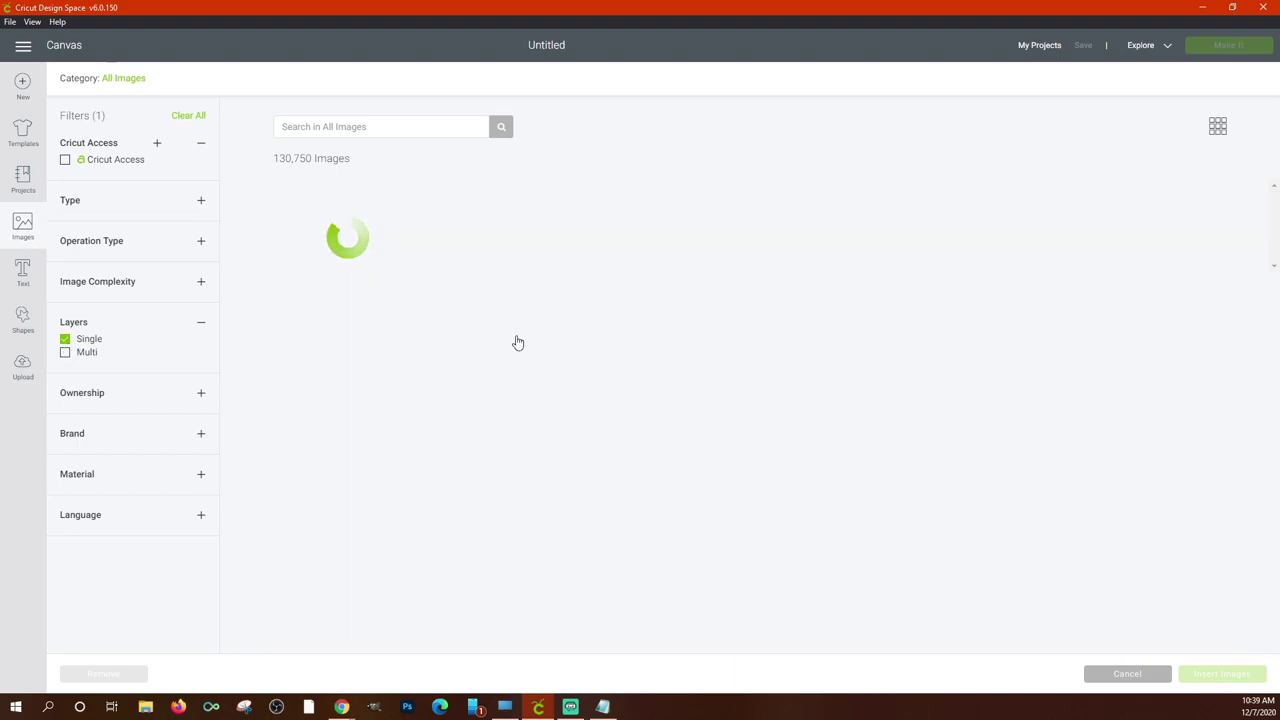
scroll(810, 410, down, 6)
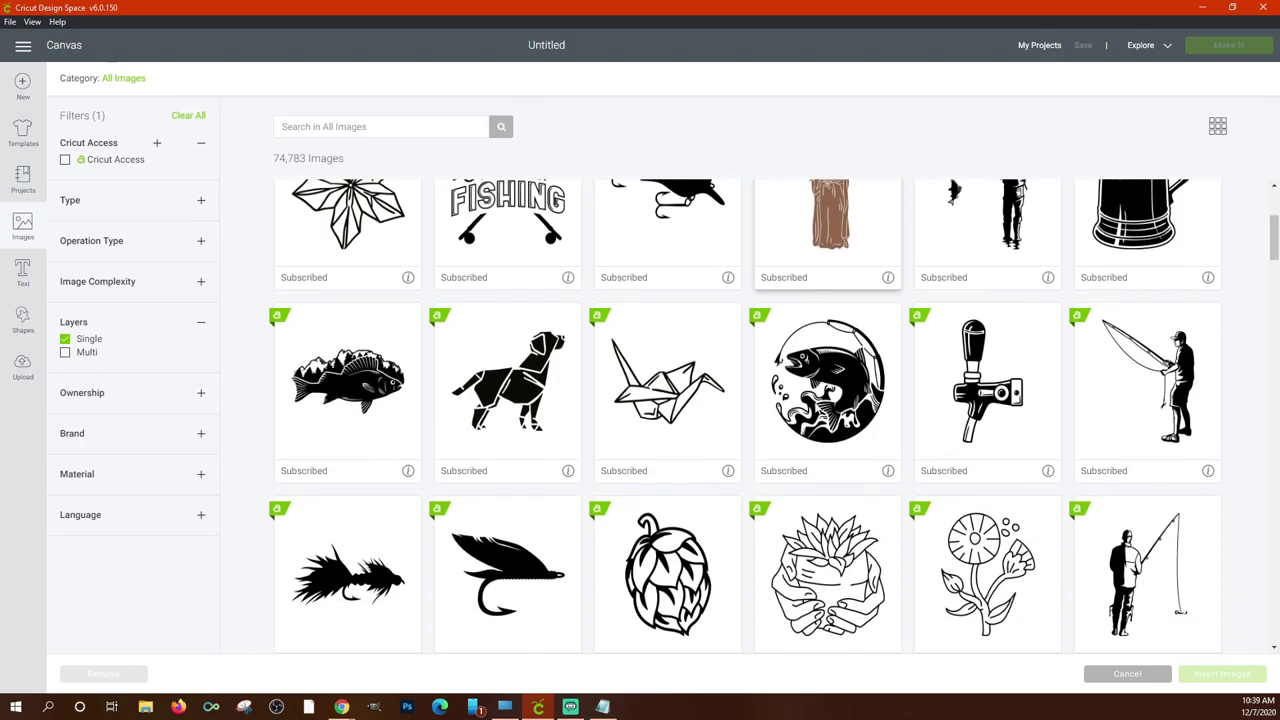
scroll(810, 410, up, 4)
scroll(810, 410, up, 2)
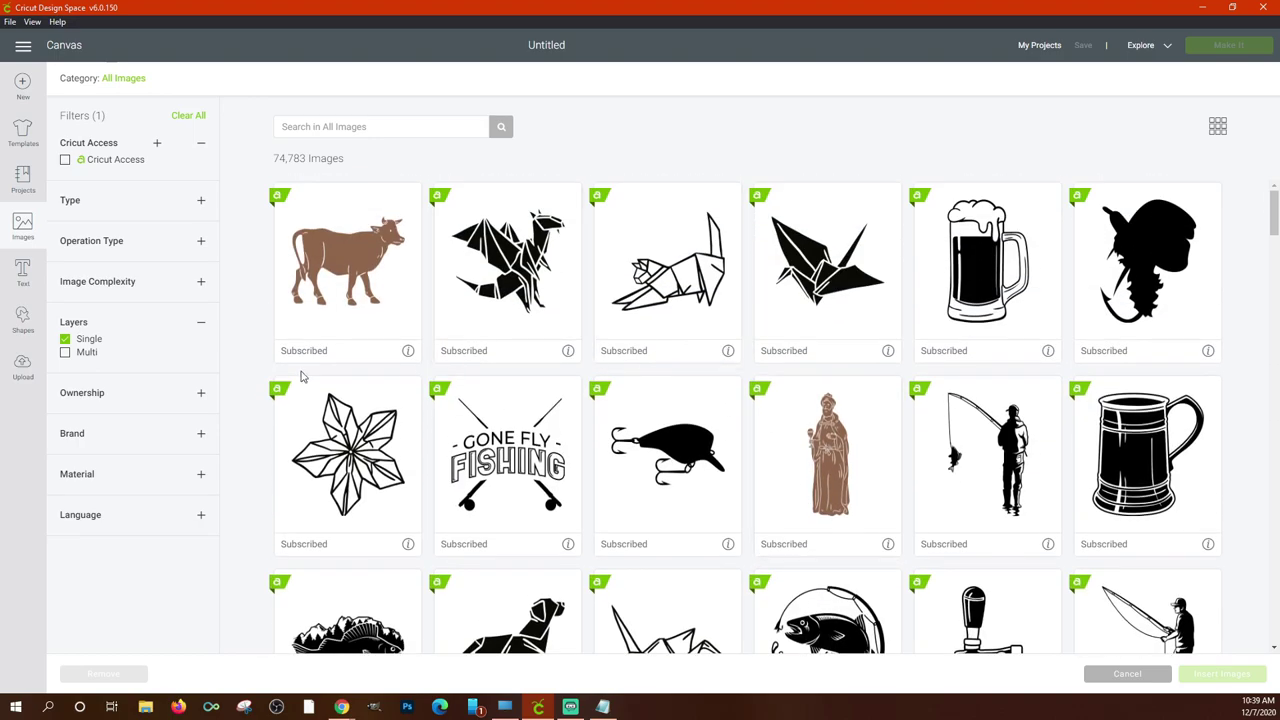
Replace the Single layer filter with Multi to show multi-layer images.
click(66, 340)
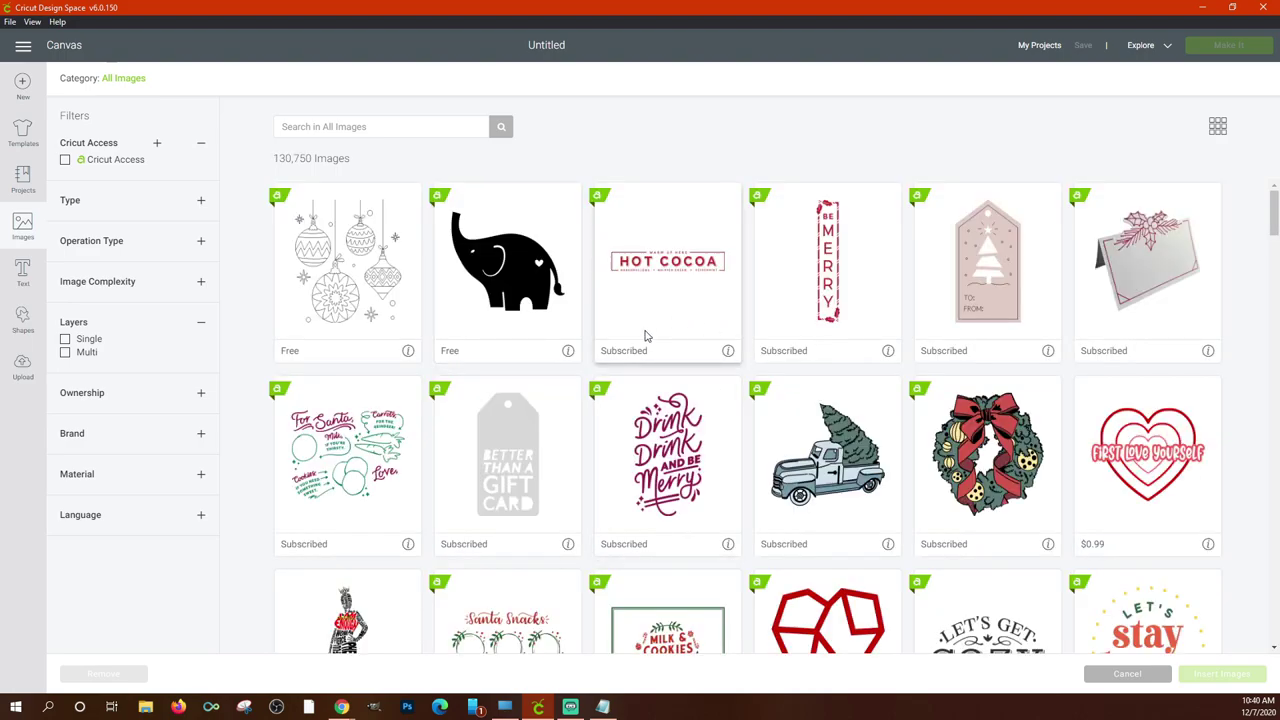
click(65, 353)
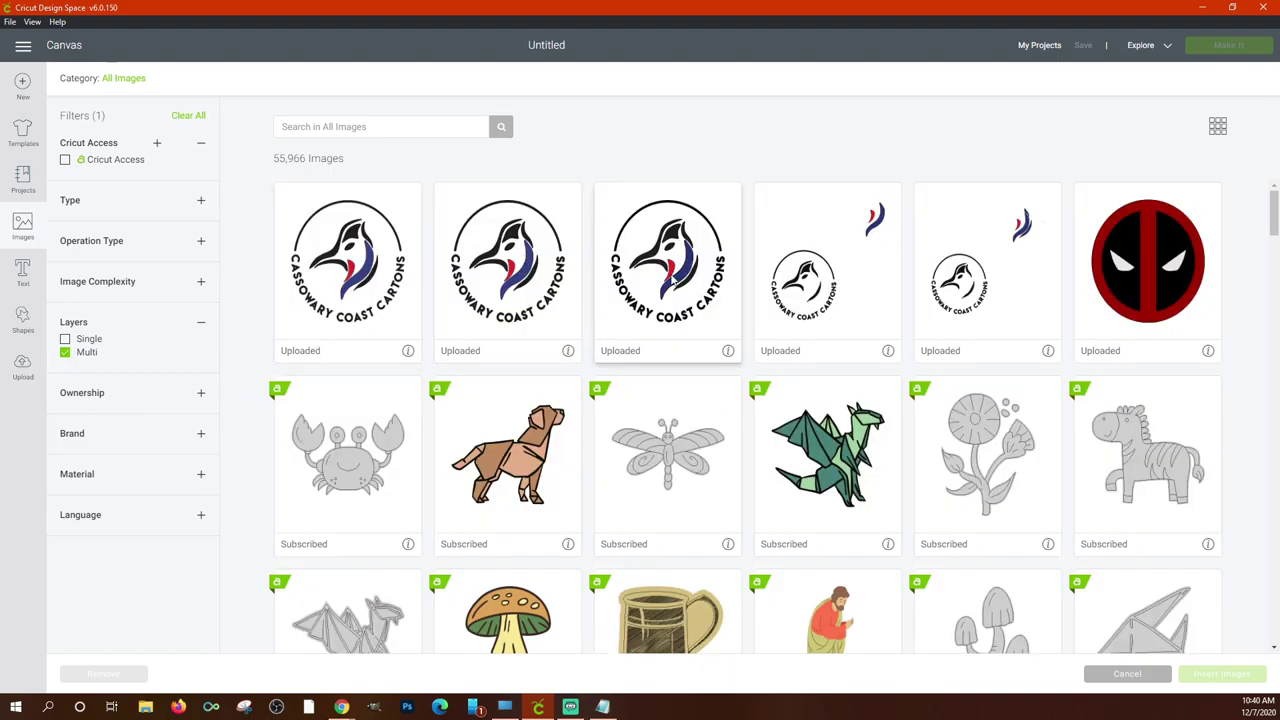
Browse the multi-layer images and remove the Multi layer filter.
scroll(694, 311, down, 10)
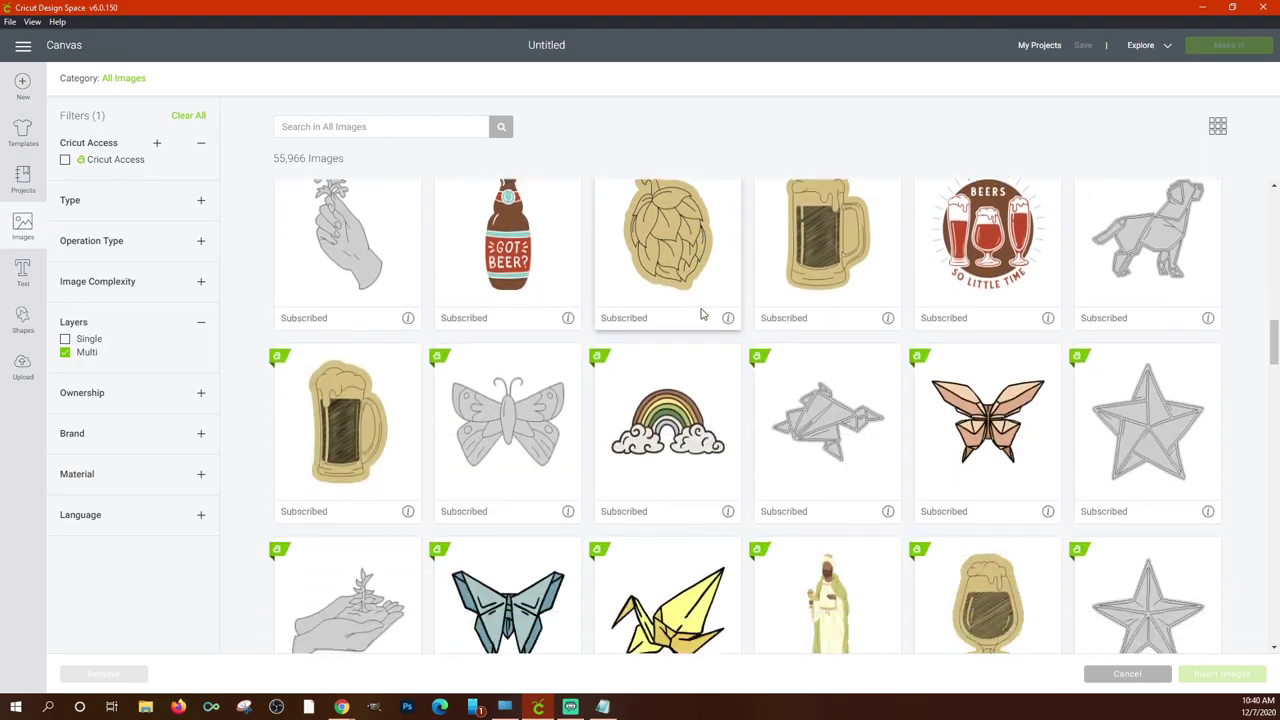
scroll(700, 316, down, 8)
scroll(690, 326, up, 5)
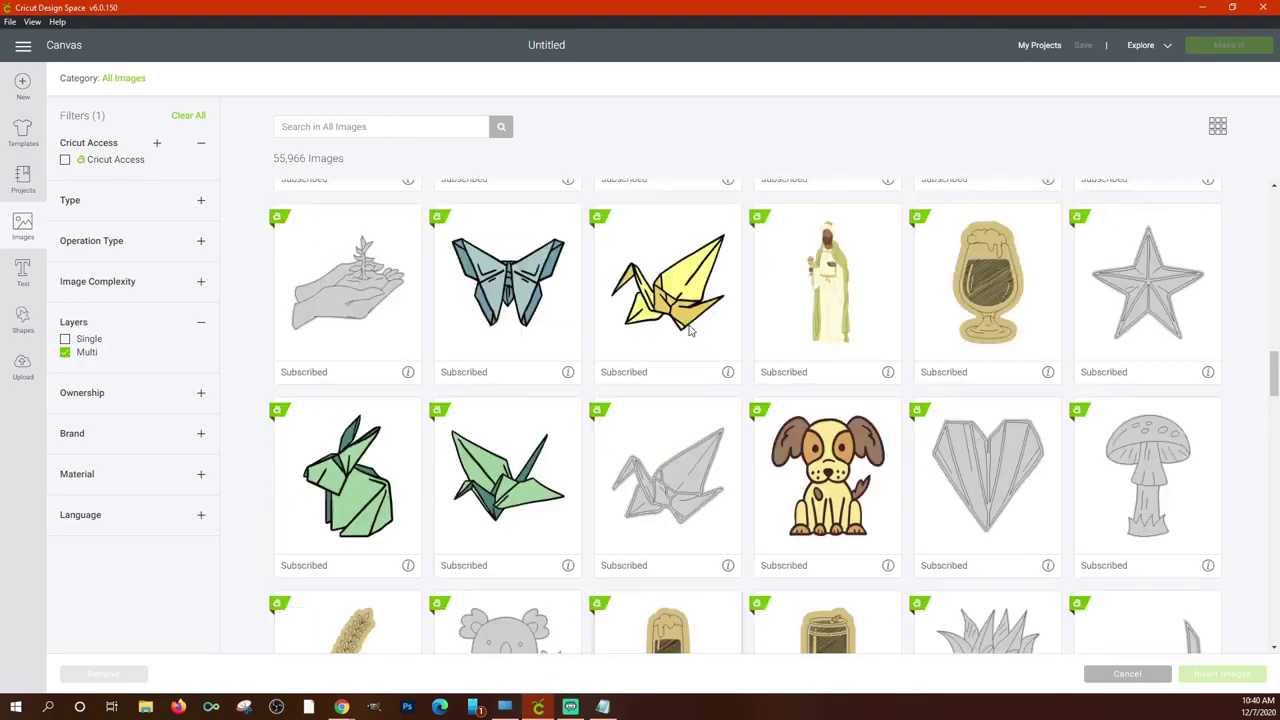
scroll(688, 331, up, 15)
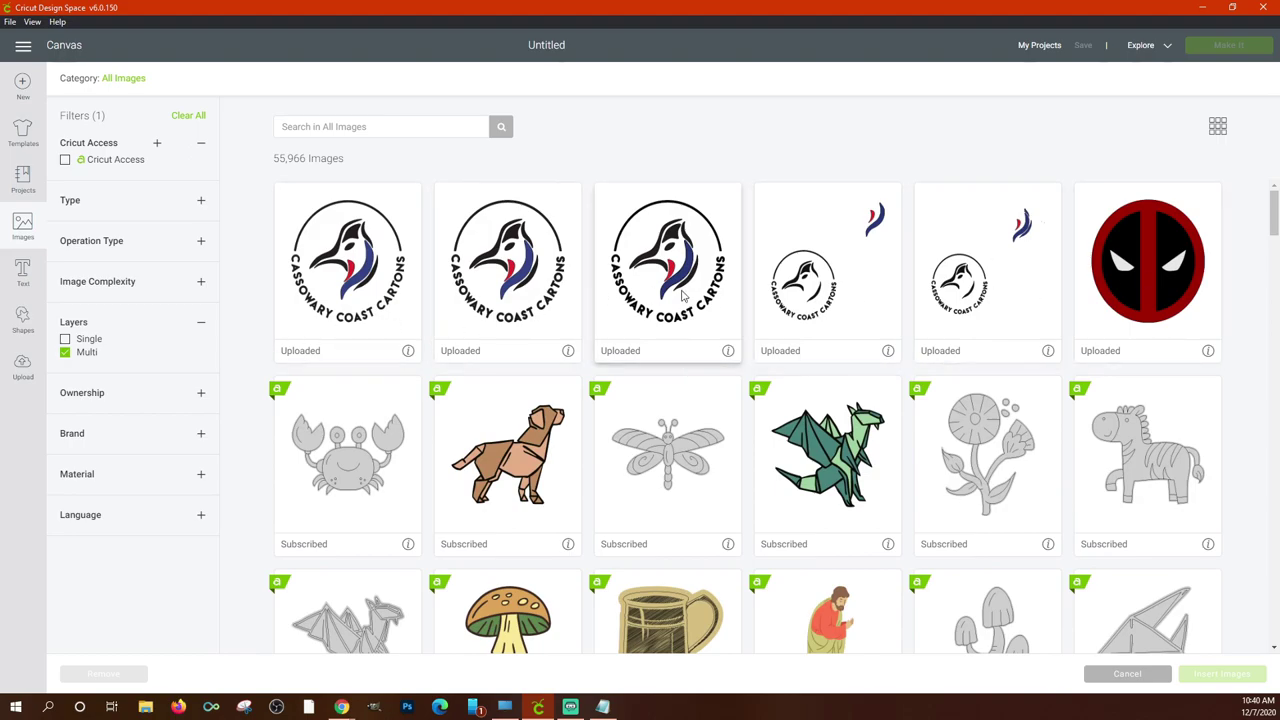
click(66, 353)
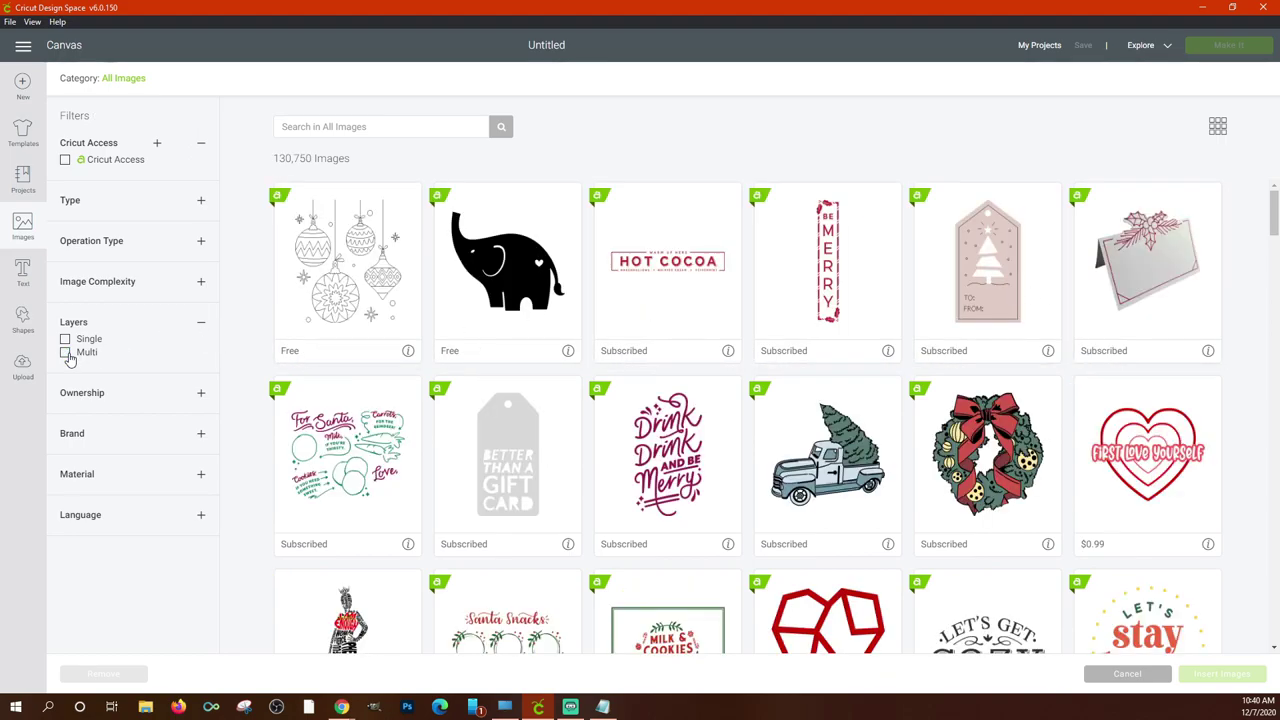
Review the Ownership filter options, then collapse both the Layers and Ownership filters.
click(200, 393)
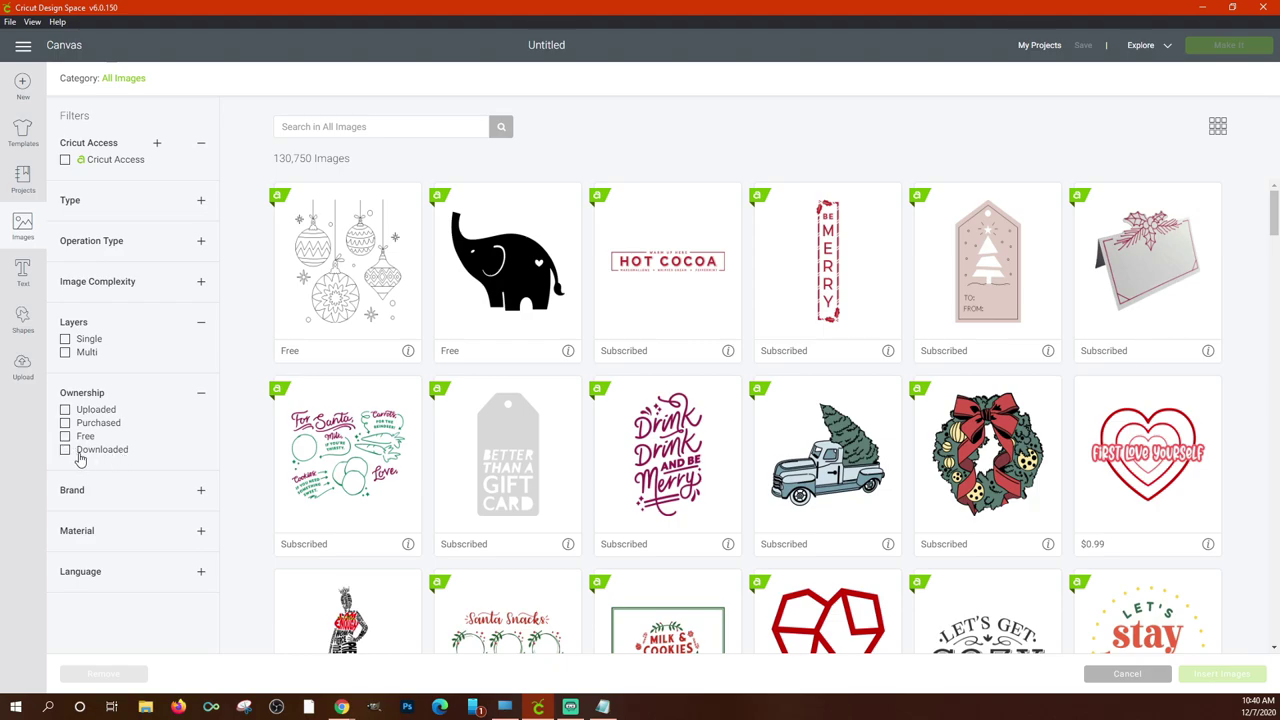
click(201, 324)
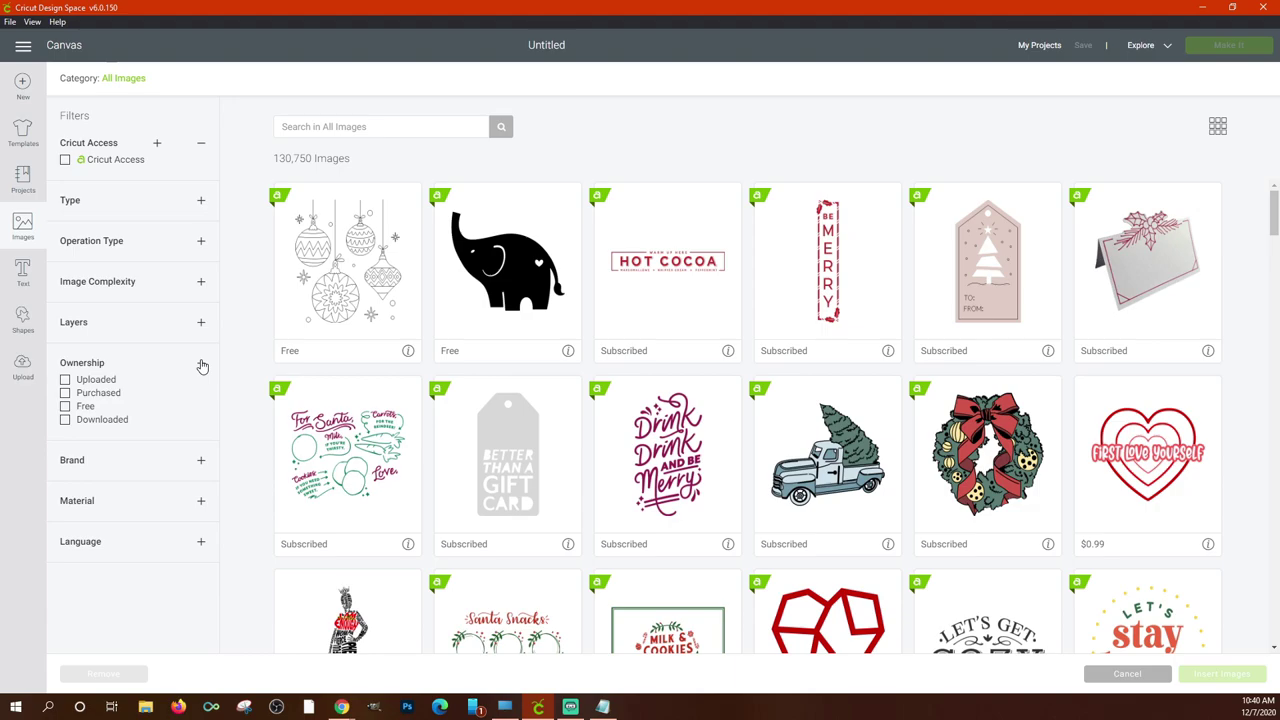
click(201, 362)
Expand the Brand filter, limit the images to Marvel, and browse the matching designs.
click(201, 405)
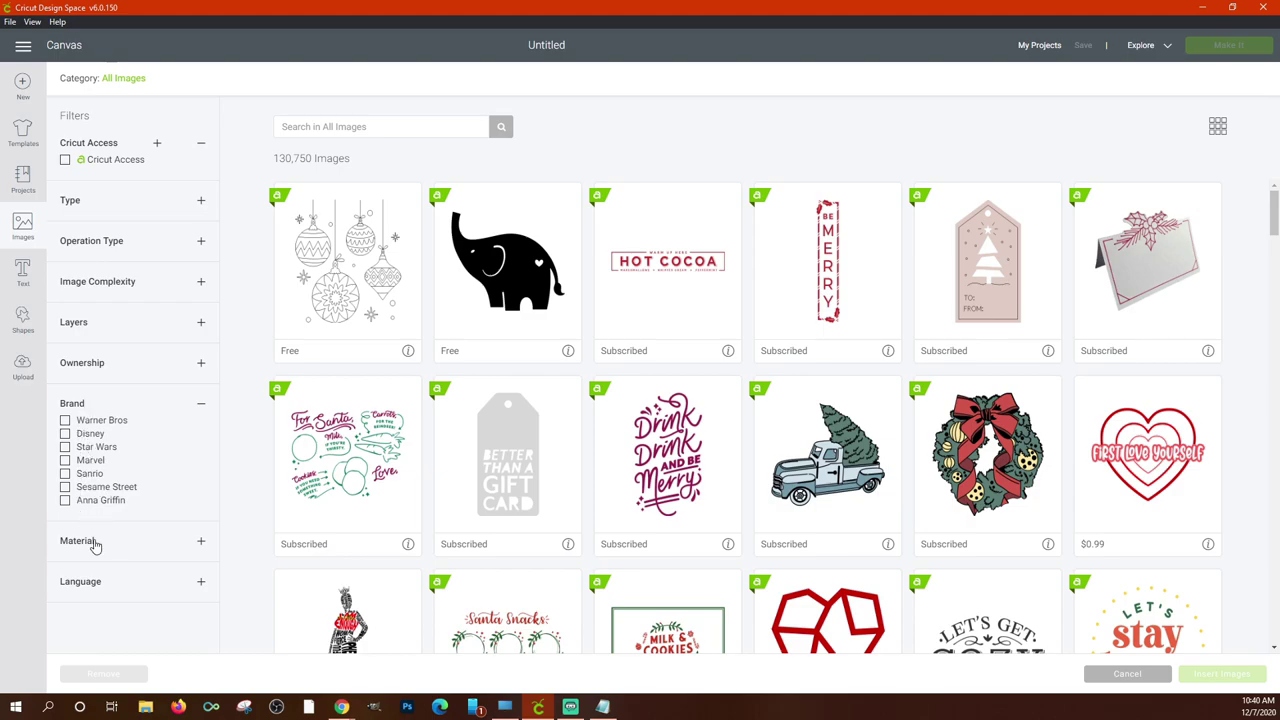
click(65, 461)
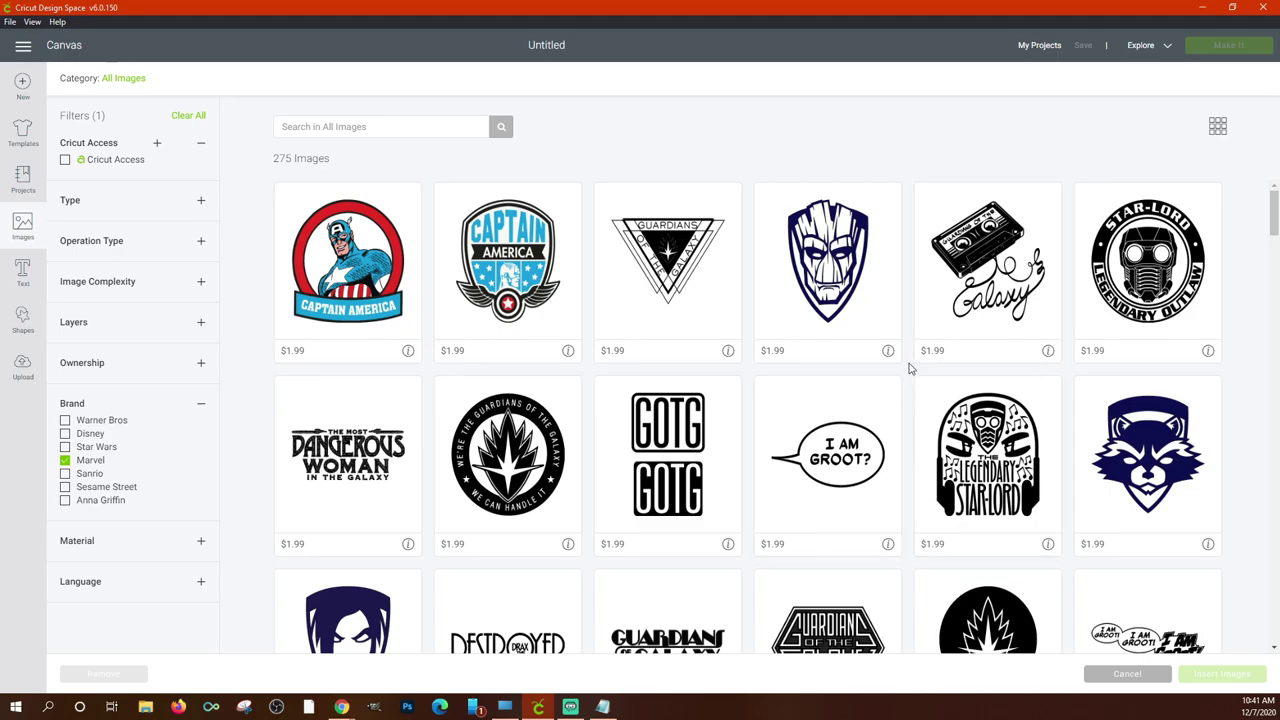
scroll(910, 369, down, 3)
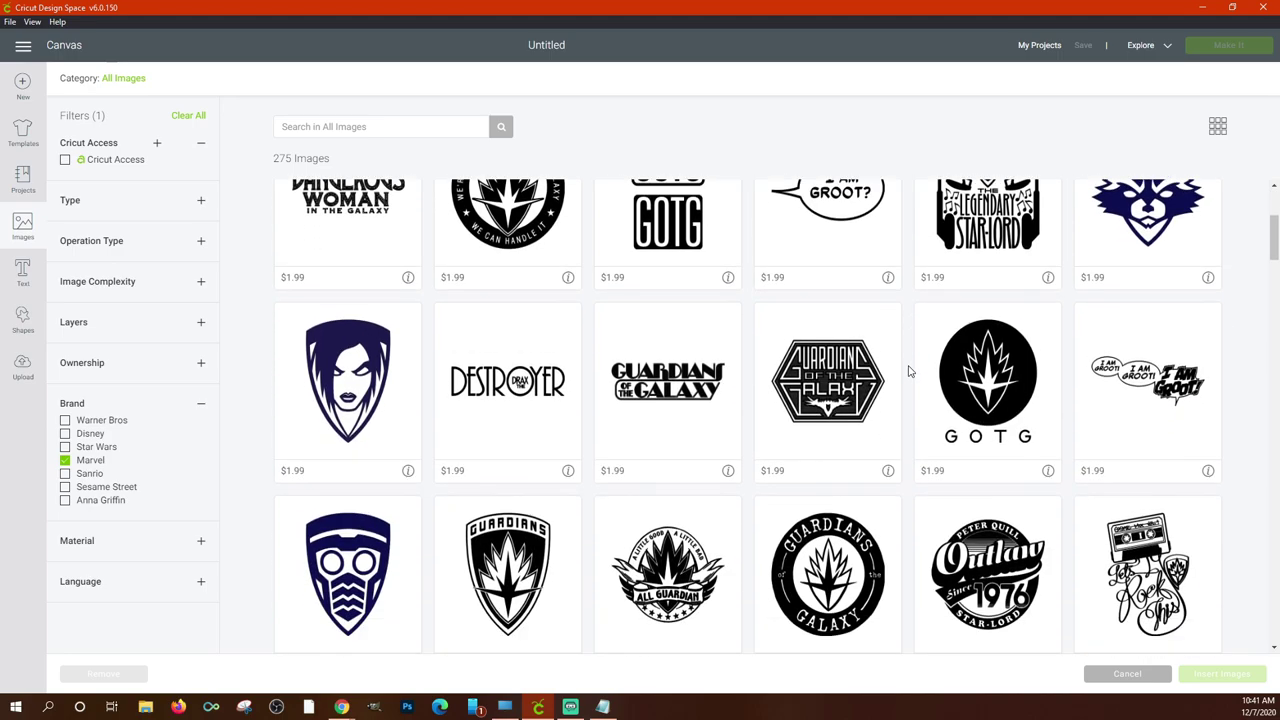
scroll(910, 372, down, 3)
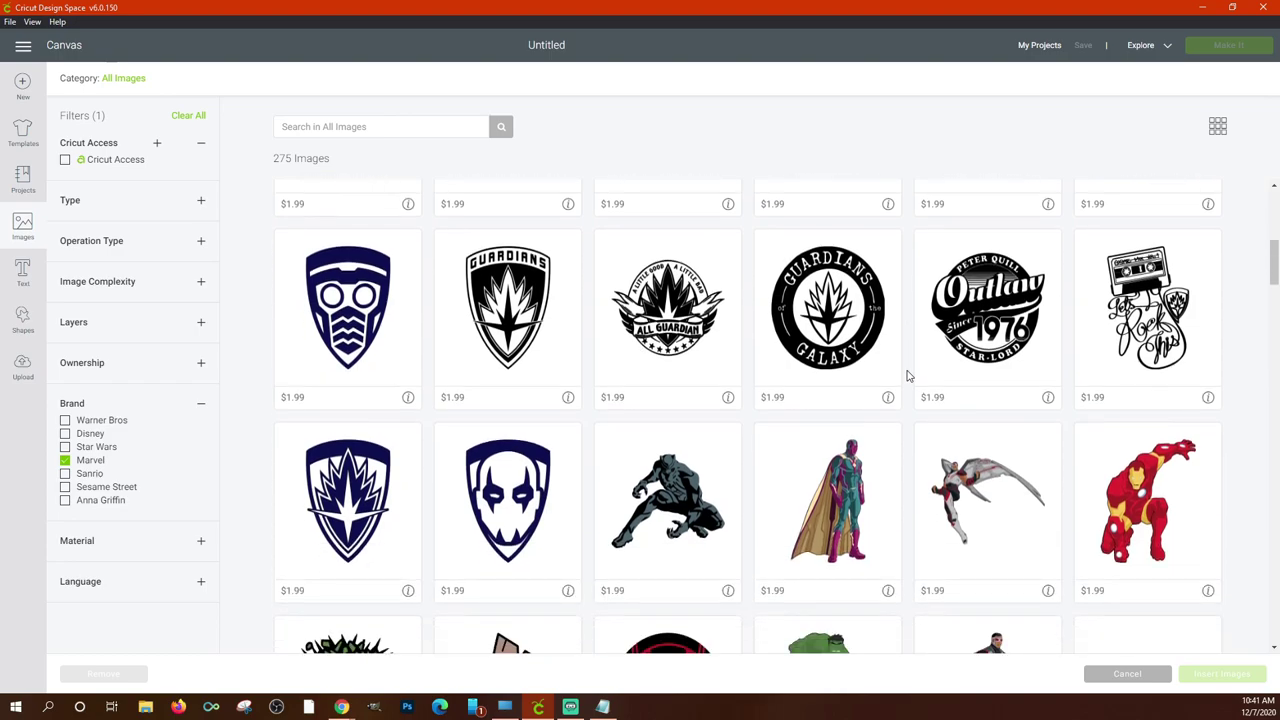
scroll(908, 376, down, 2)
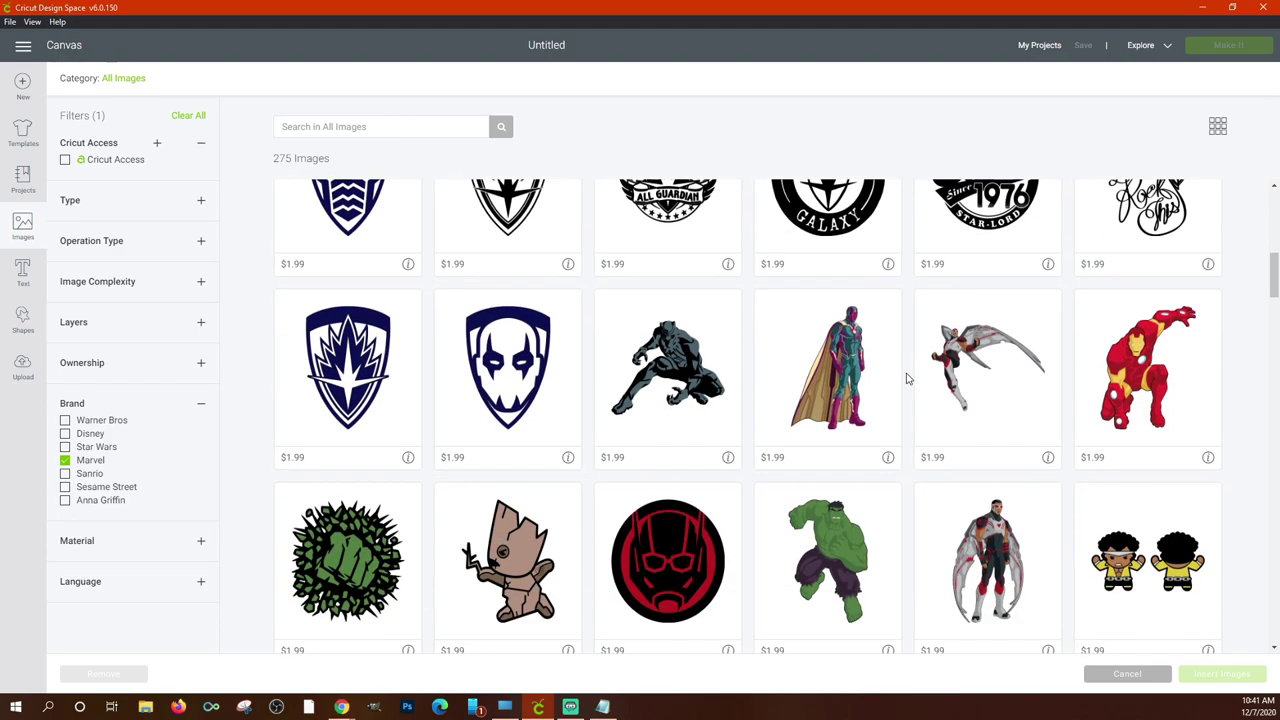
scroll(908, 380, down, 9)
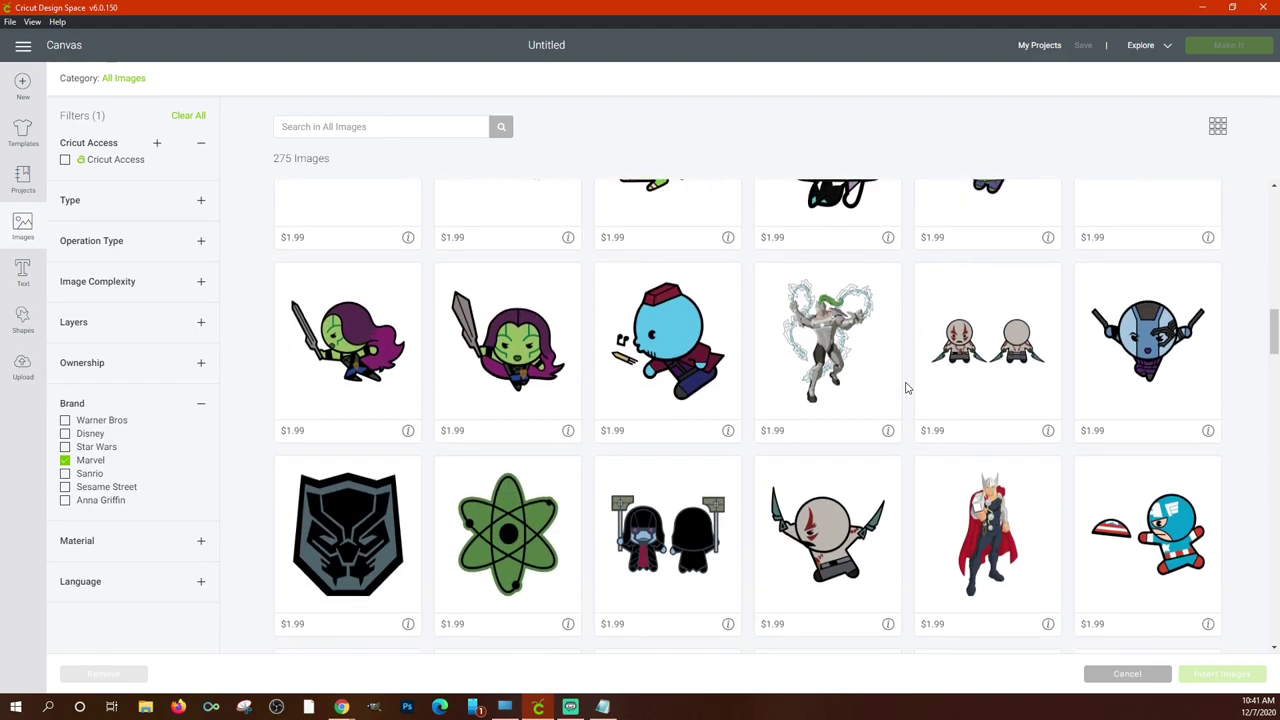
scroll(907, 388, down, 4)
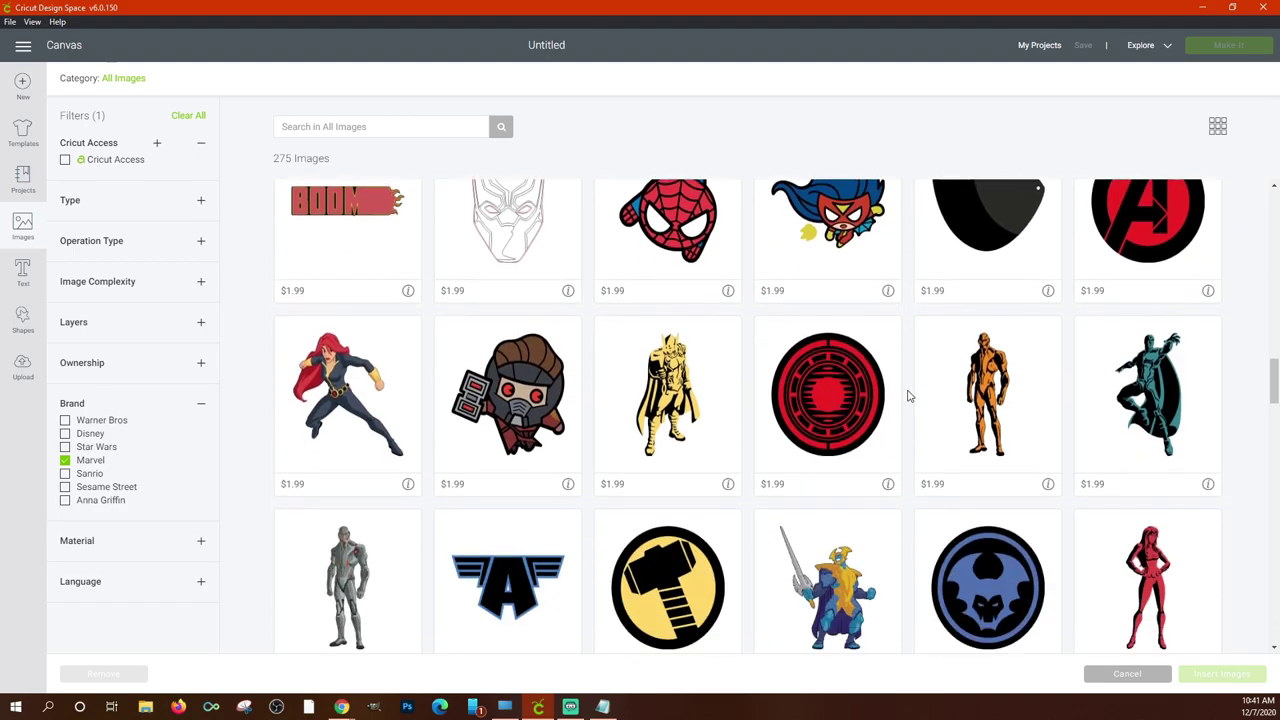
Select the red and black Iron Man Symbol image and open the image set it belongs to.
click(843, 433)
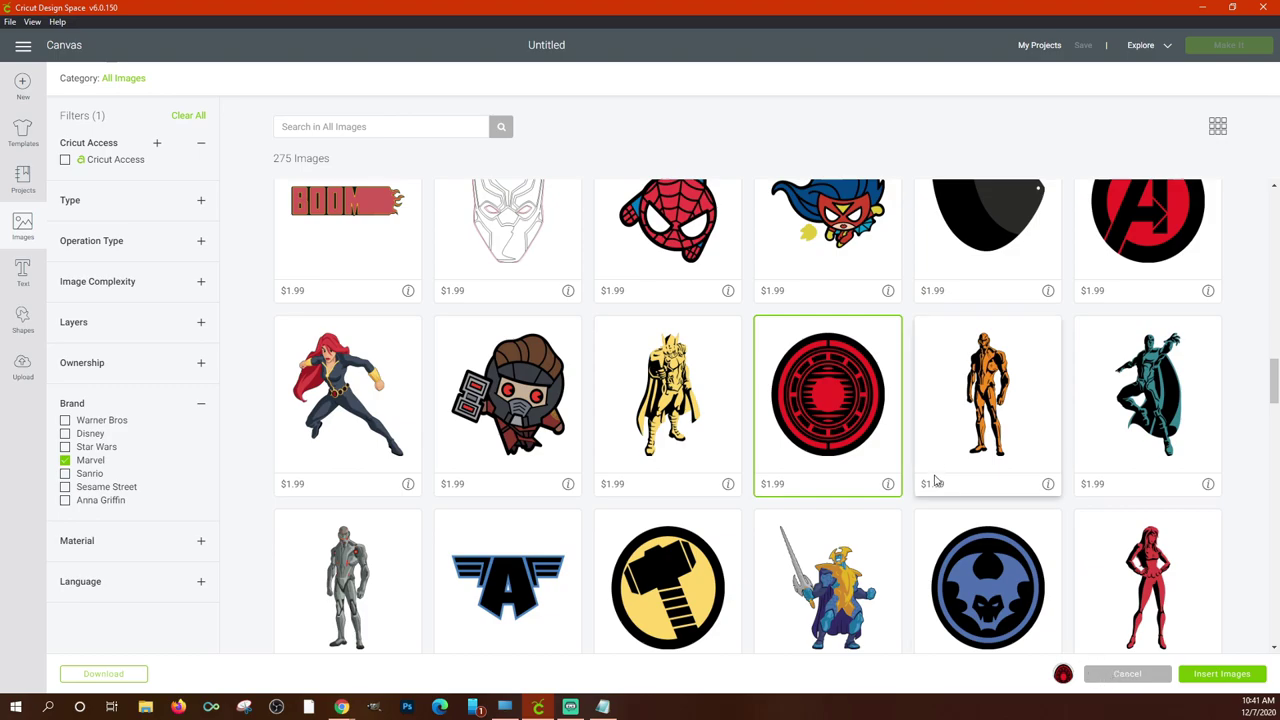
click(889, 485)
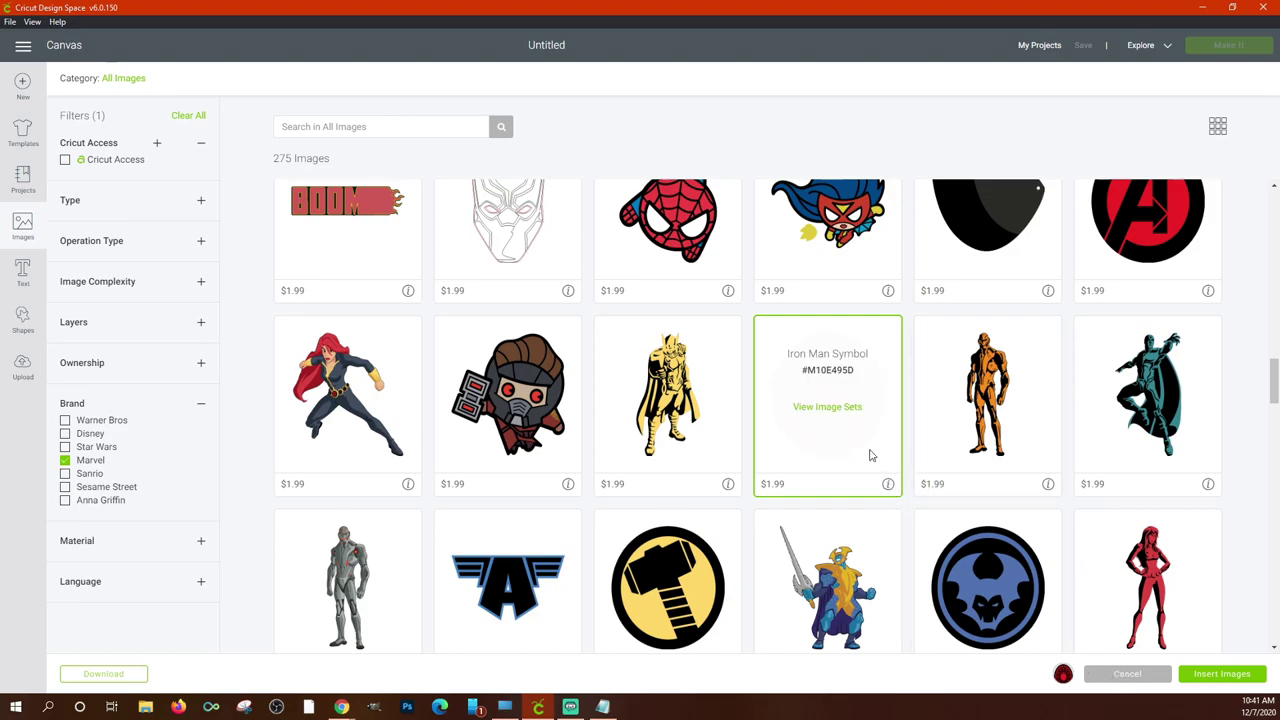
click(827, 410)
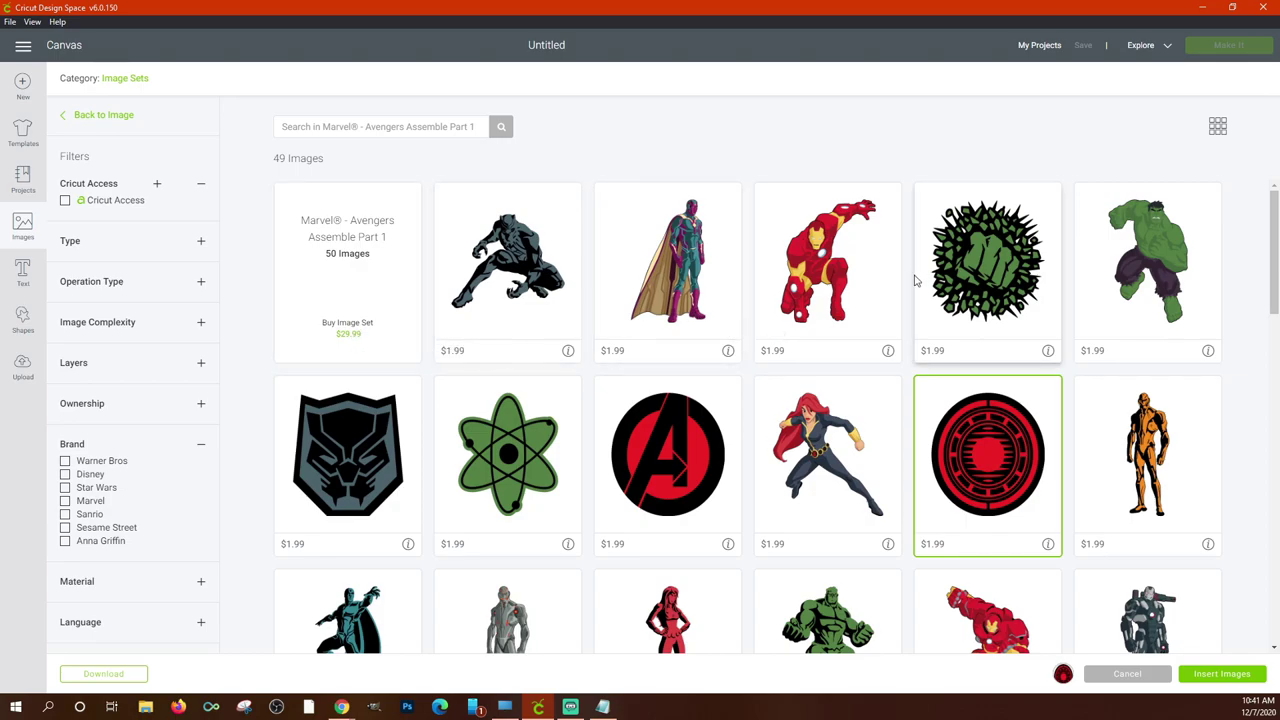
Look through the images in the Marvel Avengers Assemble Part 1 set and return to its beginning.
scroll(912, 285, down, 12)
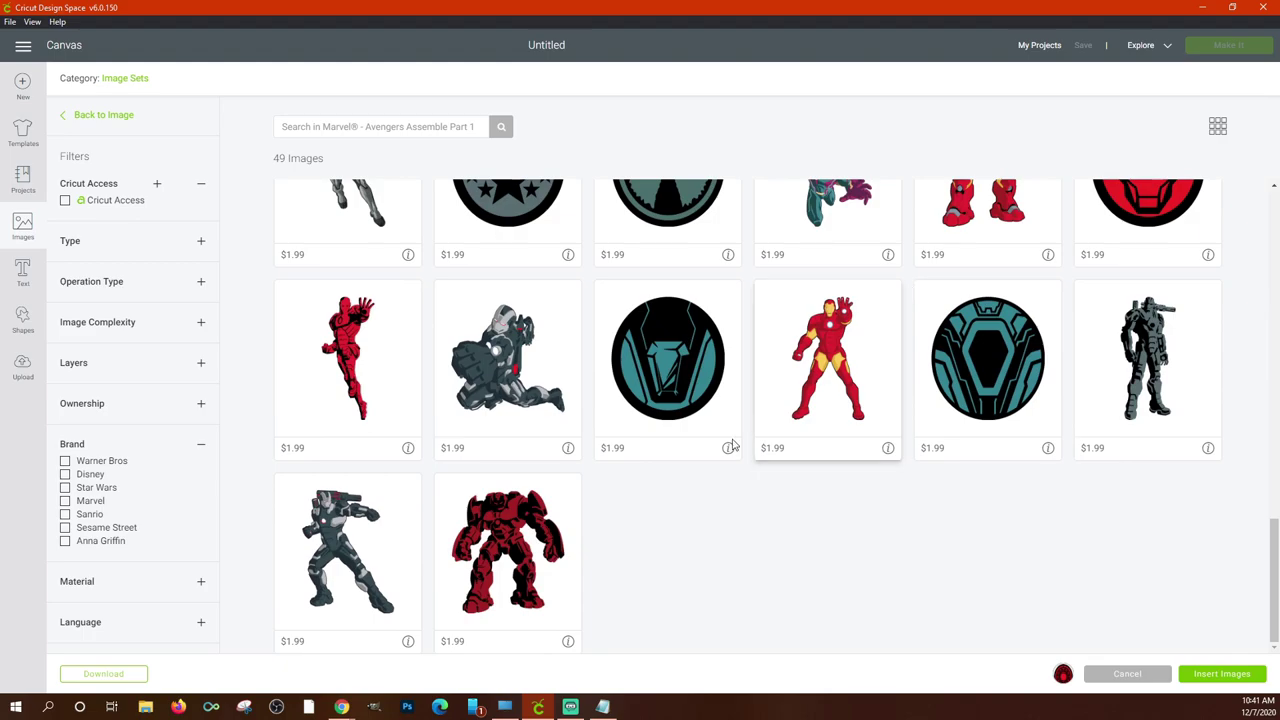
scroll(755, 516, up, 3)
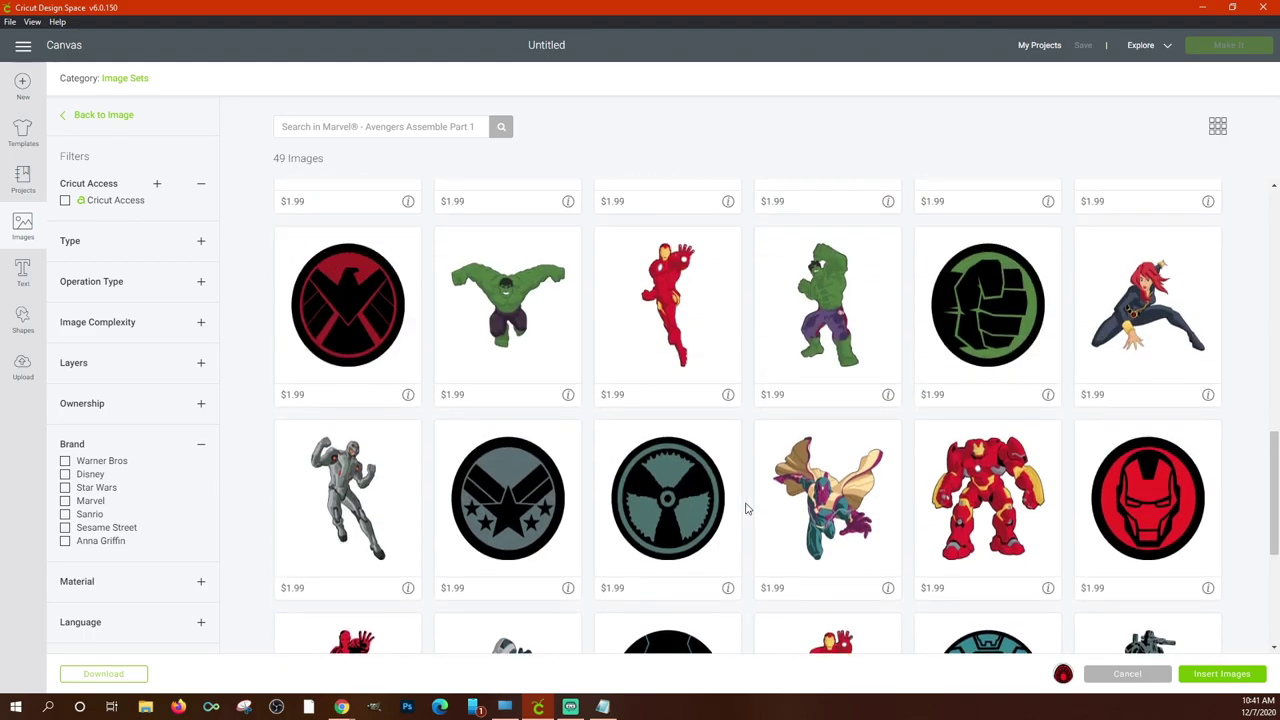
scroll(747, 507, up, 10)
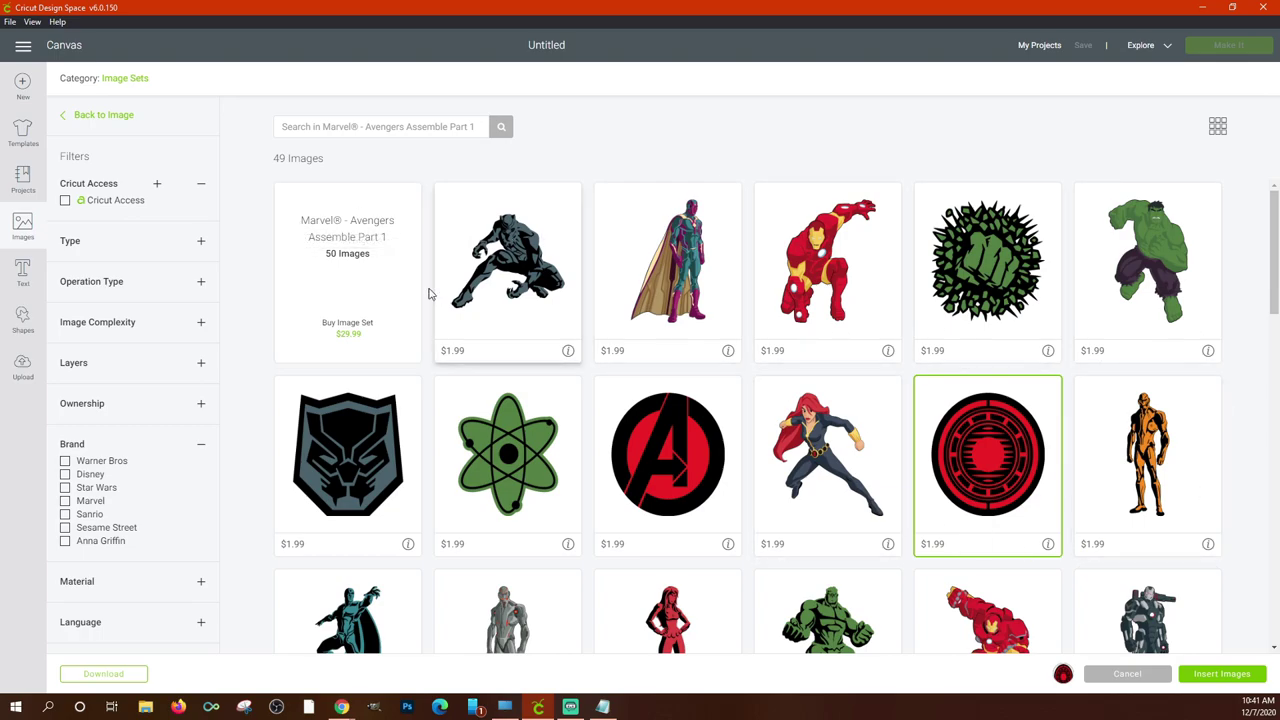
Collapse the Brand filter and review the Material, Language, Image Complexity and Operation Type options.
click(200, 443)
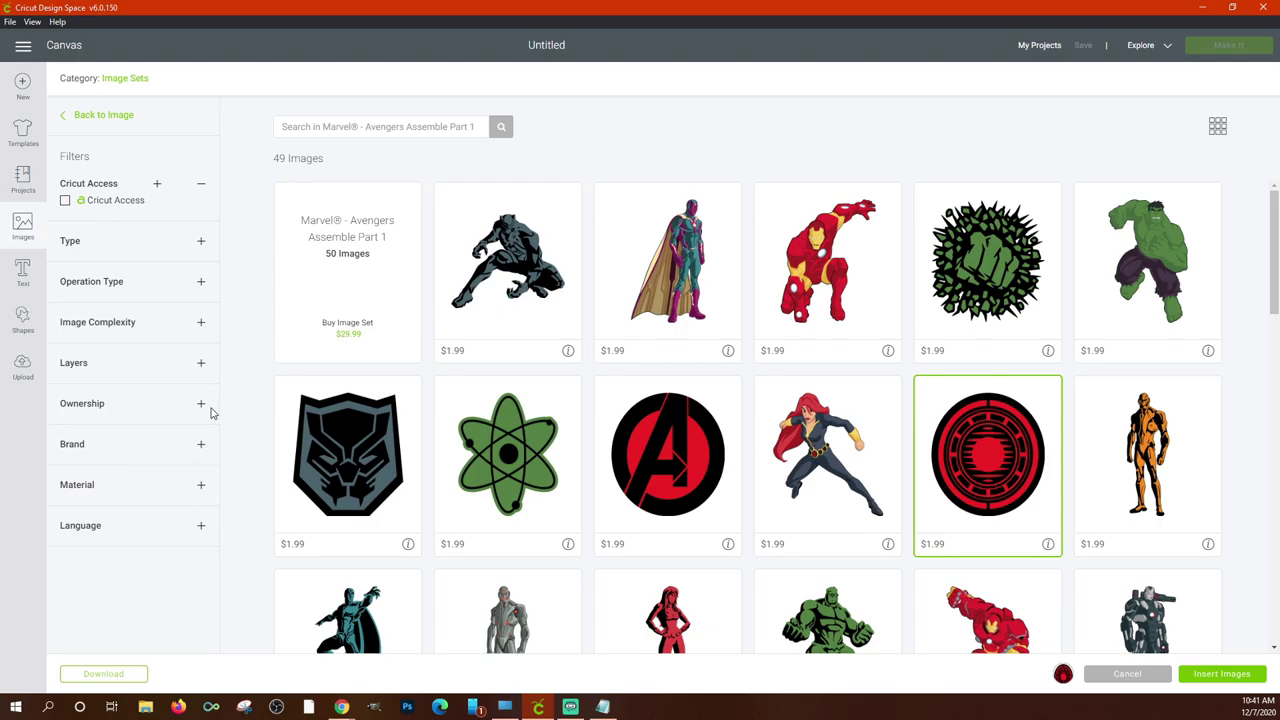
click(201, 486)
click(200, 596)
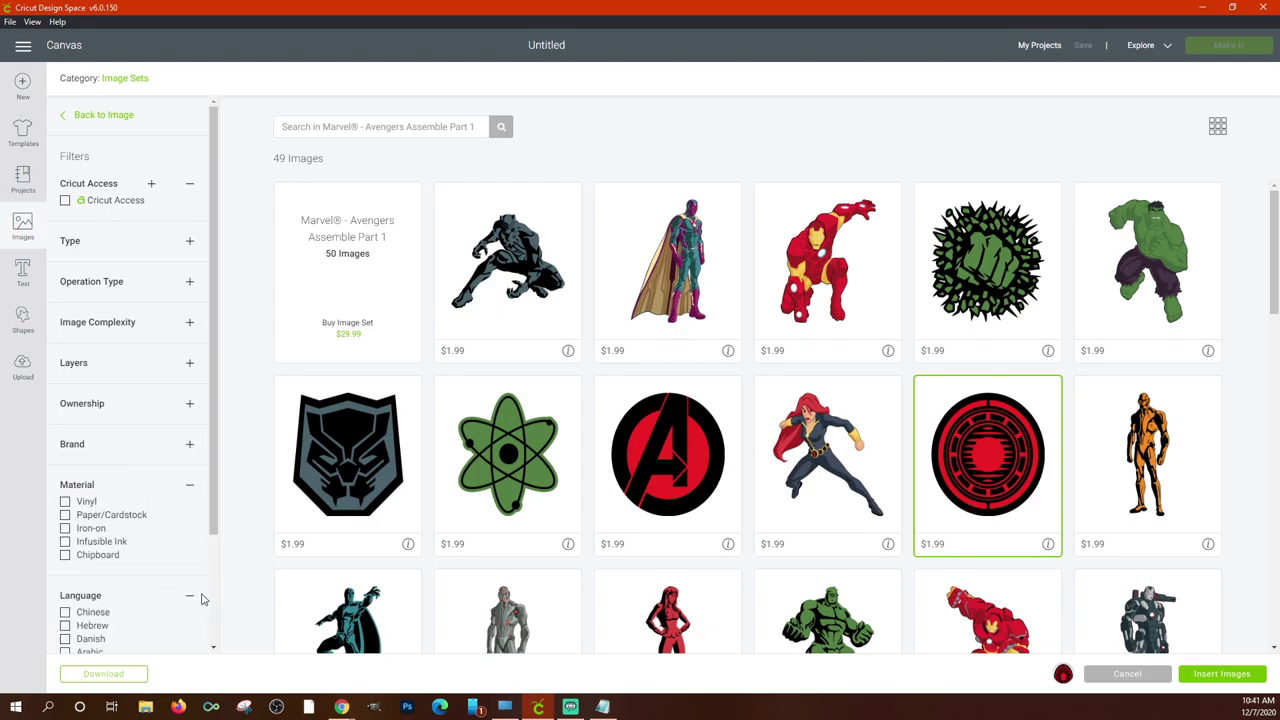
scroll(200, 540, down, 2)
scroll(210, 535, up, 1)
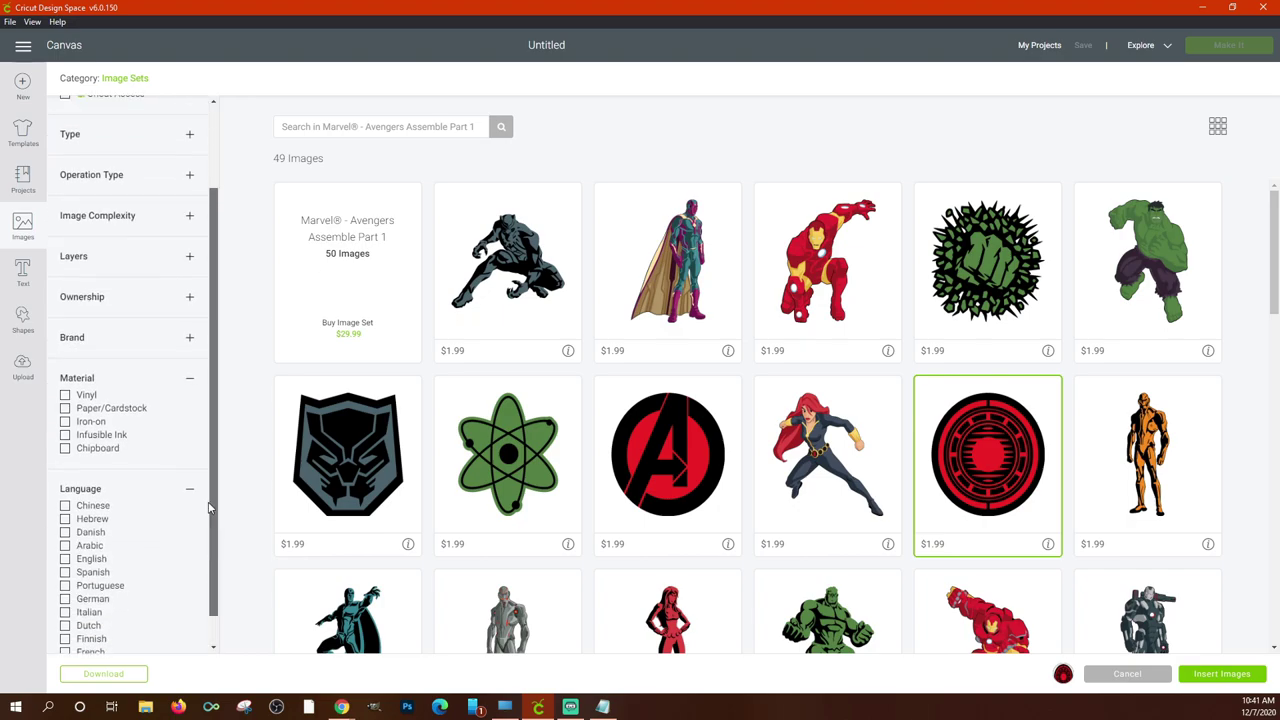
scroll(975, 420, down, 2)
scroll(975, 420, up, 2)
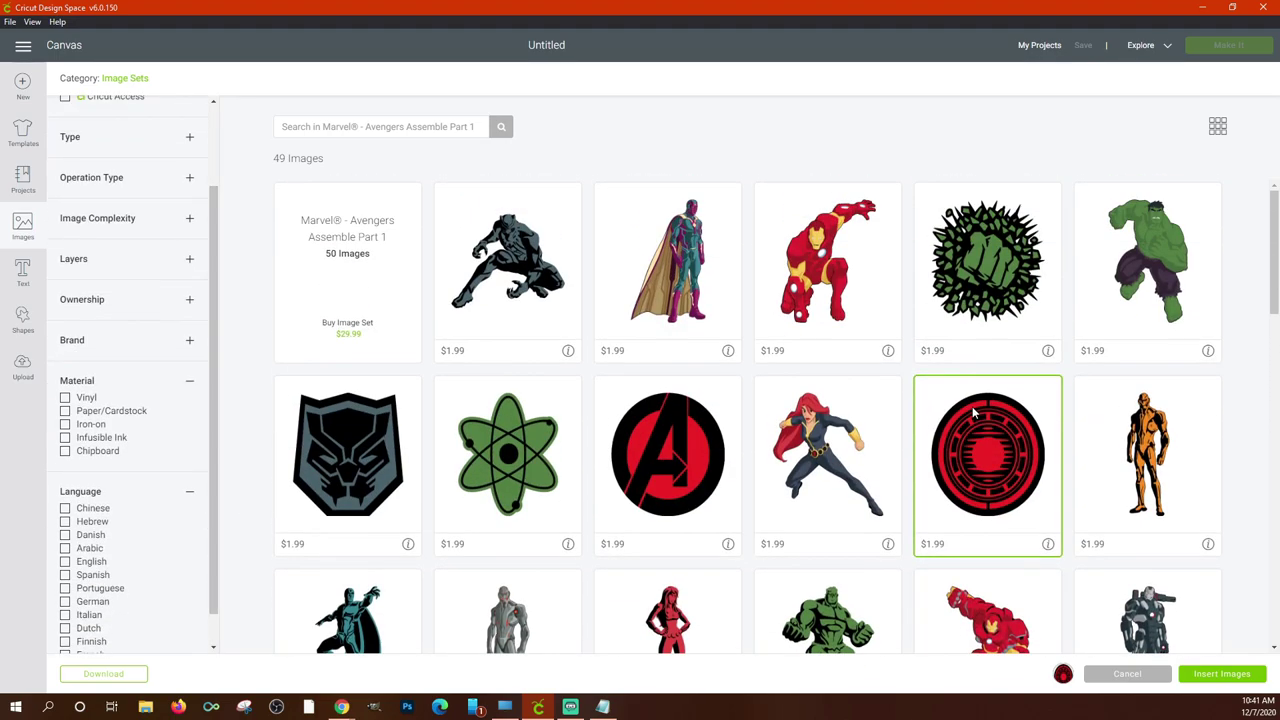
scroll(195, 278, up, 2)
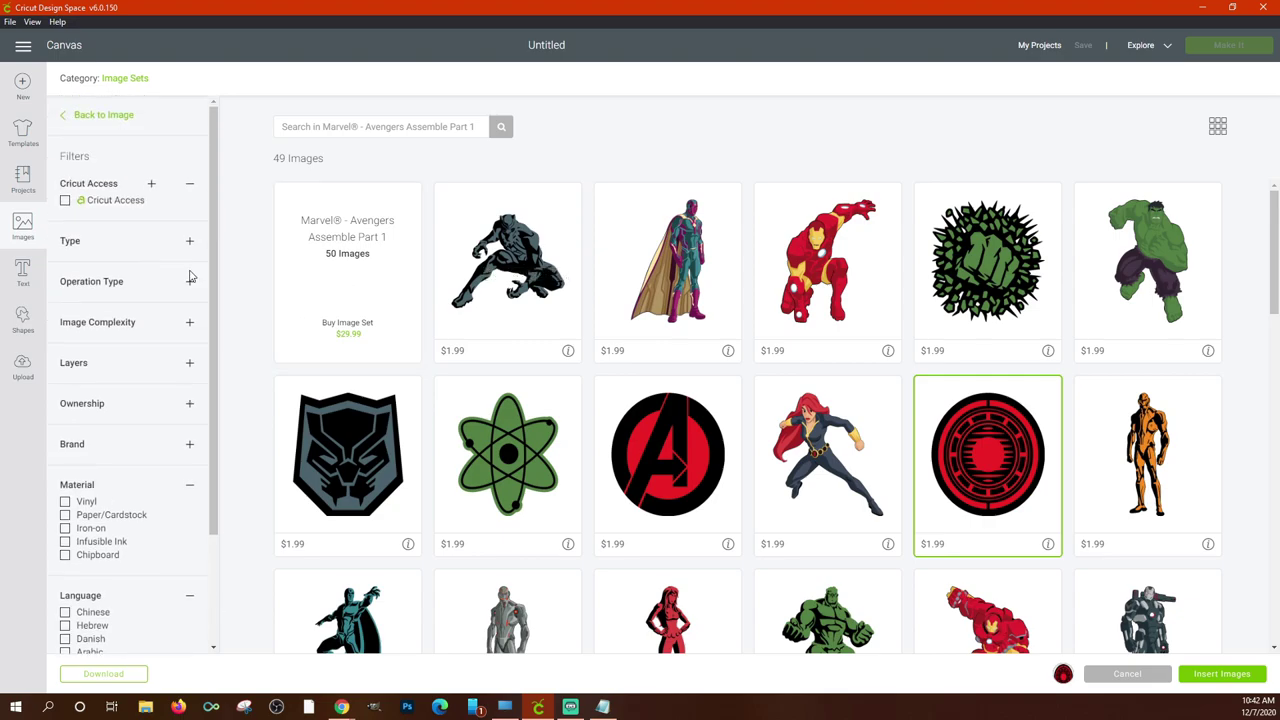
click(189, 322)
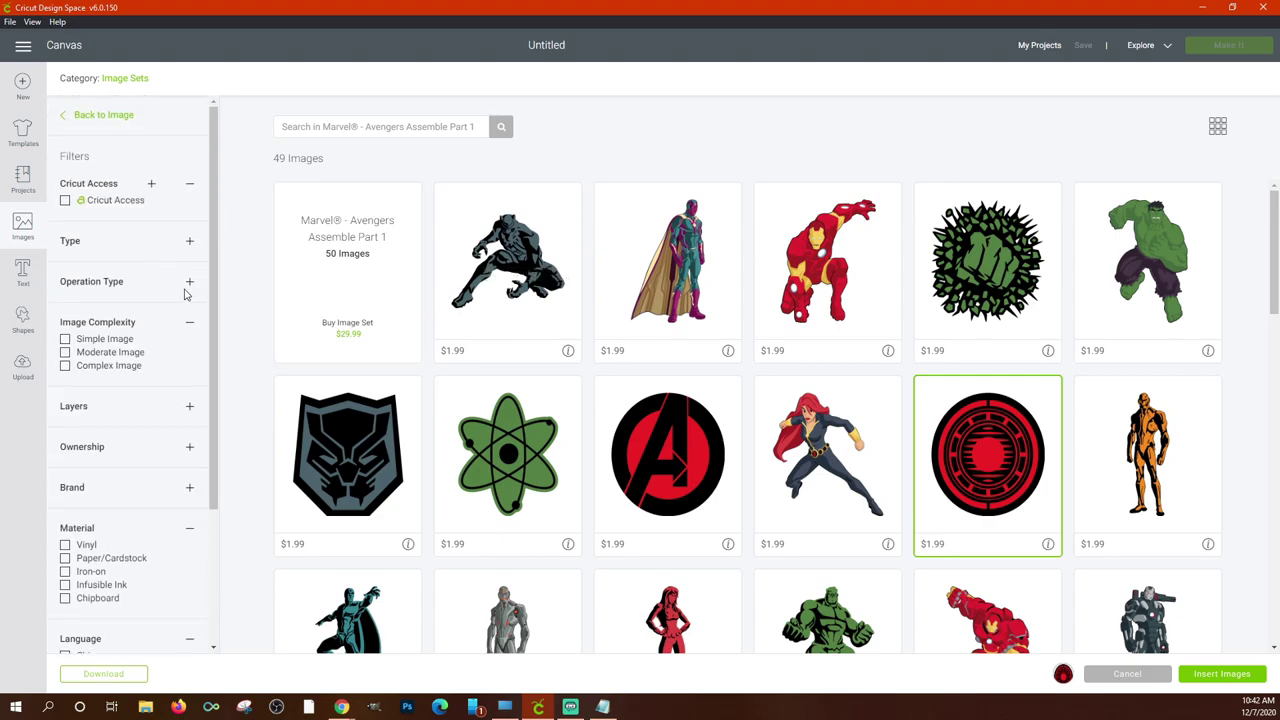
click(188, 284)
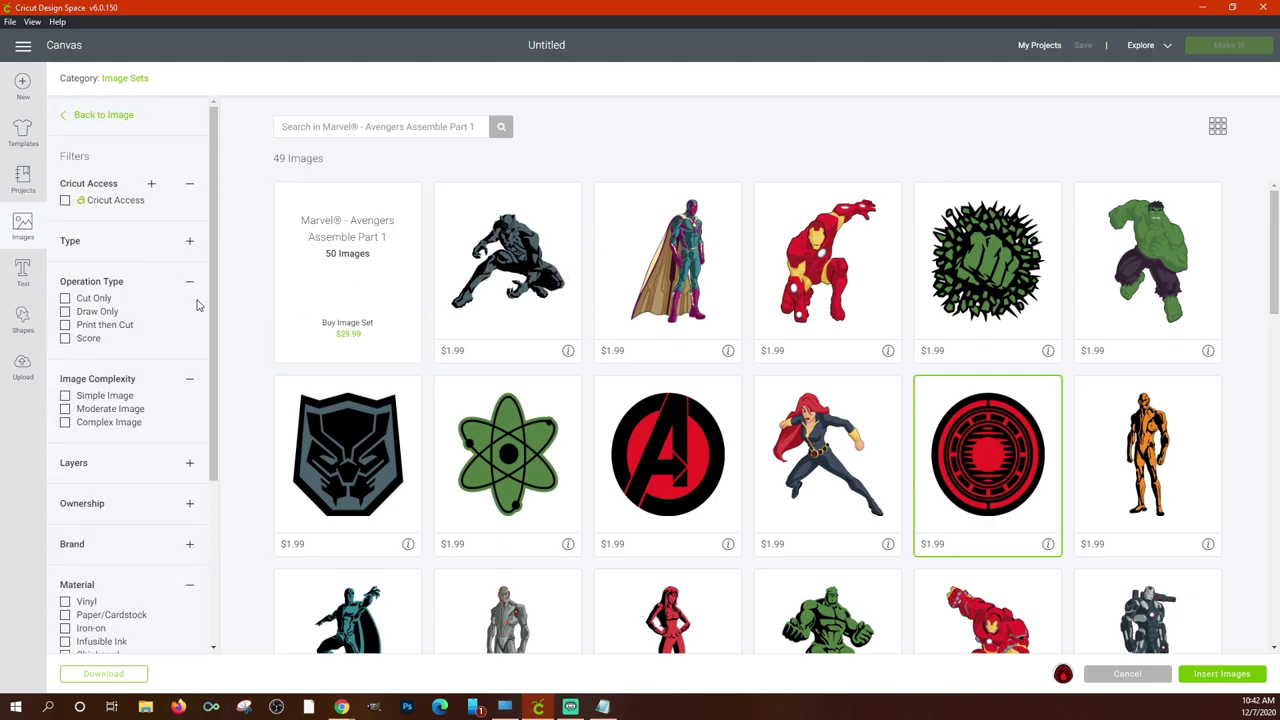
Leave the image set, reopen the image library, and remove the Marvel brand filter, collapsing the Brand options.
click(80, 116)
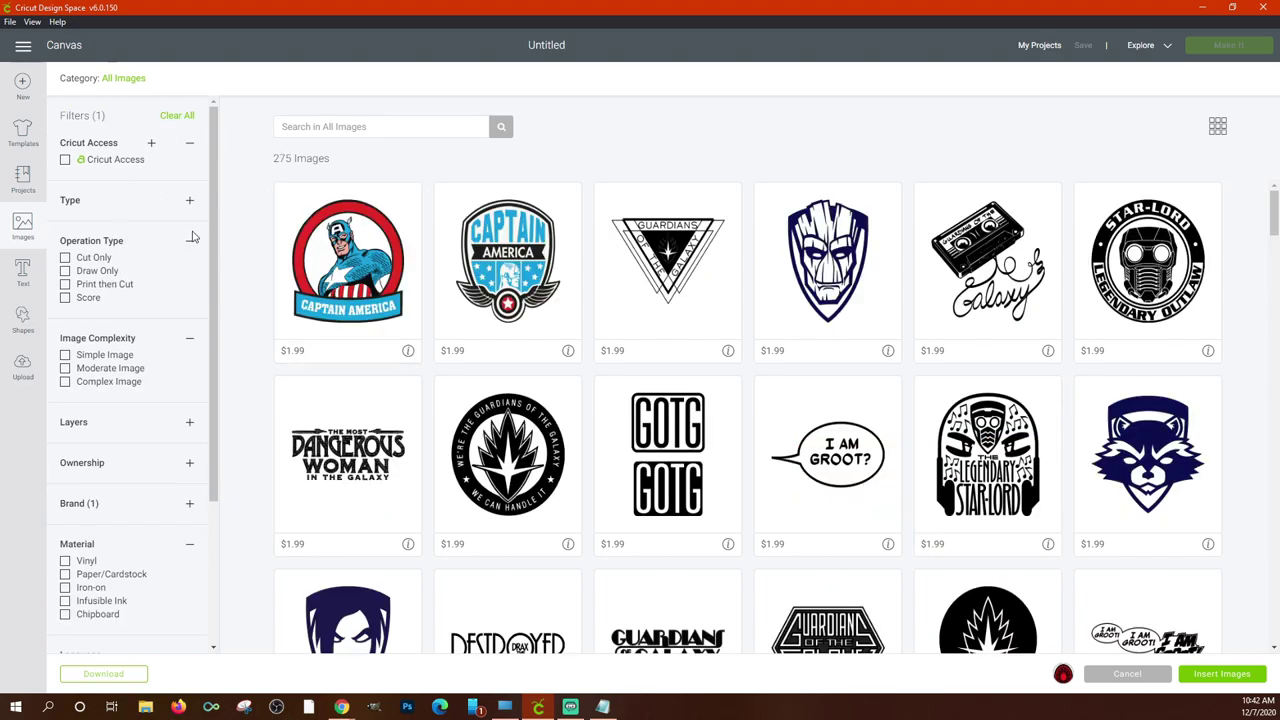
click(22, 235)
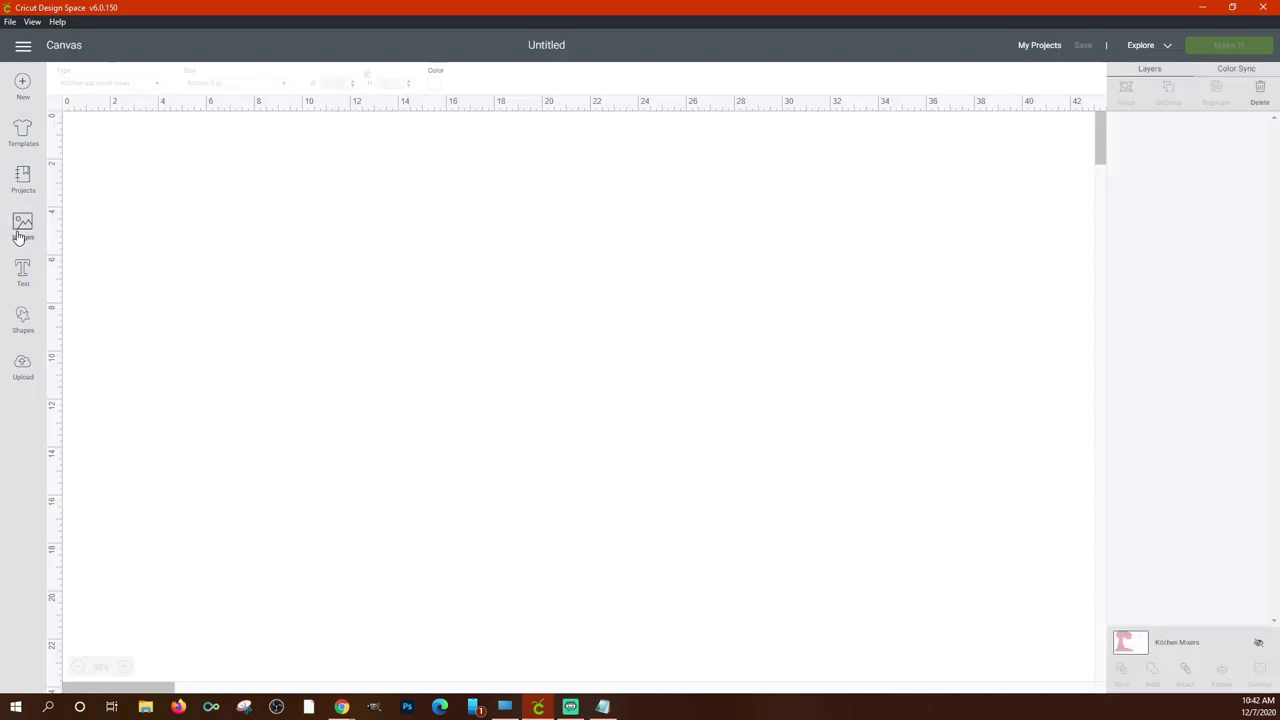
click(22, 233)
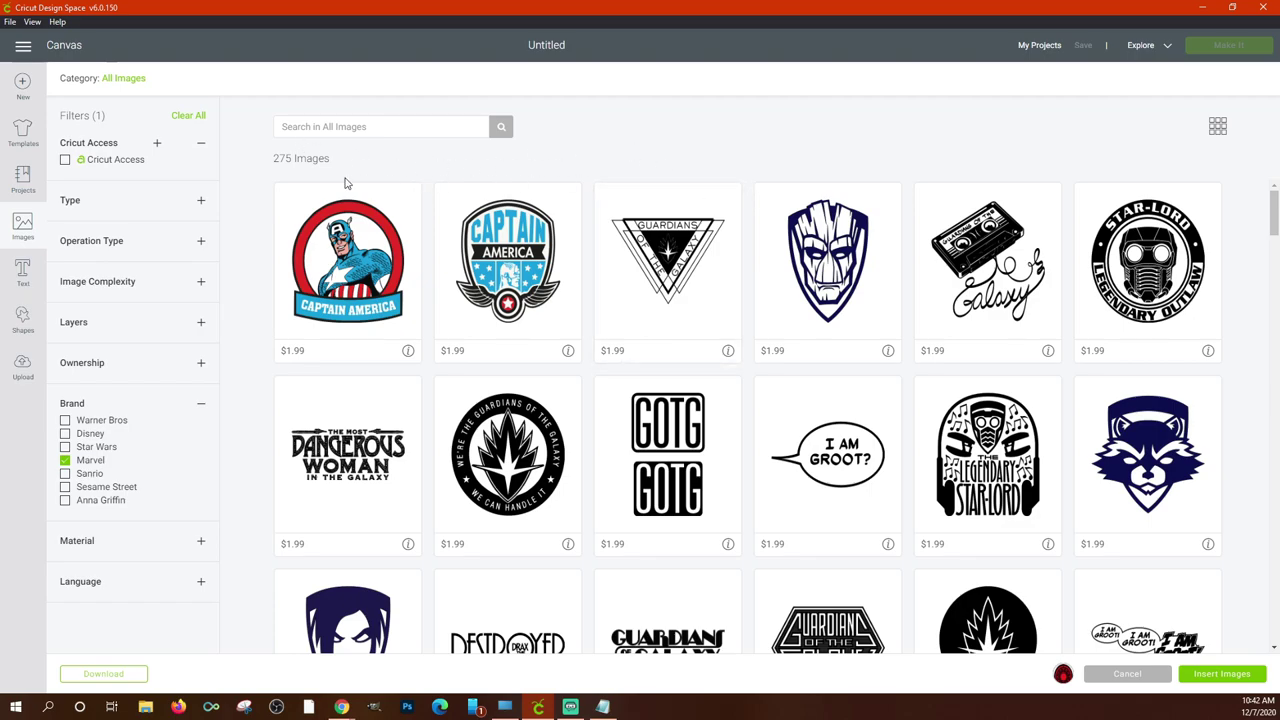
click(66, 461)
click(200, 404)
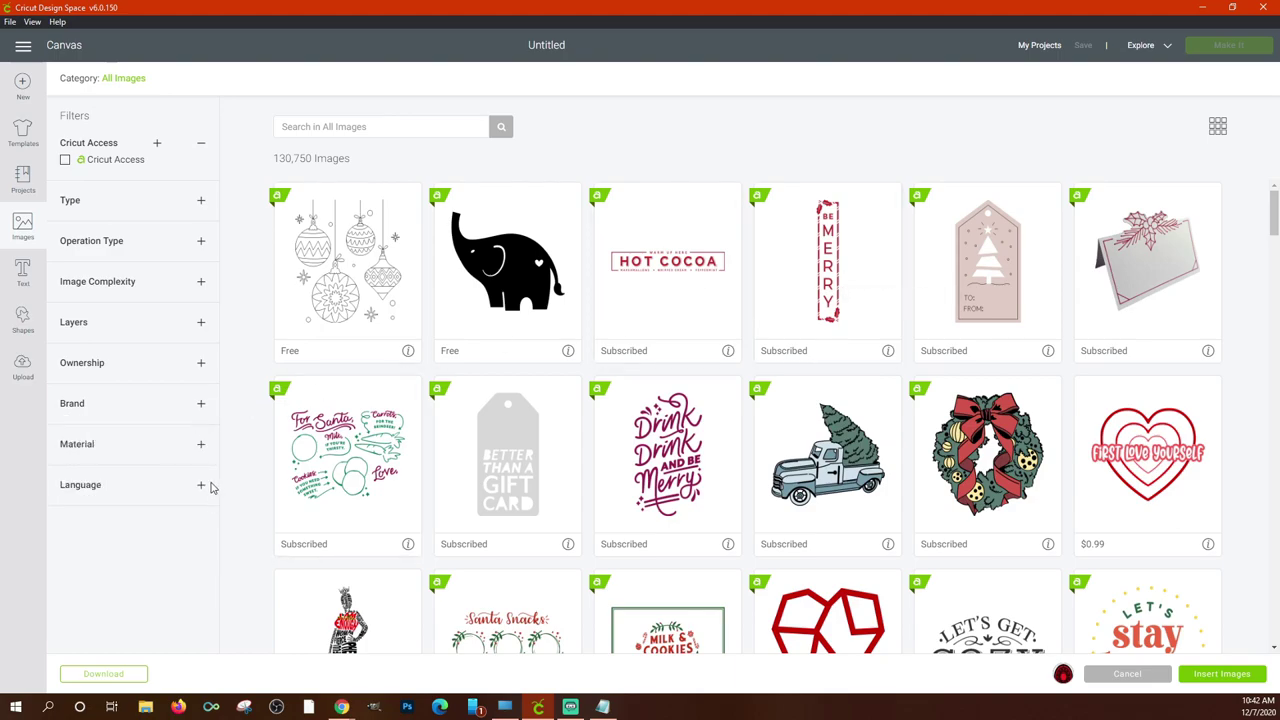
Leave the image library and add a text object reading "Hello World" to the canvas.
click(23, 270)
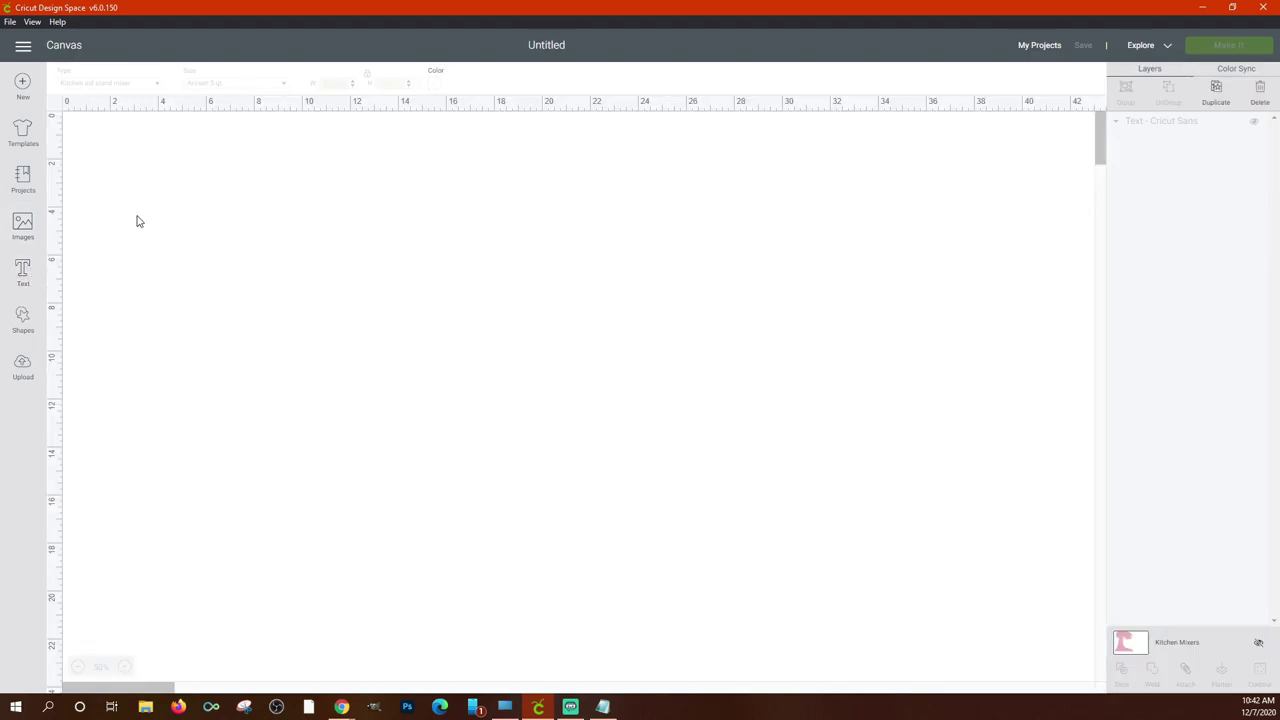
click(23, 272)
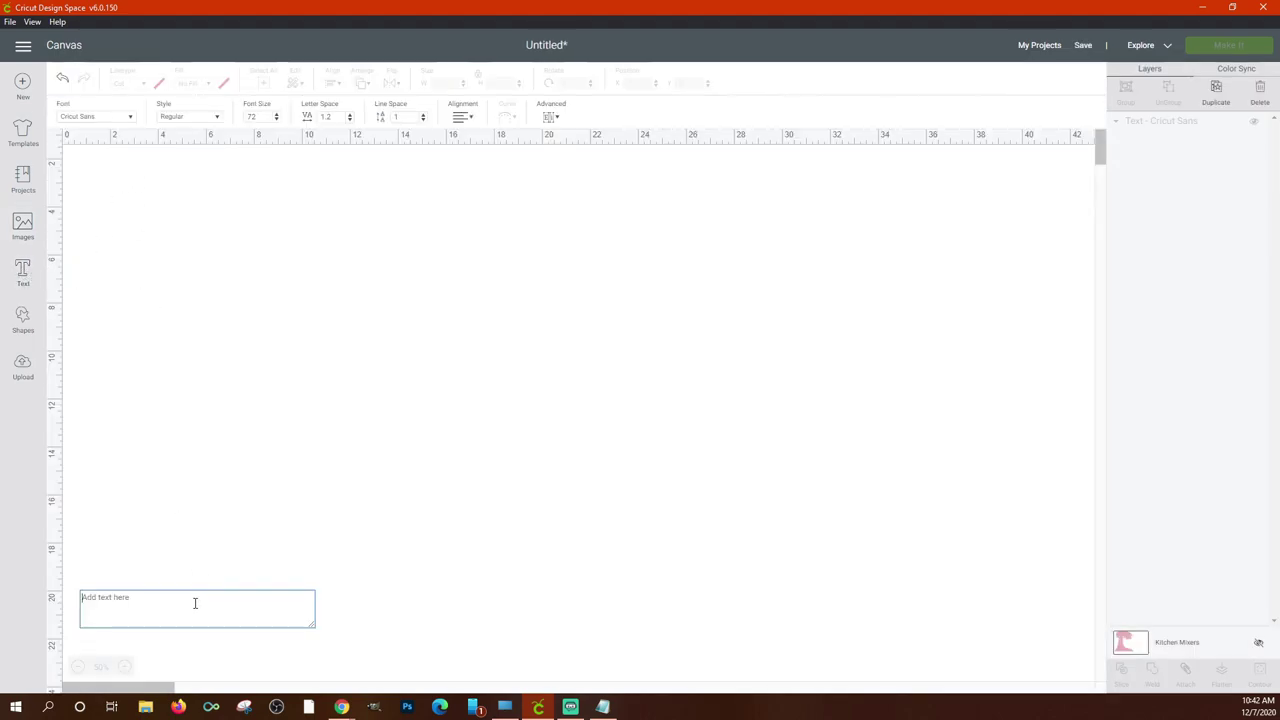
text(He)
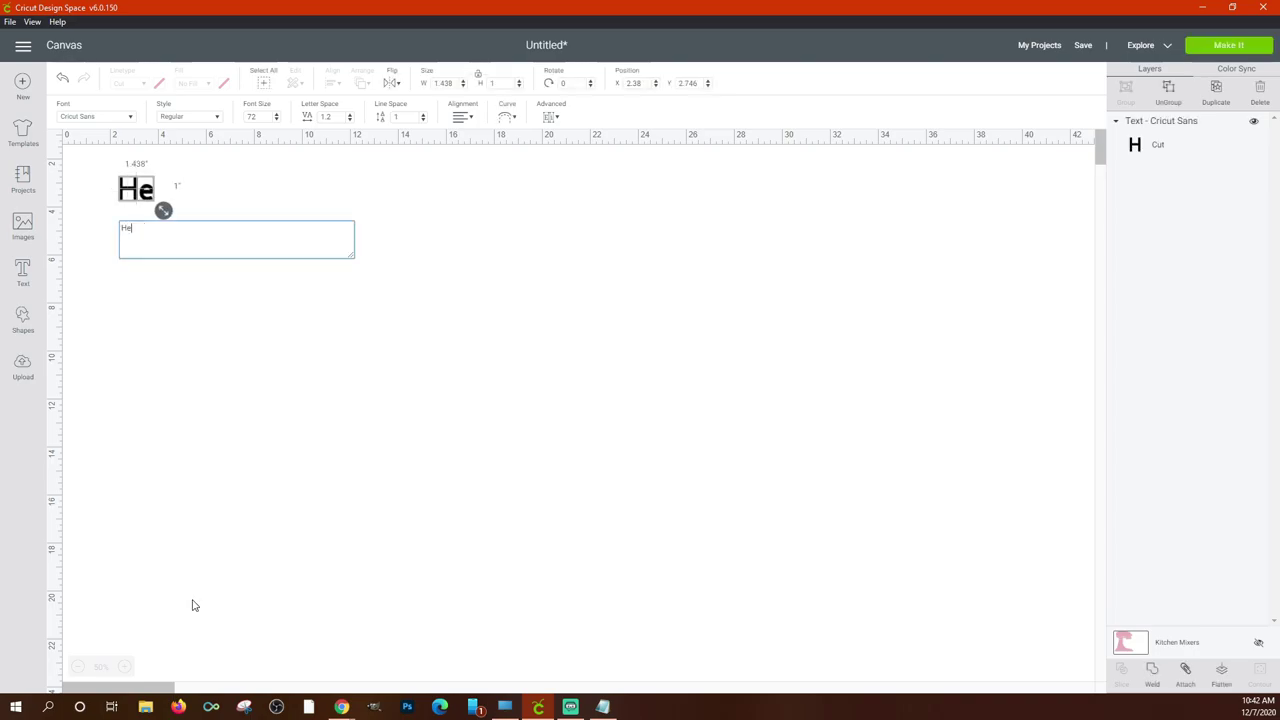
text(llo World)
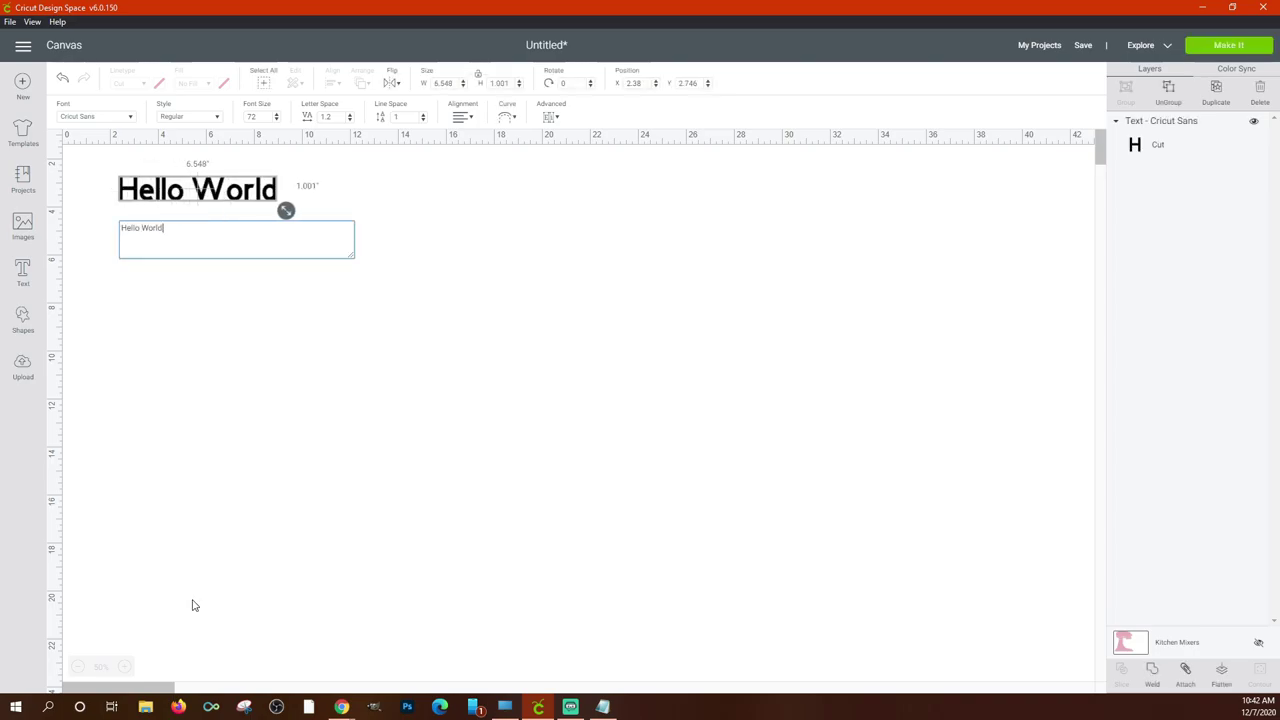
click(296, 559)
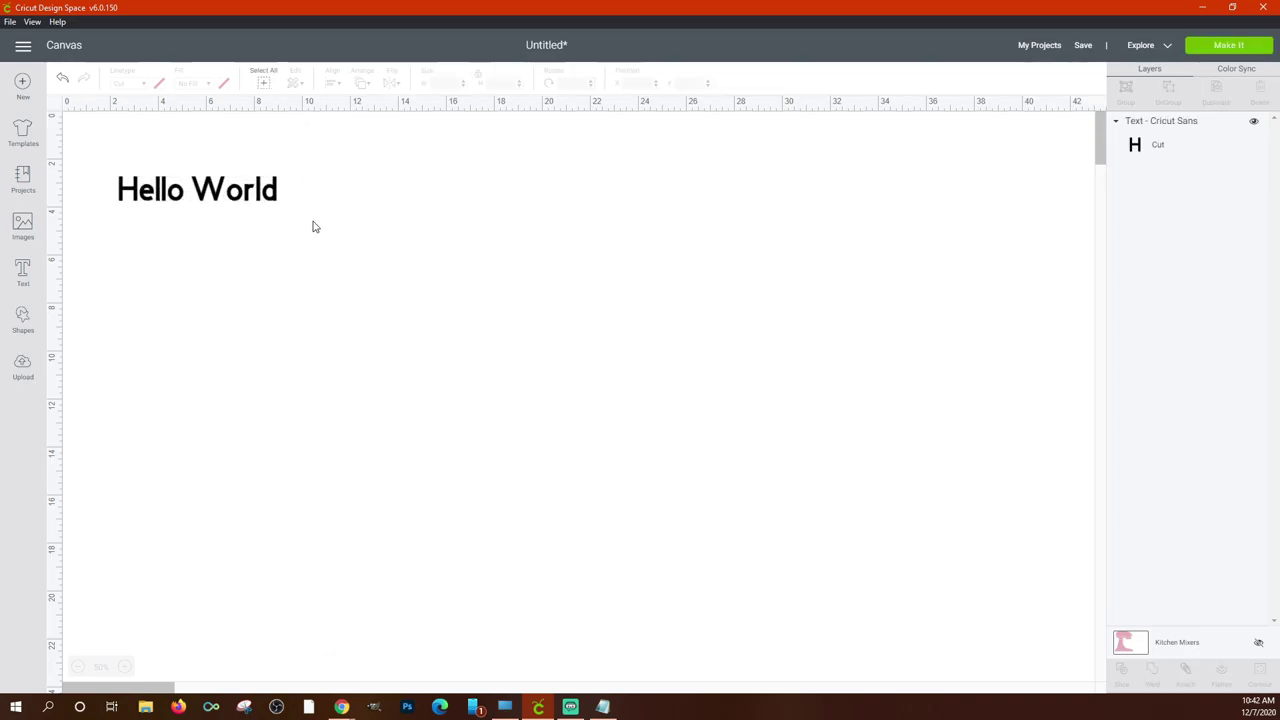
Move the "Hello World" text to about X 5.8, Y 3.3 and enlarge it proportionally to about 16.36 by 2.5 inches.
click(219, 202)
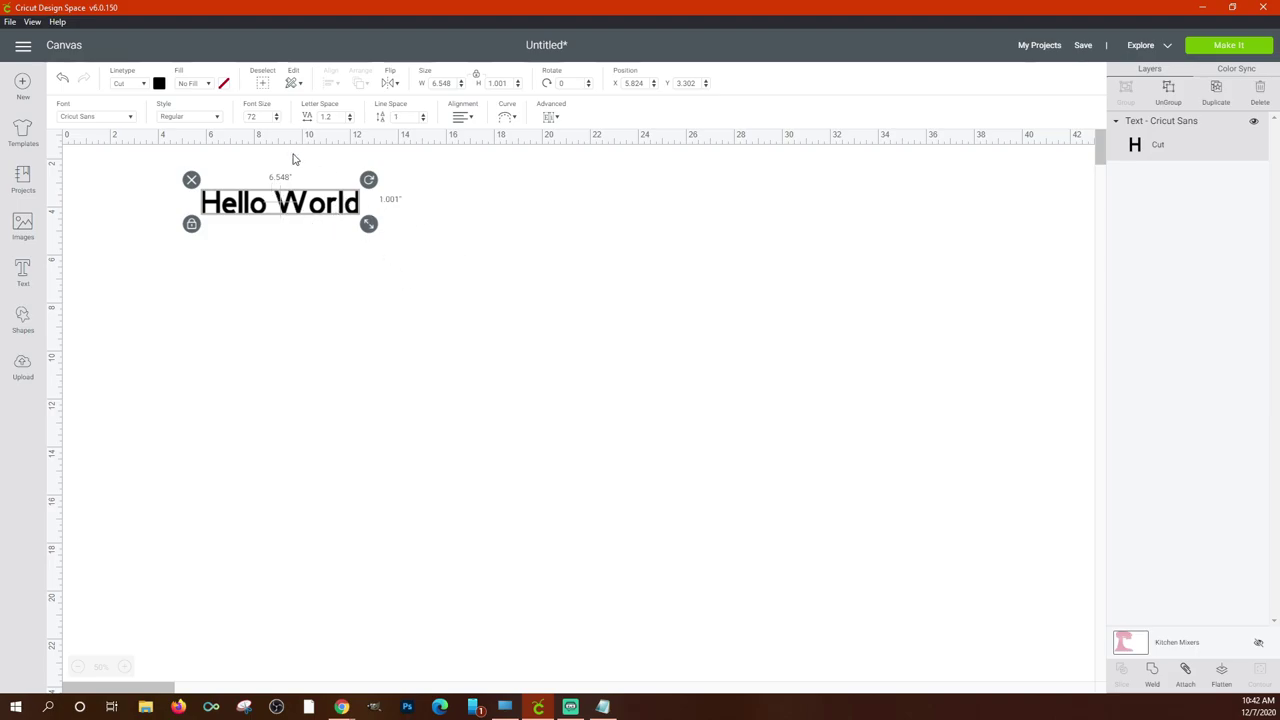
click(408, 252)
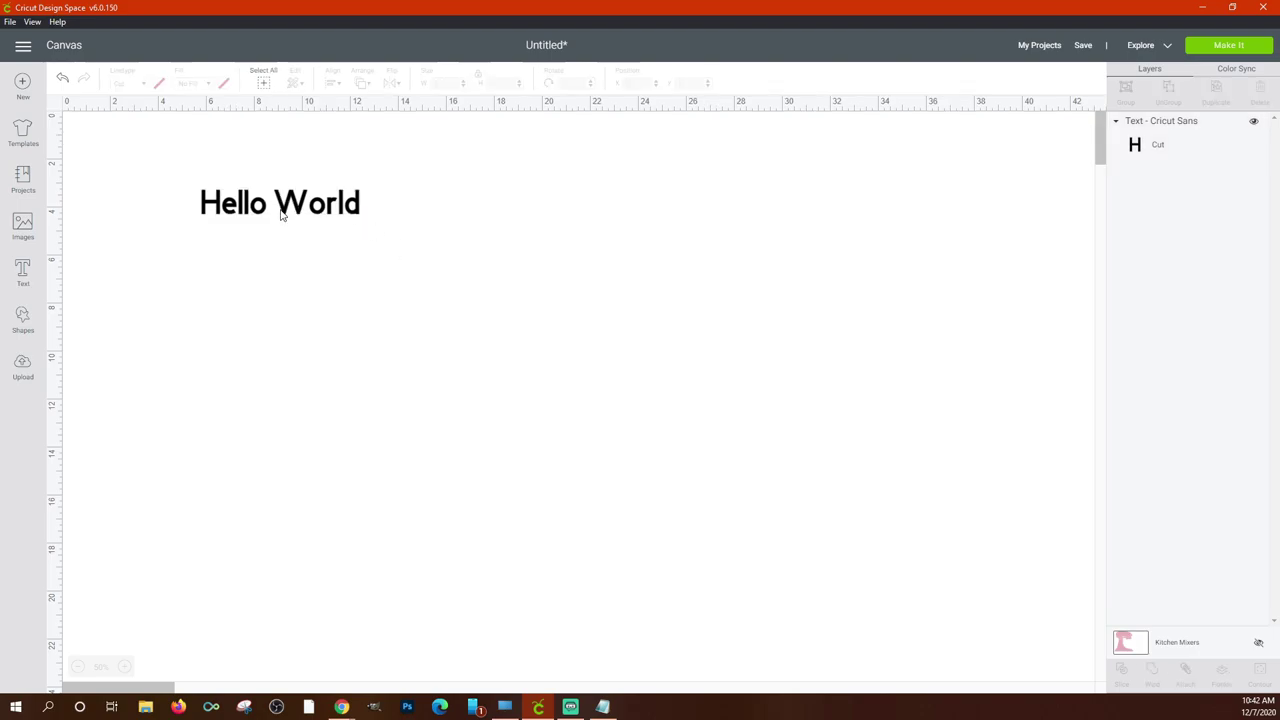
click(283, 213)
click(366, 286)
click(268, 212)
drag(374, 229, 391, 277)
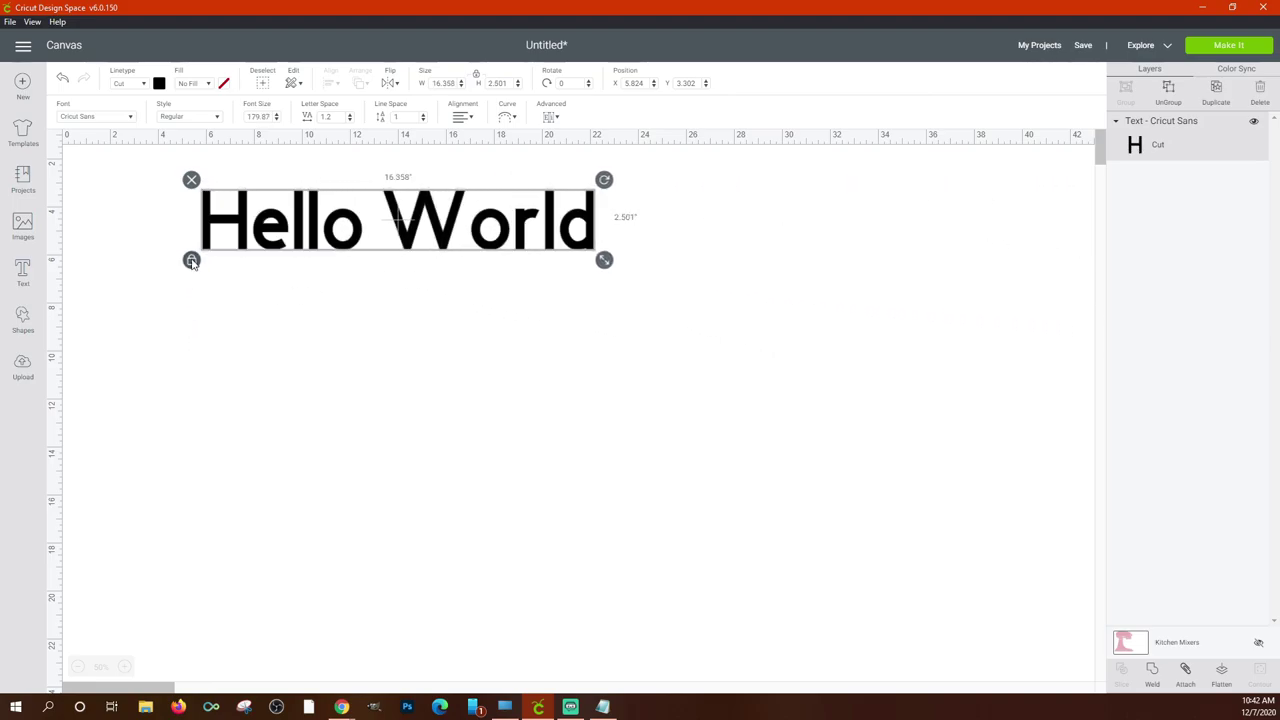
Unlock the text's proportions, distort it to about 6.7 by 5.8 inches, and rotate it slightly counterclockwise.
drag(604, 261, 371, 337)
click(380, 338)
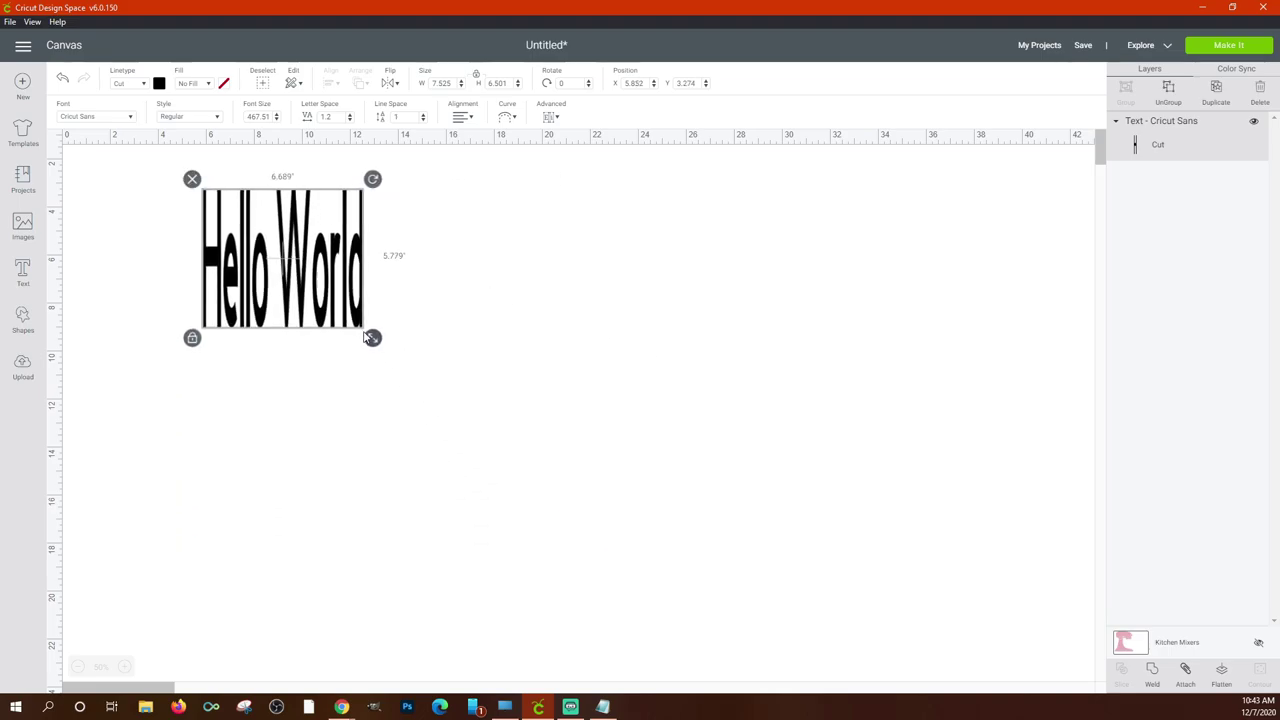
drag(376, 190, 385, 162)
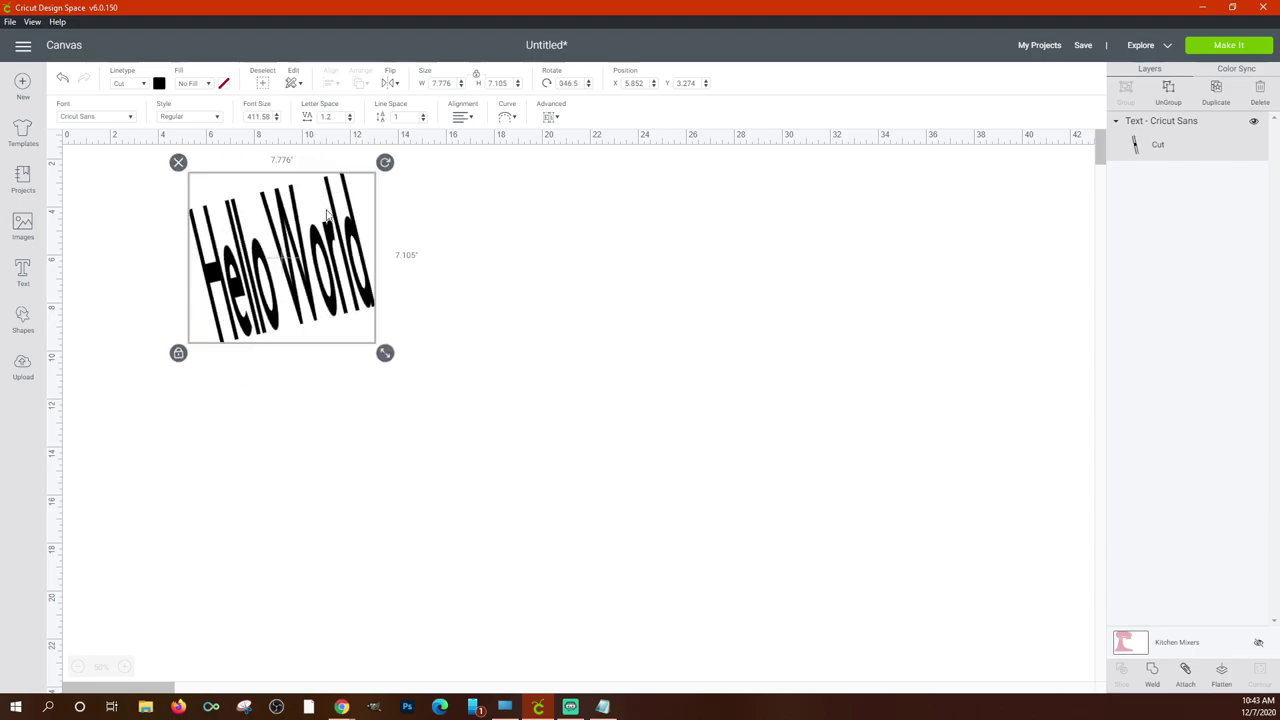
Delete the distorted text and add a new text object reading "Hello World".
click(179, 163)
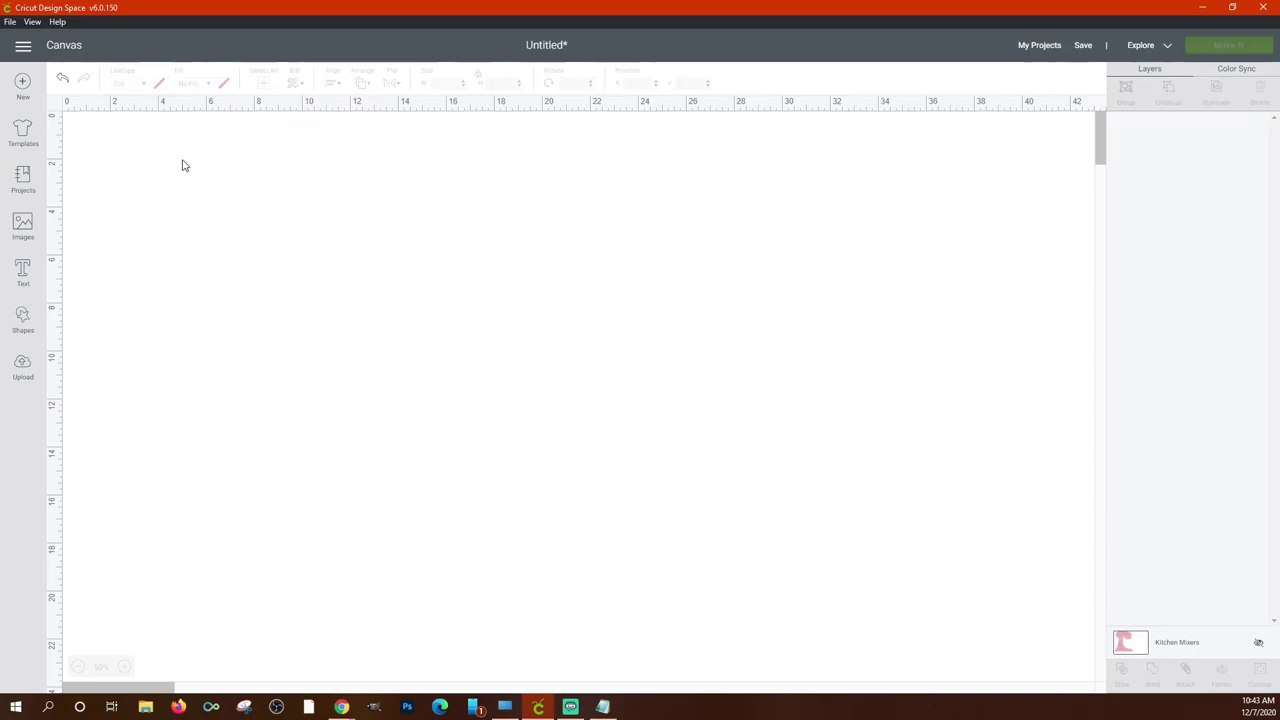
click(23, 274)
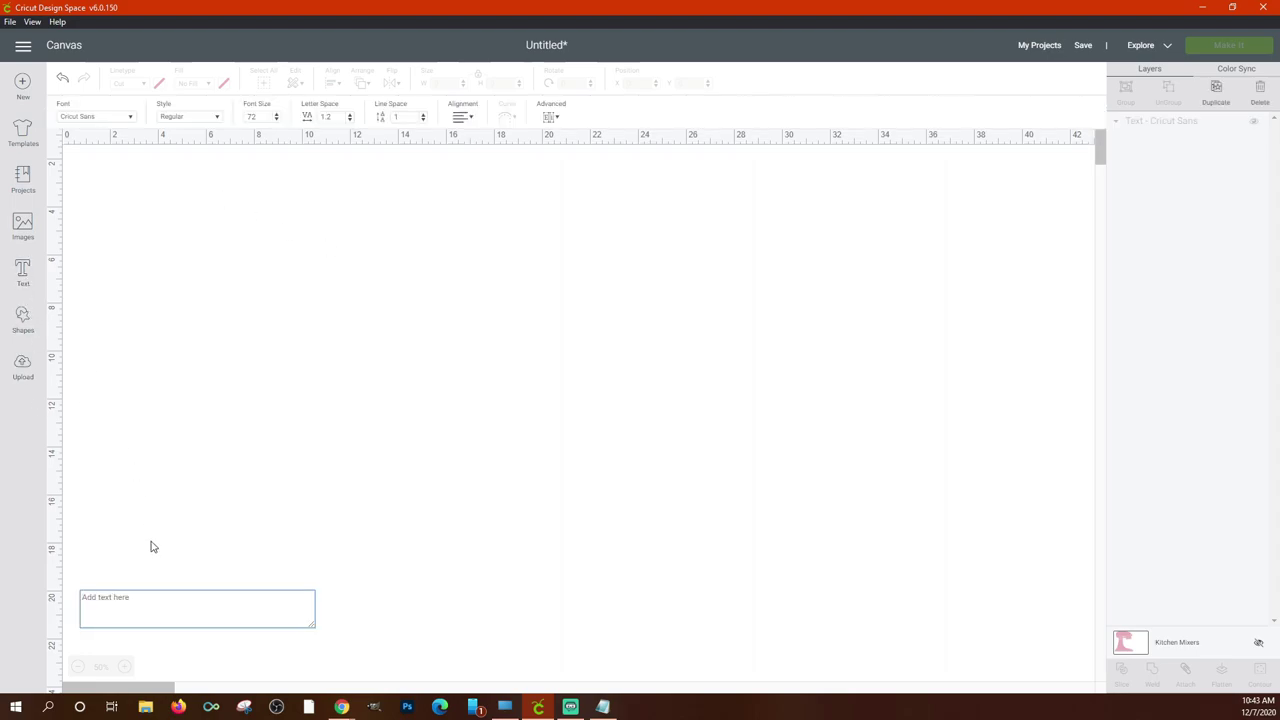
text(He)
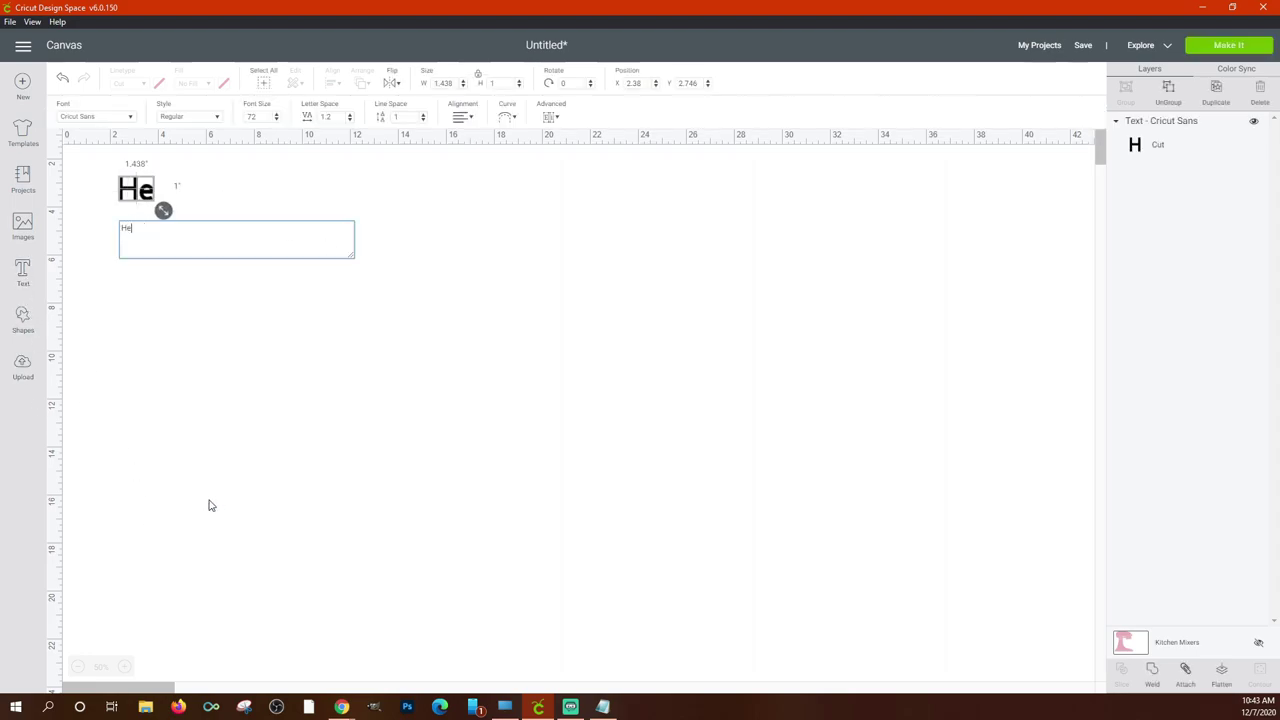
text(llo Wpor)
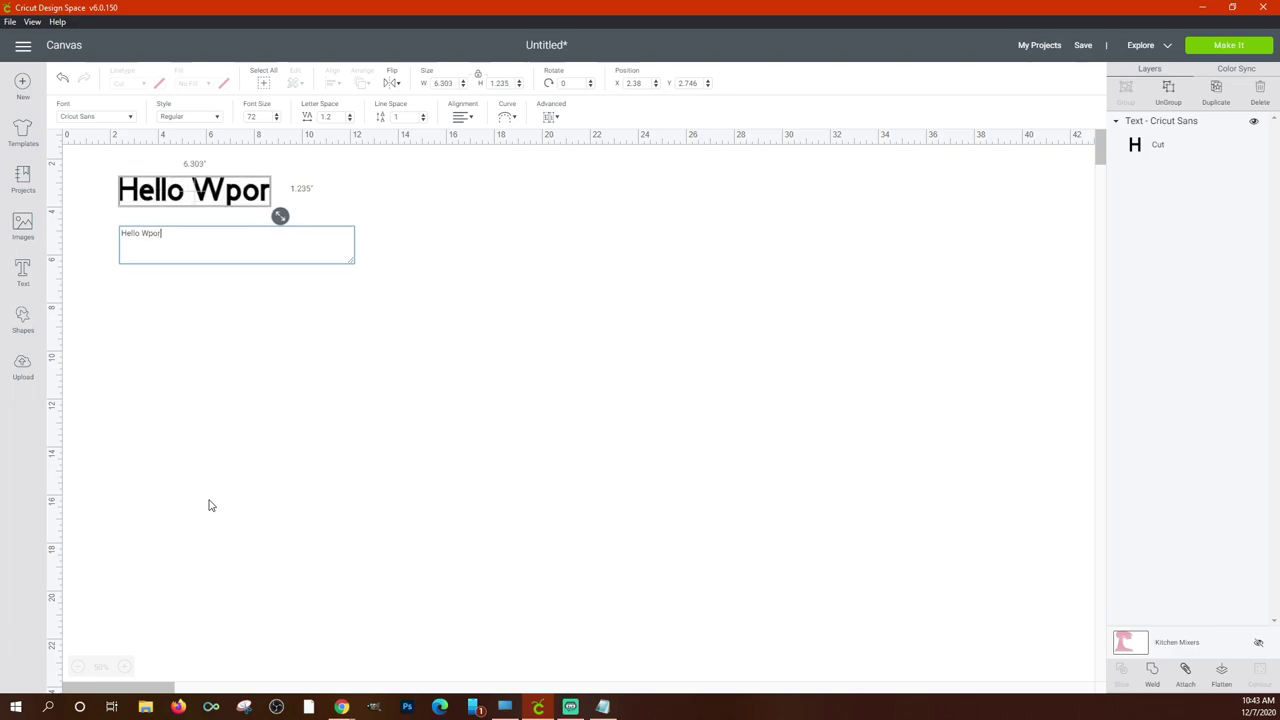
key(BackSpace)
key(BackSpace)
key(BackSpace)
text(or)
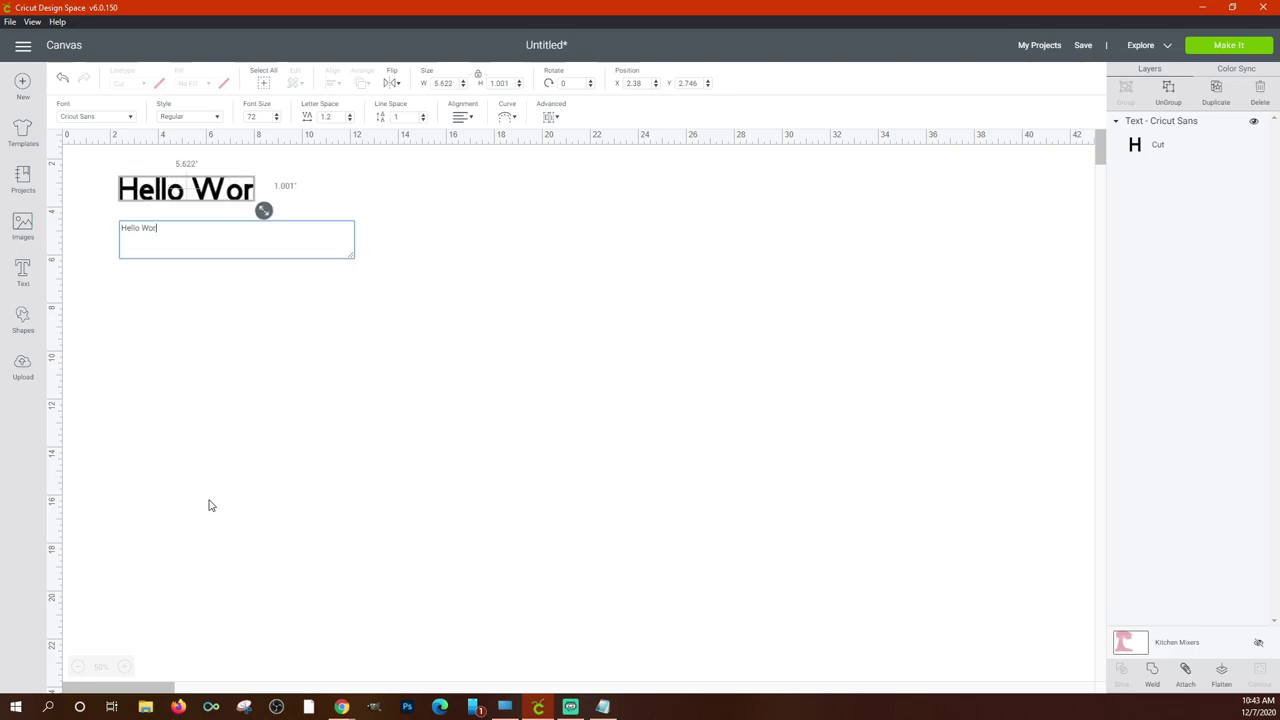
text(ld)
click(208, 504)
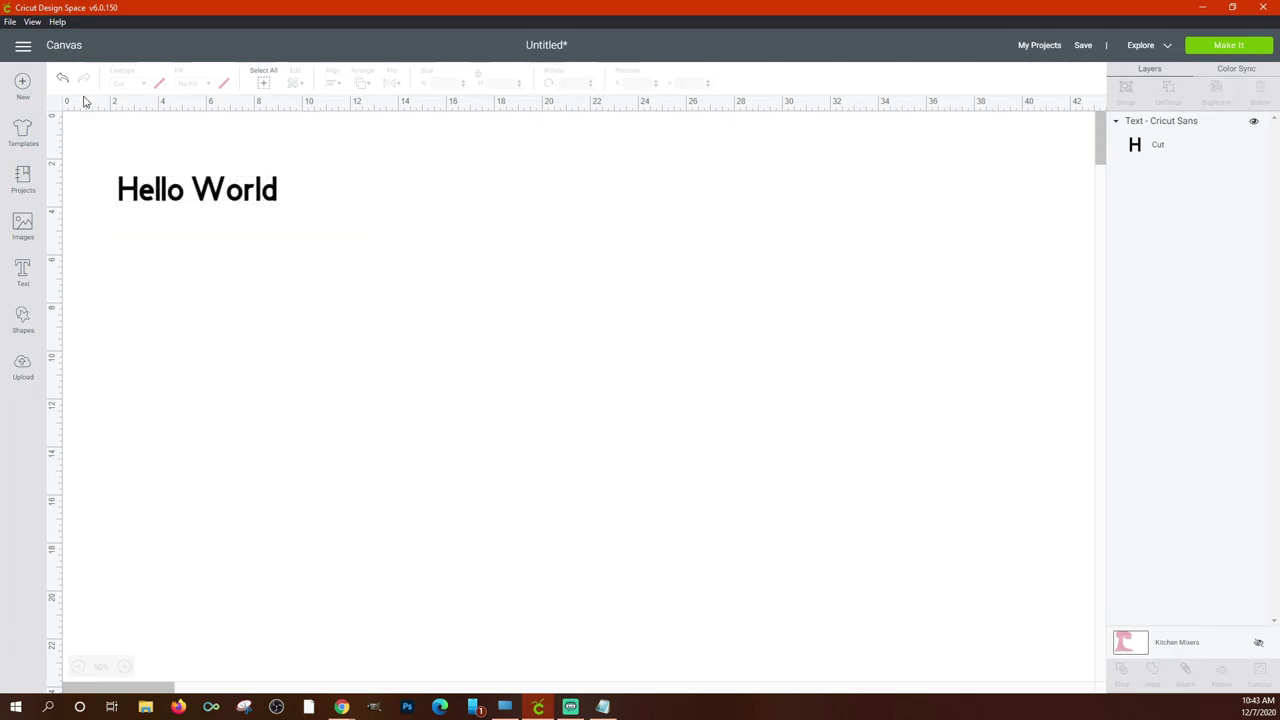
Reposition the new "Hello World" text and enlarge it proportionally to about 16.36 by 2.5 inches.
click(181, 196)
drag(285, 211, 348, 293)
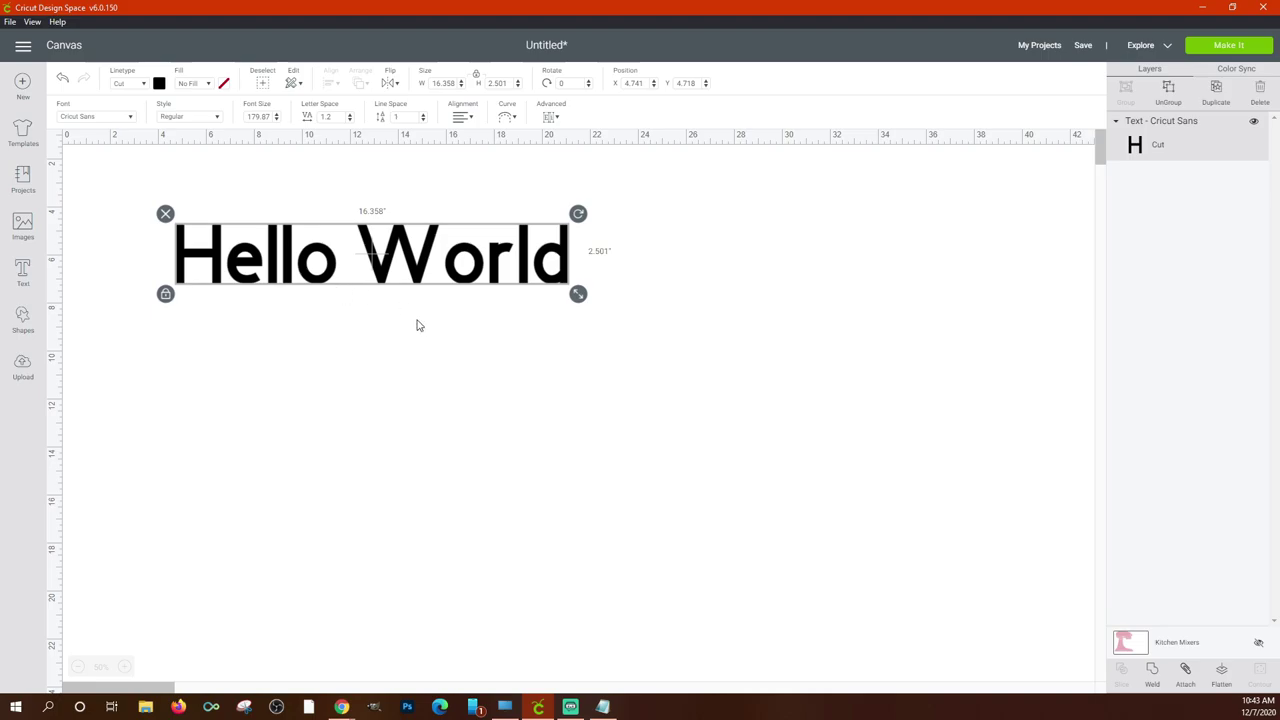
click(476, 358)
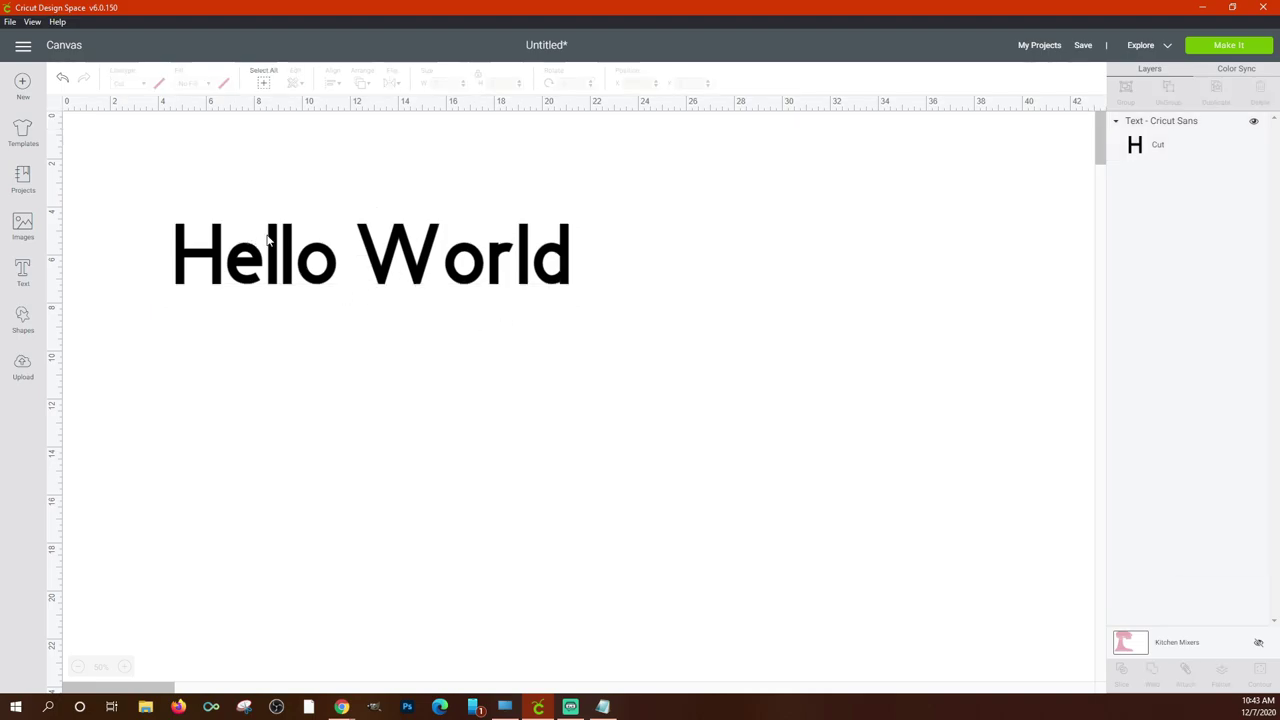
Shift the enlarged "Hello World" text around the canvas, and delete it.
click(527, 279)
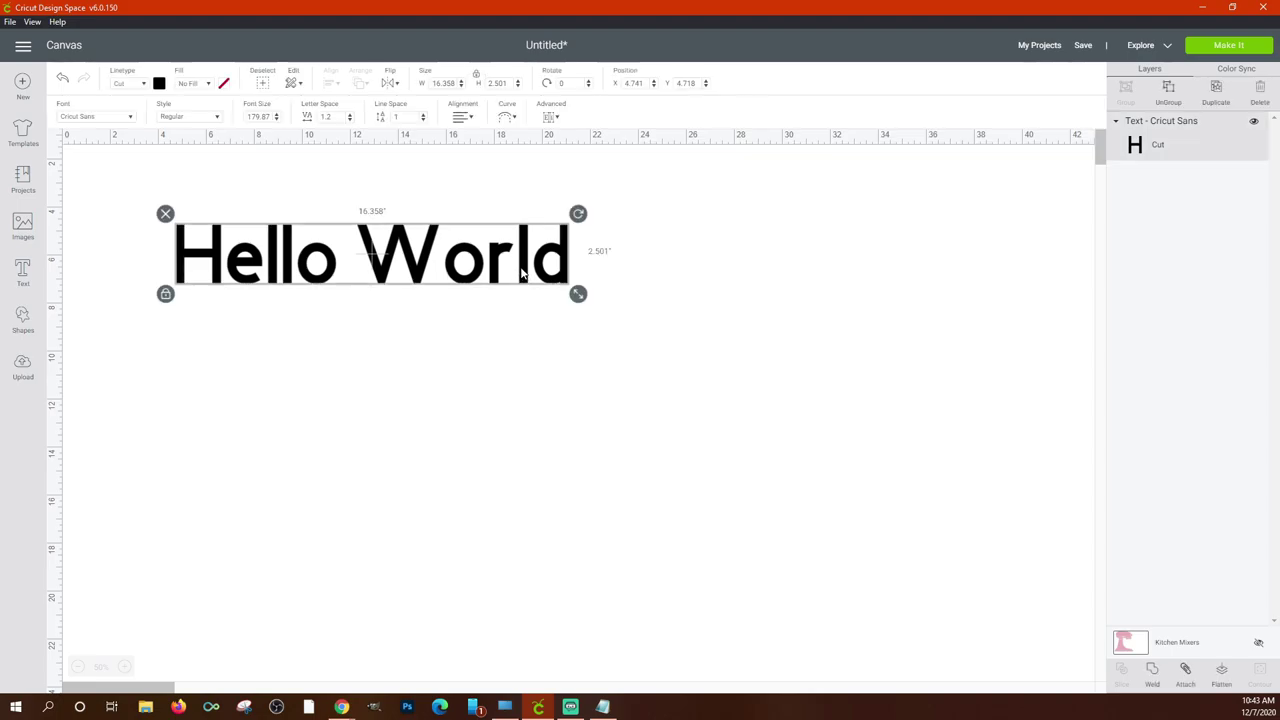
click(473, 344)
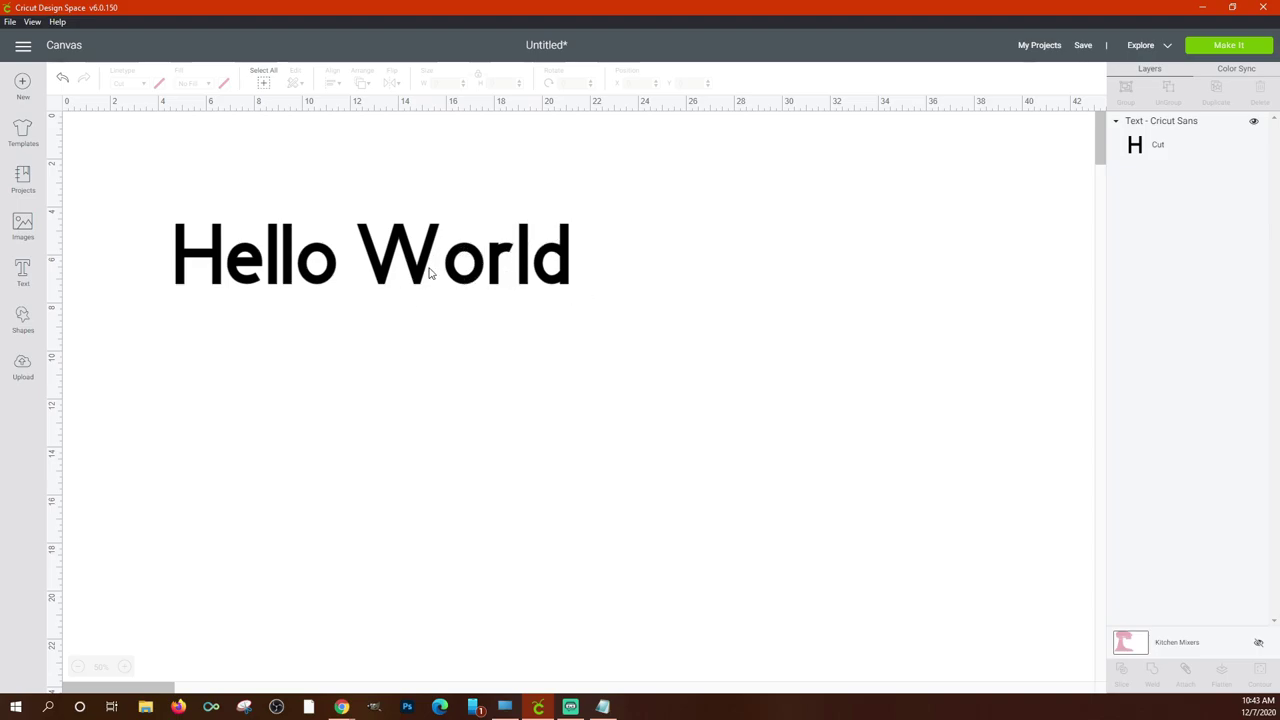
click(283, 280)
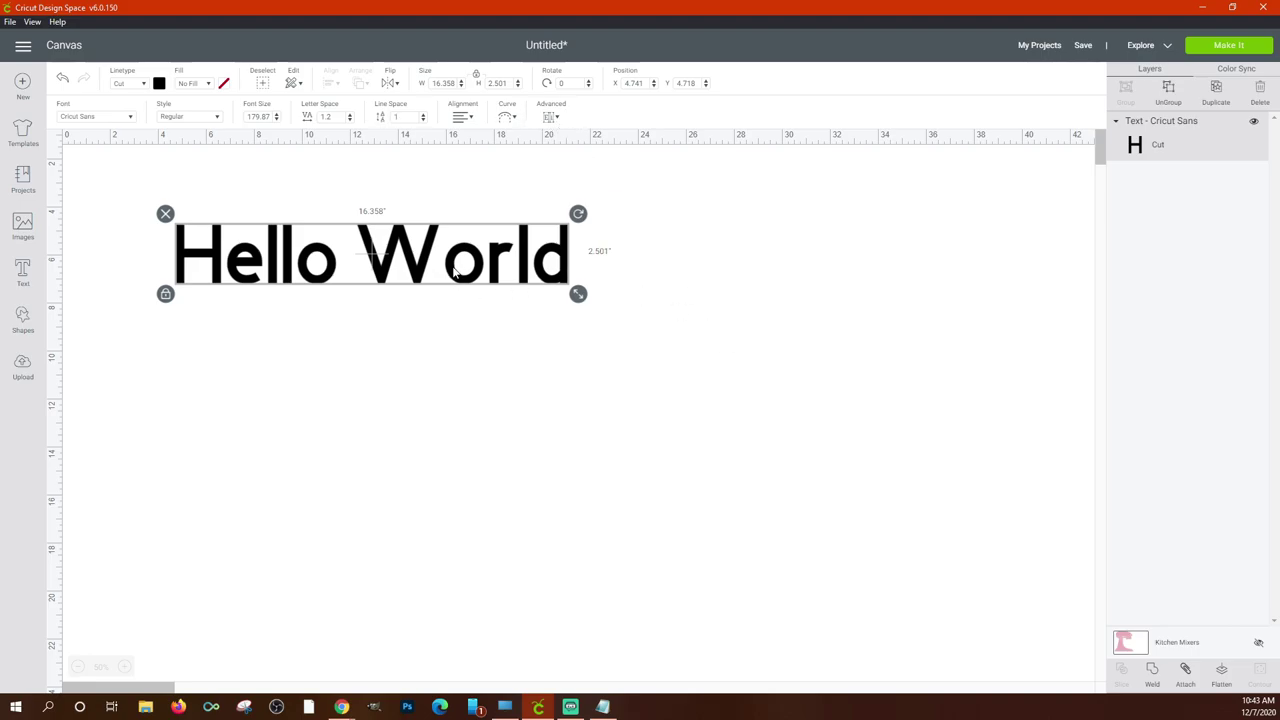
mouse_move(454, 273)
mouse_down()
mouse_move(432, 268)
mouse_move(461, 258)
mouse_up()
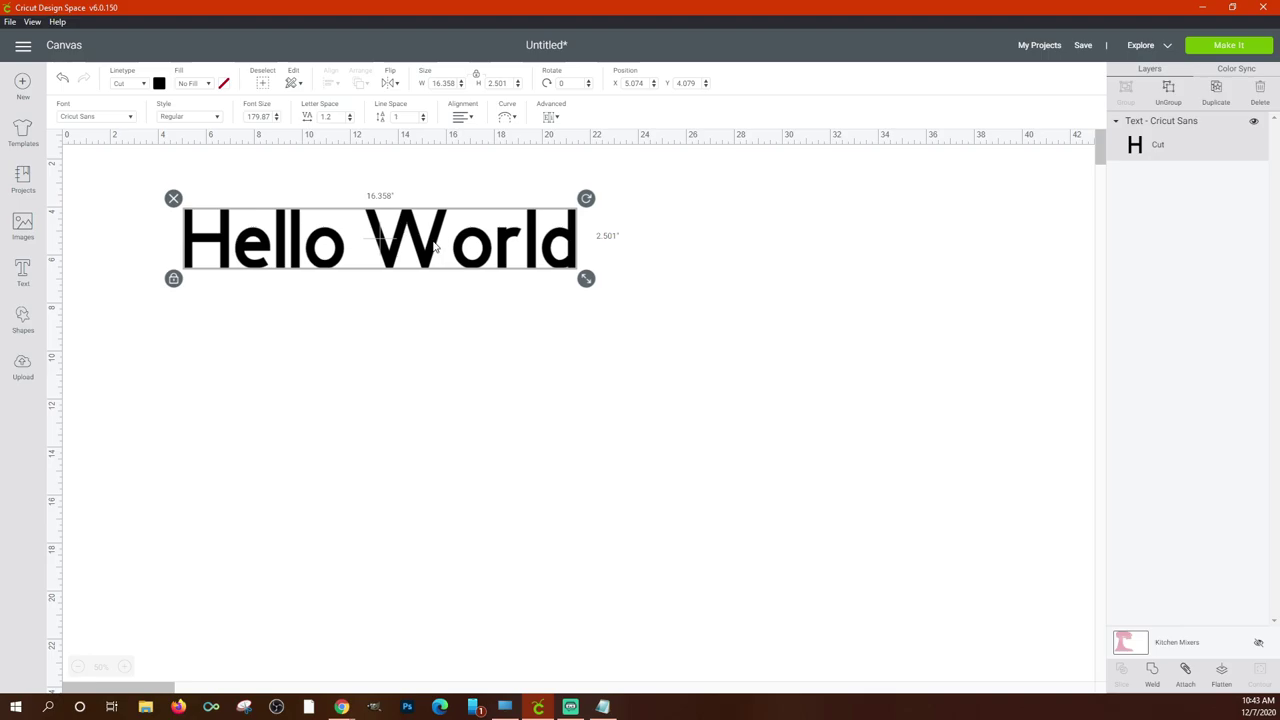
click(610, 318)
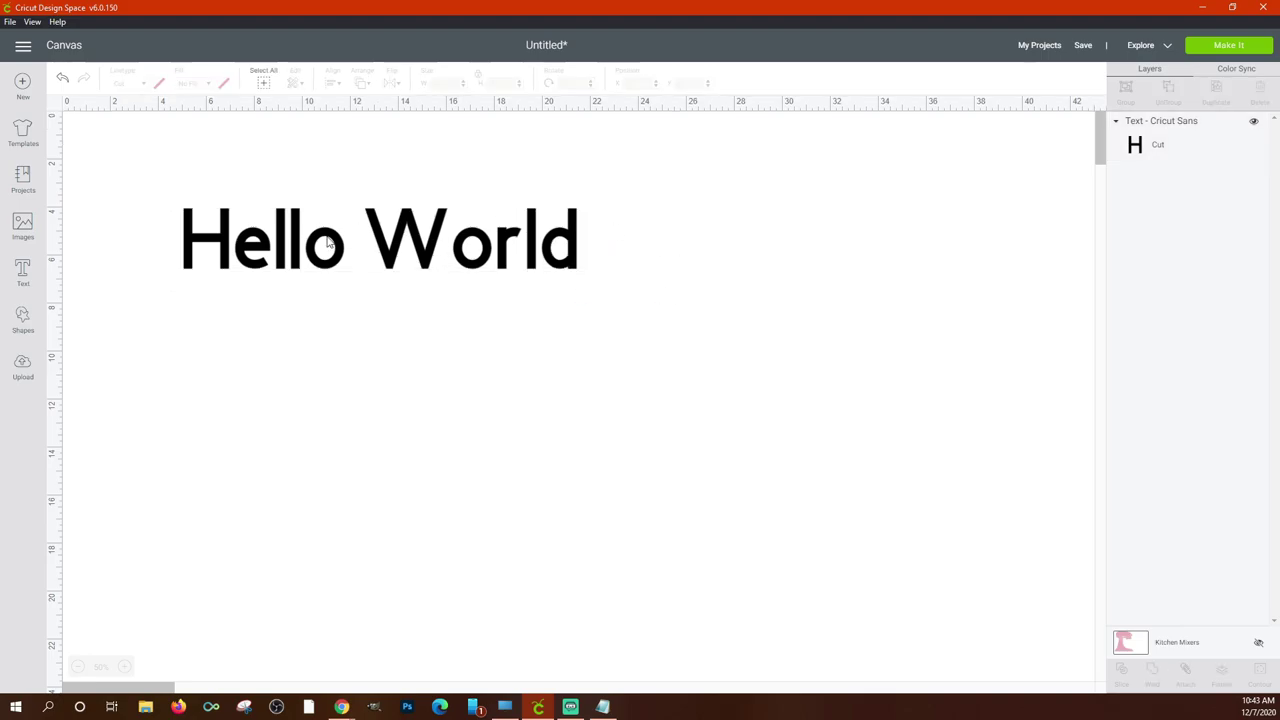
drag(308, 257, 313, 275)
click(189, 216)
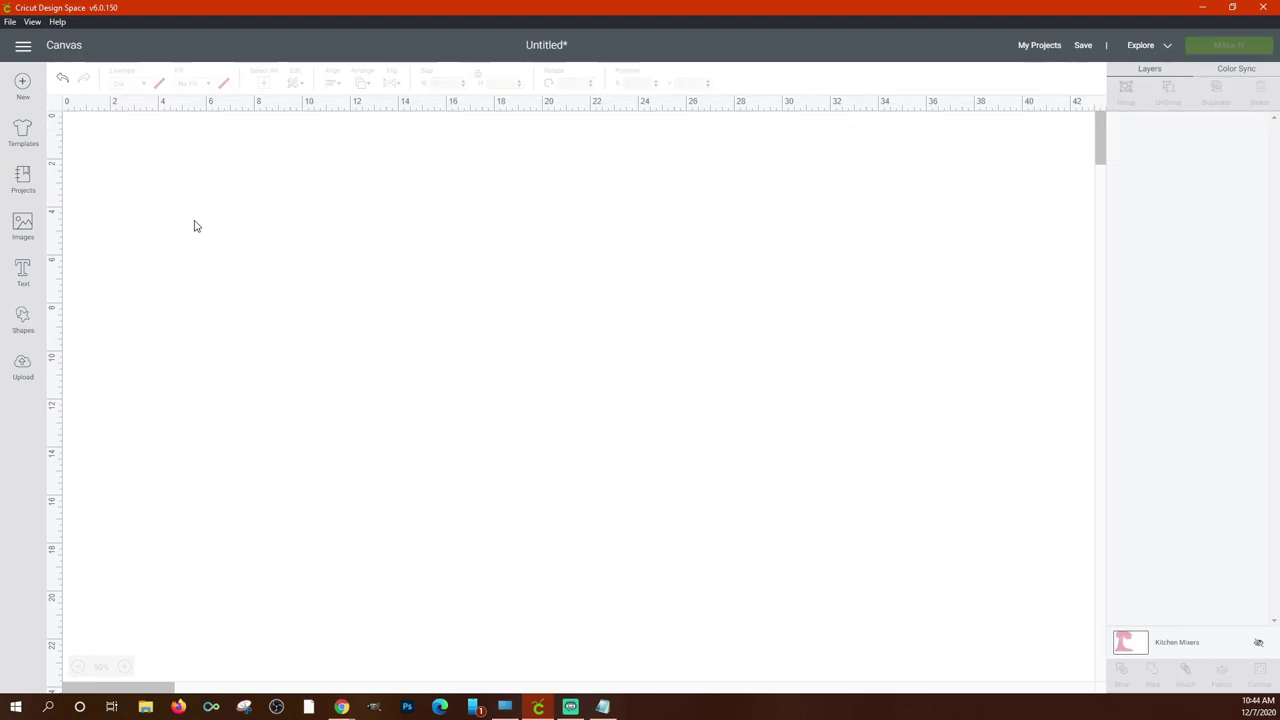
Insert a square shape and place it at about X 13.6, Y 4.6 on the canvas.
click(23, 318)
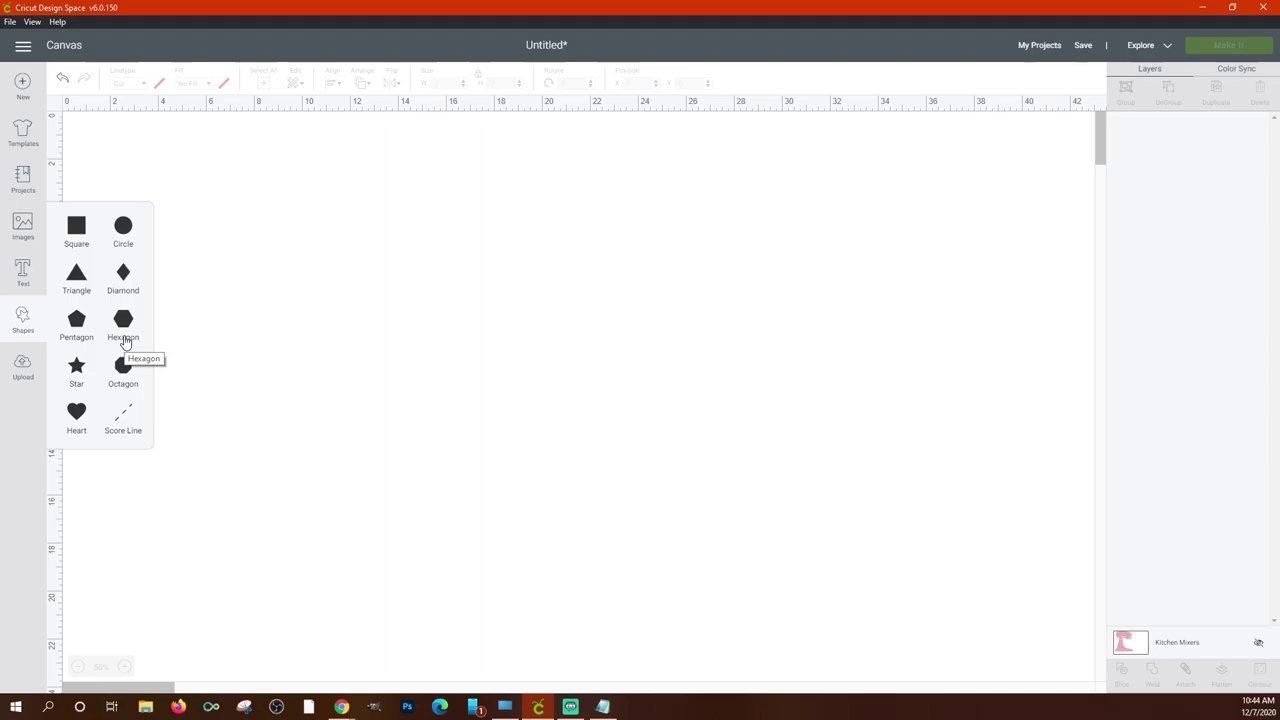
click(129, 239)
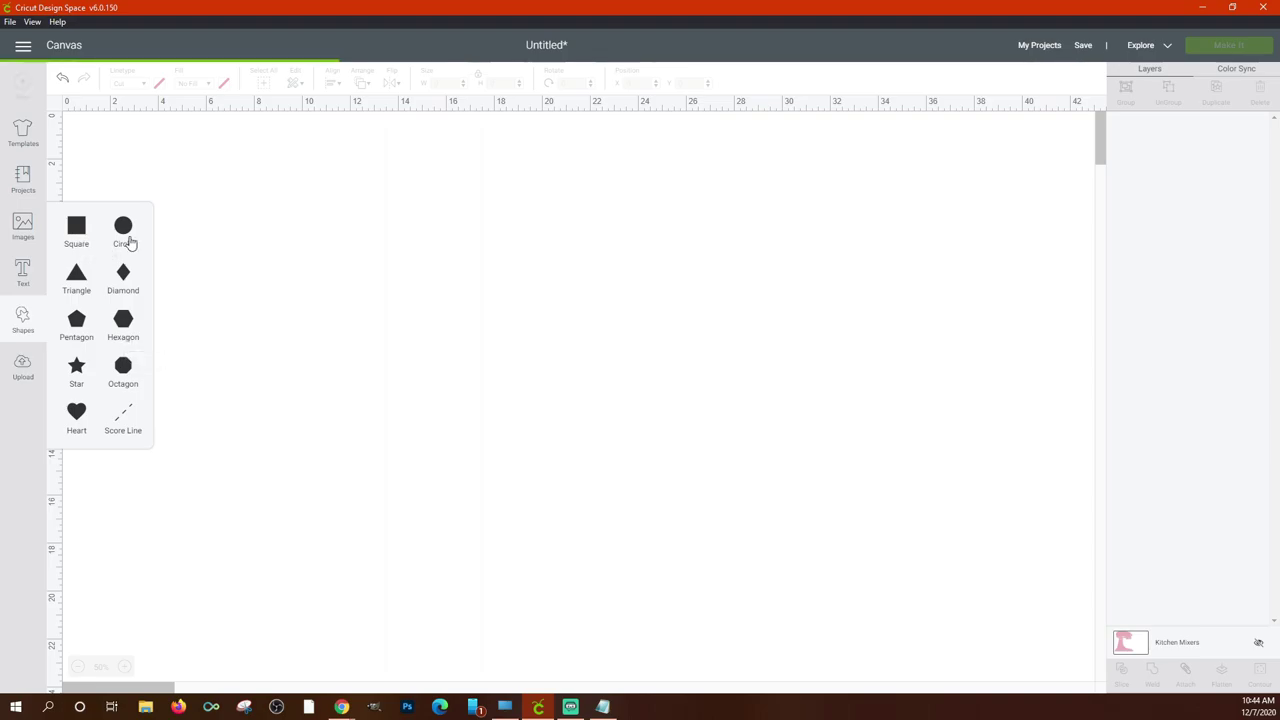
drag(150, 167, 440, 254)
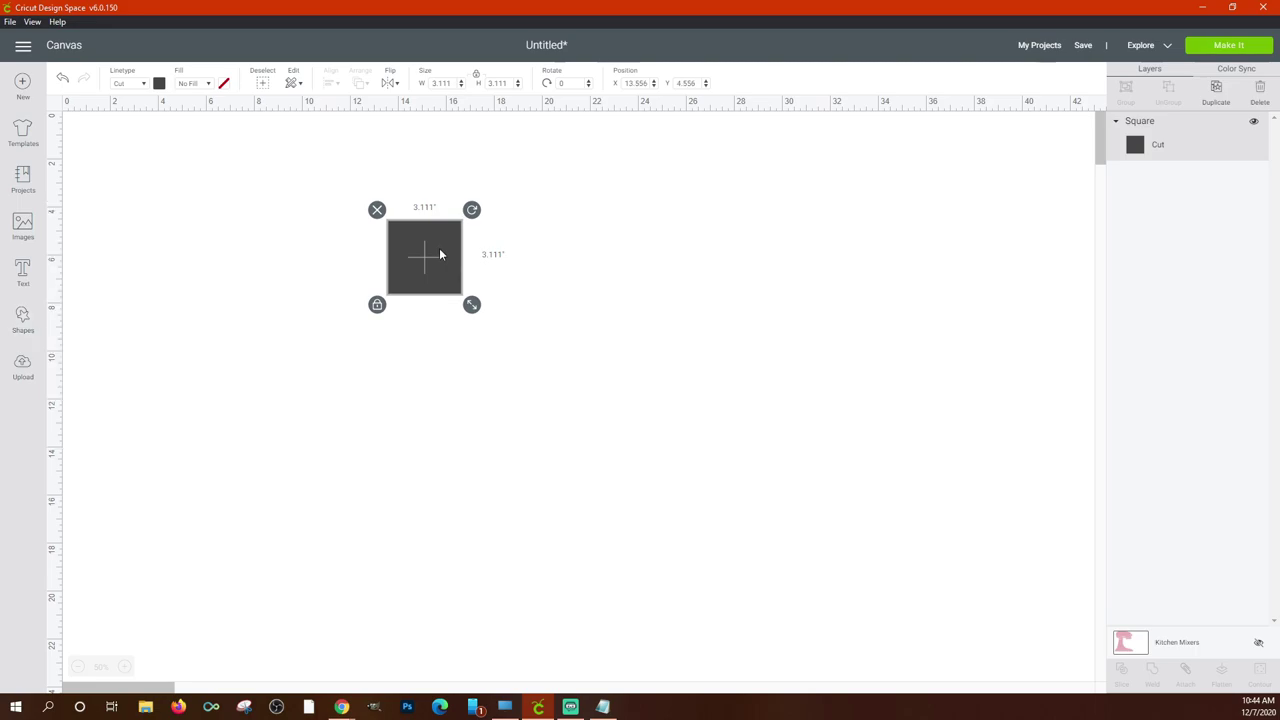
click(461, 358)
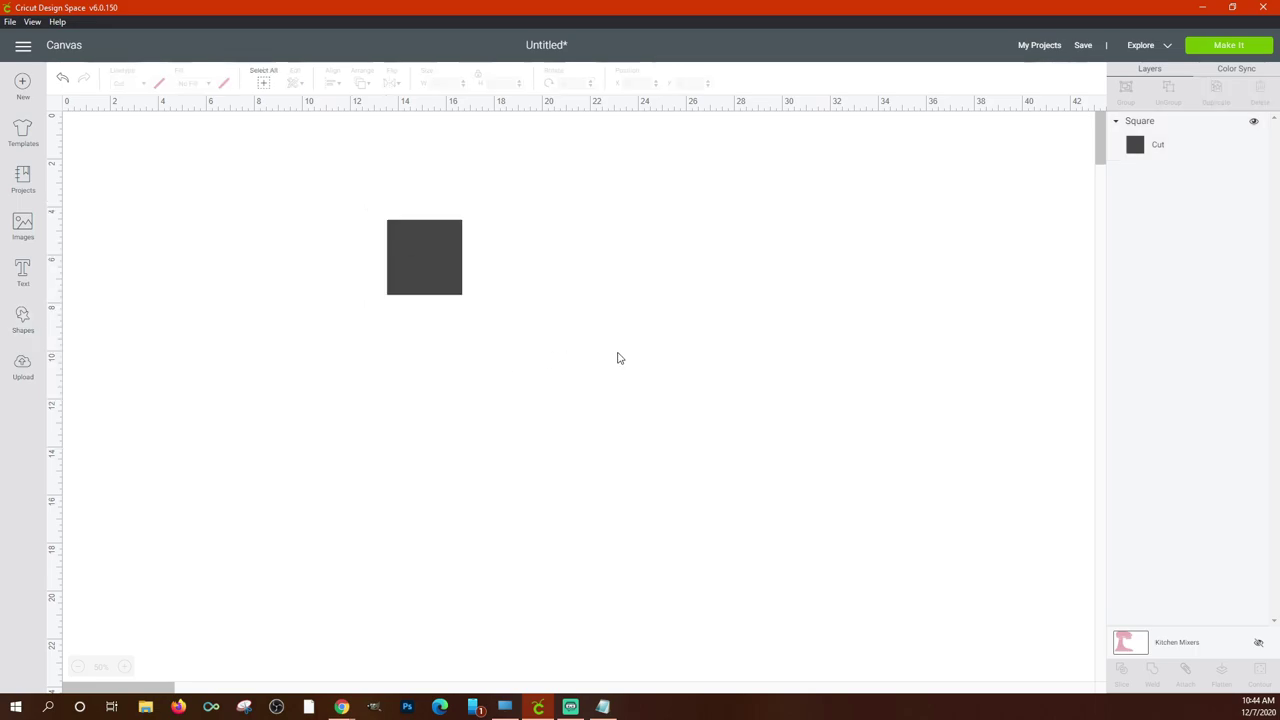
Enlarge the square to about 12.42 by 12.42 inches and move it to about X 7.7, Y 2.1.
click(456, 282)
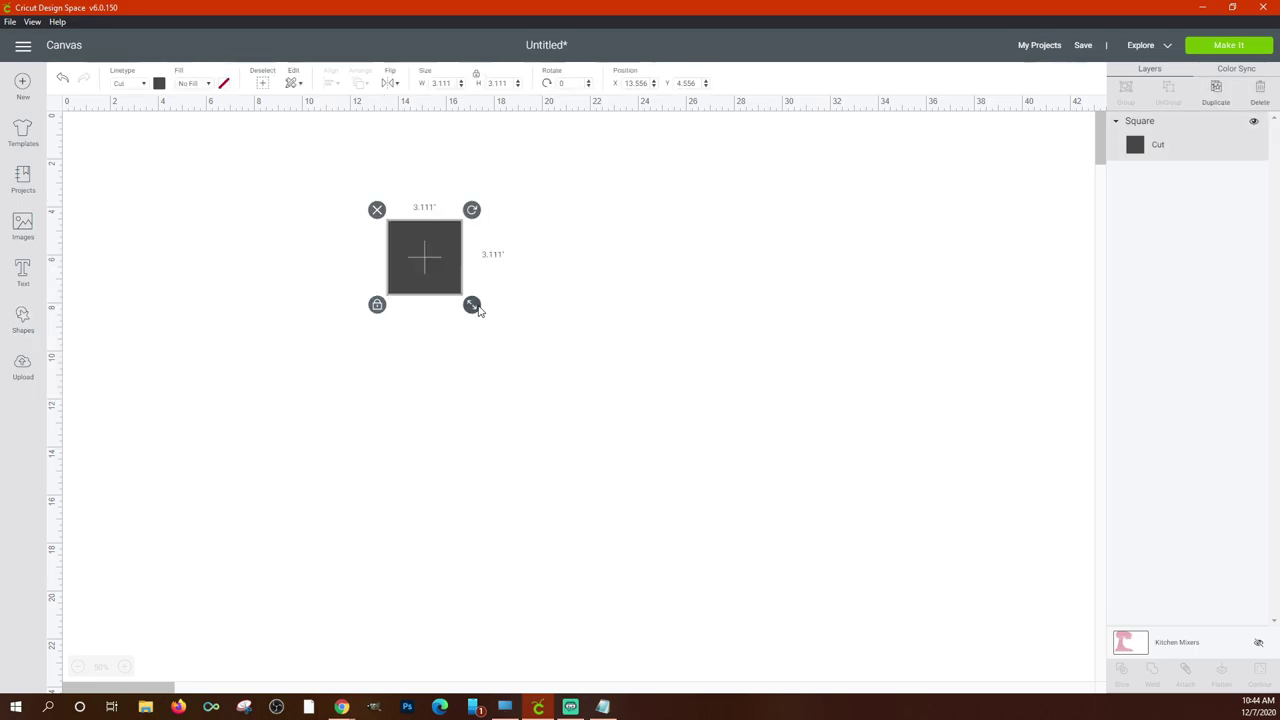
drag(472, 305, 680, 366)
drag(574, 380, 435, 322)
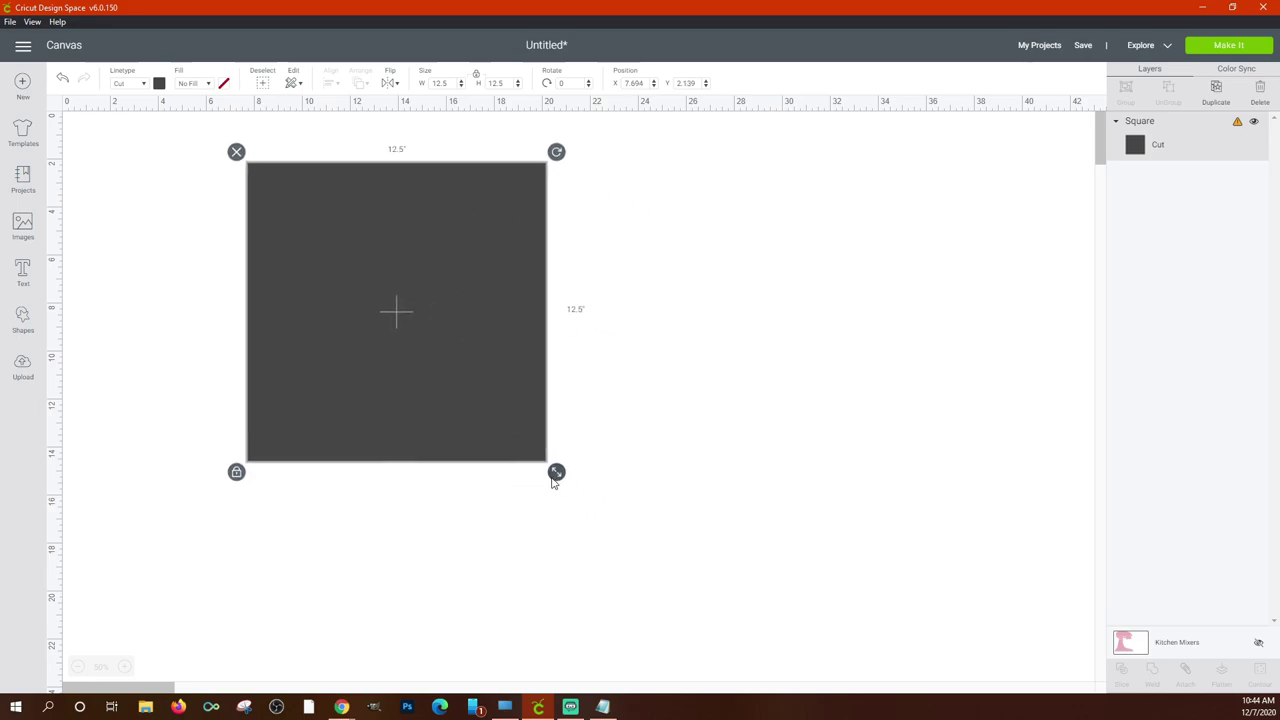
drag(556, 471, 554, 469)
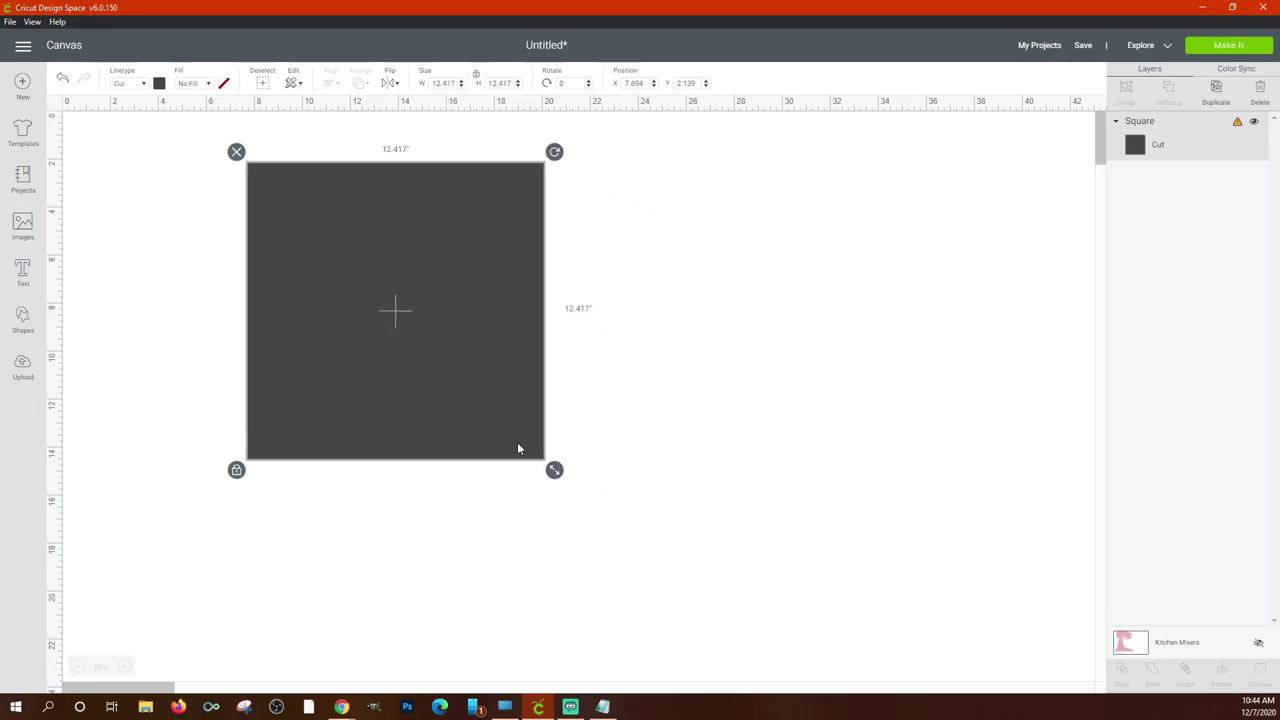
Add a text object reading "Hello" to the canvas.
click(22, 274)
text(Hello)
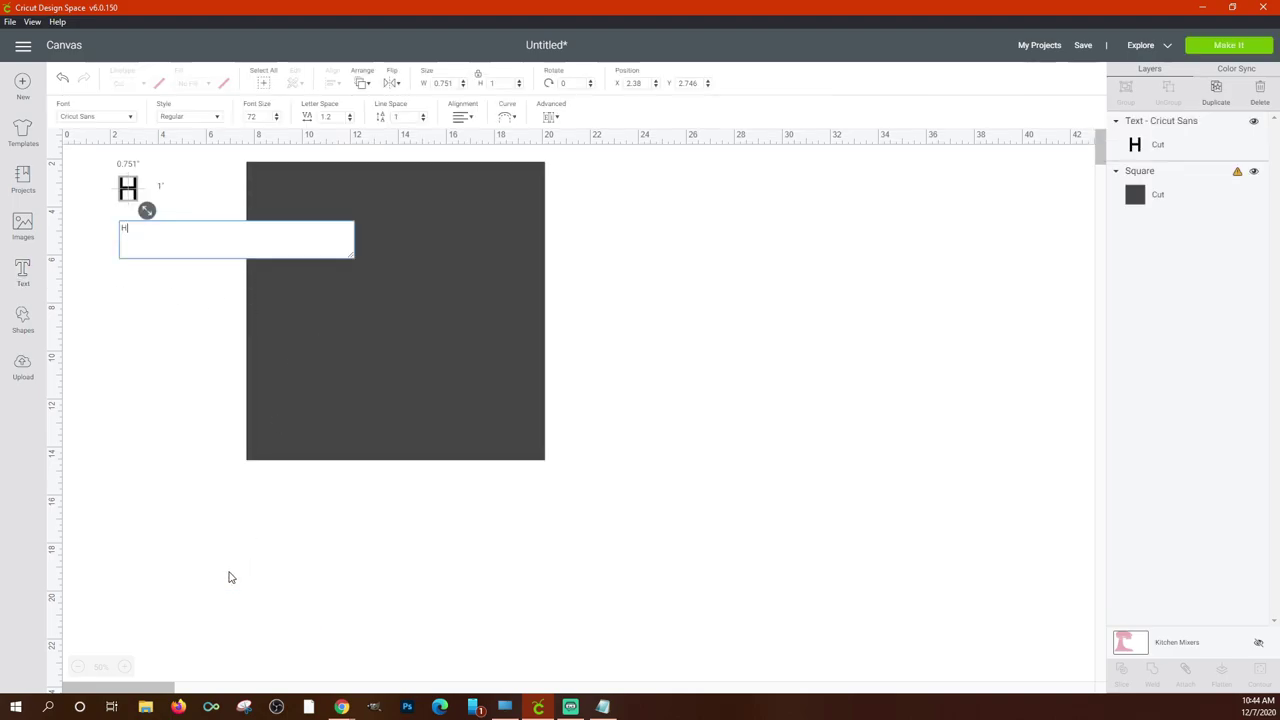
click(203, 374)
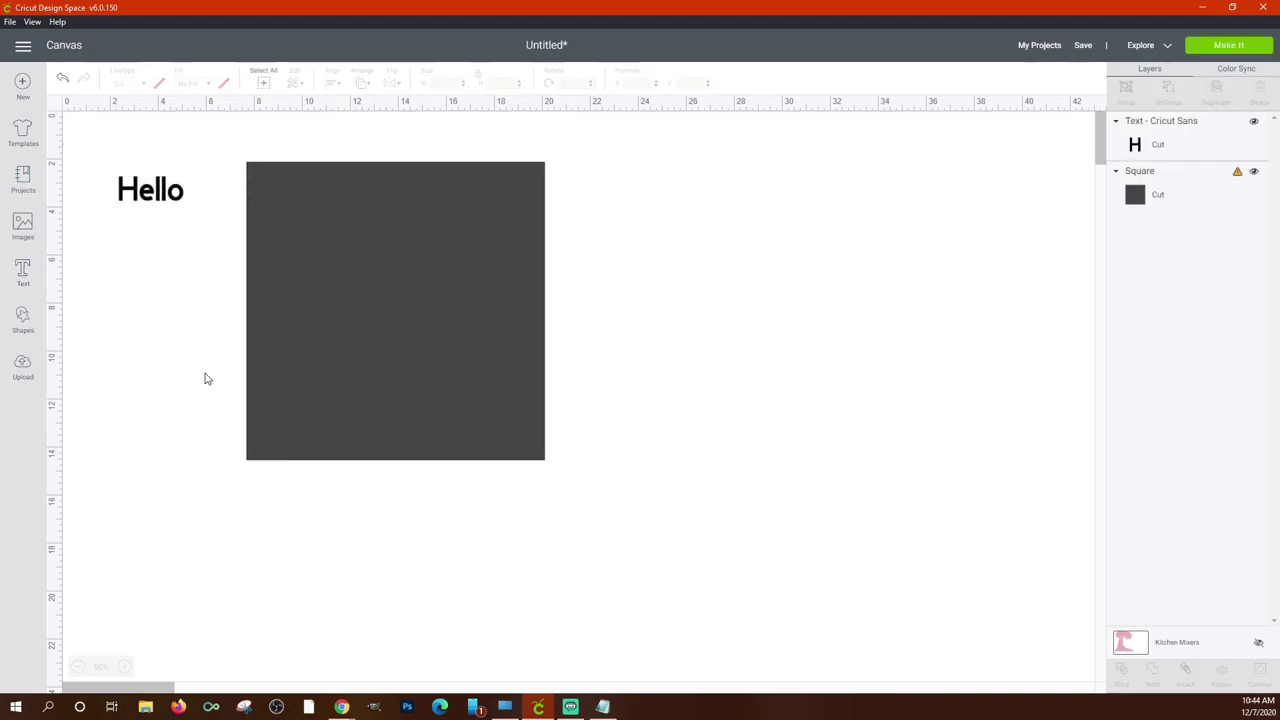
Enlarge the "Hello" text to about 8.07 by 3.03 inches and position it over the middle of the square.
drag(130, 193, 334, 274)
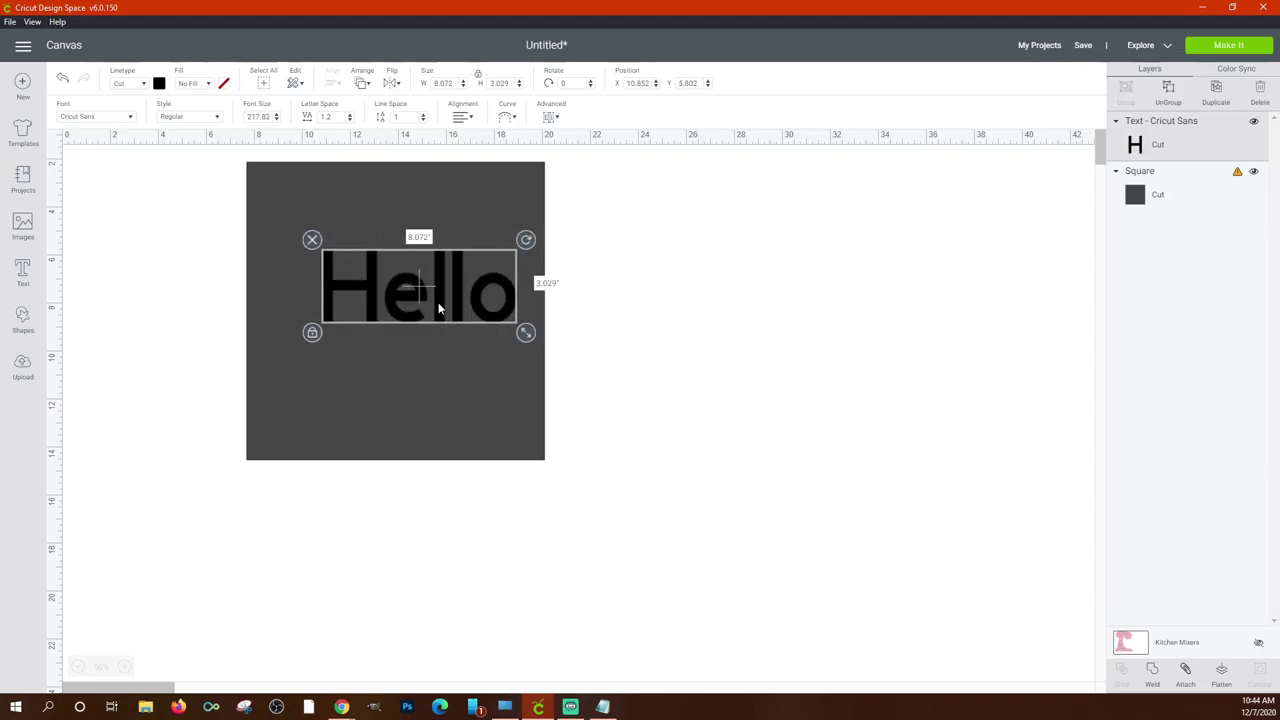
drag(438, 302, 417, 323)
click(887, 309)
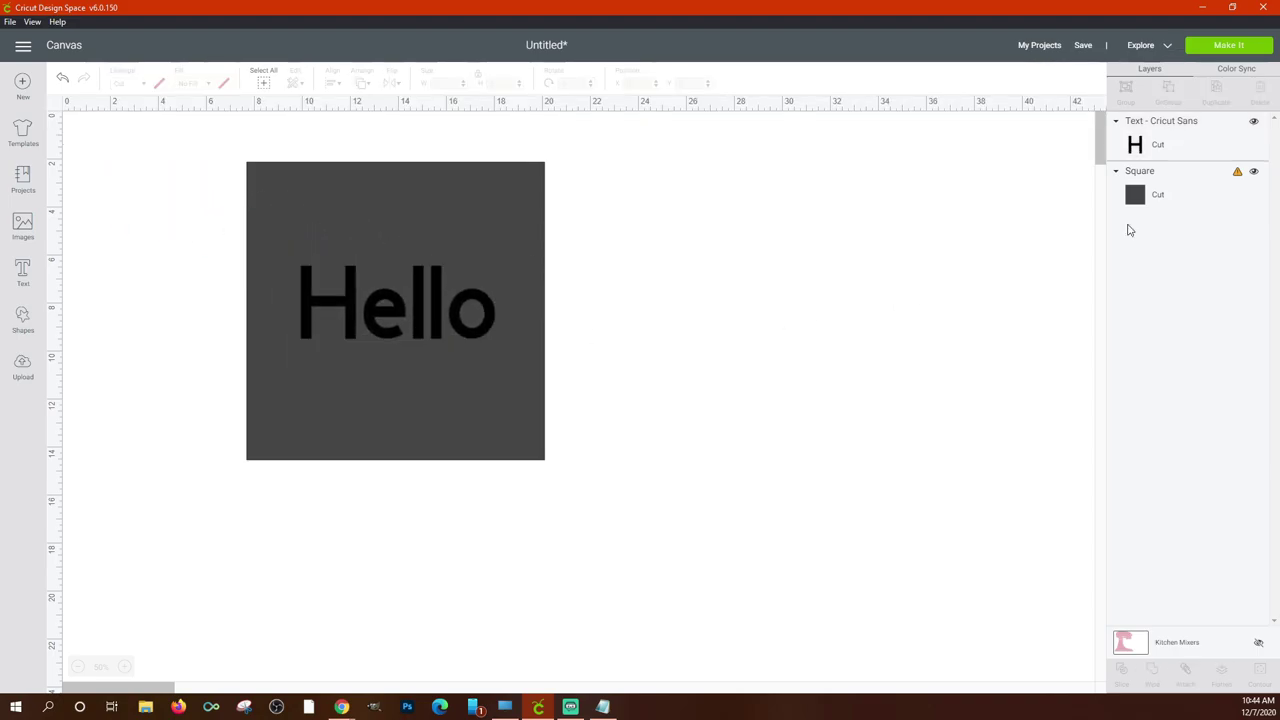
Slice the "Hello" text out of the square, using both layers.
click(1150, 135)
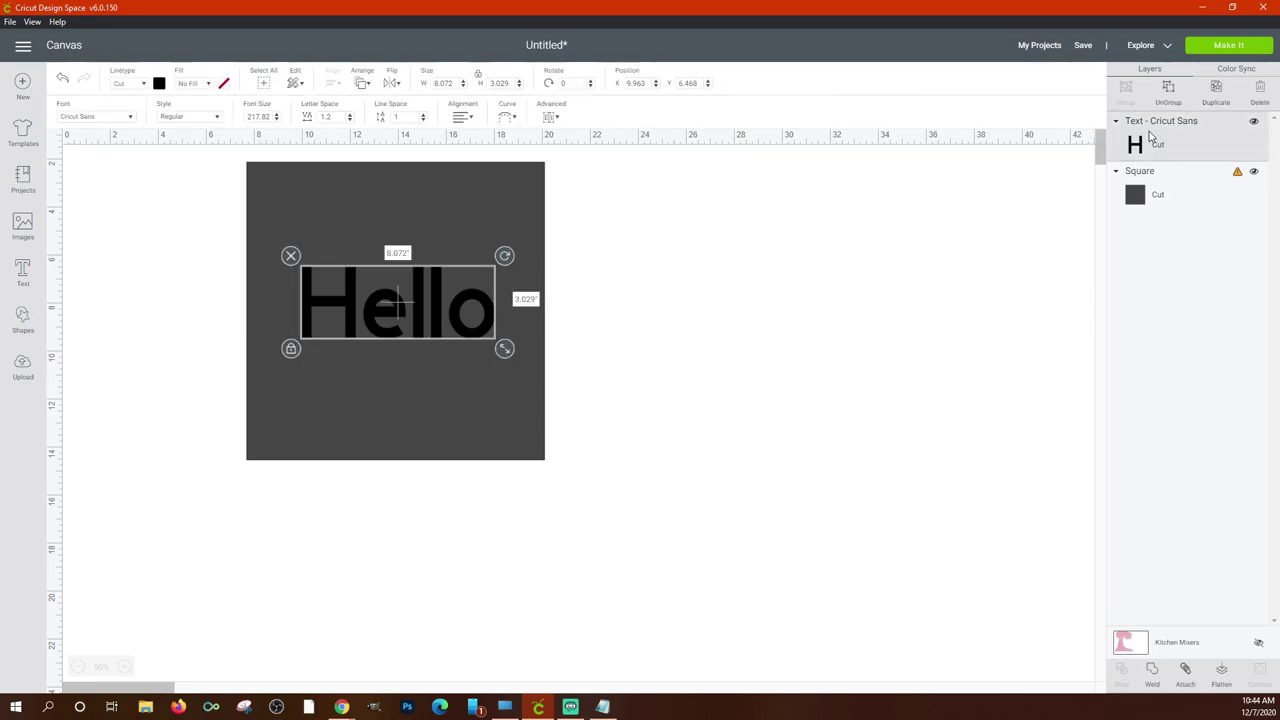
shift+click(1152, 193)
click(1124, 672)
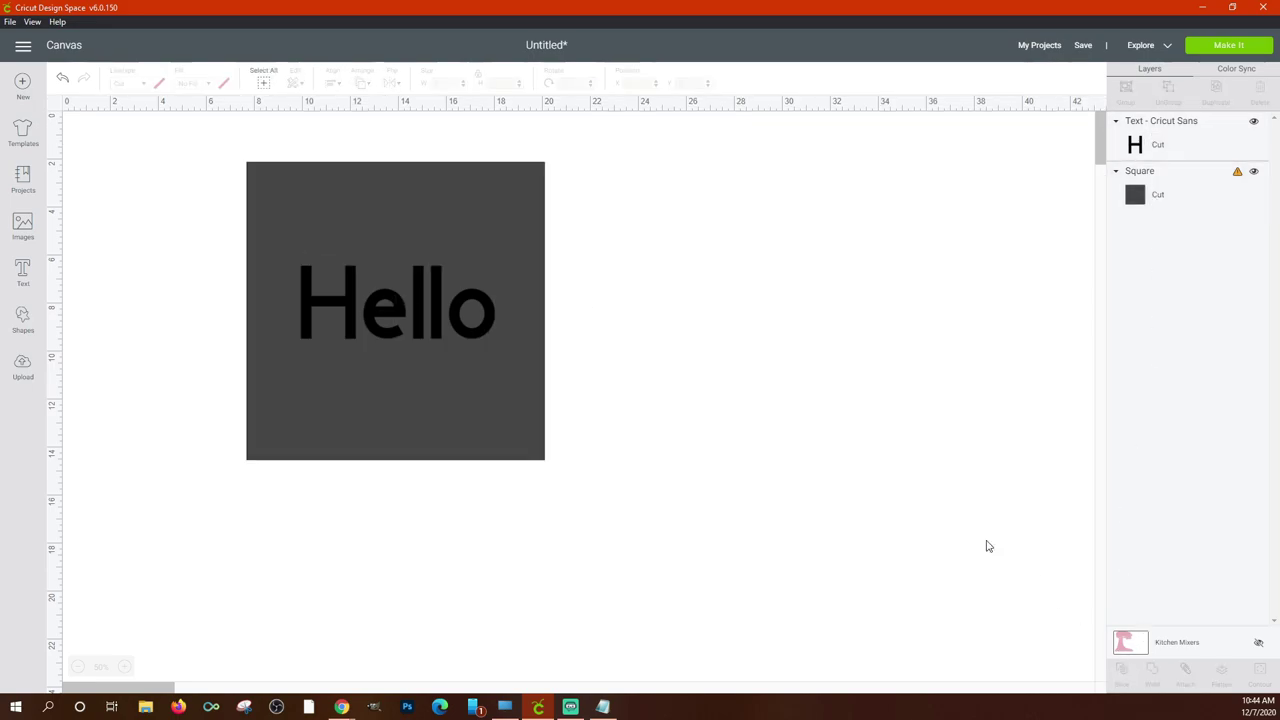
Separate and delete the two loose "Hello" slice pieces, and place the cut-out square at about X 8.4, Y 1.9.
drag(417, 323, 726, 318)
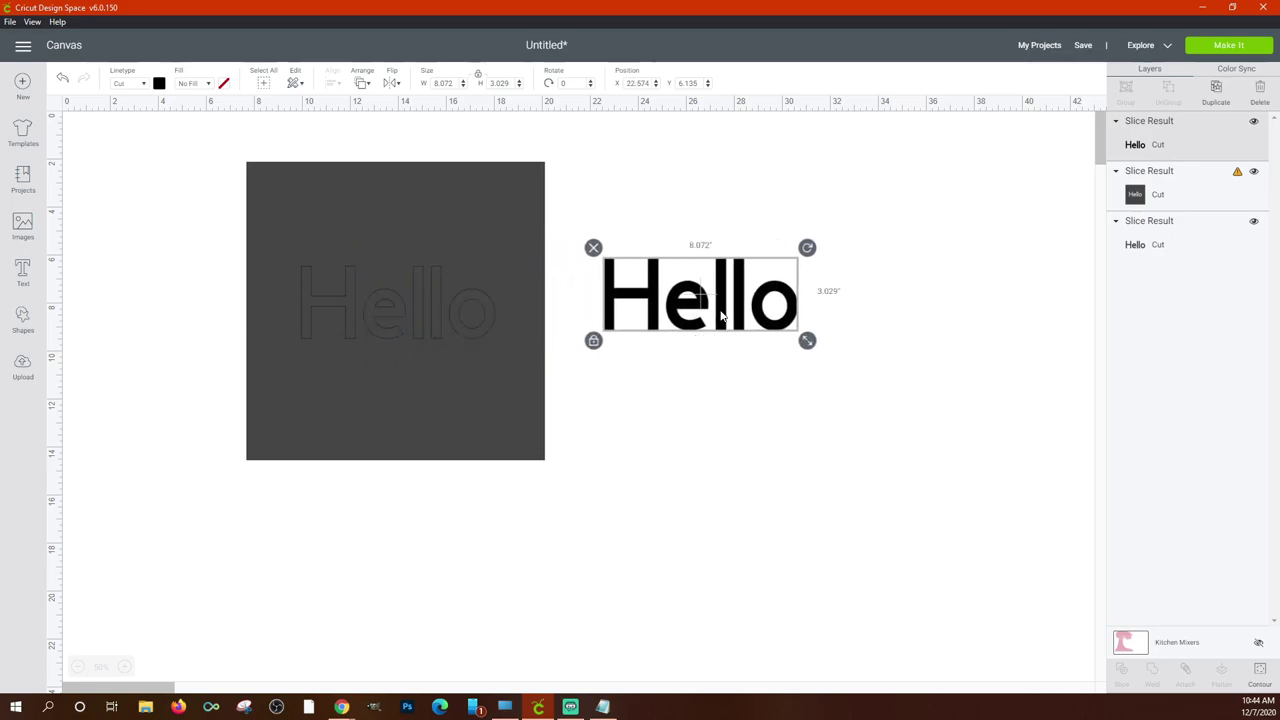
key(Delete)
drag(366, 326, 671, 336)
click(437, 325)
key(Delete)
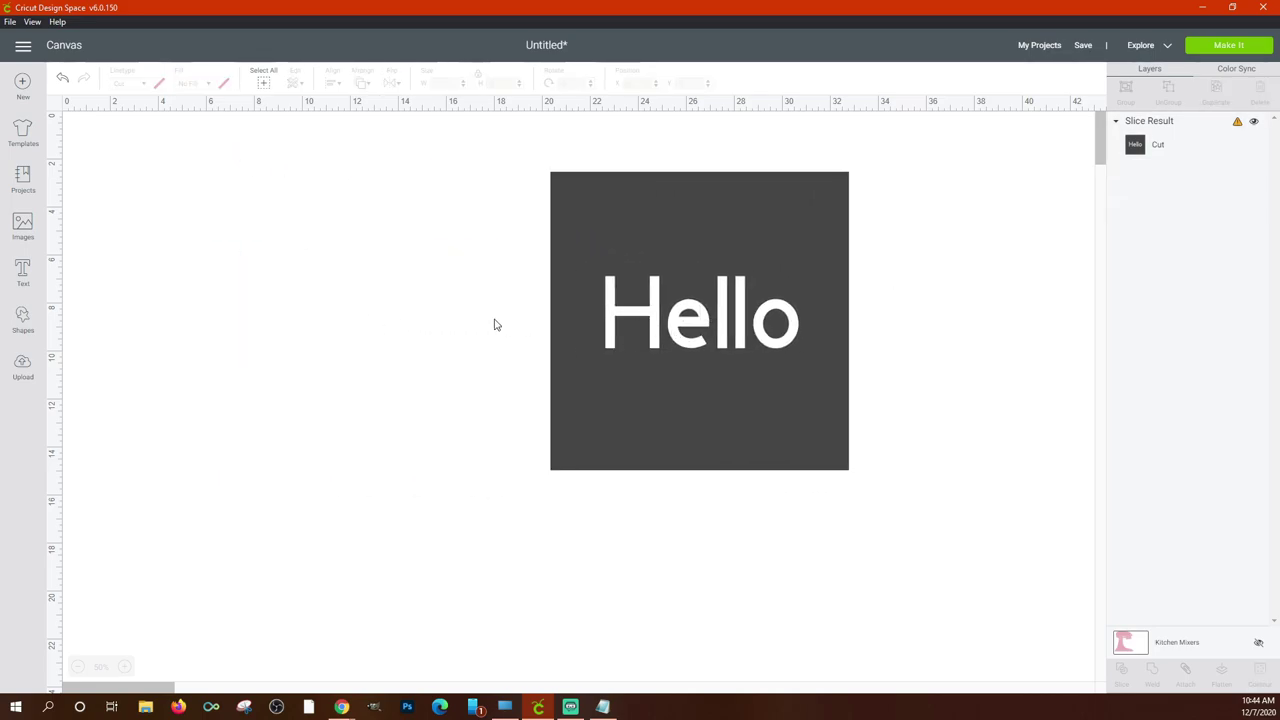
drag(609, 281, 321, 264)
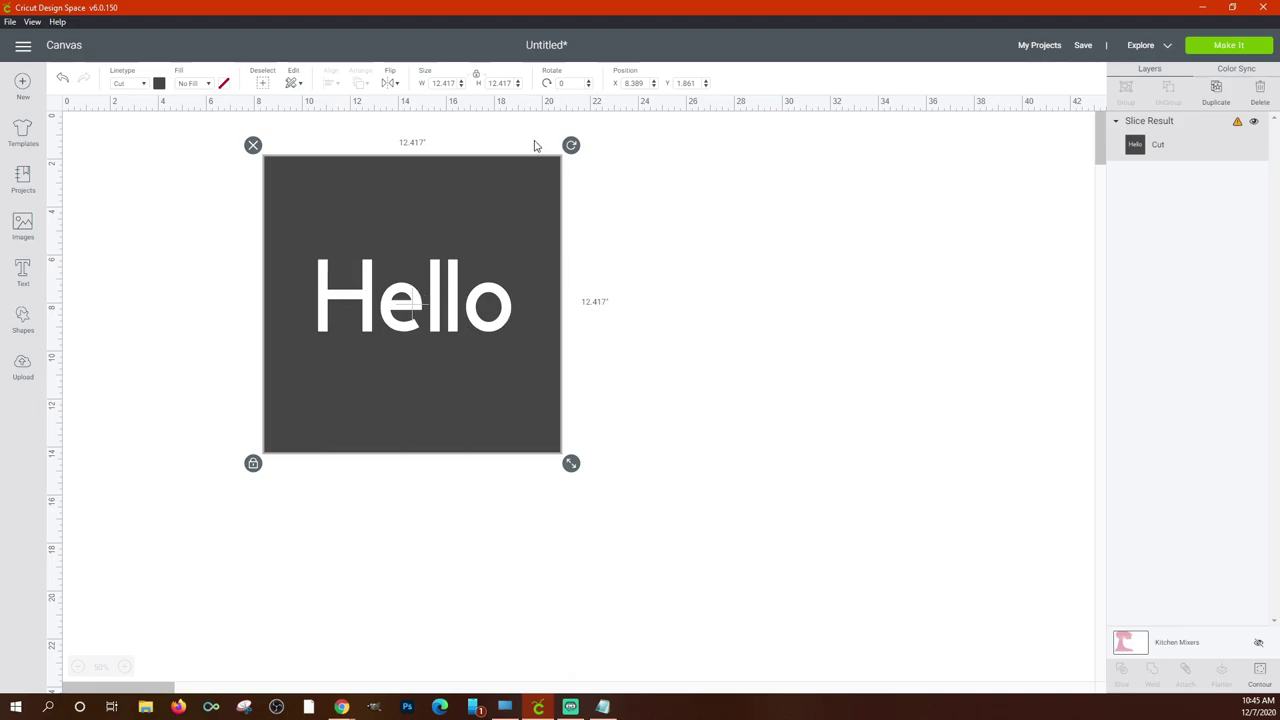
Delete the cut-out "Hello" square and review the image file formats accepted on the upload page.
click(253, 146)
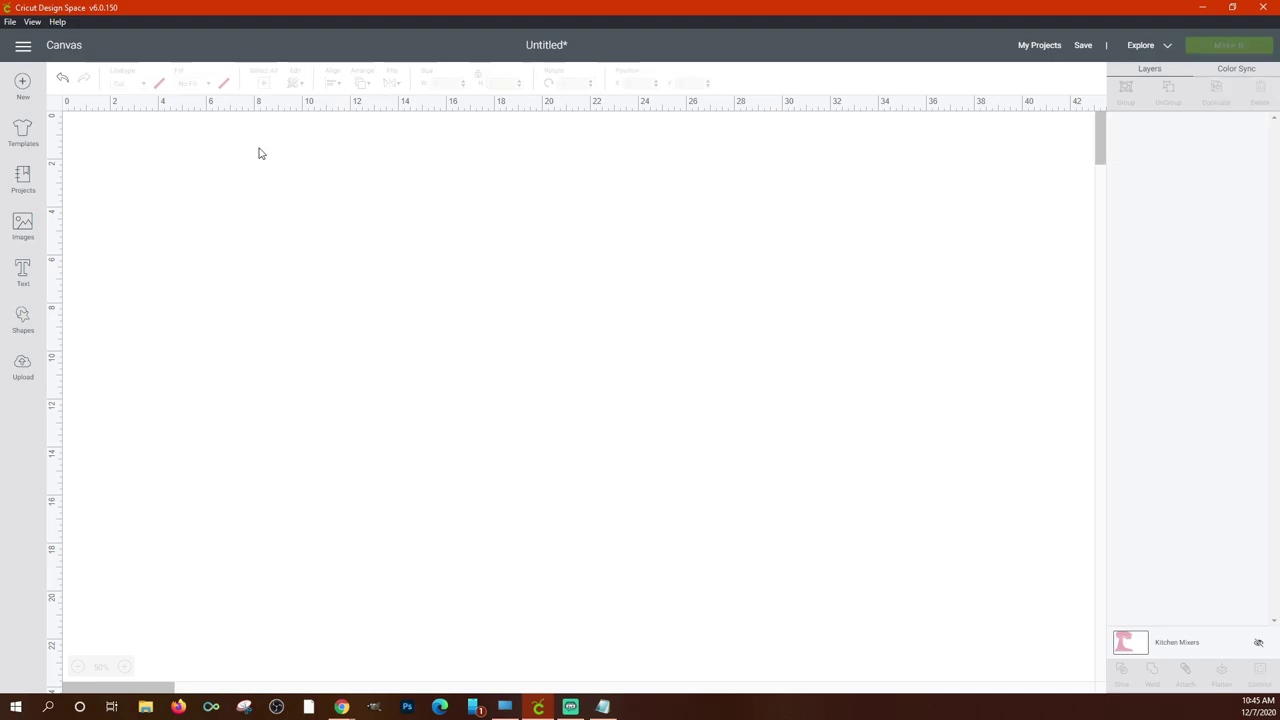
click(24, 318)
click(23, 370)
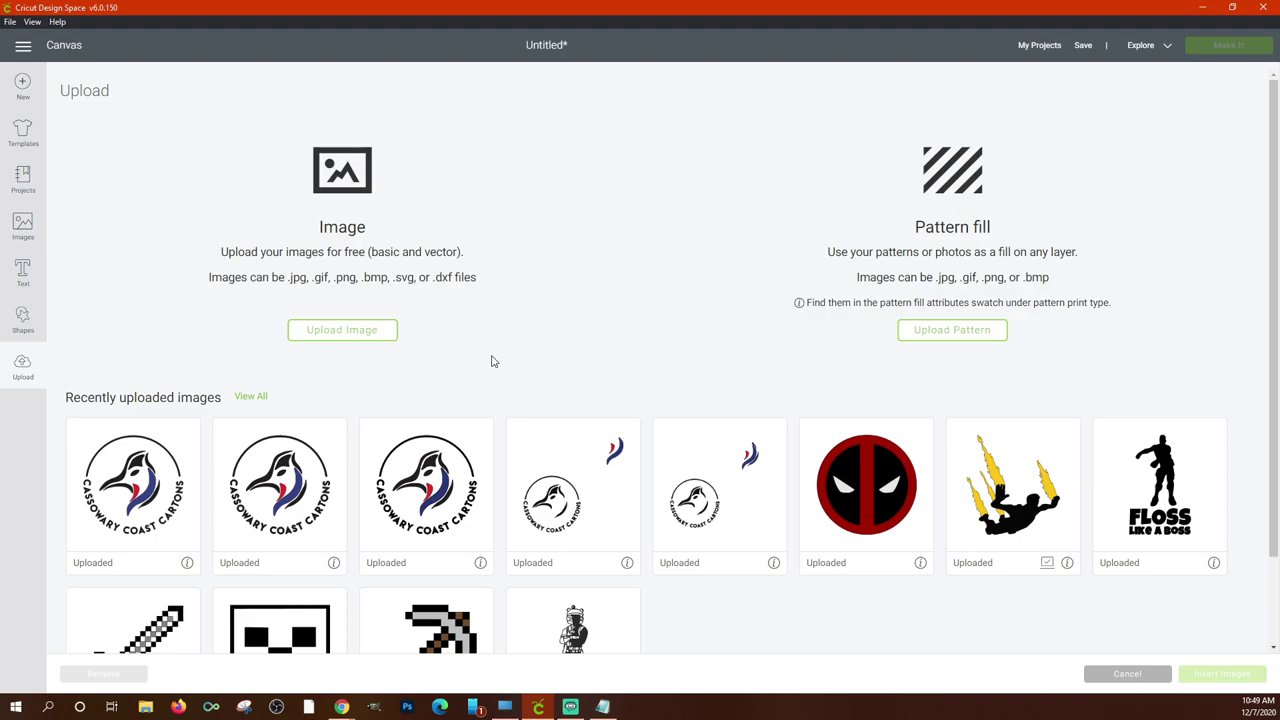
drag(290, 281, 372, 281)
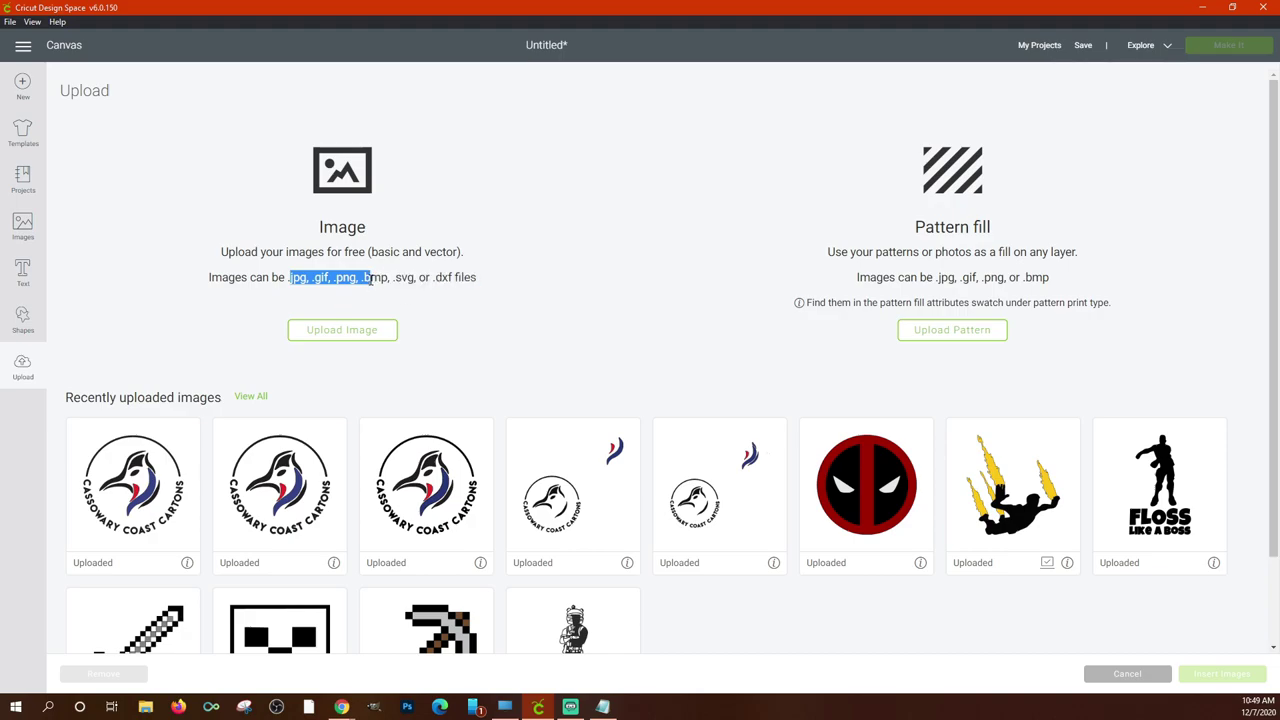
click(373, 281)
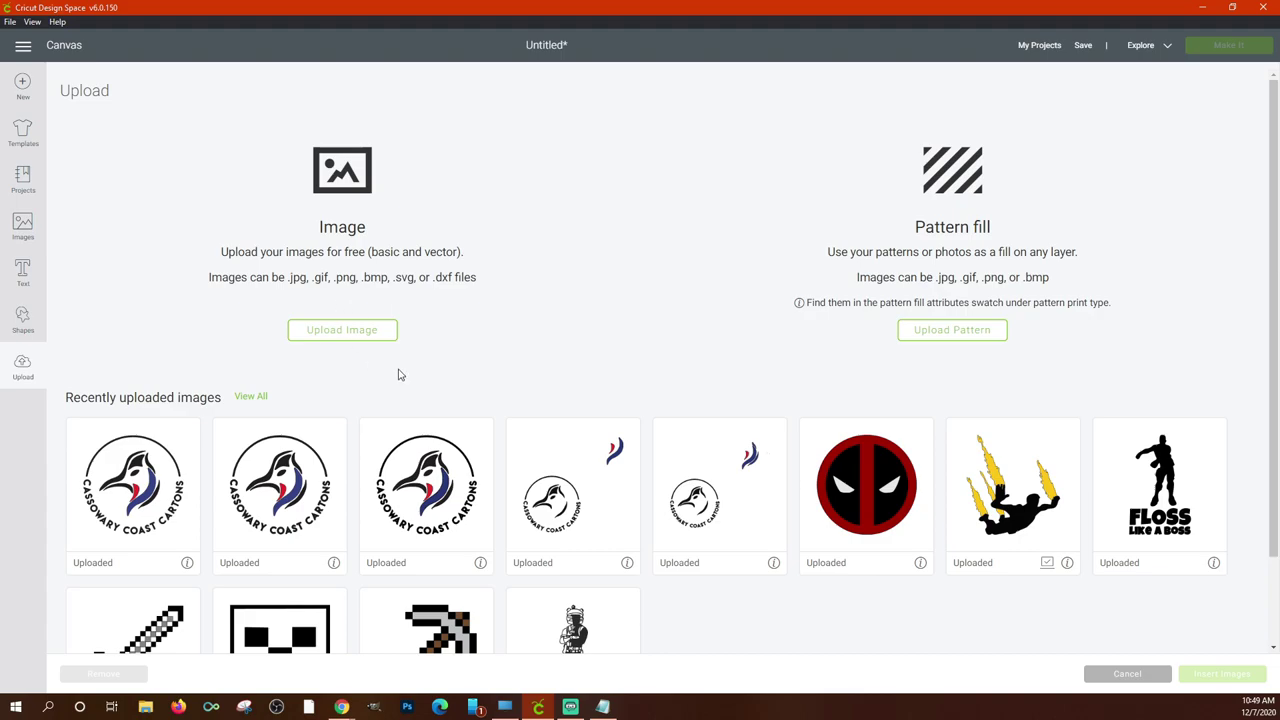
Start an image upload and choose the among-us-pink-png-01 picture from the Cricut pictures folder.
click(347, 337)
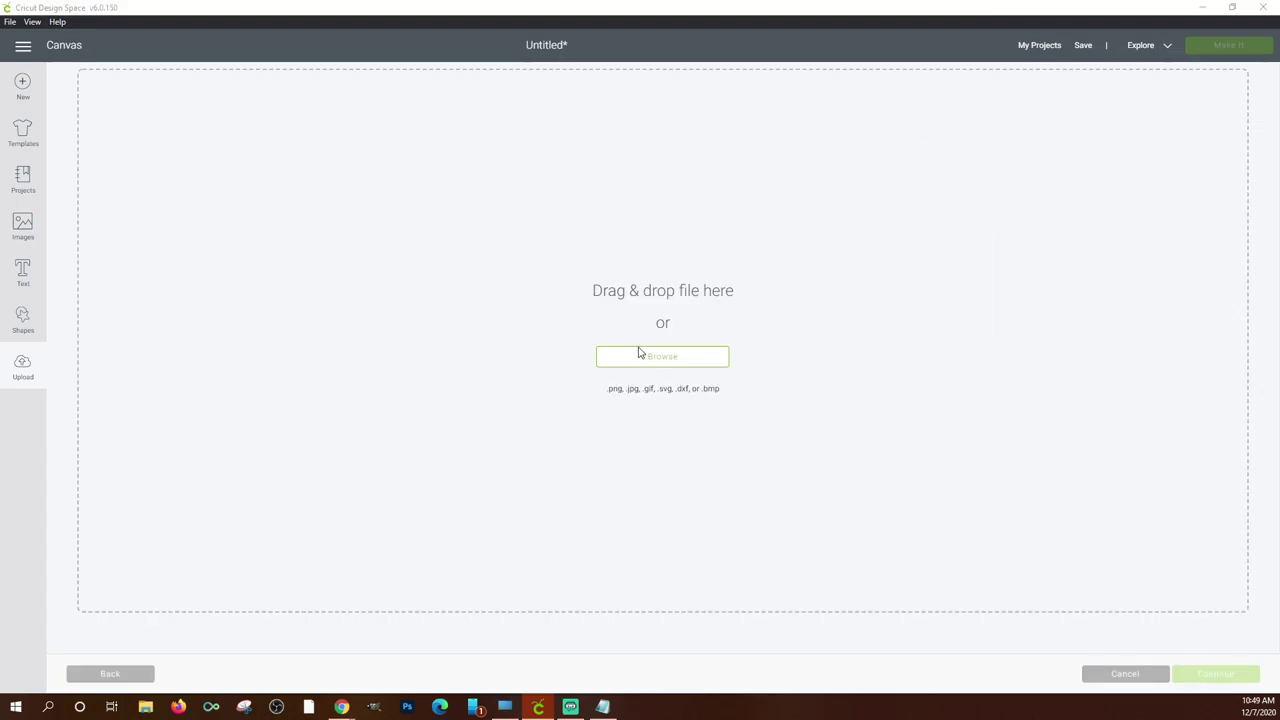
click(640, 356)
scroll(463, 254, down, 3)
scroll(464, 249, down, 5)
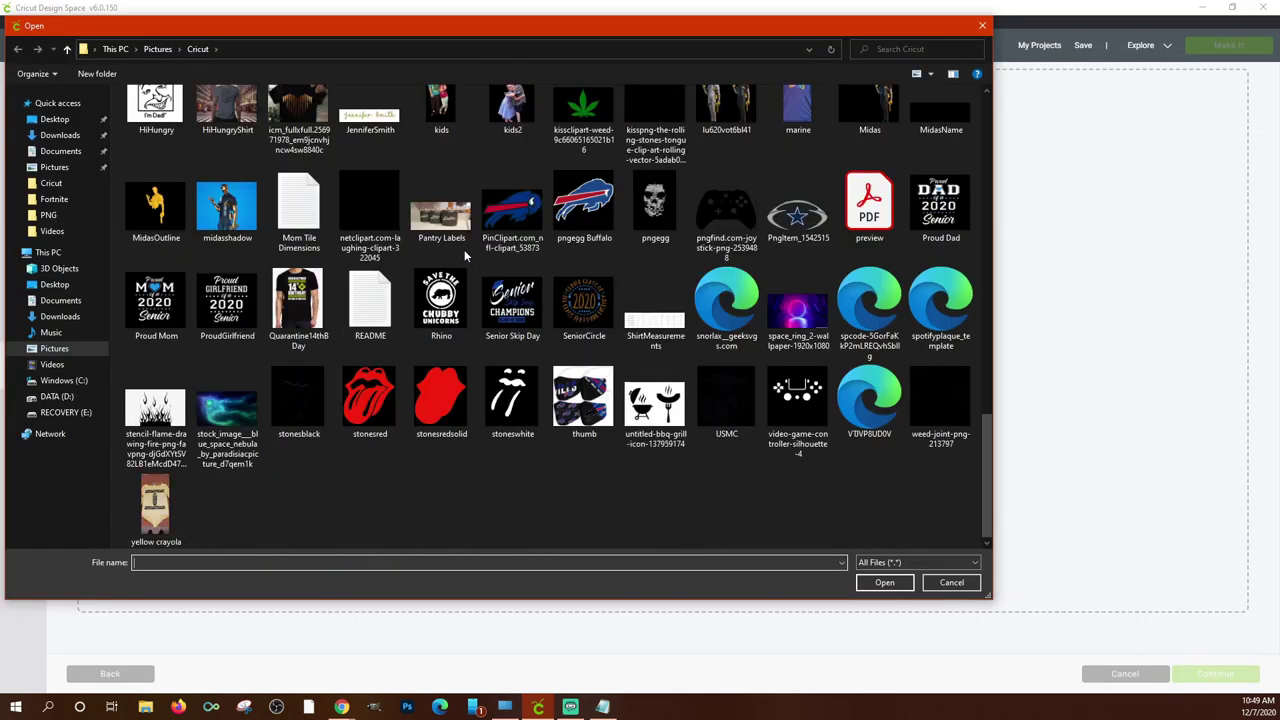
scroll(476, 252, up, 10)
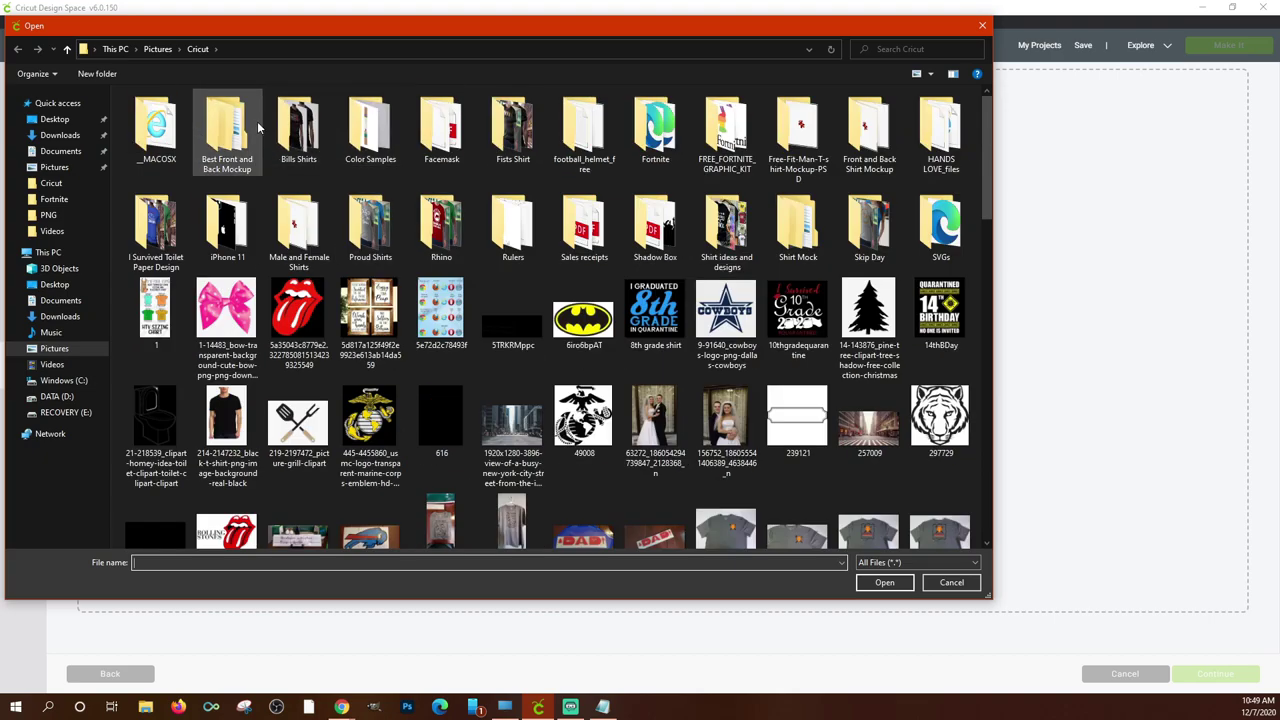
scroll(749, 393, down, 3)
scroll(749, 393, down, 9)
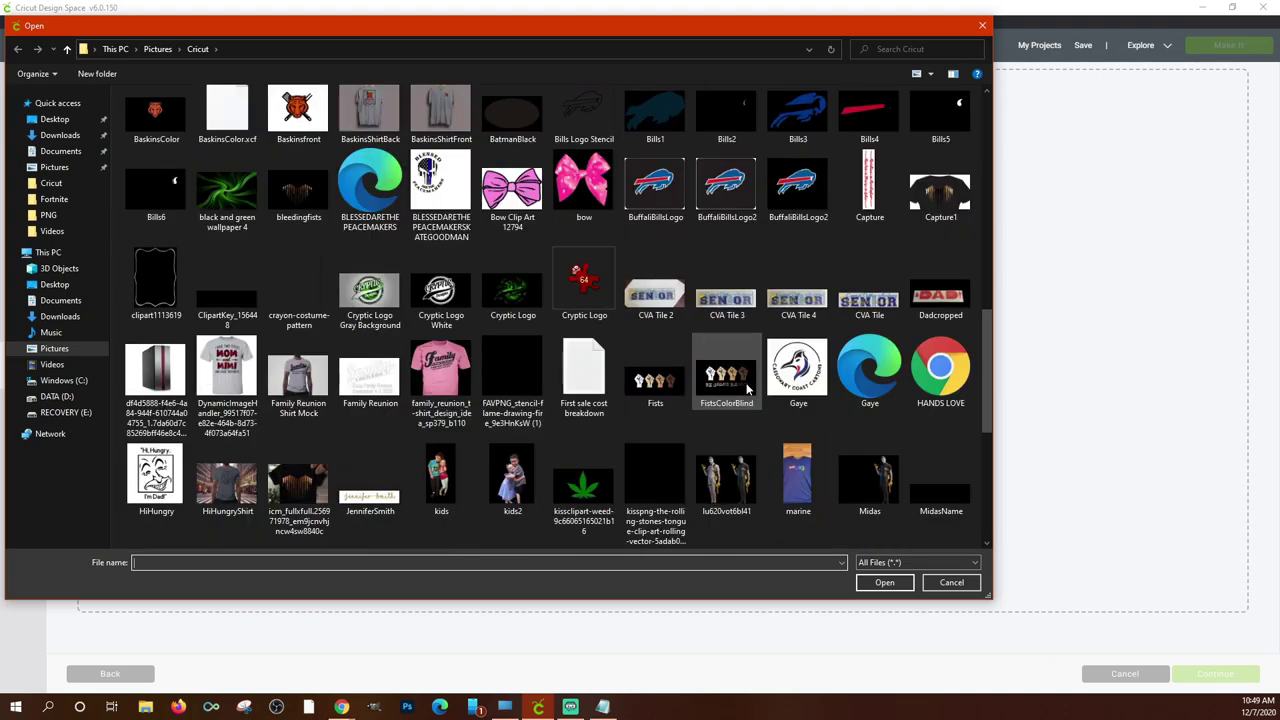
scroll(704, 372, up, 3)
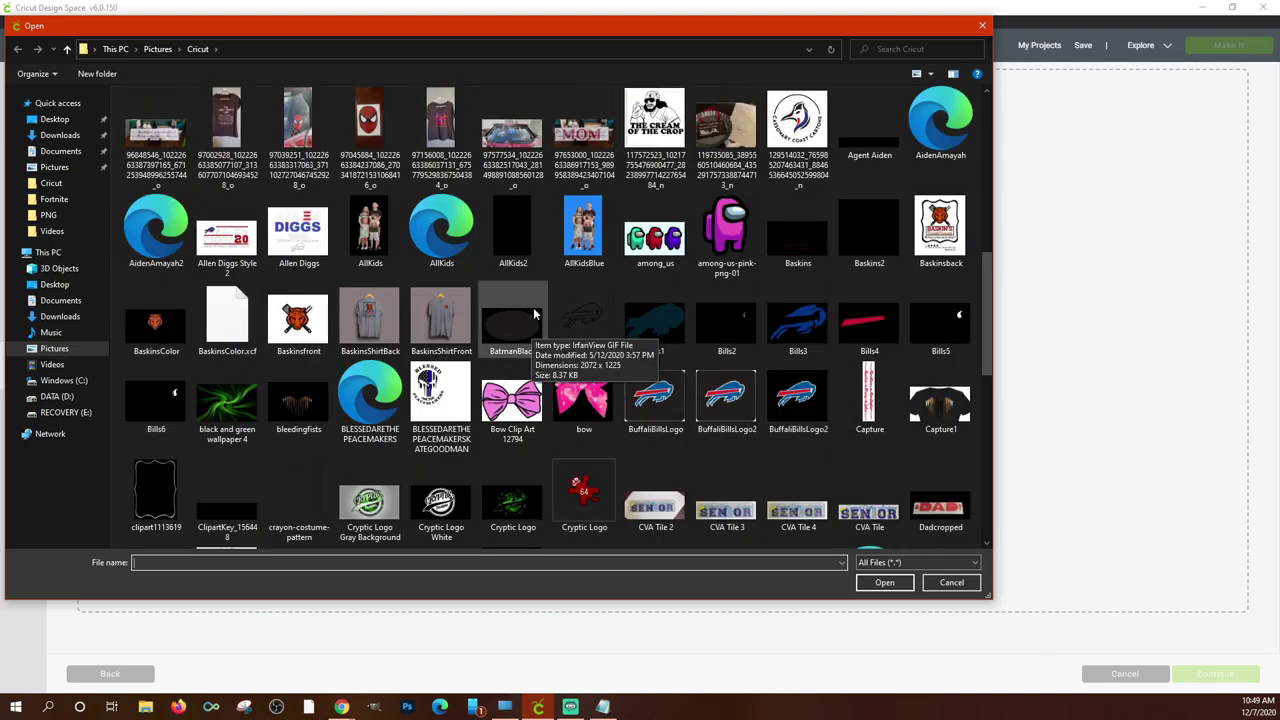
scroll(590, 280, up, 5)
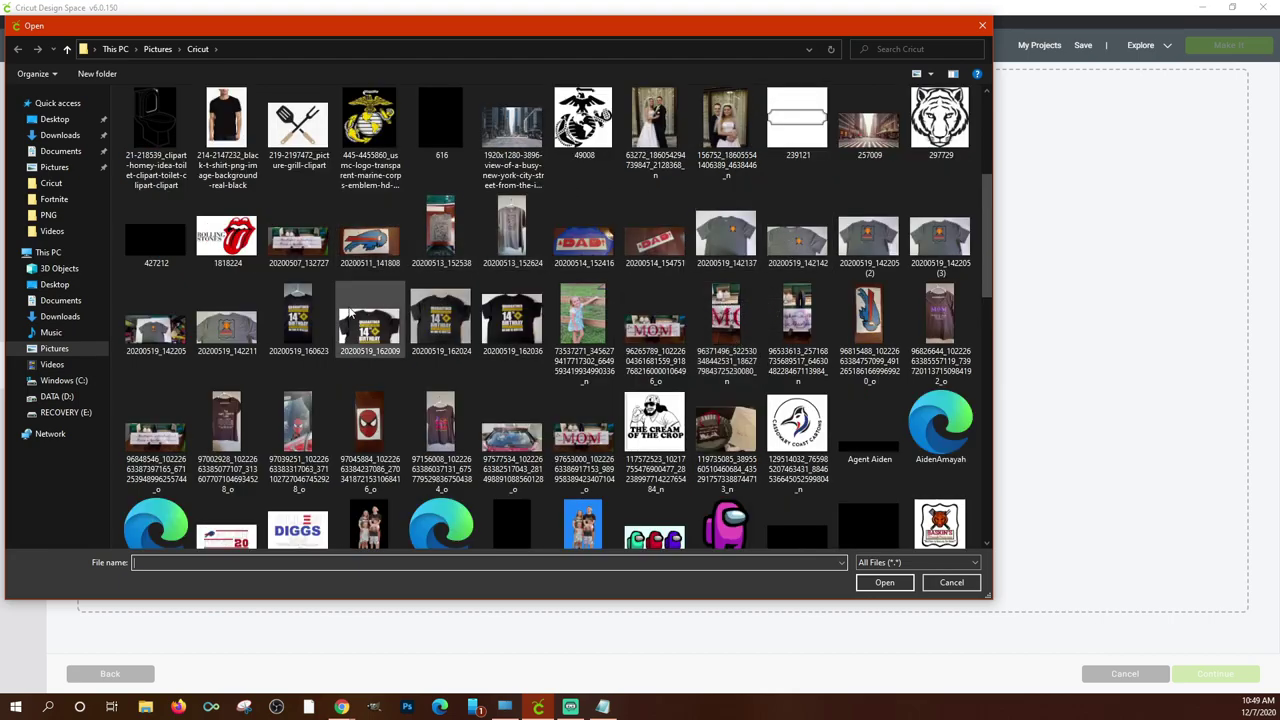
scroll(693, 404, down, 5)
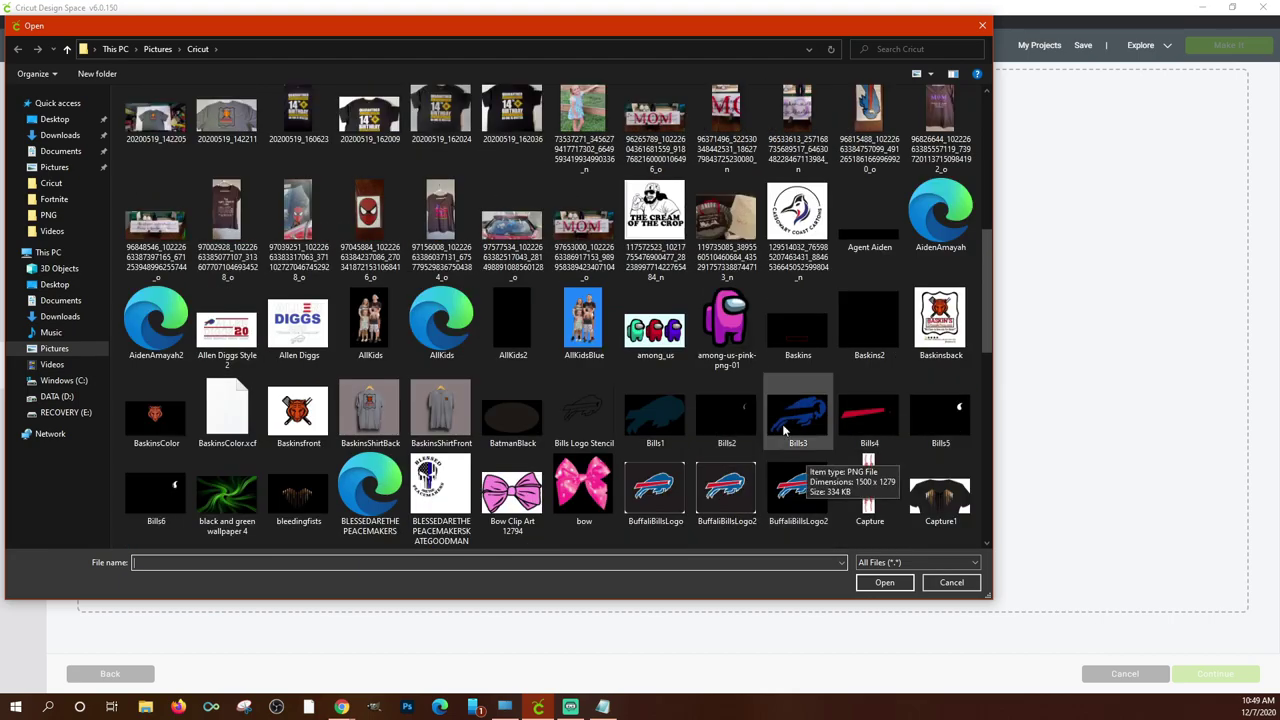
double_click(734, 334)
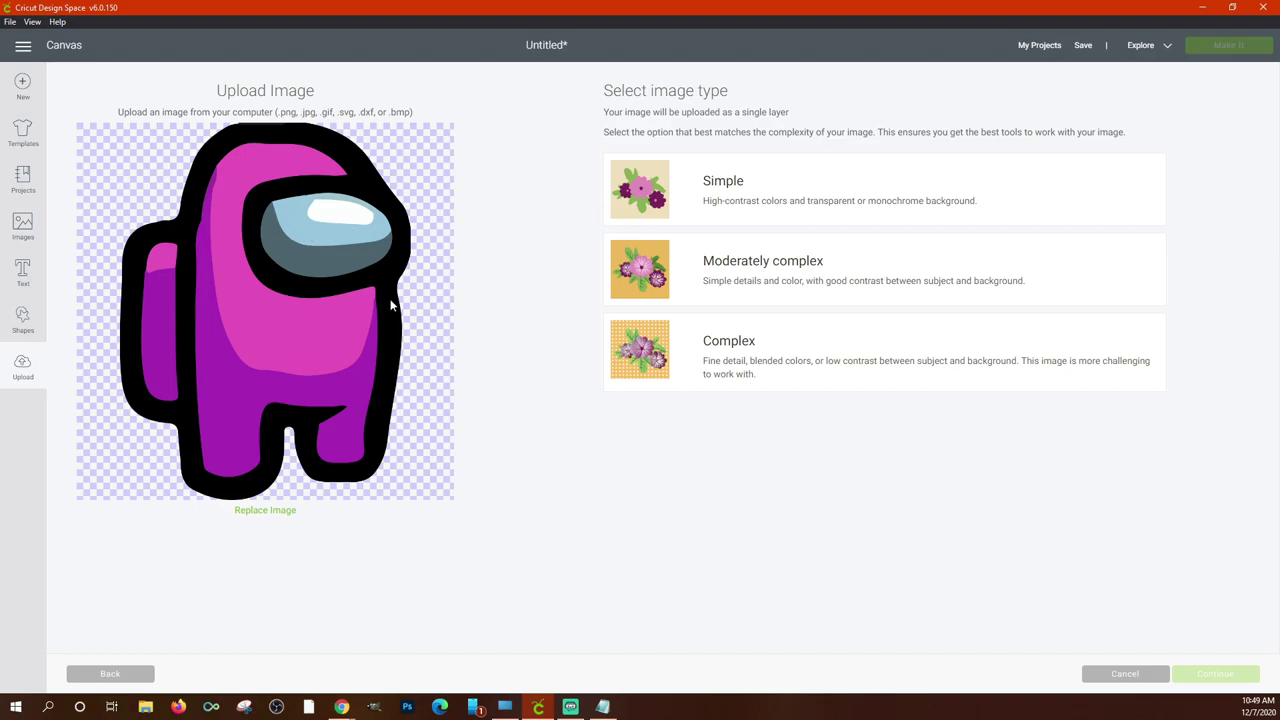
Set the uploaded picture's image type to Complex and check its cut preview before returning to the colour view.
click(640, 336)
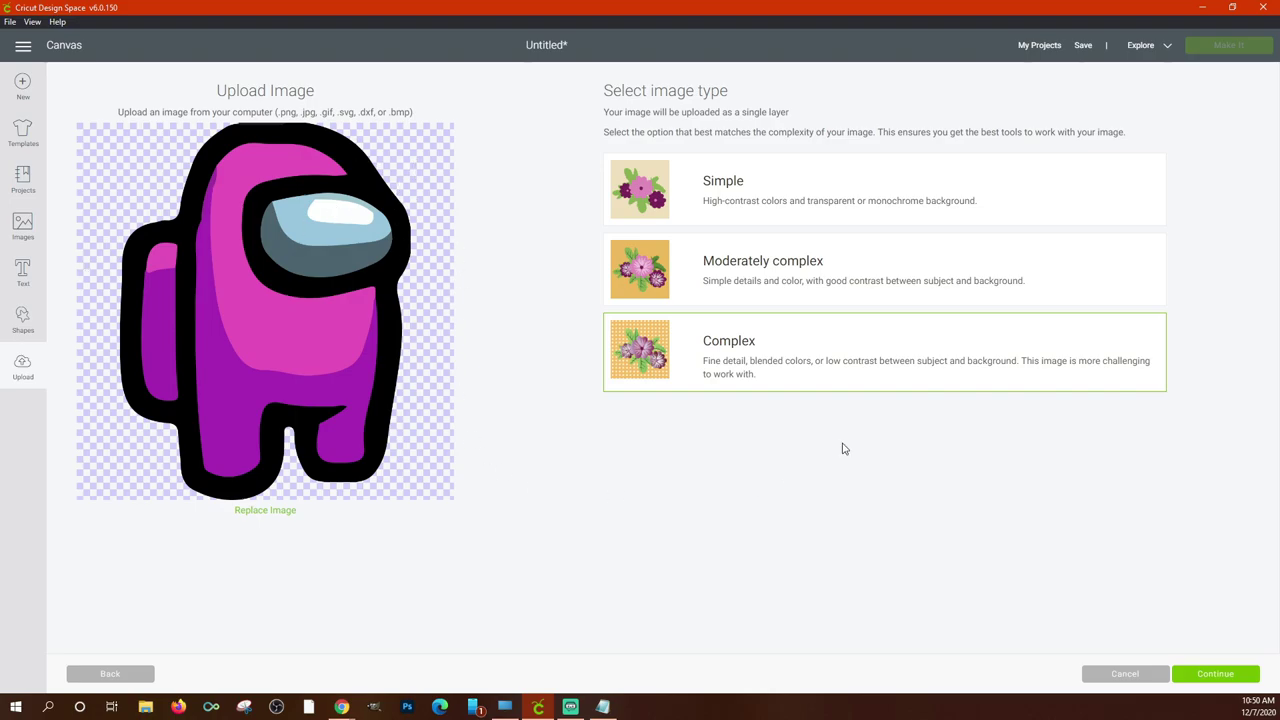
click(1215, 674)
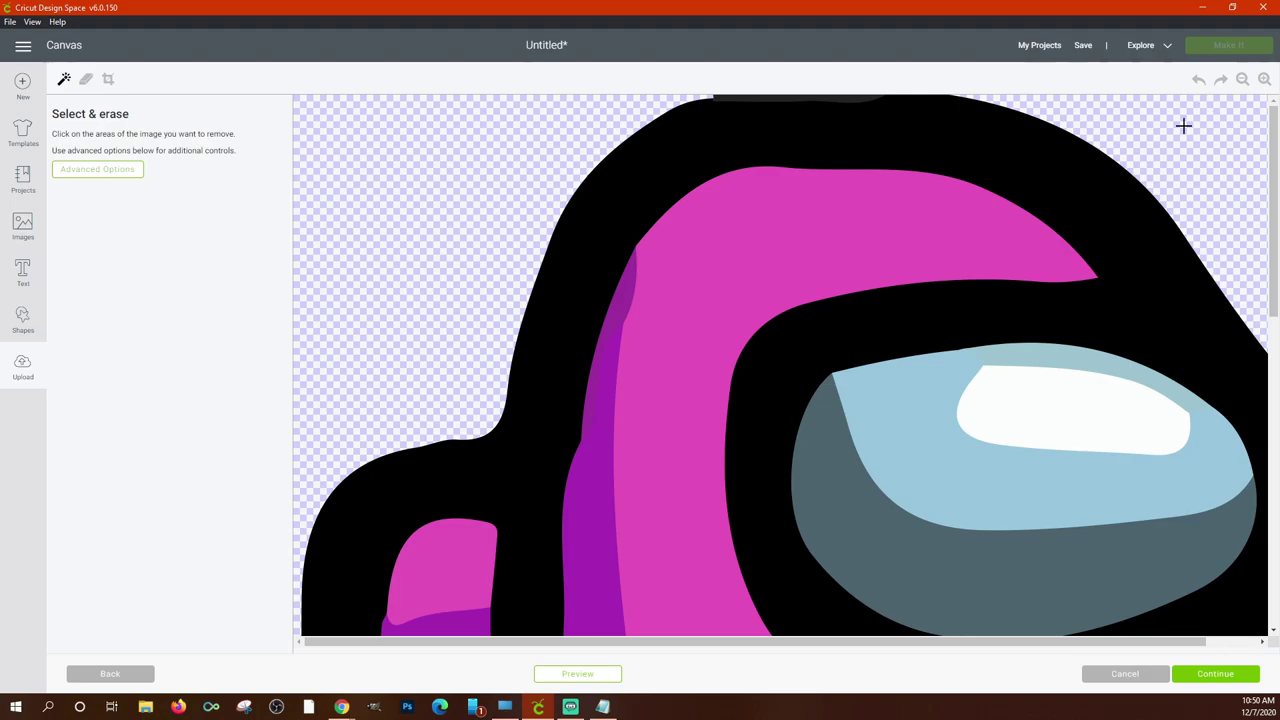
click(1242, 80)
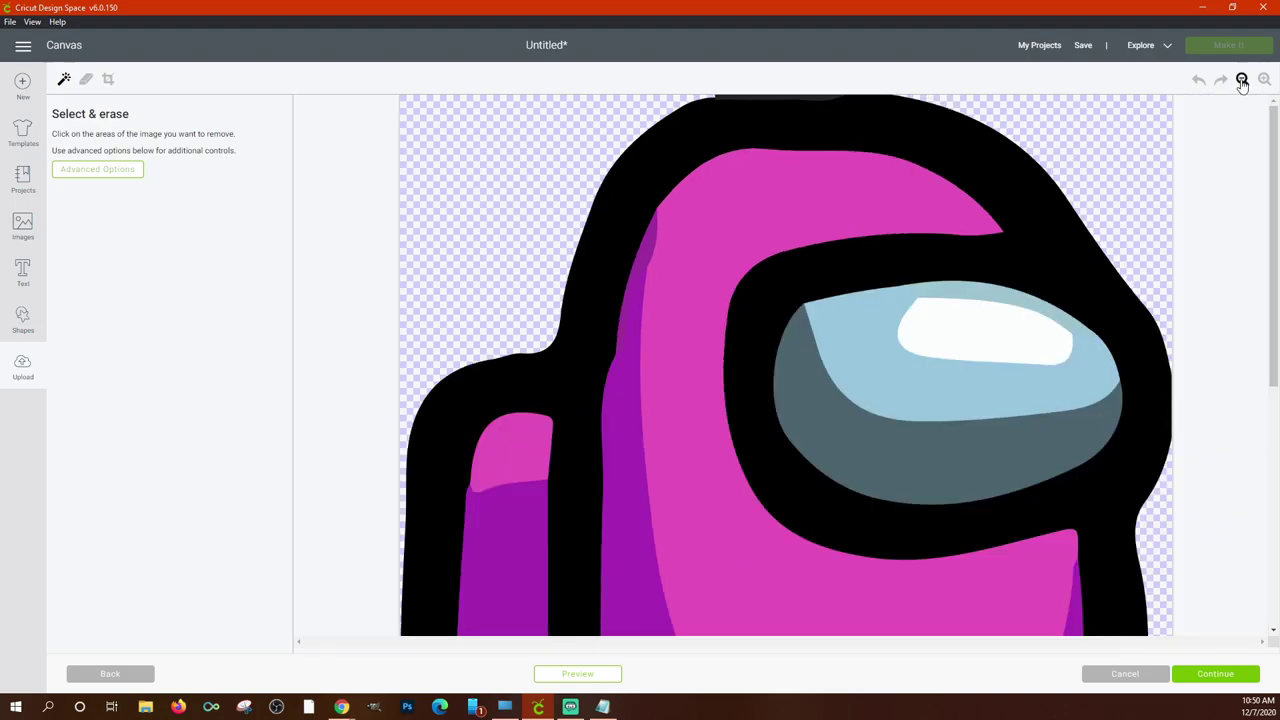
click(1242, 80)
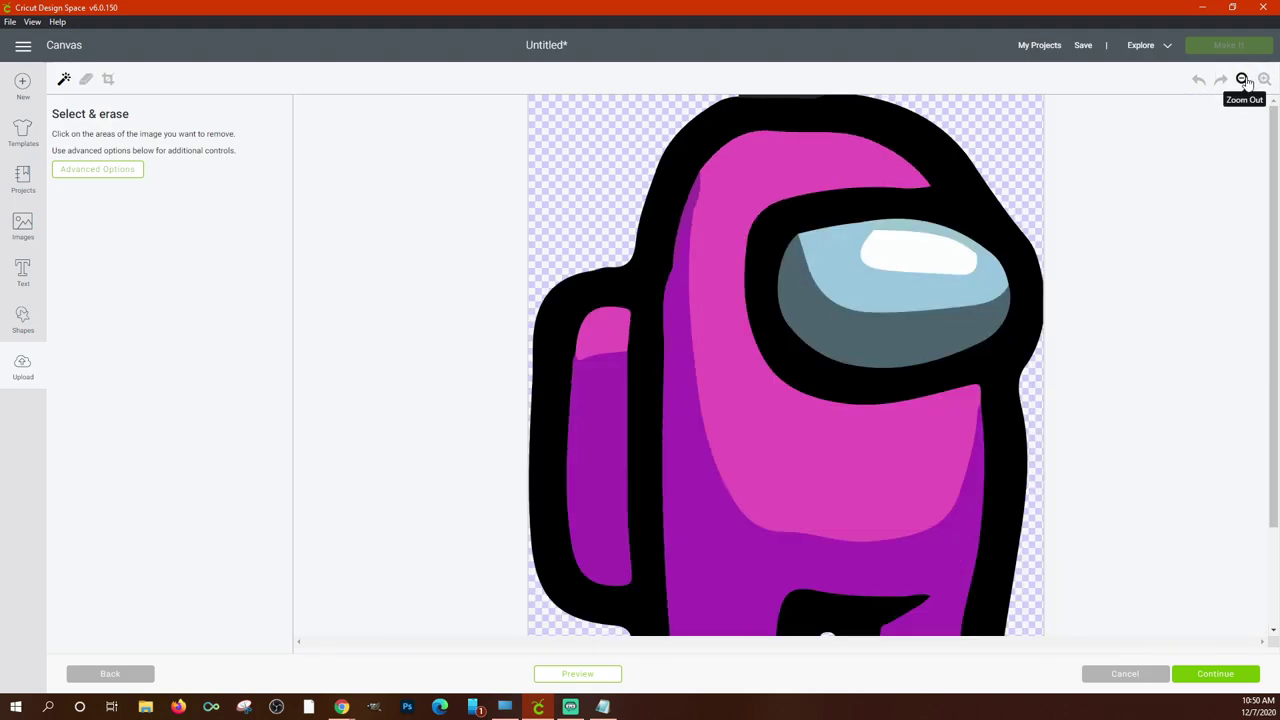
click(1242, 80)
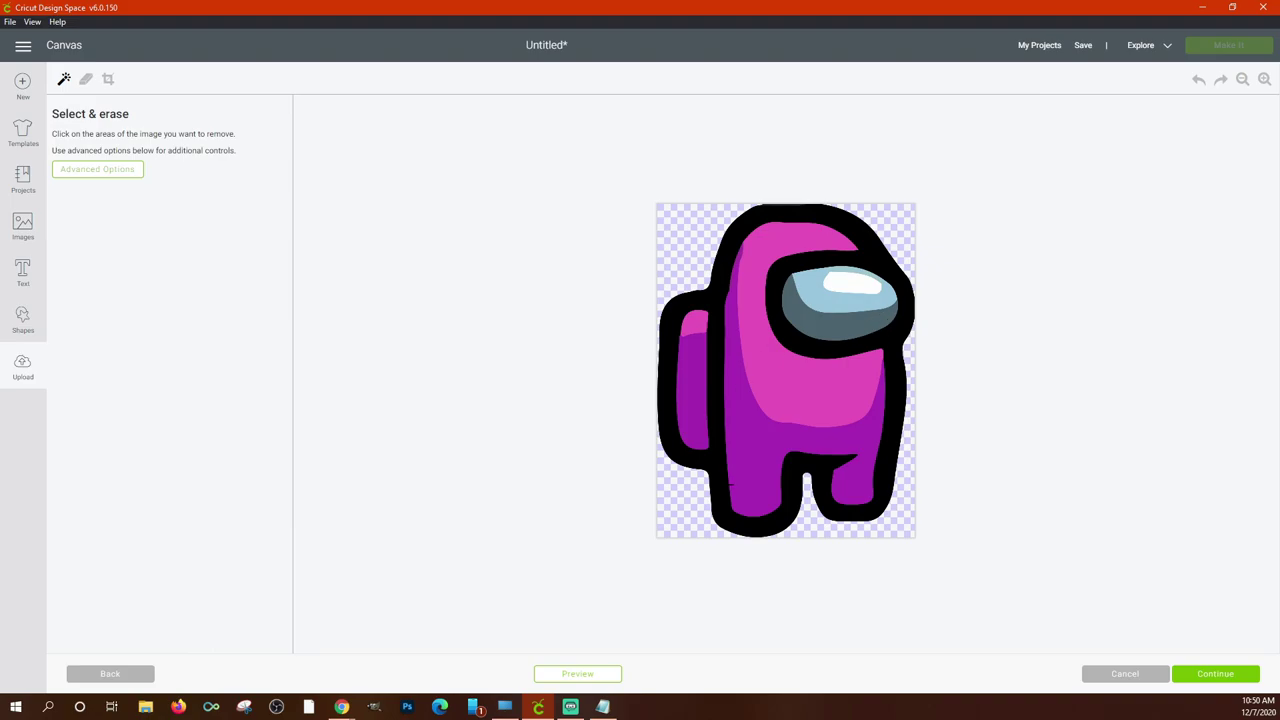
click(573, 675)
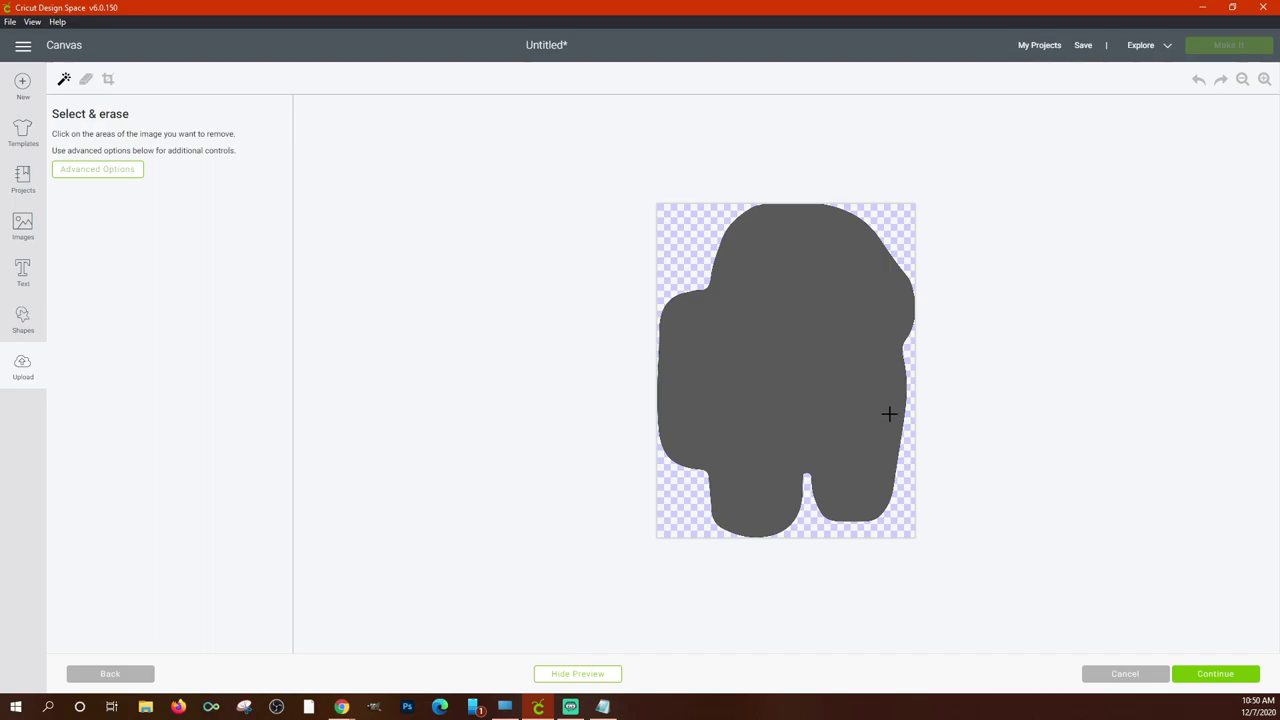
click(572, 675)
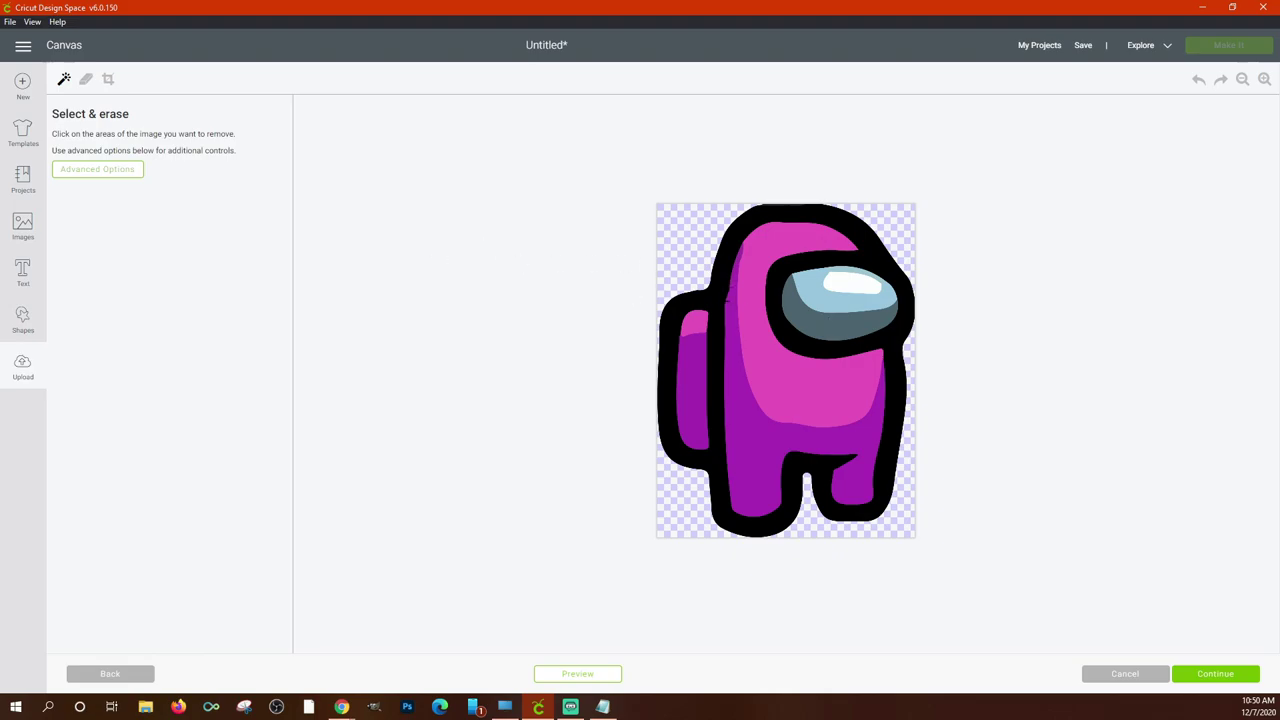
Erase the character's black outline with Select & erase and look at the advanced colour reduction and tolerance options.
click(693, 222)
click(718, 240)
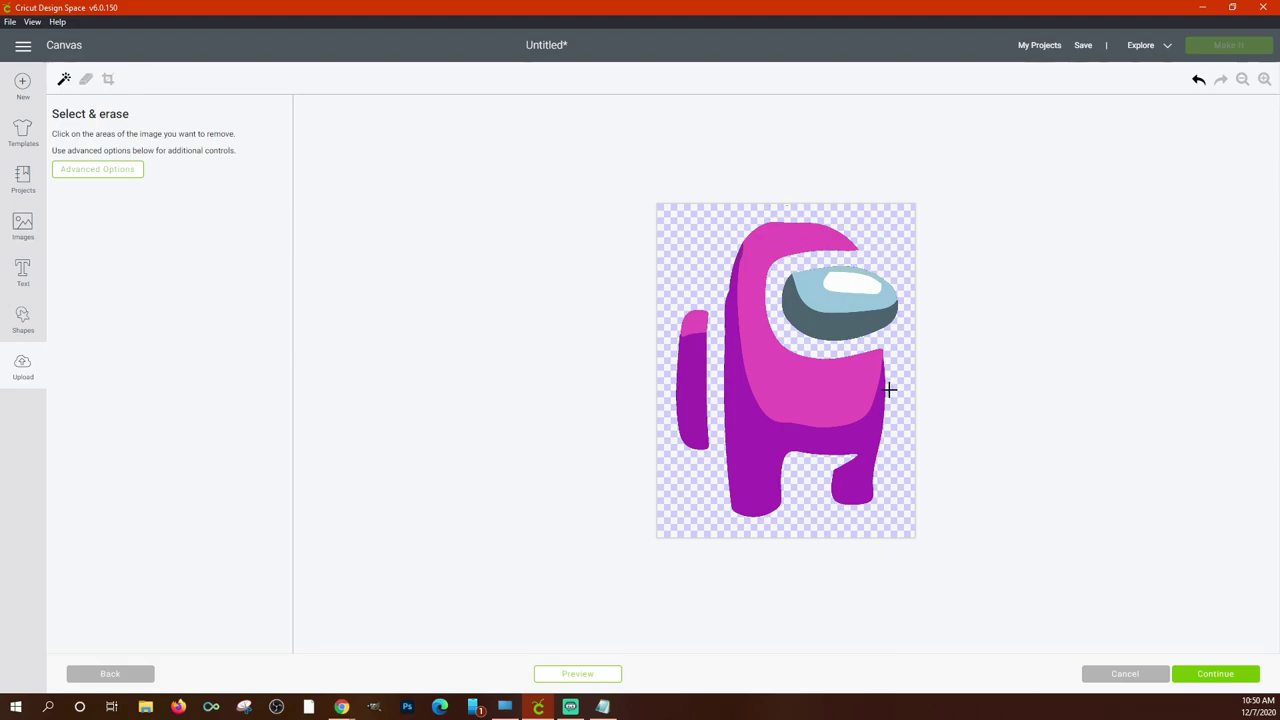
click(110, 170)
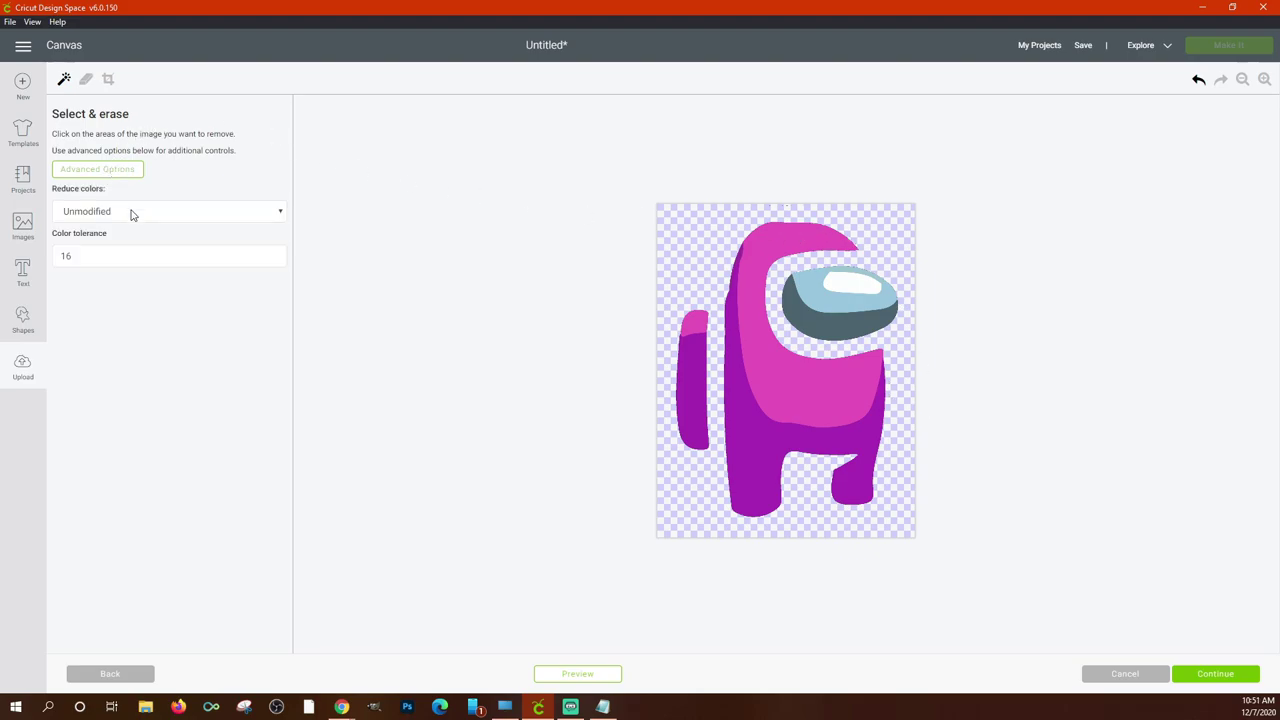
click(130, 211)
click(130, 211)
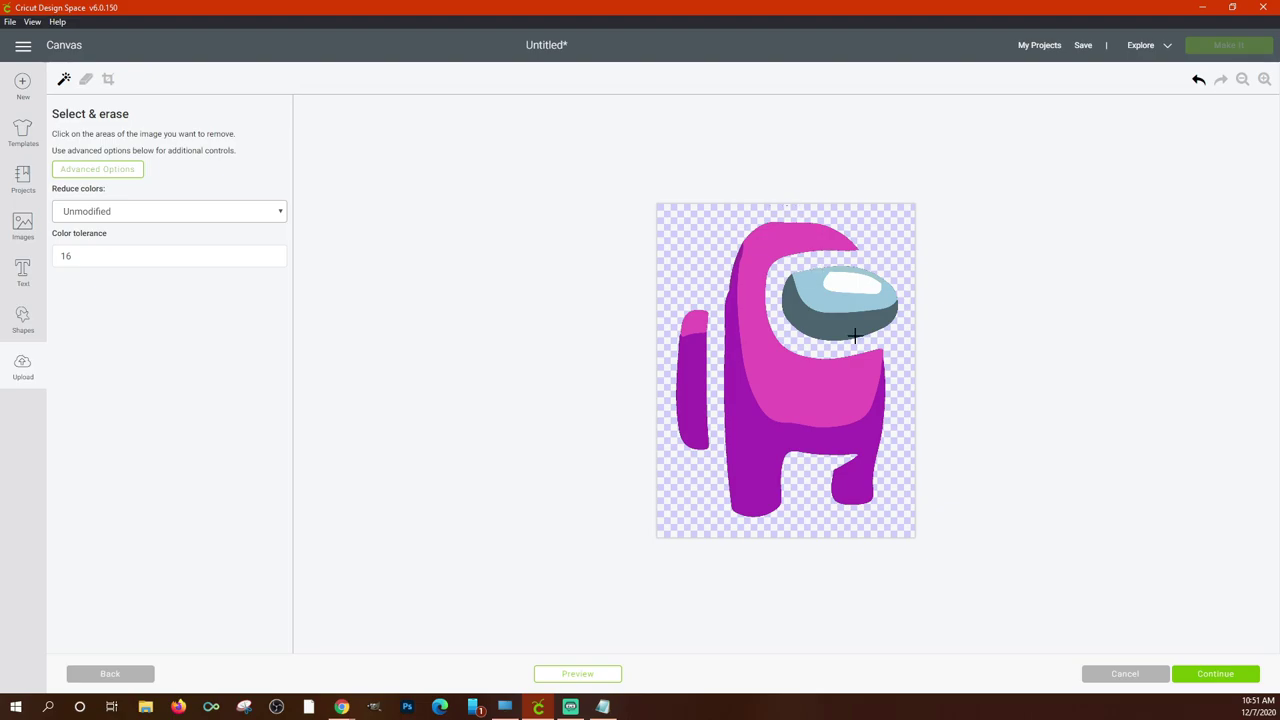
click(1265, 80)
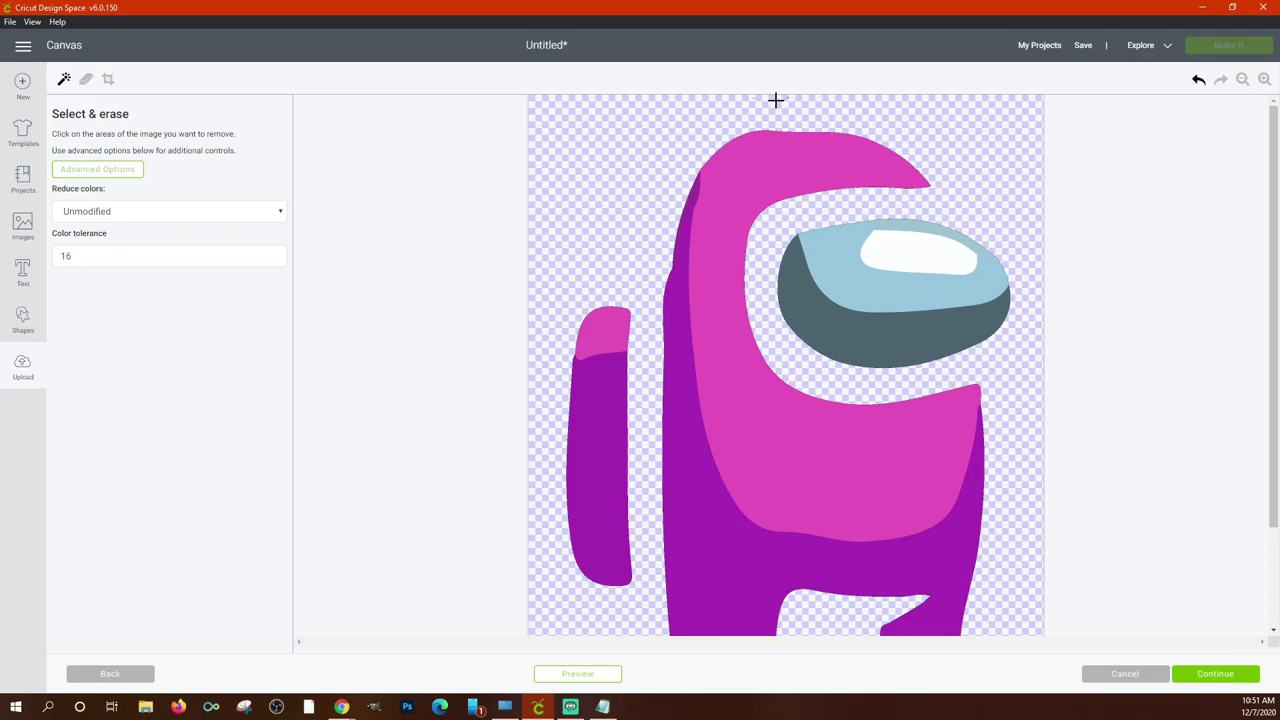
click(1242, 80)
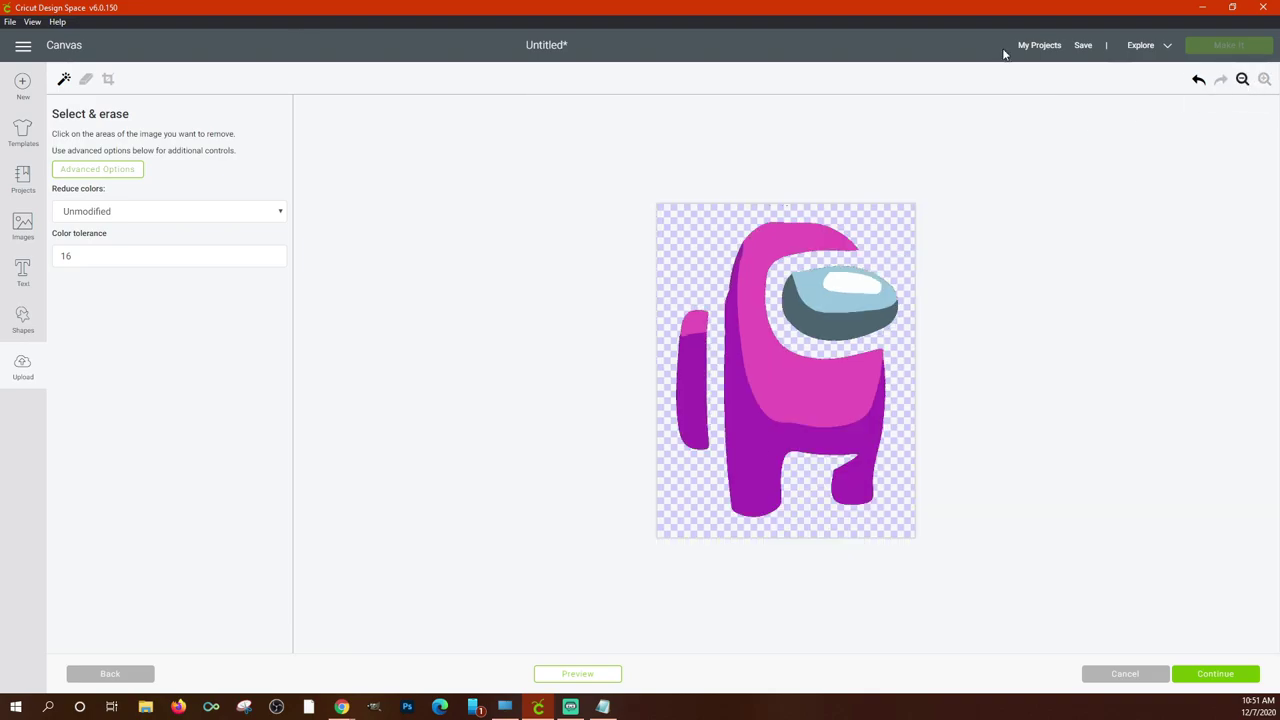
Try a larger eraser size and look at the Crop tool, returning to Select & erase.
click(85, 84)
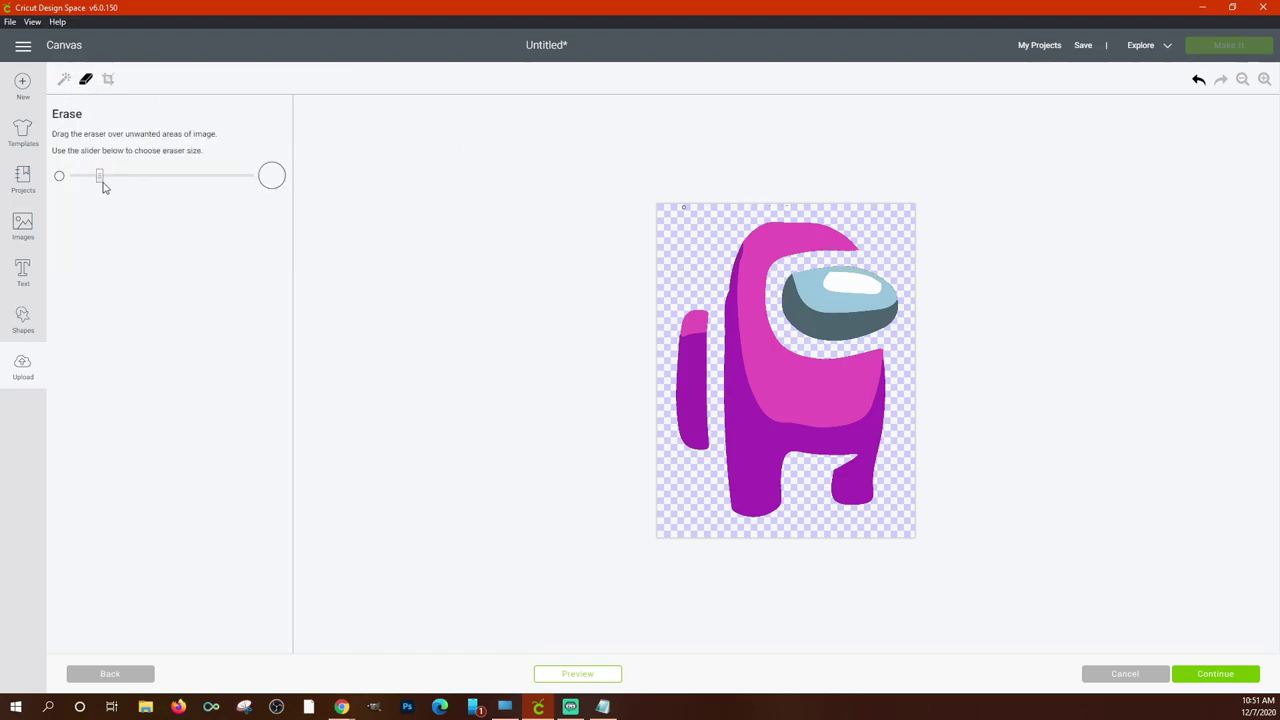
drag(100, 177, 153, 178)
click(108, 79)
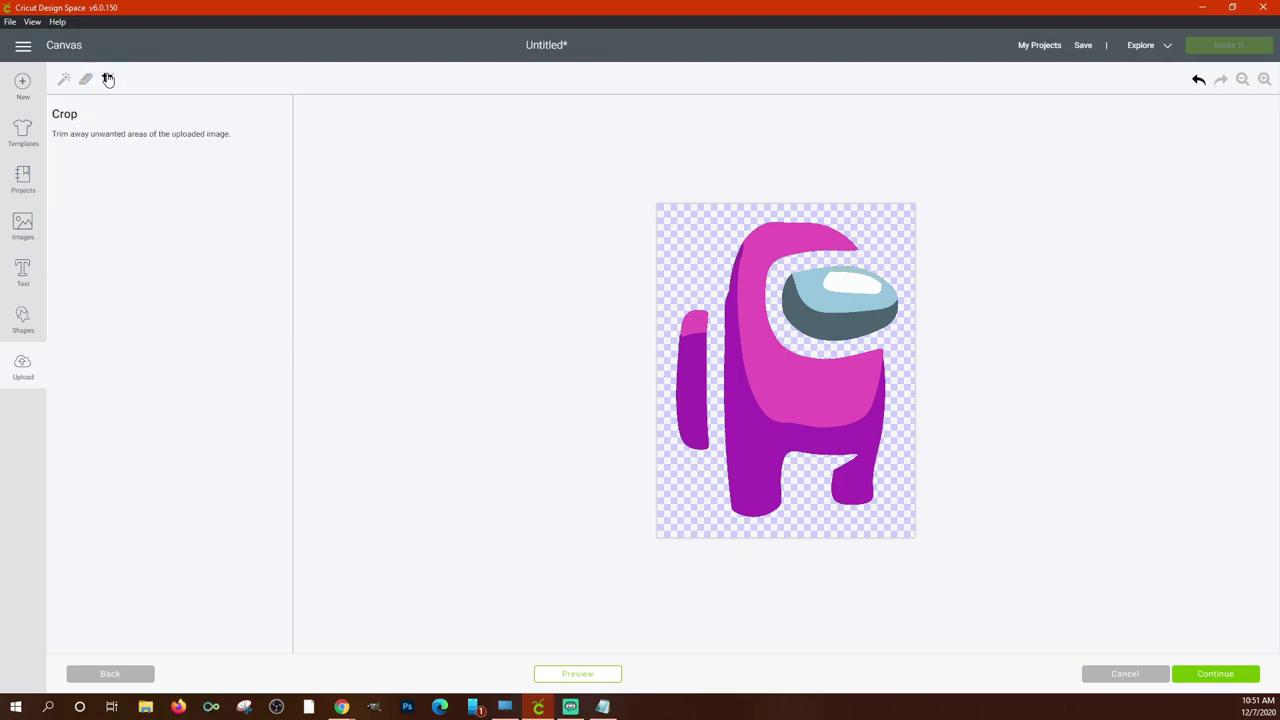
click(64, 79)
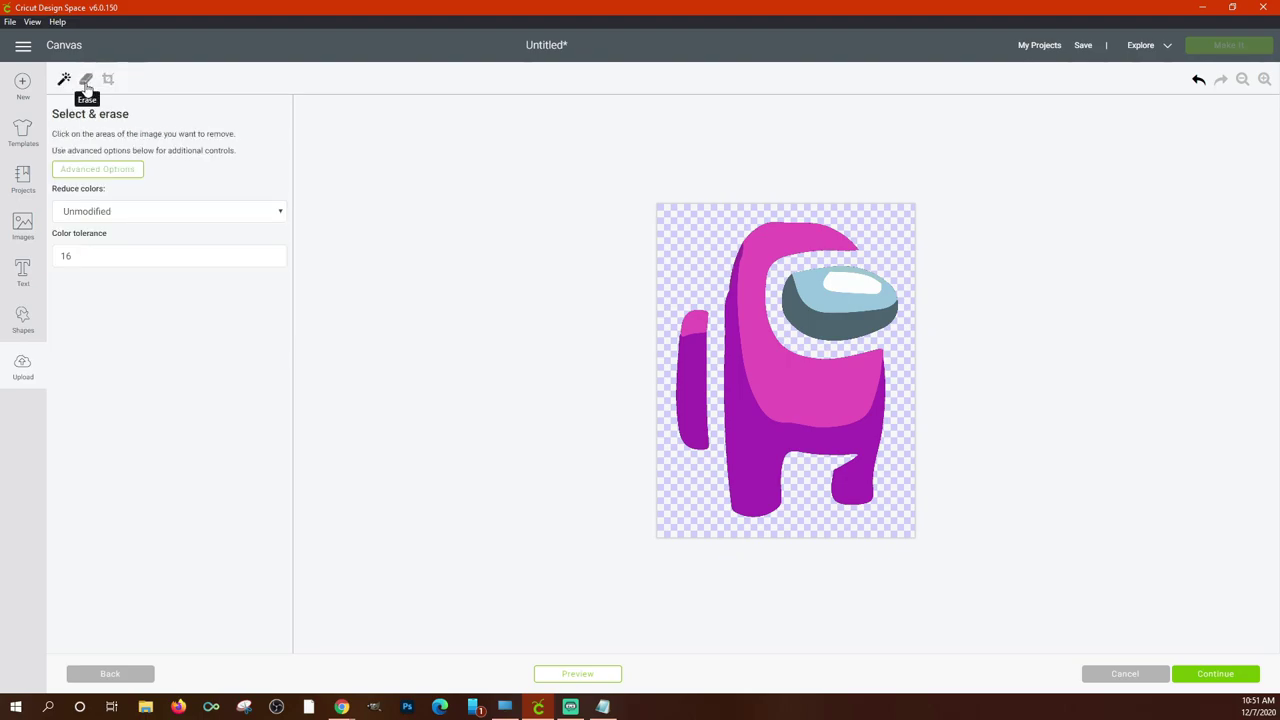
Proceed to the image's save options, look at the name and tags fields, and cancel the upload.
click(1213, 675)
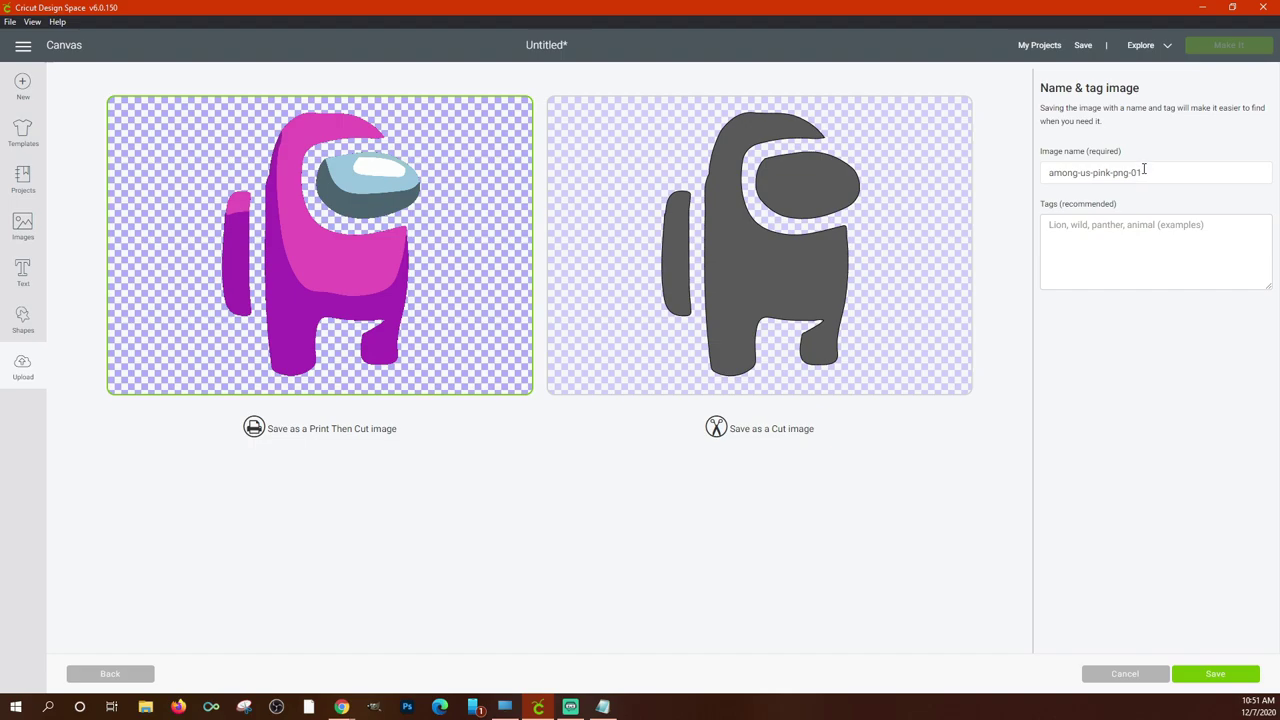
drag(1144, 170, 1042, 176)
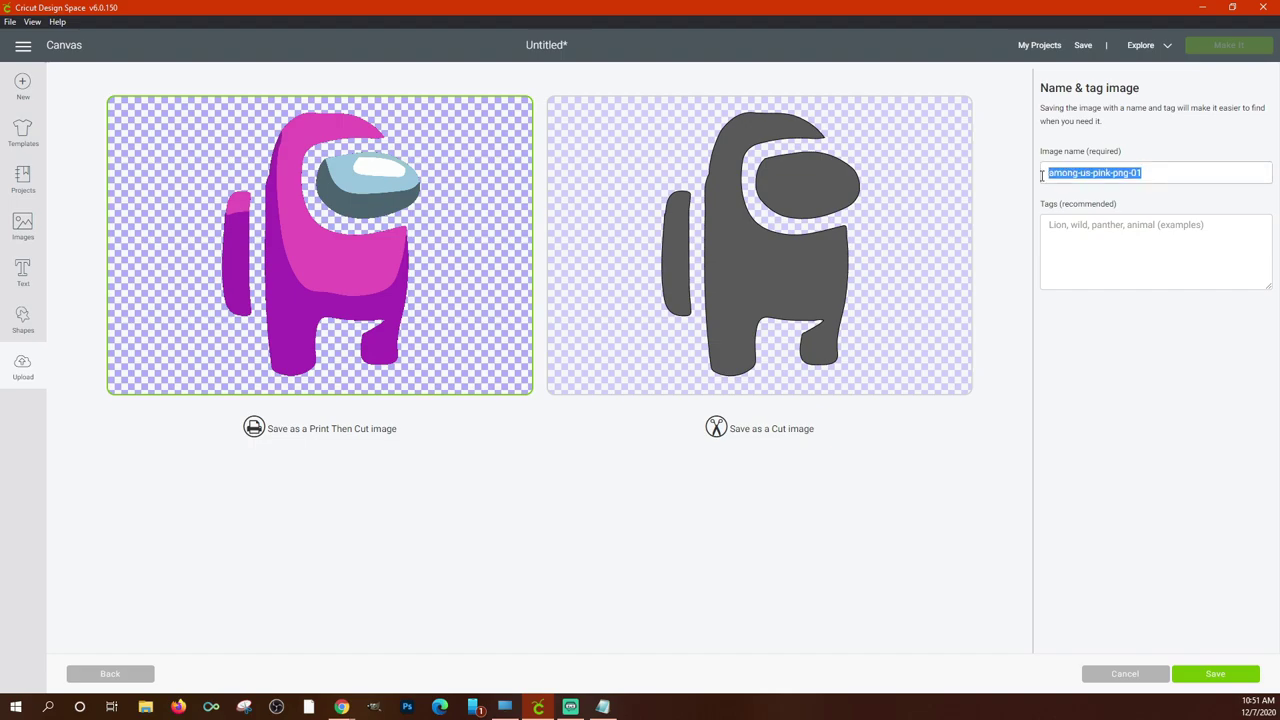
click(1094, 229)
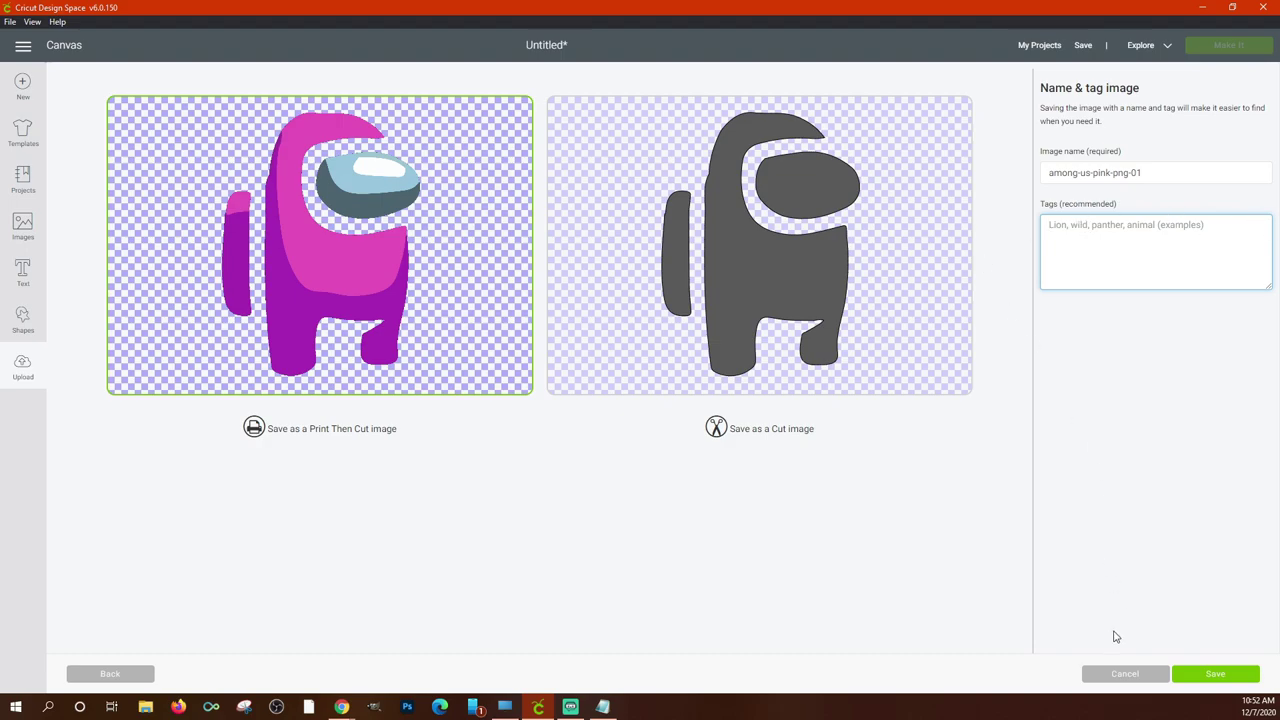
click(1124, 675)
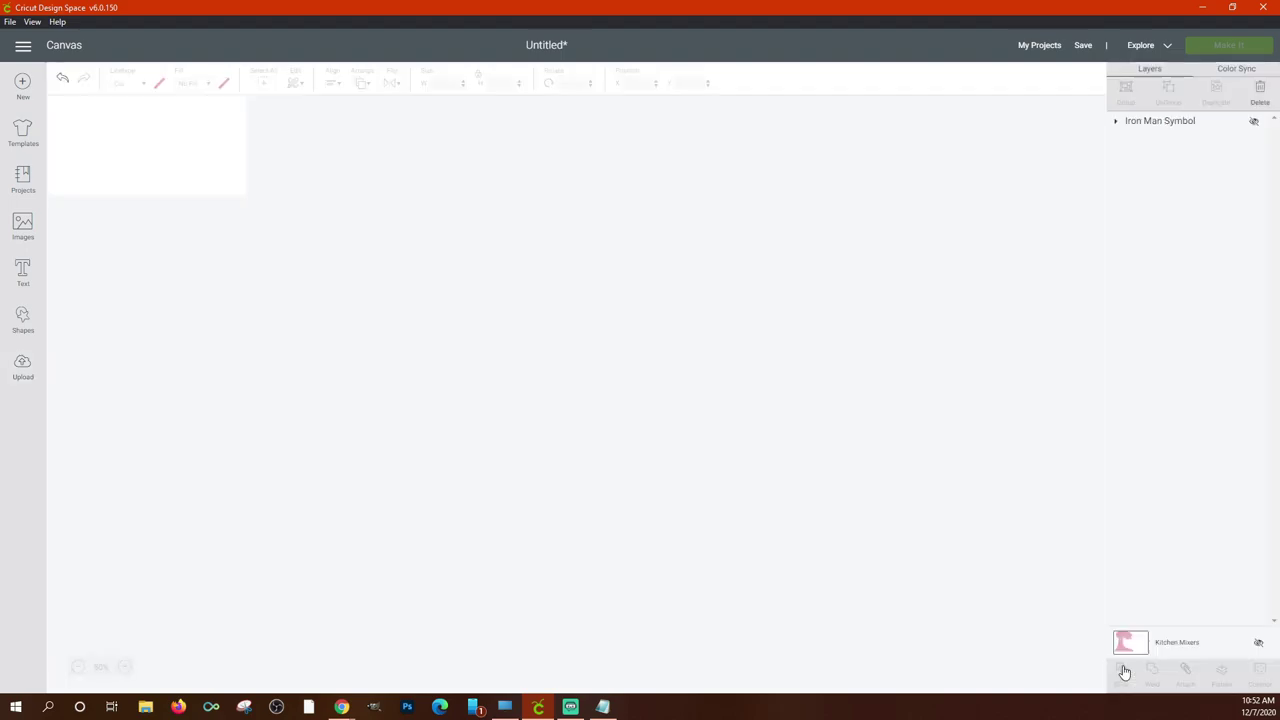
Insert the first Cassowary Coast Cartons logo and the Deadpool image from the recently uploaded images onto the canvas.
click(23, 367)
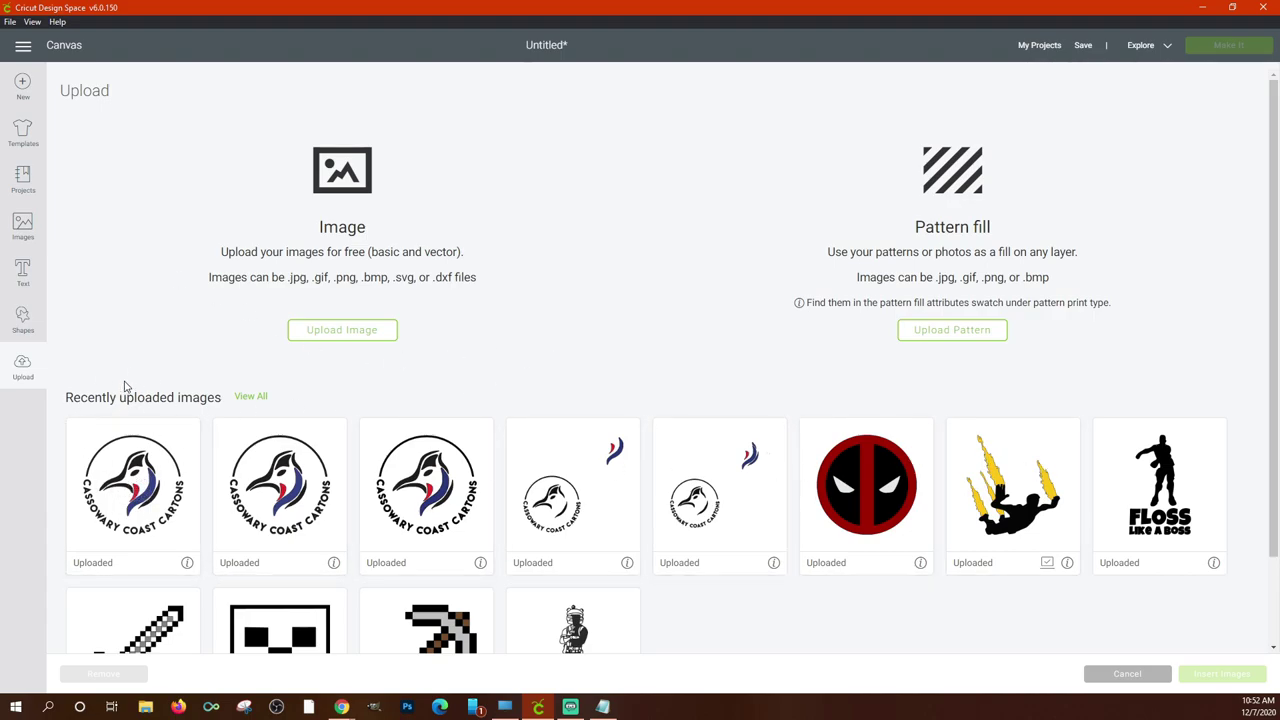
click(121, 492)
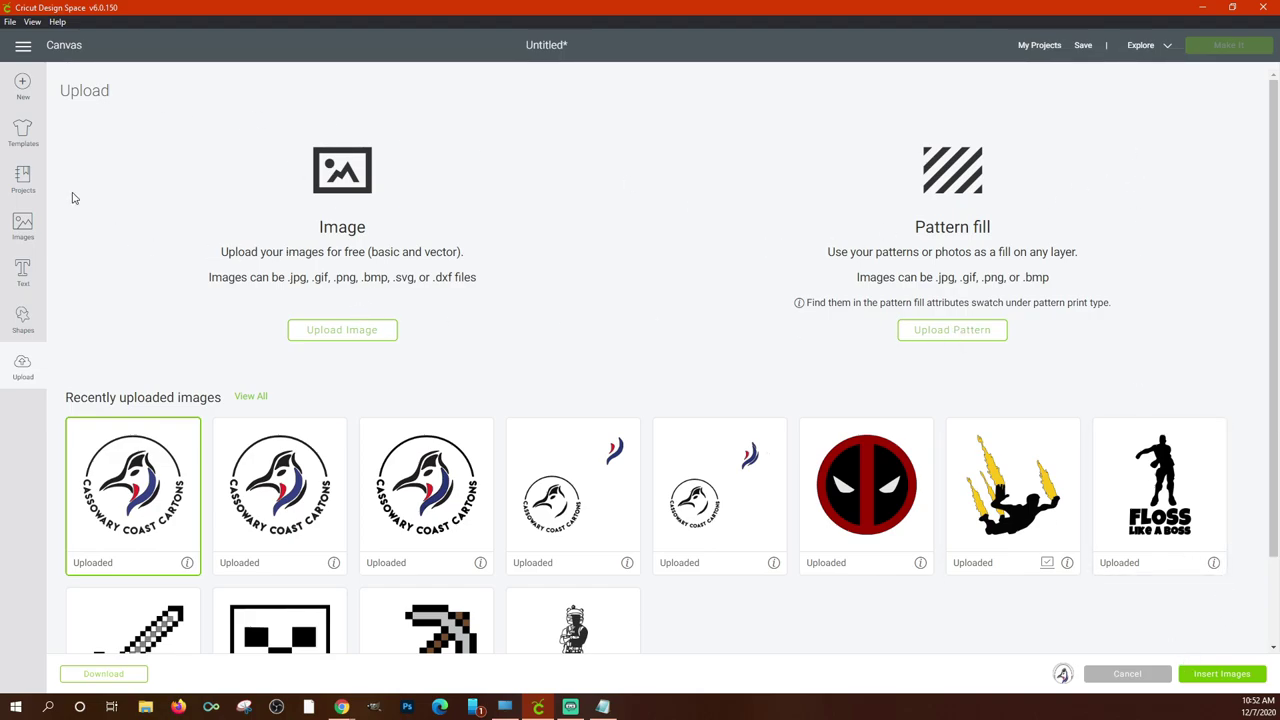
scroll(760, 360, down, 1)
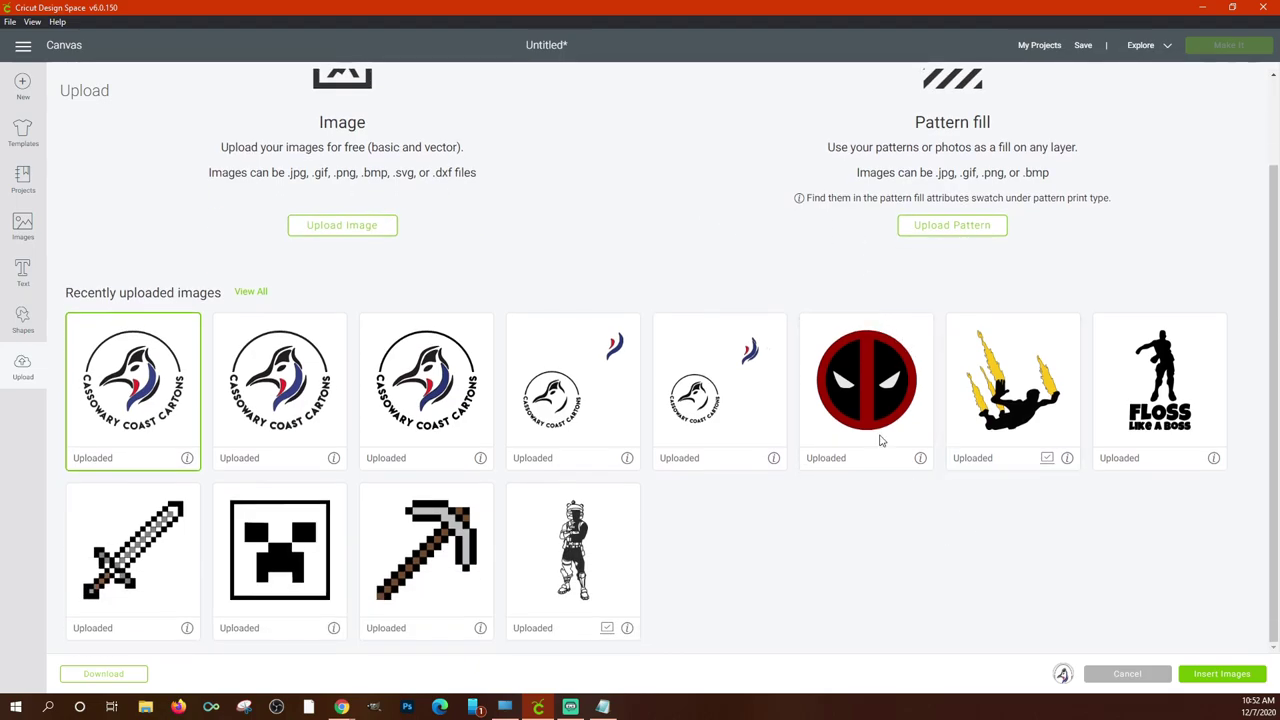
click(880, 440)
click(1213, 675)
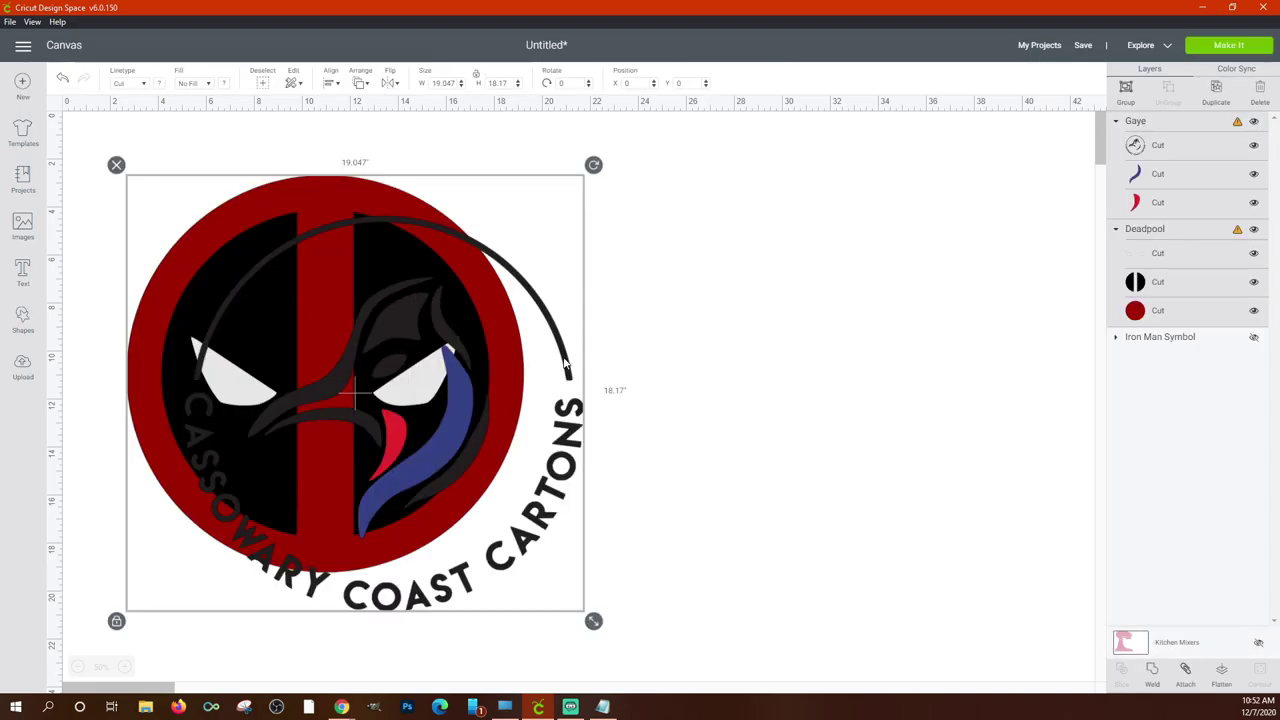
Move both inserted images away from the canvas's top-left corner and delete the Cassowary Coast Cartons logo group.
drag(565, 363, 699, 321)
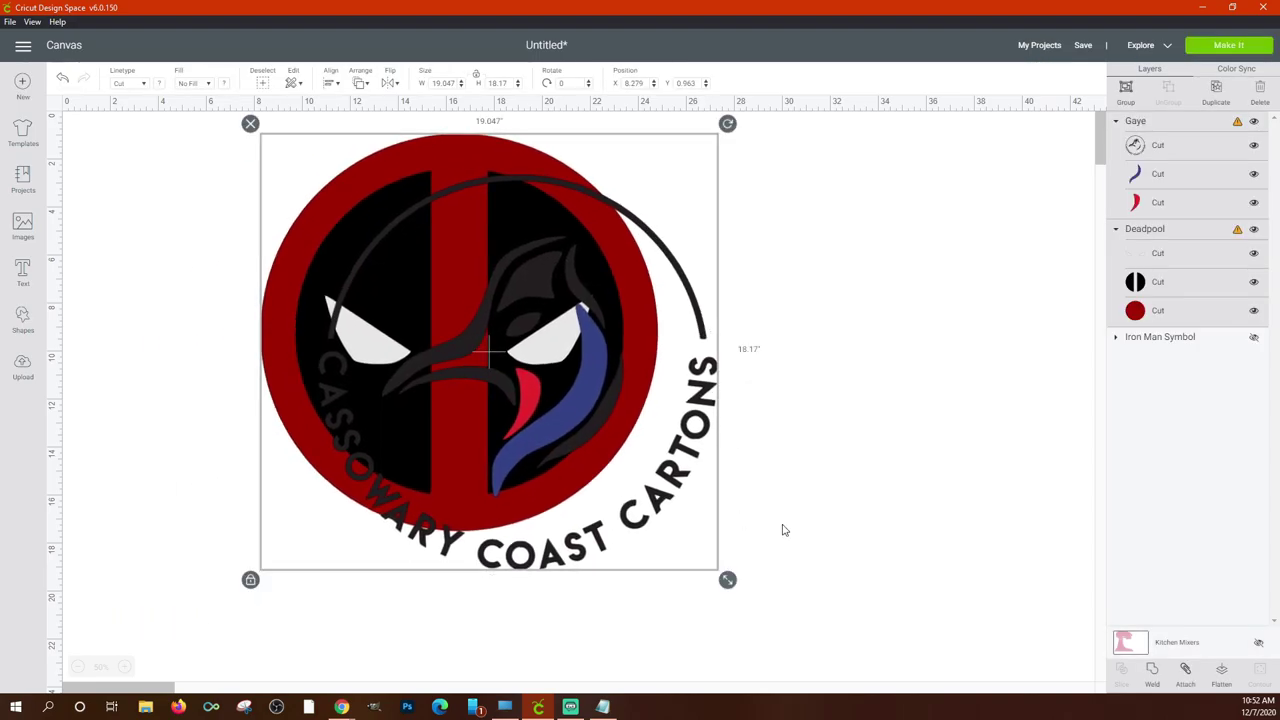
click(707, 438)
right_click(1153, 127)
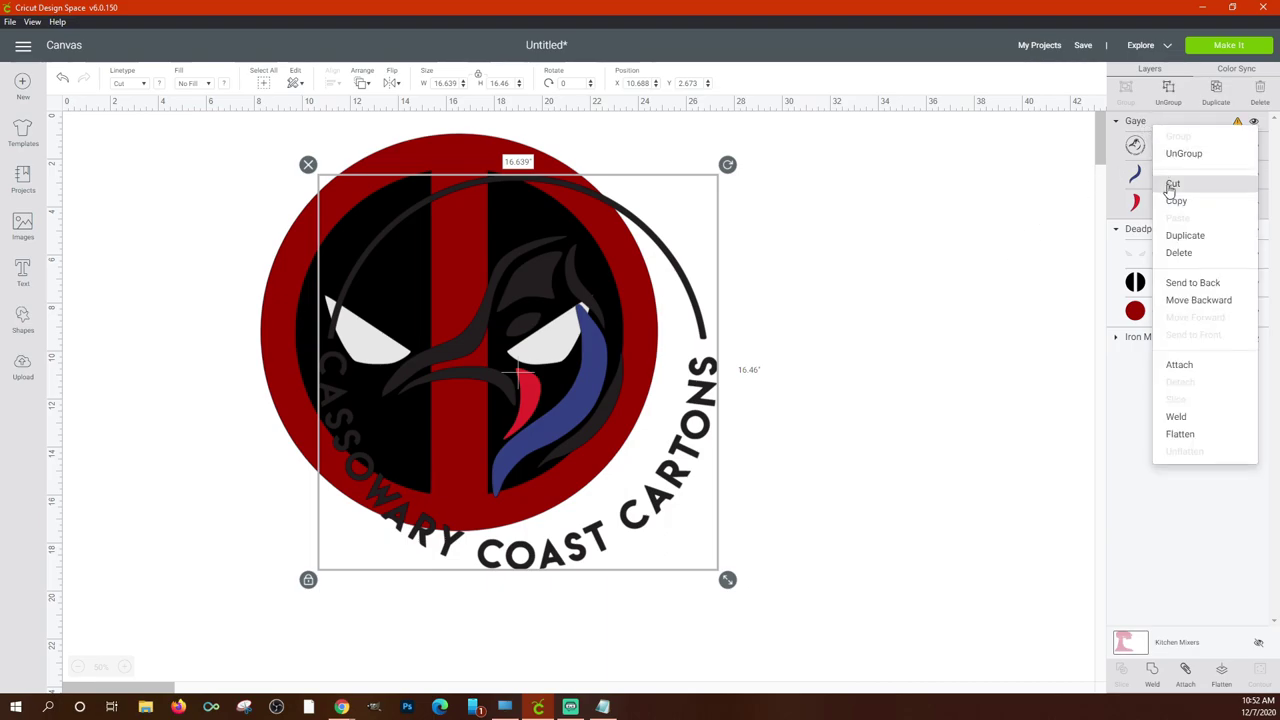
click(1180, 254)
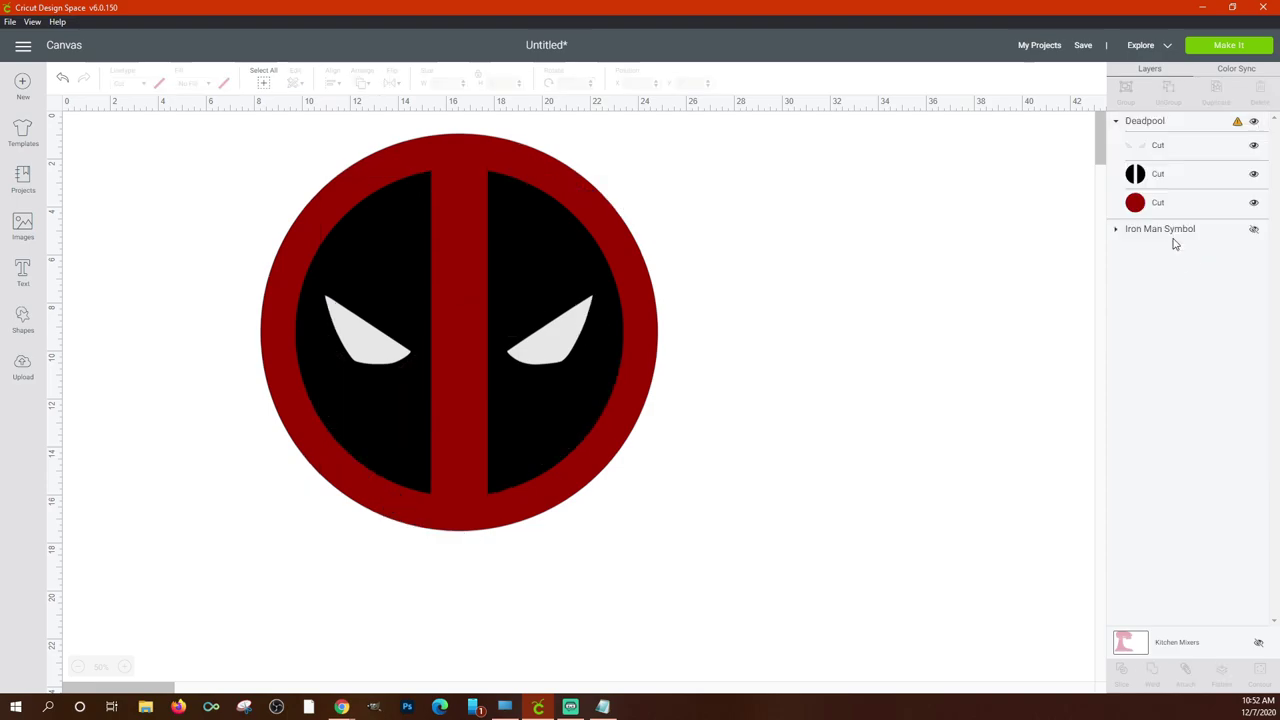
Expand and unhide the Iron Man Symbol group, and delete it from the canvas.
click(1116, 230)
click(1253, 230)
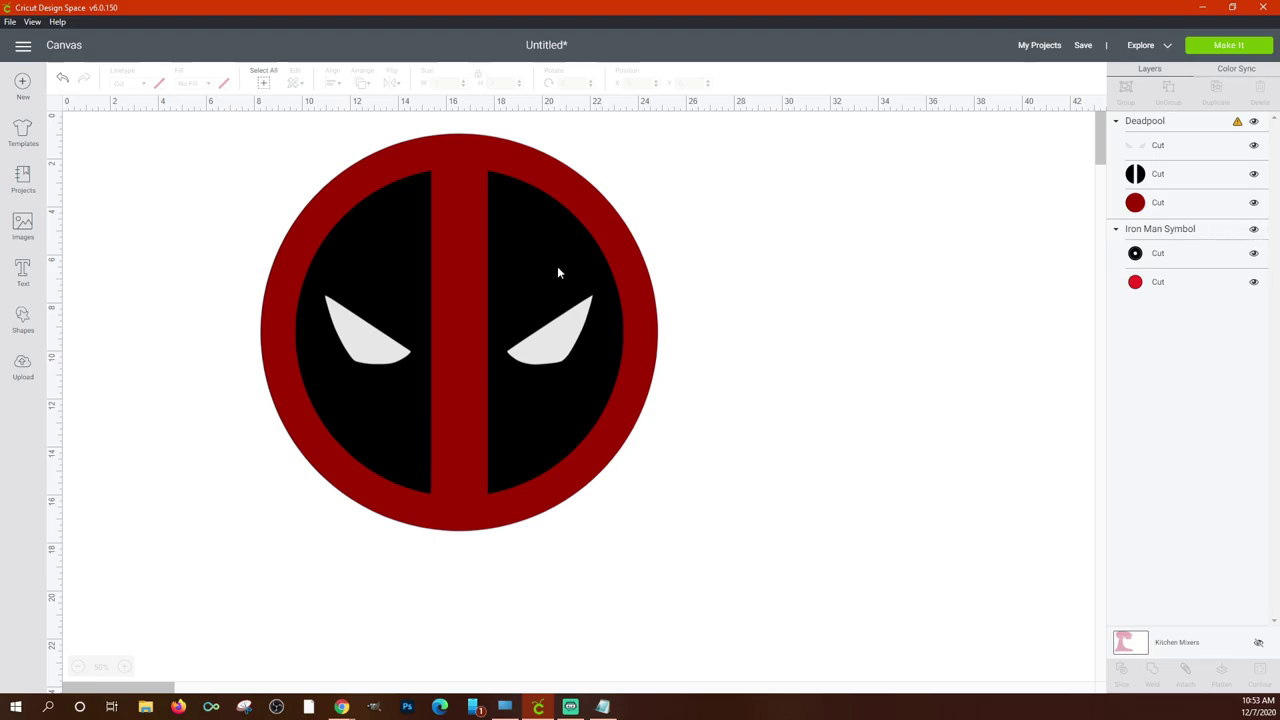
click(1160, 233)
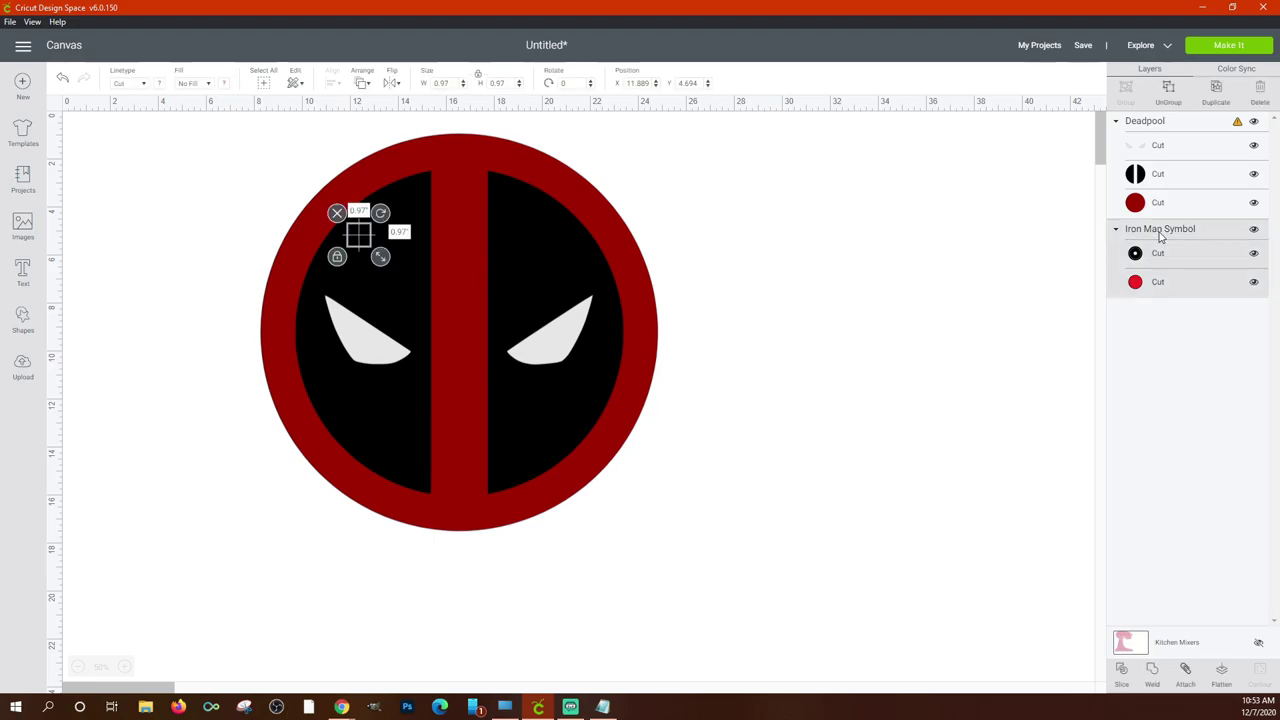
right_click(1160, 236)
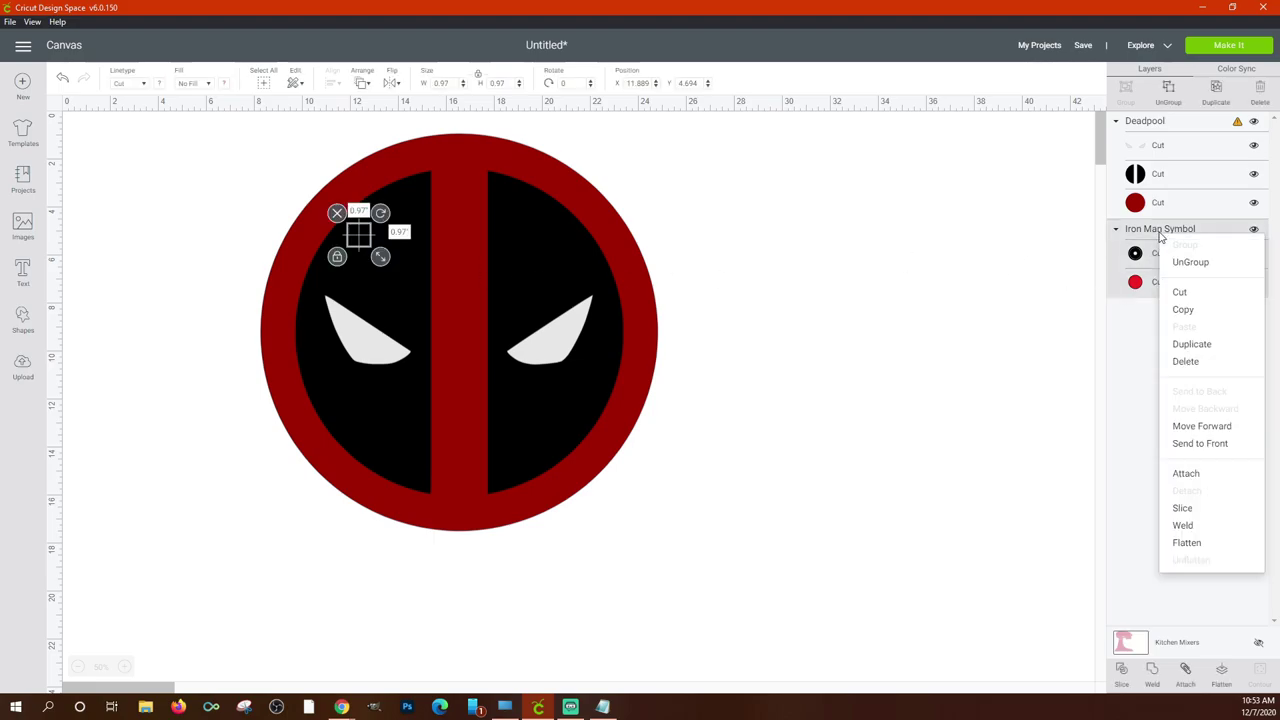
click(1186, 361)
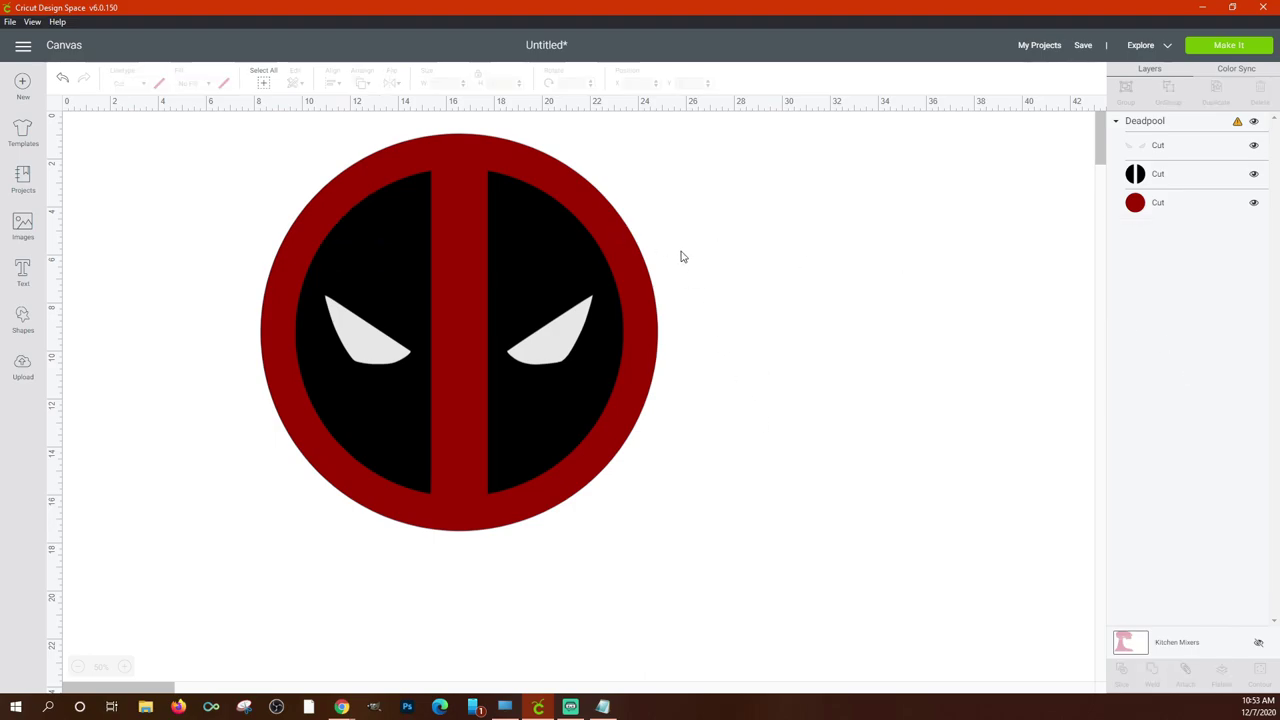
Move the Deadpool image down on the canvas and read the warning on its layer group.
drag(766, 492, 280, 195)
drag(376, 216, 437, 340)
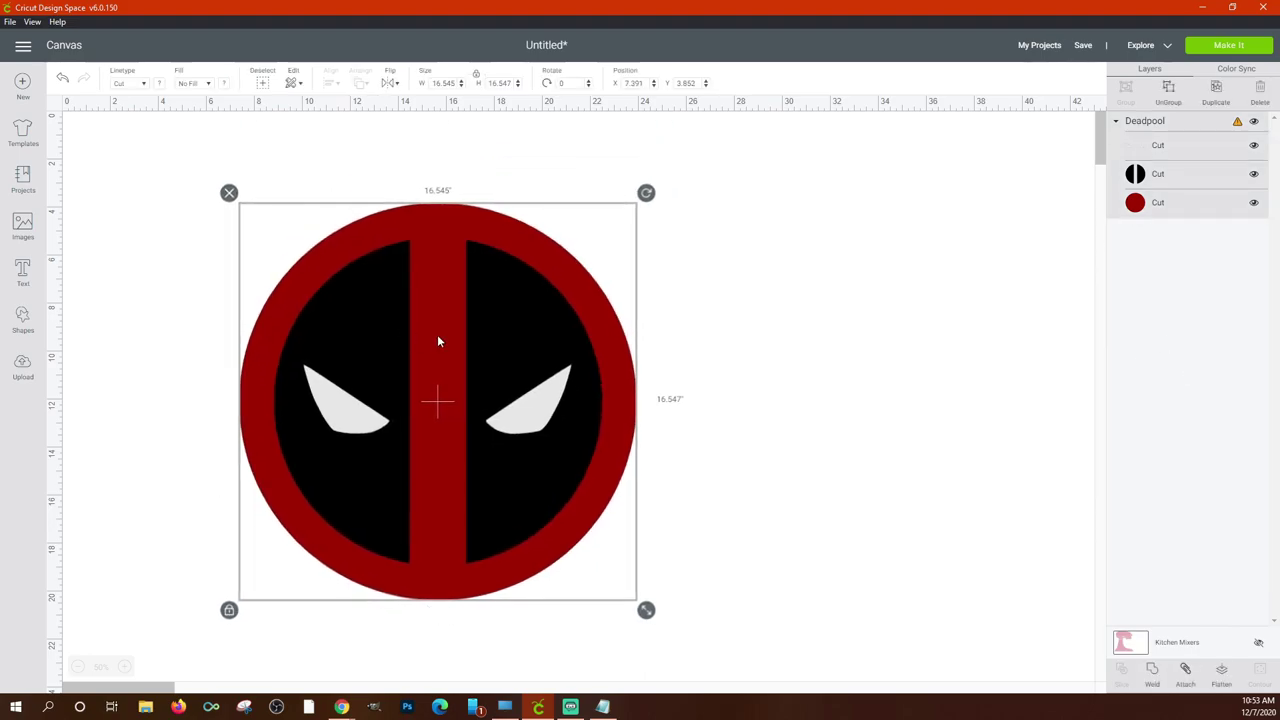
click(704, 325)
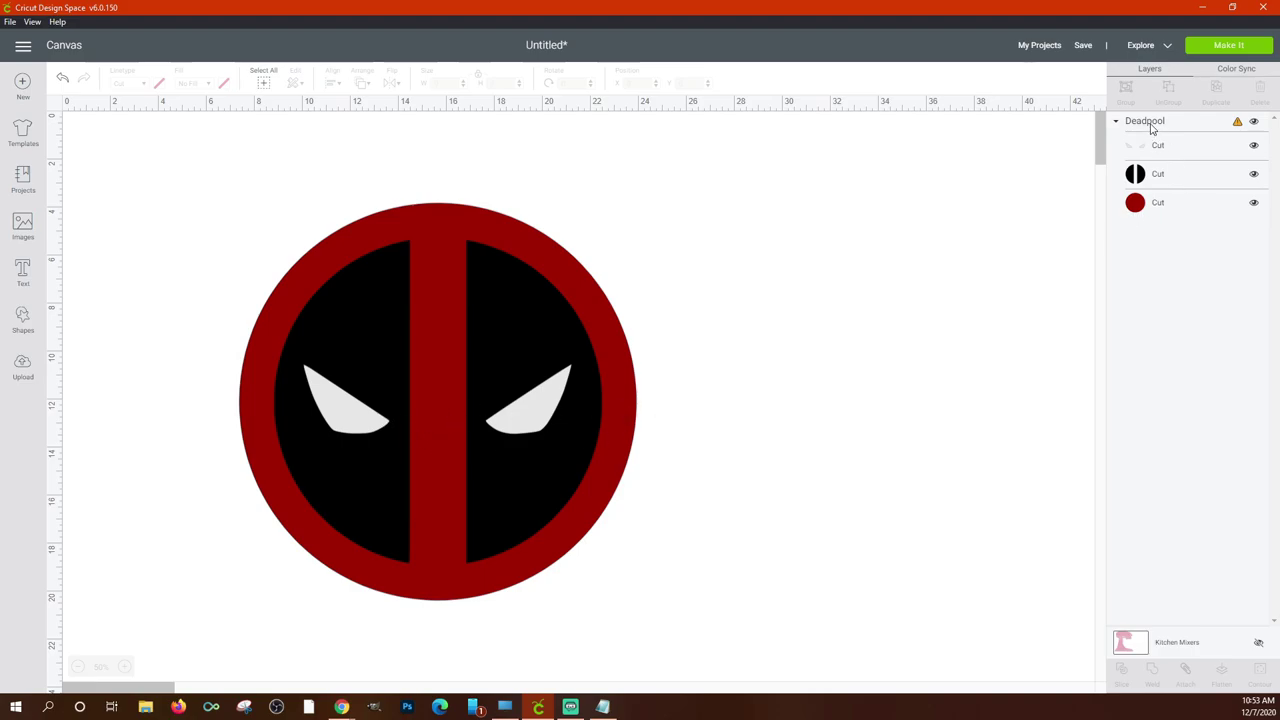
click(1238, 128)
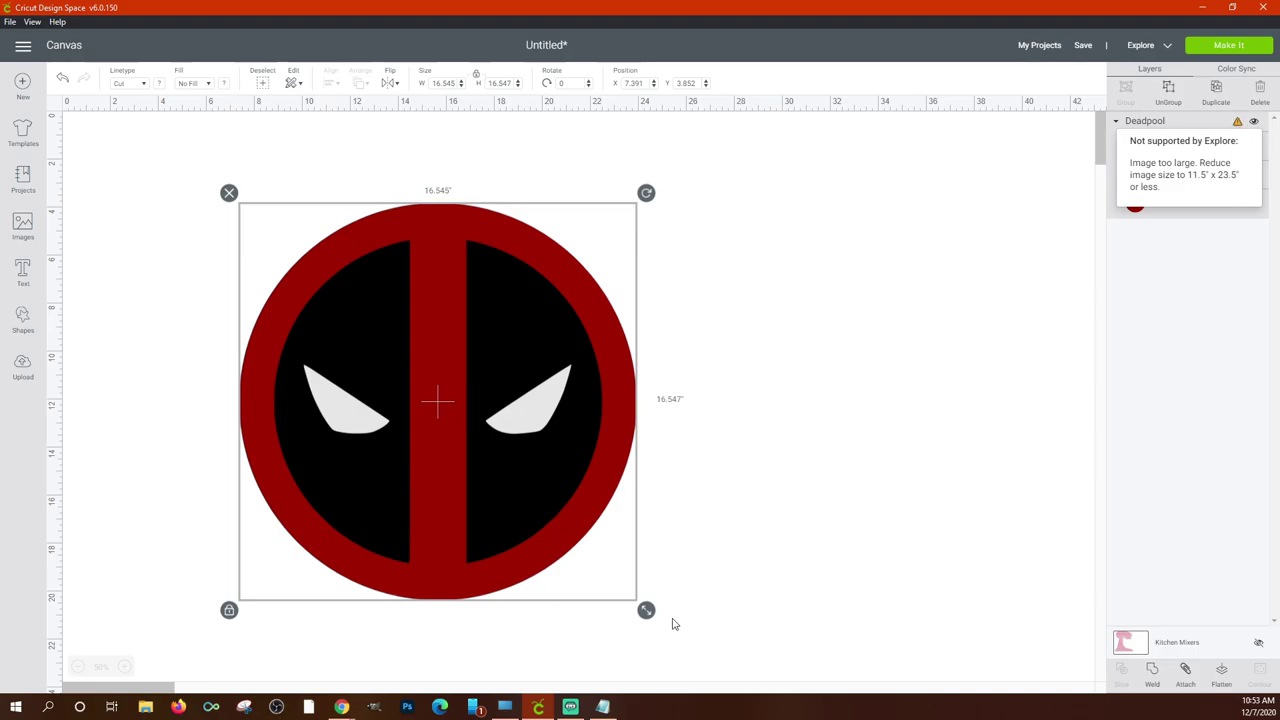
Shrink the Deadpool image proportionally to about 10.6 inches wide, repositioning it on the canvas.
mouse_move(646, 610)
mouse_down()
mouse_move(363, 326)
mouse_move(636, 600)
mouse_up()
drag(449, 406, 470, 377)
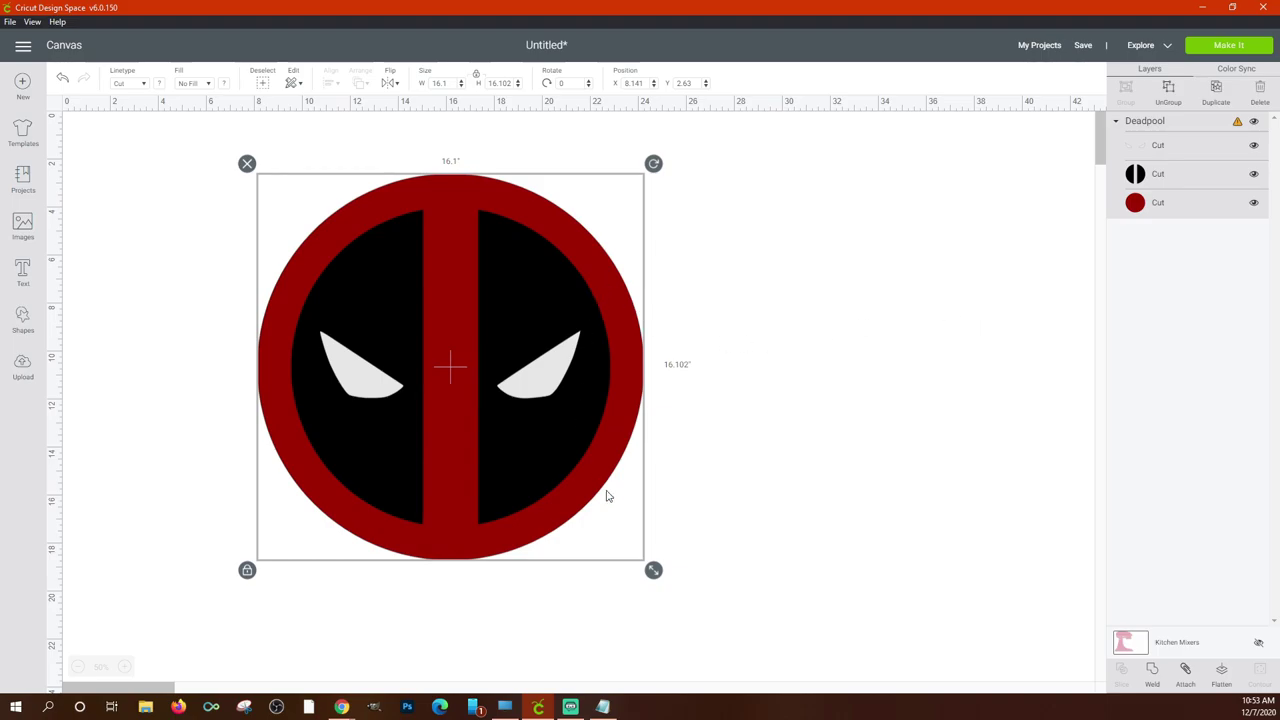
drag(653, 570, 521, 438)
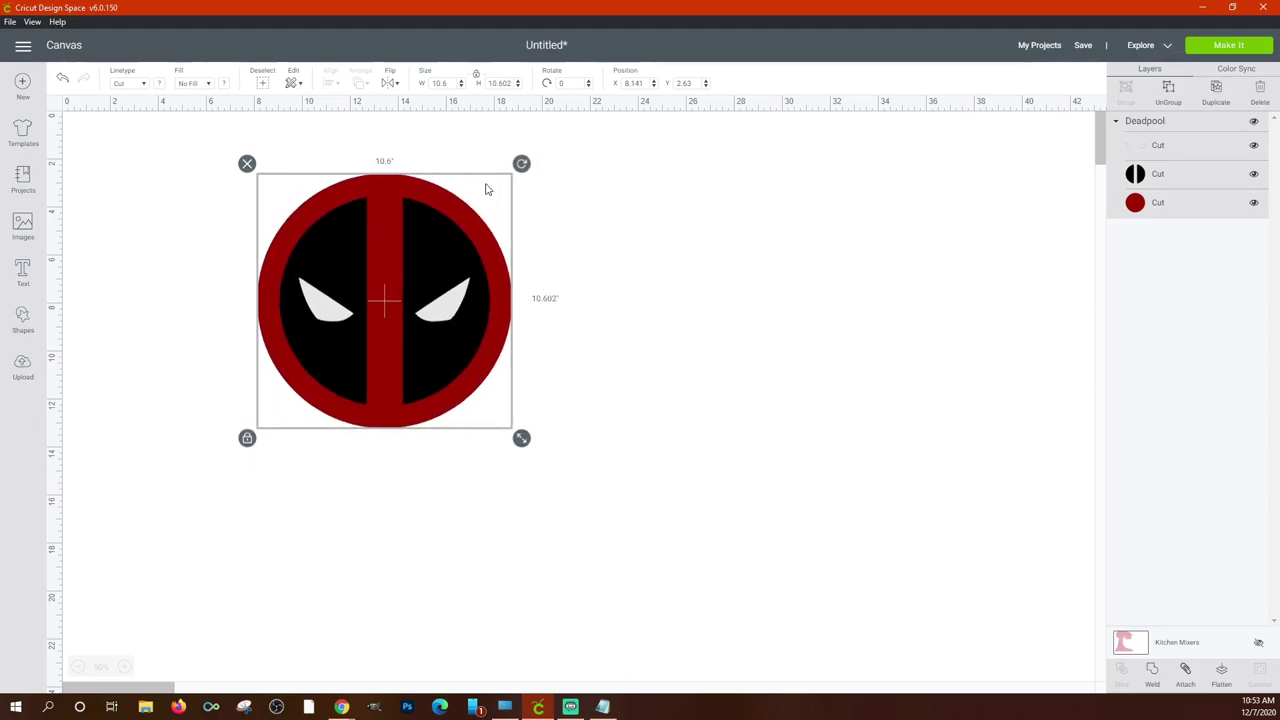
Set the Deadpool image's width to 11.5 inches and move it slightly on the canvas.
click(450, 83)
key(Return)
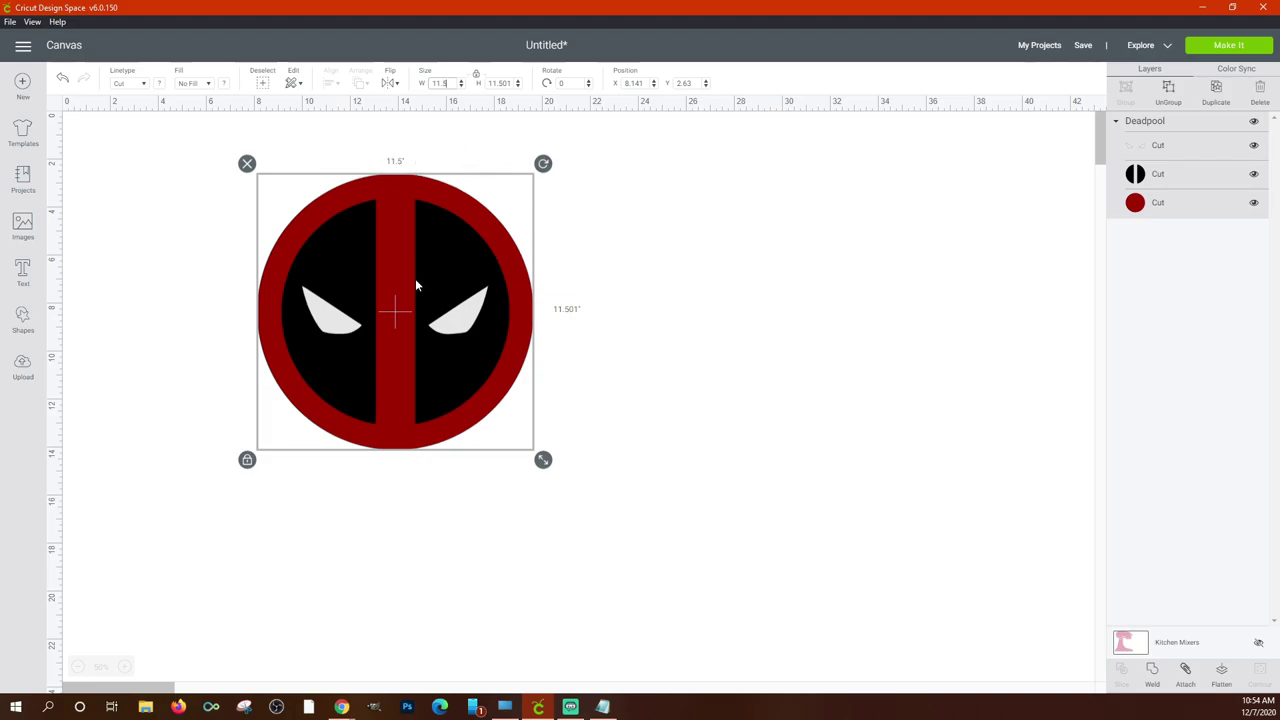
drag(398, 274, 429, 288)
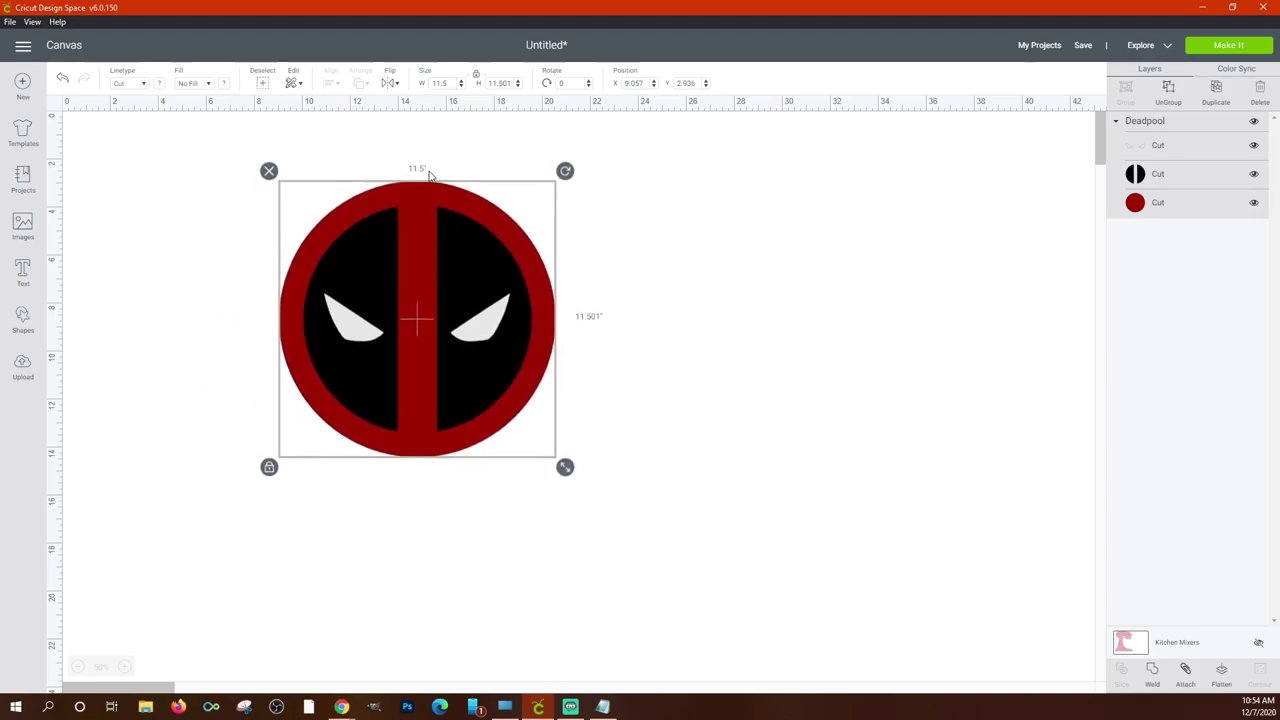
Select the whole Deadpool layer group.
click(667, 275)
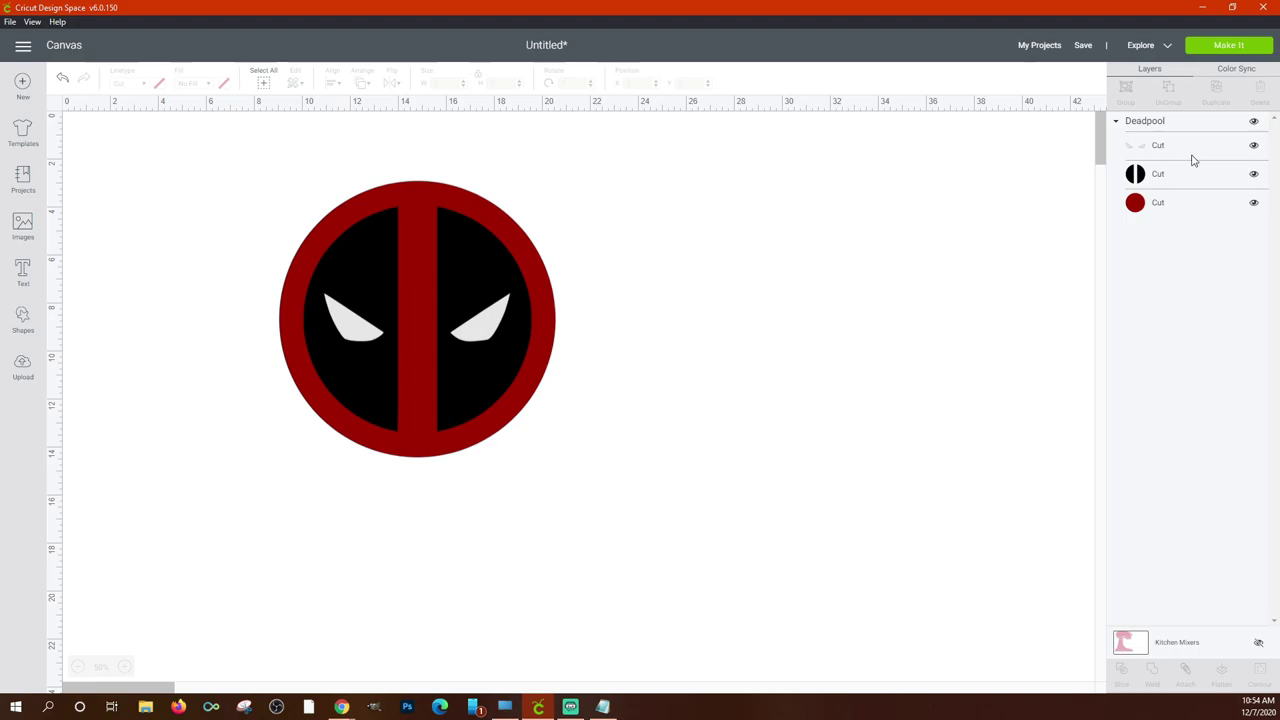
click(1157, 121)
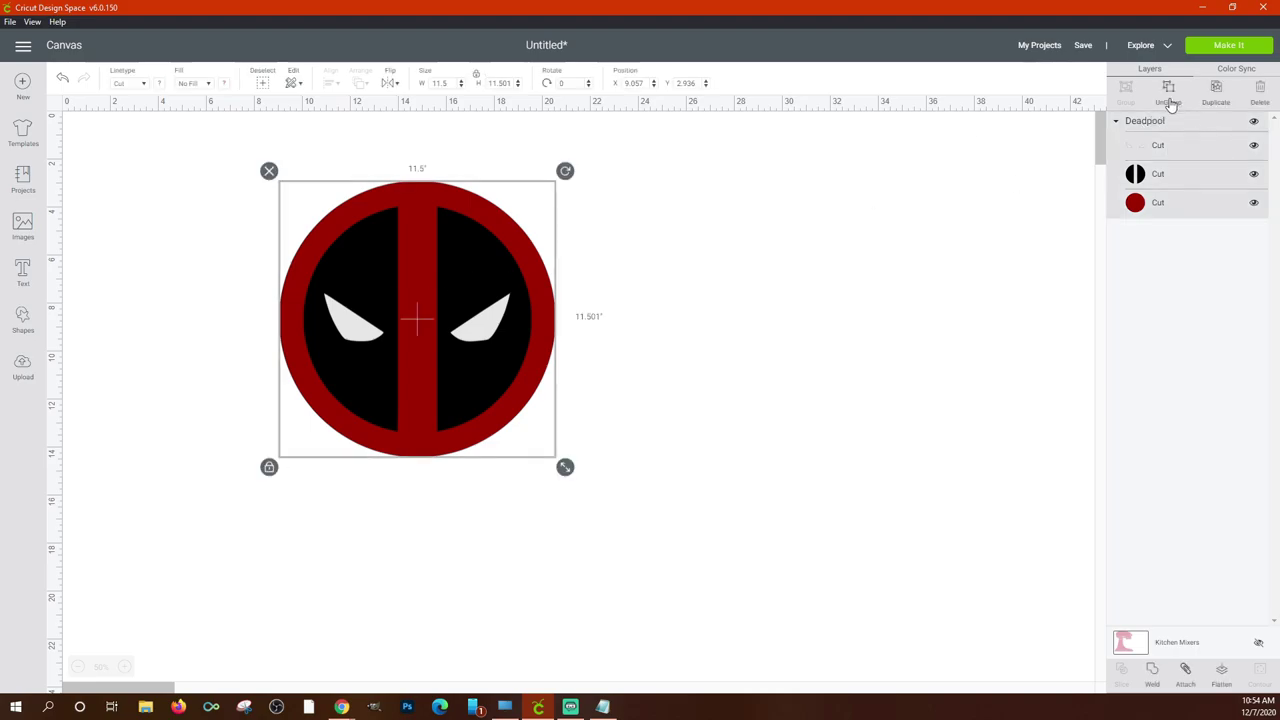
Ungroup the Deadpool design and spread its eyes, black halves and red circle apart on the canvas.
click(1170, 105)
drag(403, 276, 754, 255)
drag(465, 335, 282, 237)
drag(405, 314, 450, 410)
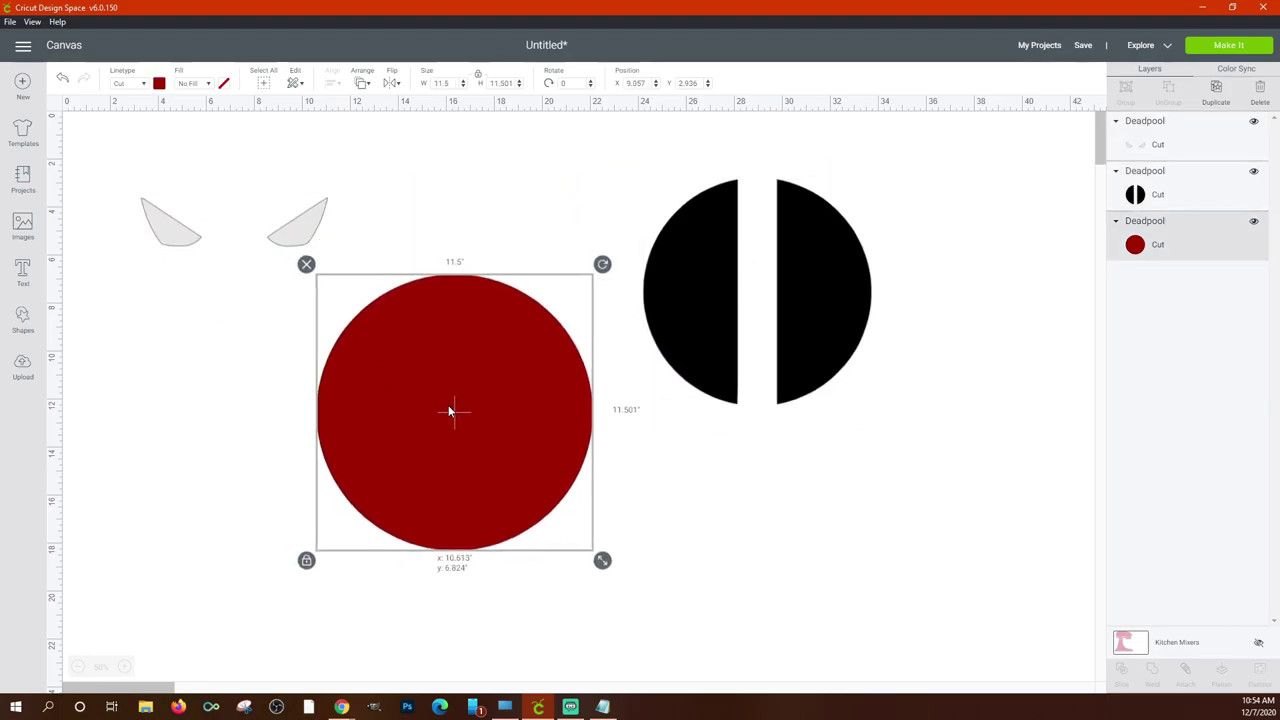
drag(651, 277, 628, 271)
drag(303, 234, 386, 243)
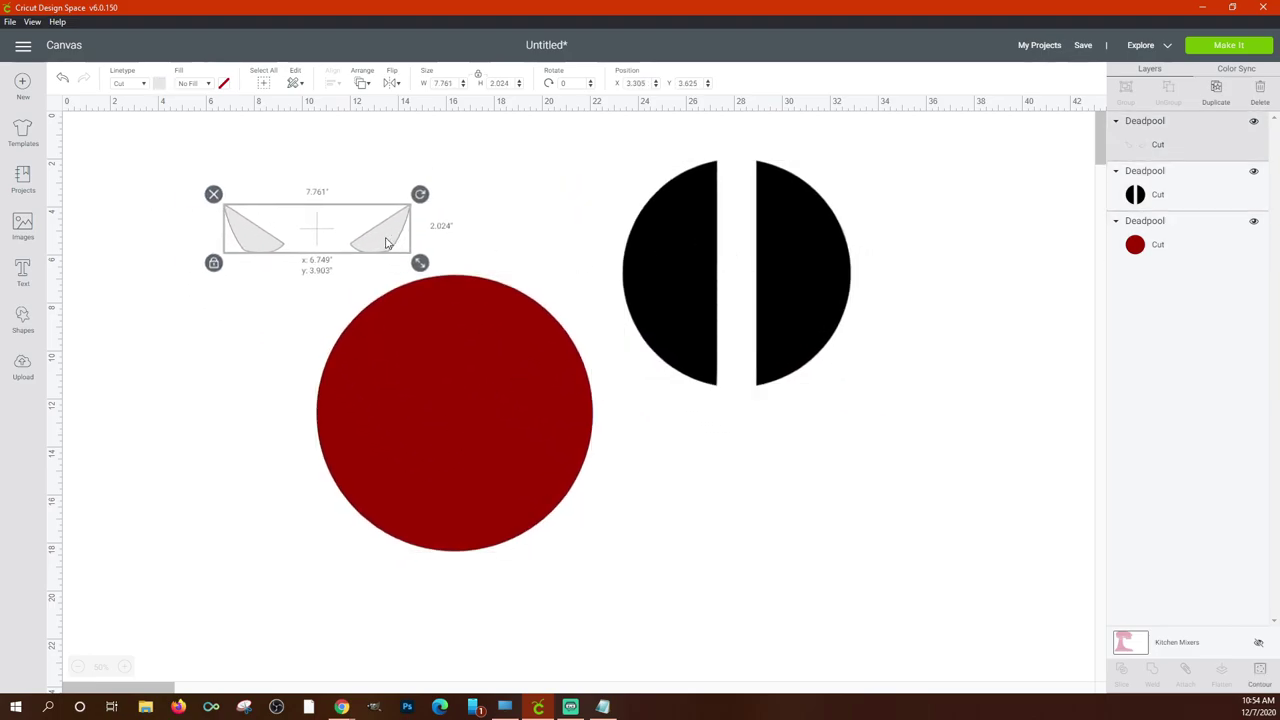
Reassemble the logo by placing the black halves and then the eyes over the red circle.
drag(680, 246, 403, 390)
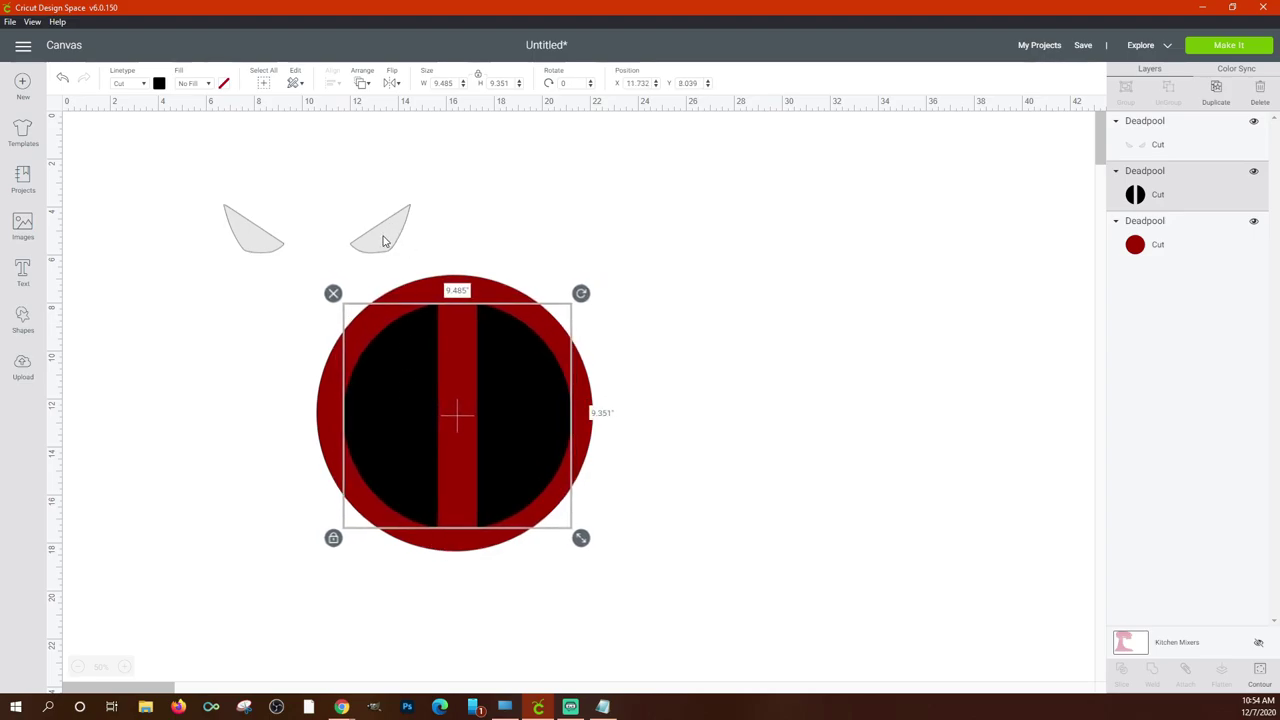
drag(383, 241, 530, 418)
click(680, 408)
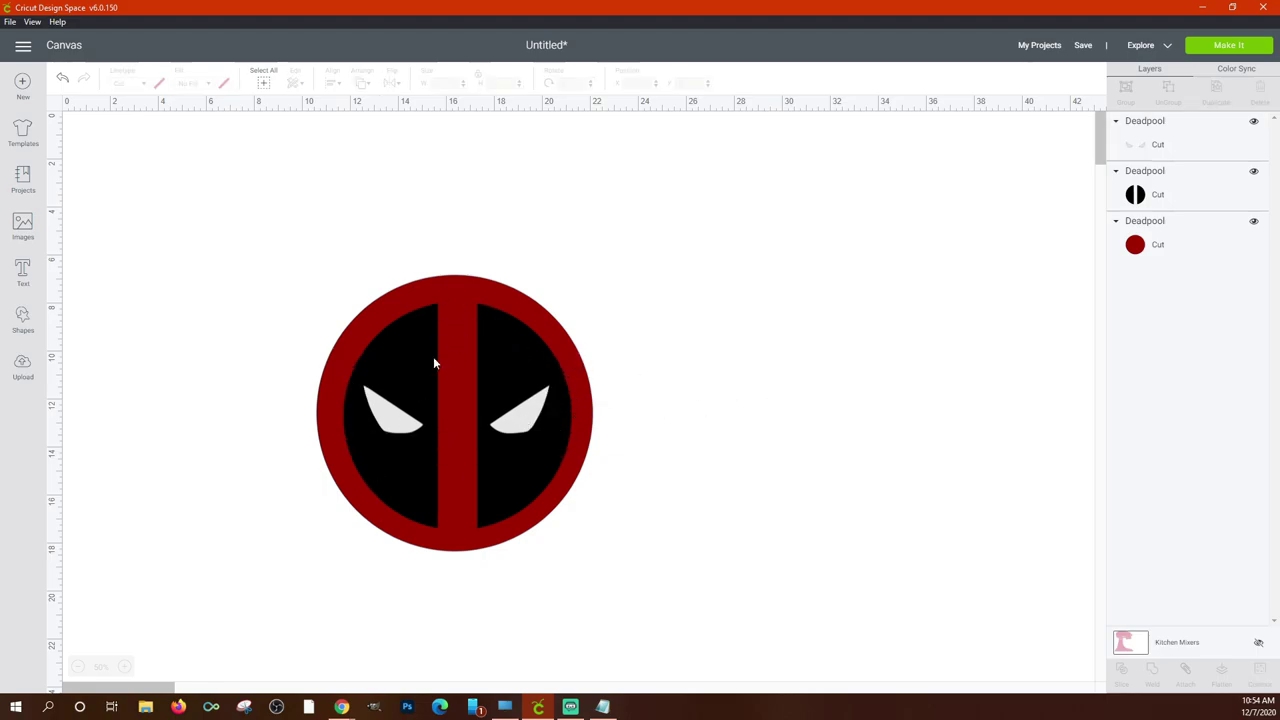
Separate the red circle, black halves and eyes again, spacing them out across the canvas.
drag(477, 303, 778, 225)
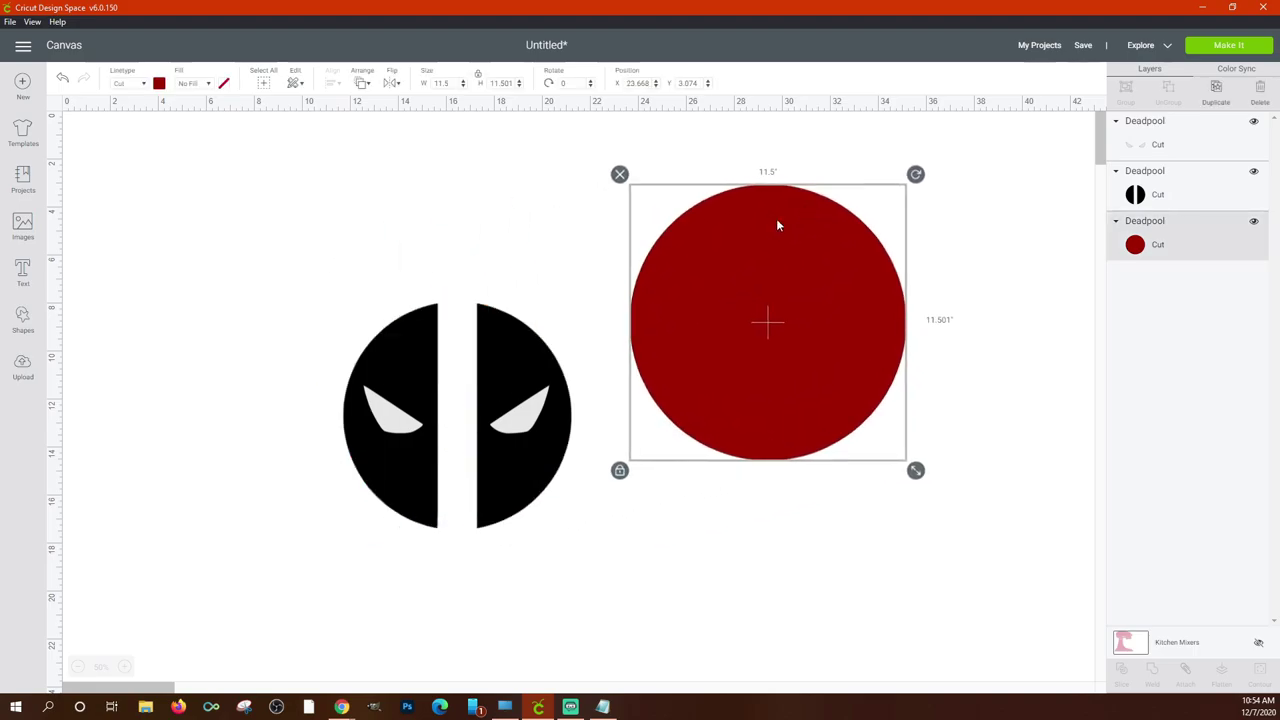
drag(403, 364, 220, 202)
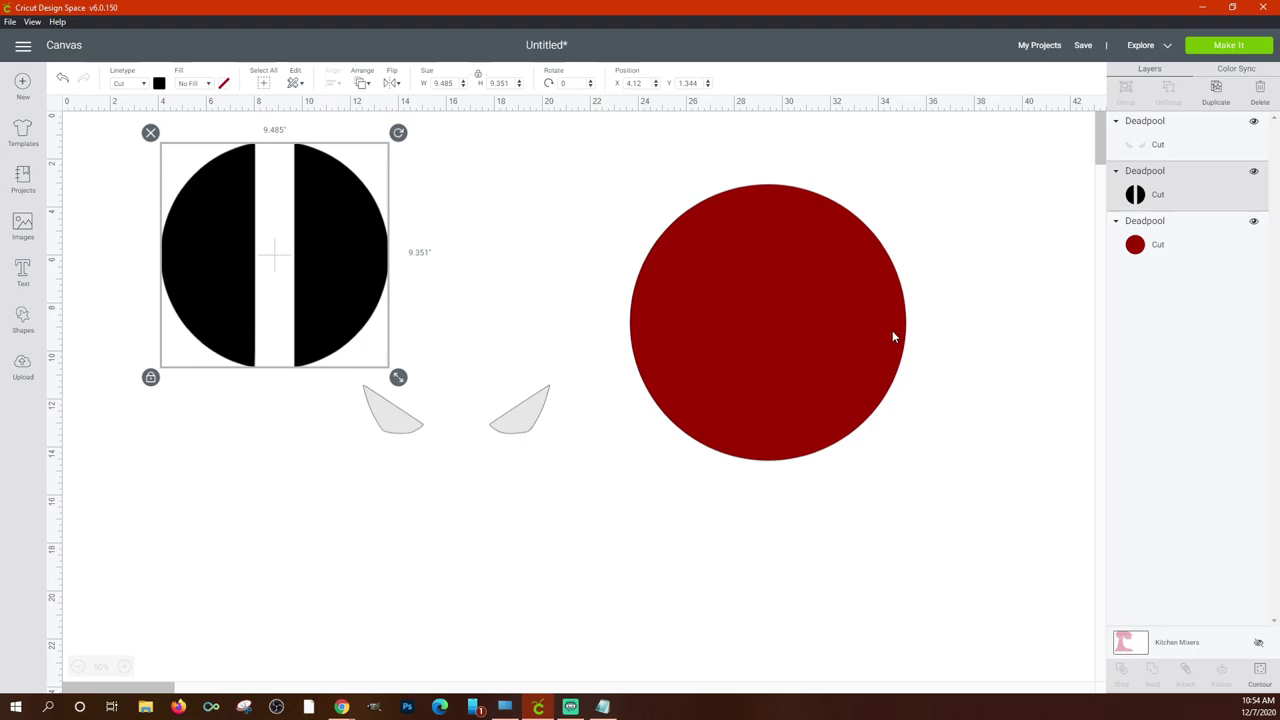
drag(826, 321, 746, 335)
click(495, 430)
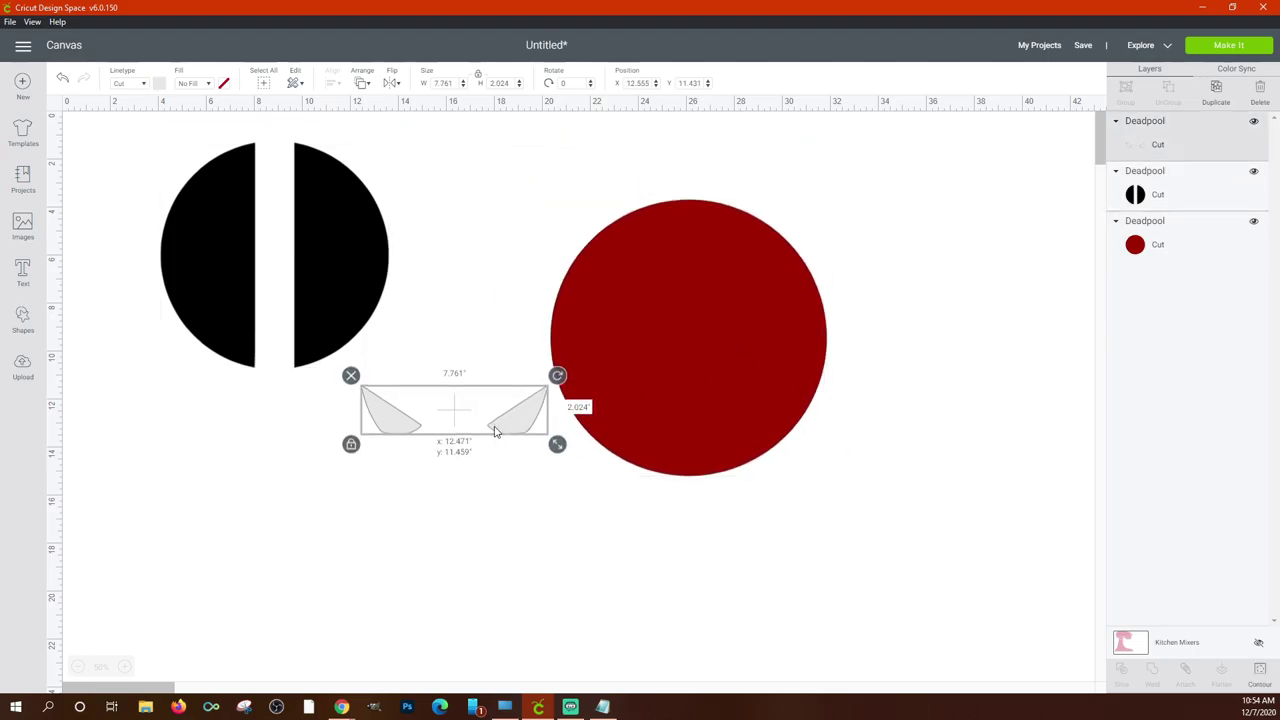
drag(495, 430, 436, 463)
click(350, 264)
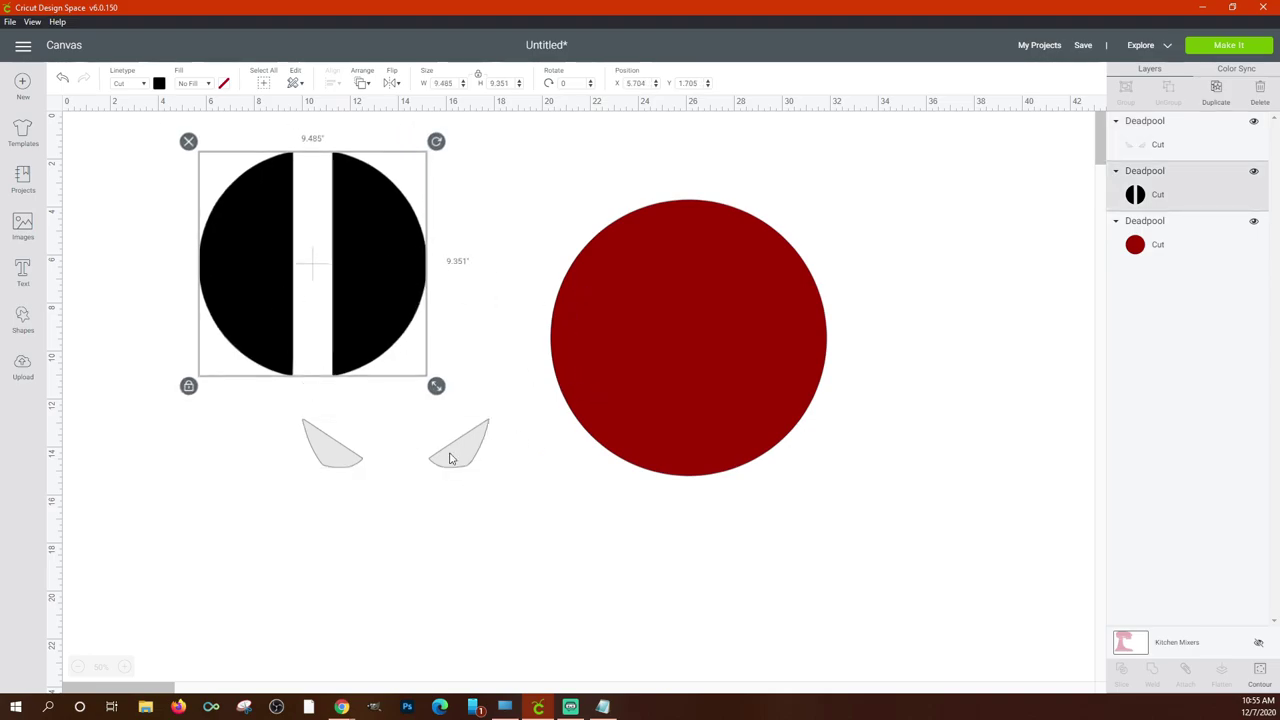
drag(607, 331, 556, 301)
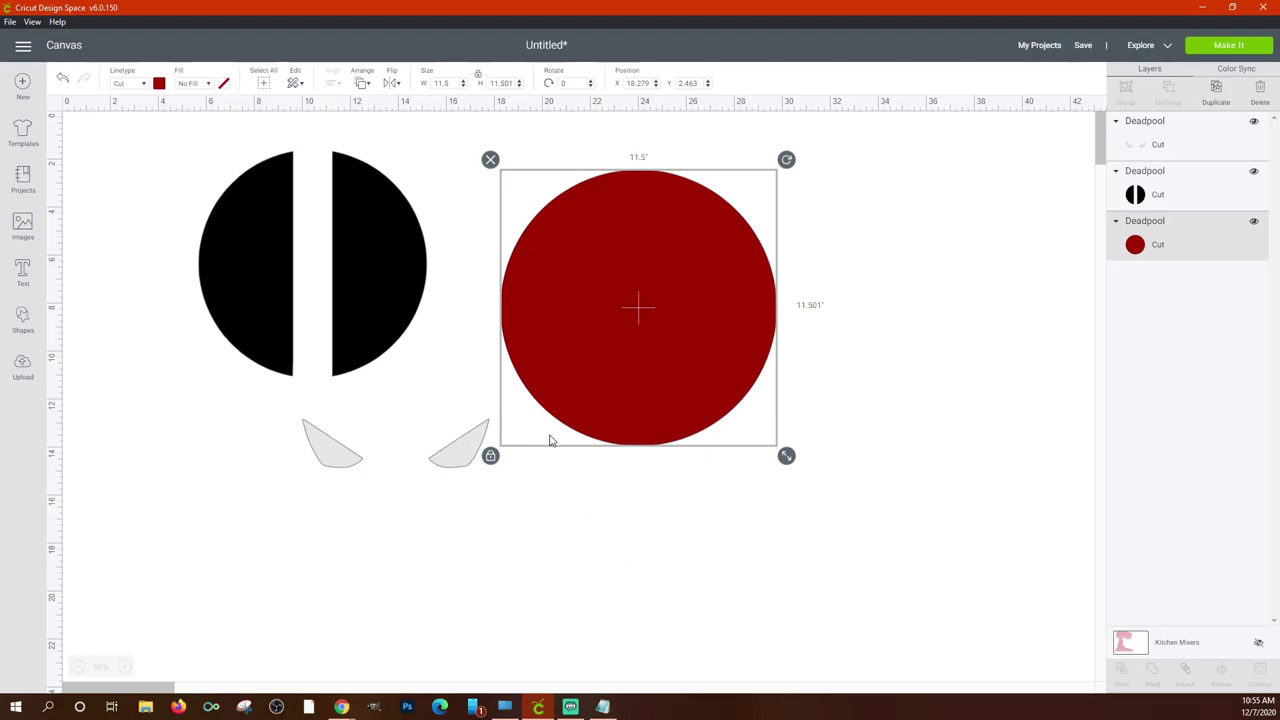
Place the red circle behind the black halves and position the eyes over them to rebuild the logo.
drag(613, 384, 286, 343)
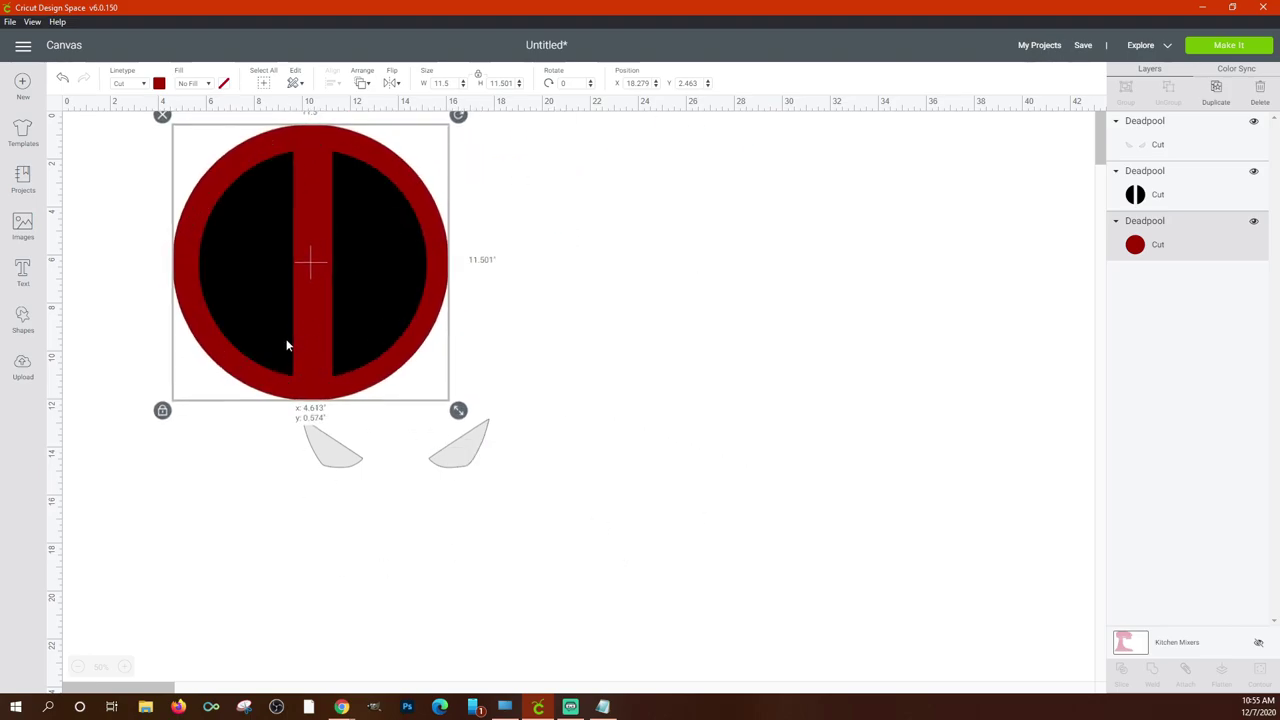
click(458, 443)
drag(458, 443, 378, 268)
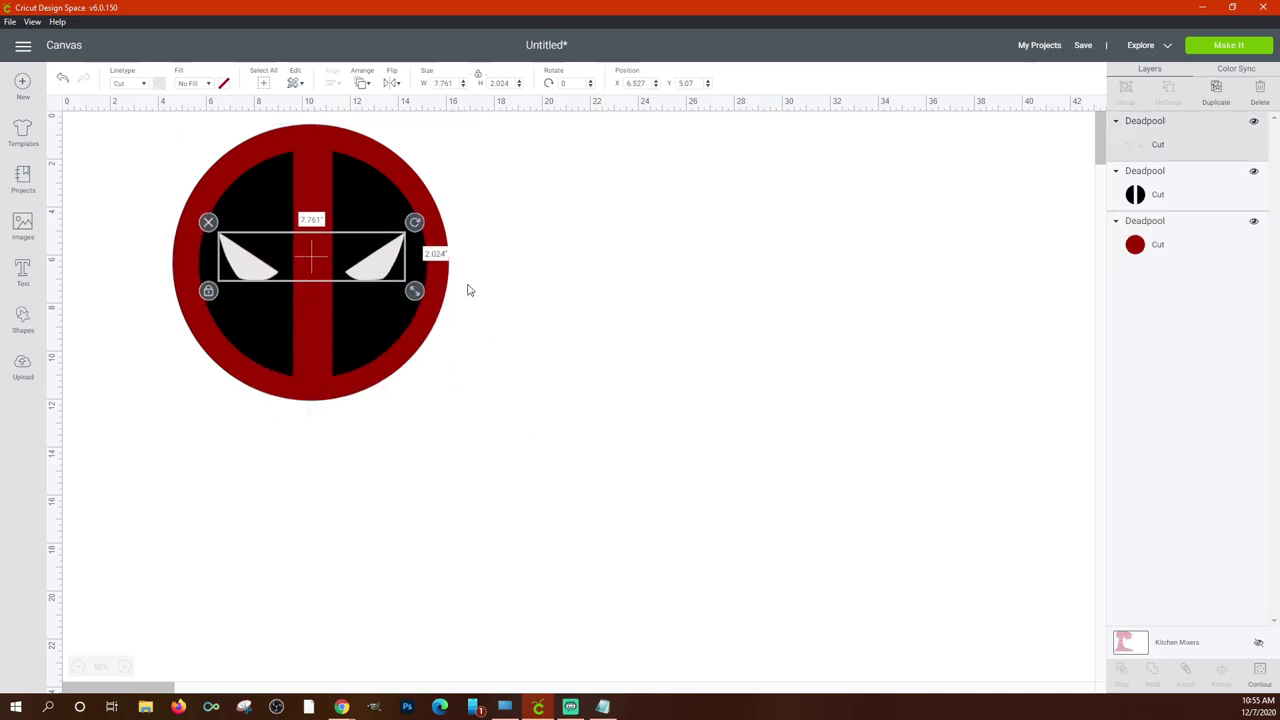
click(571, 354)
Select all three layers together, move the logo toward the canvas middle and enlarge it to about 12.7 inches wide.
drag(500, 392, 100, 112)
drag(322, 284, 507, 400)
drag(697, 500, 400, 309)
click(691, 357)
drag(674, 456, 270, 162)
drag(540, 430, 580, 506)
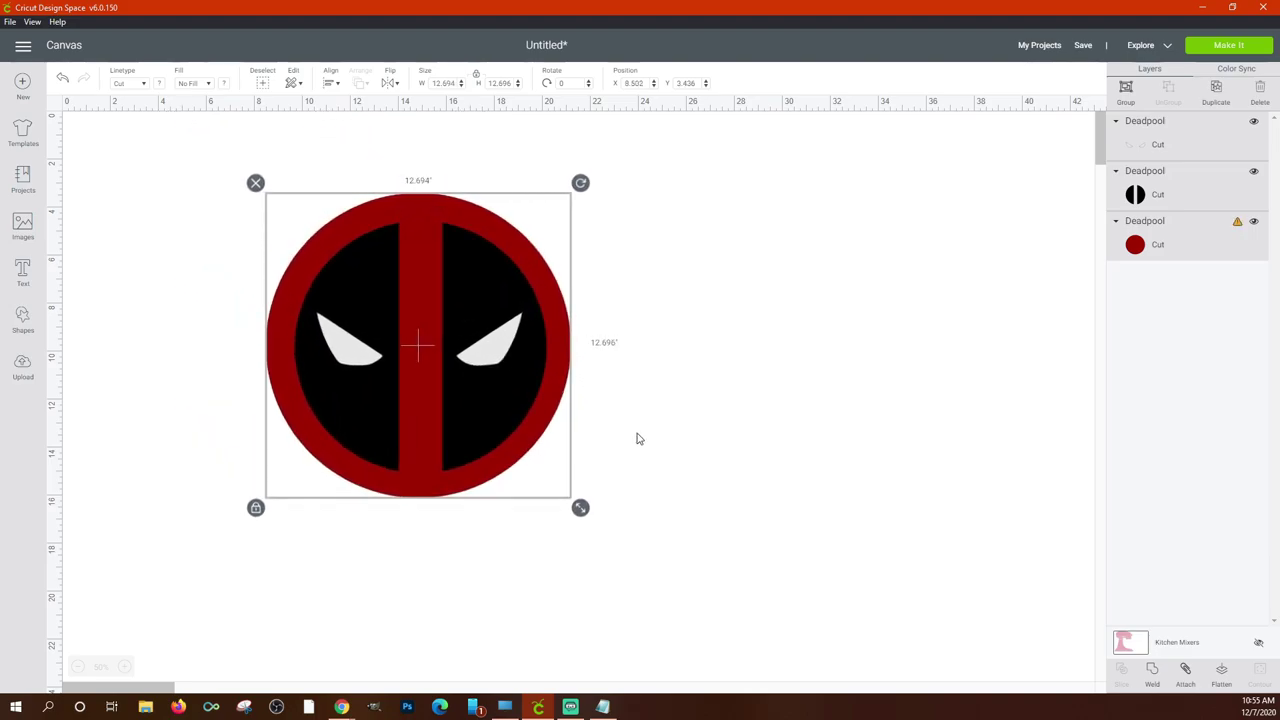
Select only the red circle and resize it to about 12.72 inches wide.
click(637, 437)
click(499, 471)
click(447, 493)
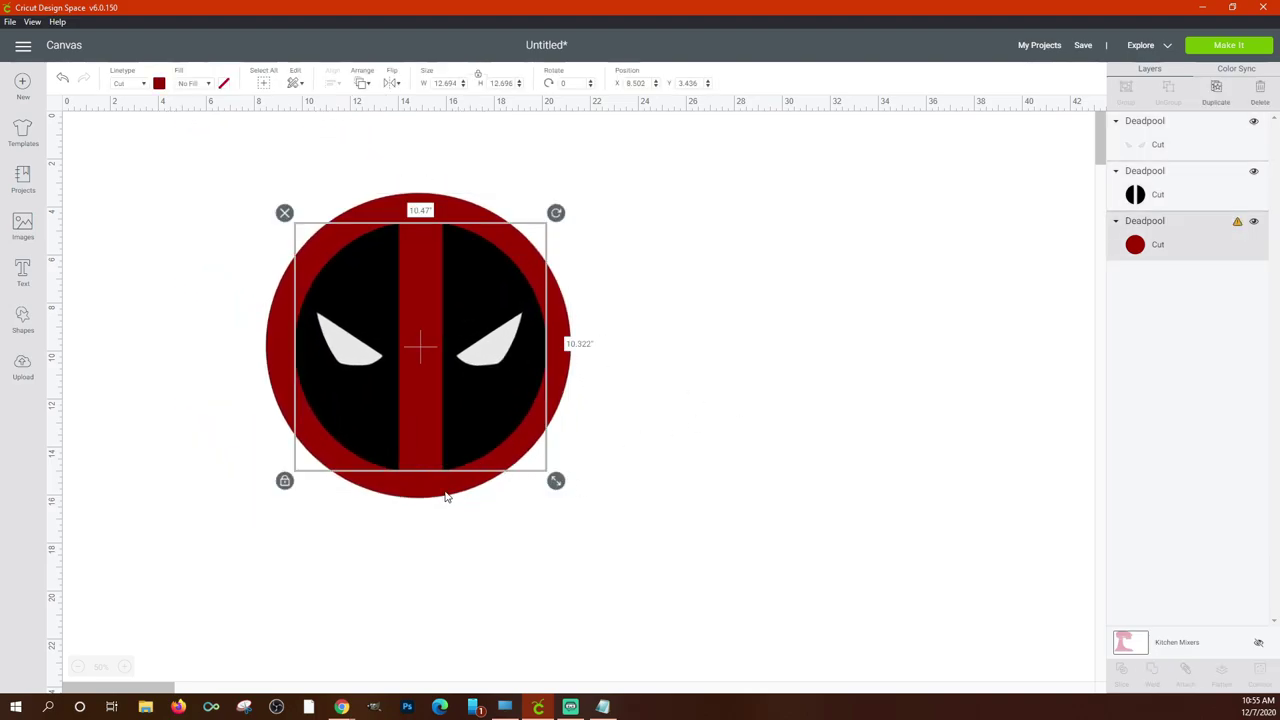
drag(581, 505, 582, 507)
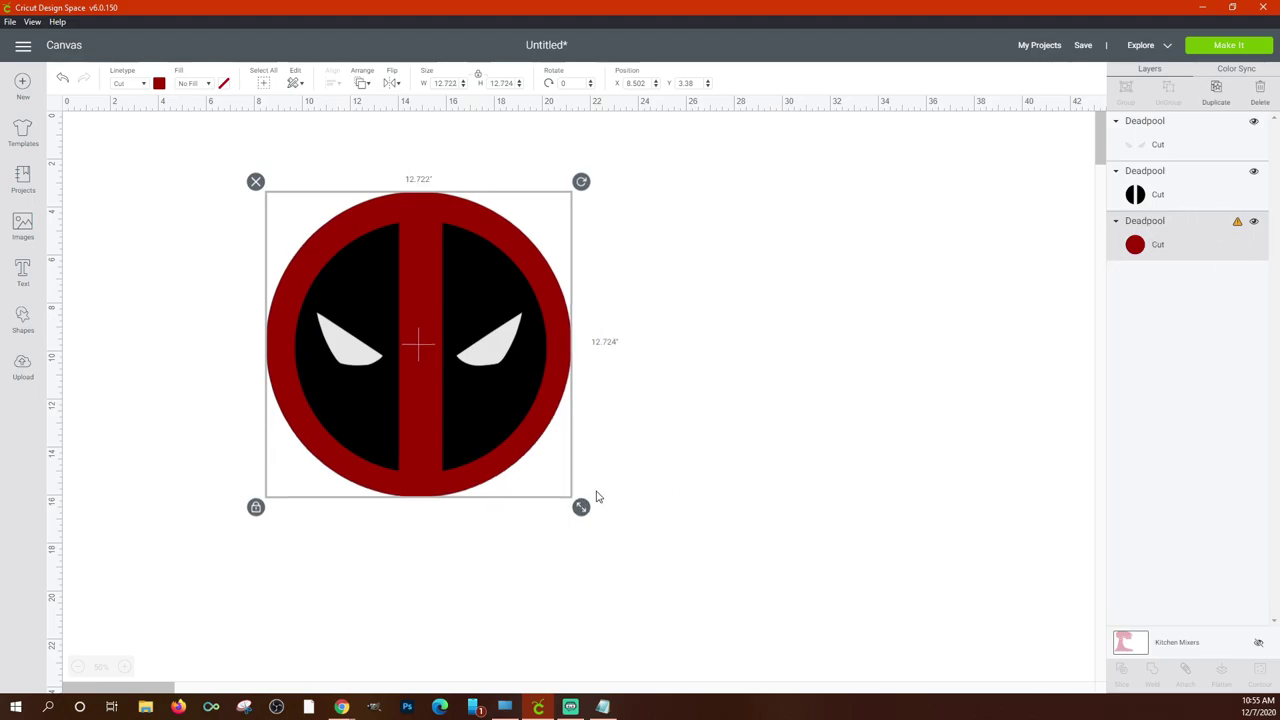
Try shrinking the red circle alone to about 7.5 inches and undo the resize.
drag(581, 507, 455, 355)
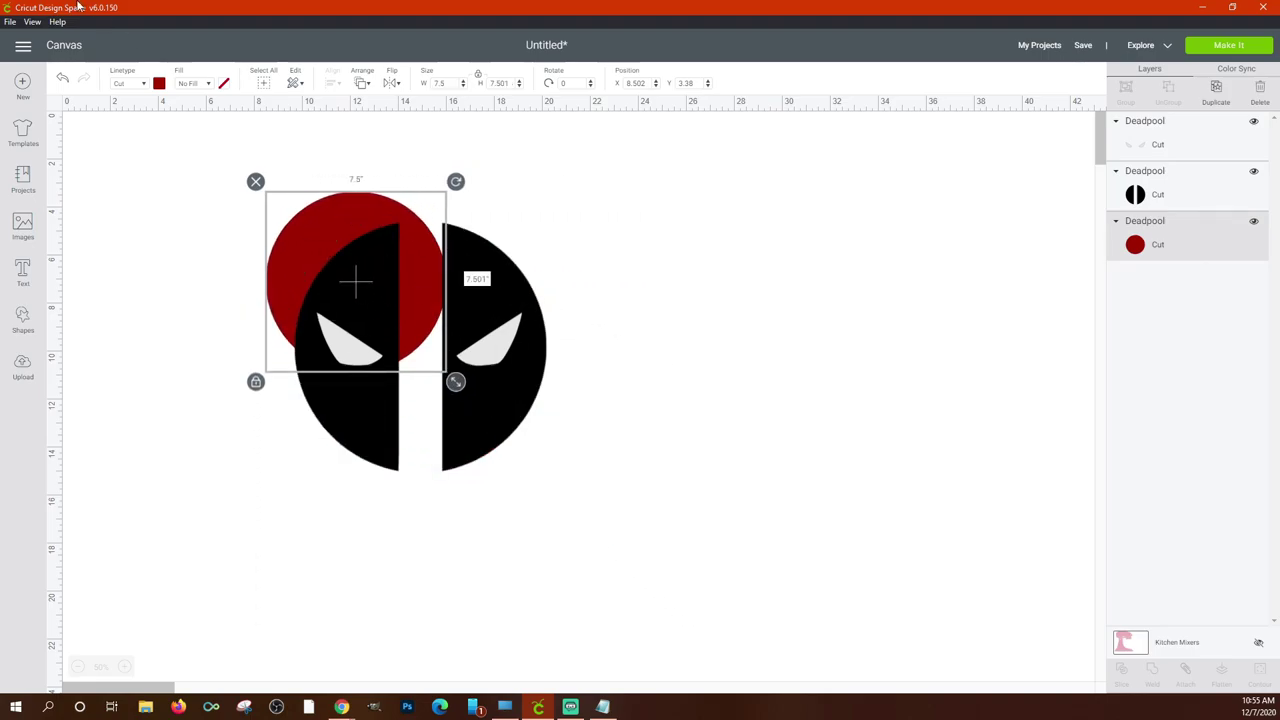
click(62, 80)
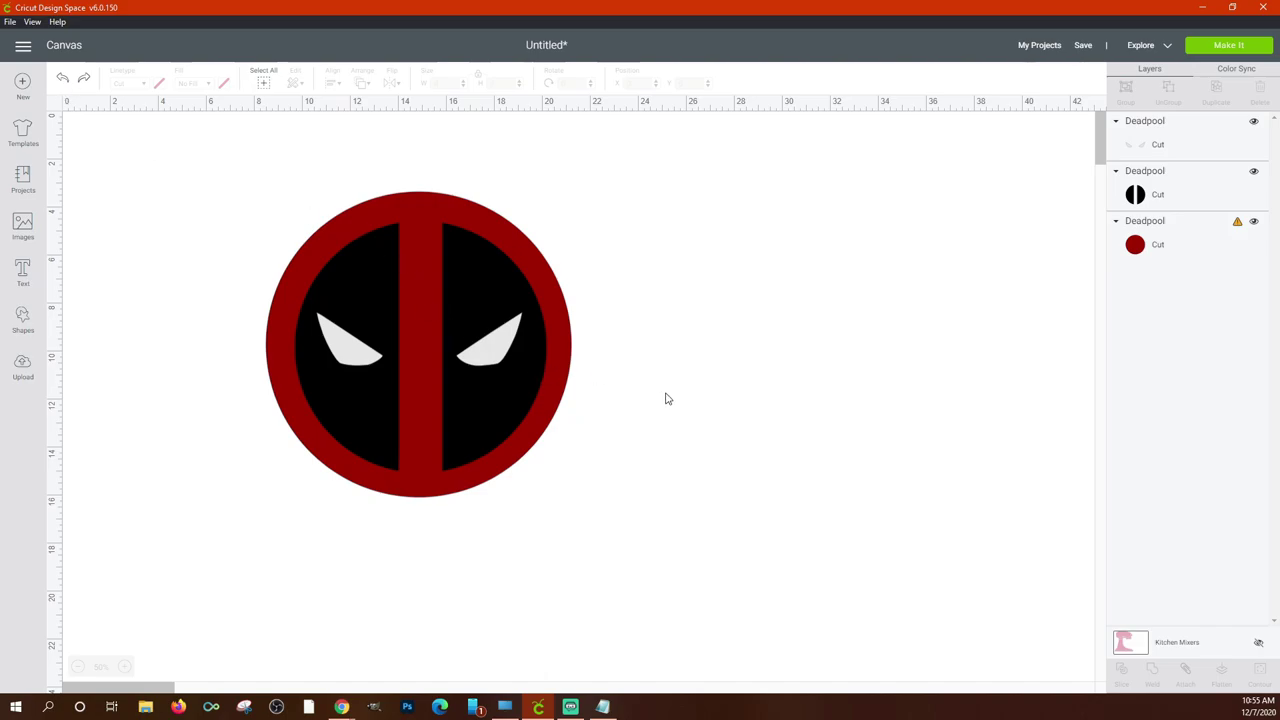
Select all three layers and move the complete logo to about X 6.4 and Y 2.3 inches.
drag(655, 513, 217, 237)
click(809, 189)
click(362, 271)
drag(474, 365, 424, 339)
click(157, 120)
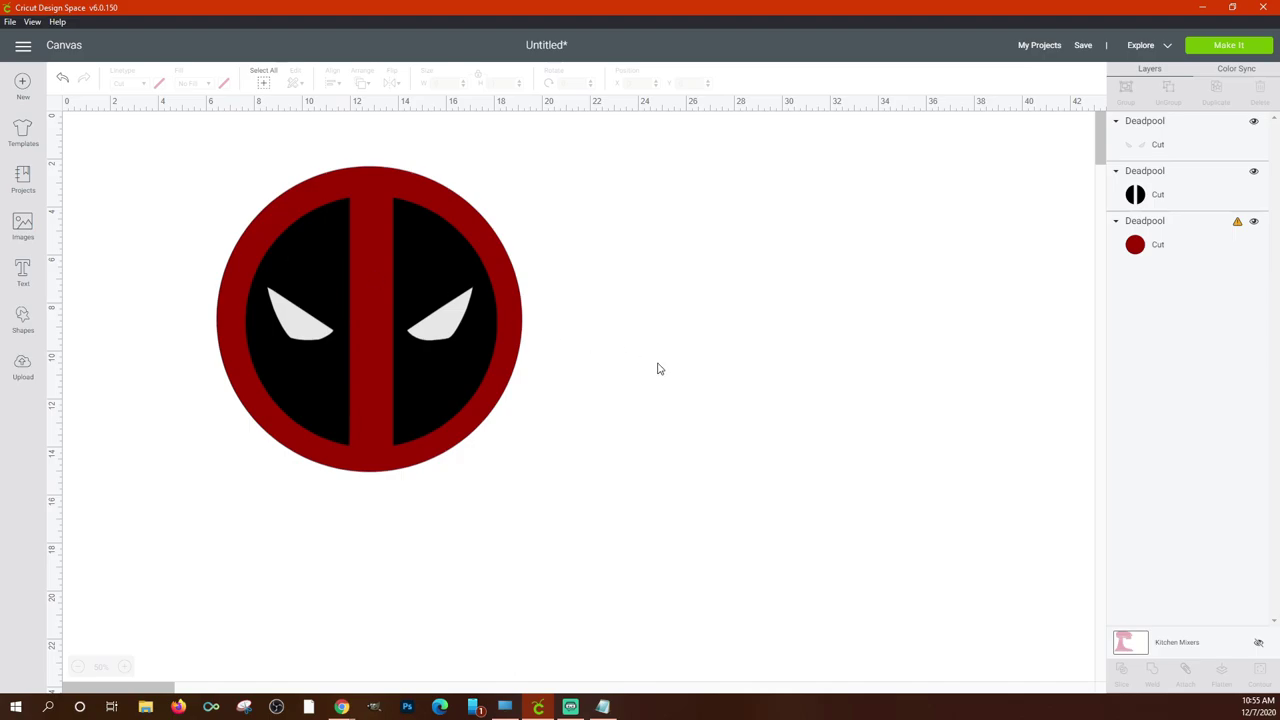
Select the whole logo and review the available Linetype and Fill options without changing them.
drag(616, 456, 214, 233)
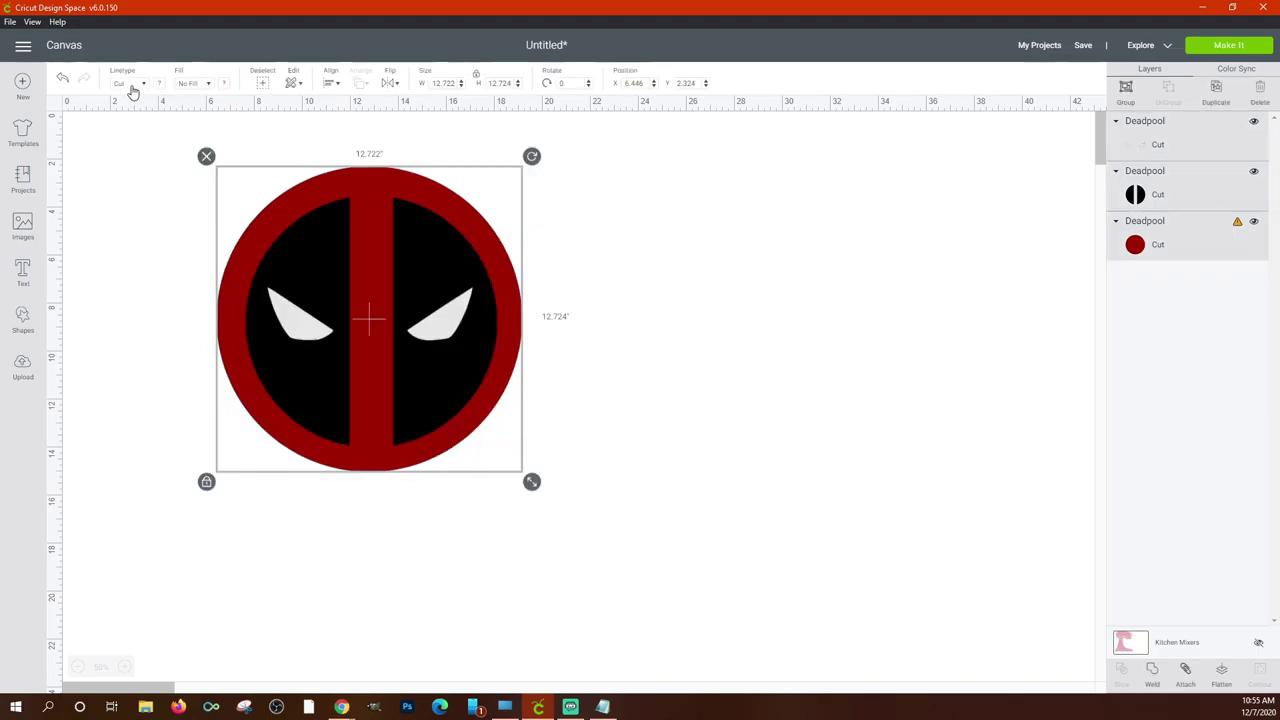
click(663, 378)
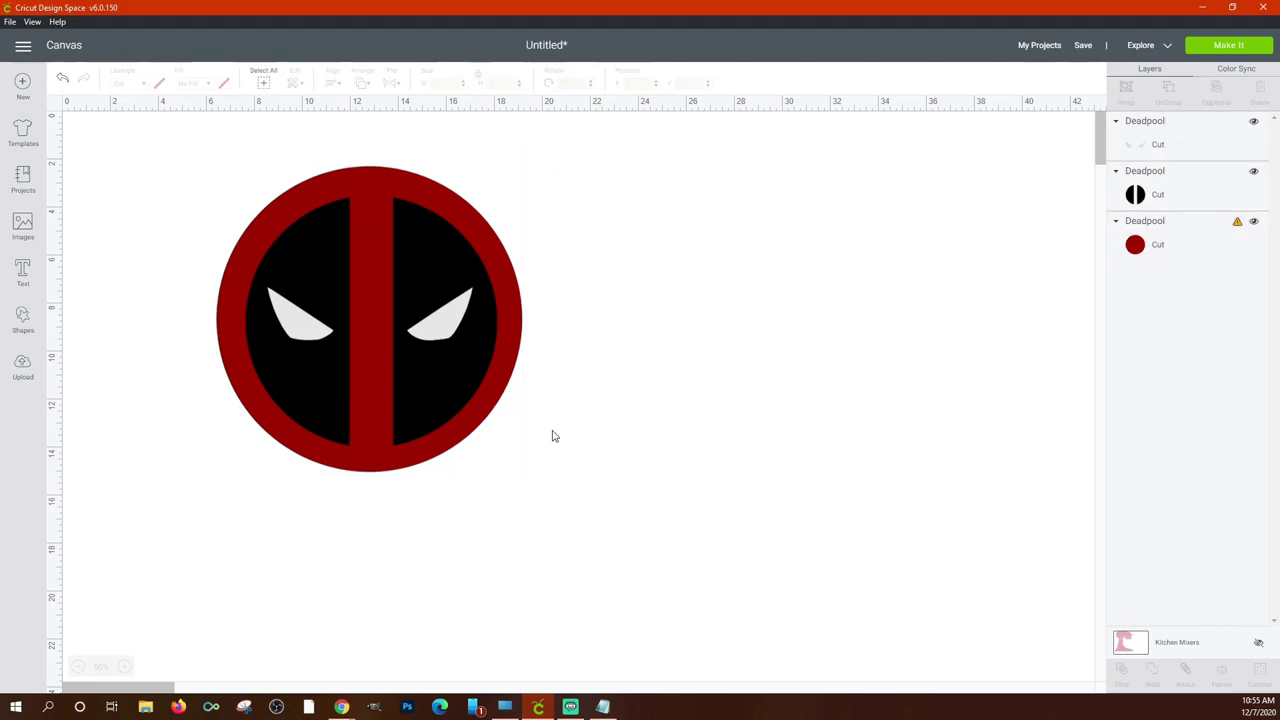
click(470, 370)
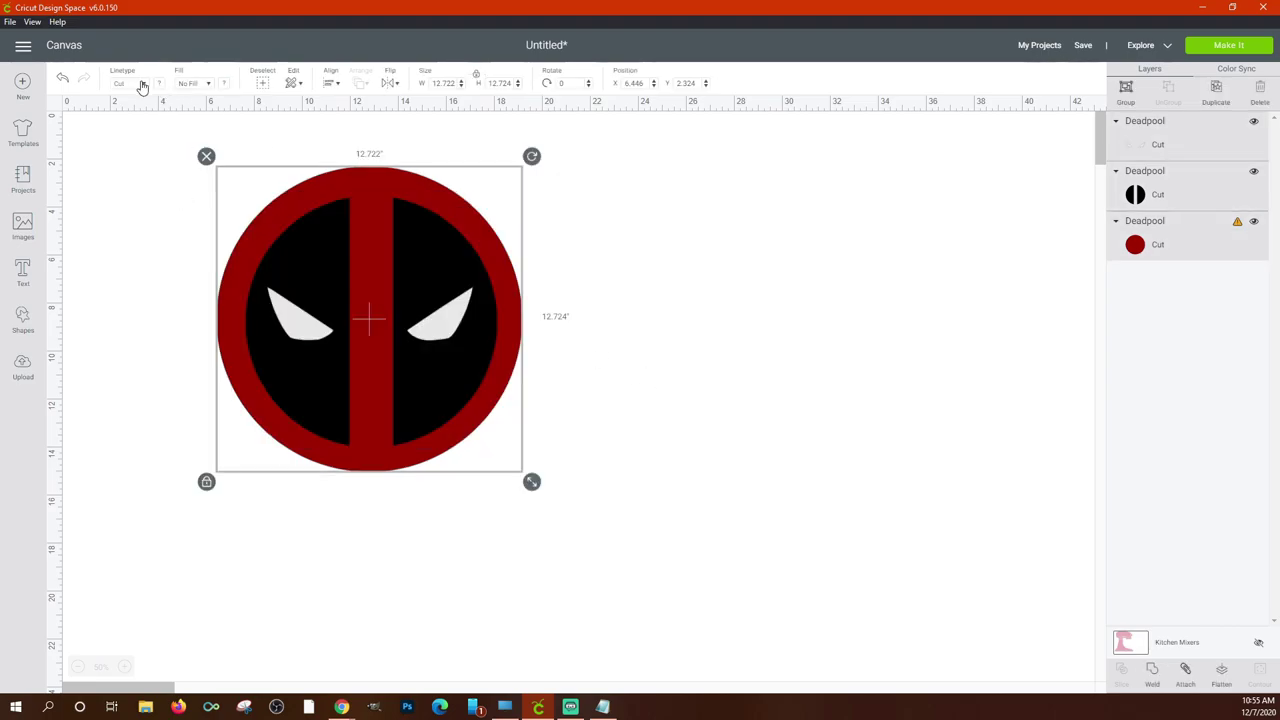
click(142, 84)
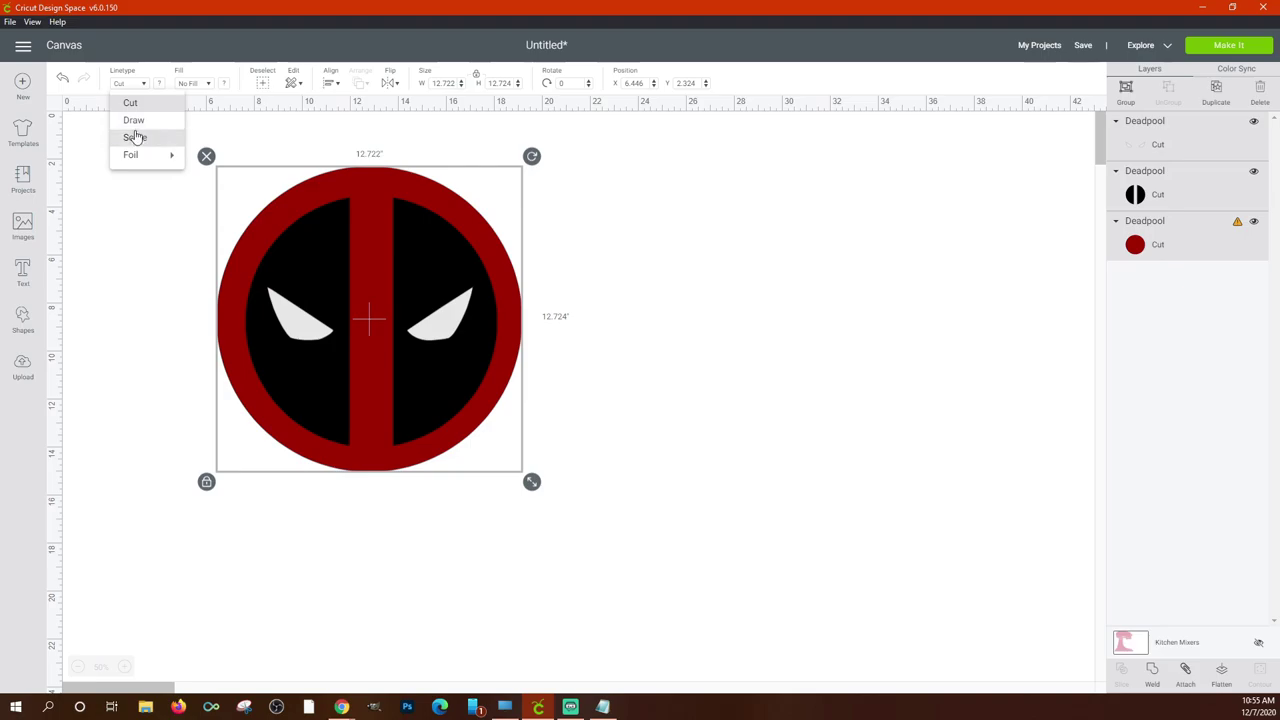
mouse_move(170, 158)
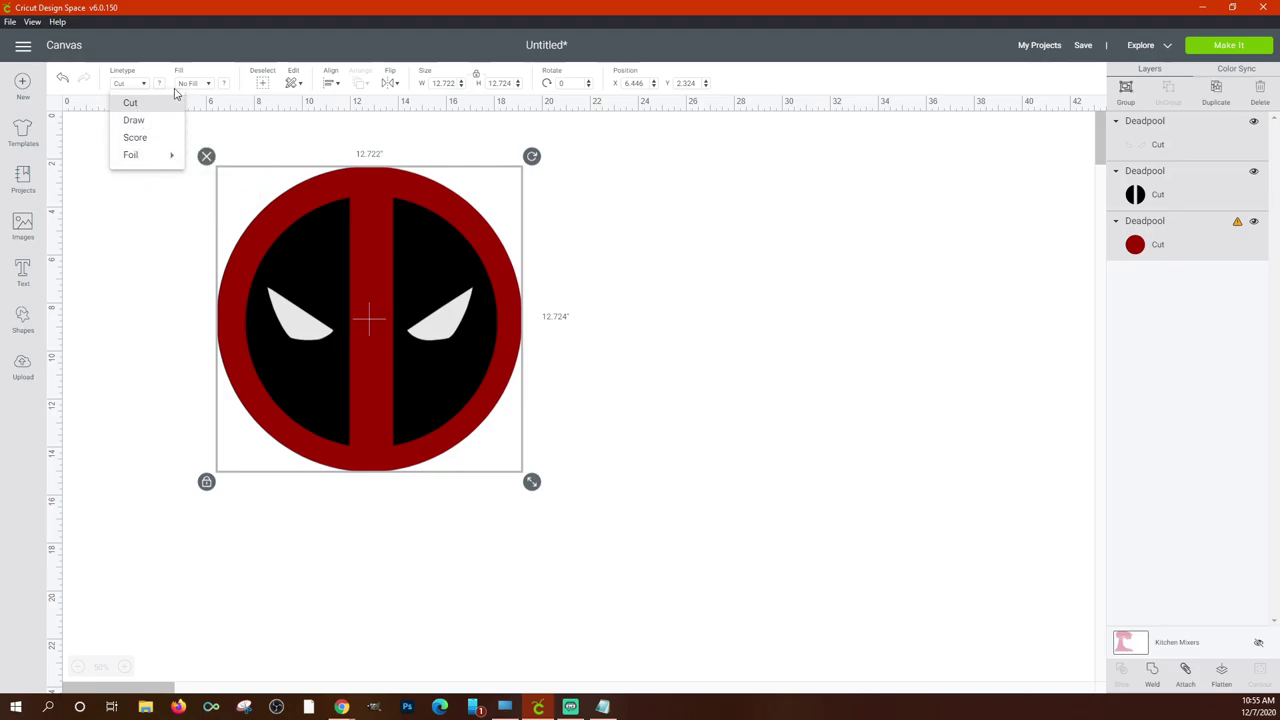
click(207, 87)
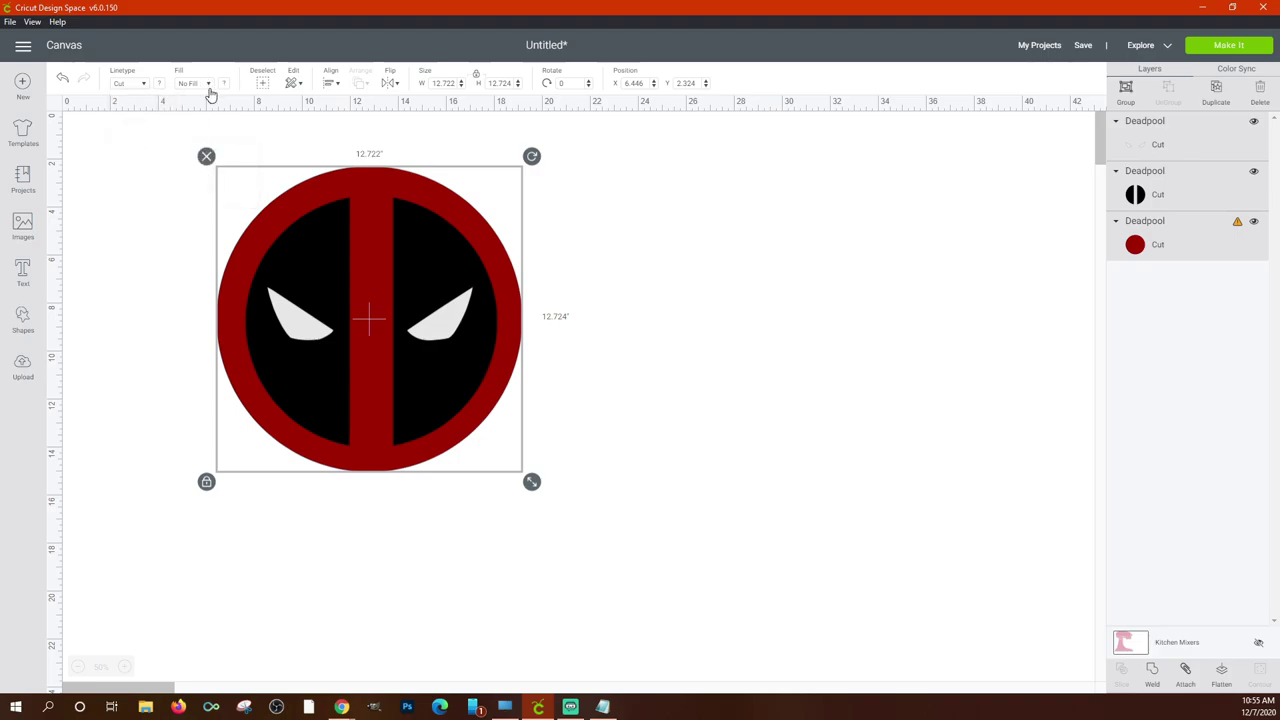
click(207, 85)
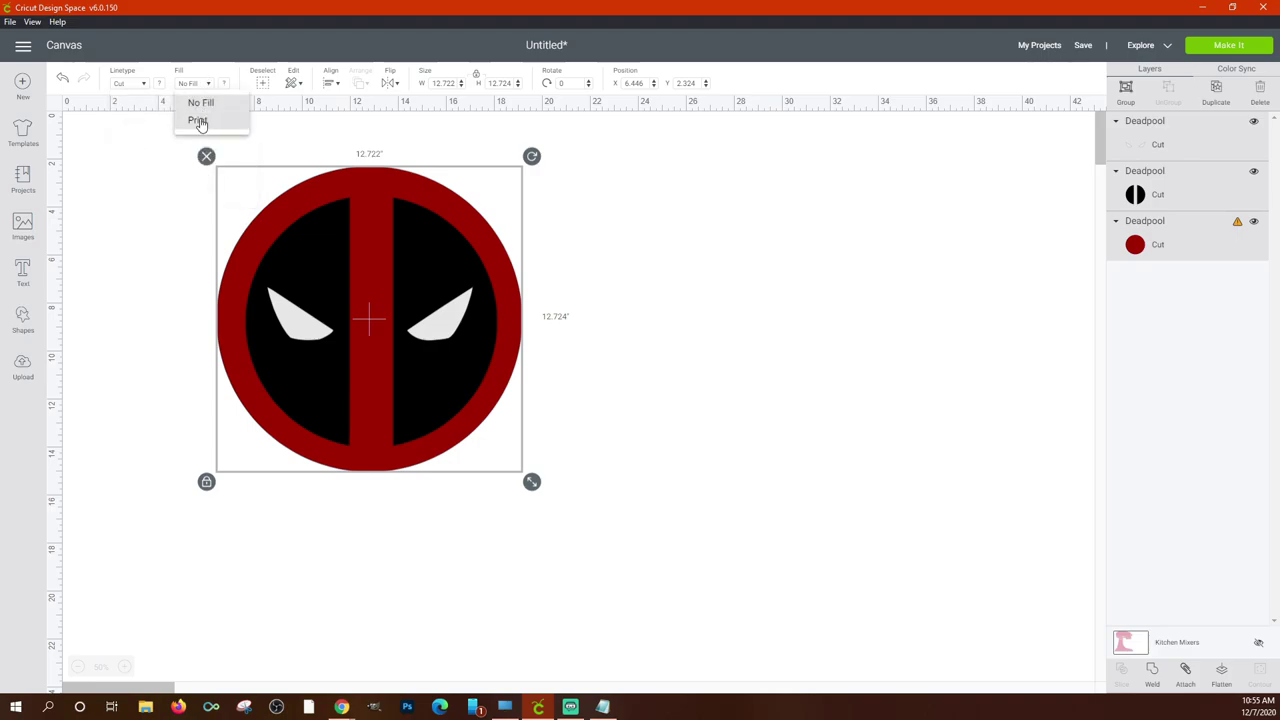
click(696, 262)
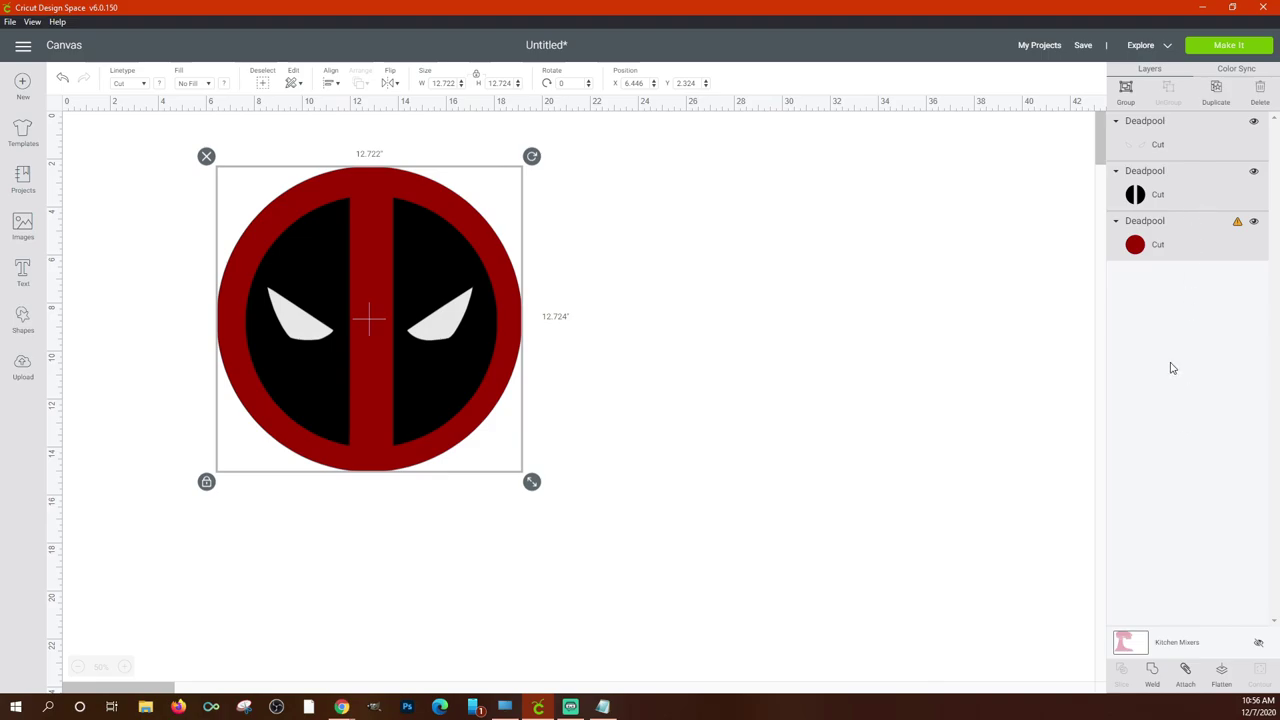
click(671, 315)
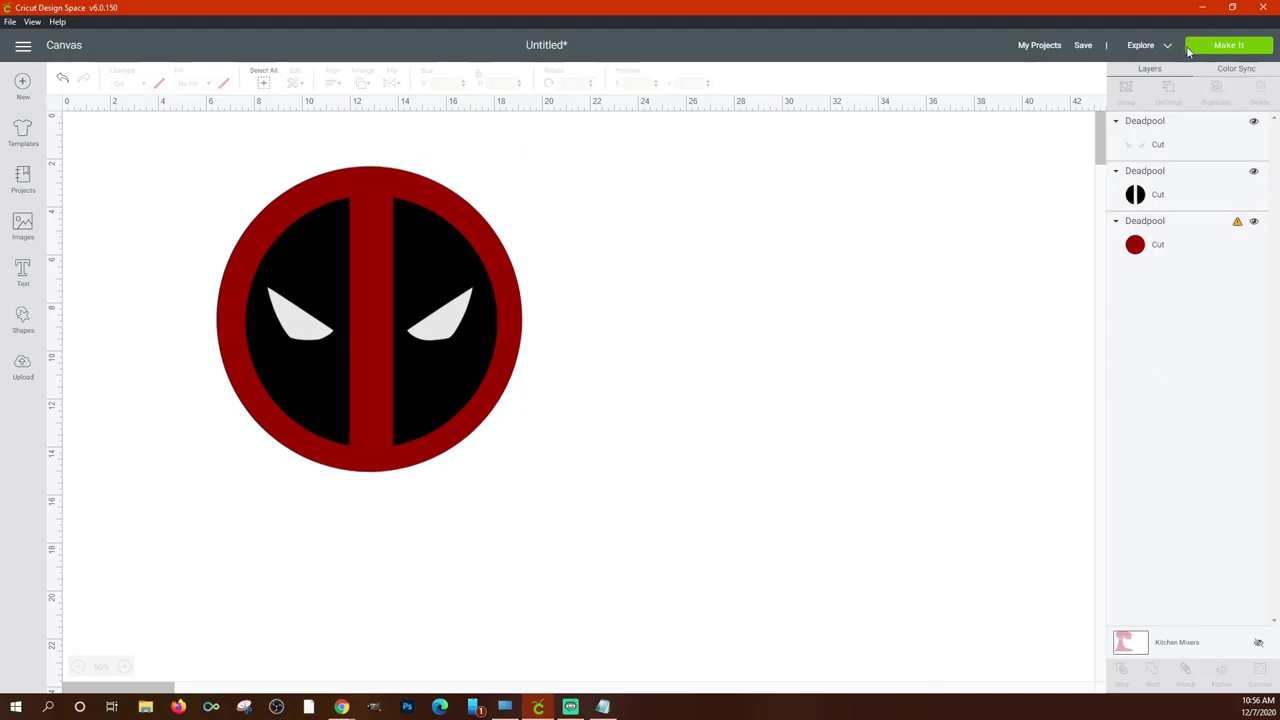
Dismiss the incompatible project notice, shrink the whole logo to about 8.6 inches wide and proceed to mat preparation.
click(1227, 47)
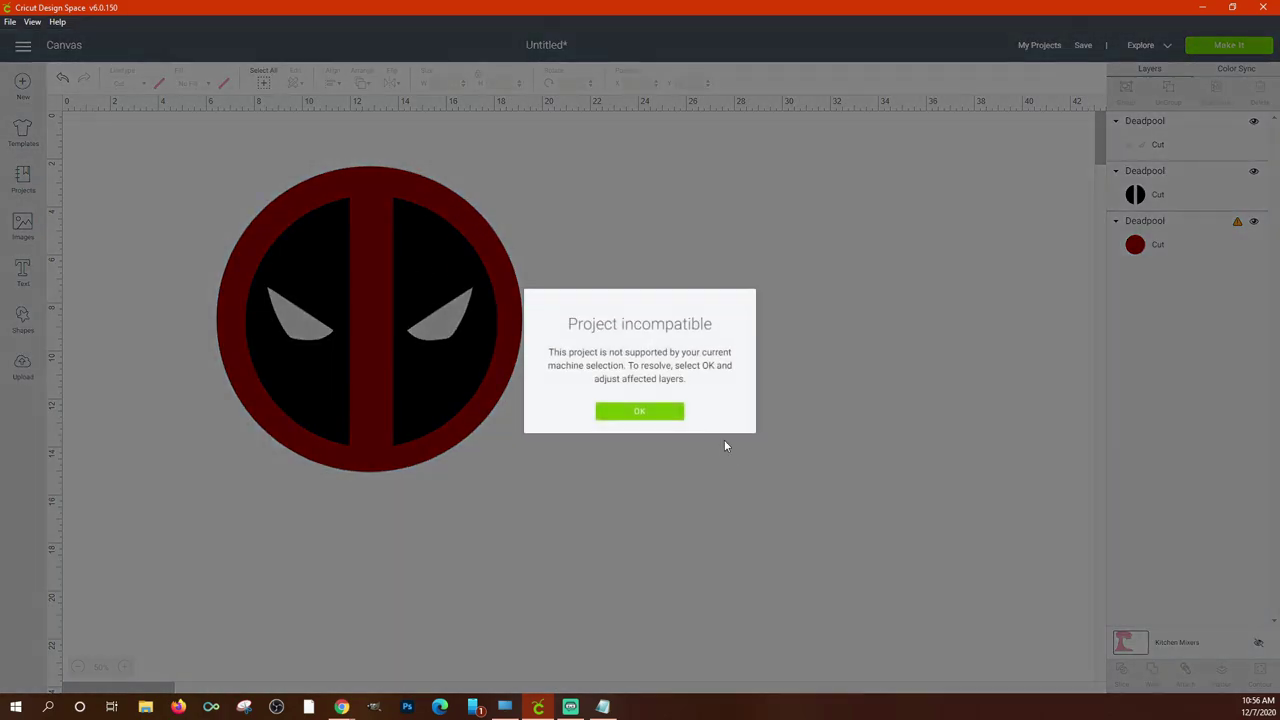
click(651, 413)
drag(201, 211, 200, 209)
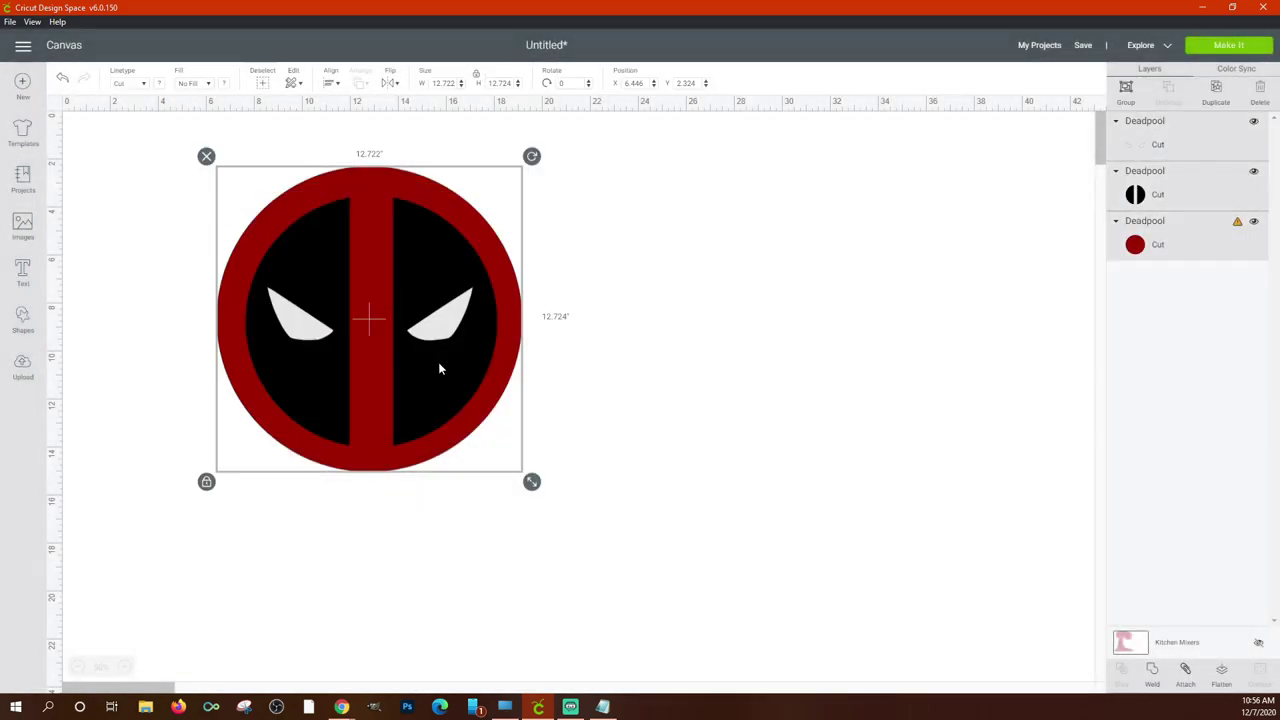
drag(531, 481, 365, 392)
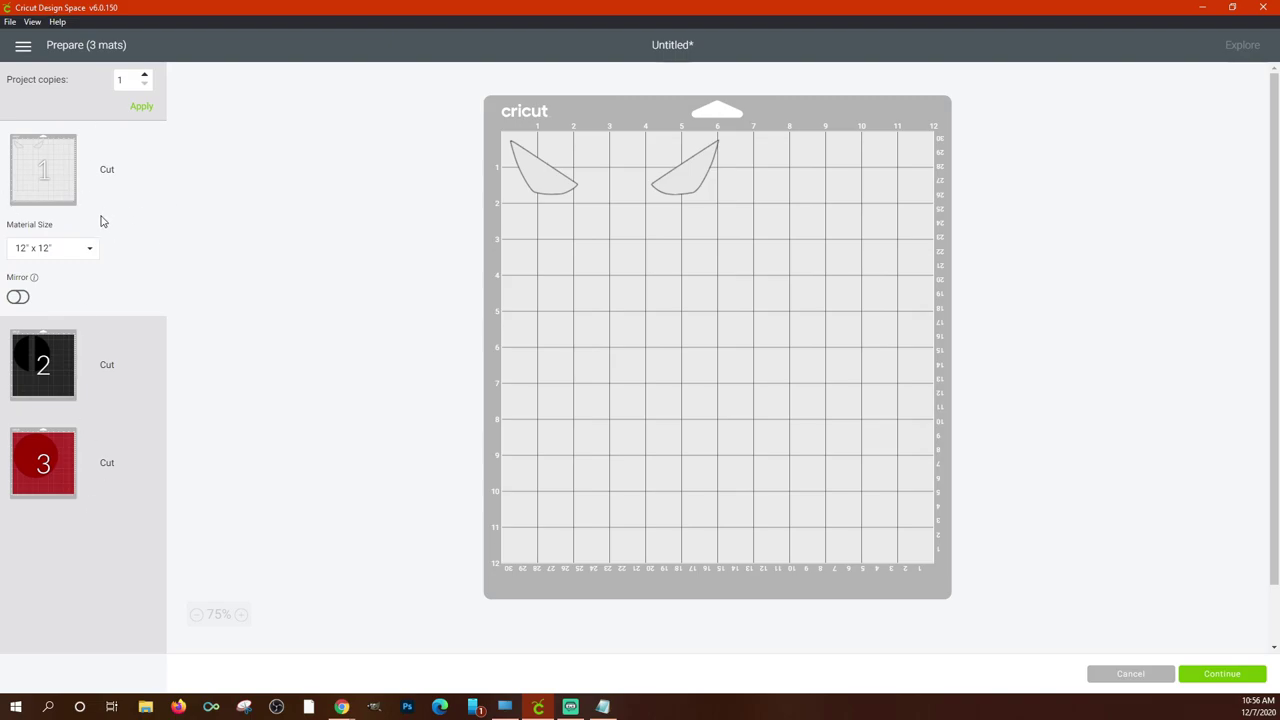
Review the Material Size choices for mat 1 and preview the layouts of mats 2 and 3.
click(92, 253)
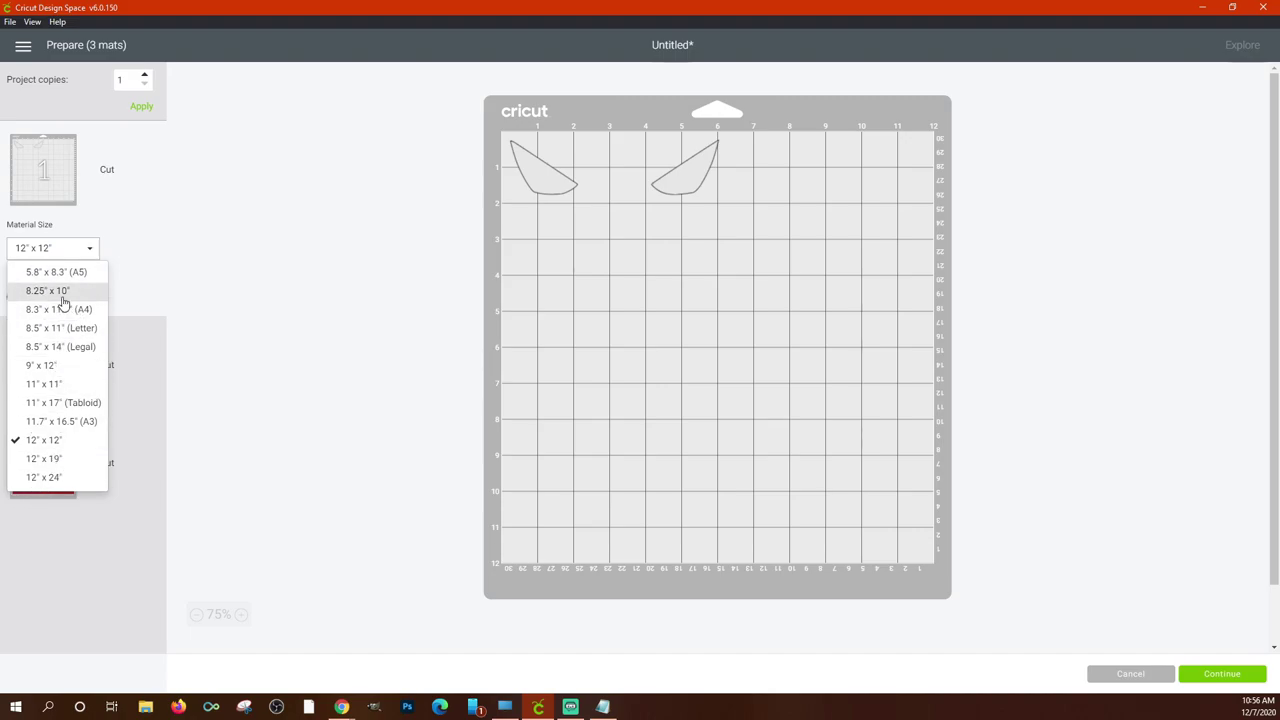
click(196, 253)
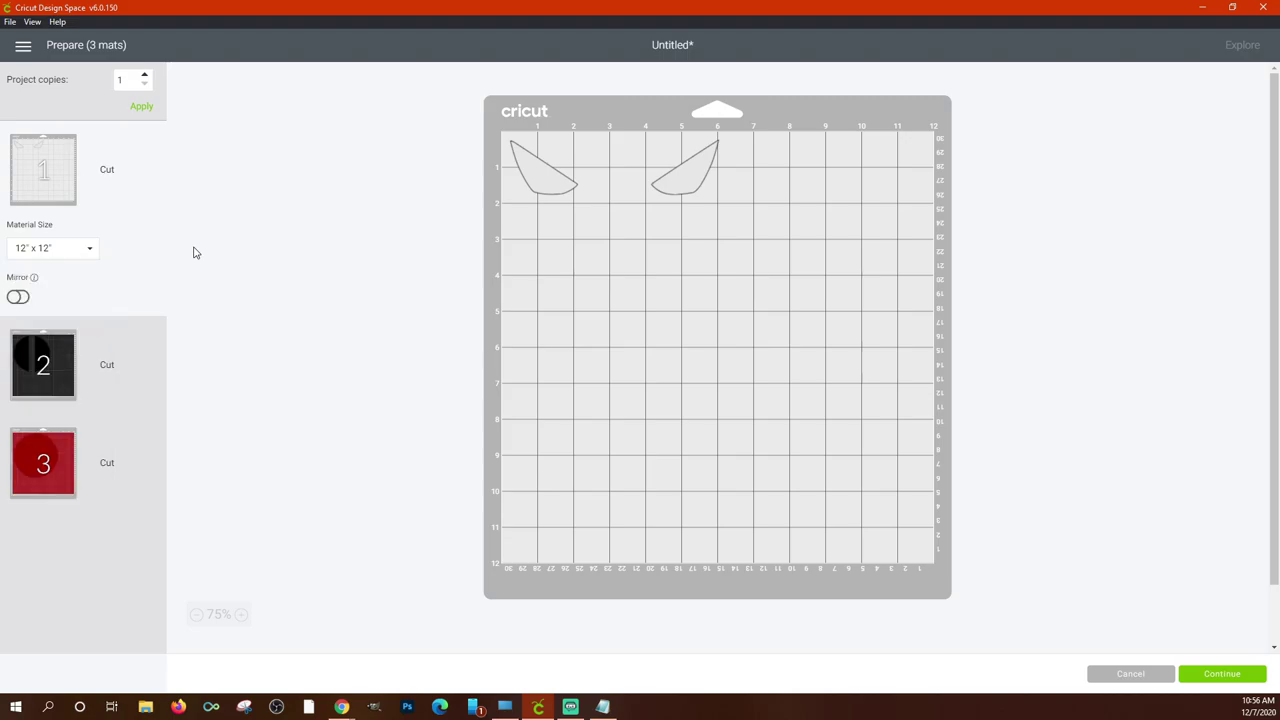
click(62, 342)
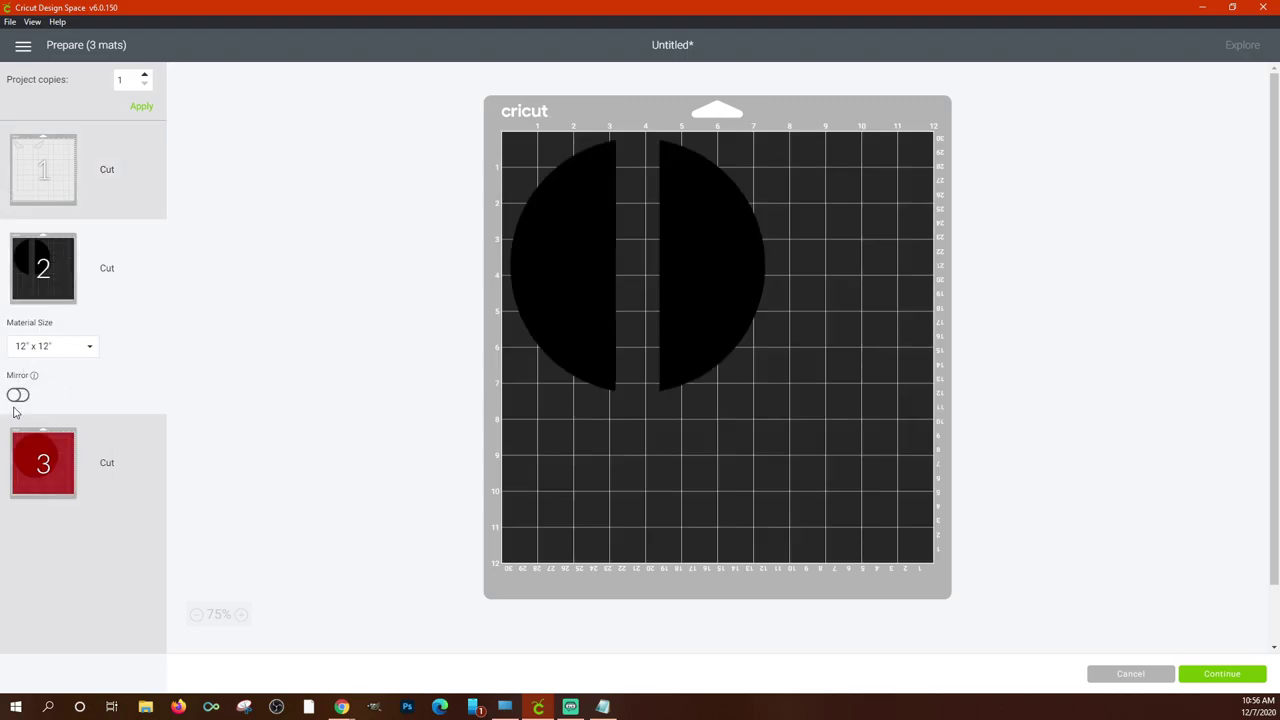
click(48, 455)
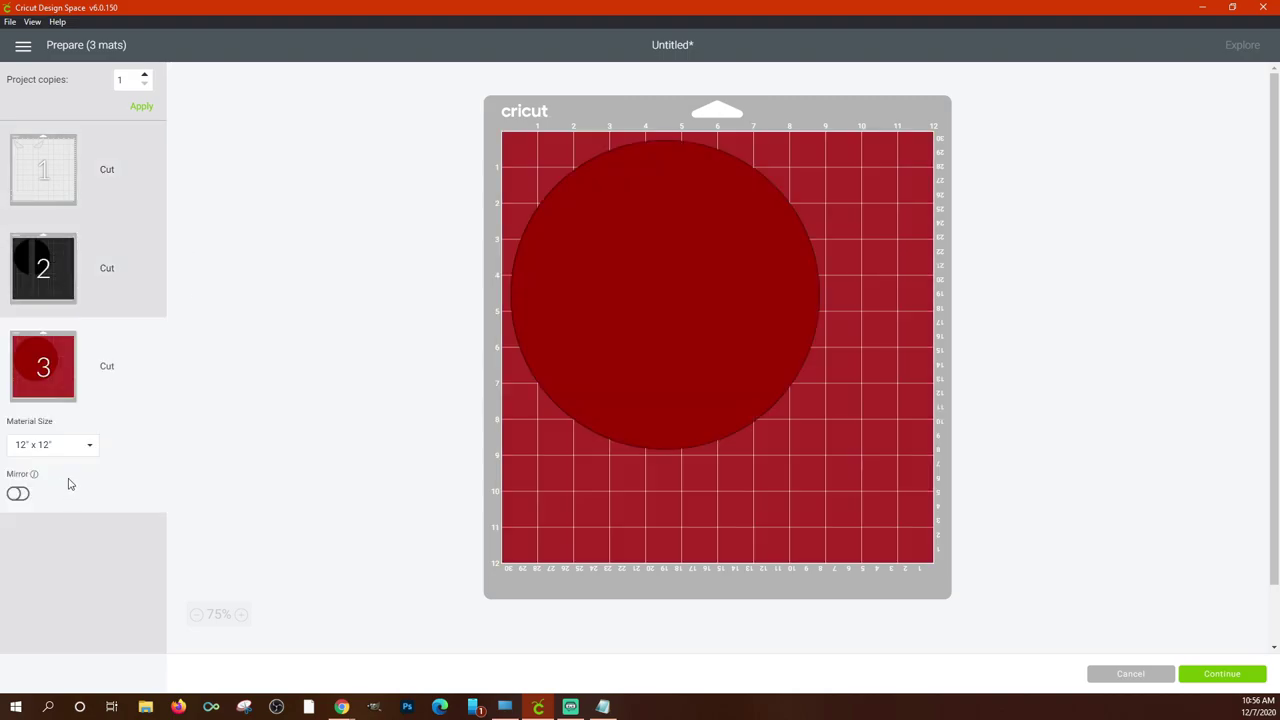
Turn on Mirror for mat 1 with the eye shapes.
click(70, 195)
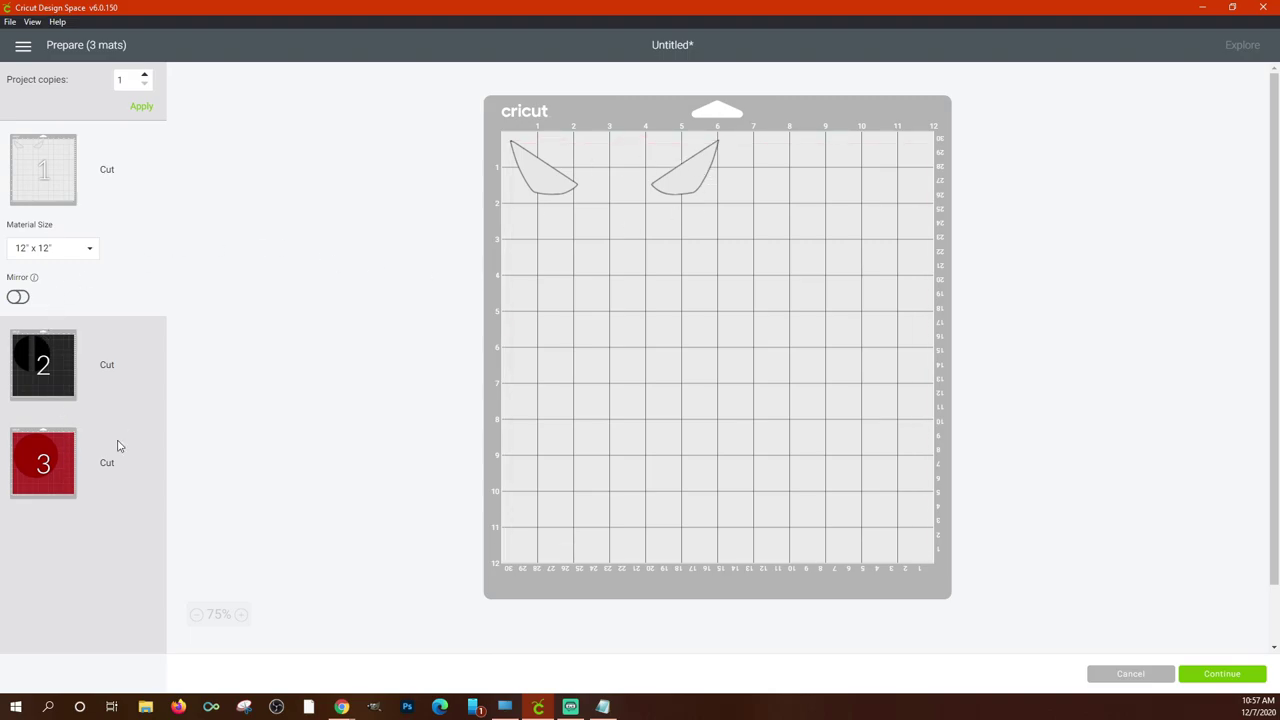
click(18, 296)
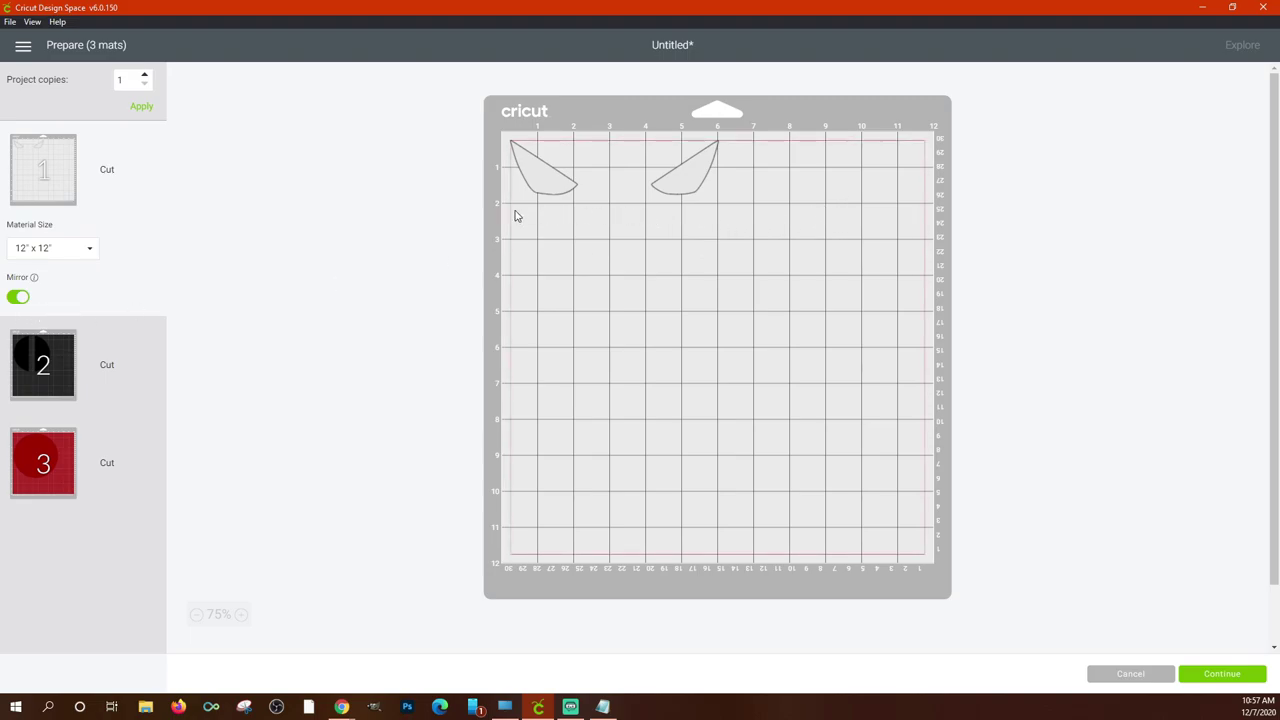
Turn off Mirror for mat 1 with the eye shapes.
click(22, 297)
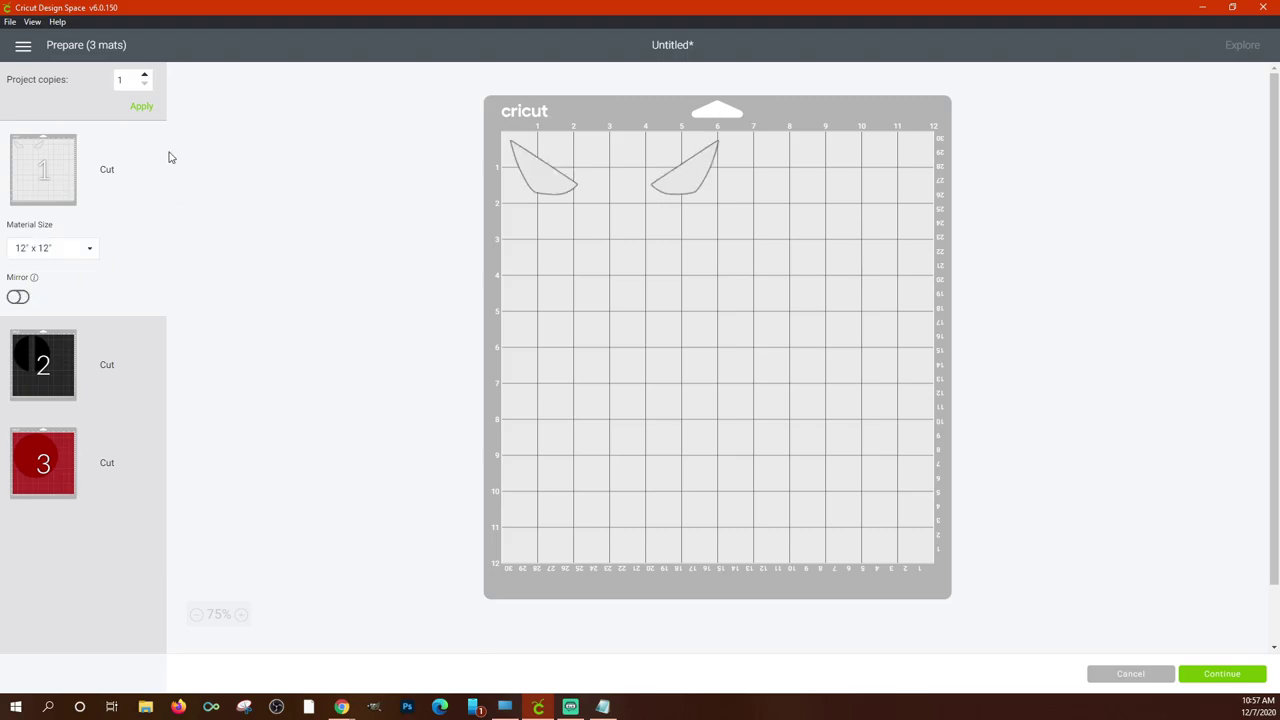
Try 3 project copies, looking over the extra mats, and return to 1 copy.
click(144, 76)
click(137, 108)
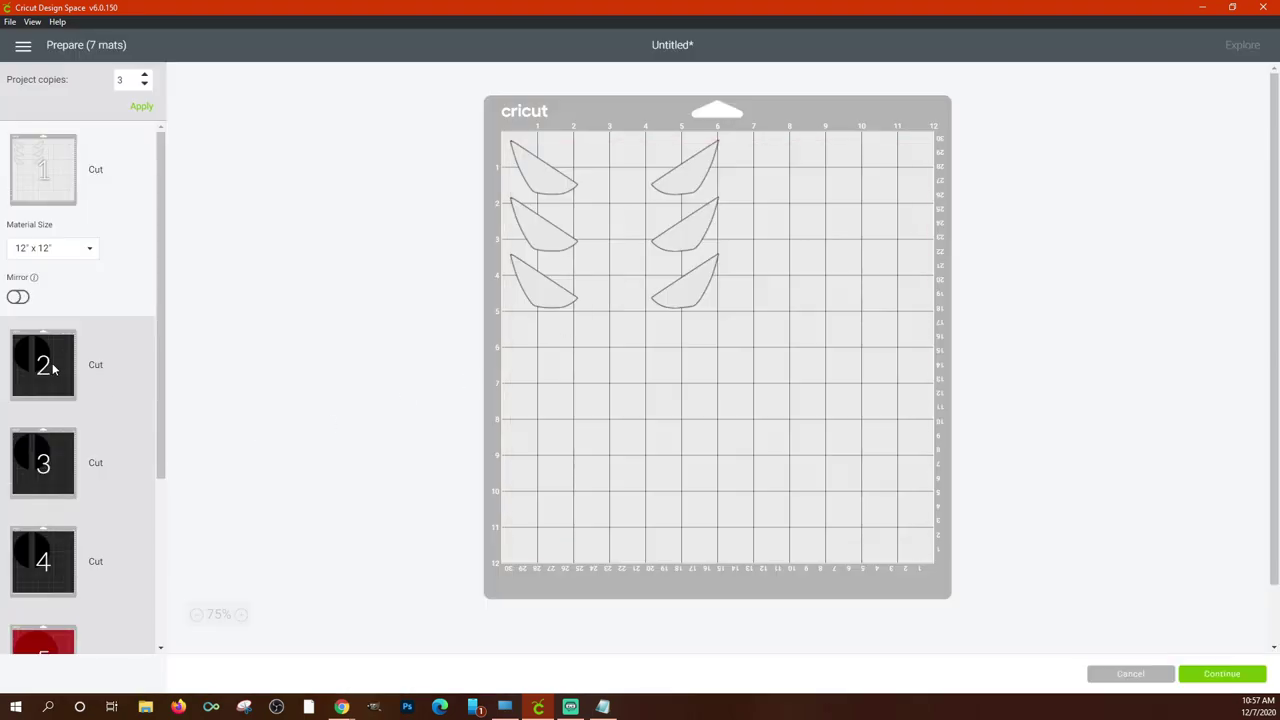
scroll(54, 470, down, 5)
scroll(45, 295, up, 5)
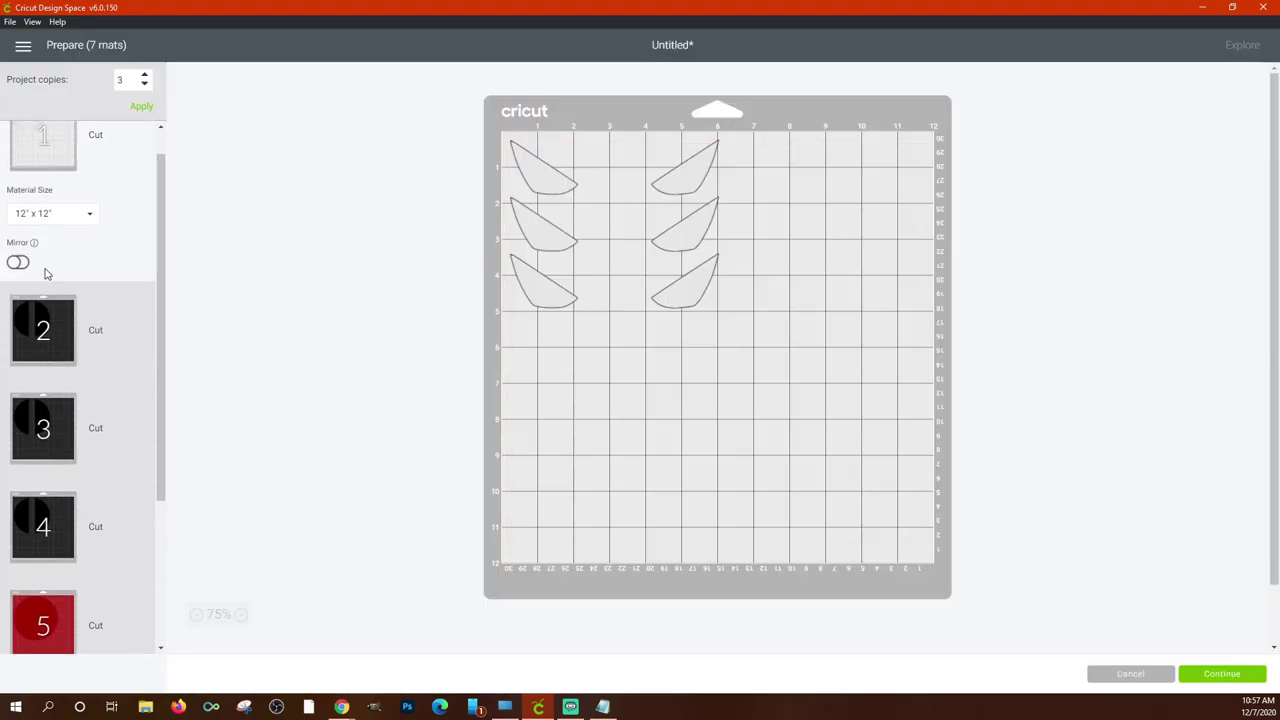
scroll(84, 531, down, 5)
scroll(42, 310, up, 5)
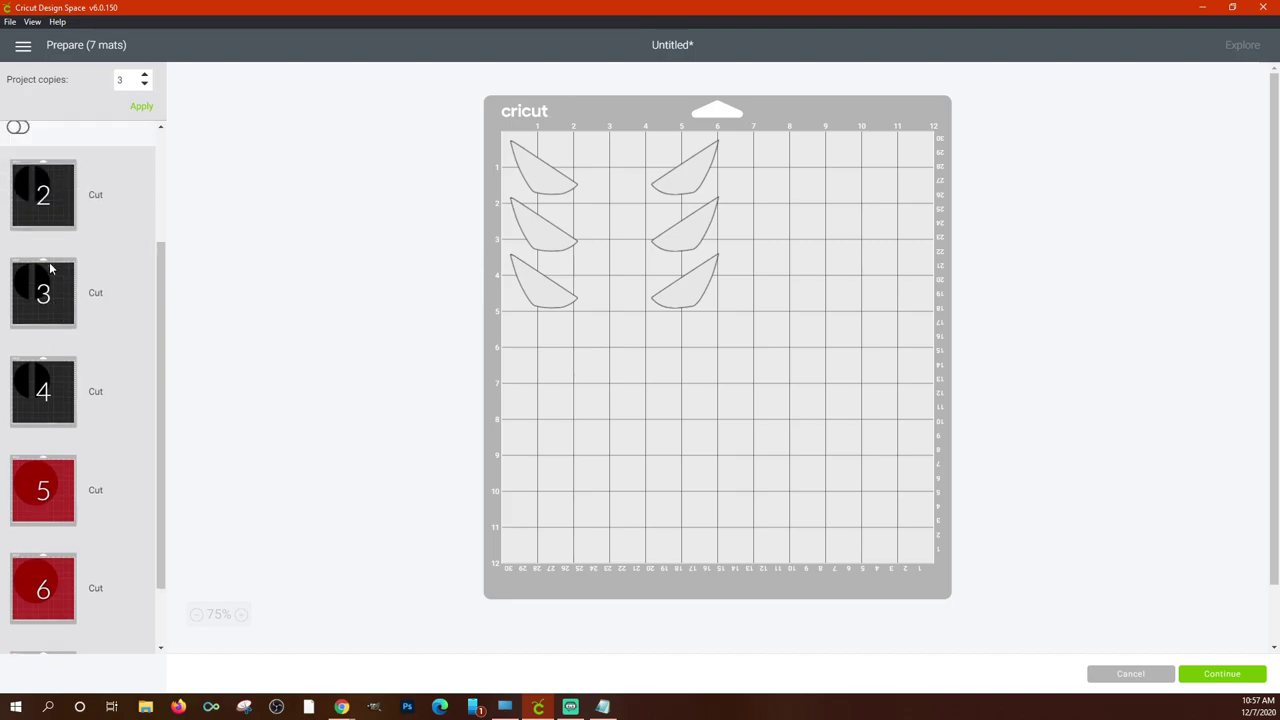
click(144, 87)
click(141, 106)
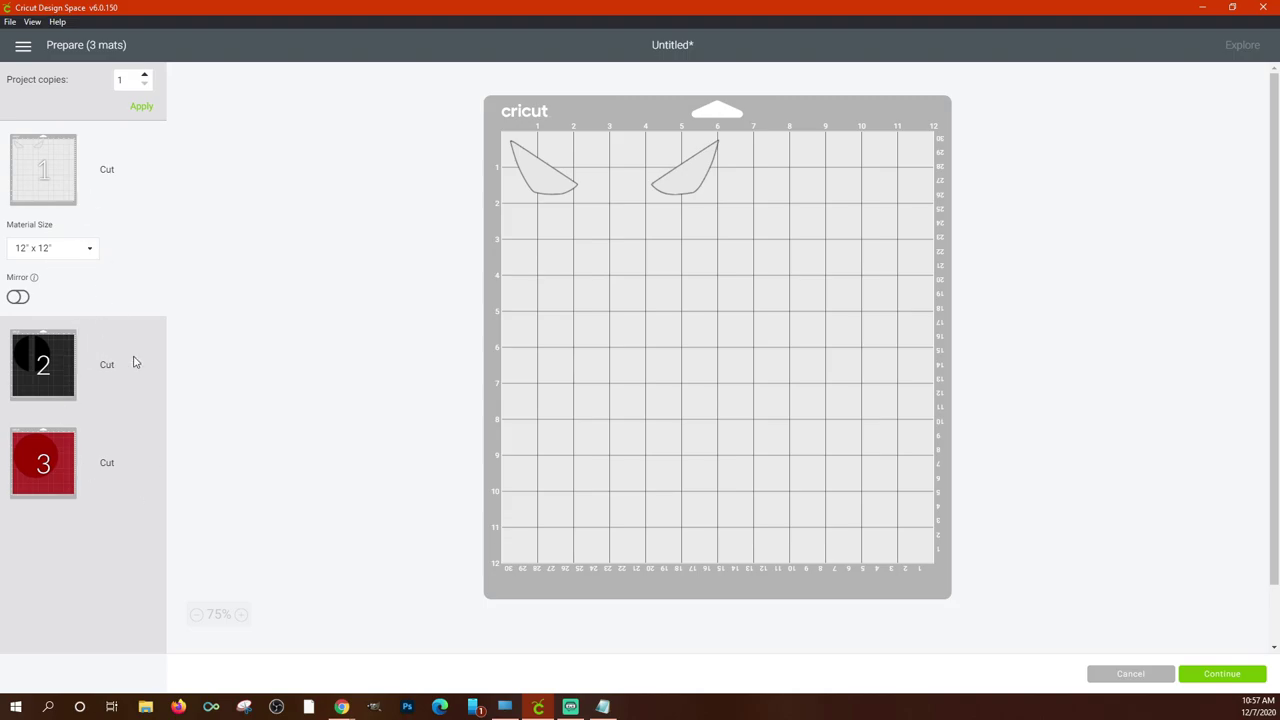
Try several positions for the eye shapes on mat 1 and return them to the grid's upper-left corner.
drag(573, 183, 597, 251)
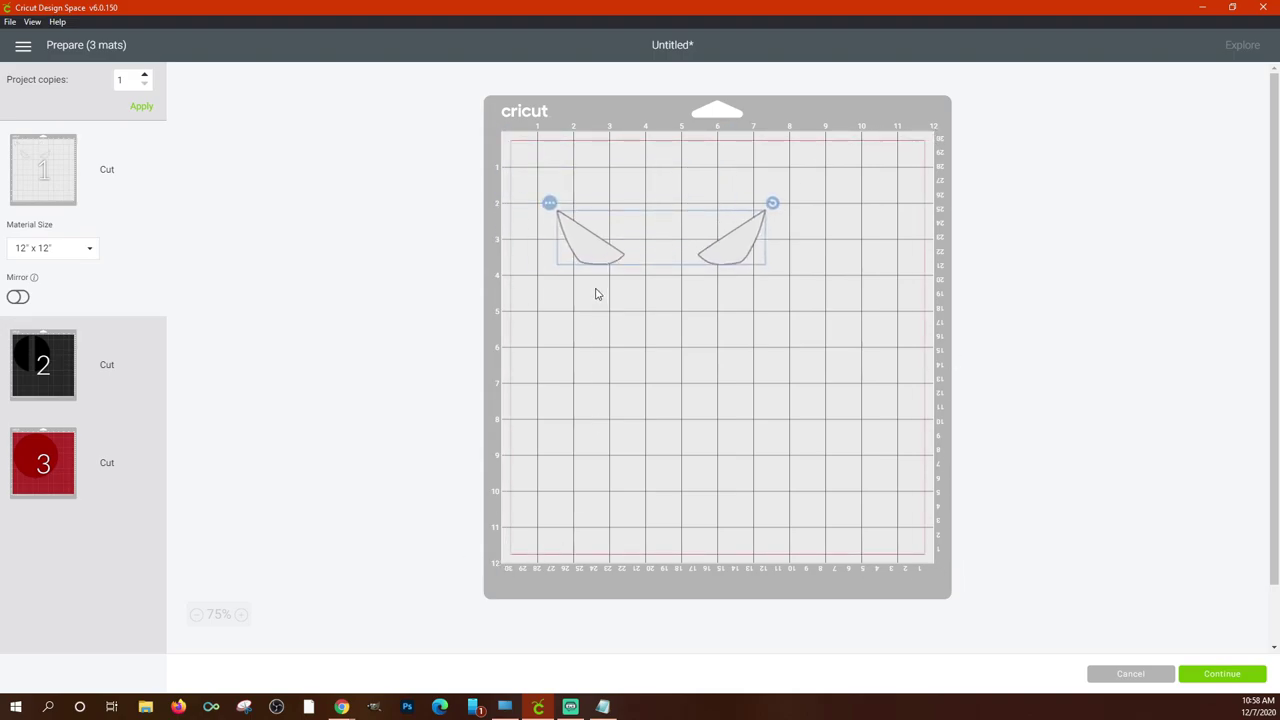
drag(591, 247, 523, 203)
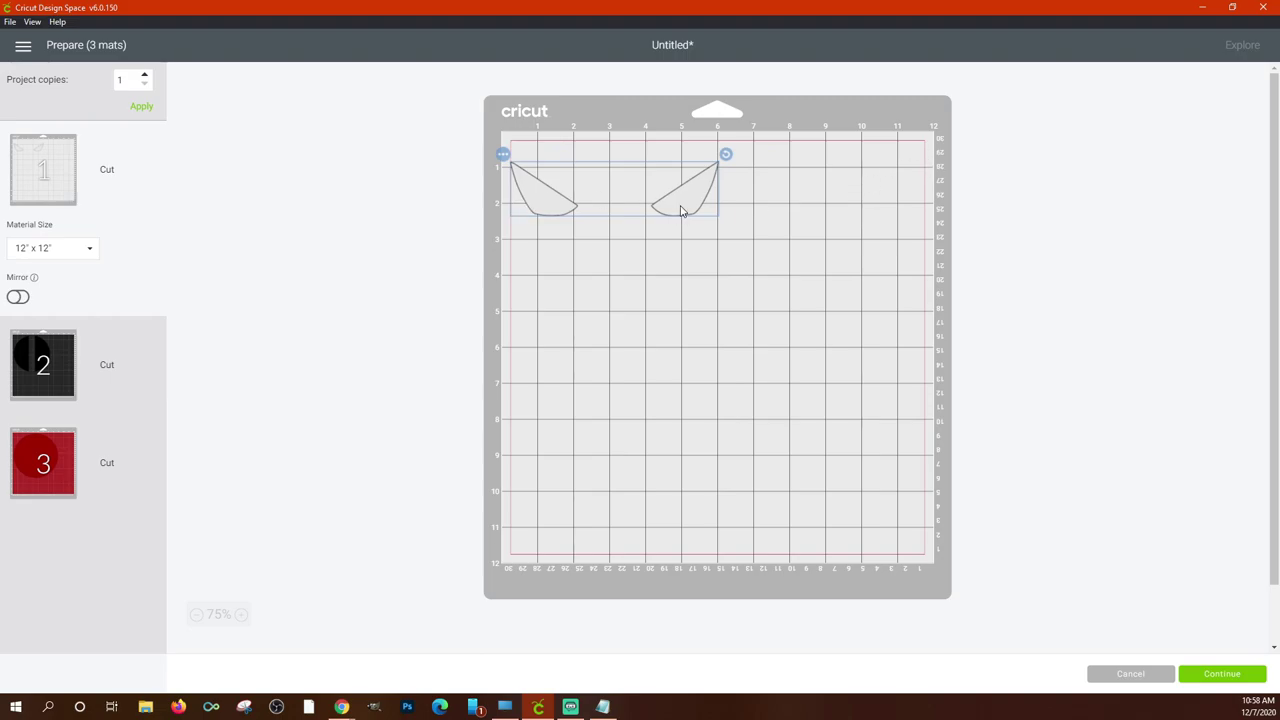
drag(676, 208, 720, 227)
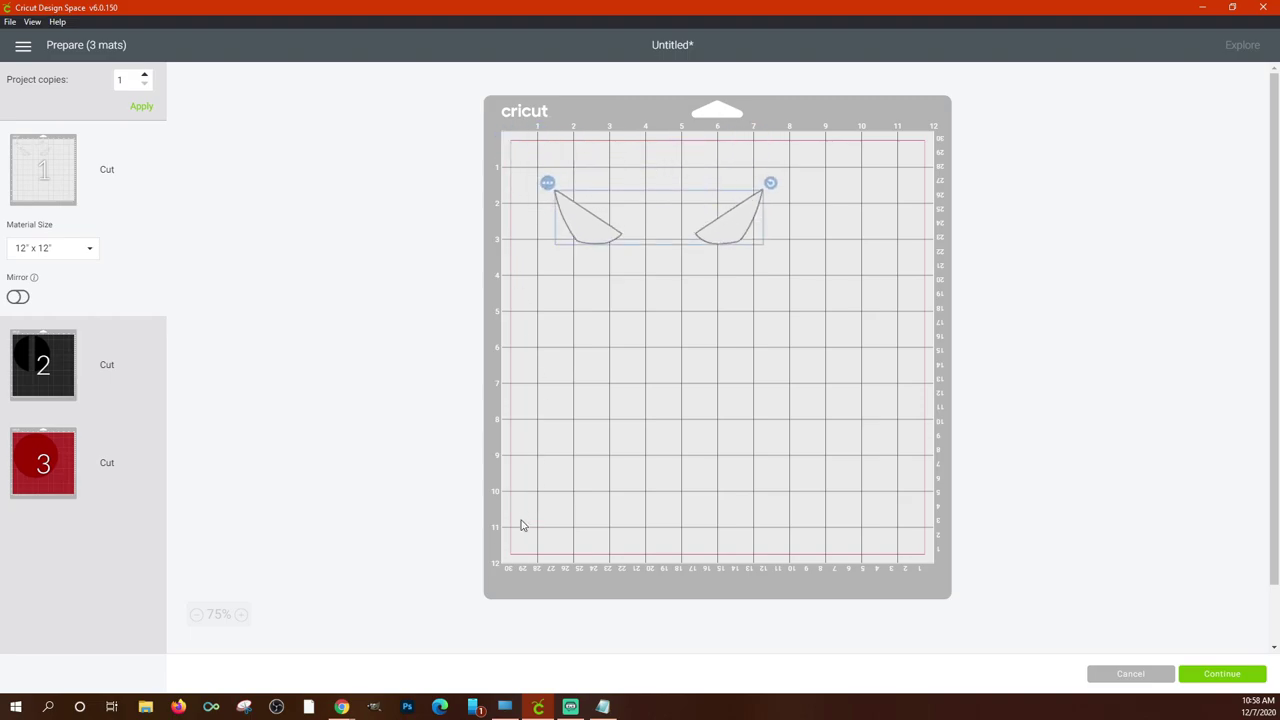
drag(727, 222, 478, 157)
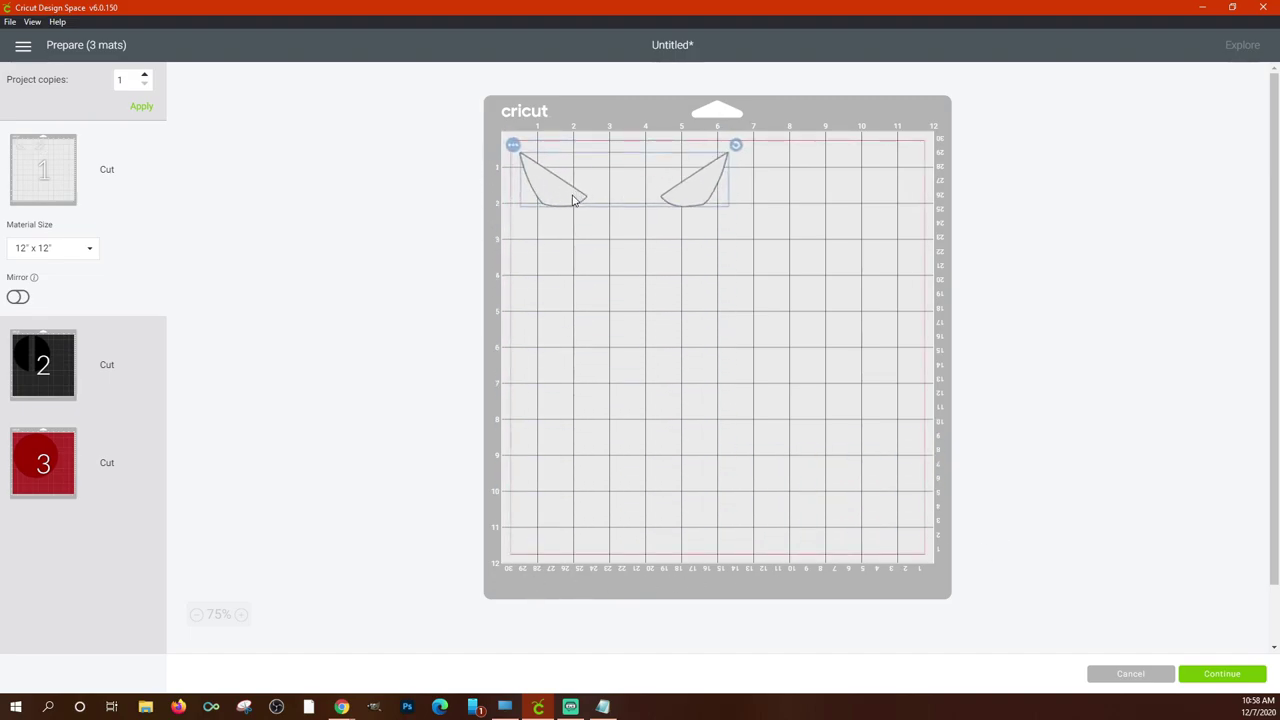
drag(573, 200, 534, 163)
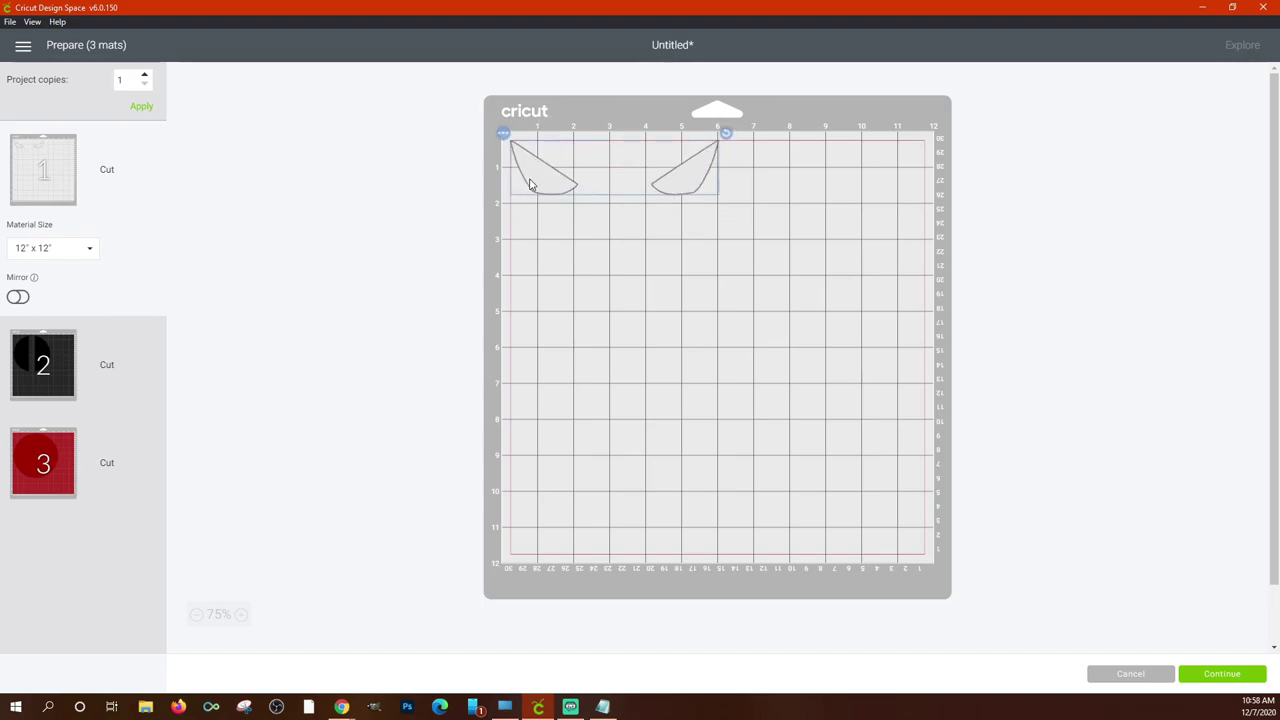
Try offsetting the eye shapes about 1 inch from mat 1's upper-left edges and move them back into the corner.
drag(541, 184, 571, 214)
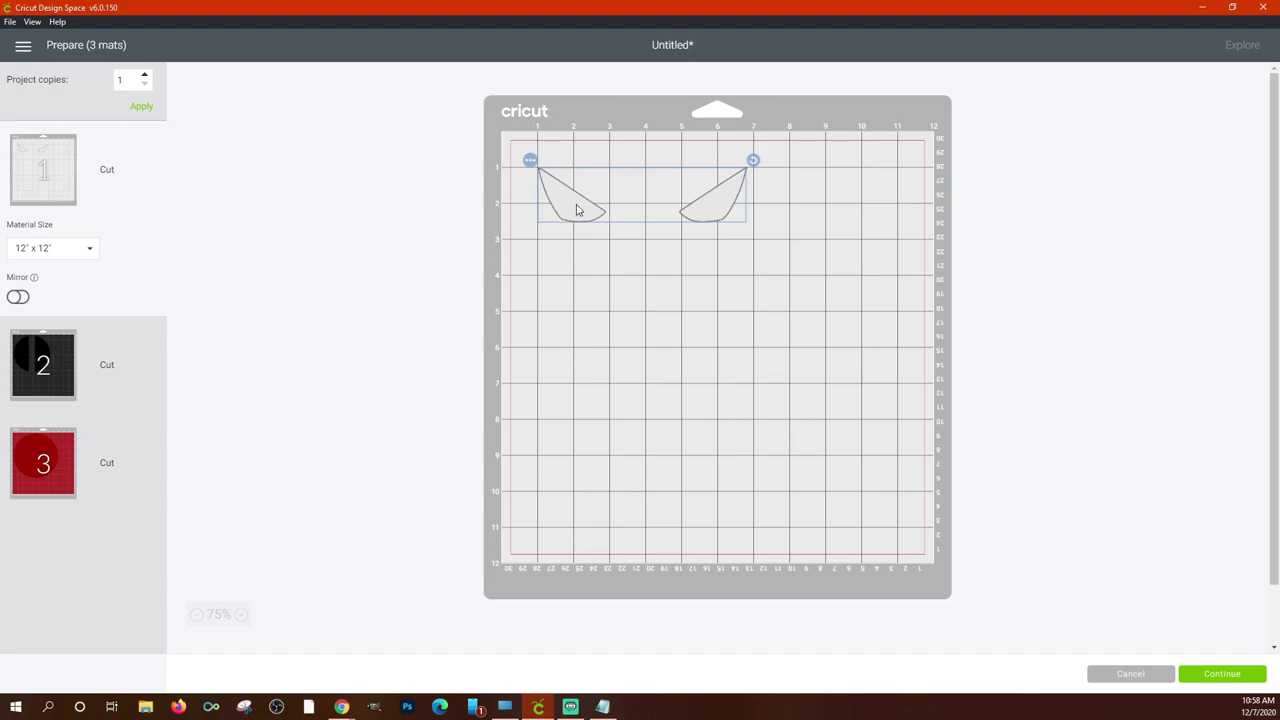
key(Left)
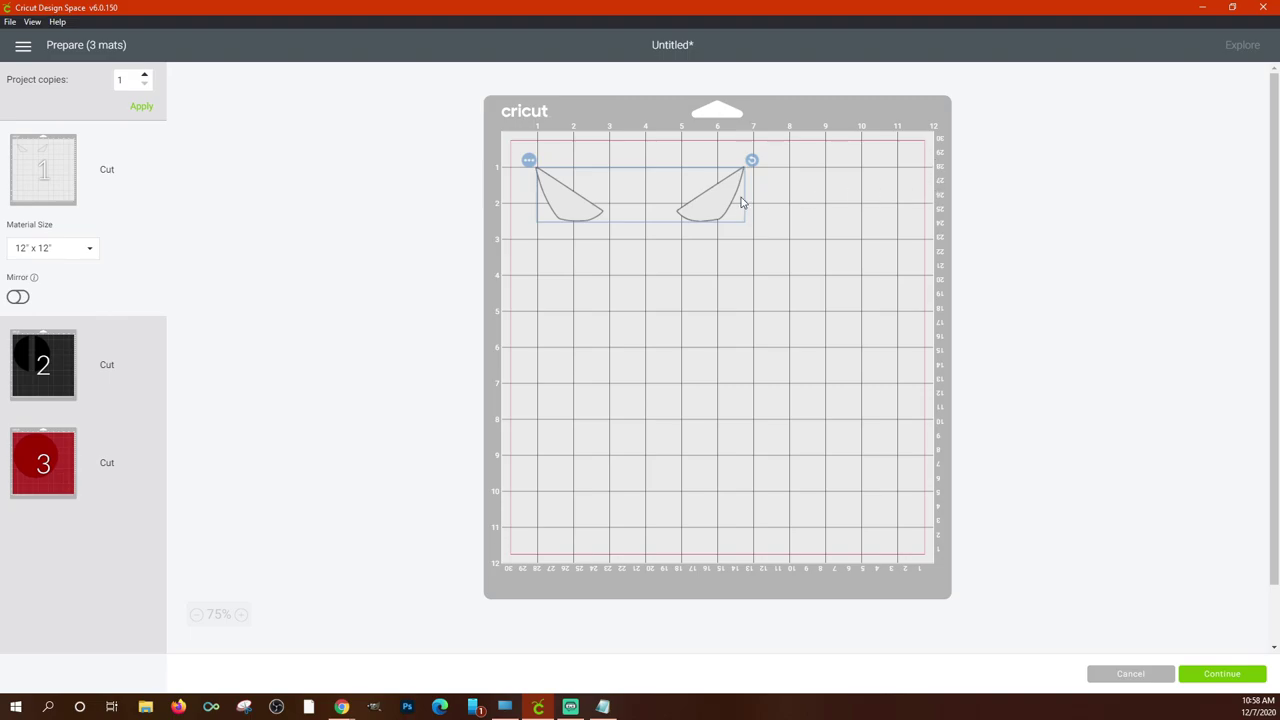
drag(717, 206, 688, 177)
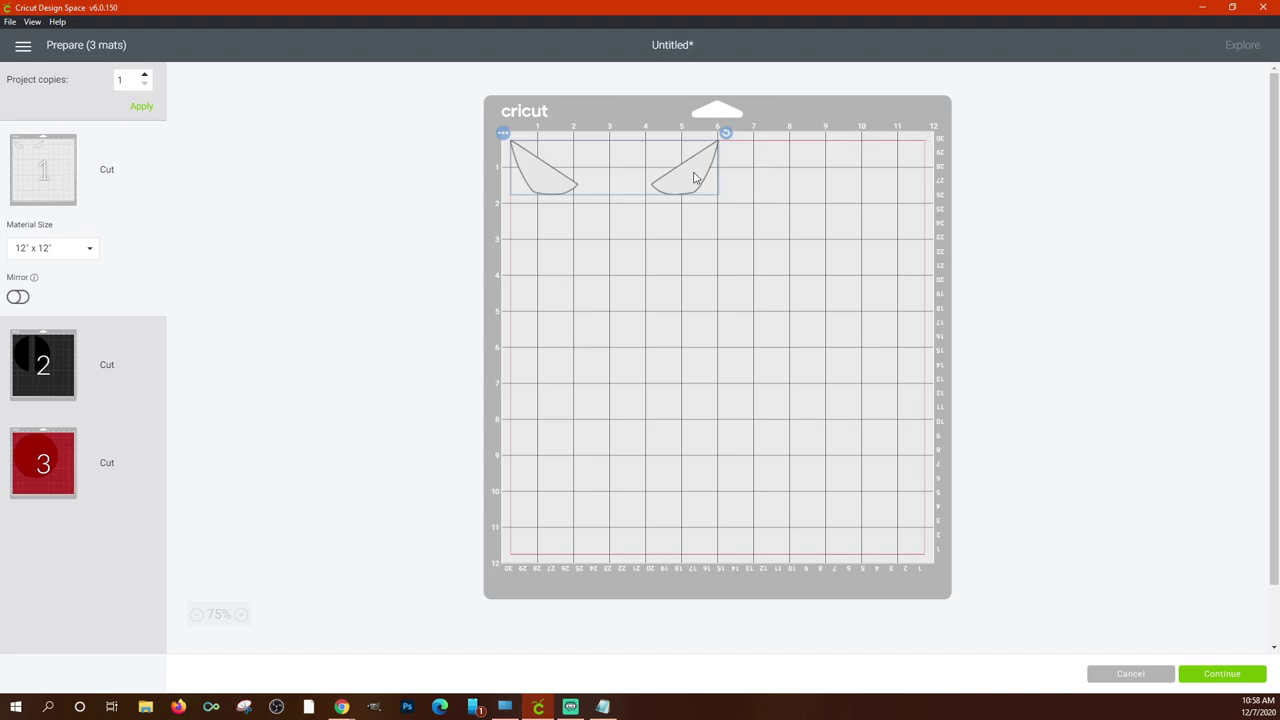
Lower the eye shapes on mat 1, check their Move object and Hide selected options, and return them to the upper edge.
drag(694, 178, 510, 190)
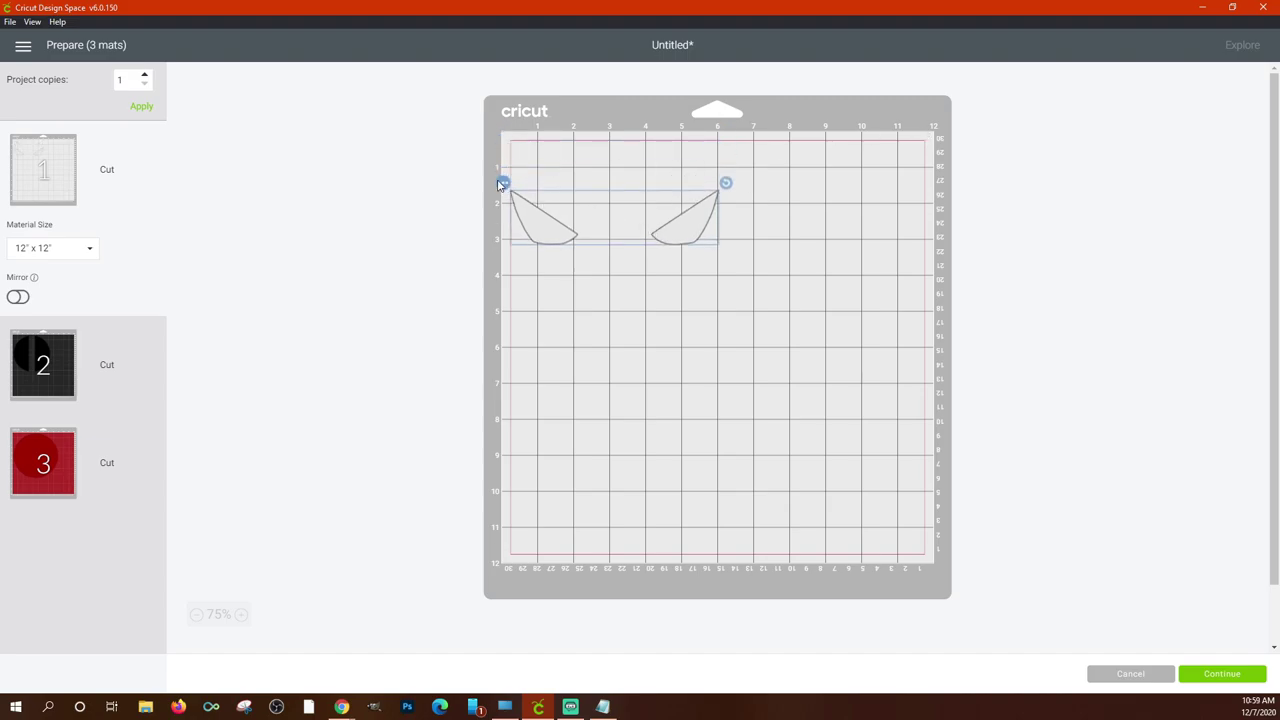
click(504, 185)
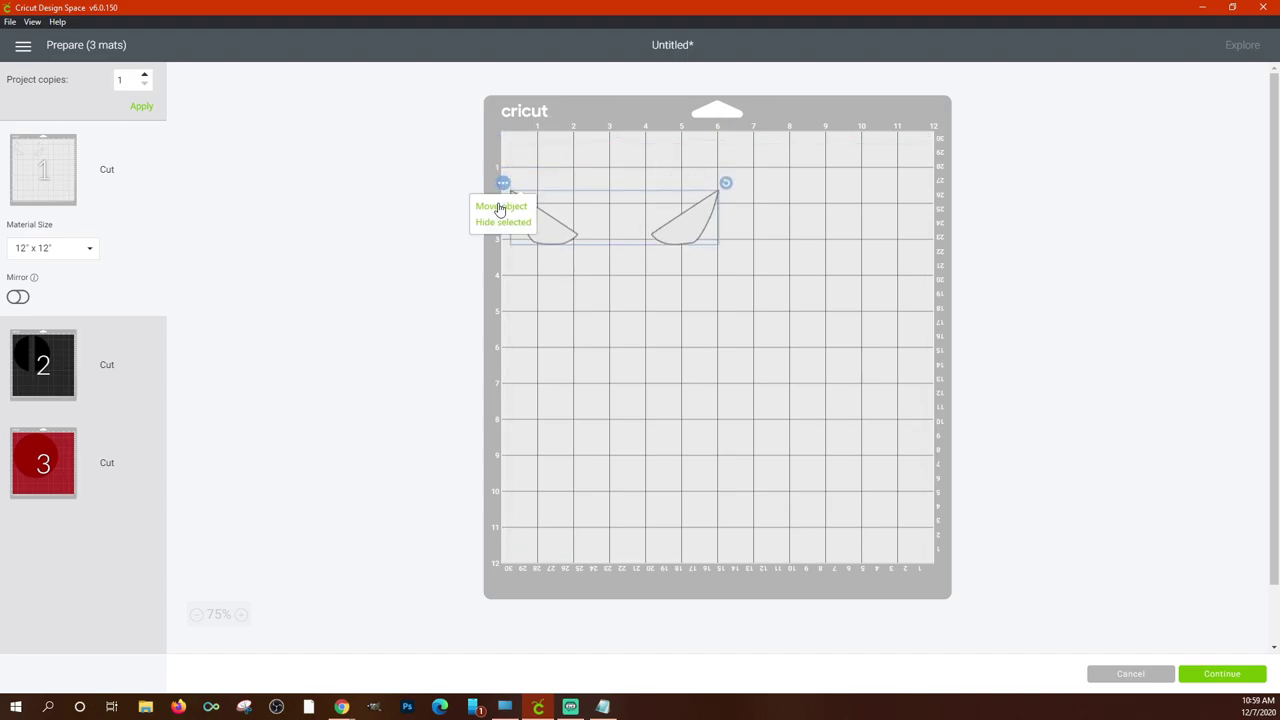
click(780, 293)
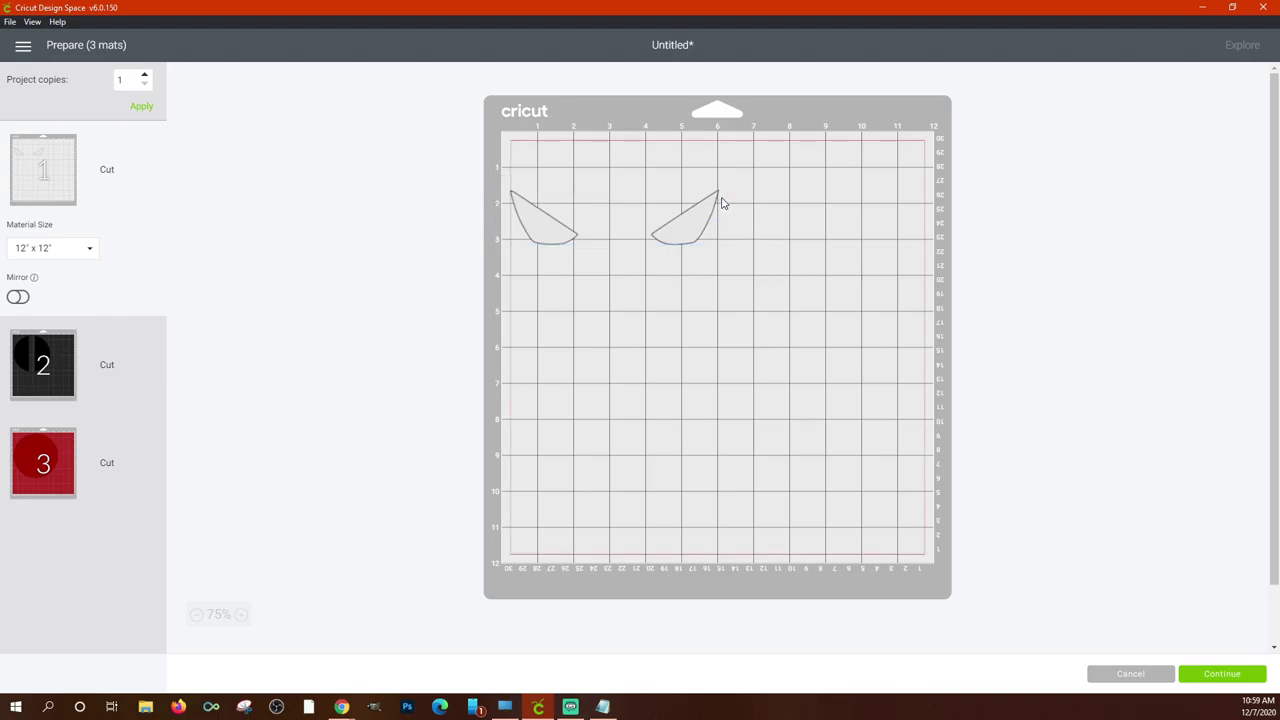
click(689, 219)
drag(695, 228, 689, 177)
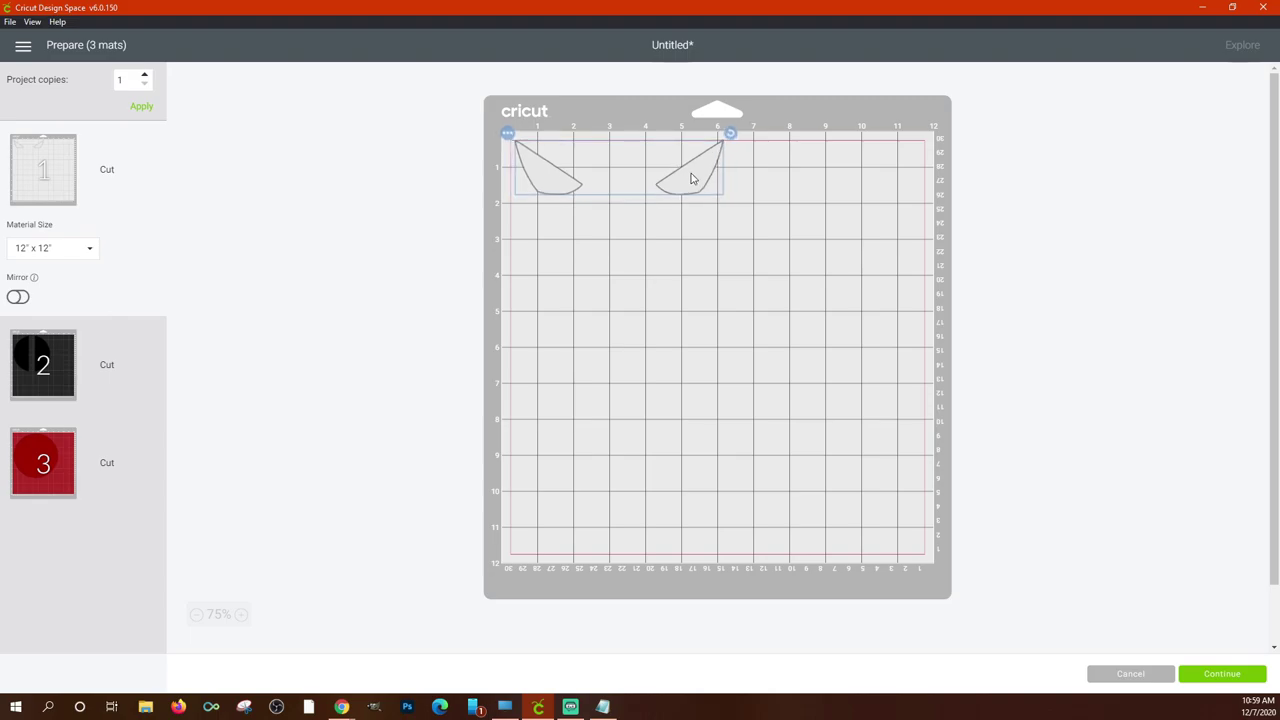
Try 2 project copies with the eye pairs rearranged on mat 1, and return to 1 copy.
click(145, 106)
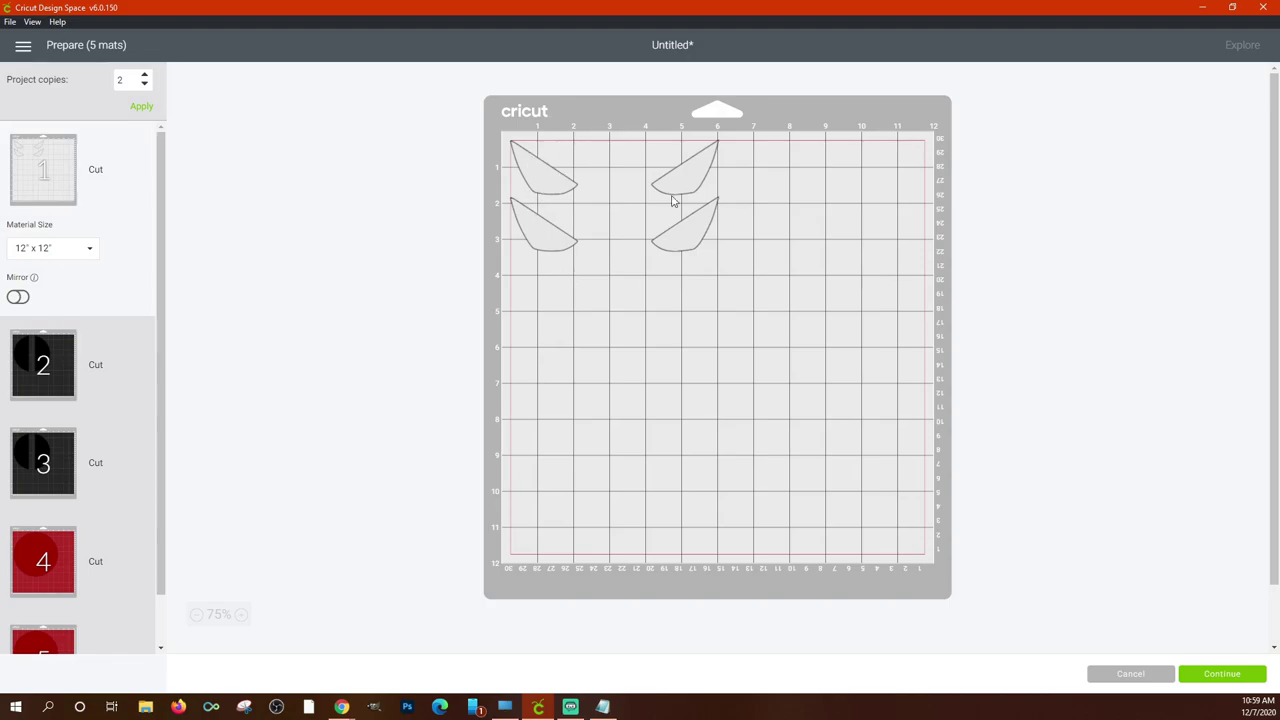
drag(680, 232, 924, 175)
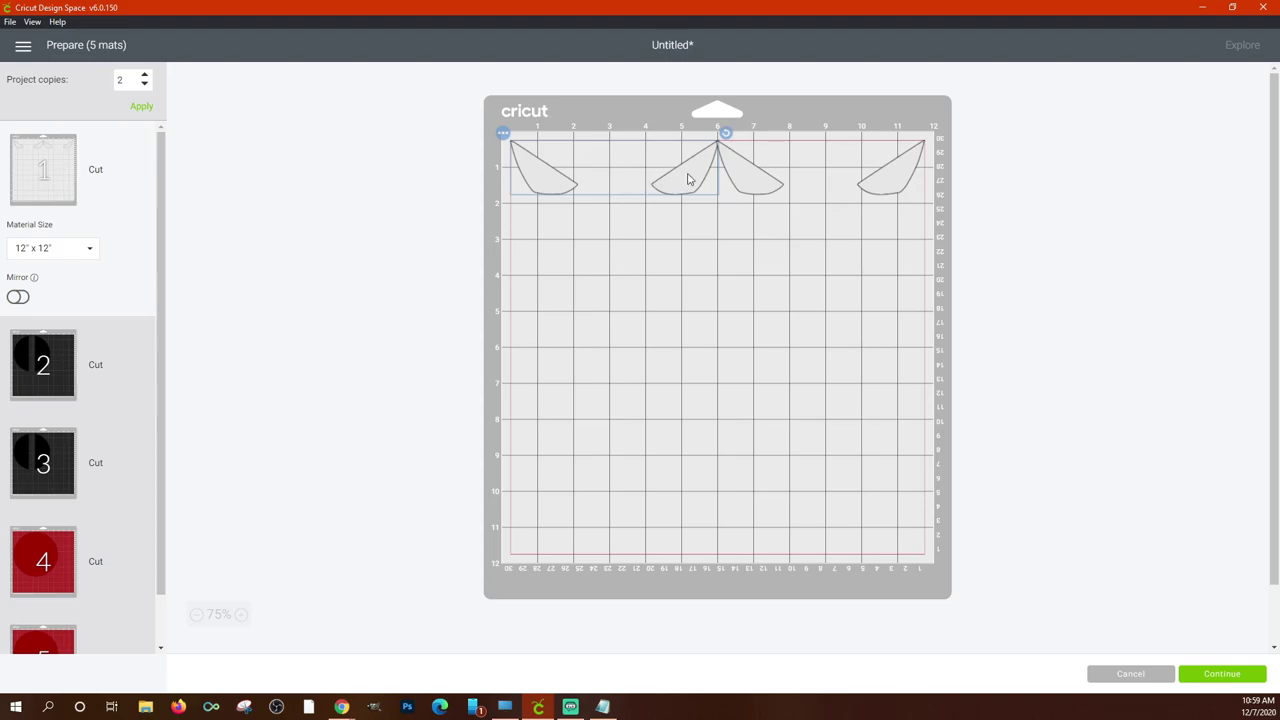
drag(766, 186, 601, 188)
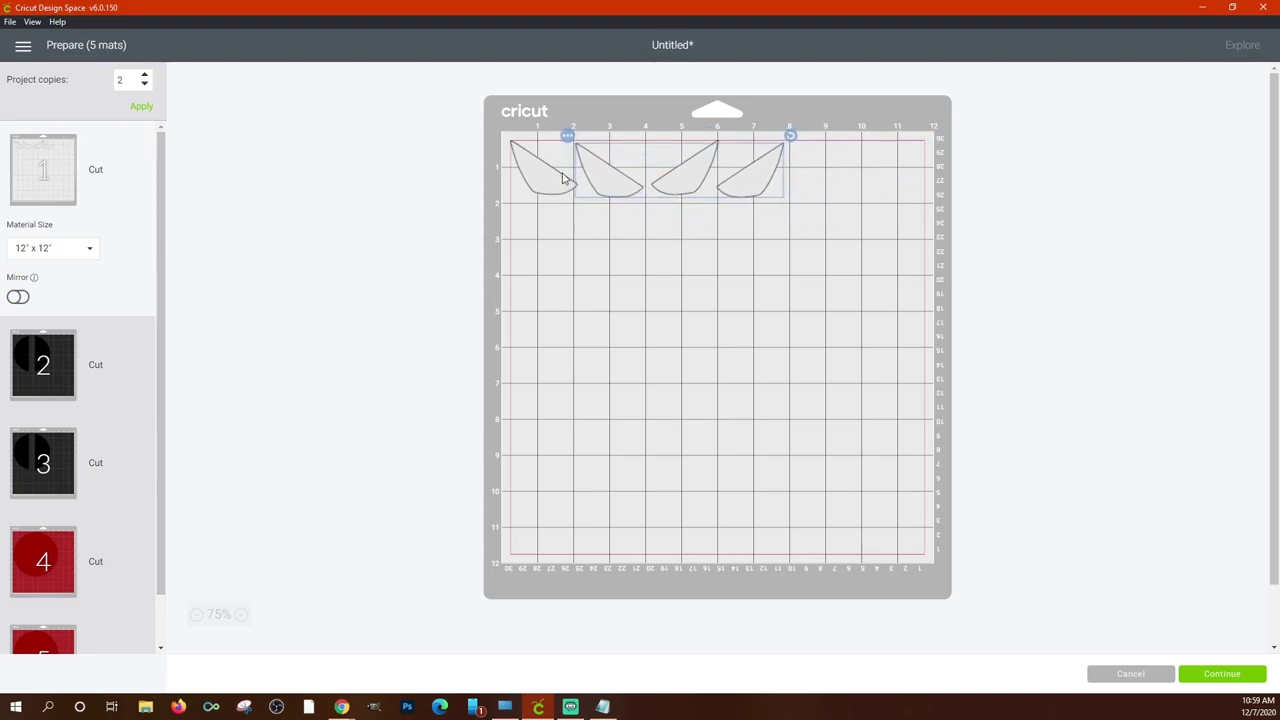
click(755, 270)
drag(623, 183, 558, 276)
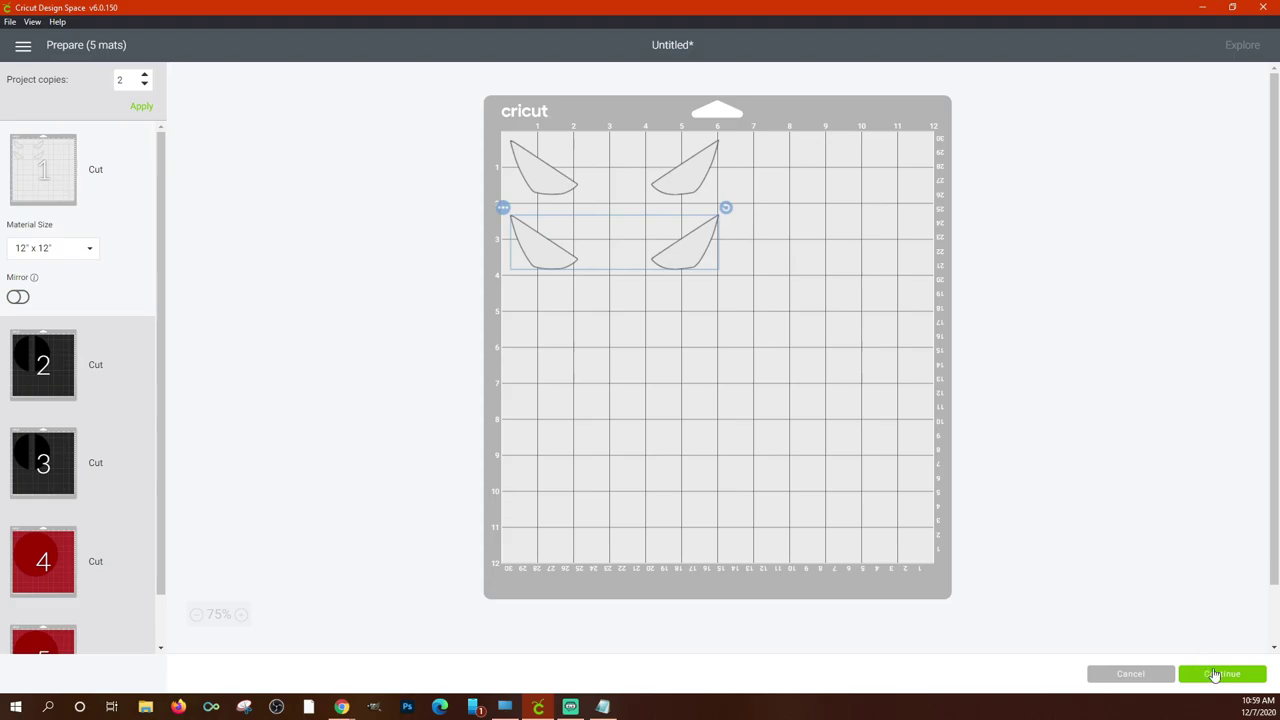
click(140, 107)
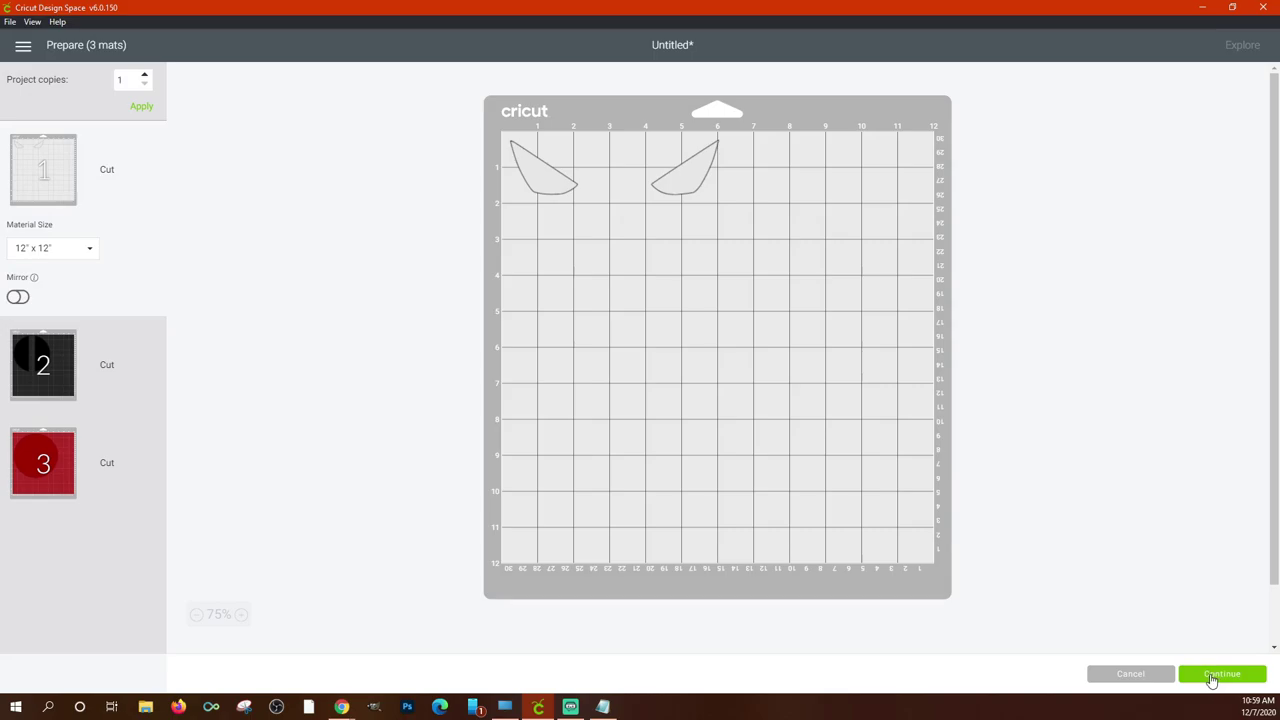
Continue from mat preparation to setting the base material.
click(1212, 676)
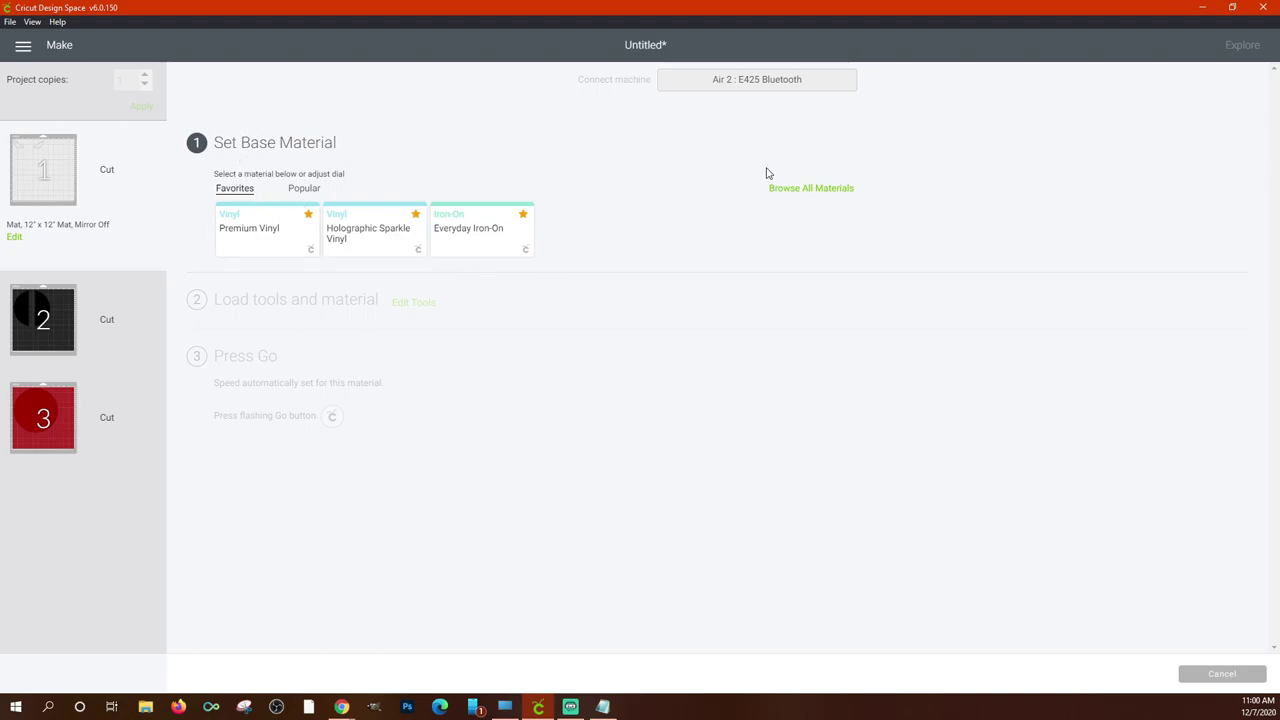
Compare the full, Favorites and Compatible material lists and close the materials browser.
click(796, 196)
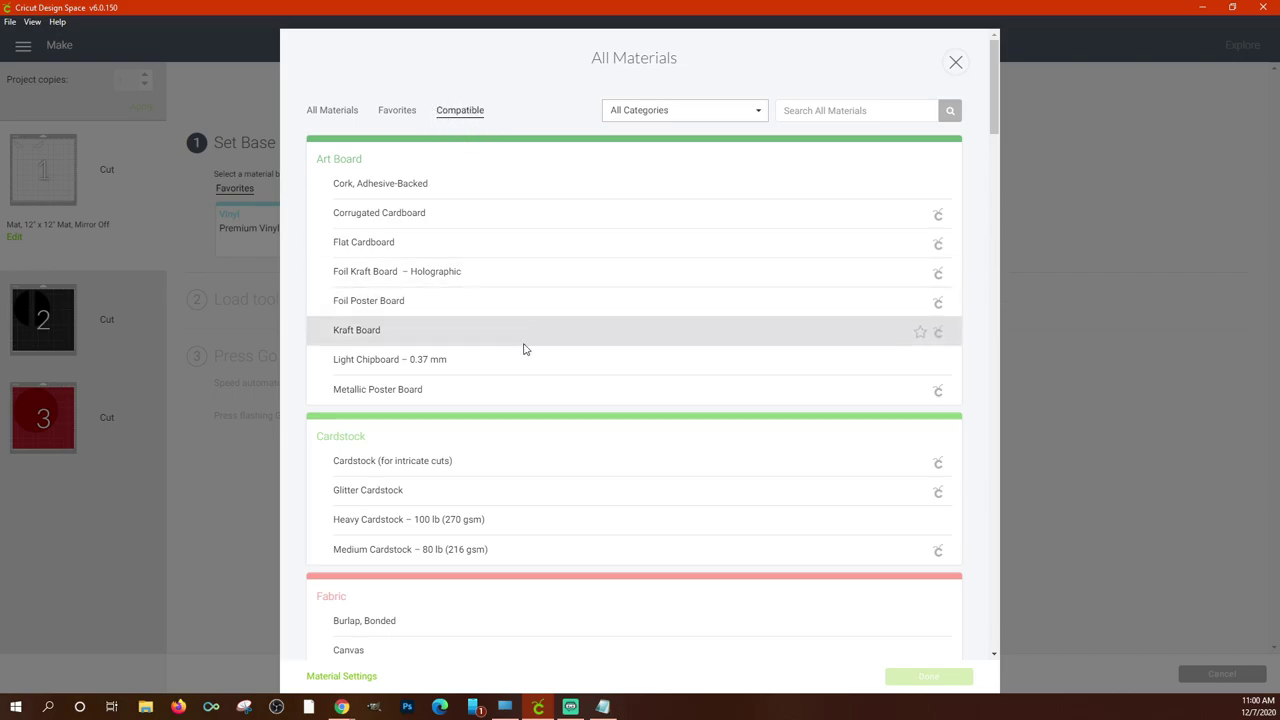
scroll(520, 531, down, 1)
scroll(523, 366, up, 1)
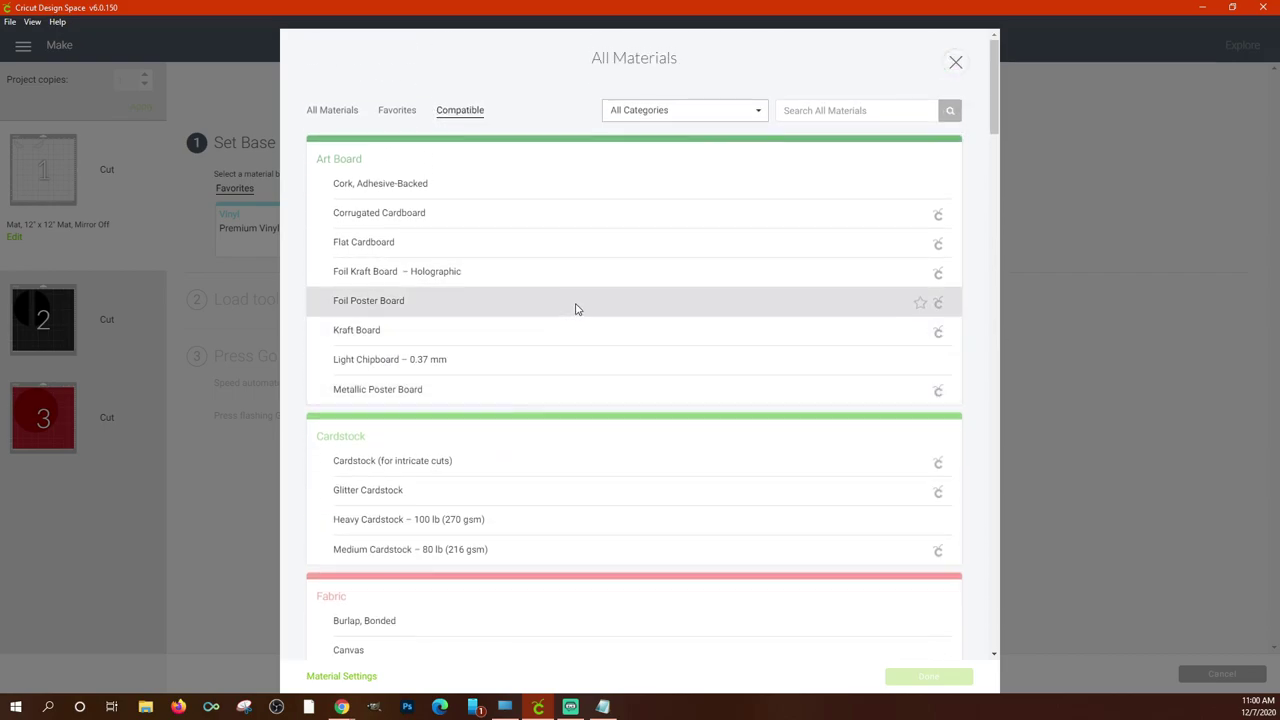
click(318, 114)
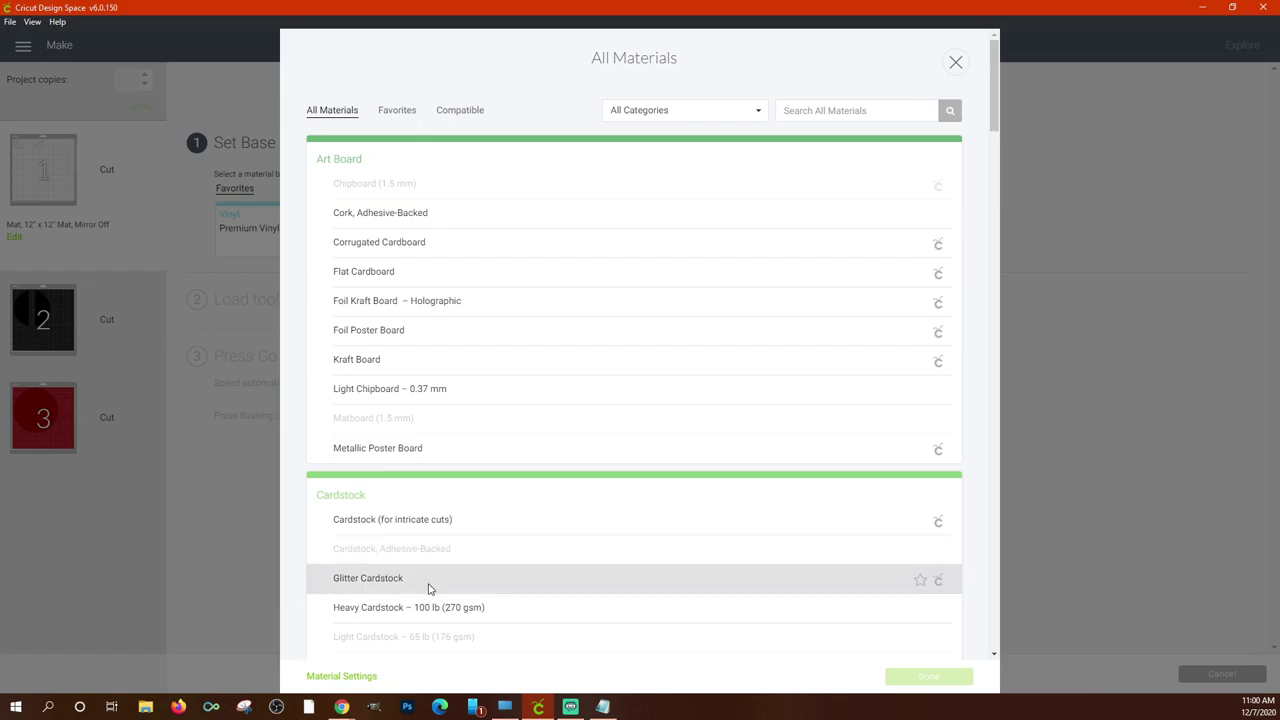
click(397, 116)
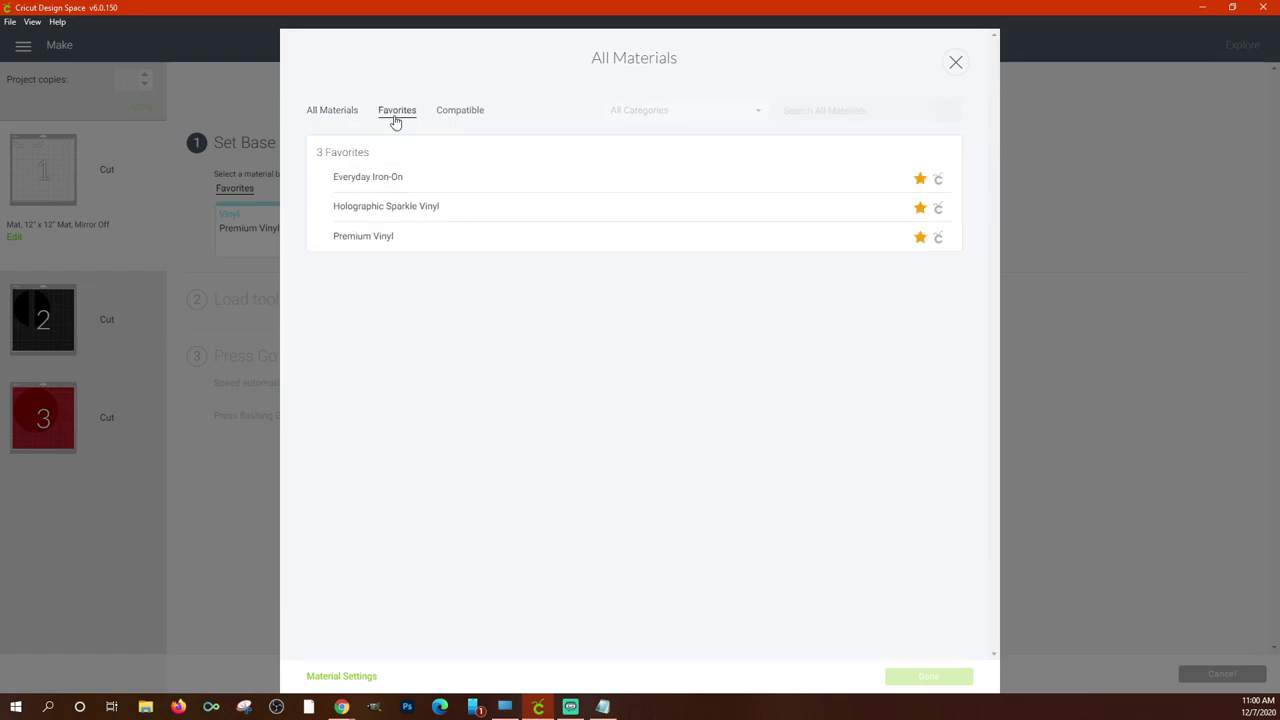
click(461, 111)
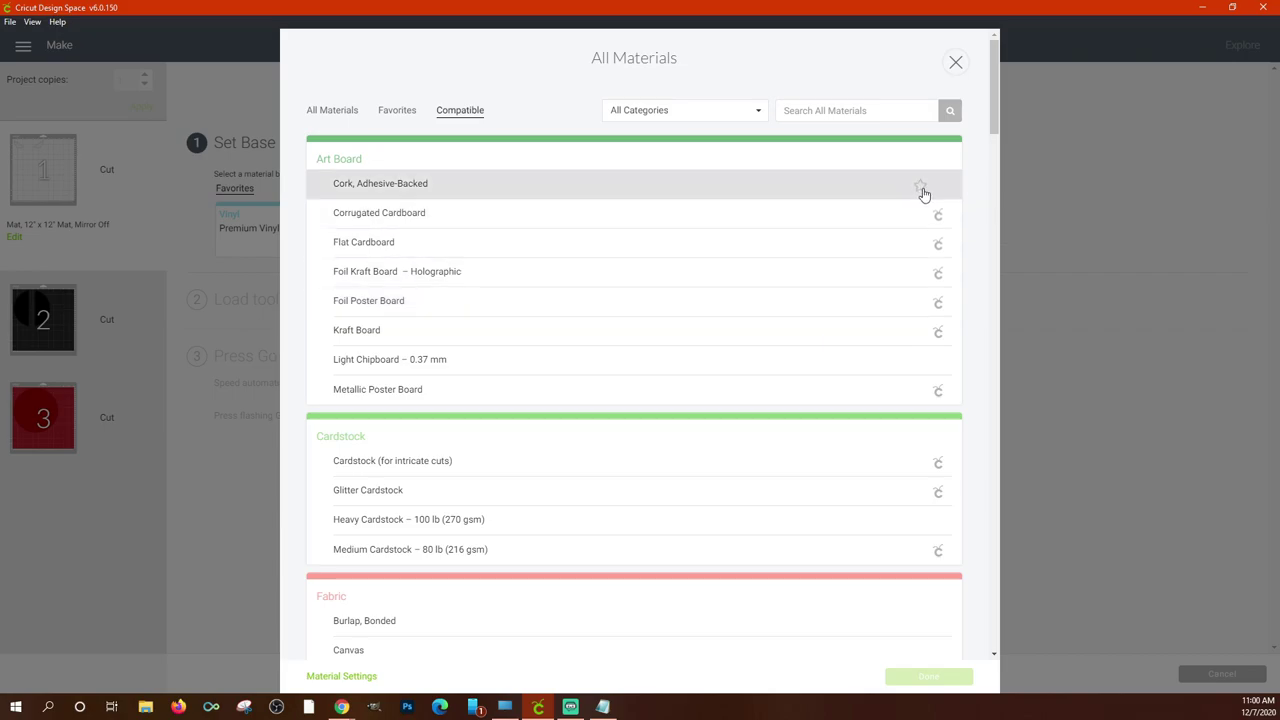
click(955, 62)
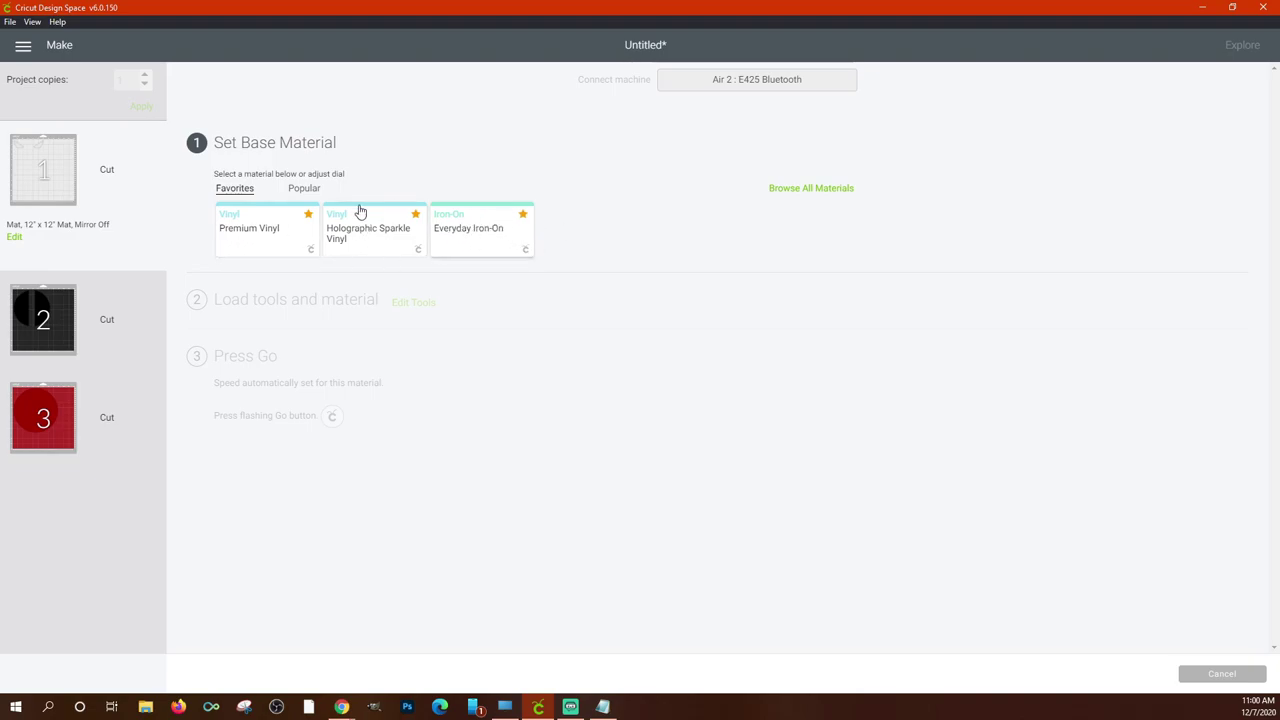
Reopen the full materials browser and examine the compatible materials down to the Iron-On types.
click(826, 194)
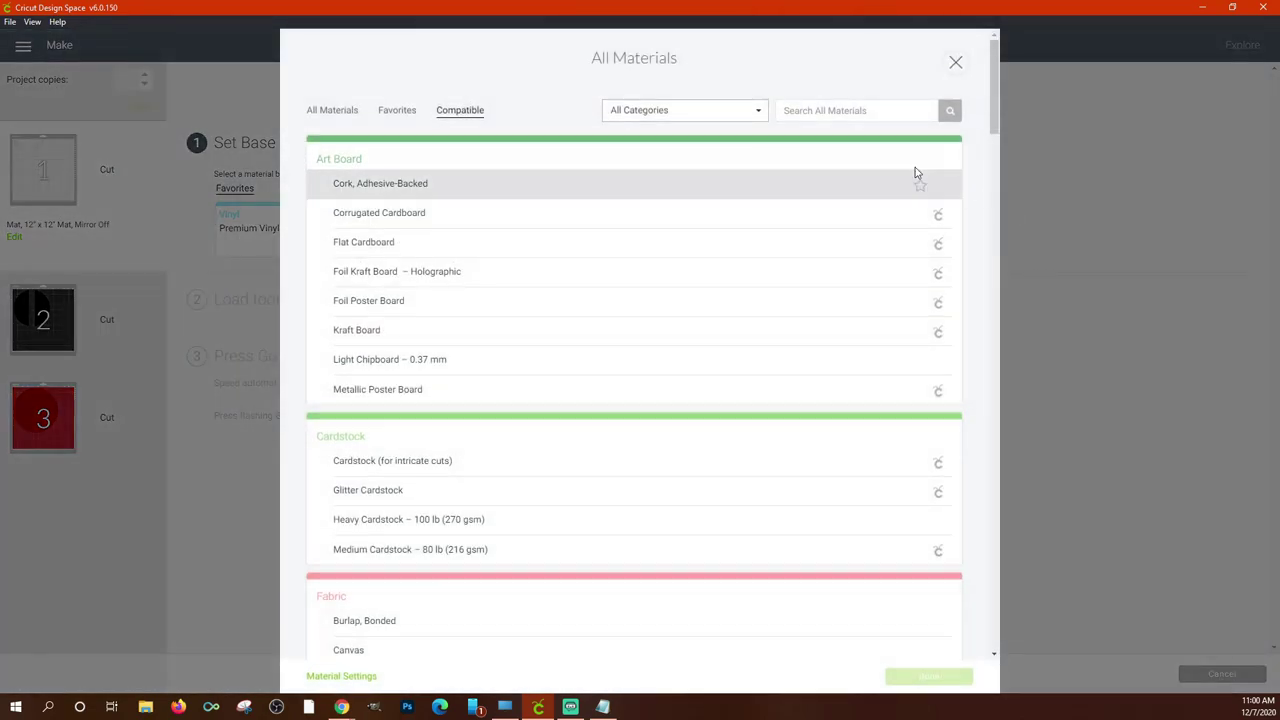
click(832, 111)
scroll(810, 310, down, 4)
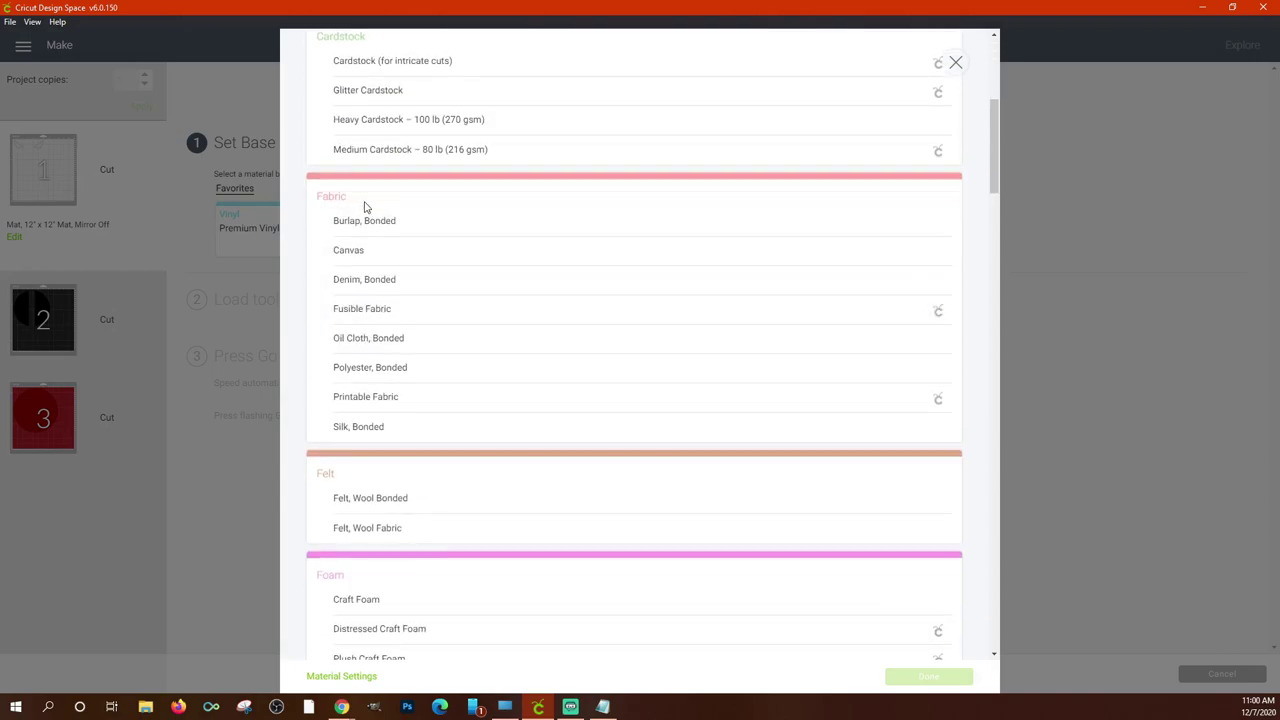
scroll(322, 196, down, 5)
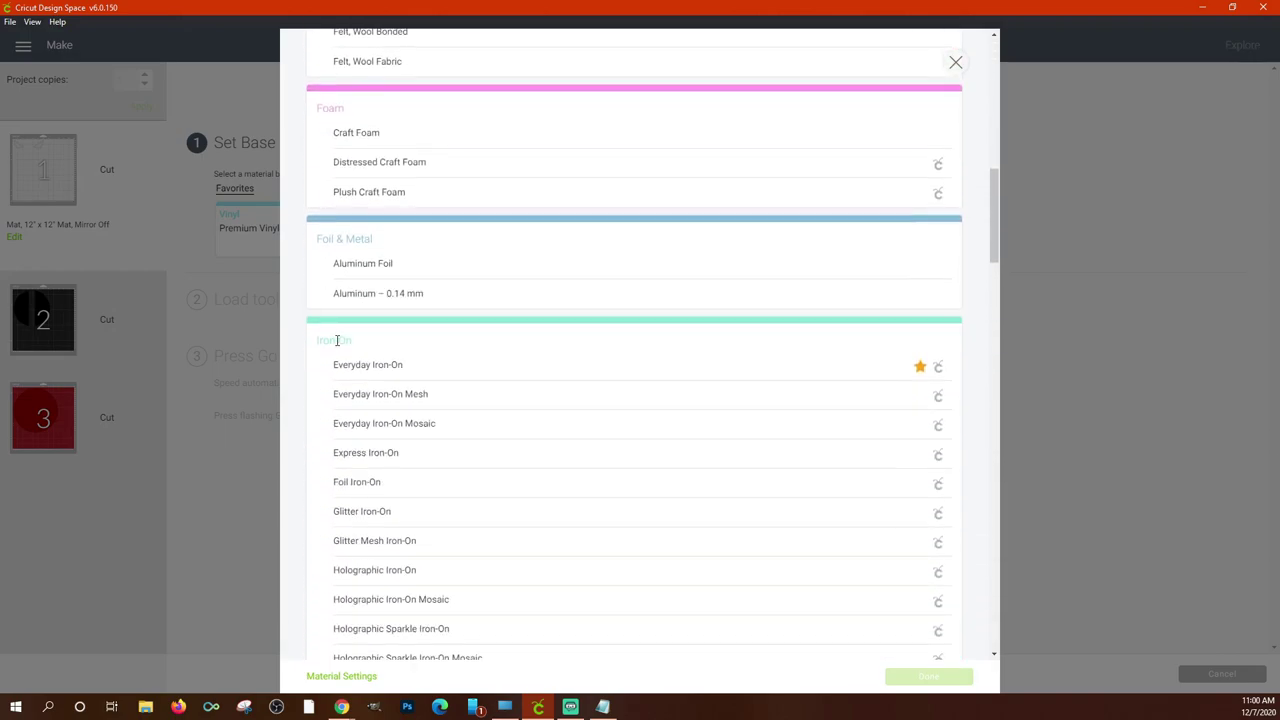
scroll(337, 345, down, 3)
scroll(343, 429, up, 1)
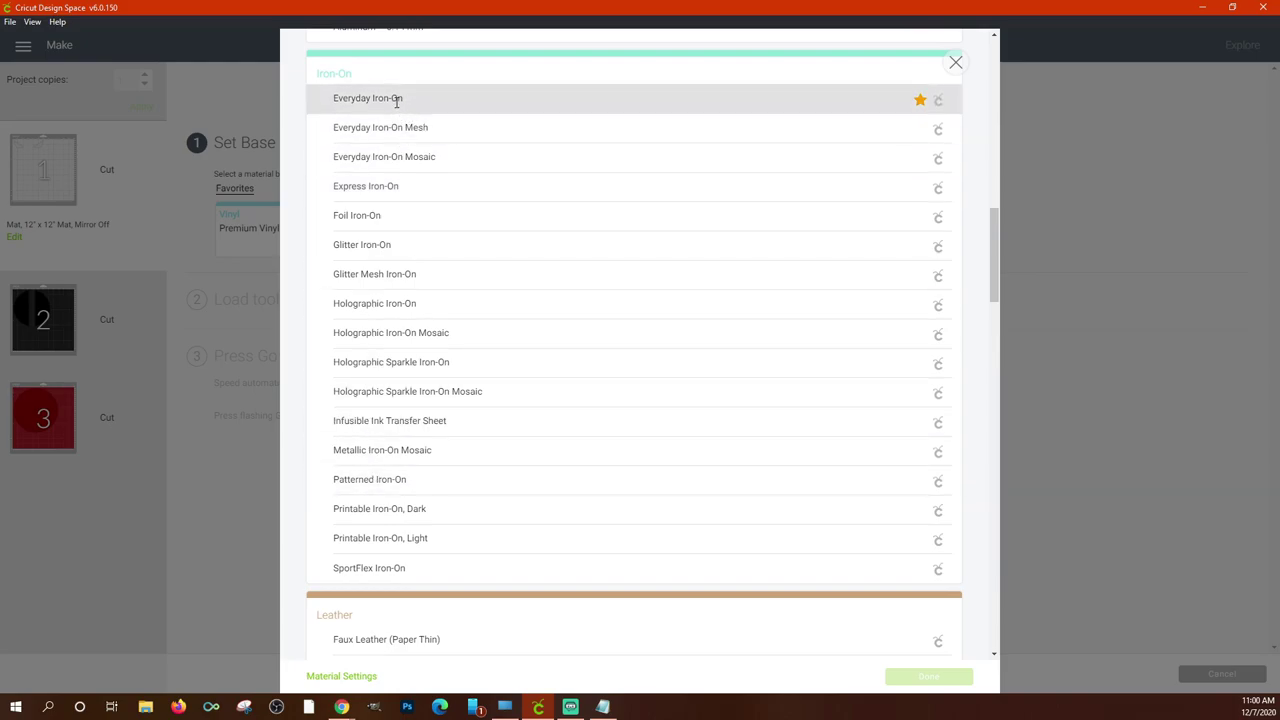
scroll(397, 100, up, 1)
scroll(395, 188, down, 1)
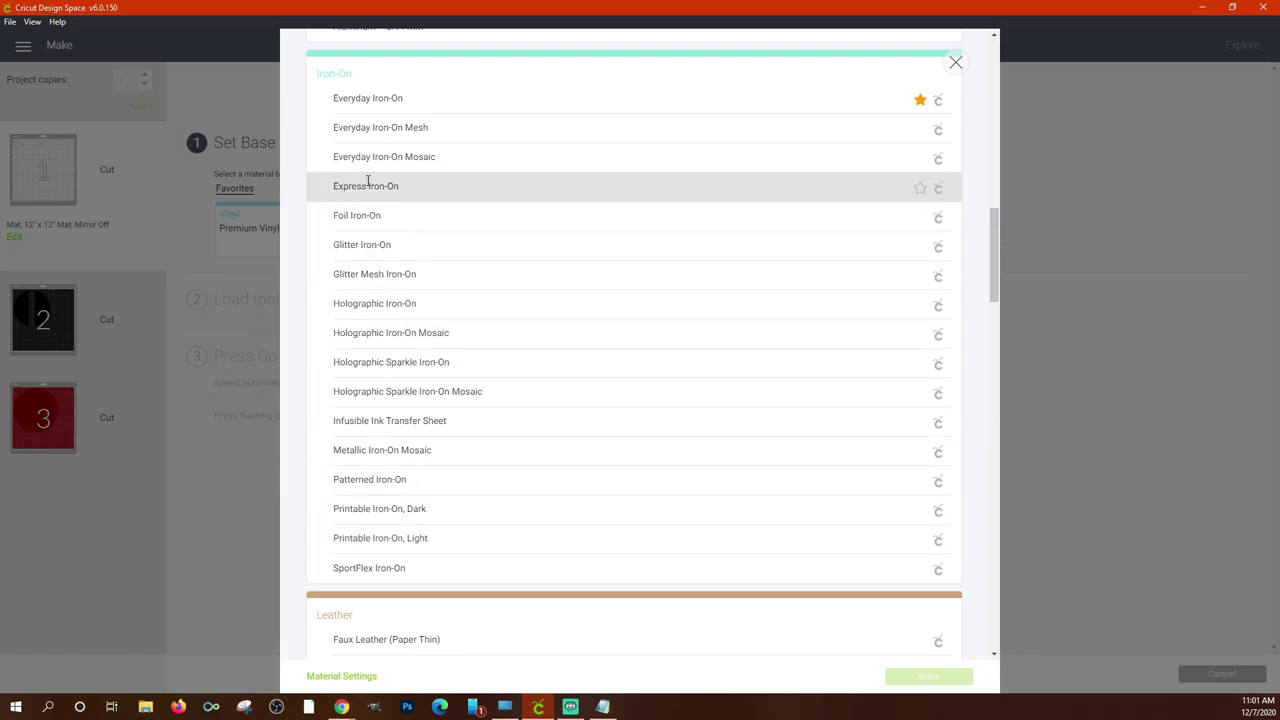
Examine the compatible Vinyl types, including the Premium Vinyl variants, and close the materials browser.
scroll(395, 357, down, 15)
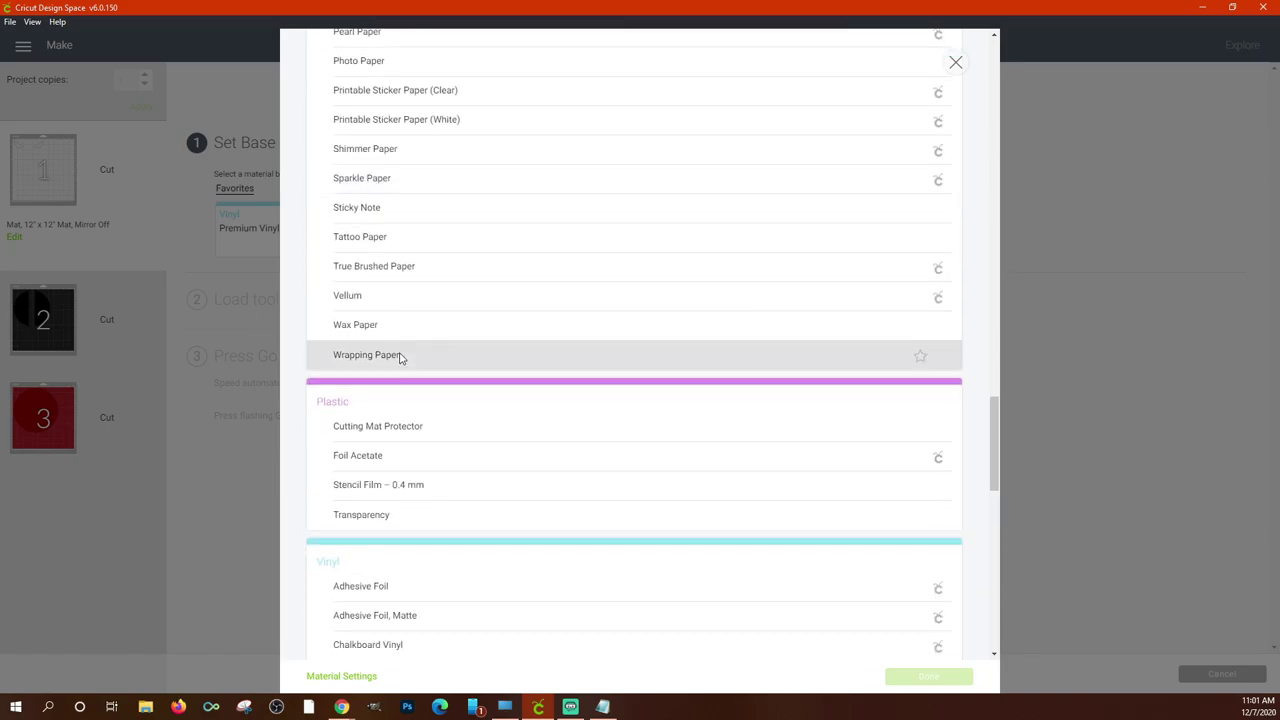
scroll(399, 357, down, 8)
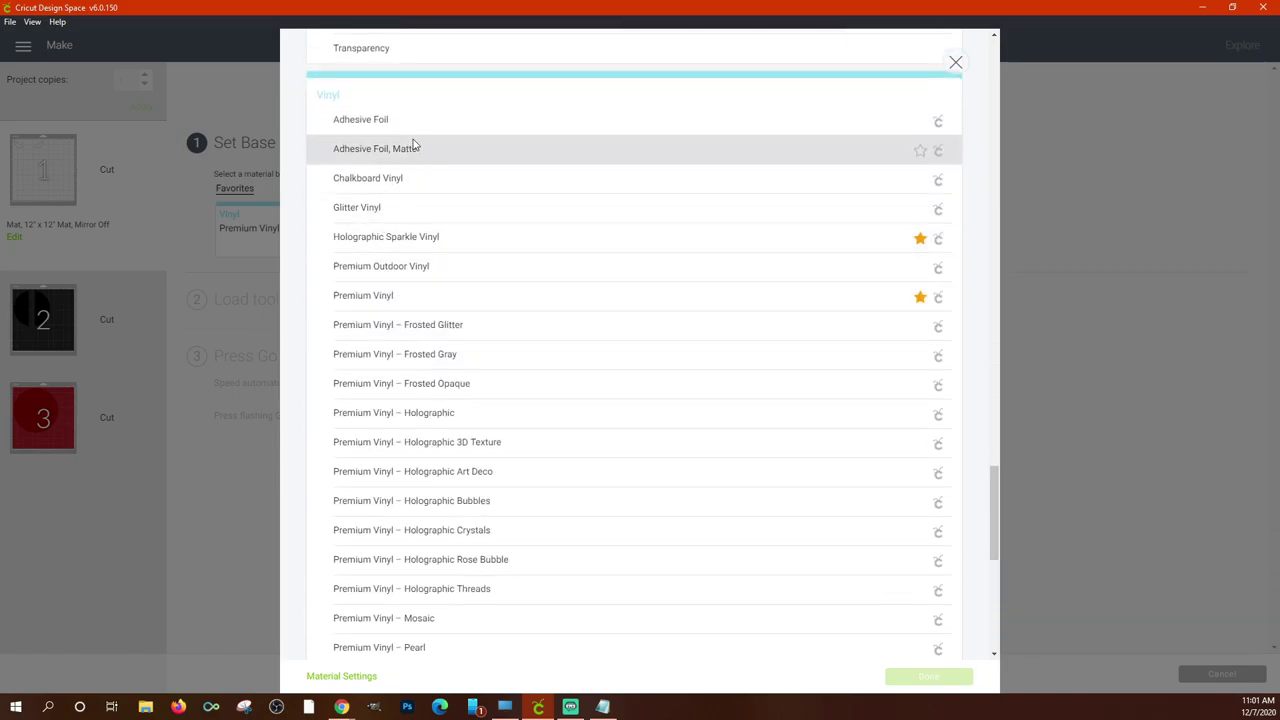
scroll(460, 328, down, 2)
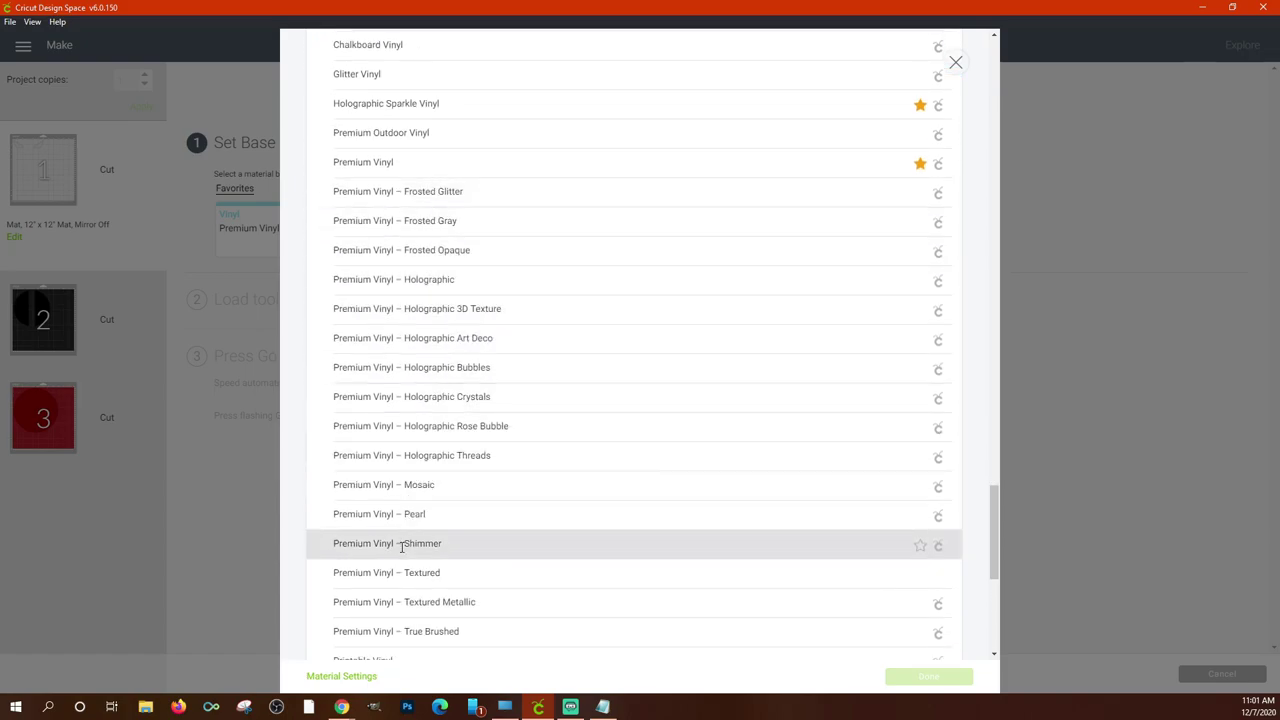
scroll(479, 516, down, 1)
scroll(479, 516, down, 2)
scroll(486, 509, up, 2)
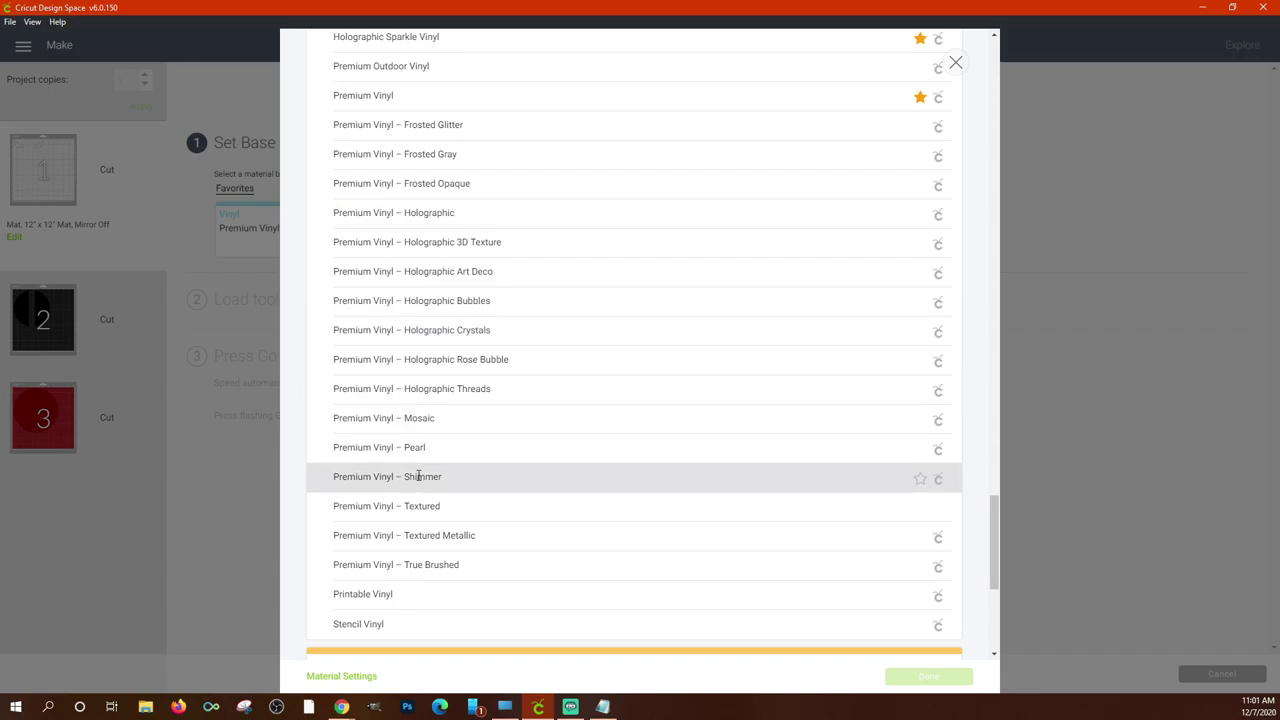
scroll(432, 476, down, 5)
click(955, 64)
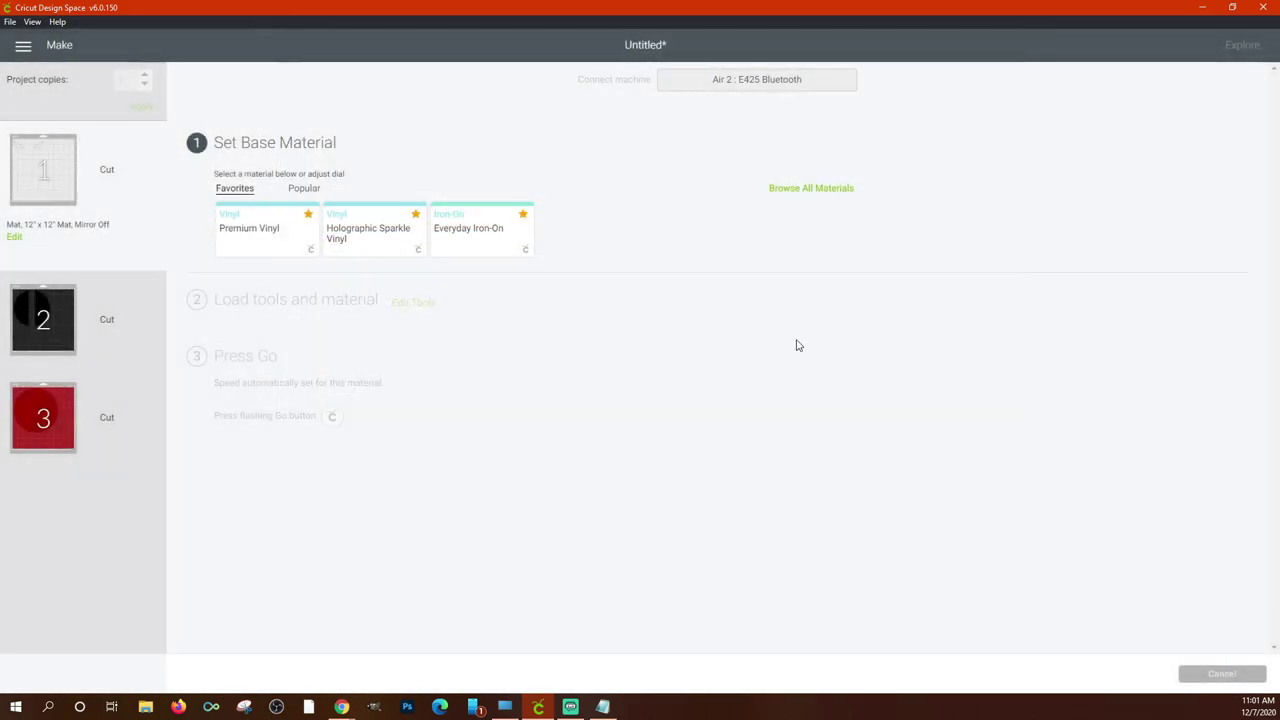
Set the base material to Premium Vinyl and check its Pressure choices, keeping Default.
click(252, 236)
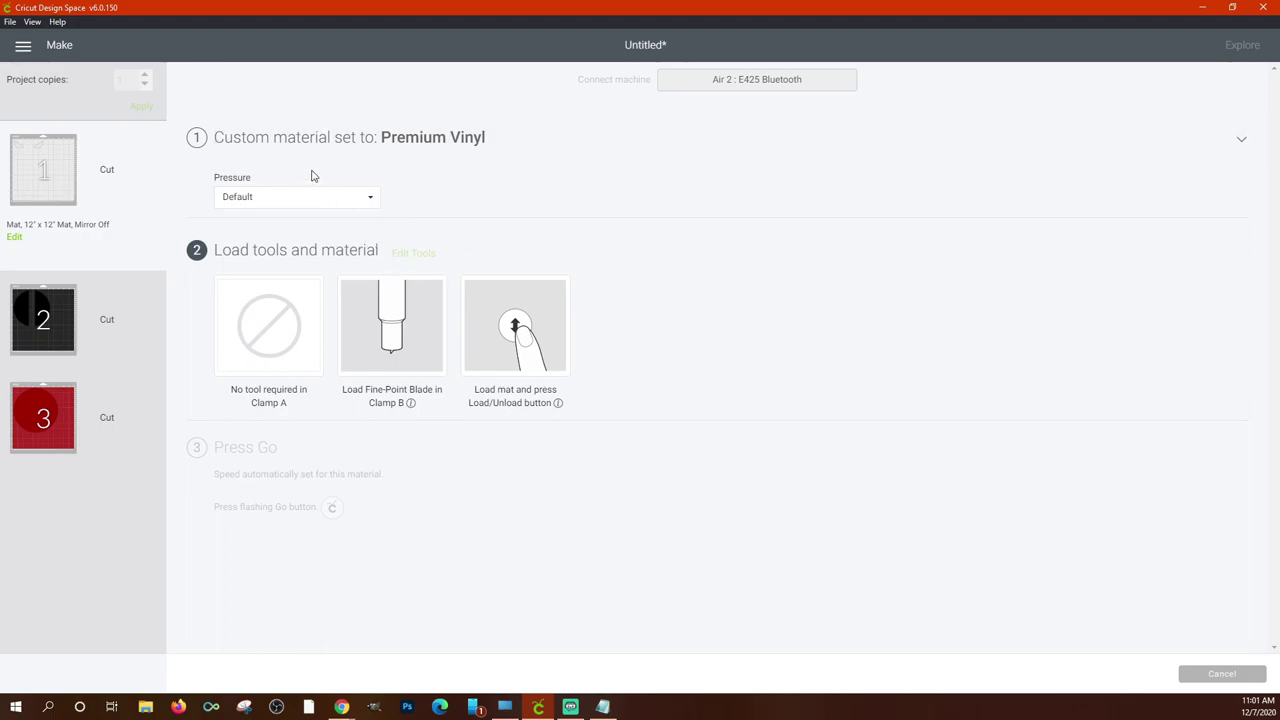
click(317, 206)
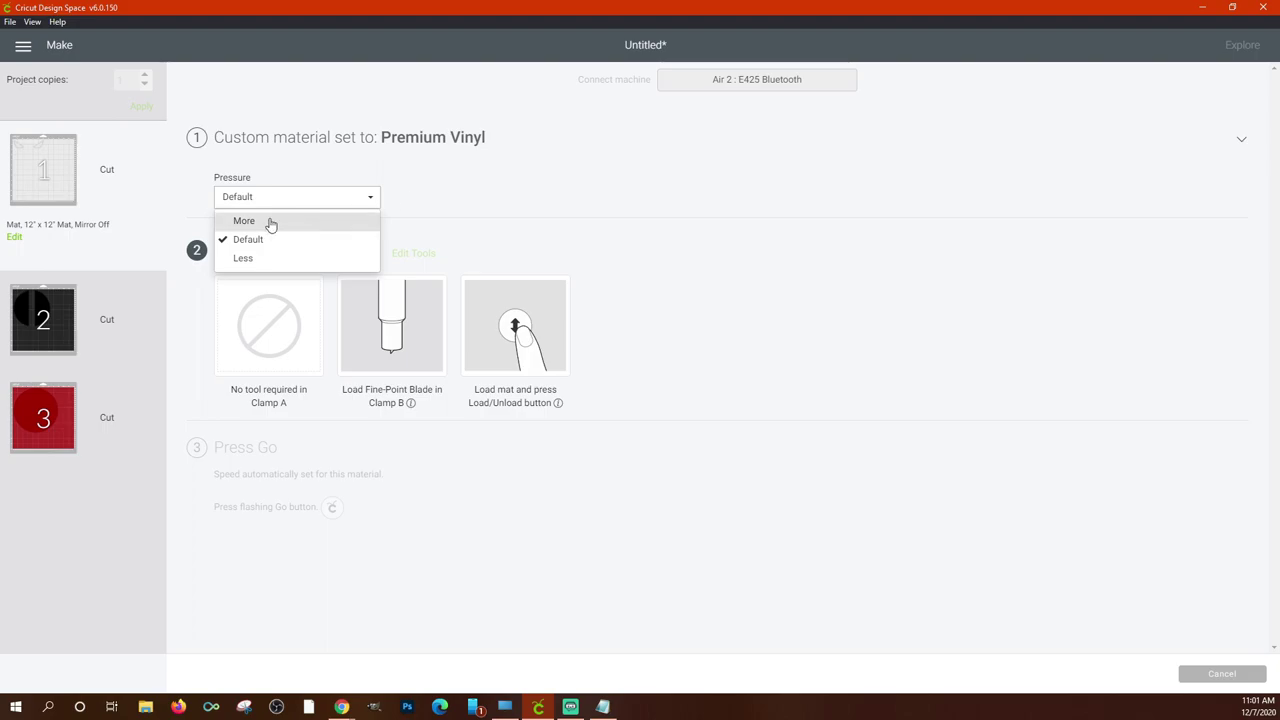
click(490, 181)
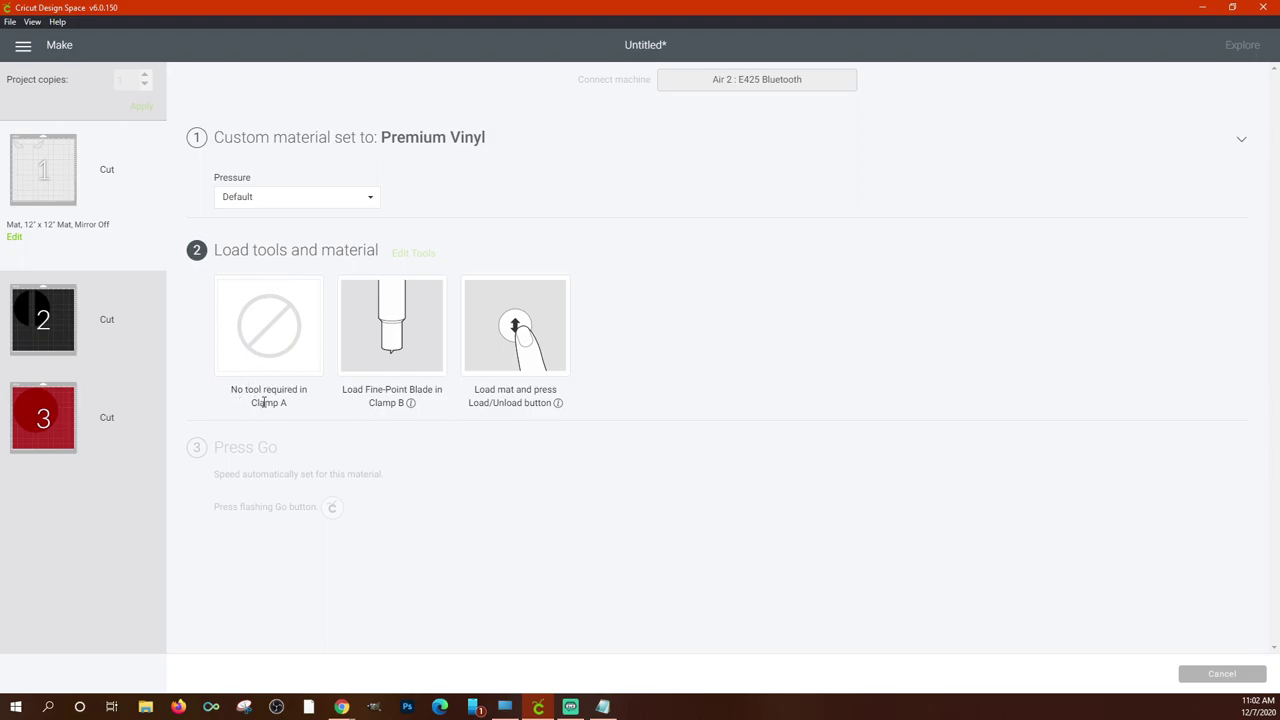
Read the tool-loading instructions for Clamp A and Clamp B, and view mat 2.
drag(264, 402, 428, 411)
click(313, 421)
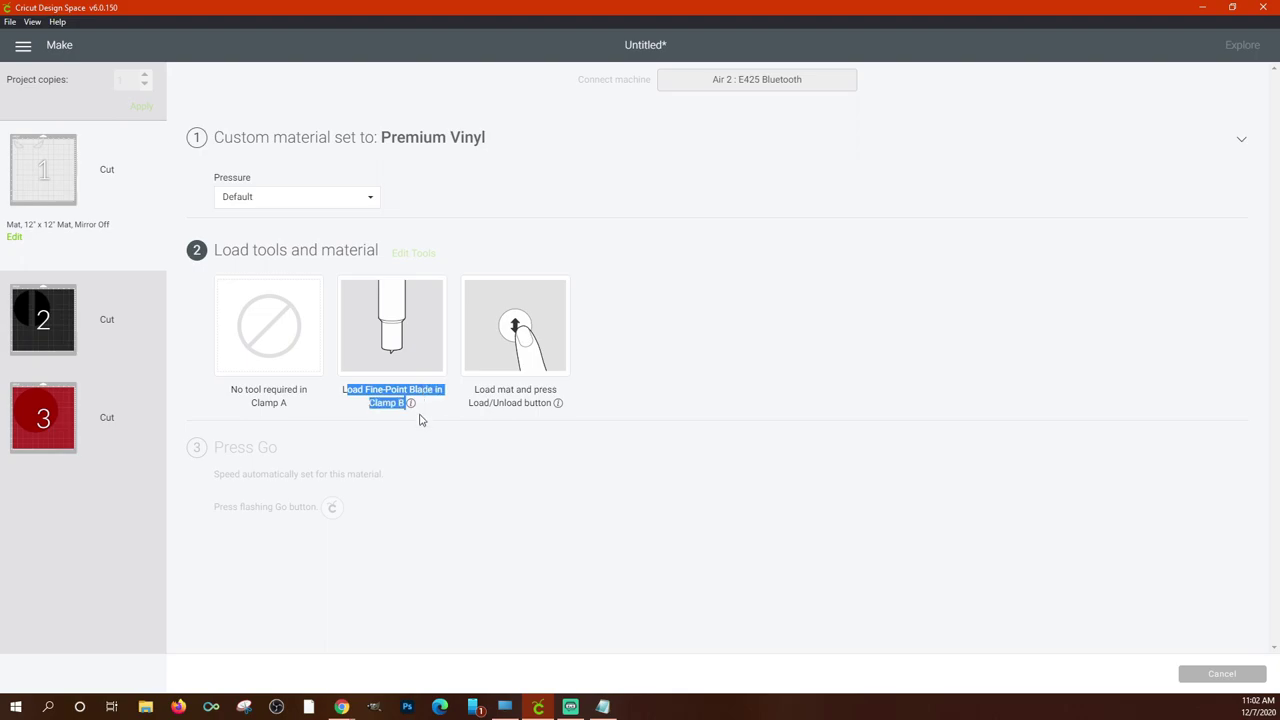
click(418, 415)
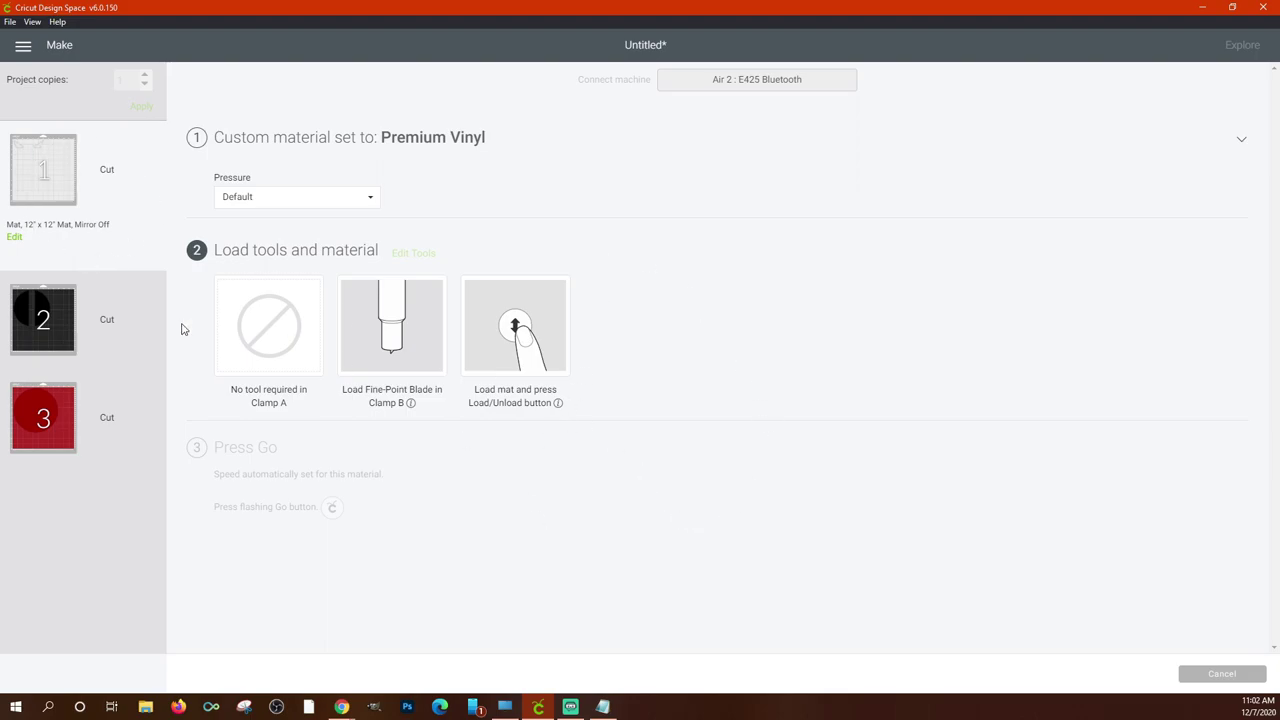
click(62, 324)
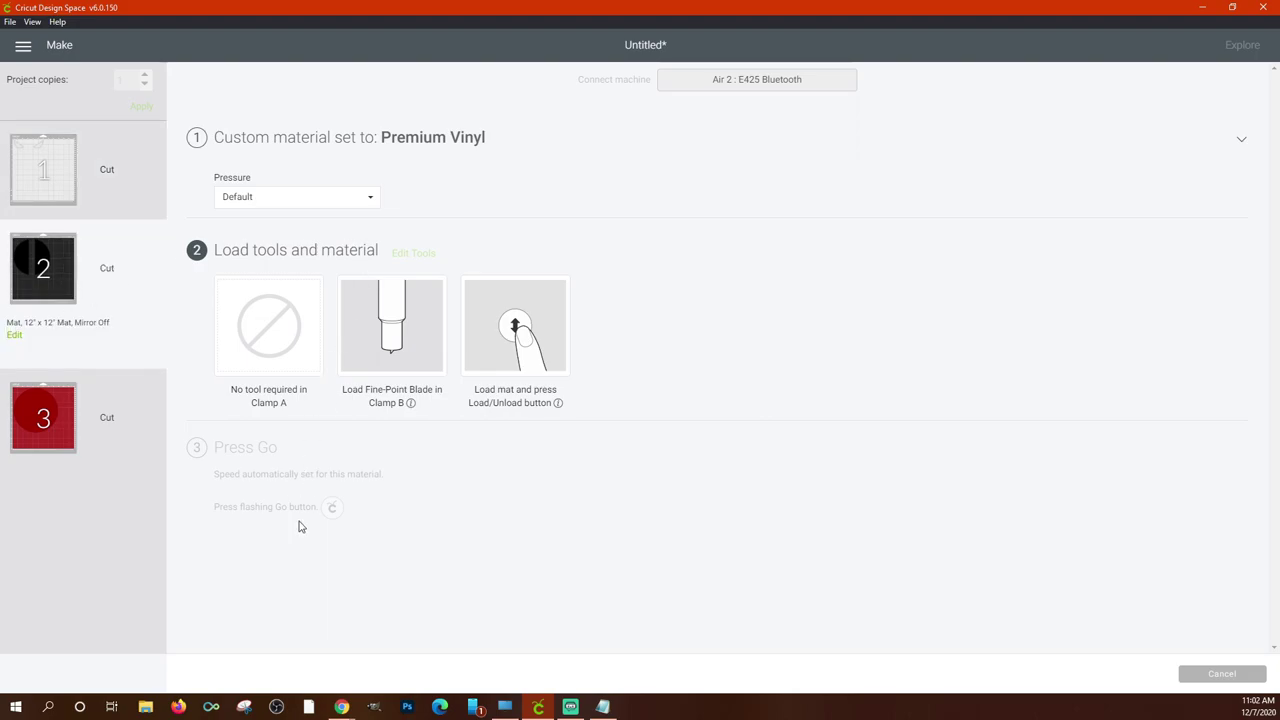
Cancel the cut and leave mat preparation to return to the design canvas.
click(1218, 676)
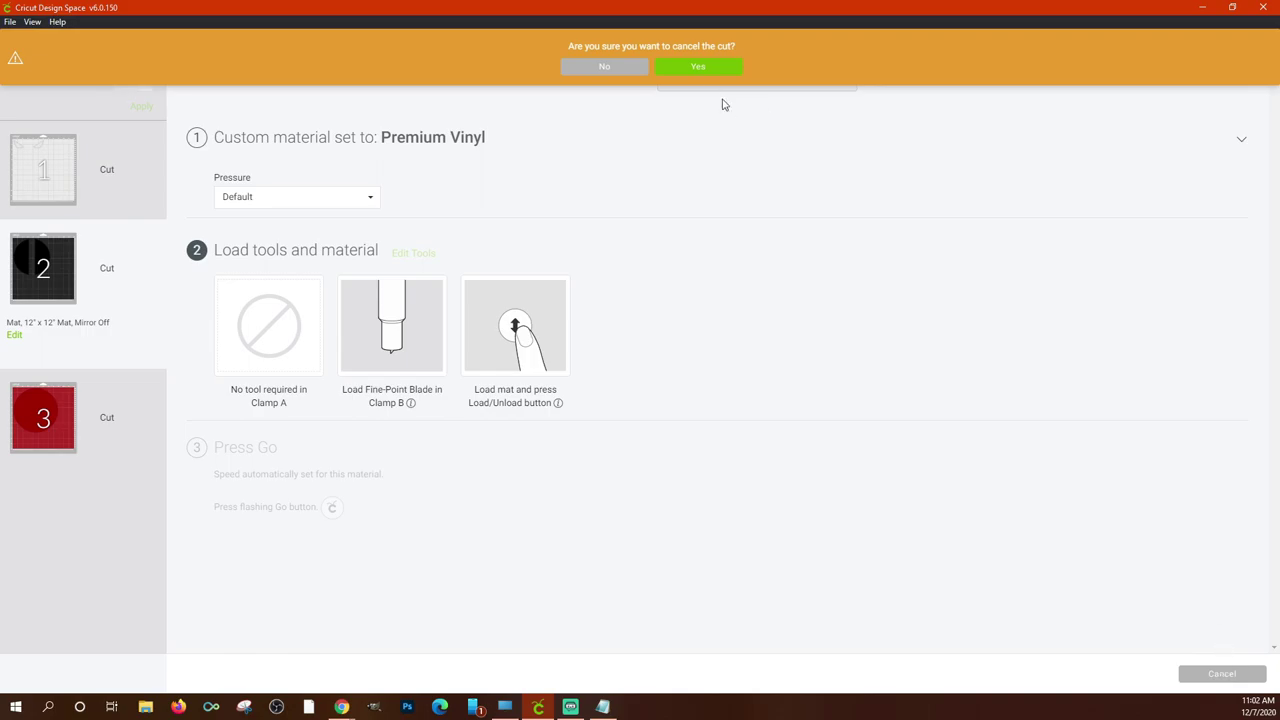
click(692, 72)
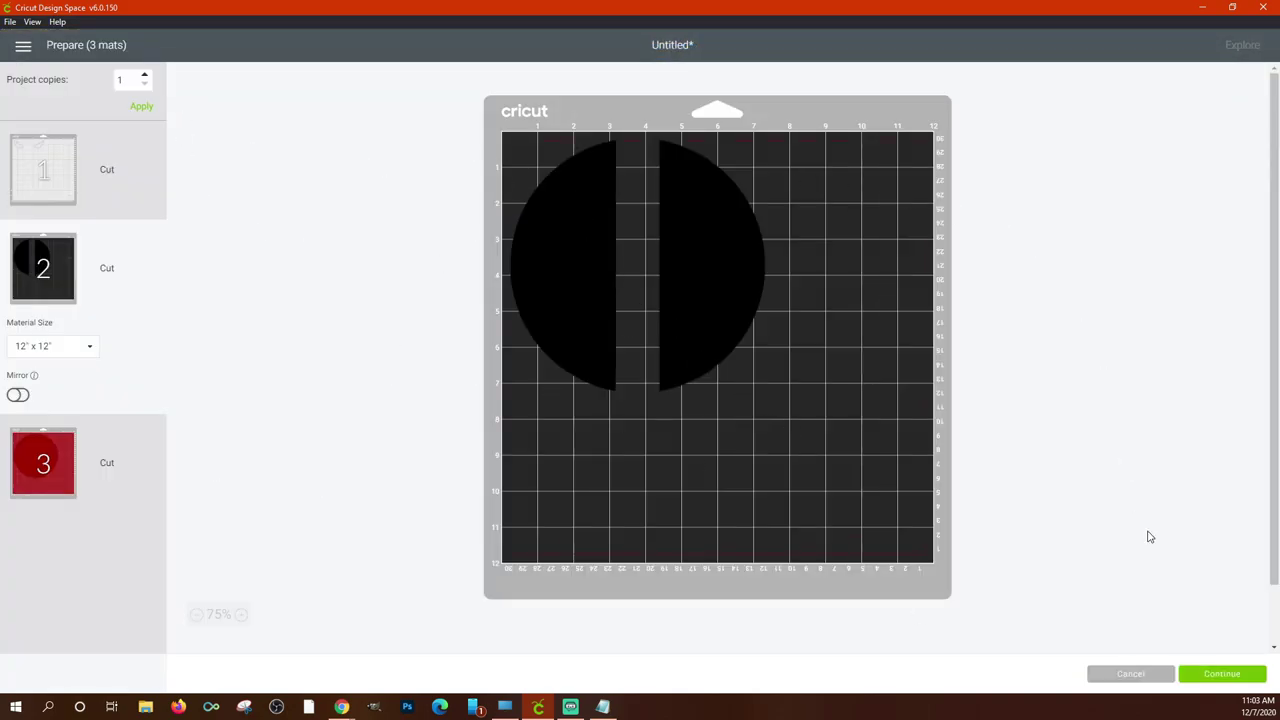
click(1160, 676)
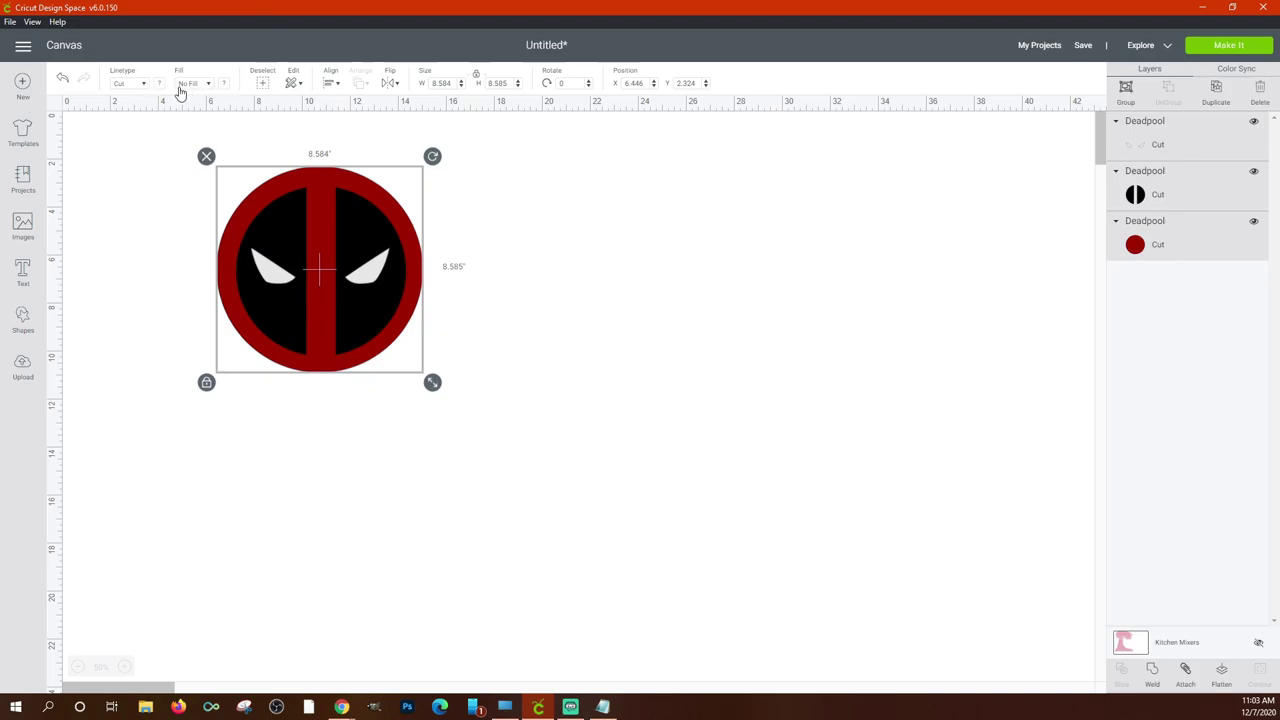
Copy and paste the whole Deadpool logo, placing the copy beside the original at about X 17.03, Y 3.10.
click(264, 86)
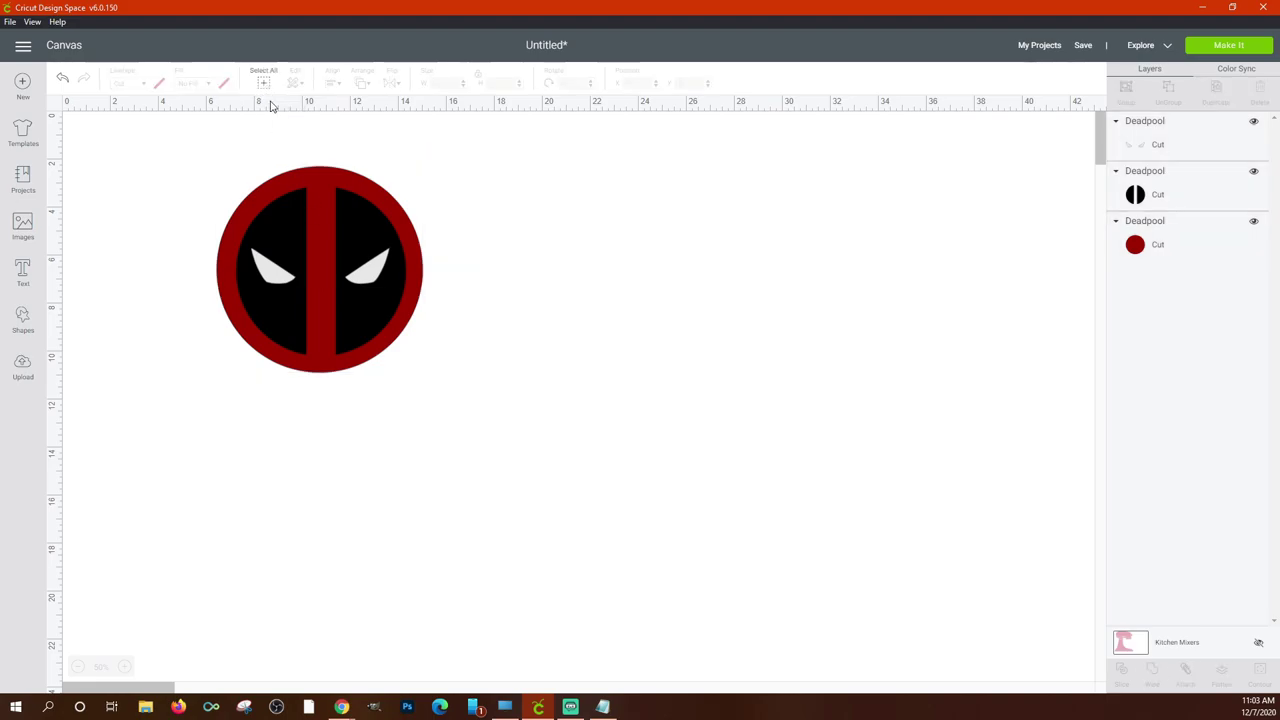
click(417, 284)
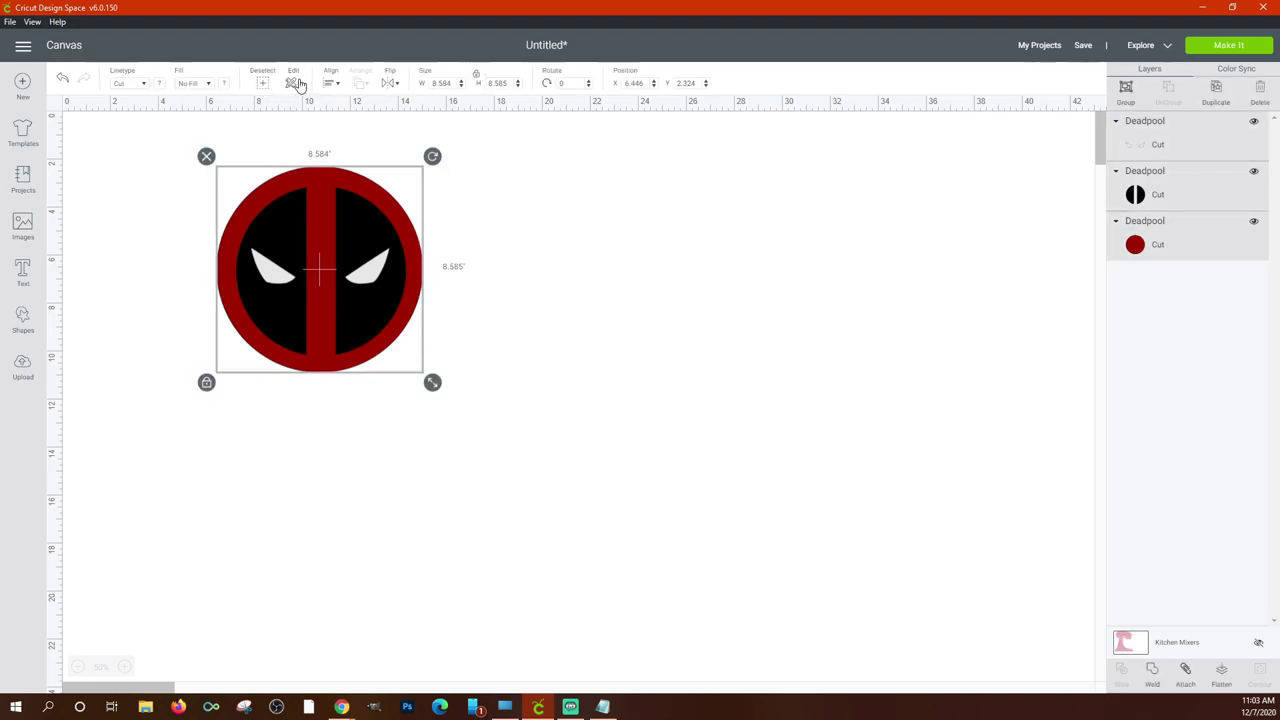
click(295, 84)
click(326, 120)
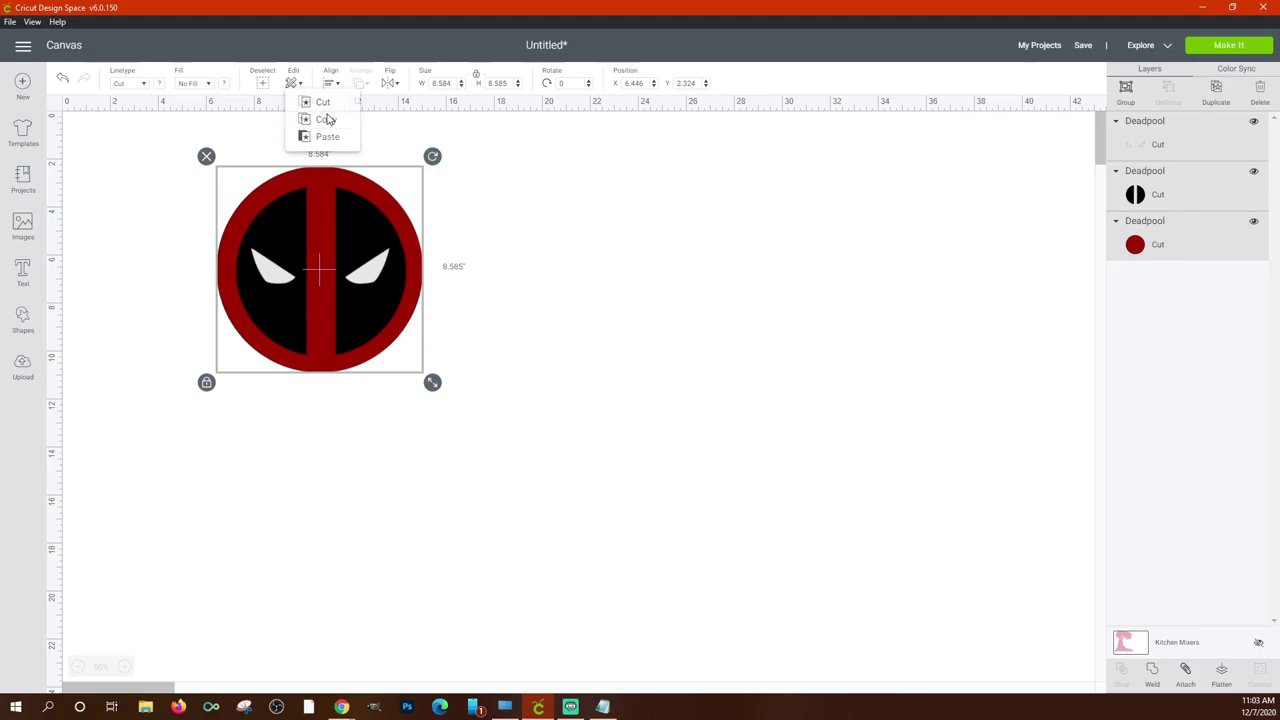
click(295, 86)
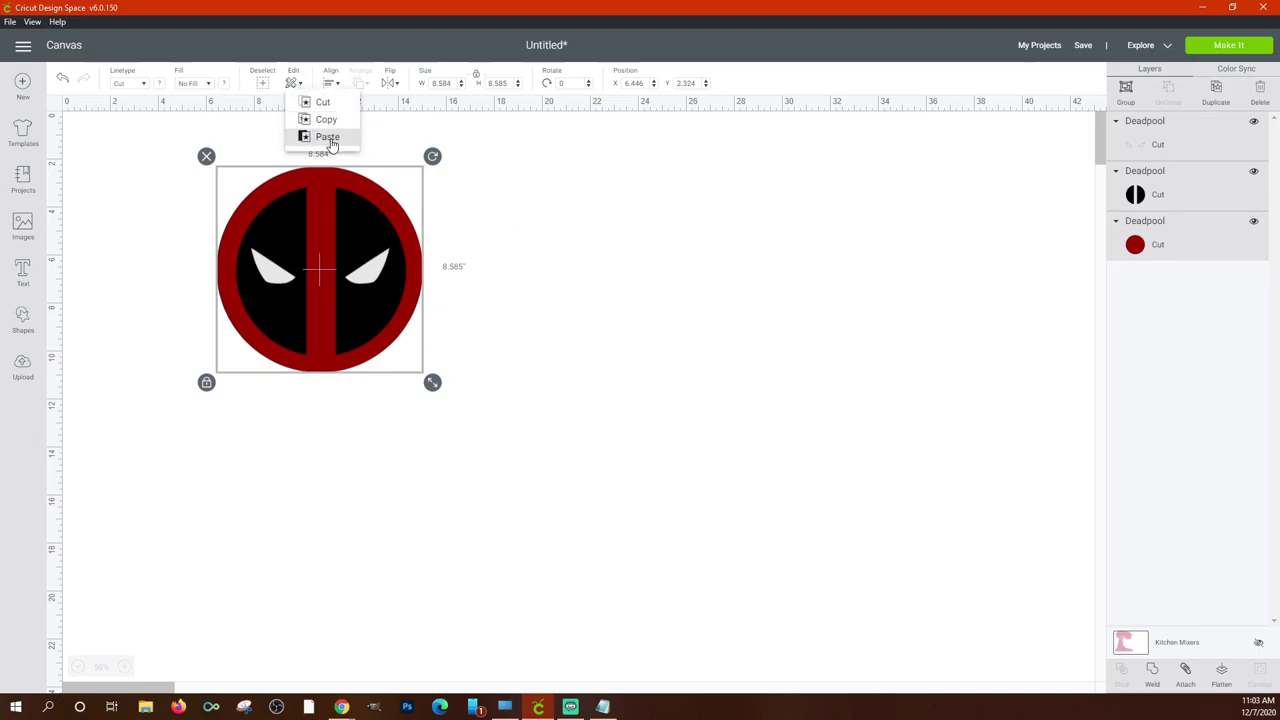
click(328, 137)
drag(380, 289, 636, 308)
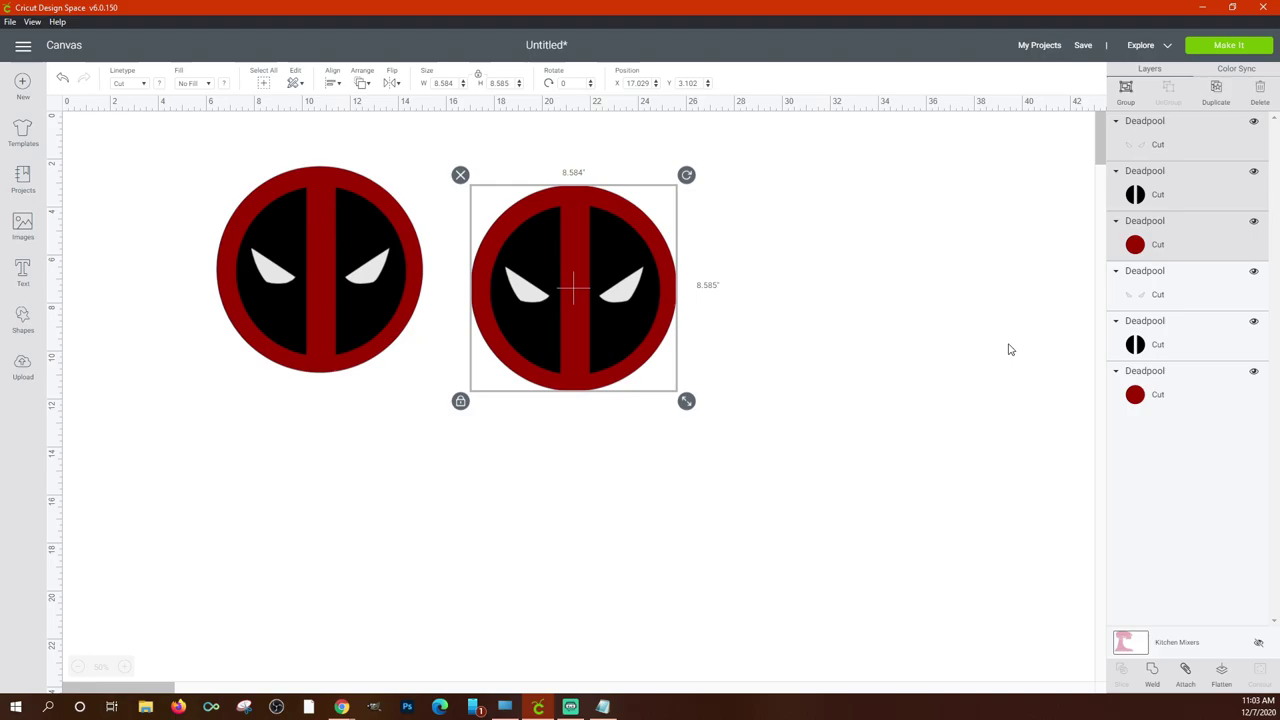
Try shifting the copied logo's eyes sideways and undo the move.
click(930, 343)
click(633, 300)
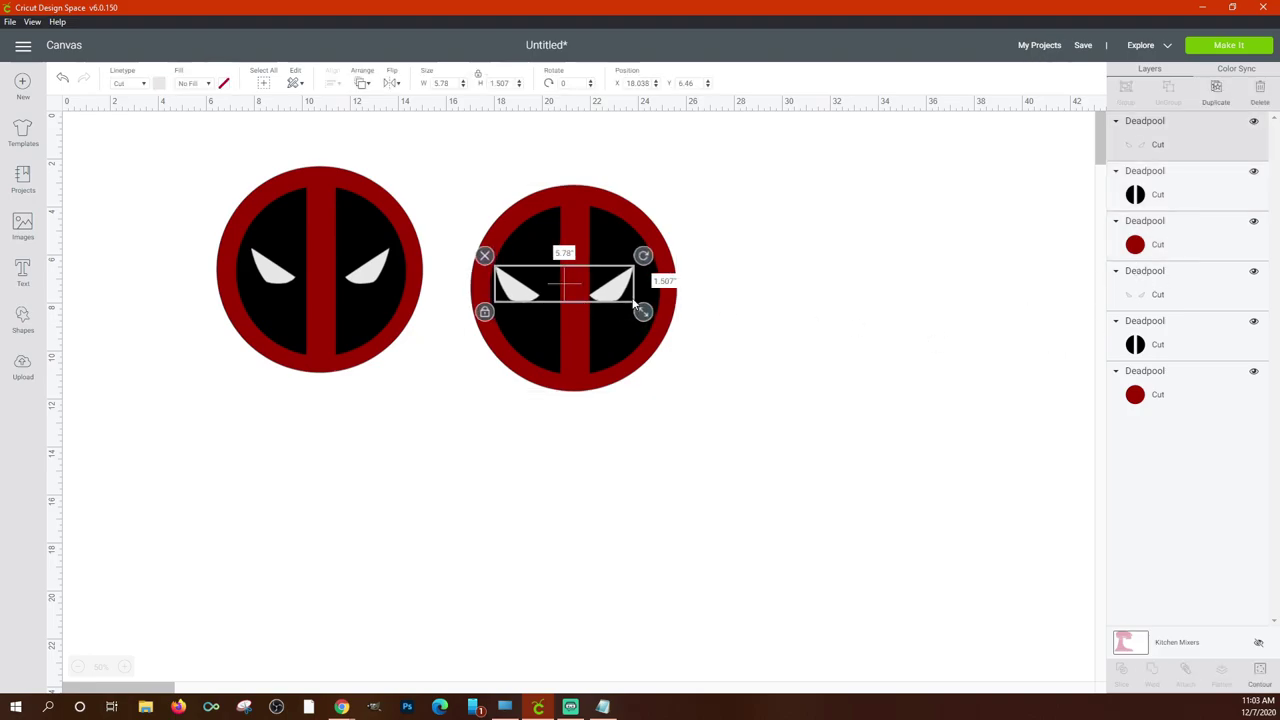
click(61, 82)
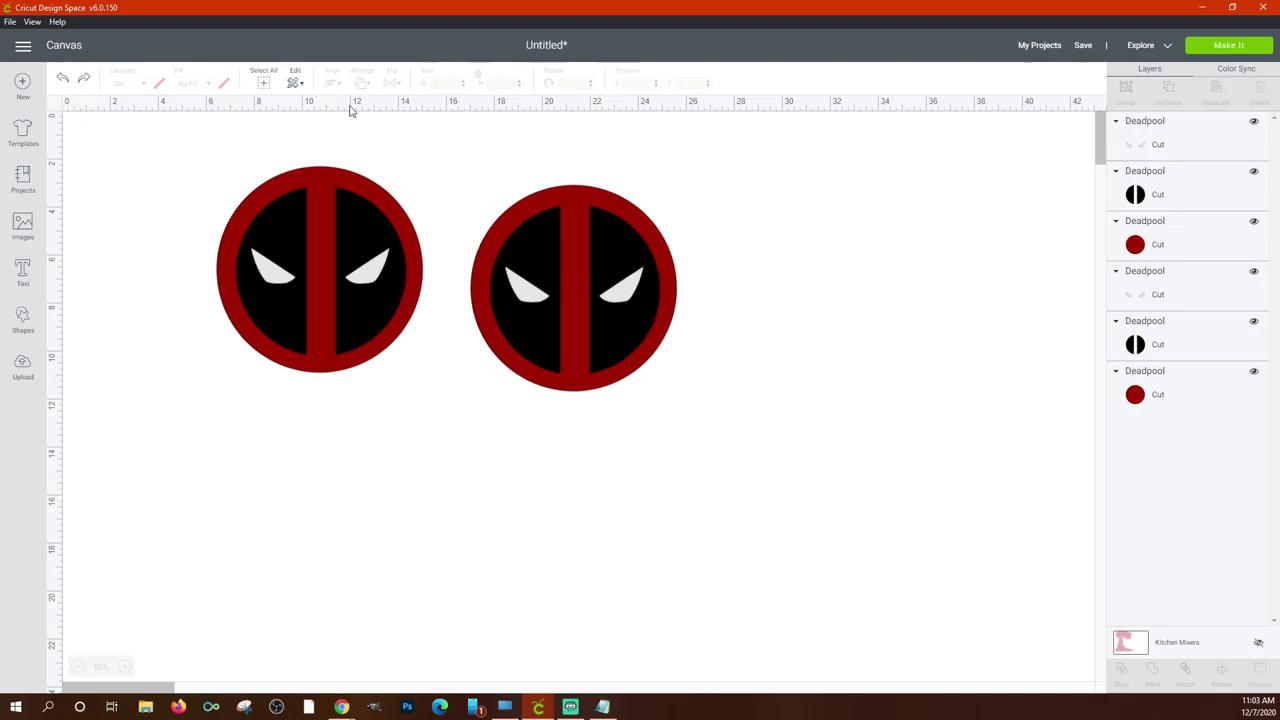
Select all layers of the copied logo, review the Align and Distribute options, and clear the selection.
click(489, 252)
click(754, 383)
drag(751, 424, 476, 177)
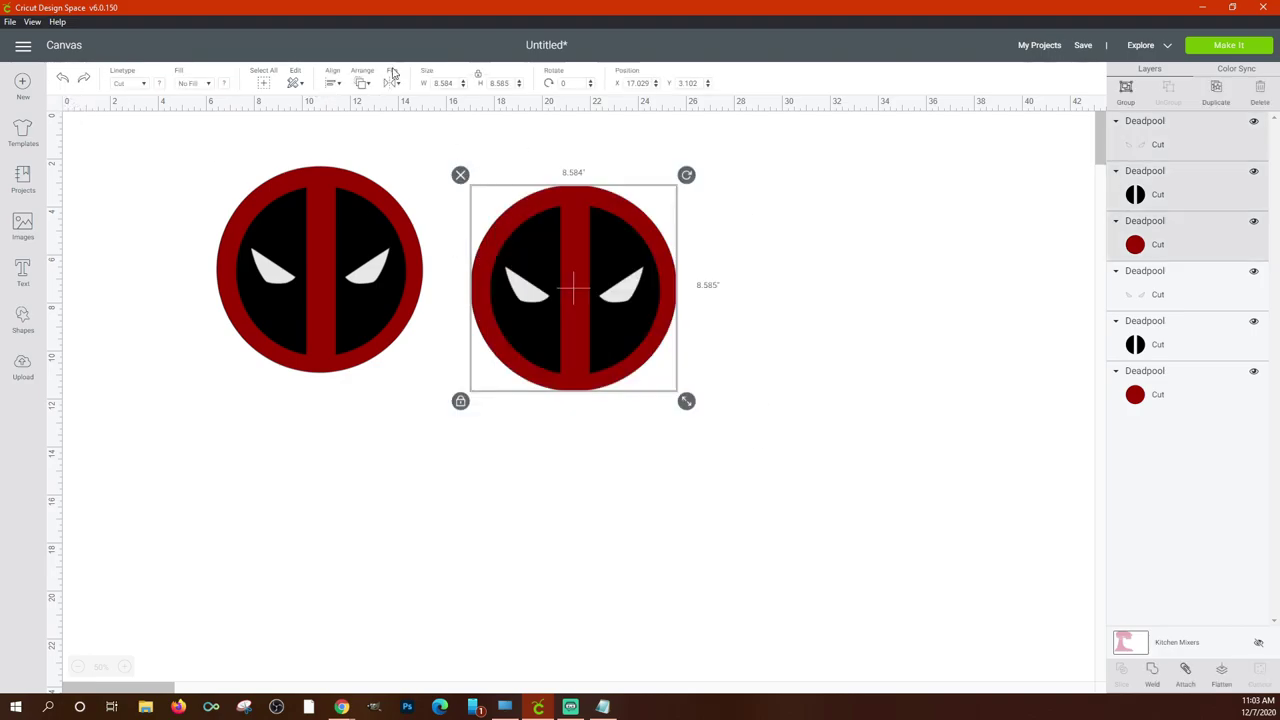
click(338, 84)
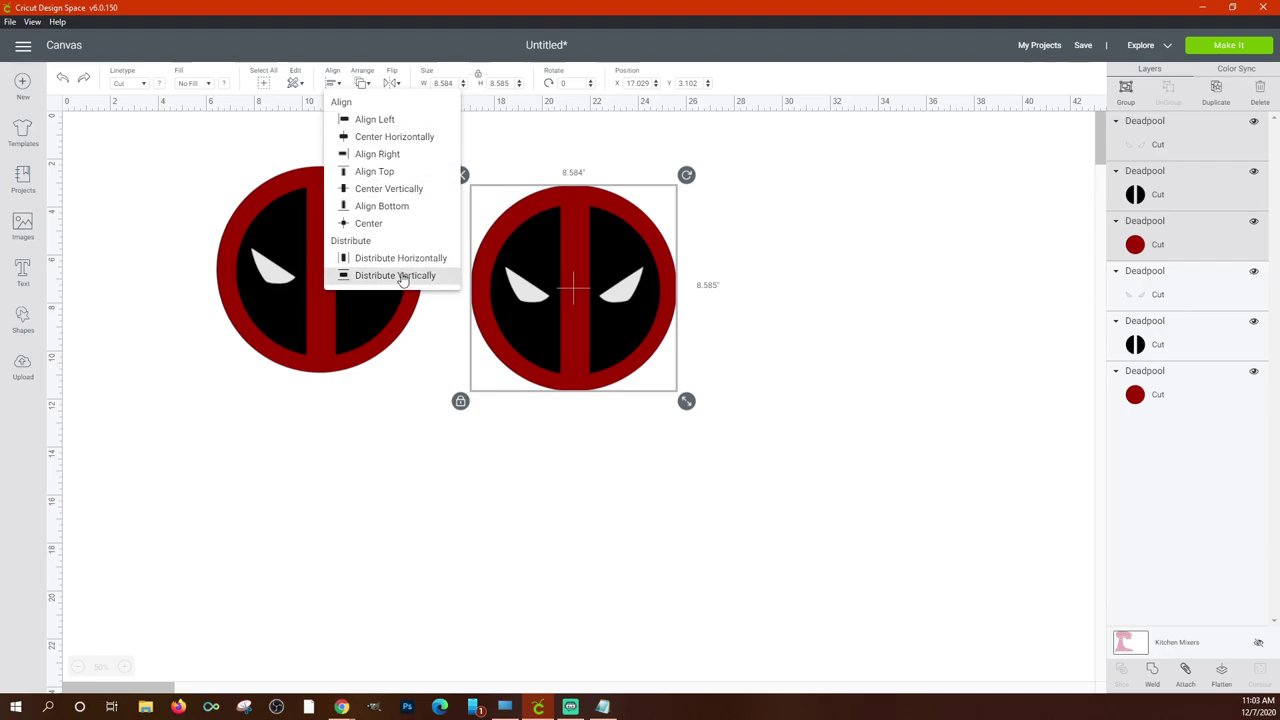
drag(757, 430, 201, 183)
click(189, 424)
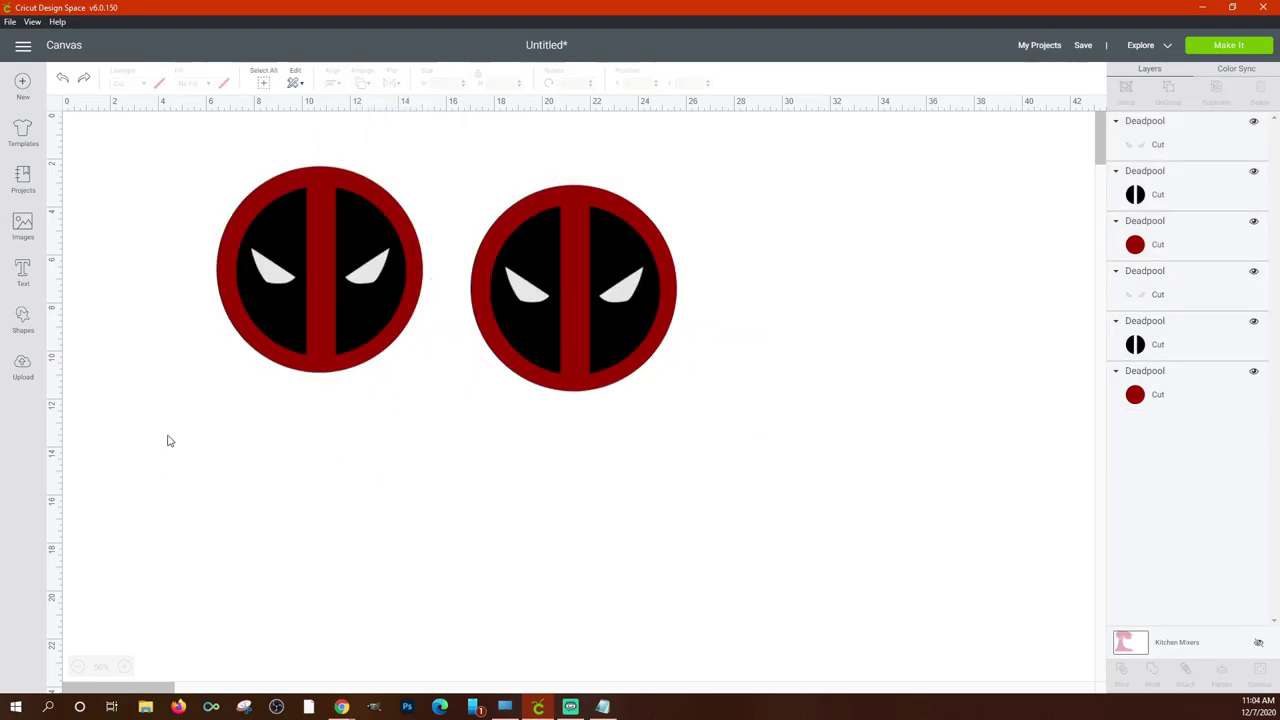
Reselect the copied logo's three layers and check the Align and Arrange commands available for them.
drag(157, 430, 494, 481)
drag(144, 390, 472, 512)
drag(757, 397, 468, 166)
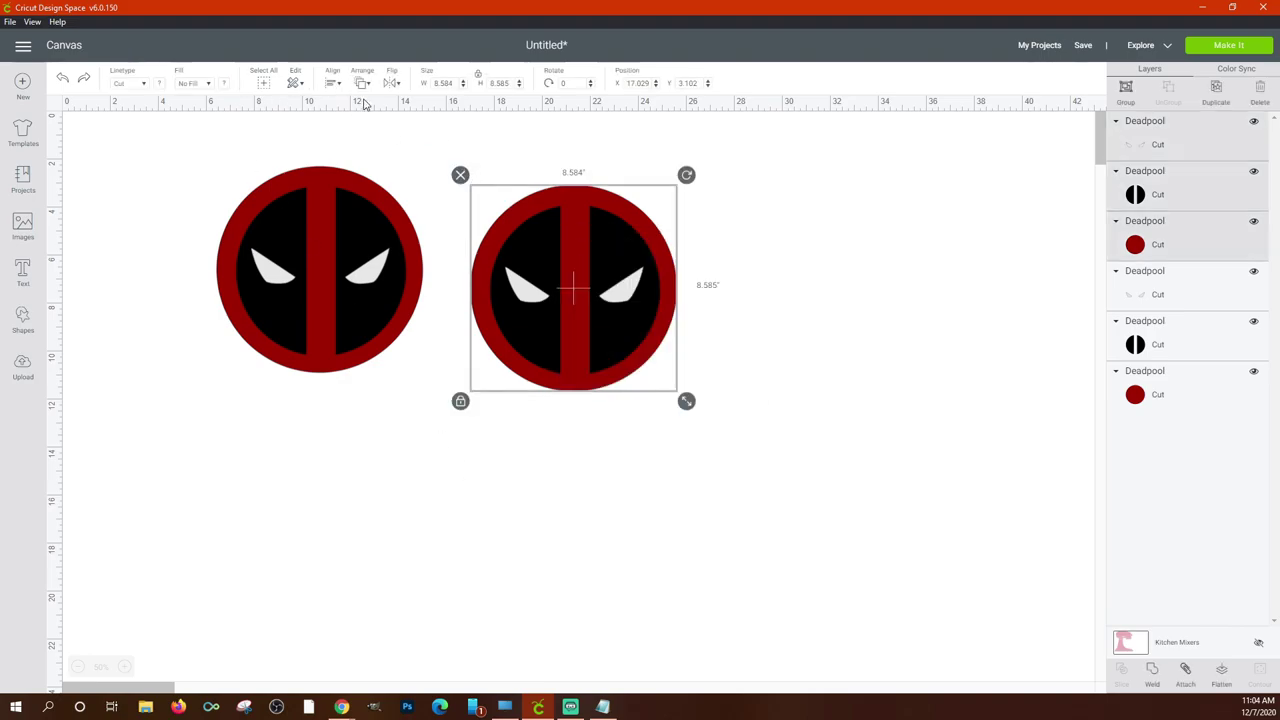
click(334, 84)
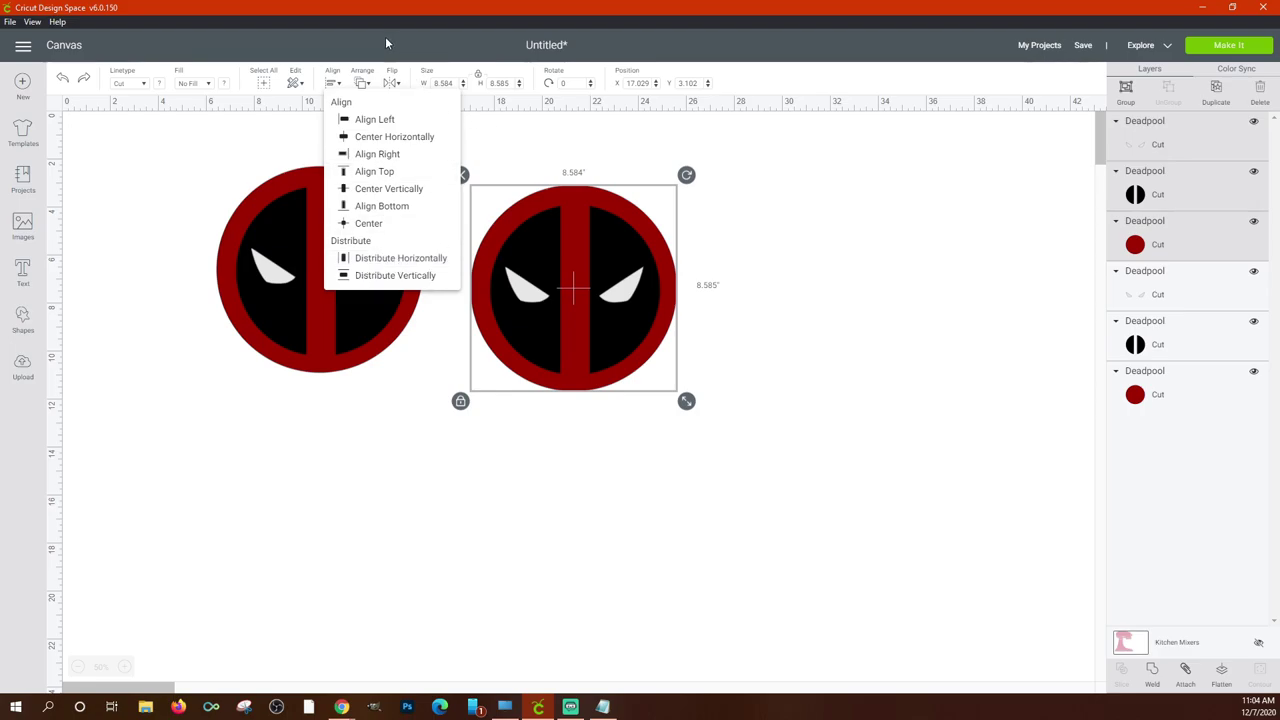
click(362, 84)
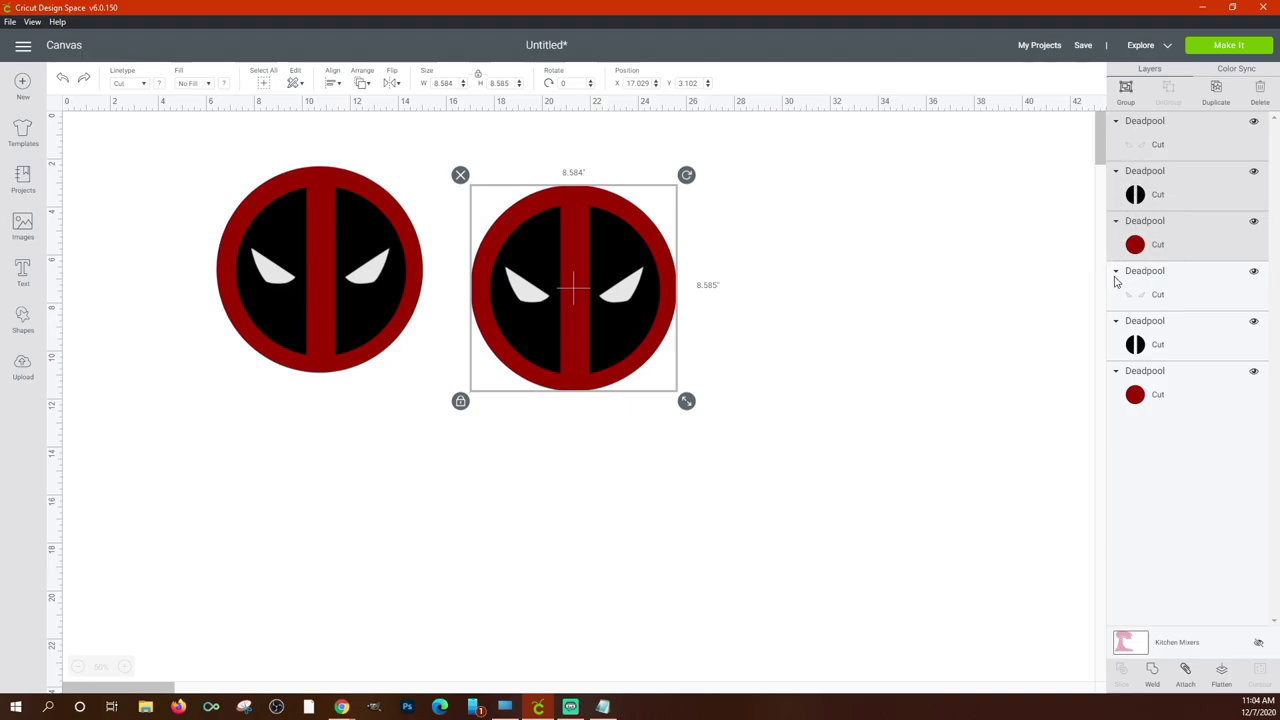
Select only the copied logo's red circle layer, review its Arrange commands, and send it to the front.
click(1159, 242)
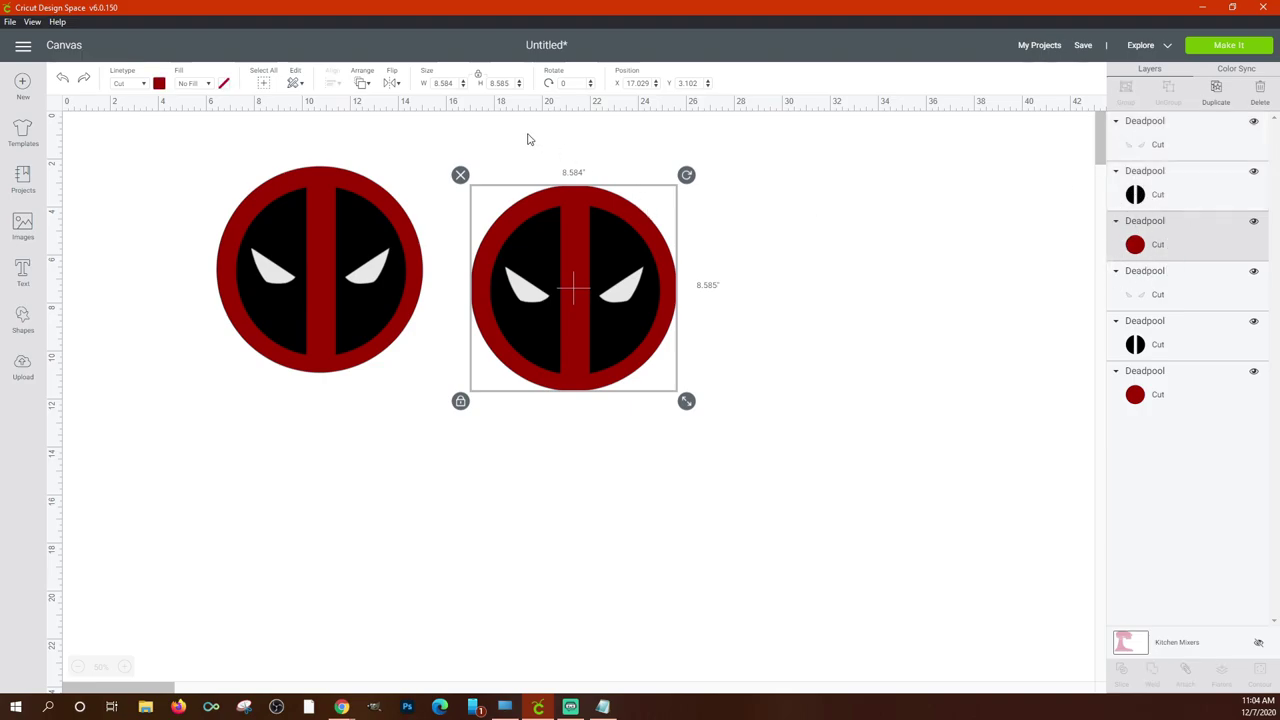
click(366, 88)
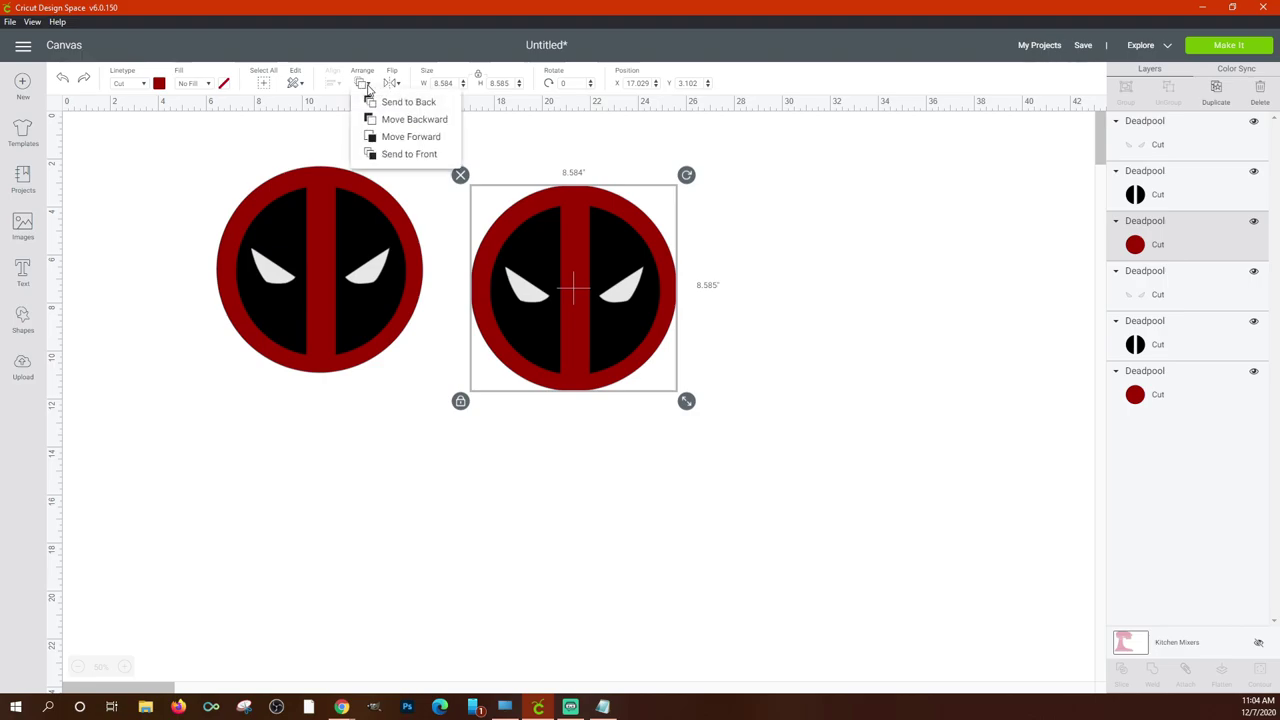
click(1174, 243)
right_click(1174, 244)
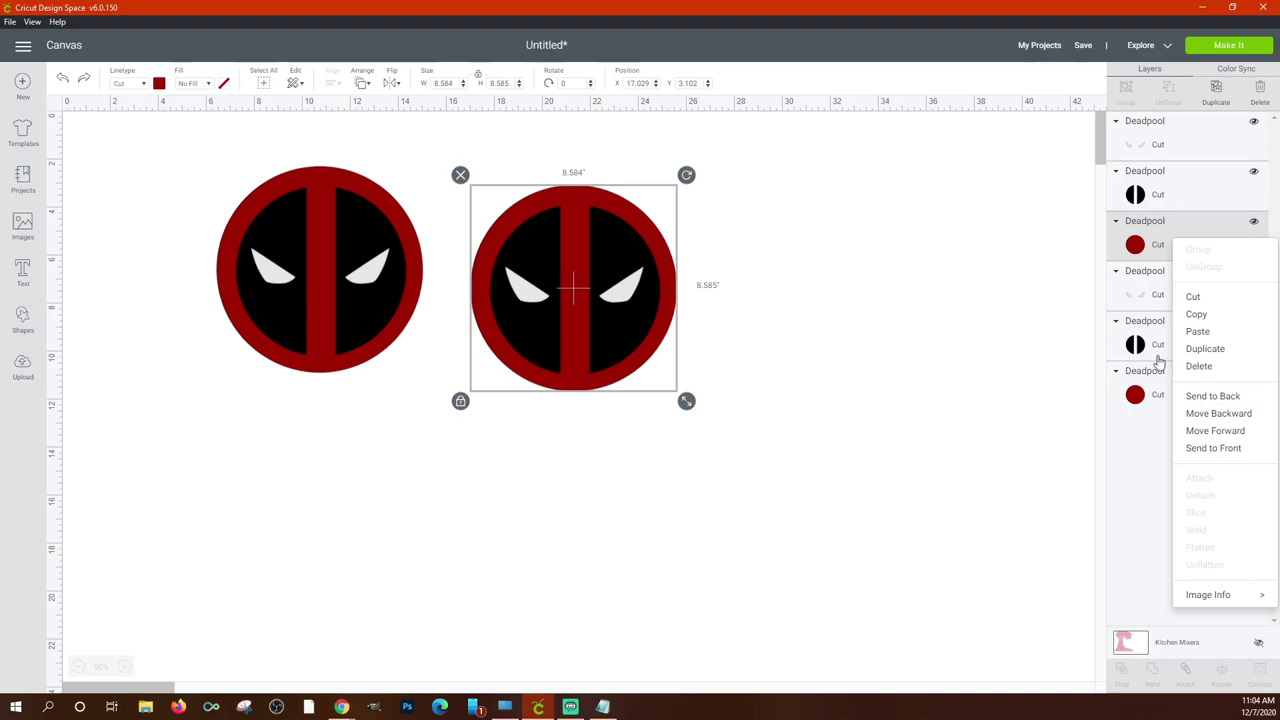
click(364, 88)
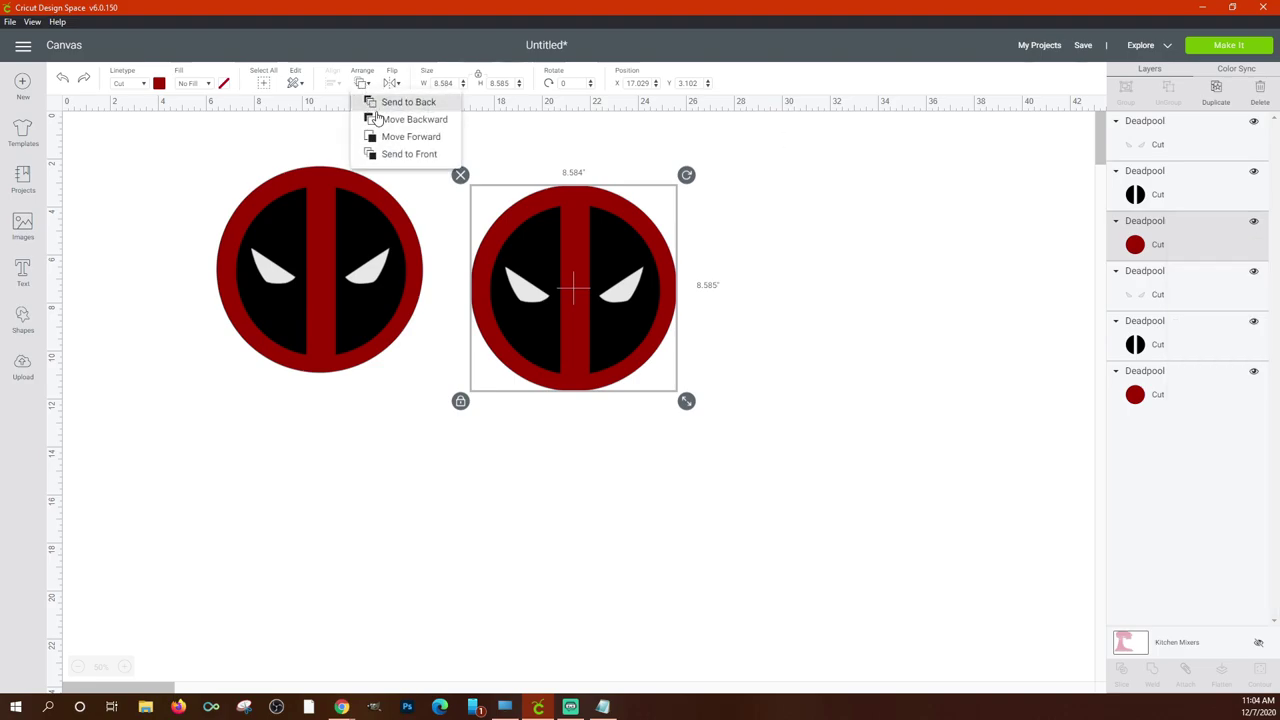
click(395, 155)
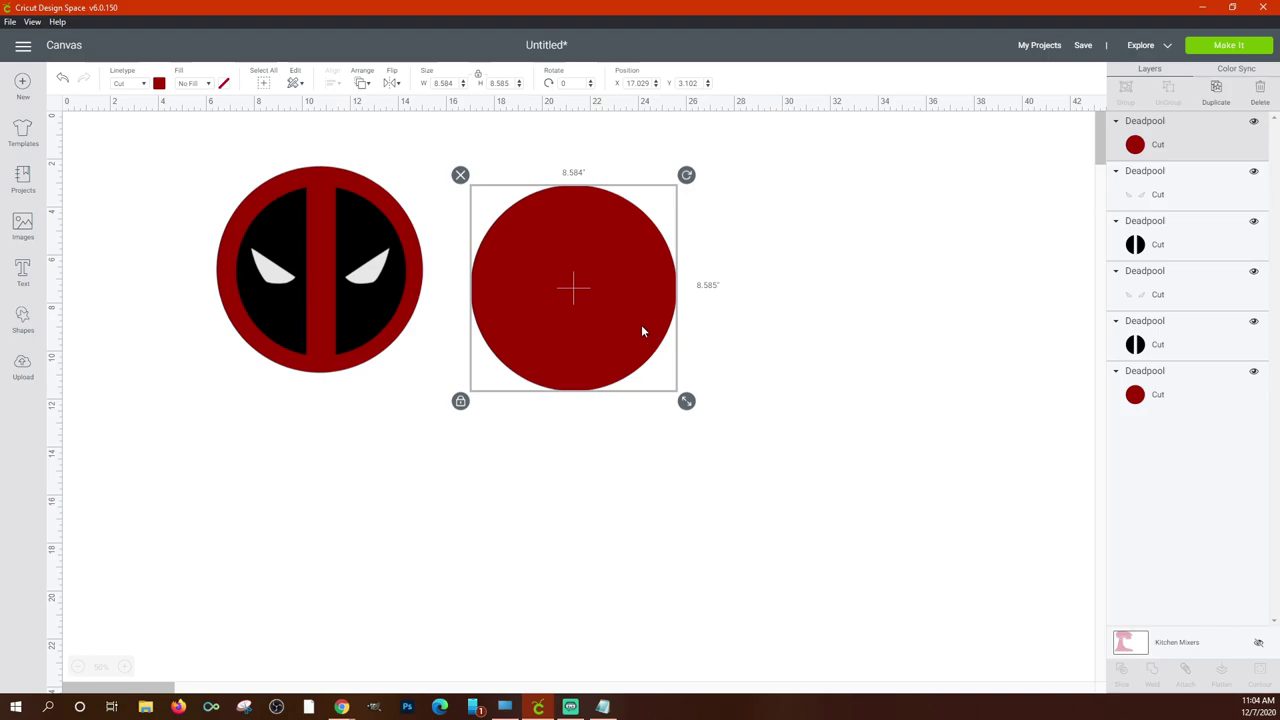
Move the copied logo's red circle to about X 16.84, Y 3.38 and send it to the back.
mouse_move(641, 330)
mouse_down()
mouse_move(803, 357)
mouse_move(660, 351)
mouse_move(631, 334)
mouse_up()
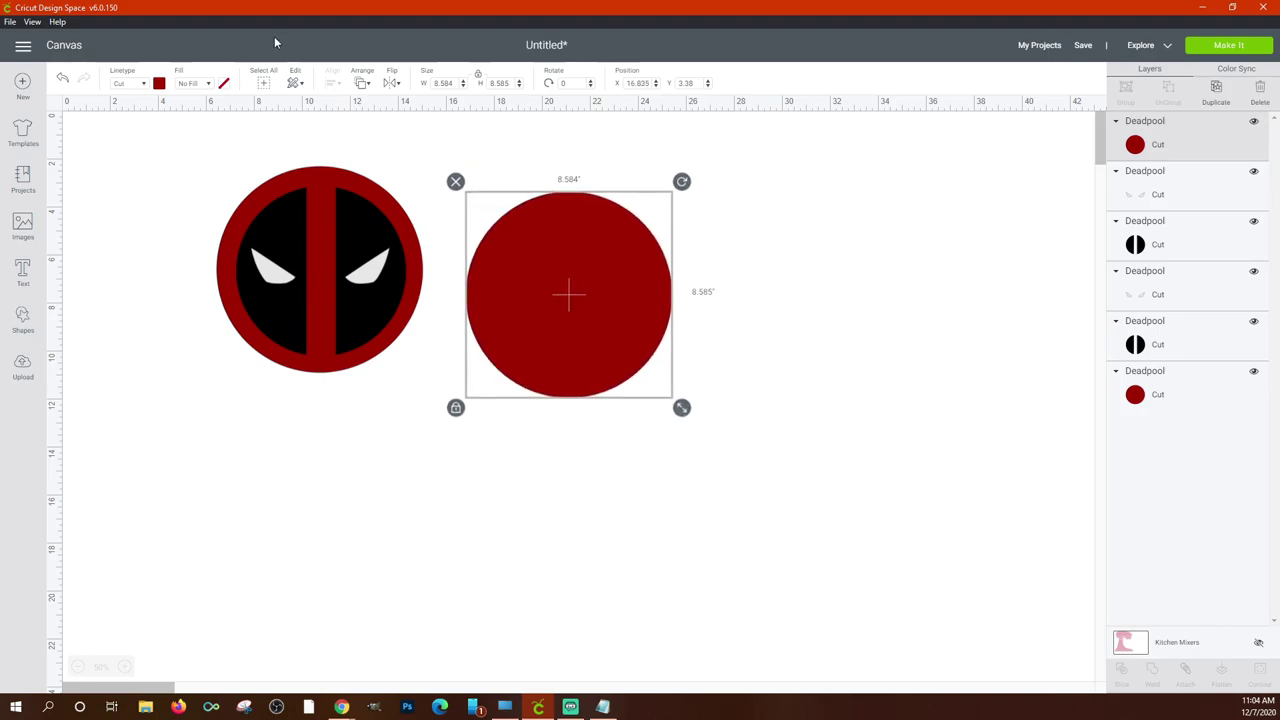
click(365, 84)
click(397, 101)
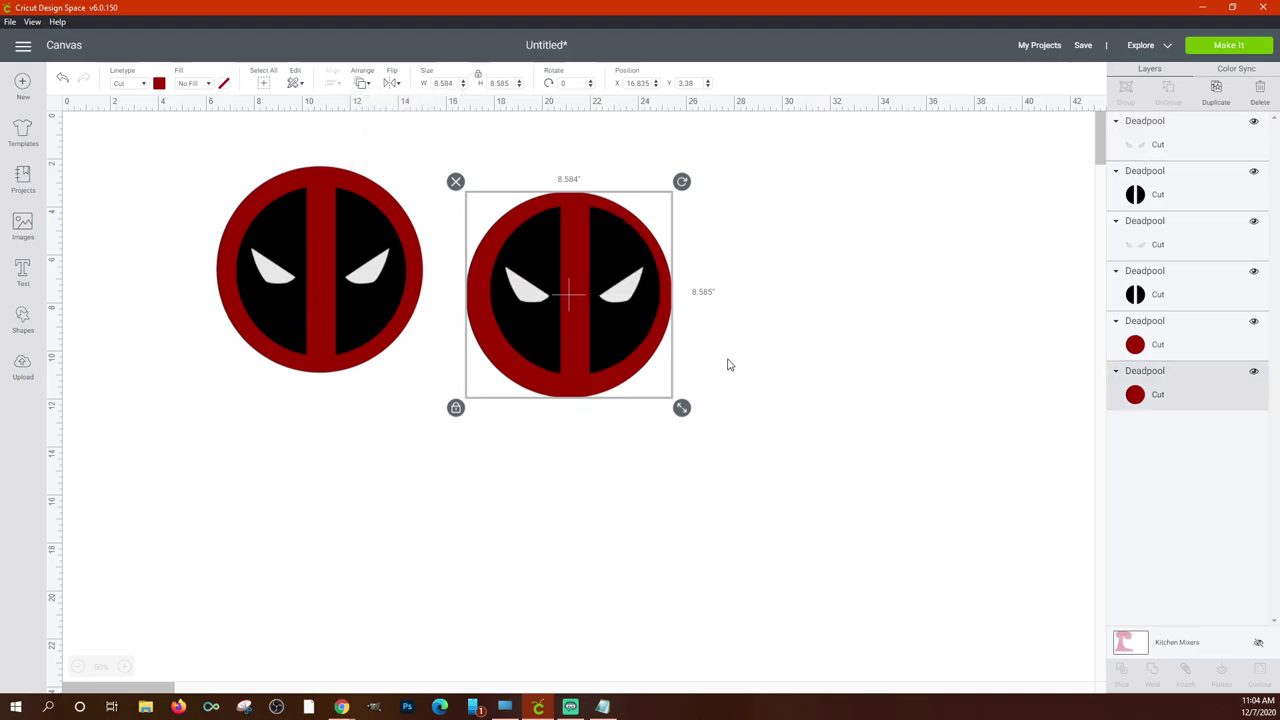
Shift the copied logo's black shape sideways to about X 17.18, Y 4.07, and move its eyes in the same direction.
click(562, 377)
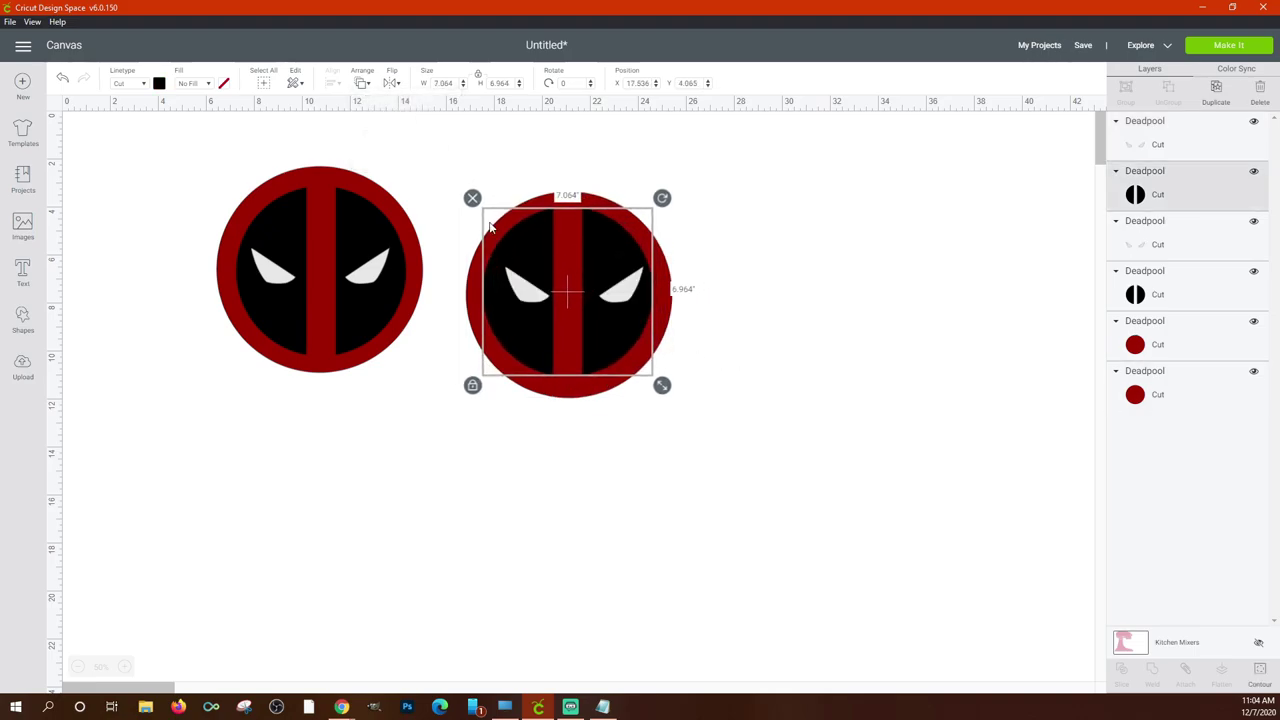
click(398, 84)
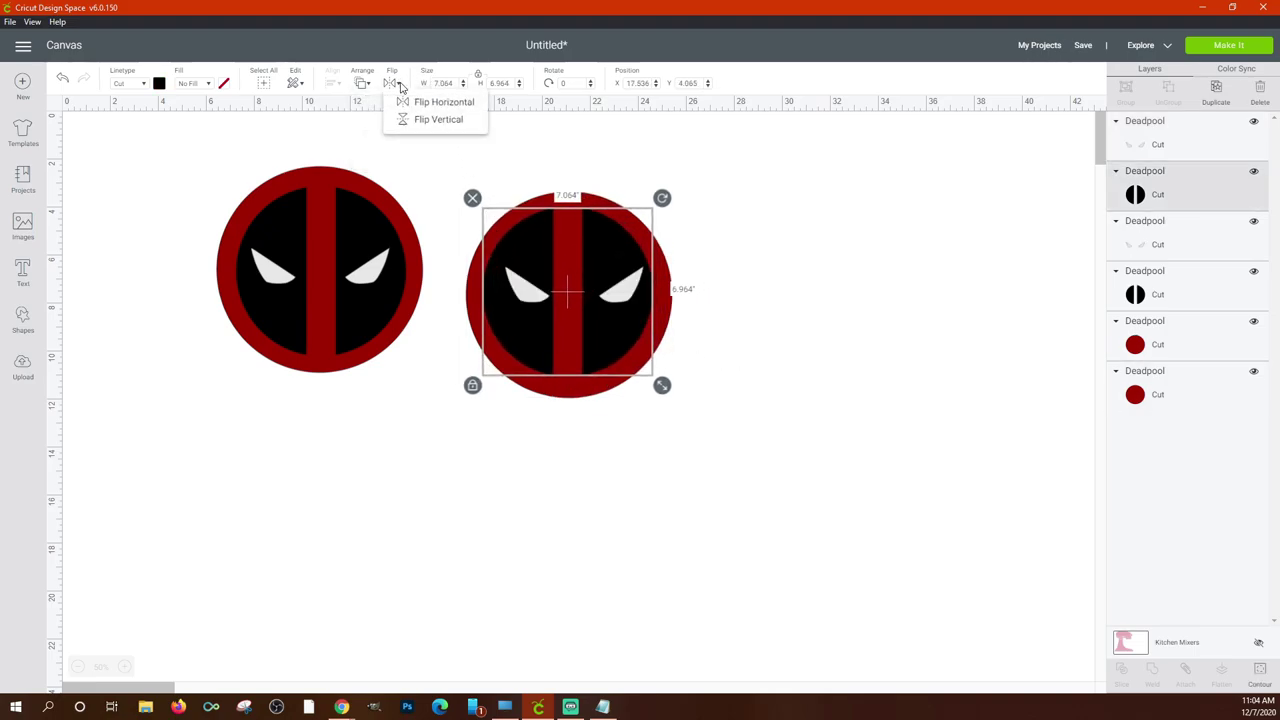
drag(708, 411, 704, 348)
click(517, 326)
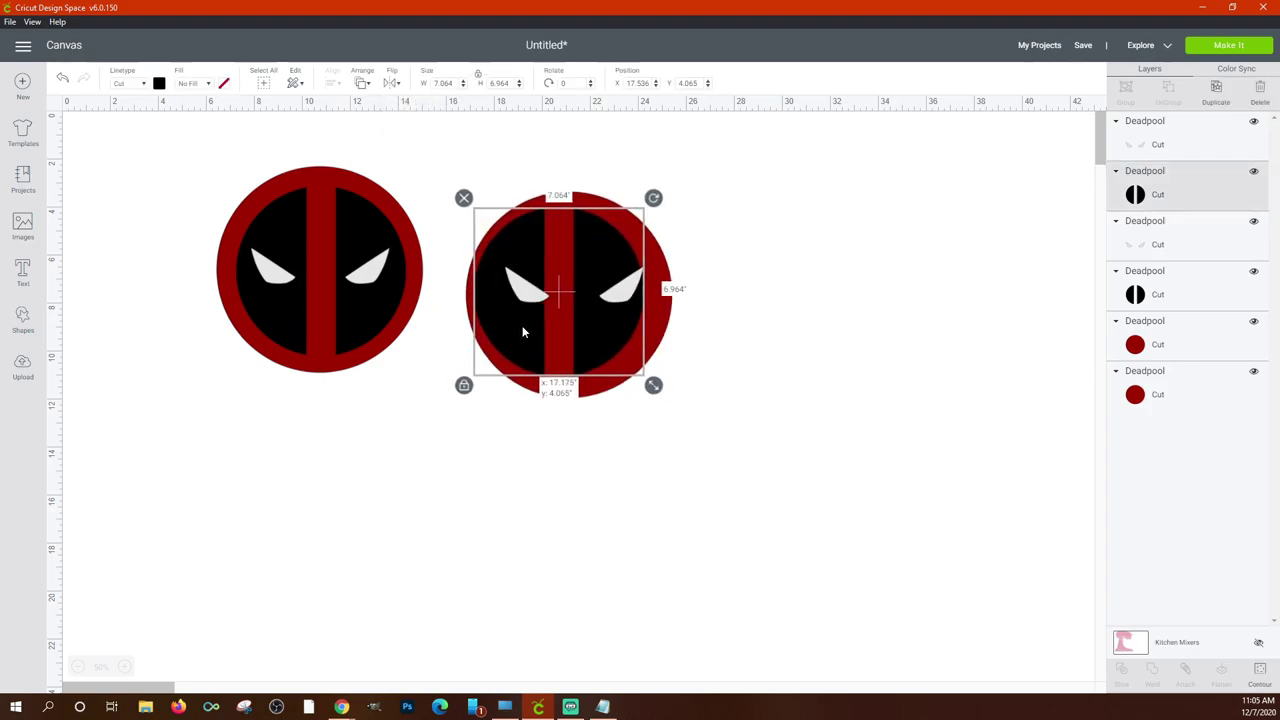
click(523, 293)
click(729, 429)
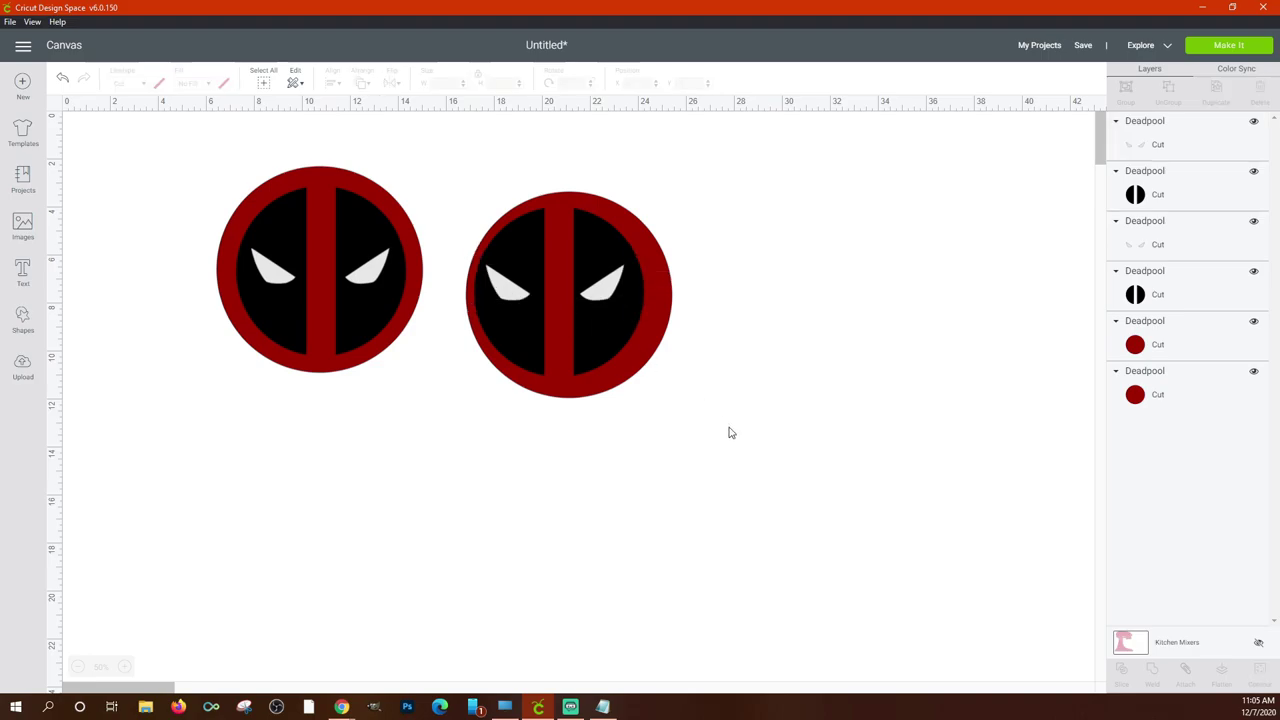
Select the copied logo's three layers and flip them horizontally.
drag(714, 418, 457, 163)
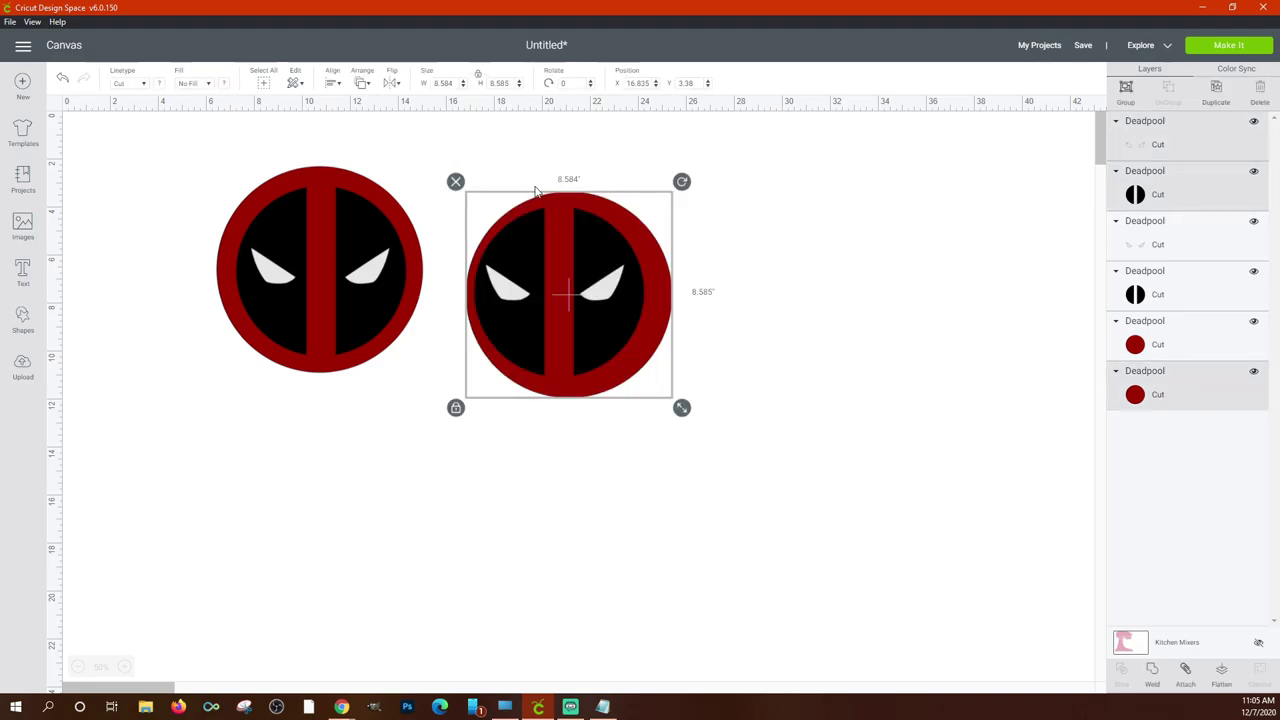
click(395, 86)
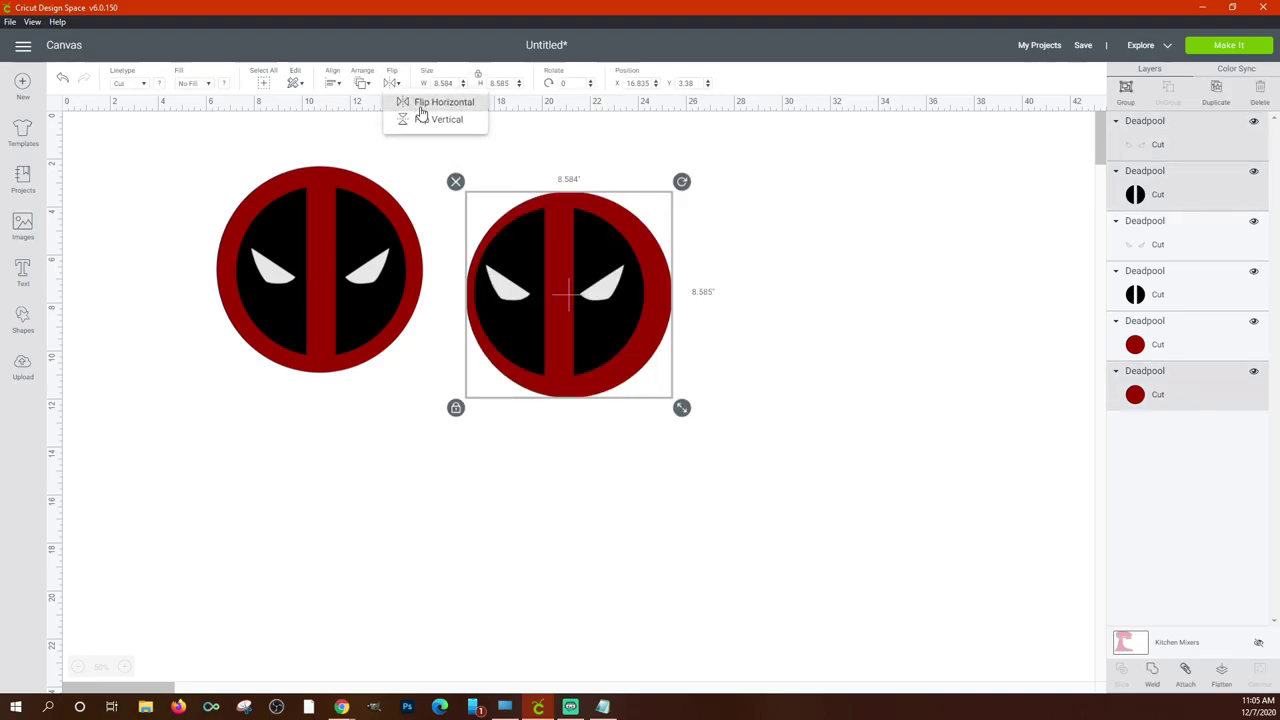
click(412, 104)
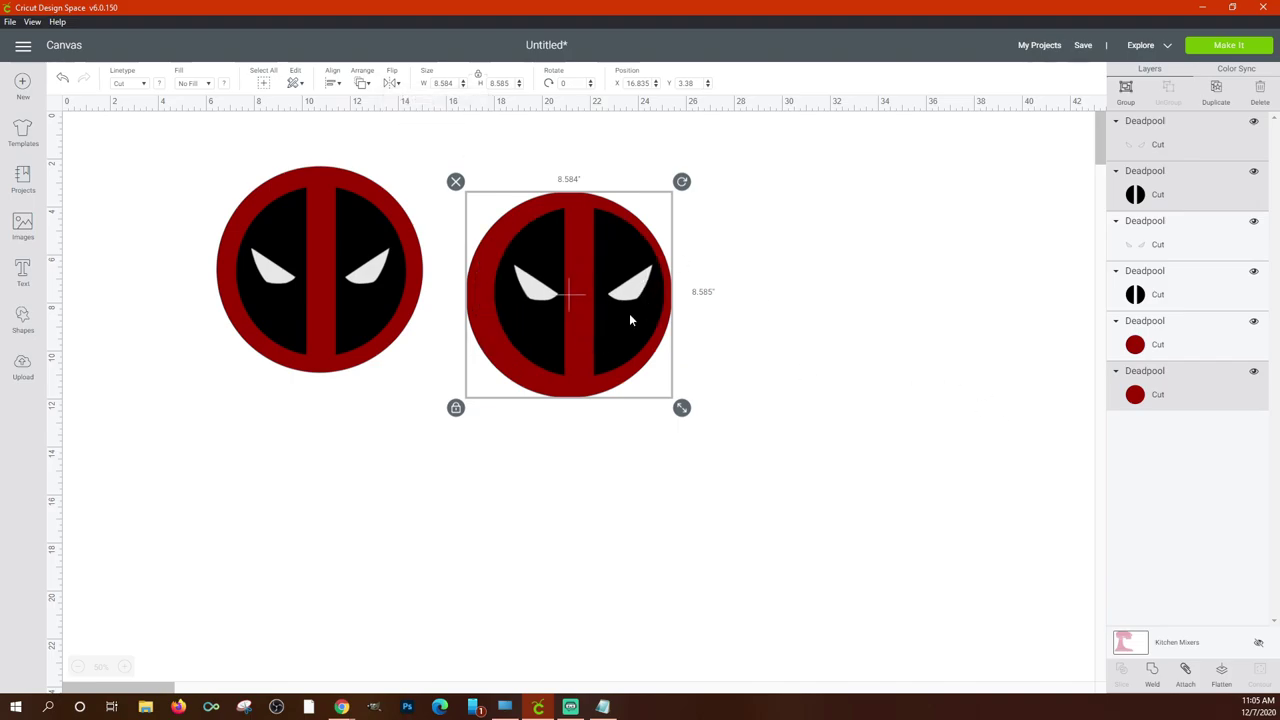
Flip the copied logo vertically, and flip it vertically once more to turn it upright.
click(395, 86)
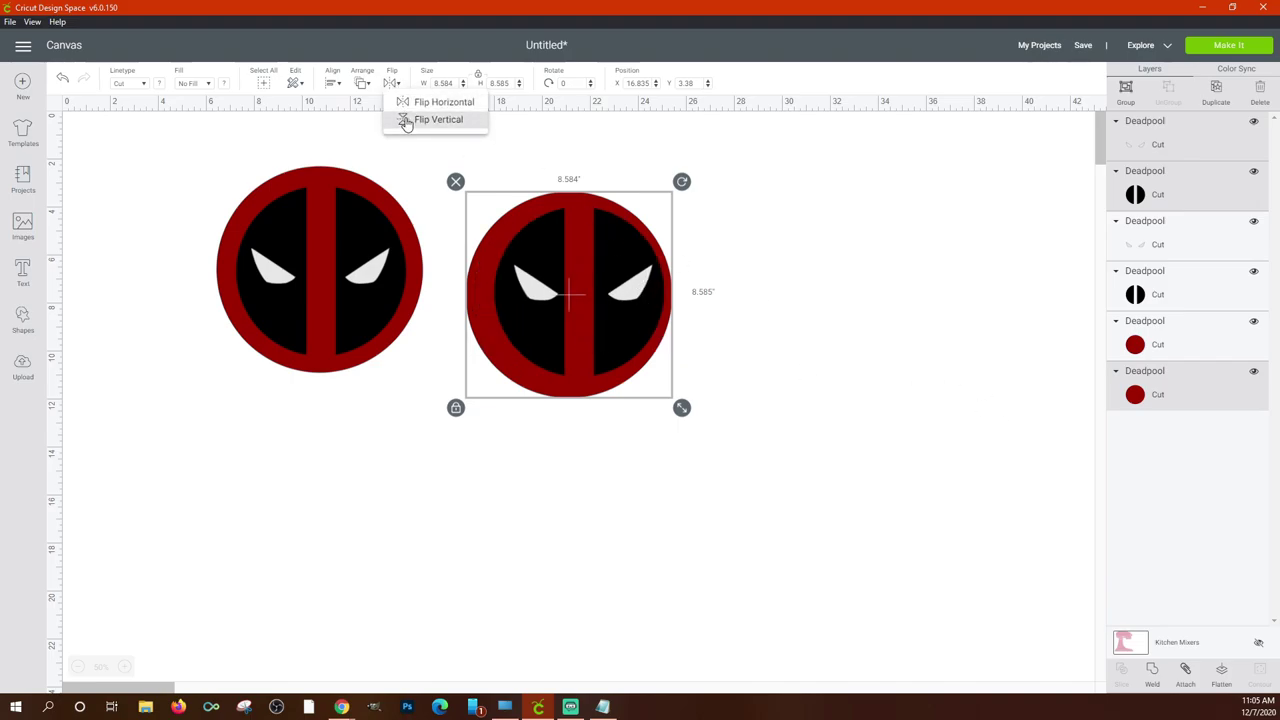
click(410, 118)
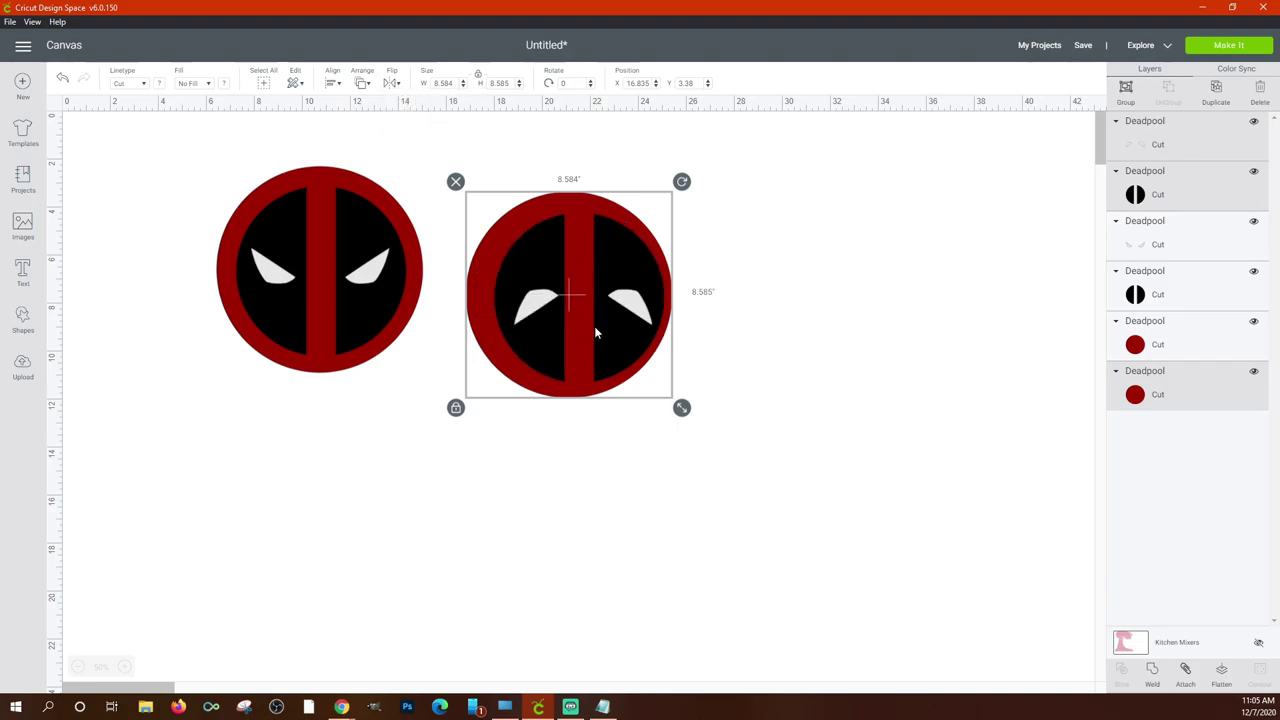
click(392, 84)
click(410, 118)
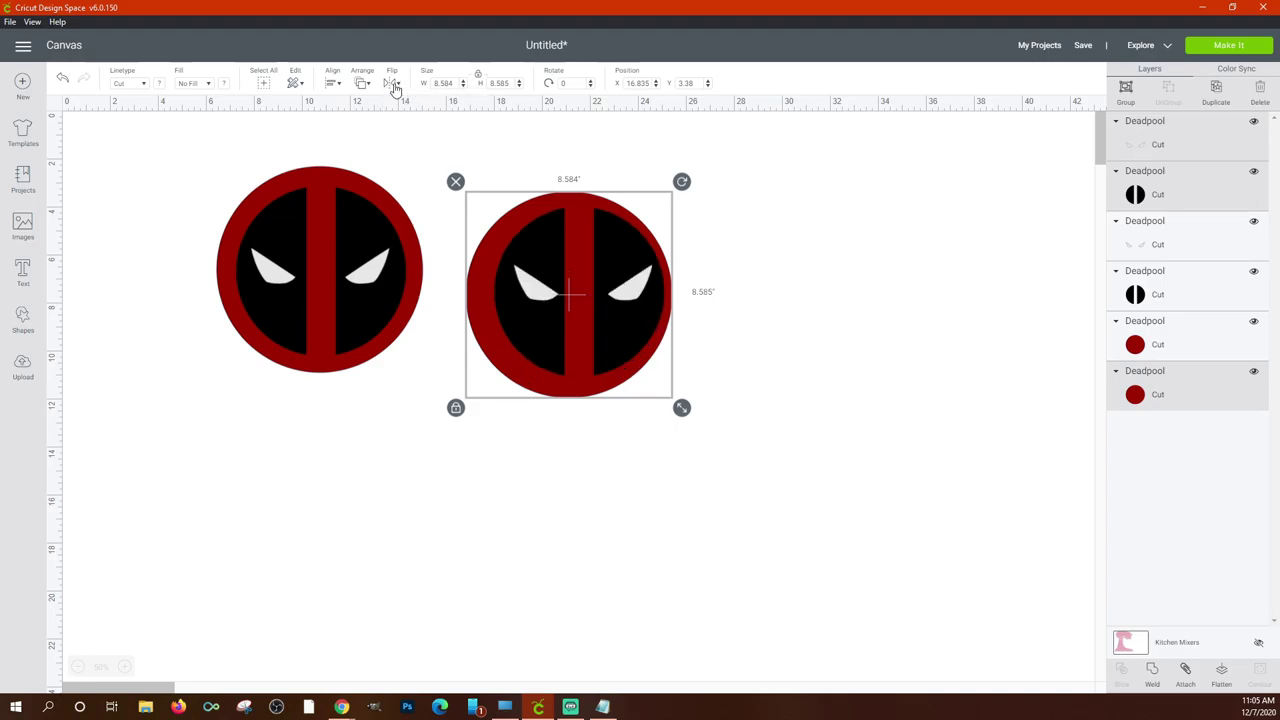
Move the copied logo to about X 16.64, Y 3.24 and shrink it proportionally to about 7.75 inches wide.
drag(663, 408, 658, 405)
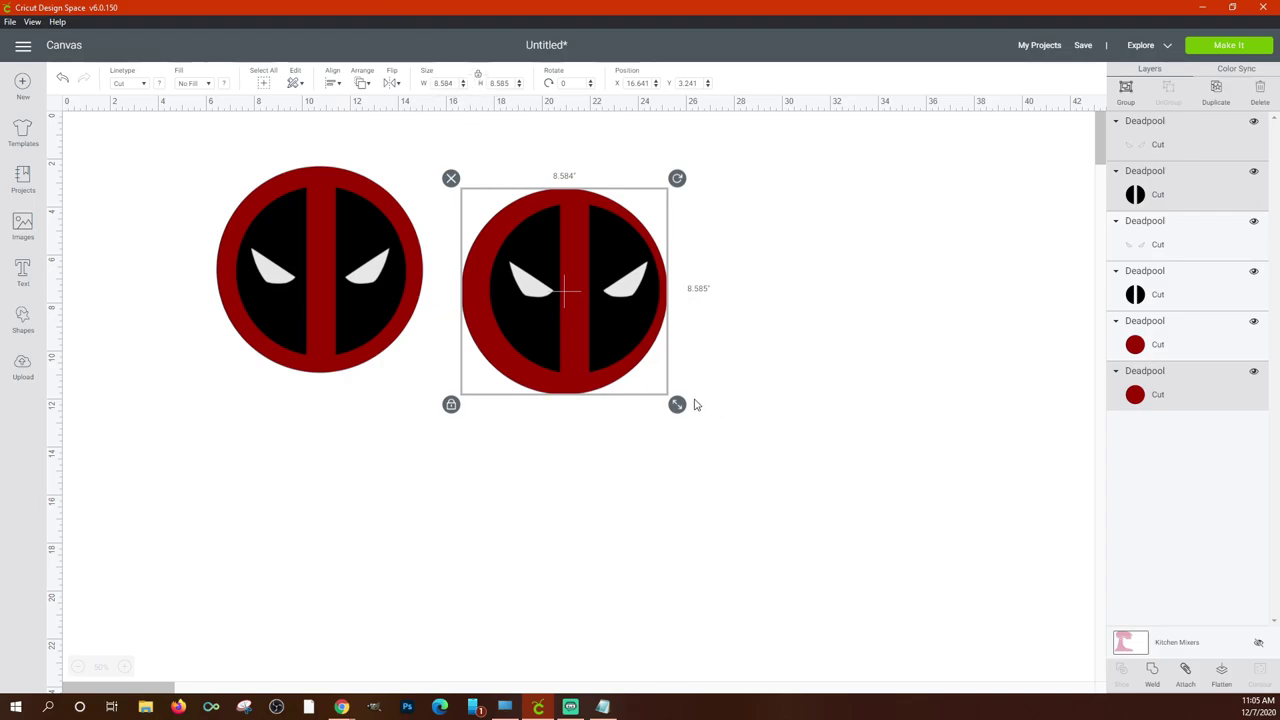
drag(677, 404, 637, 384)
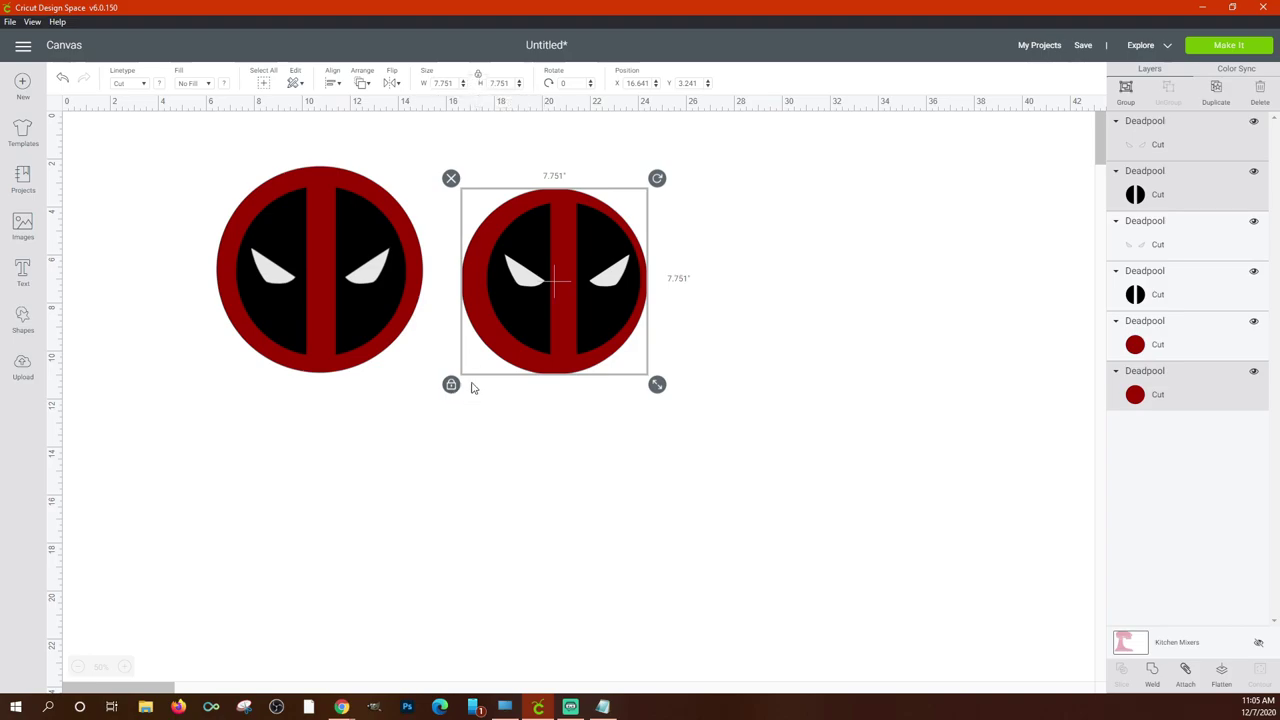
click(451, 384)
Try rotating the copied logo freehand in both directions, reset its rotation to 0, and clear the selection.
drag(660, 186, 686, 292)
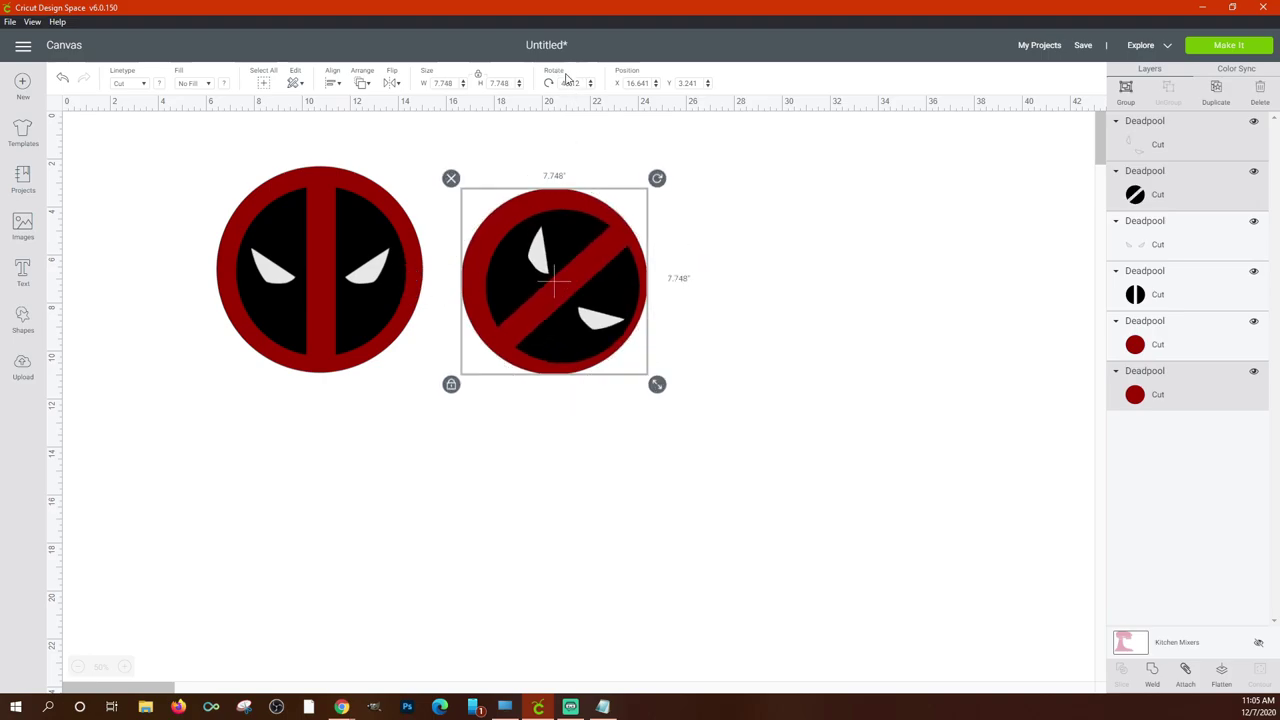
drag(657, 177, 451, 158)
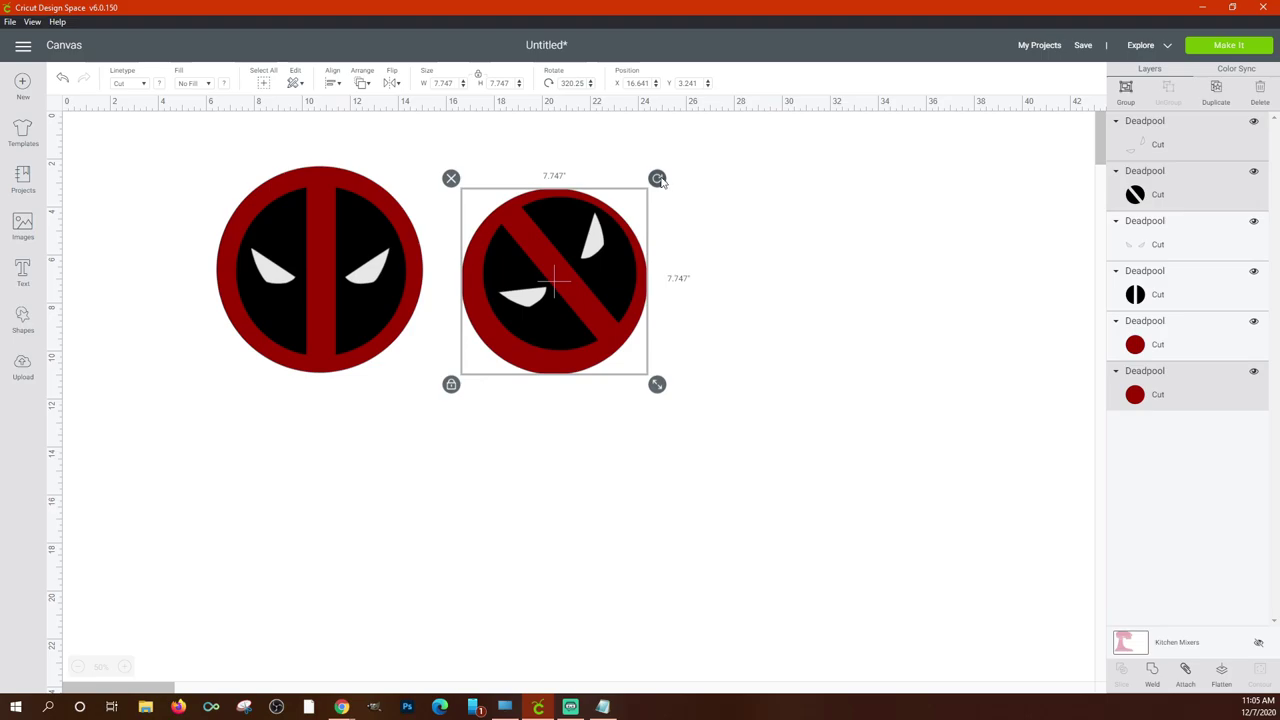
drag(657, 178, 673, 220)
click(572, 84)
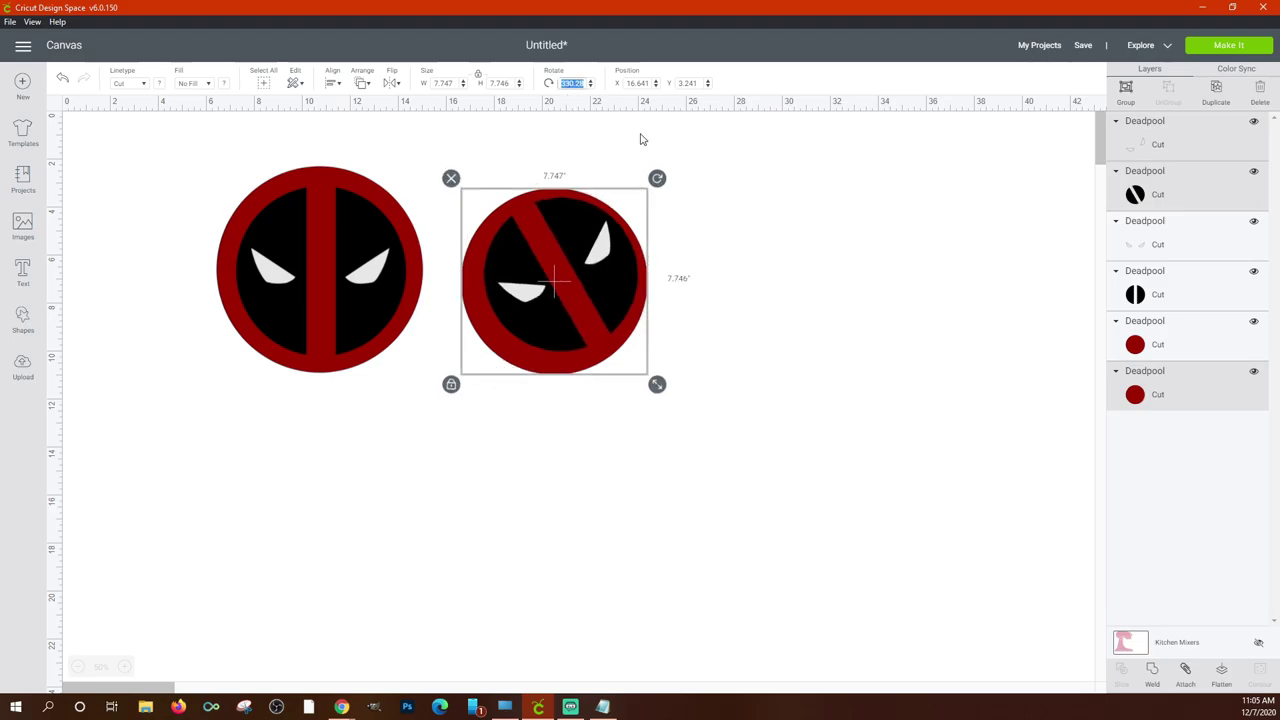
text(0)
key(Return)
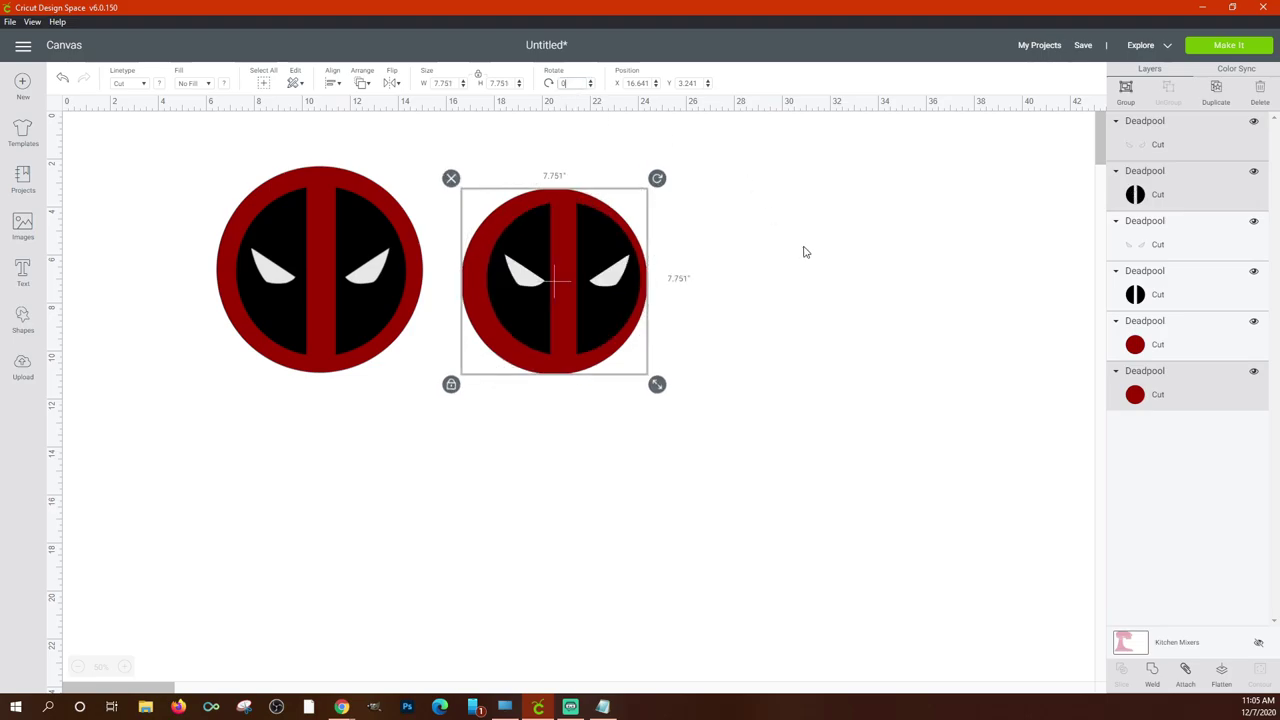
click(787, 343)
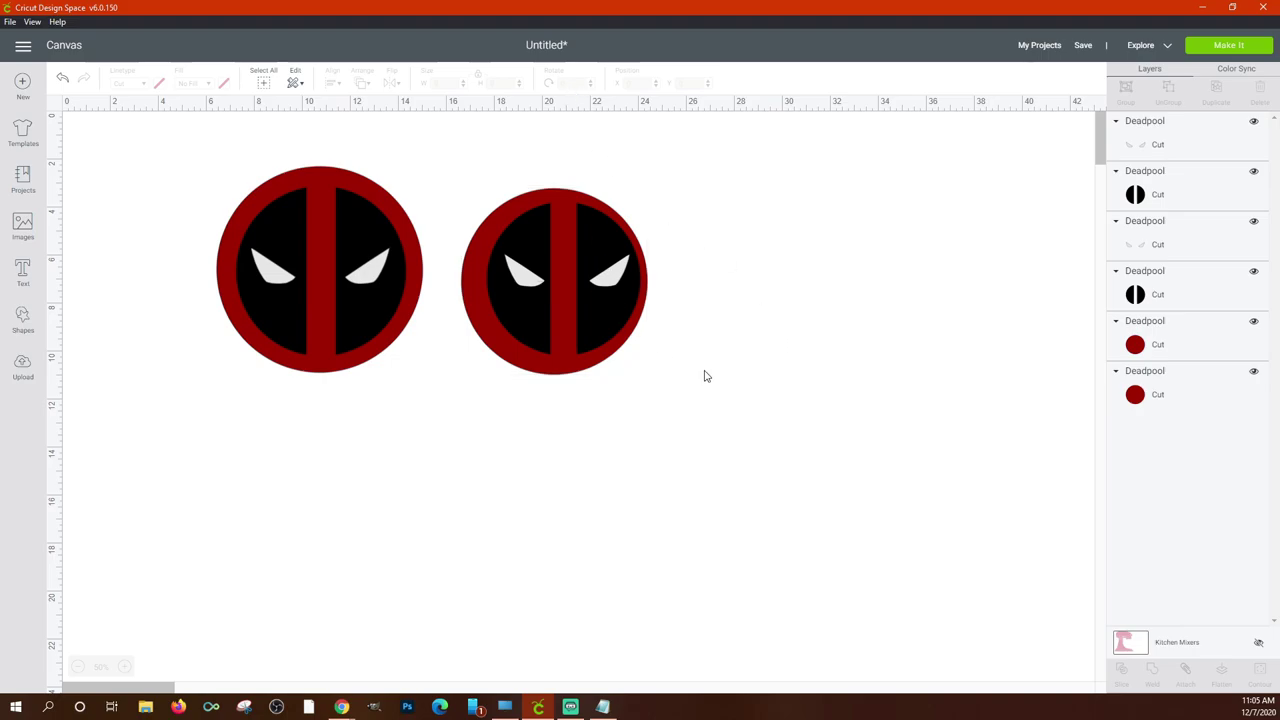
Reselect the copied logo's layers and decrease their X position in small increments to 15.641.
drag(705, 376, 489, 194)
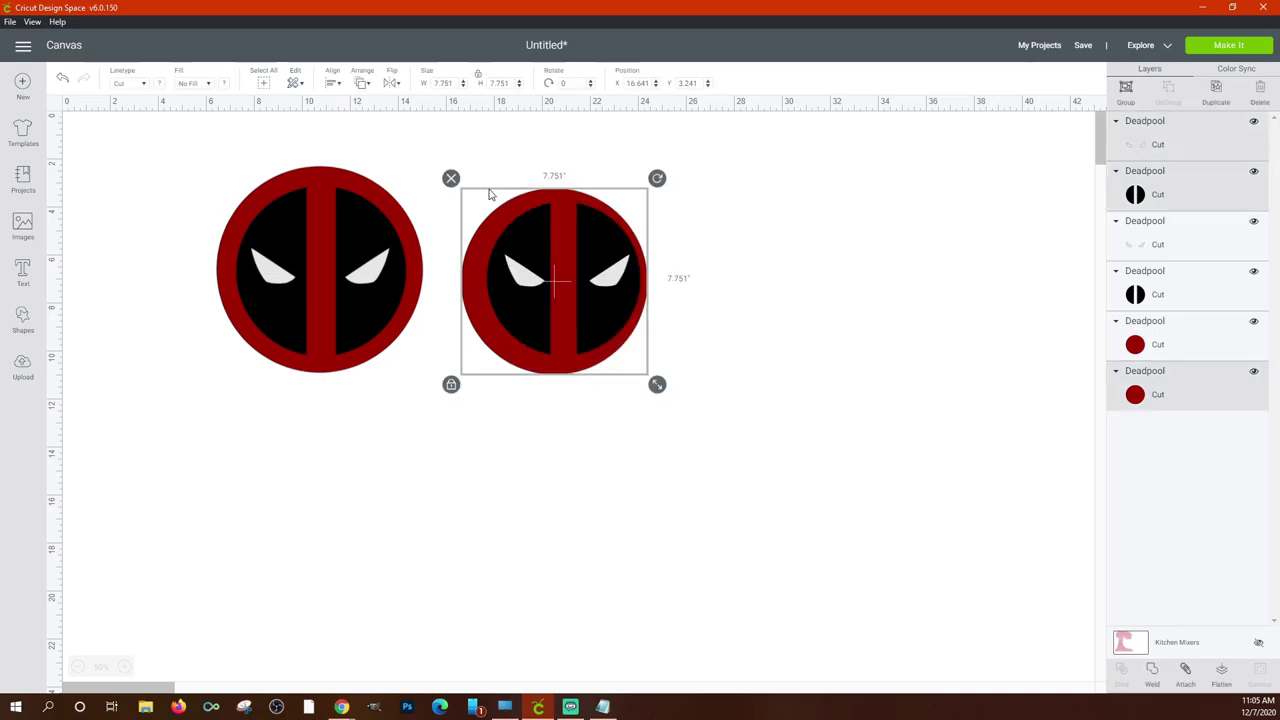
click(656, 86)
click(656, 86)
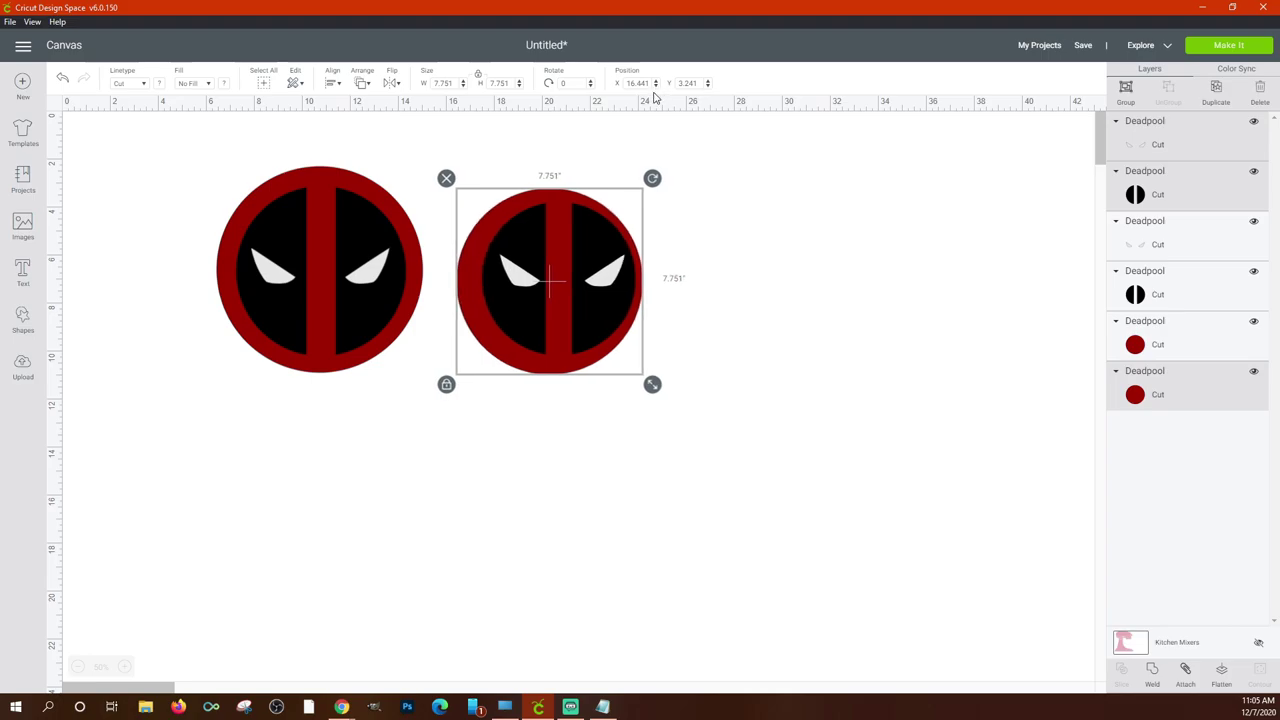
click(656, 86)
click(656, 86)
double_click(656, 86)
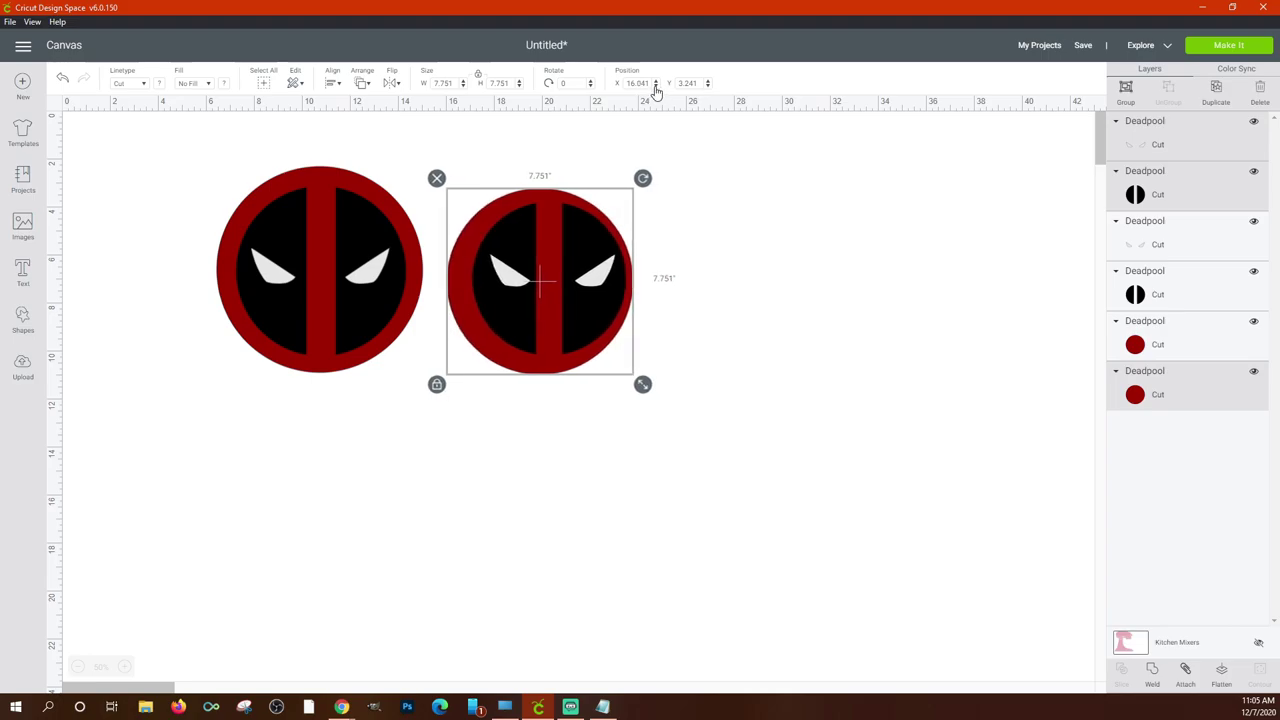
click(656, 86)
click(656, 86)
click(656, 86)
click(656, 86)
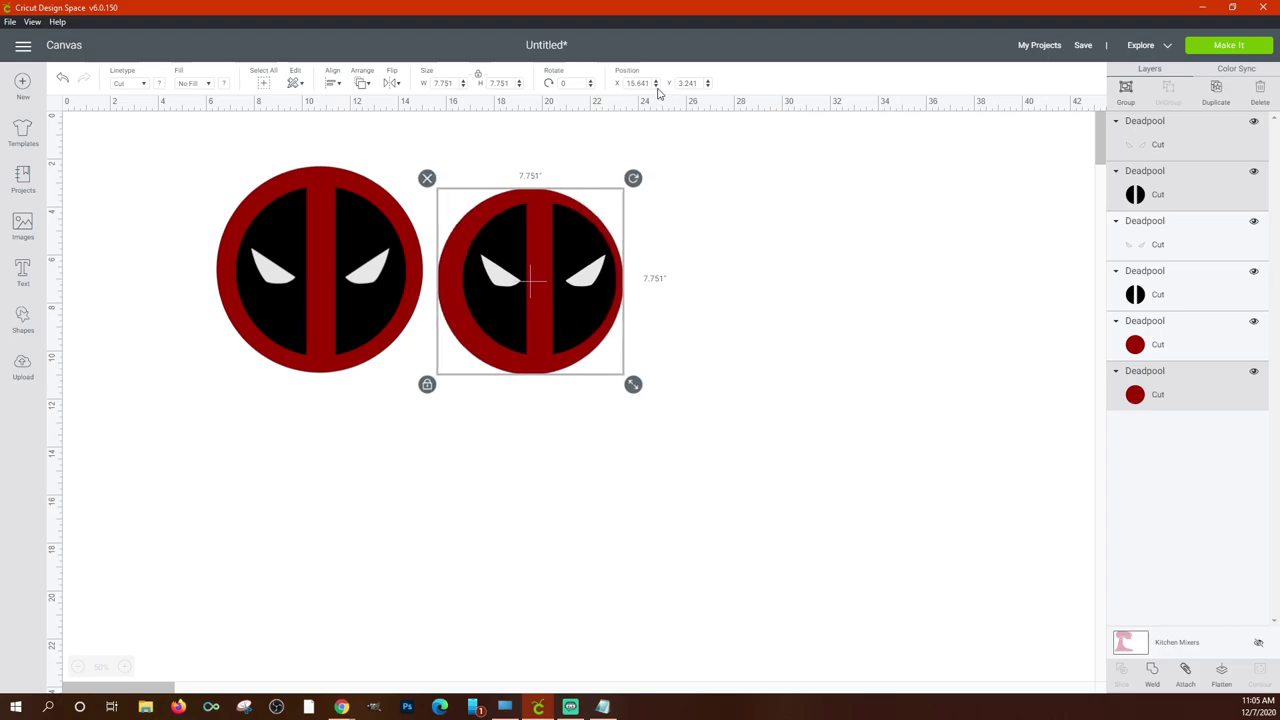
click(708, 83)
Reposition the copied logo freehand to about X 17.56, Y 2.12 and clear the selection.
drag(563, 265, 657, 322)
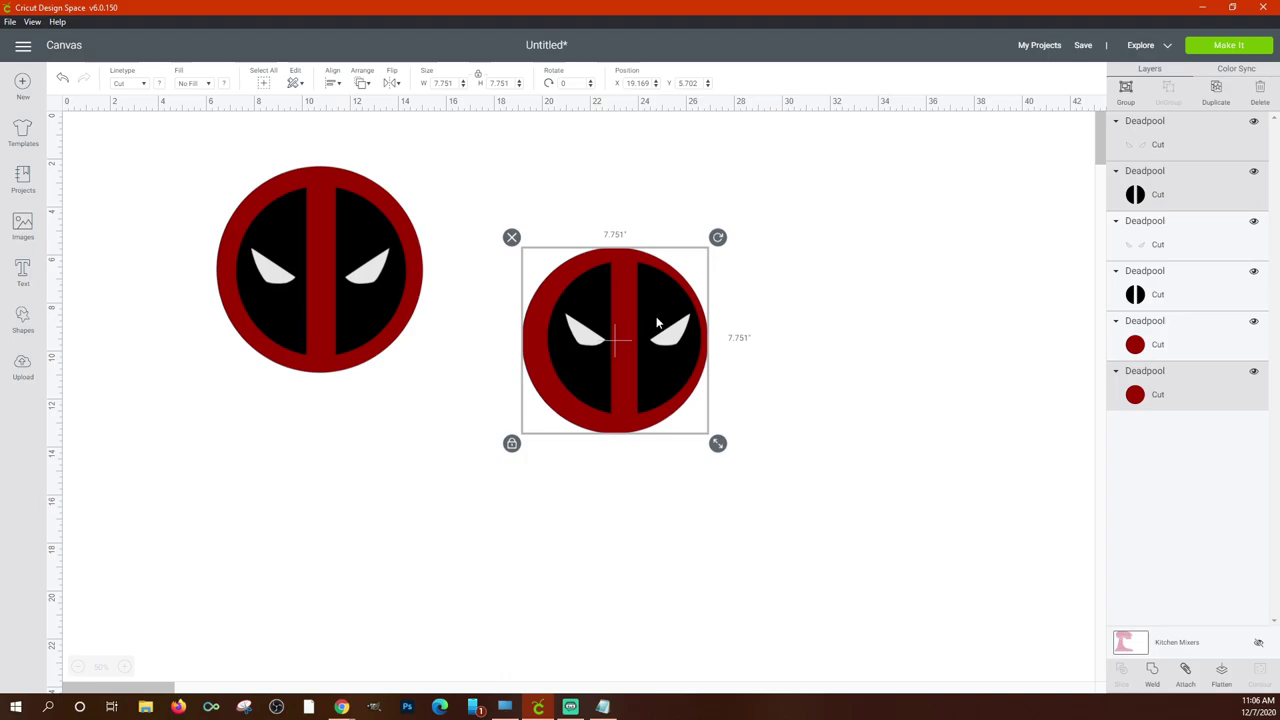
mouse_move(660, 264)
mouse_down()
mouse_move(714, 251)
mouse_move(583, 409)
mouse_move(395, 488)
mouse_move(346, 498)
mouse_move(258, 393)
mouse_move(489, 394)
mouse_move(635, 327)
mouse_move(644, 277)
mouse_up()
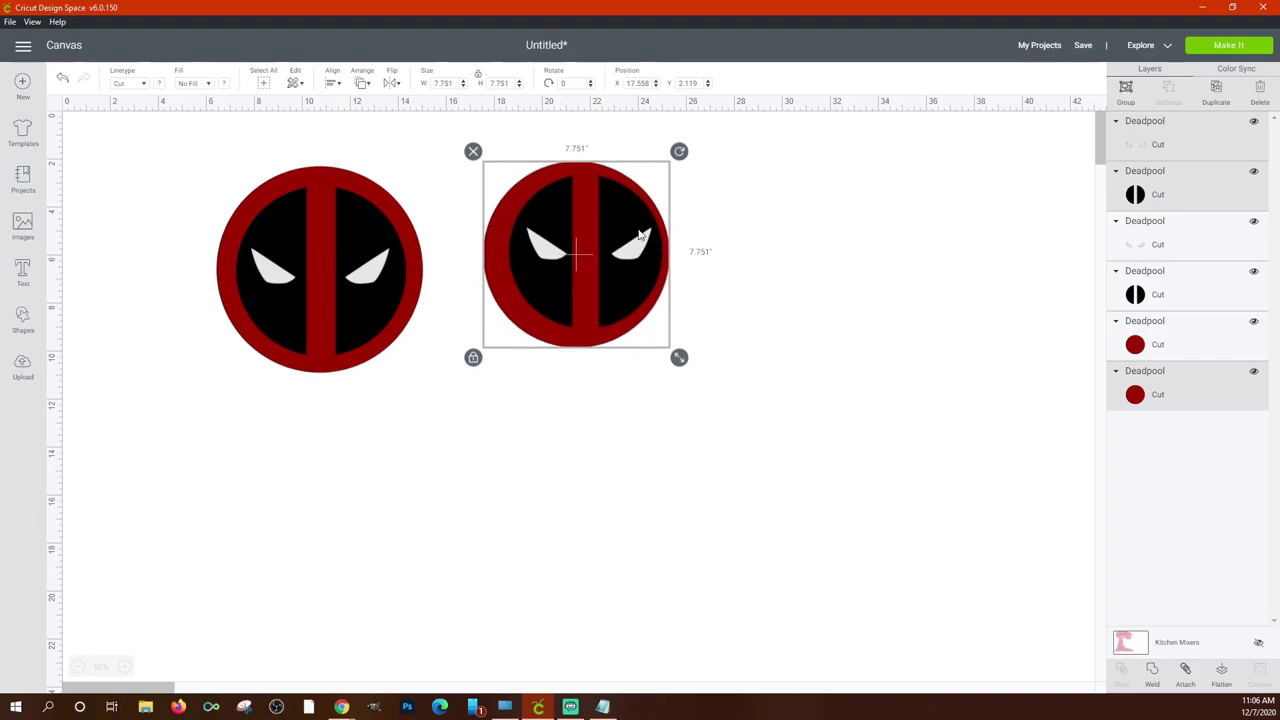
click(769, 273)
Move the copied logo's black shape to about Y 2.88 and adjust its X position to 18.411.
drag(606, 224, 592, 226)
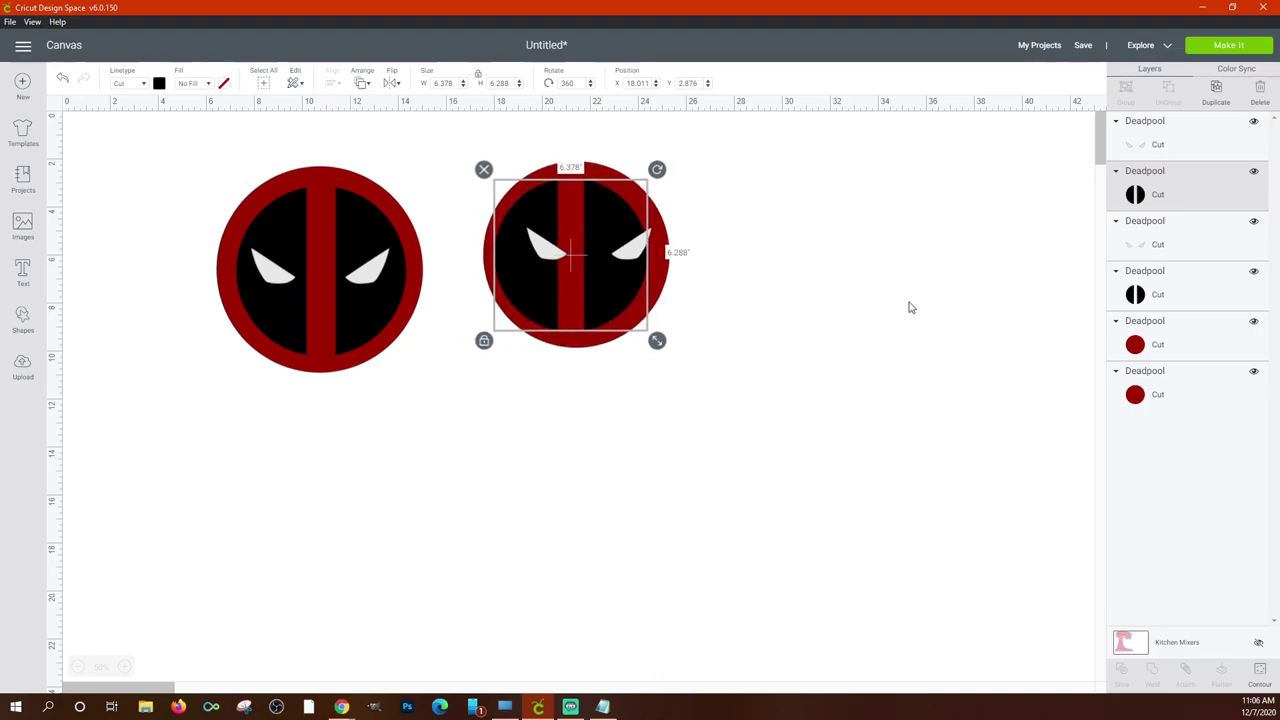
click(656, 80)
click(656, 80)
click(656, 80)
click(656, 80)
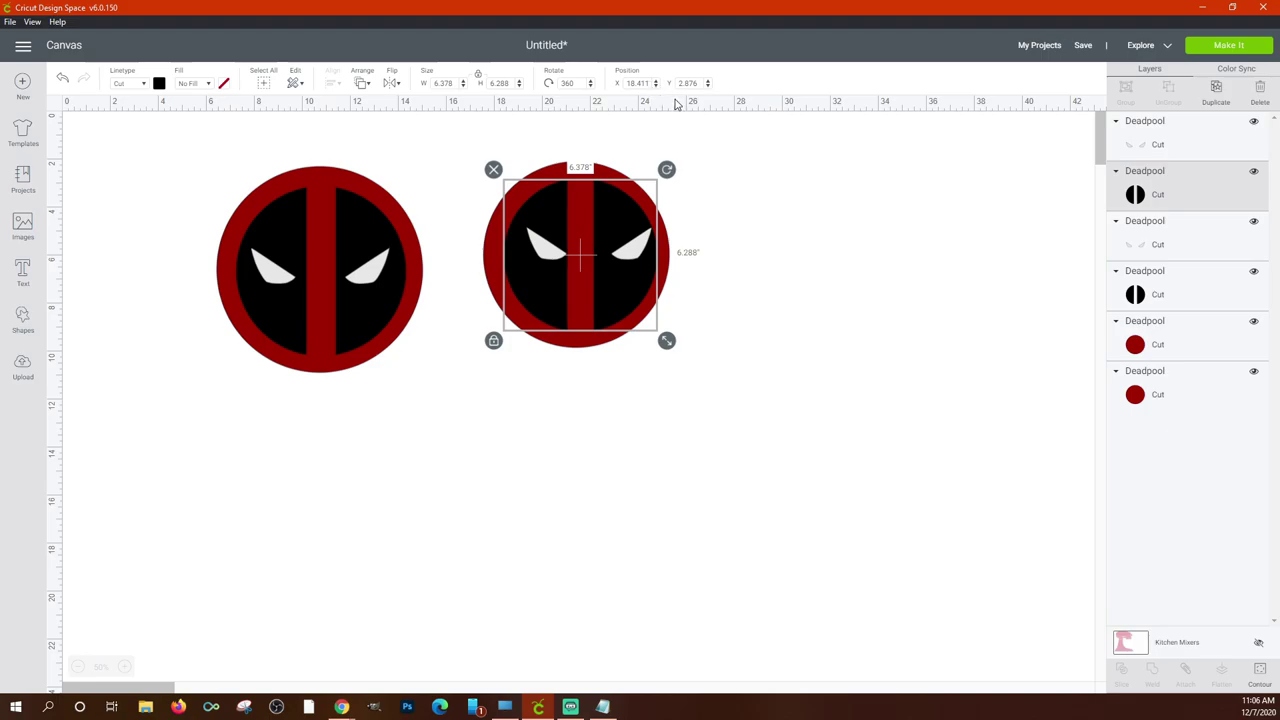
Nudge the black shape in small increments to X 18.311, Y 2.876 to center it on the red circle, and deselect it.
key(Left)
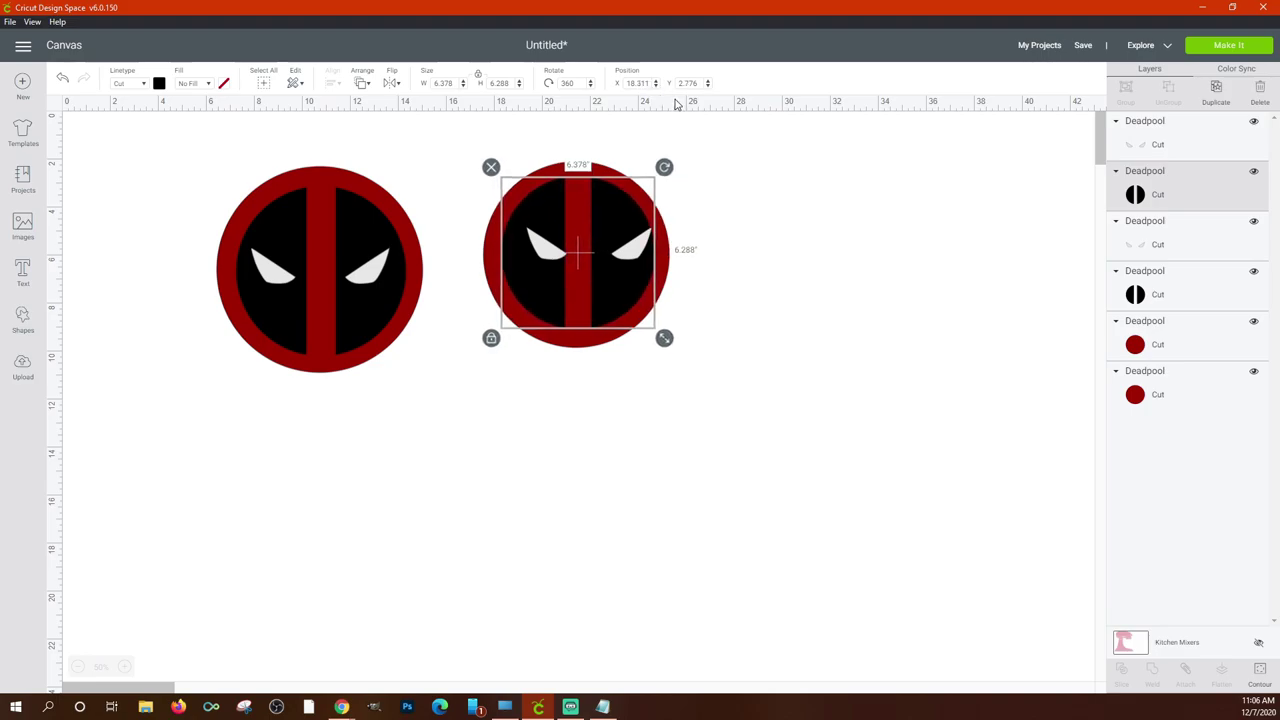
key(Up)
key(Up)
key(Up)
key(Down)
key(Down)
key(Down)
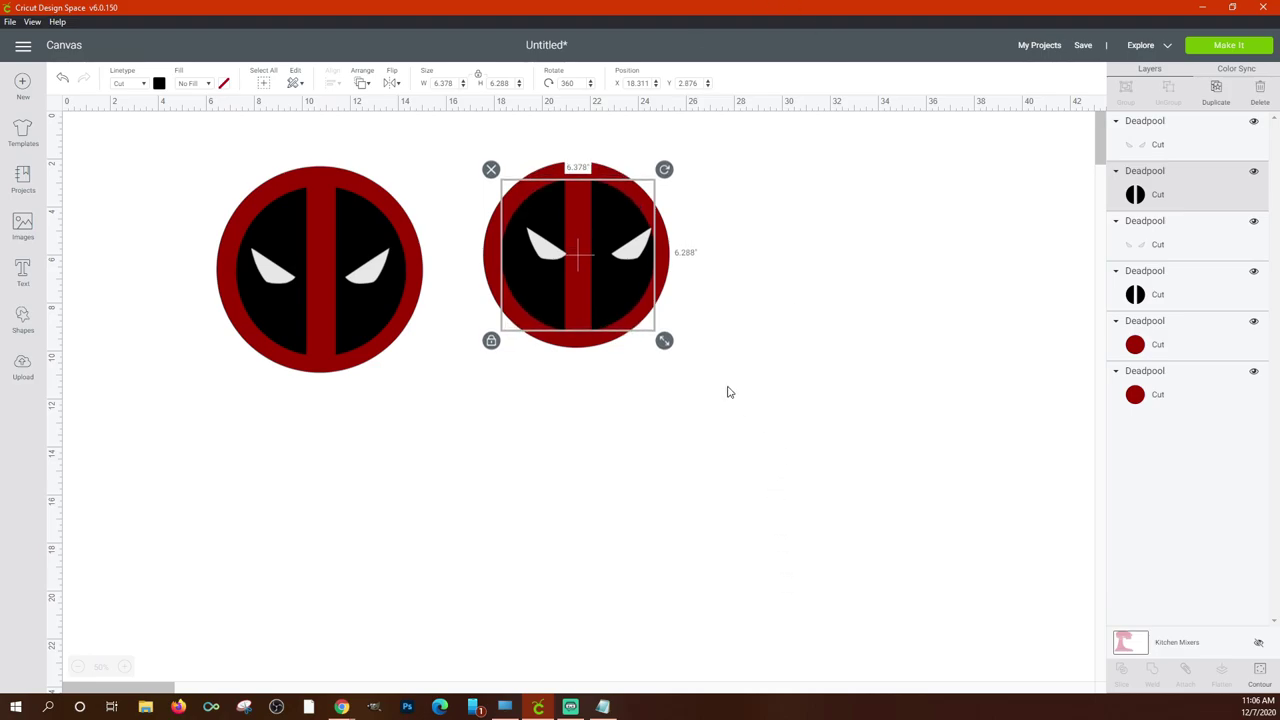
click(743, 360)
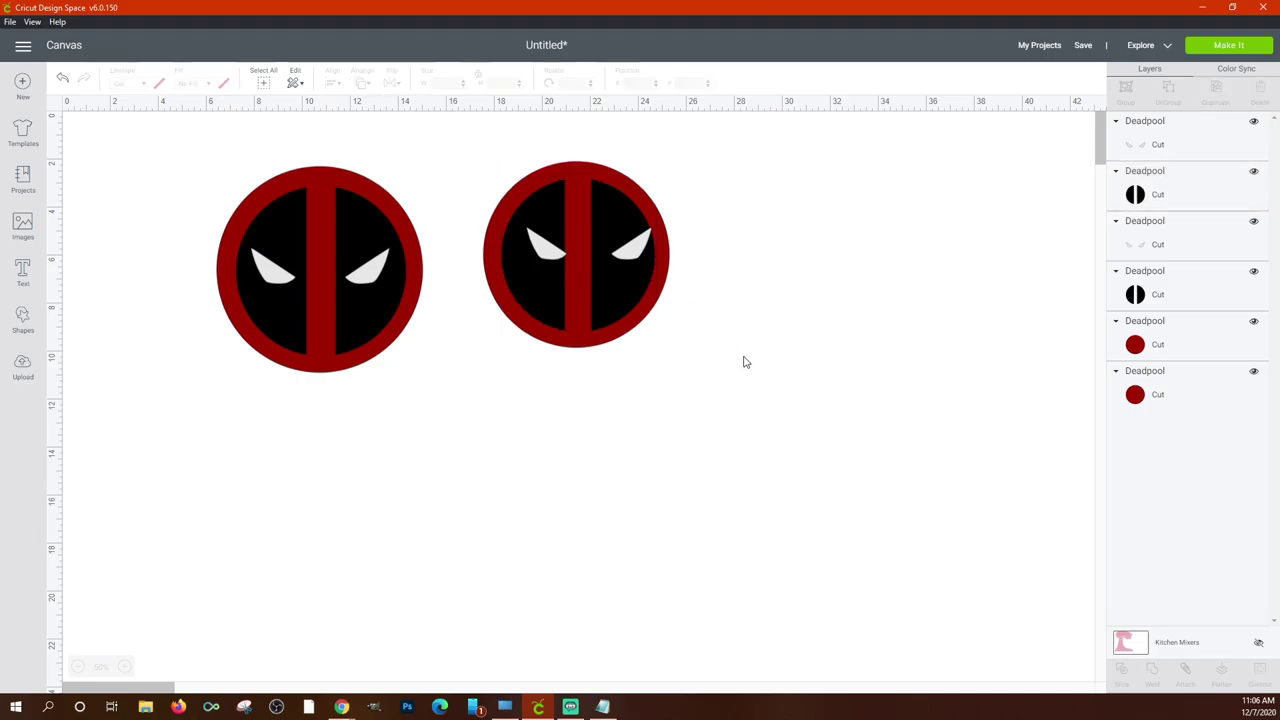
Reposition the copied logo freehand to about X 19.59, Y 2.56 and clear the selection.
drag(706, 357, 514, 214)
mouse_move(600, 263)
mouse_down()
mouse_move(441, 434)
mouse_move(699, 284)
mouse_move(802, 365)
mouse_move(568, 282)
mouse_move(584, 273)
mouse_up()
click(740, 270)
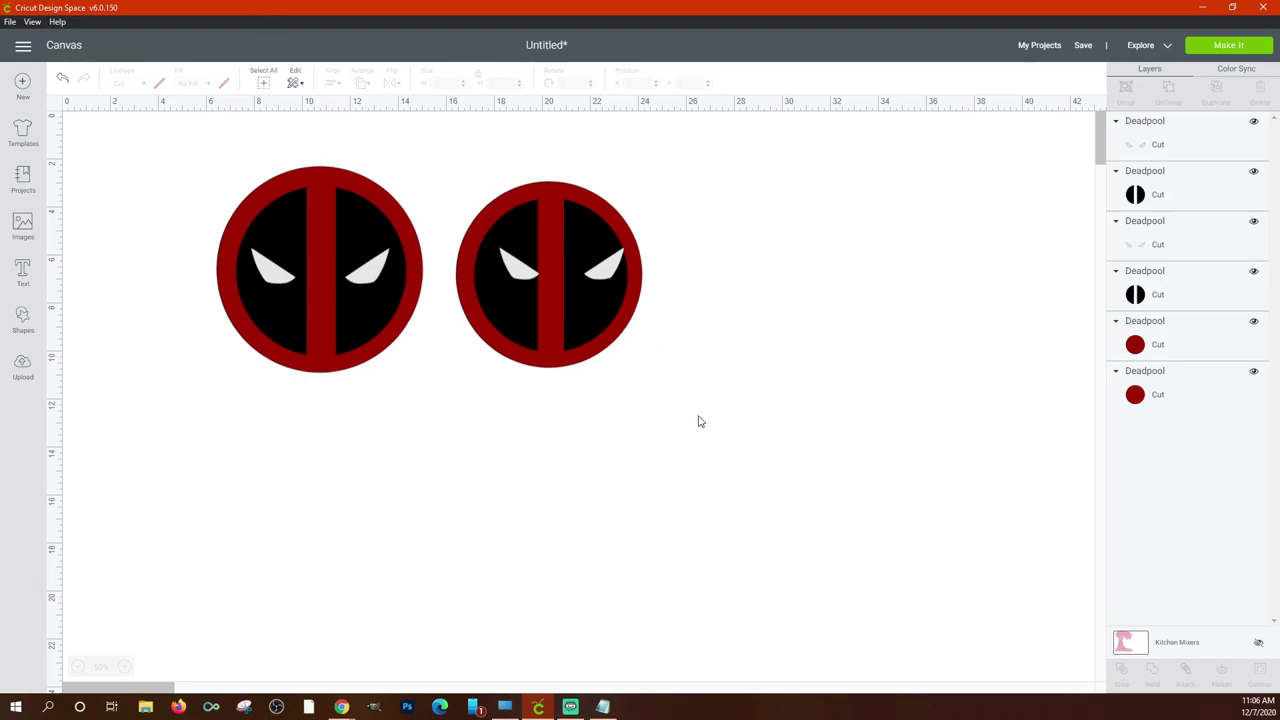
drag(700, 416, 491, 163)
drag(597, 282, 671, 272)
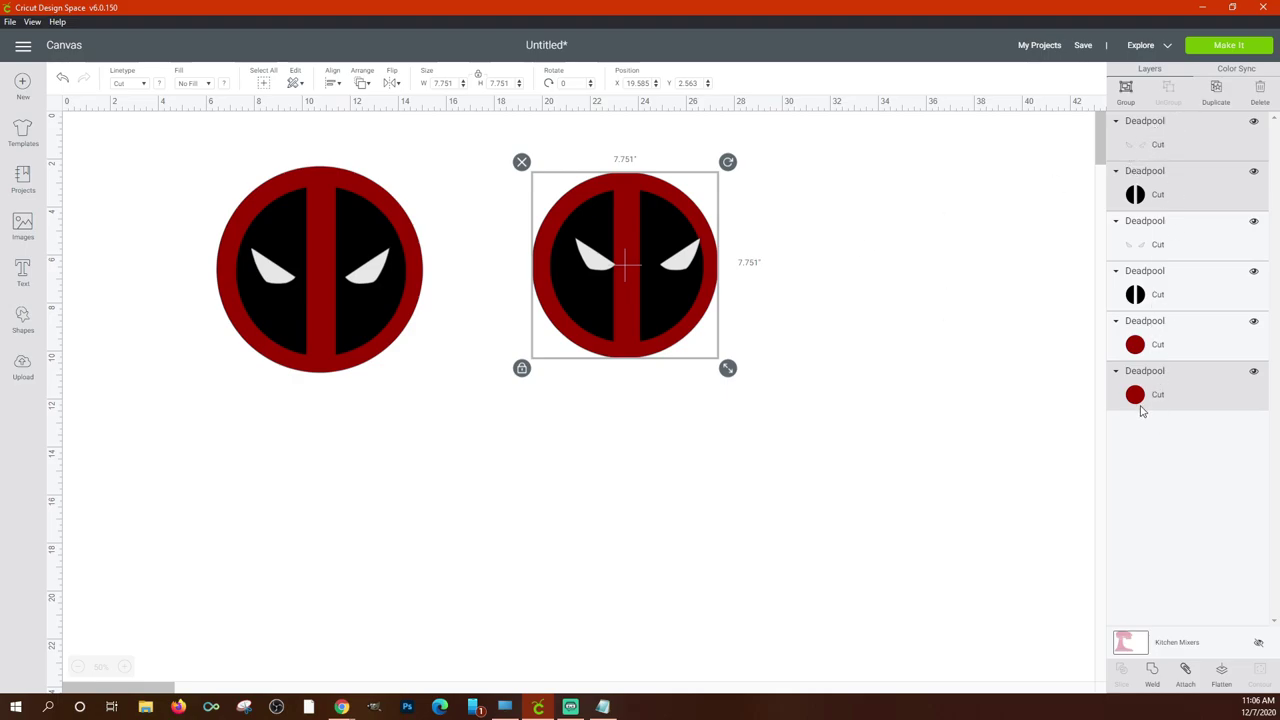
click(824, 309)
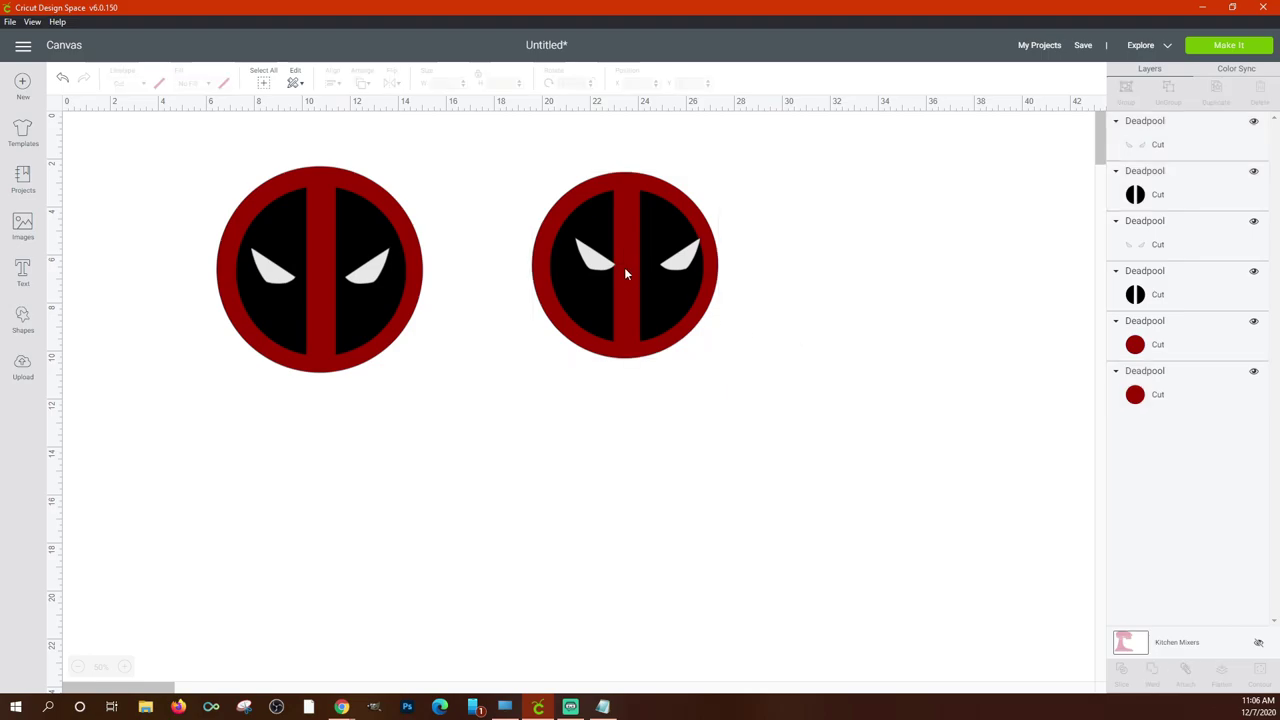
Delete all layers of the copied logo, keeping only the original on the canvas.
click(580, 291)
click(790, 340)
click(714, 258)
key(Delete)
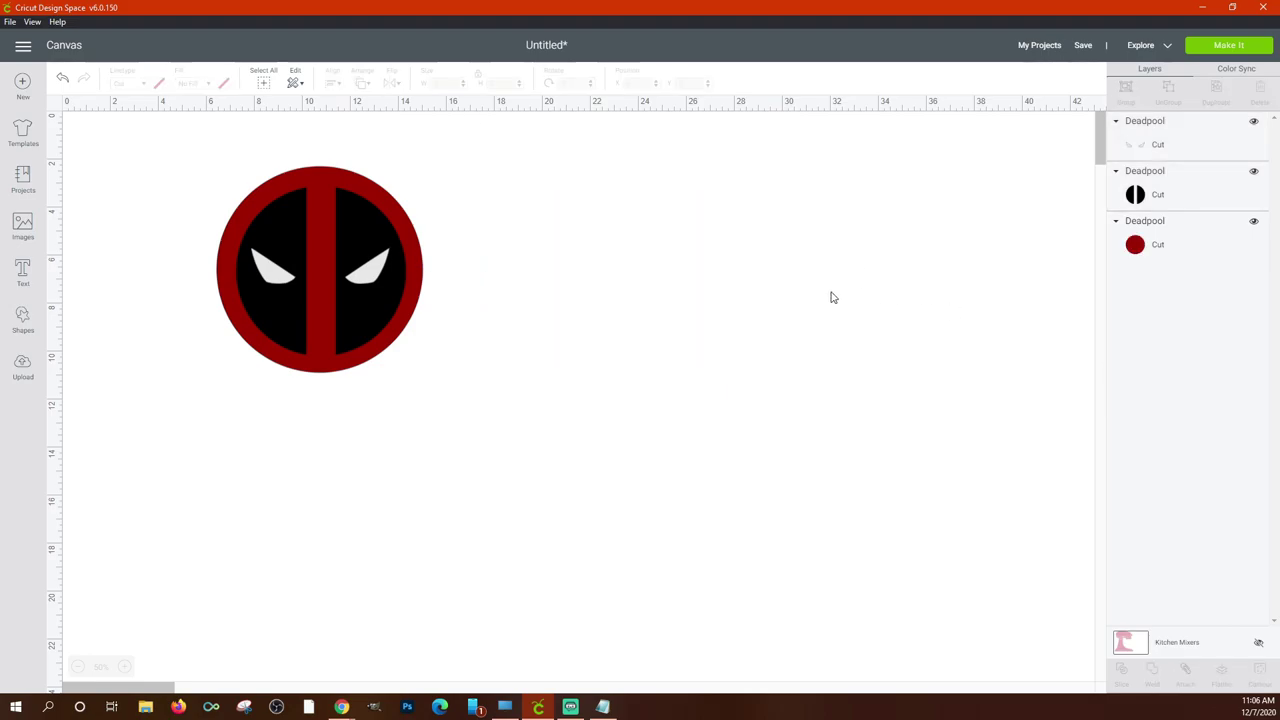
Inspect the remaining logo by selecting its three layers together, followed by the black shape and the eyes individually.
drag(576, 360, 207, 202)
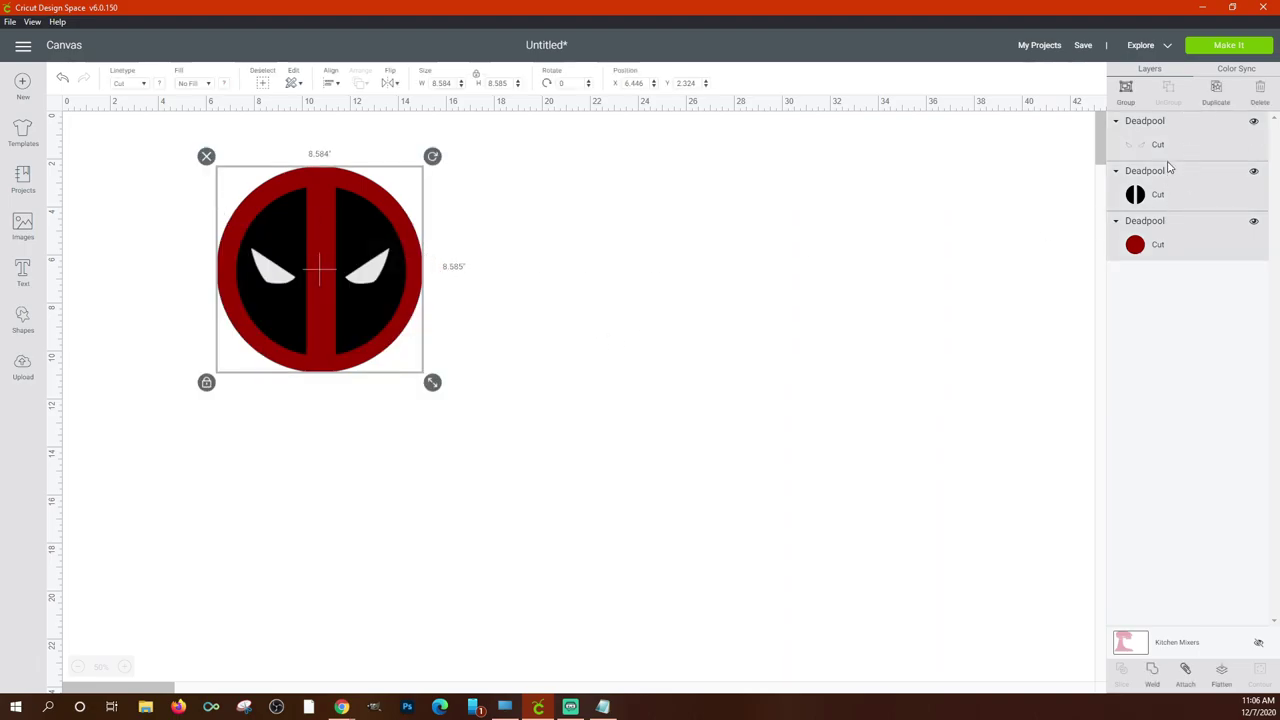
click(580, 301)
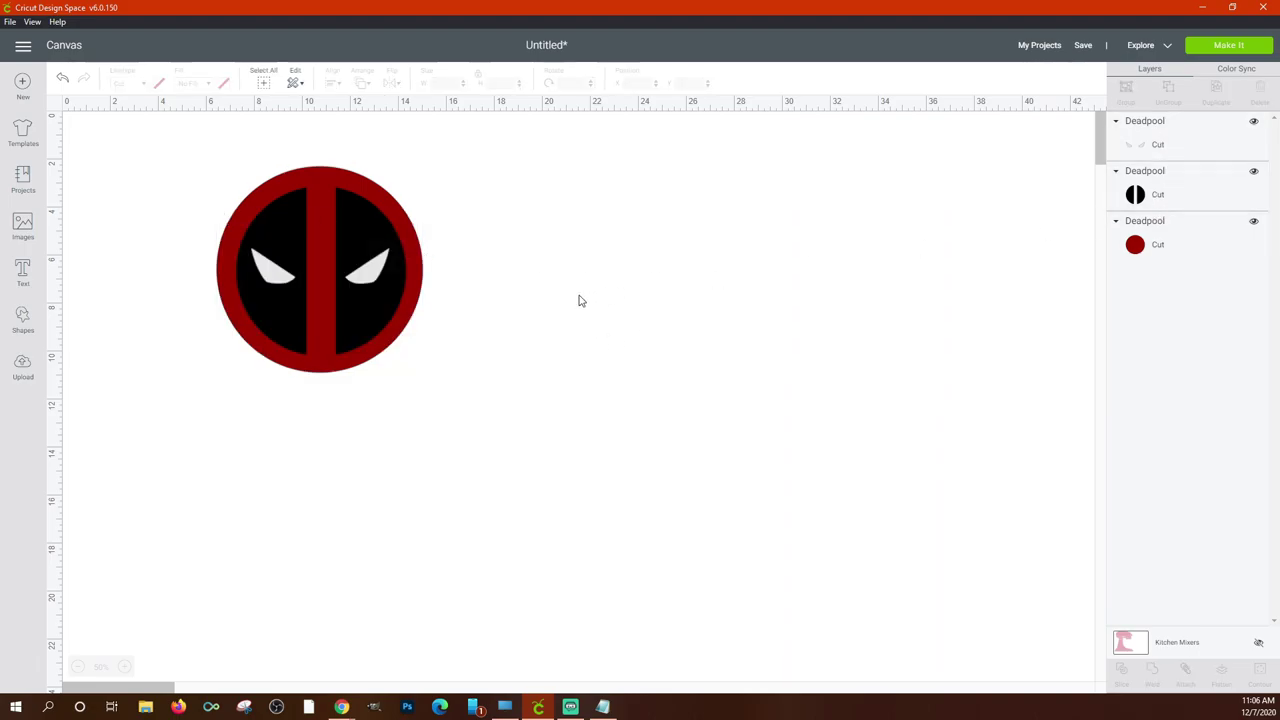
click(281, 225)
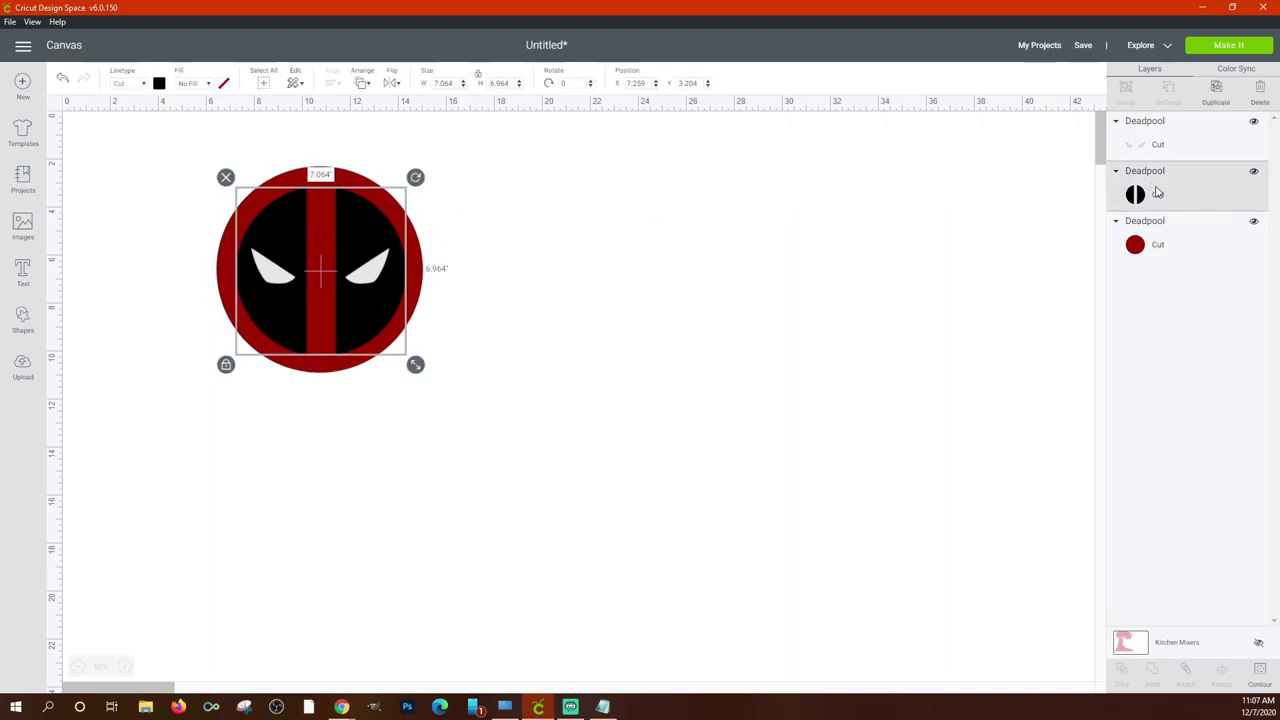
click(372, 272)
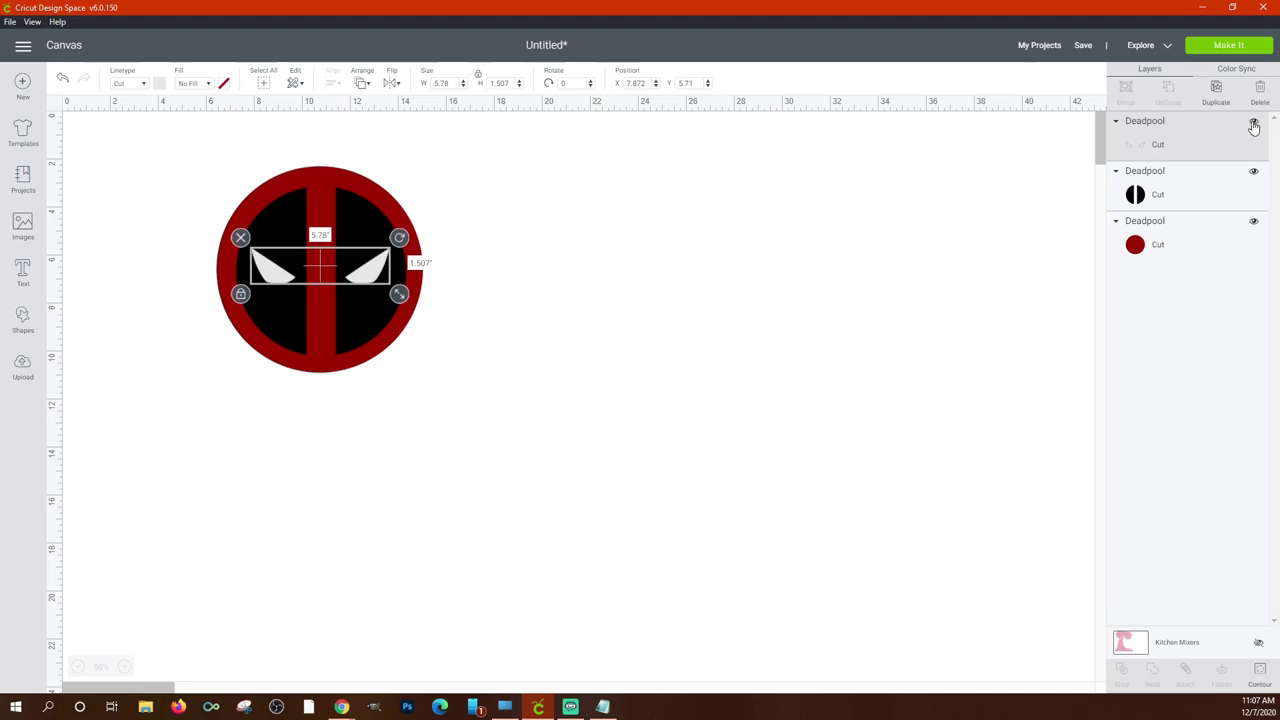
Hide and show the eyes, black shape and red circle layers one at a time to check each layer's contents.
click(1253, 123)
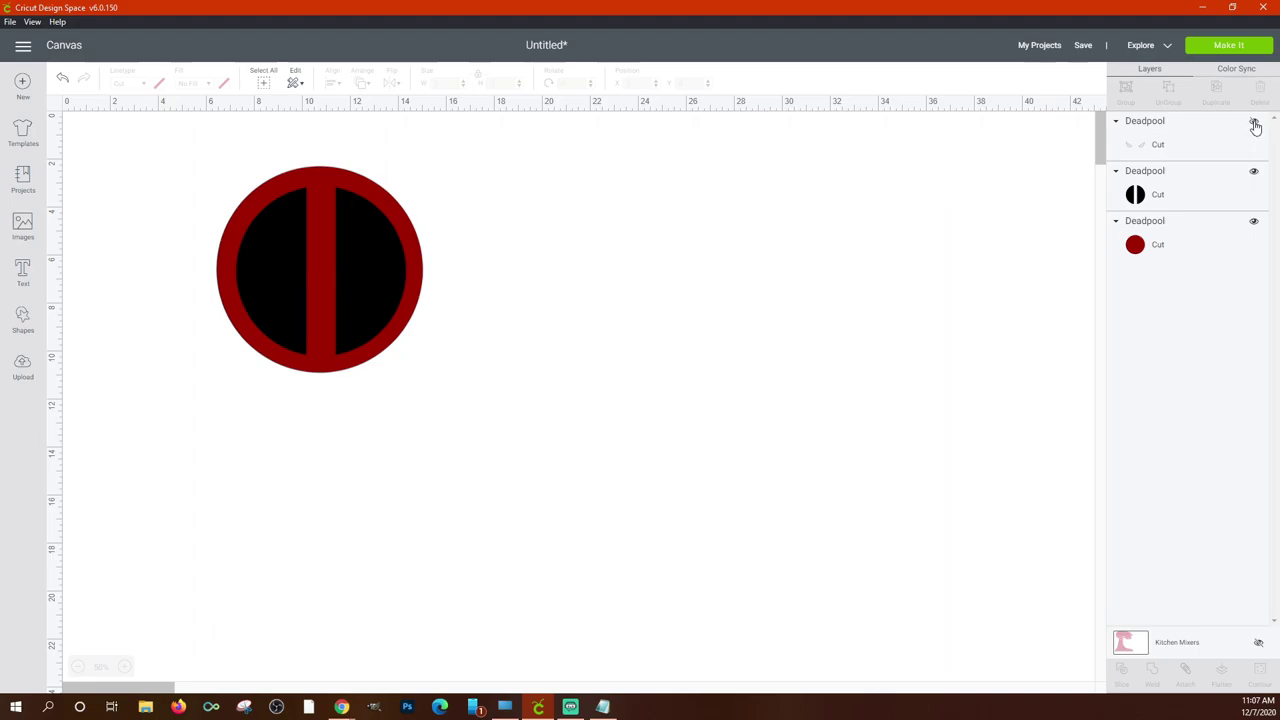
click(1254, 124)
click(1255, 175)
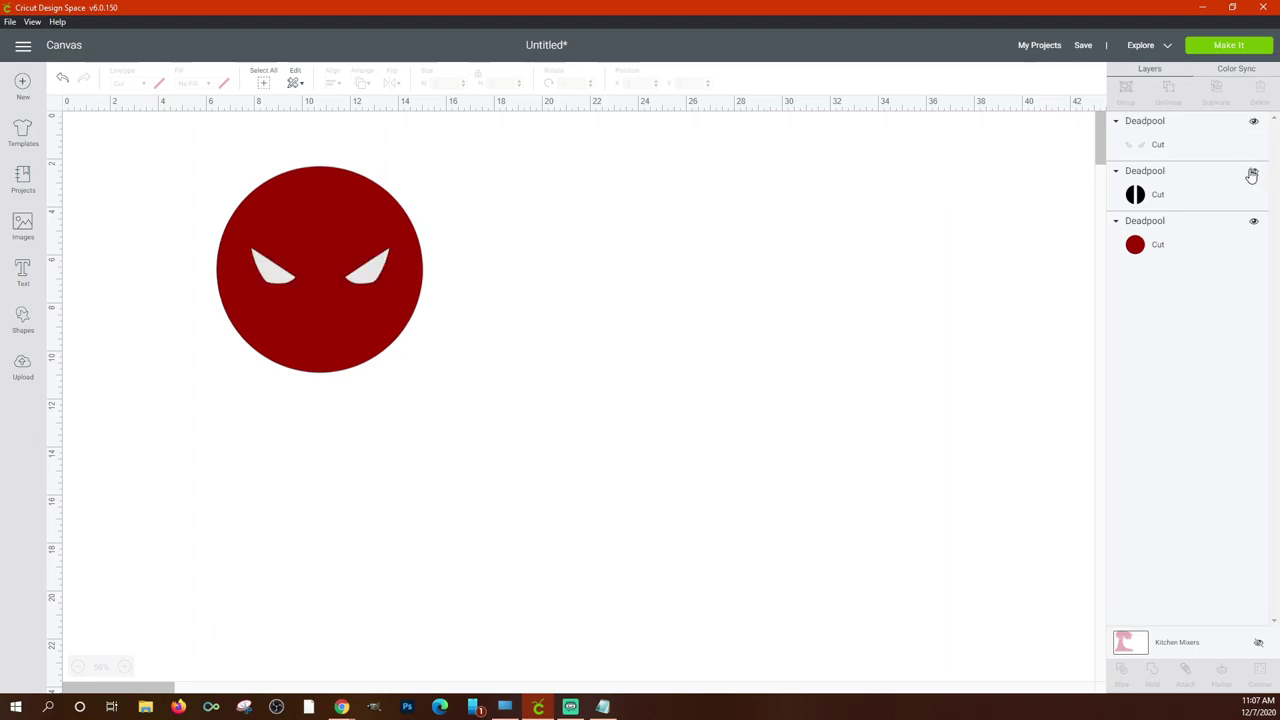
click(1253, 172)
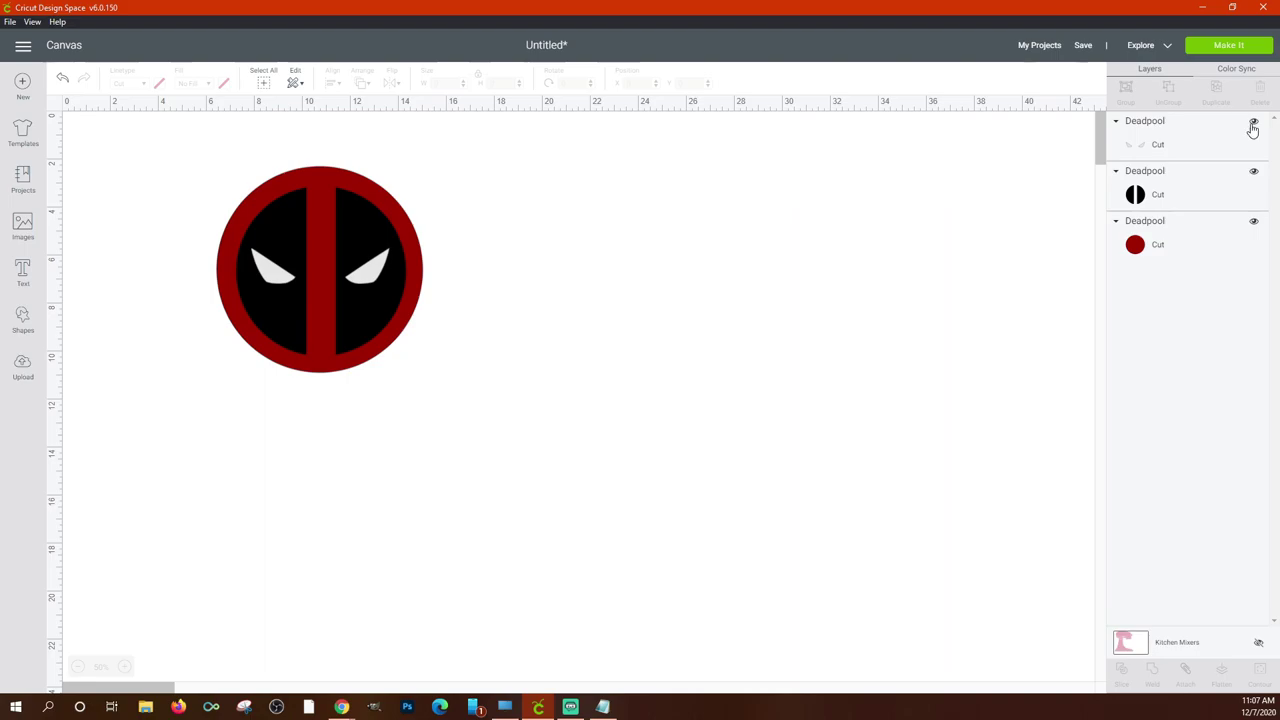
click(1254, 222)
click(1254, 222)
Examine how the logo is layered by selecting everything together, followed by the red circle, black shape and eyes layers individually.
drag(580, 388, 138, 167)
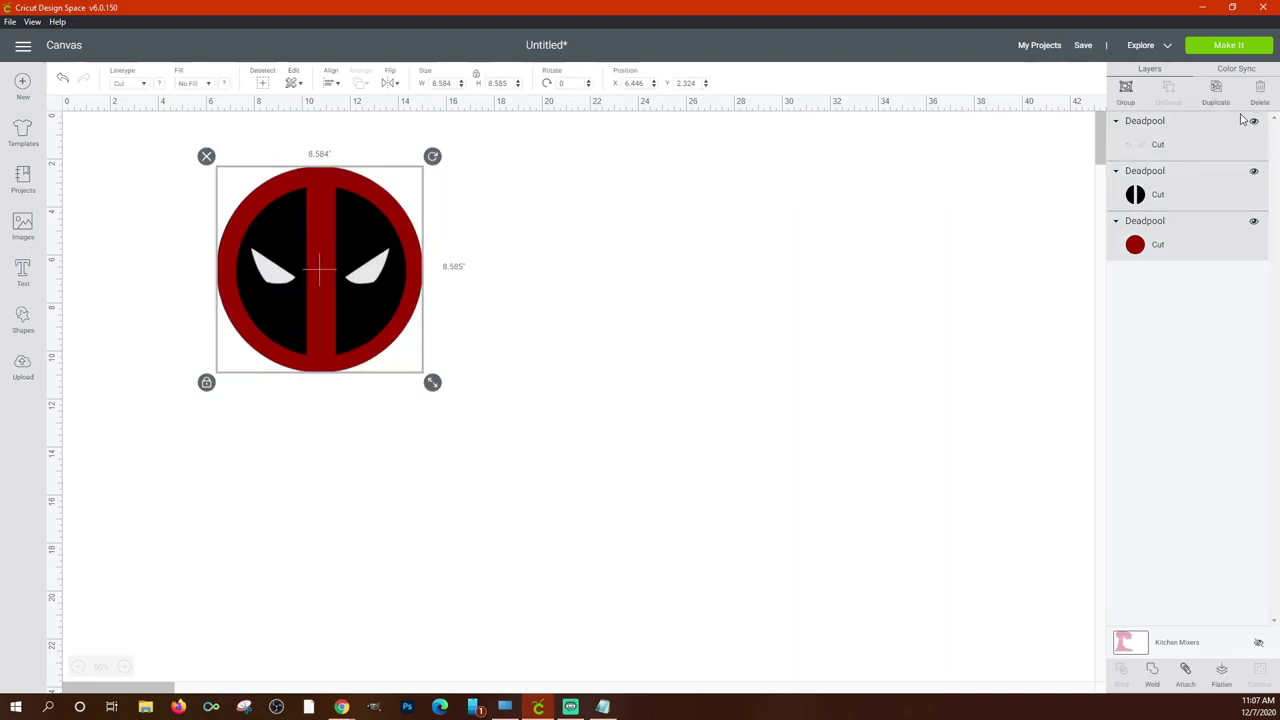
click(772, 330)
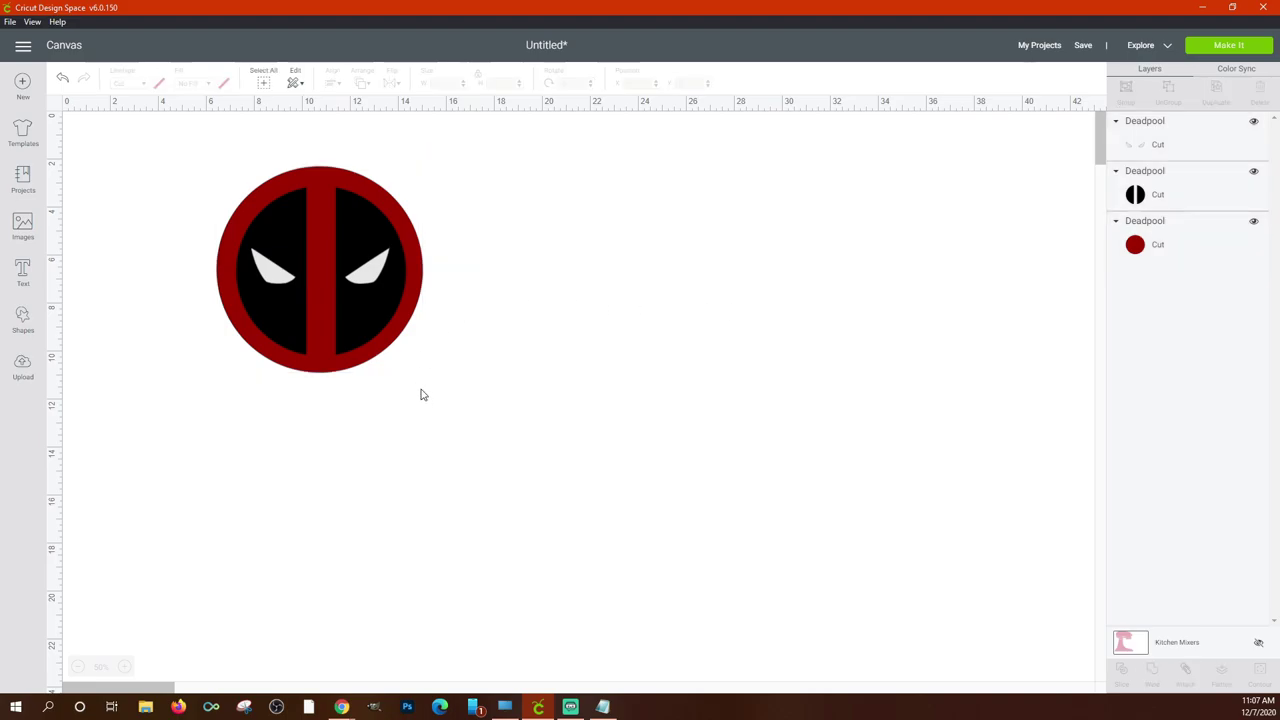
drag(421, 394, 440, 282)
click(600, 311)
click(1163, 262)
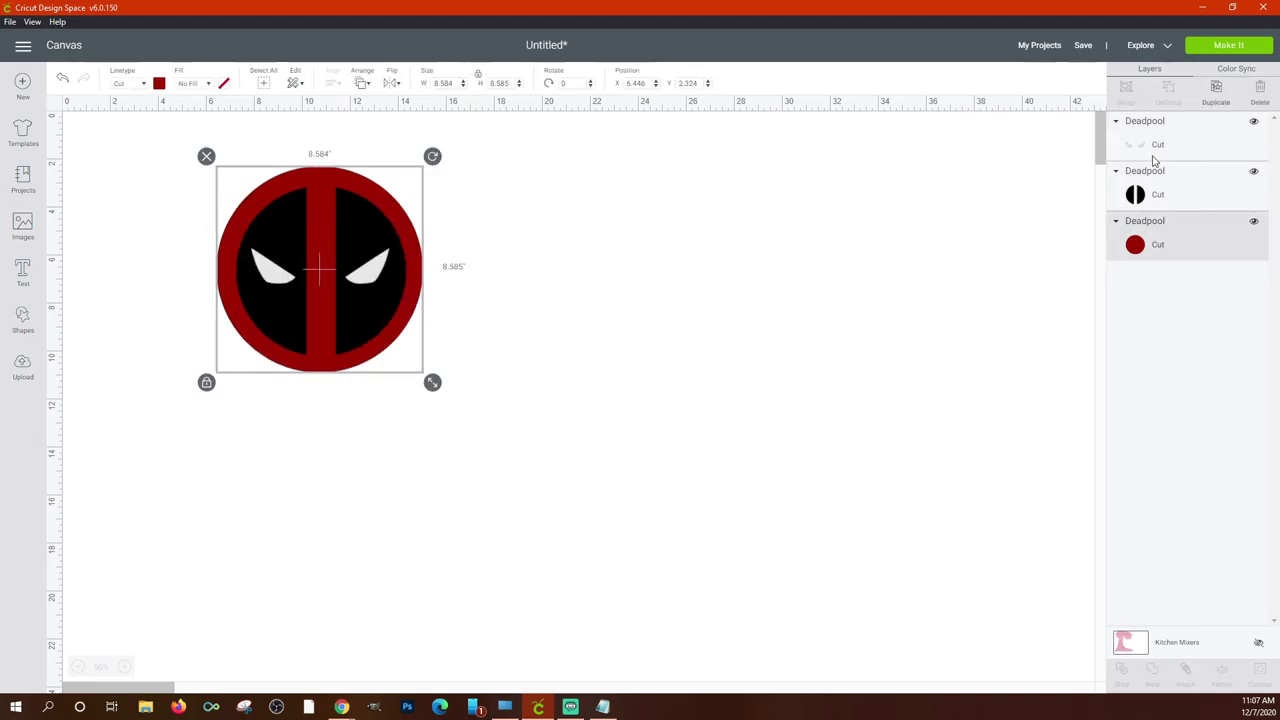
click(1154, 160)
click(1142, 191)
click(1150, 240)
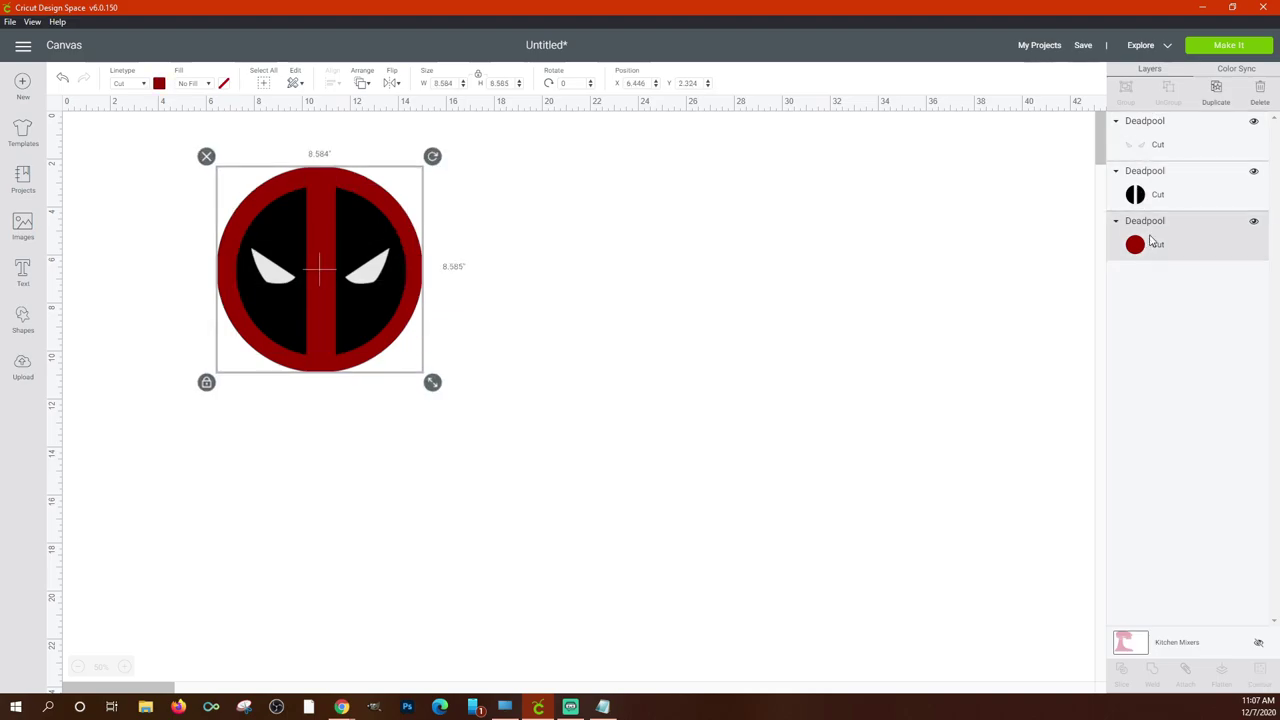
click(1180, 153)
click(1158, 240)
click(1150, 196)
click(1160, 140)
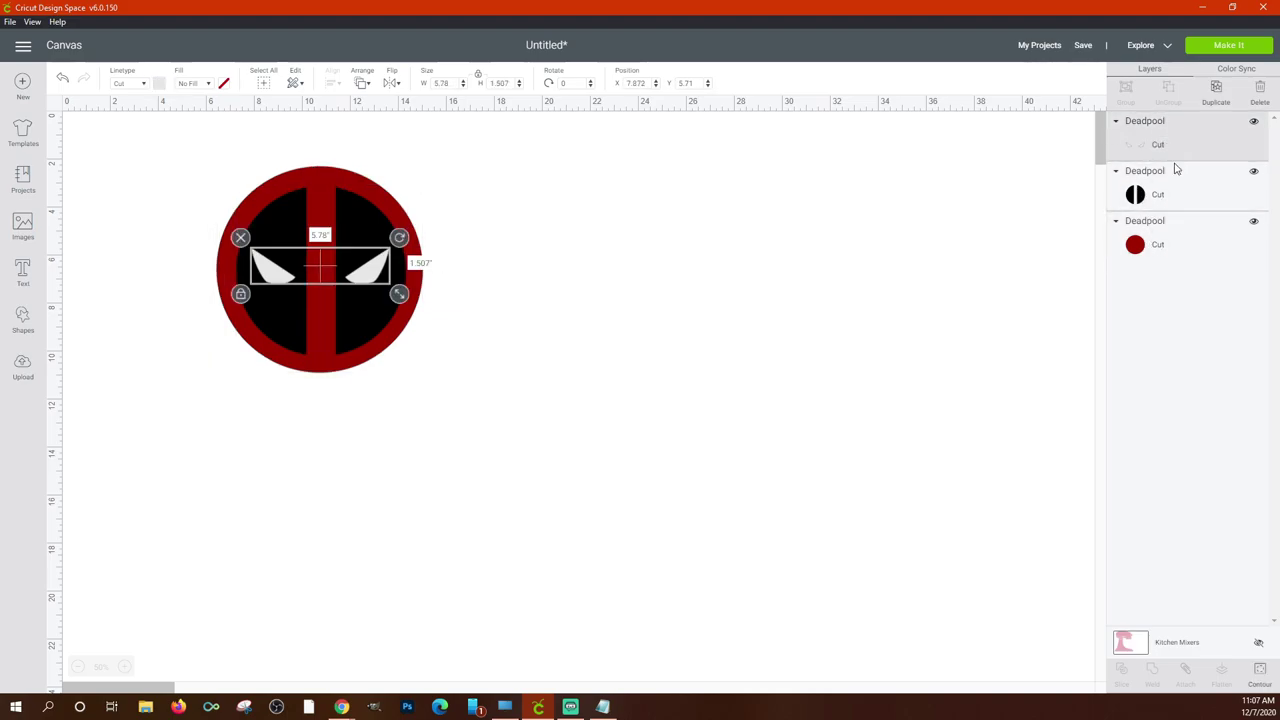
click(1176, 172)
click(1152, 243)
click(1148, 196)
click(1148, 152)
click(1148, 178)
click(1150, 243)
click(1150, 193)
click(1150, 150)
click(1150, 243)
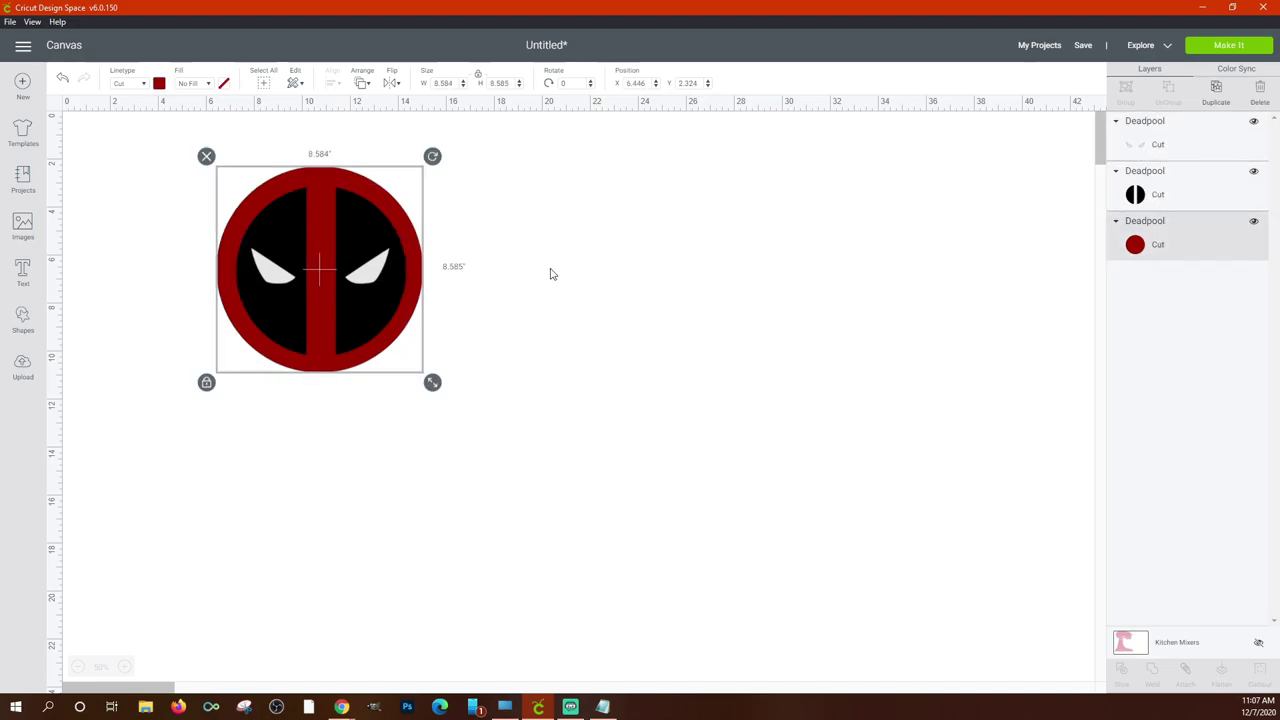
Nudge the eyes to Y 5.682, the black shape to X 7.286 and the red circle to Y 2.297.
click(385, 285)
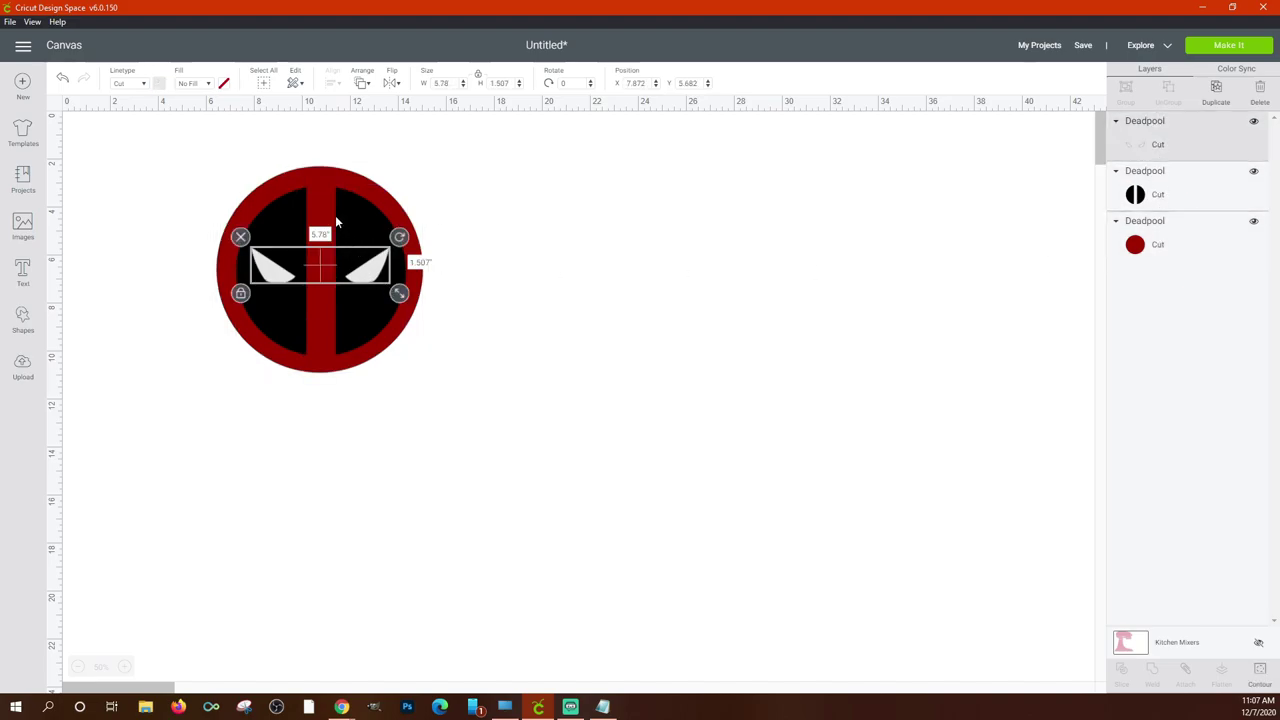
click(322, 198)
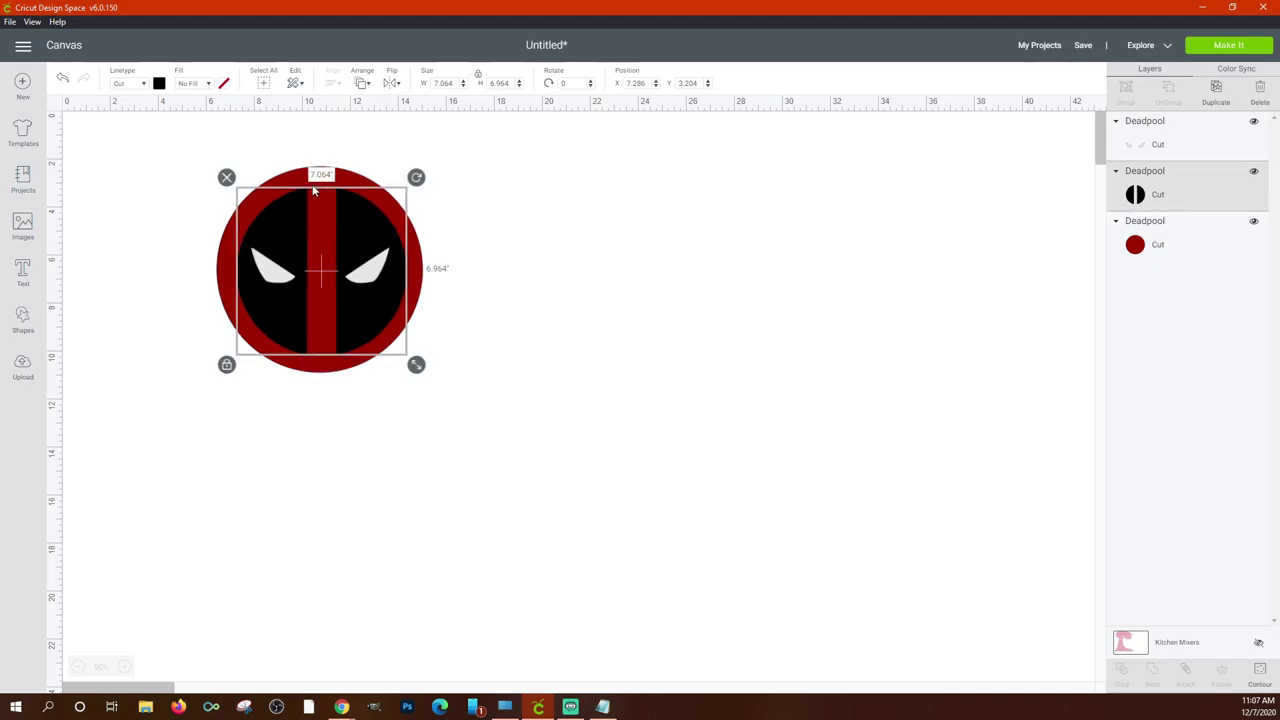
click(298, 186)
click(1165, 162)
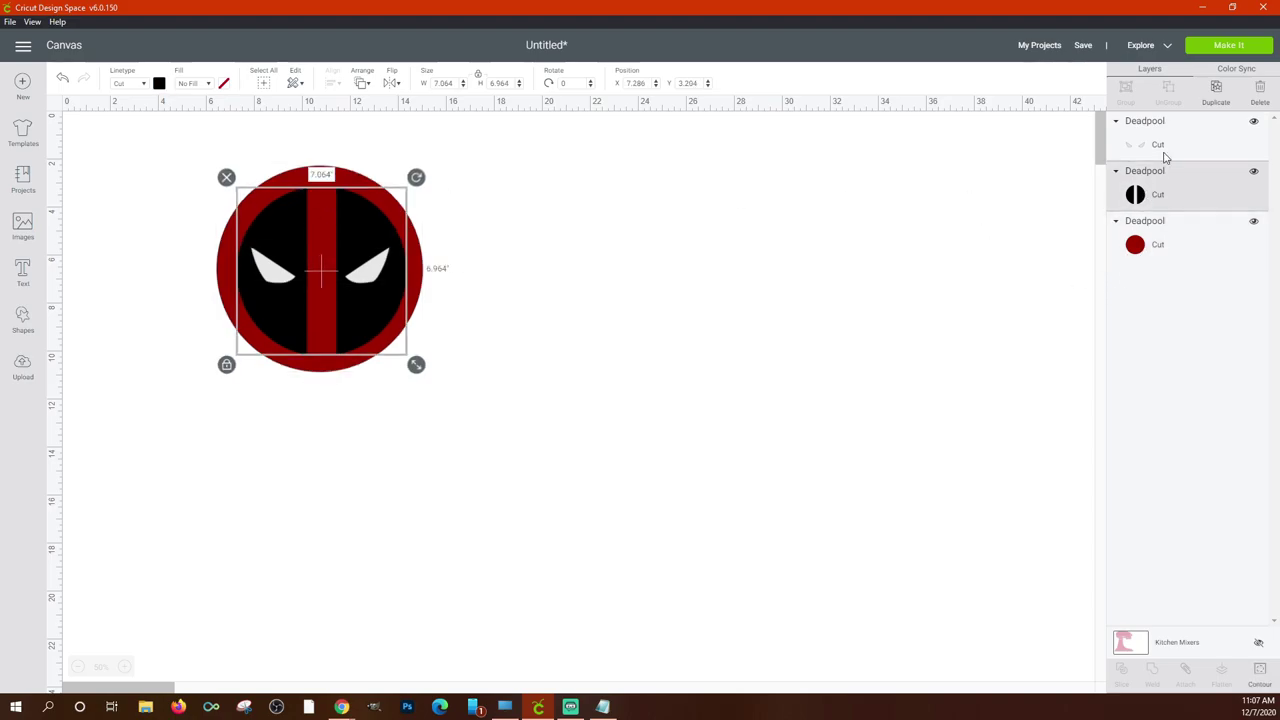
click(1166, 143)
click(1163, 234)
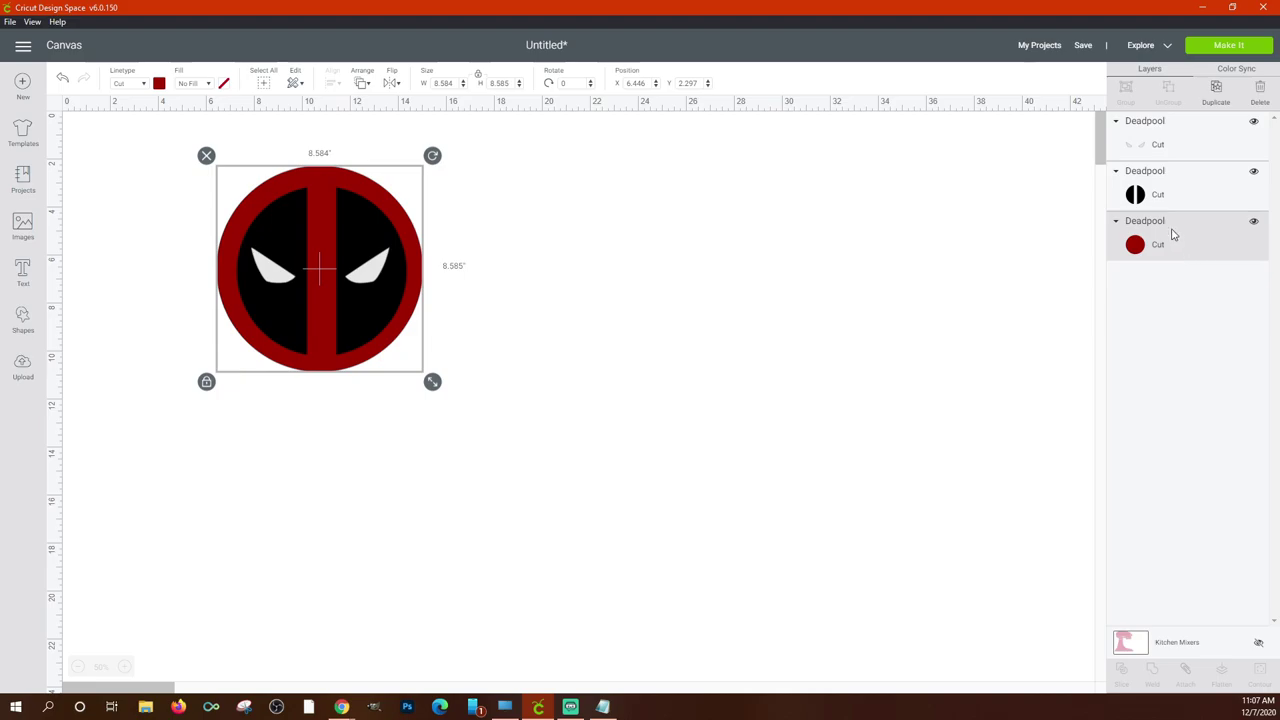
Duplicate the eyes layer, move the copy beside the logo to about X 13.76, Y 6.85, and delete that copy.
click(1163, 150)
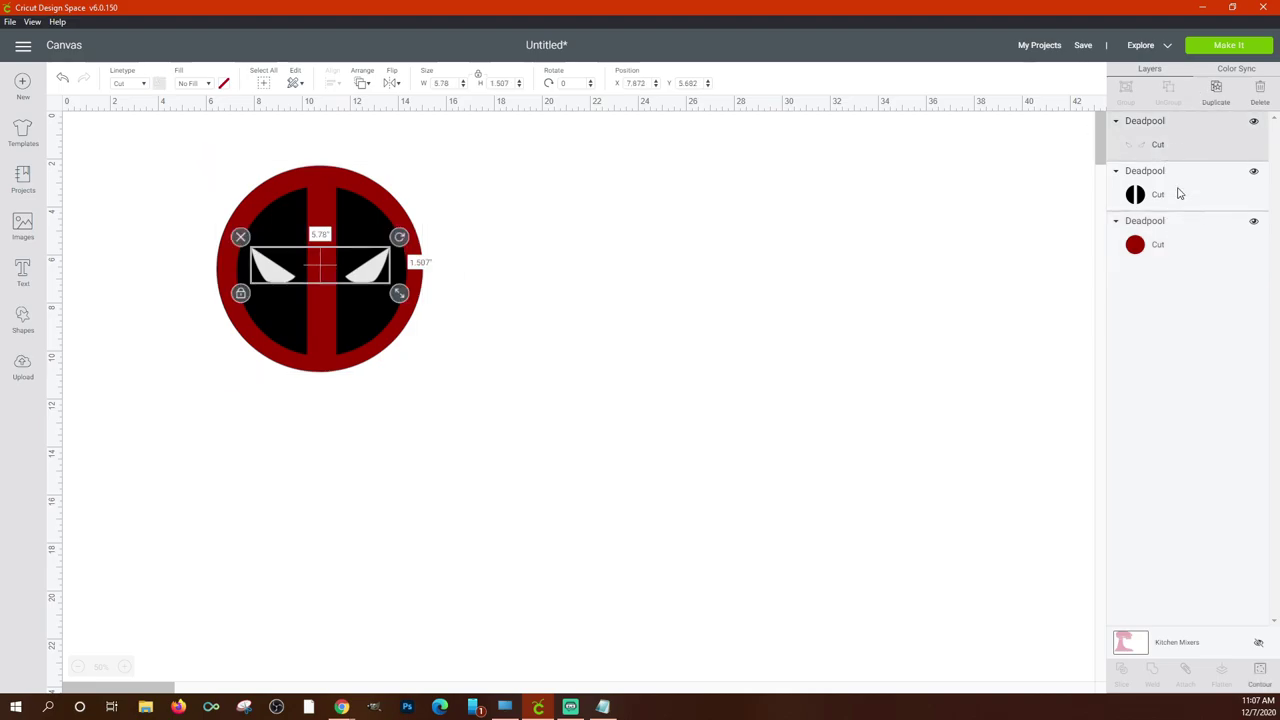
click(1216, 88)
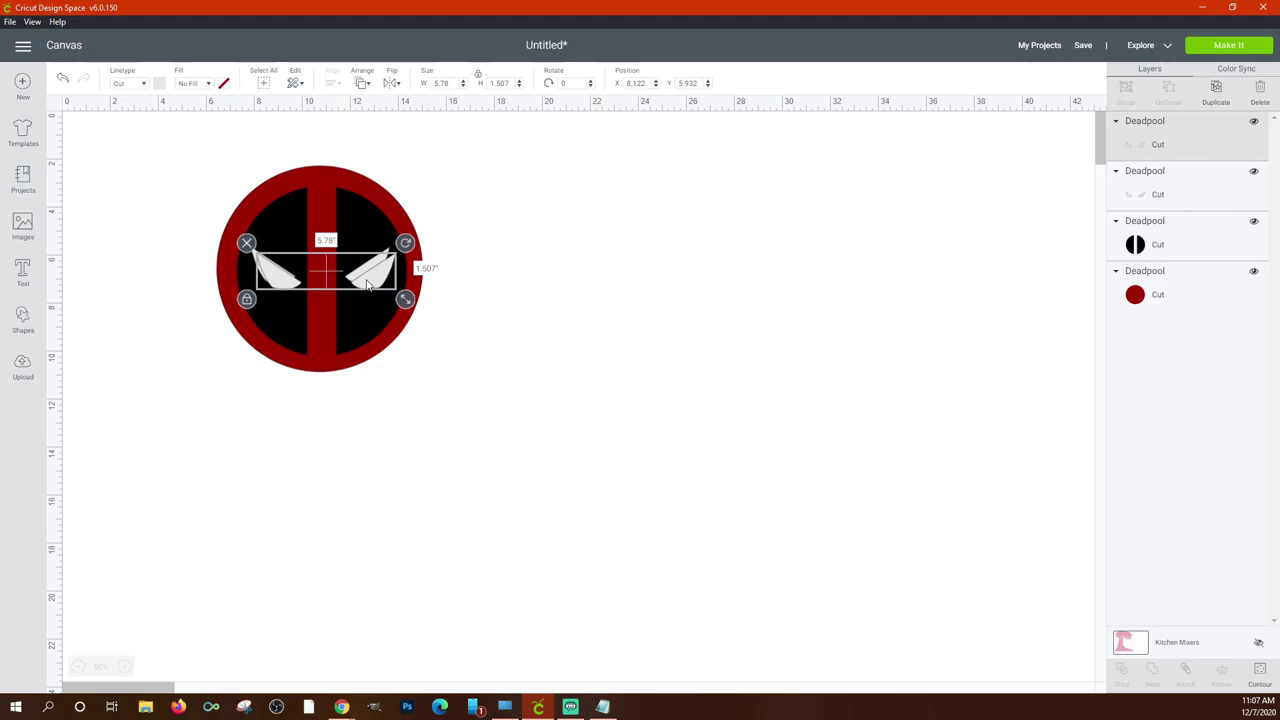
drag(367, 285, 367, 311)
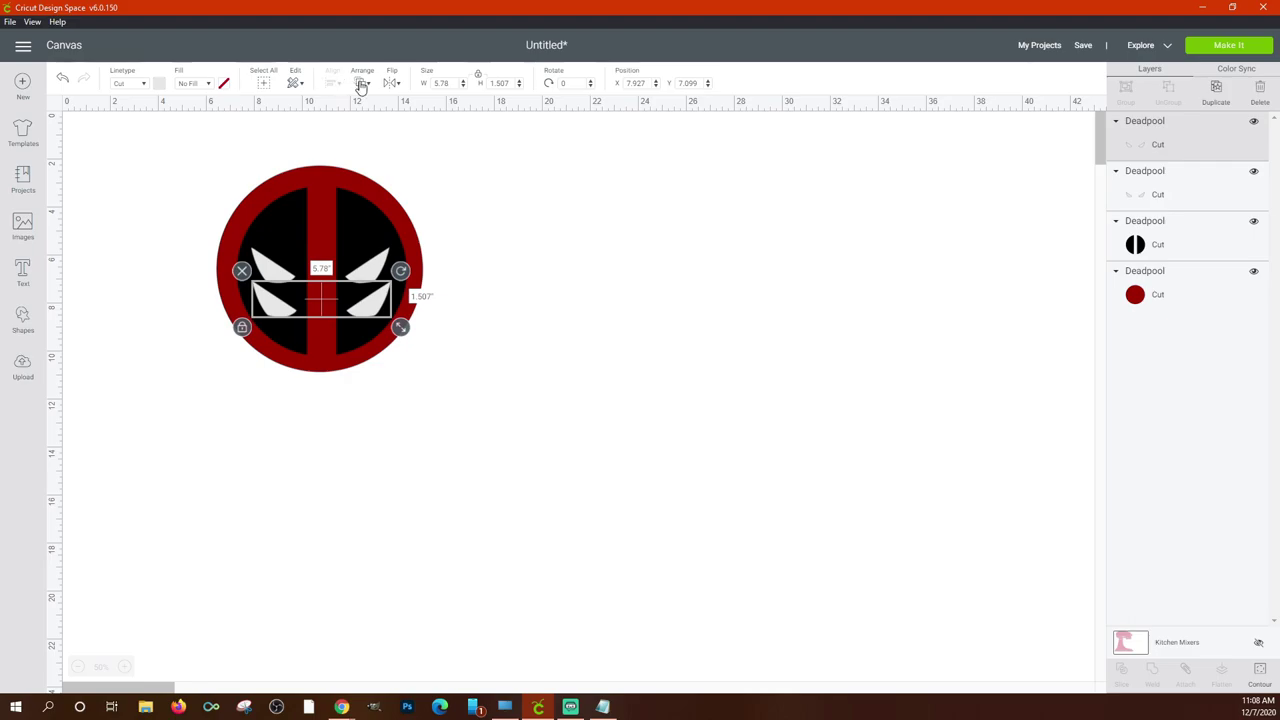
drag(380, 311, 517, 299)
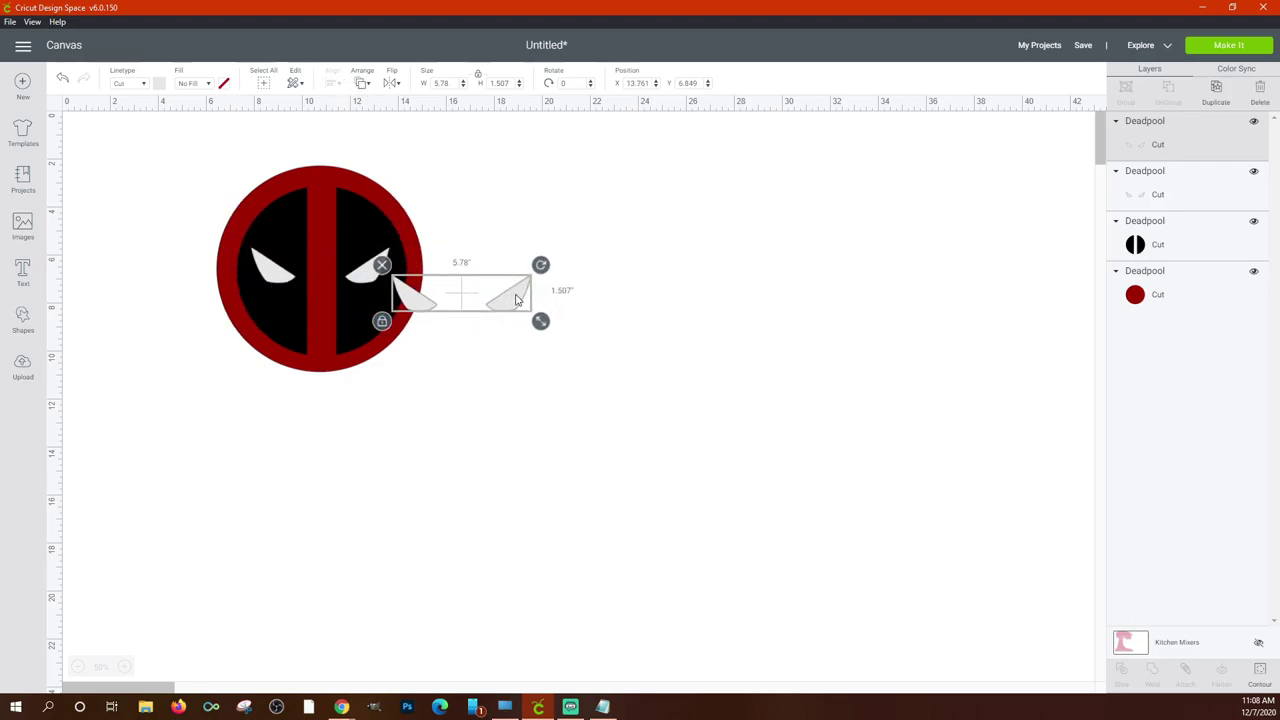
click(382, 264)
Duplicate all three logo layers together, move the copy to about X 17.42, Y 3.69, and delete that copy.
drag(720, 354, 205, 160)
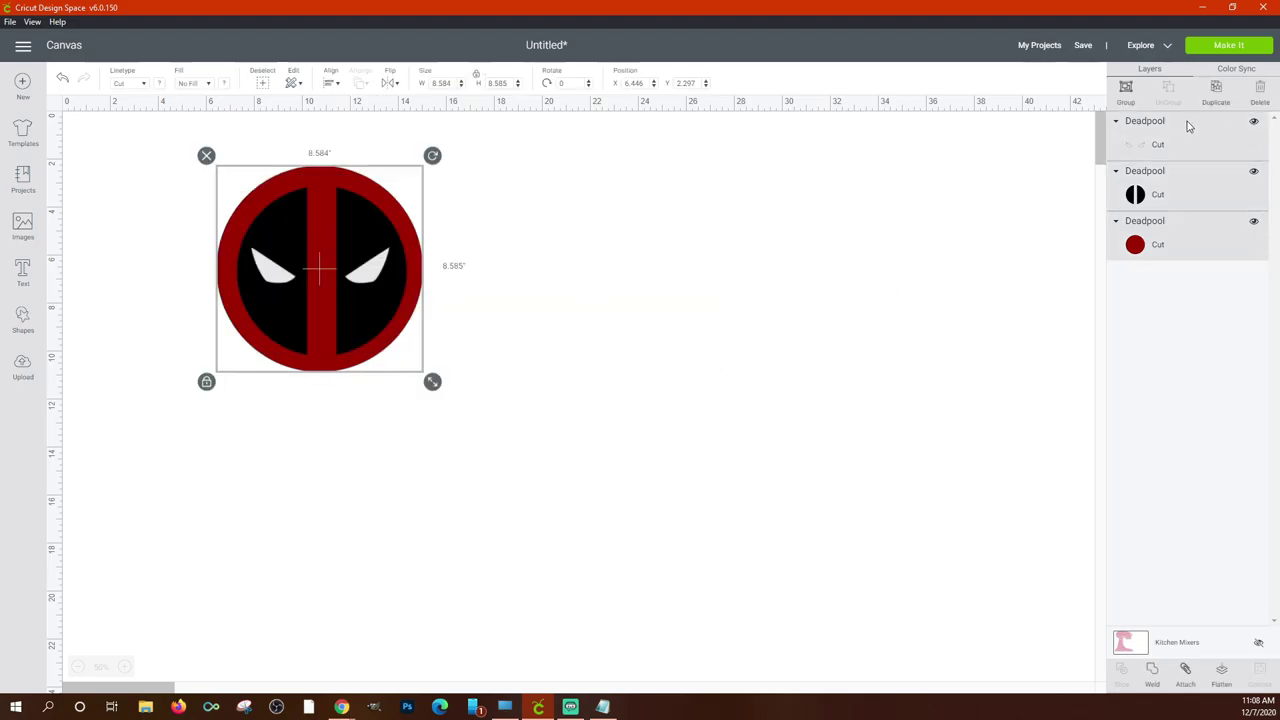
drag(583, 404, 187, 161)
click(1173, 250)
click(1157, 182)
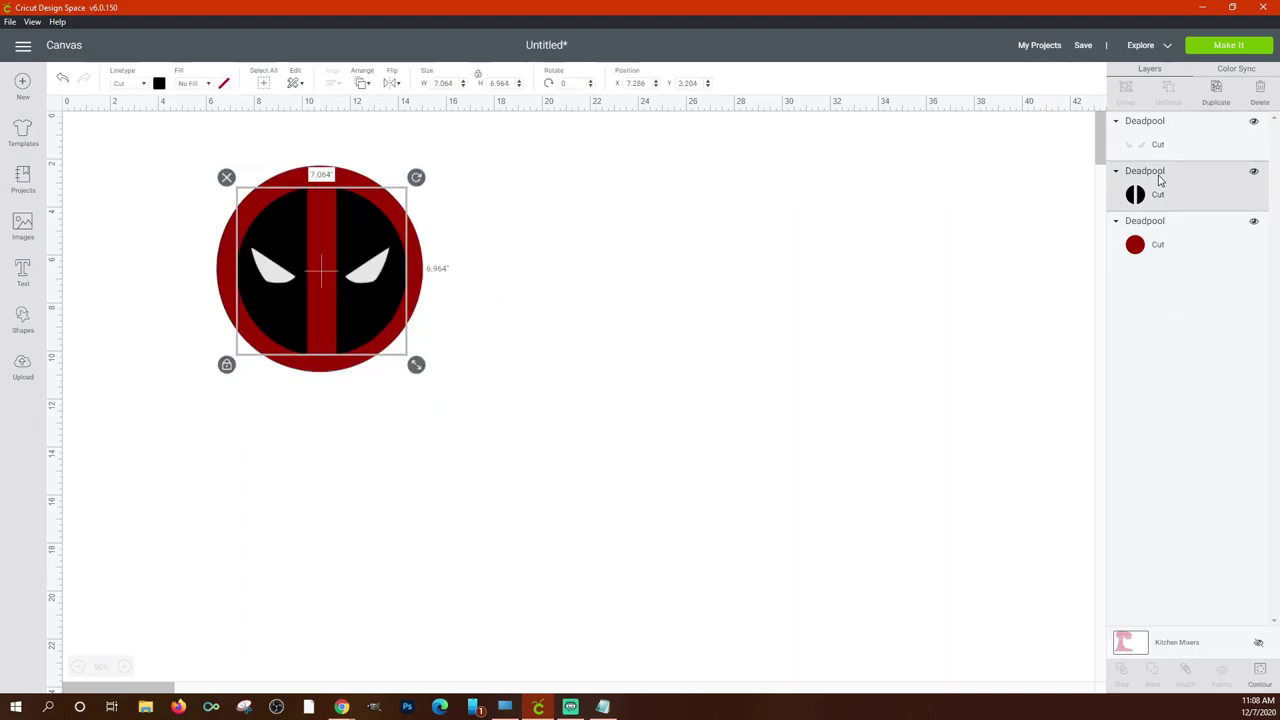
click(1157, 131)
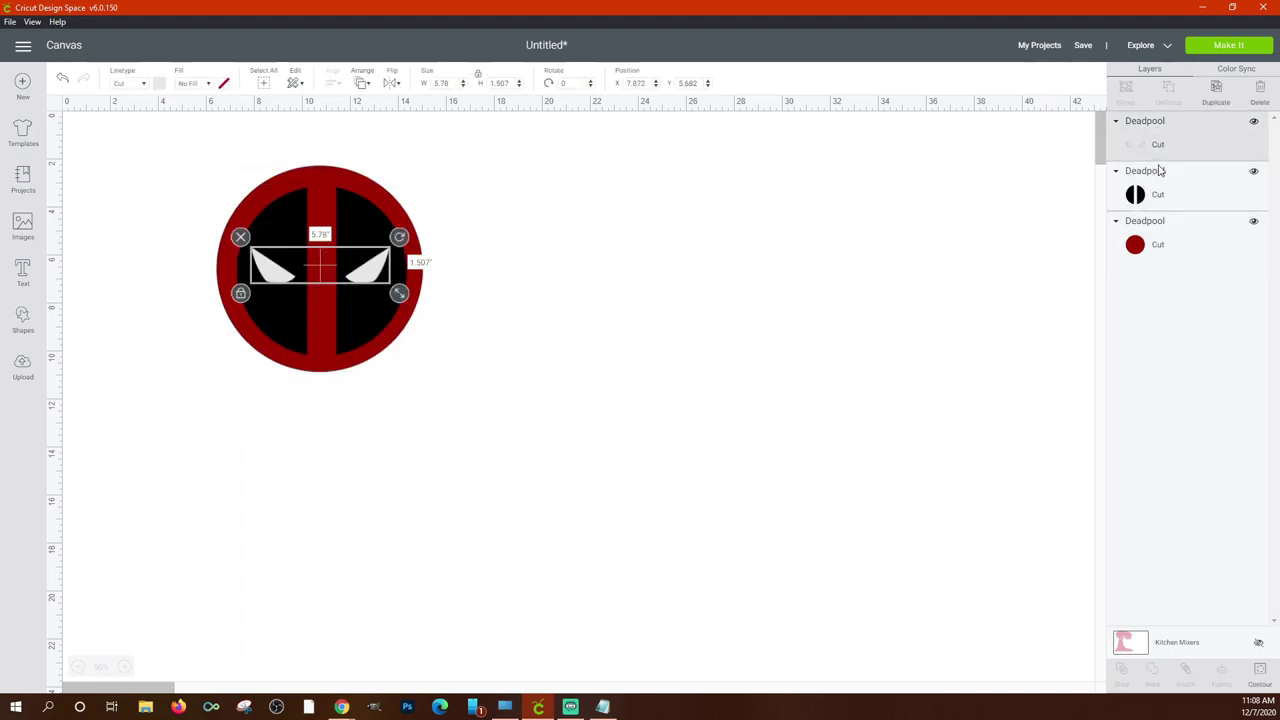
shift+click(1160, 172)
shift+click(1157, 243)
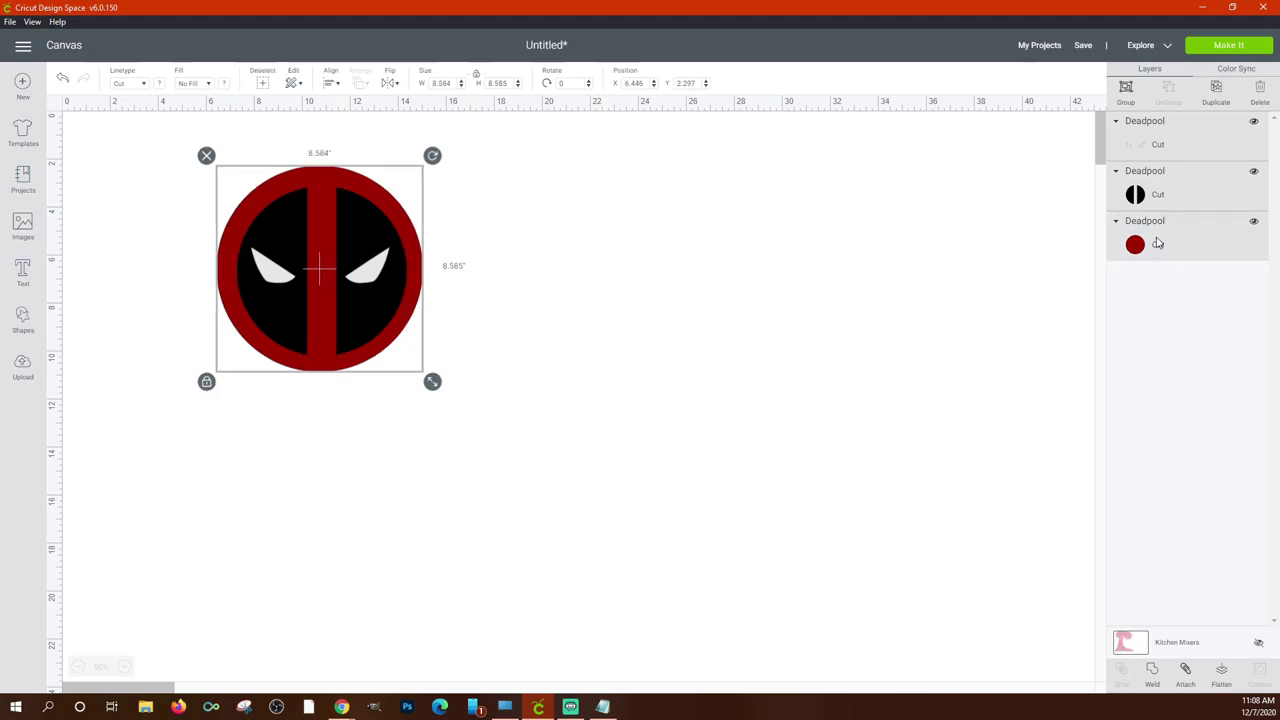
click(1216, 90)
drag(348, 314, 589, 355)
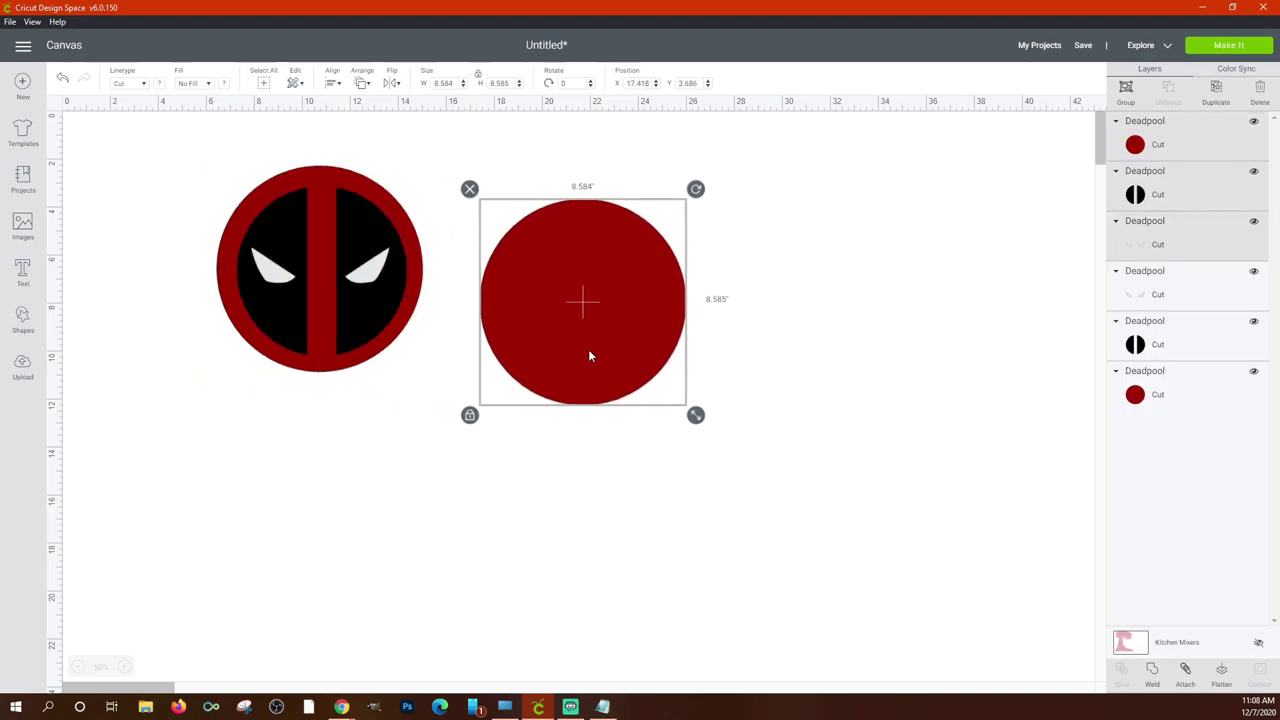
click(470, 189)
Group the logo's red circle, black shape and eyes layers into one object and clear the selection.
click(1203, 232)
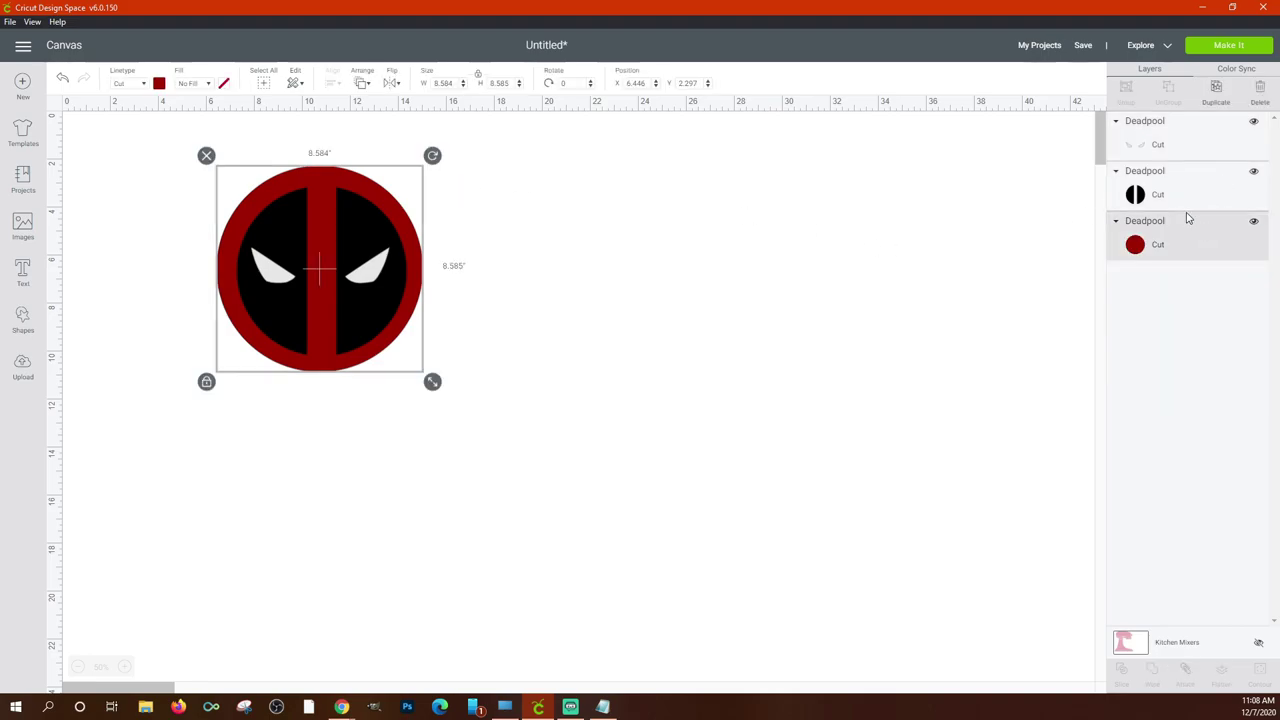
click(1195, 190)
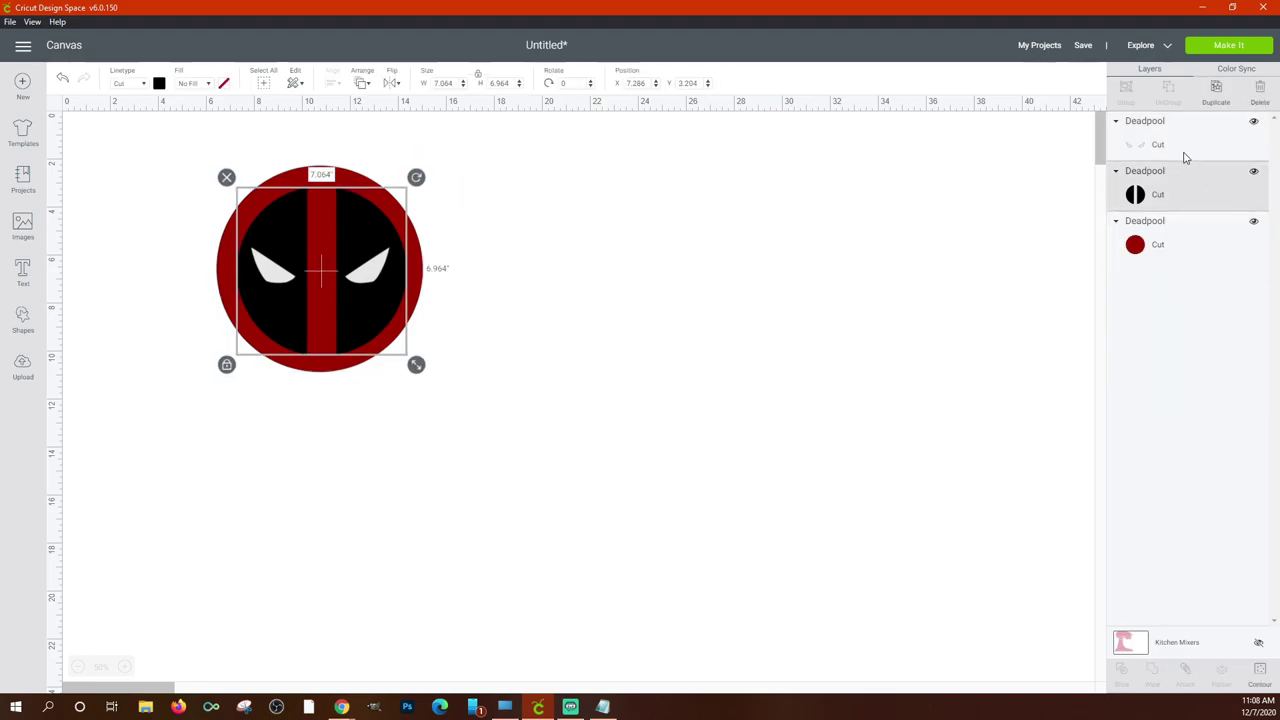
click(1183, 152)
click(1155, 238)
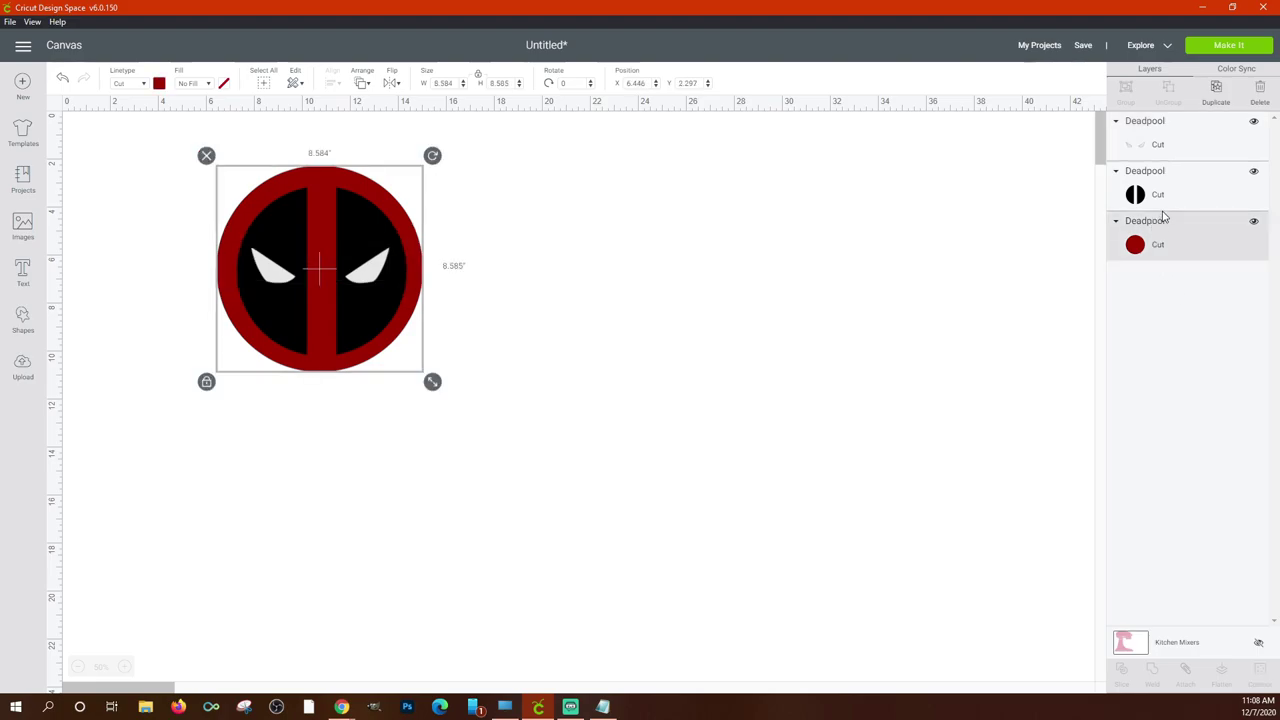
shift+click(1163, 187)
shift+click(1153, 146)
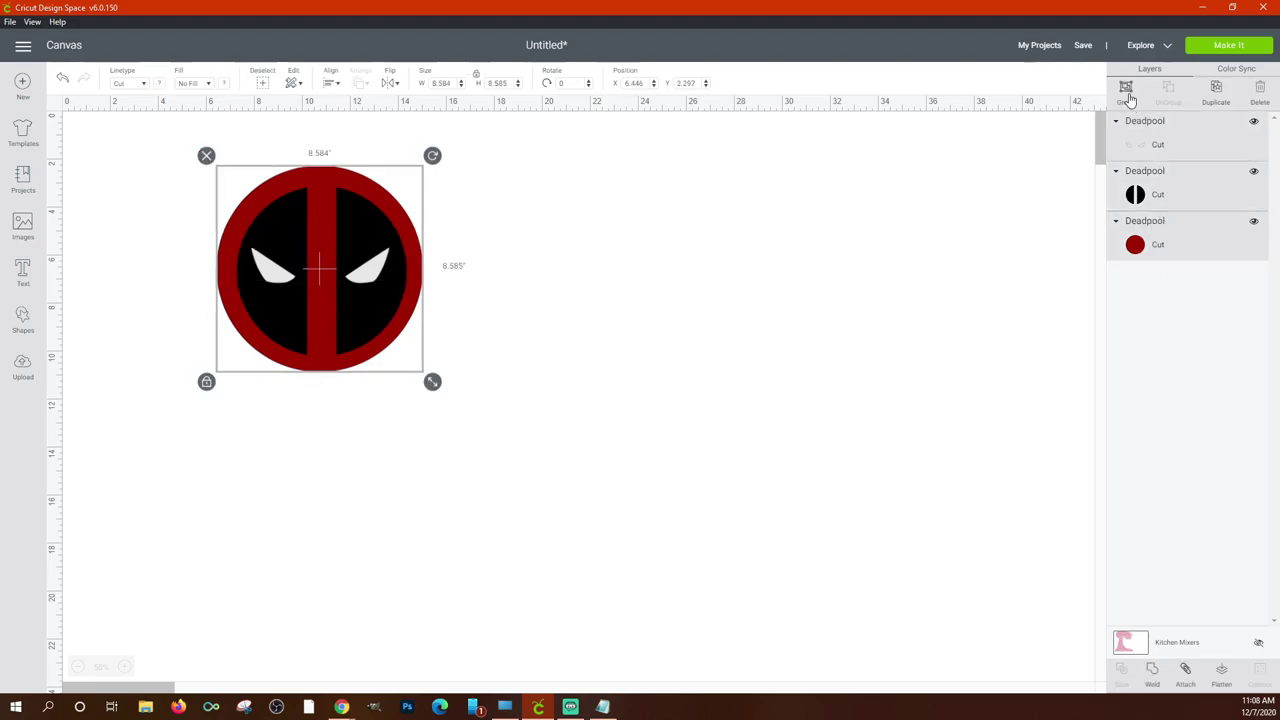
click(1126, 92)
click(980, 251)
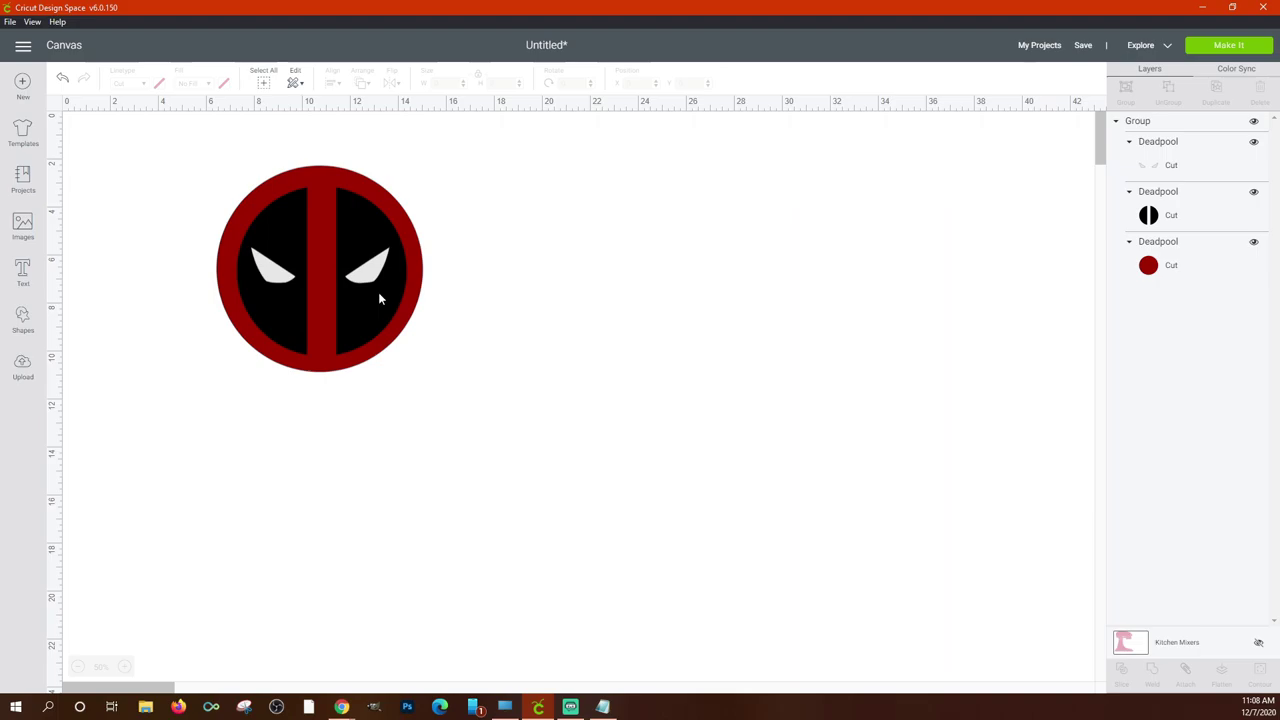
Move the grouped Deadpool logo as one object to about X 12.03, Y 4.13 and clear the selection.
click(378, 298)
drag(290, 275, 438, 320)
click(1168, 172)
click(1188, 170)
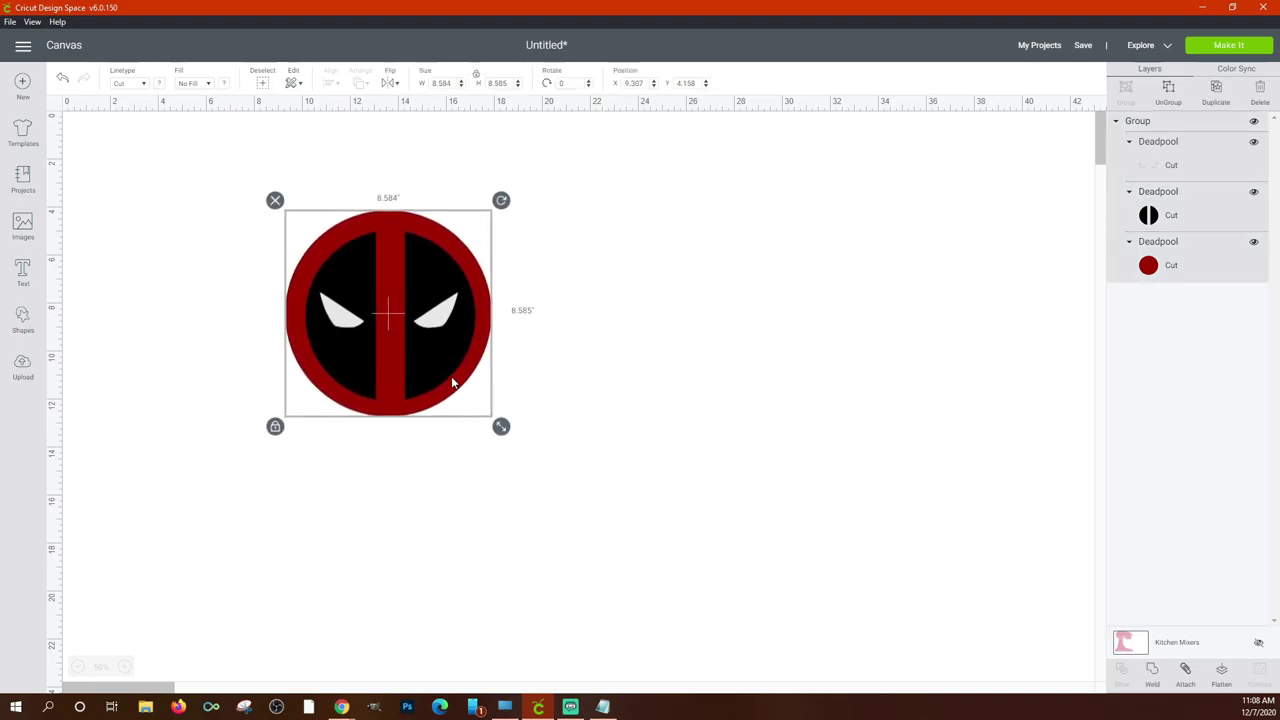
click(594, 412)
drag(517, 426, 263, 240)
drag(371, 320, 416, 333)
click(830, 356)
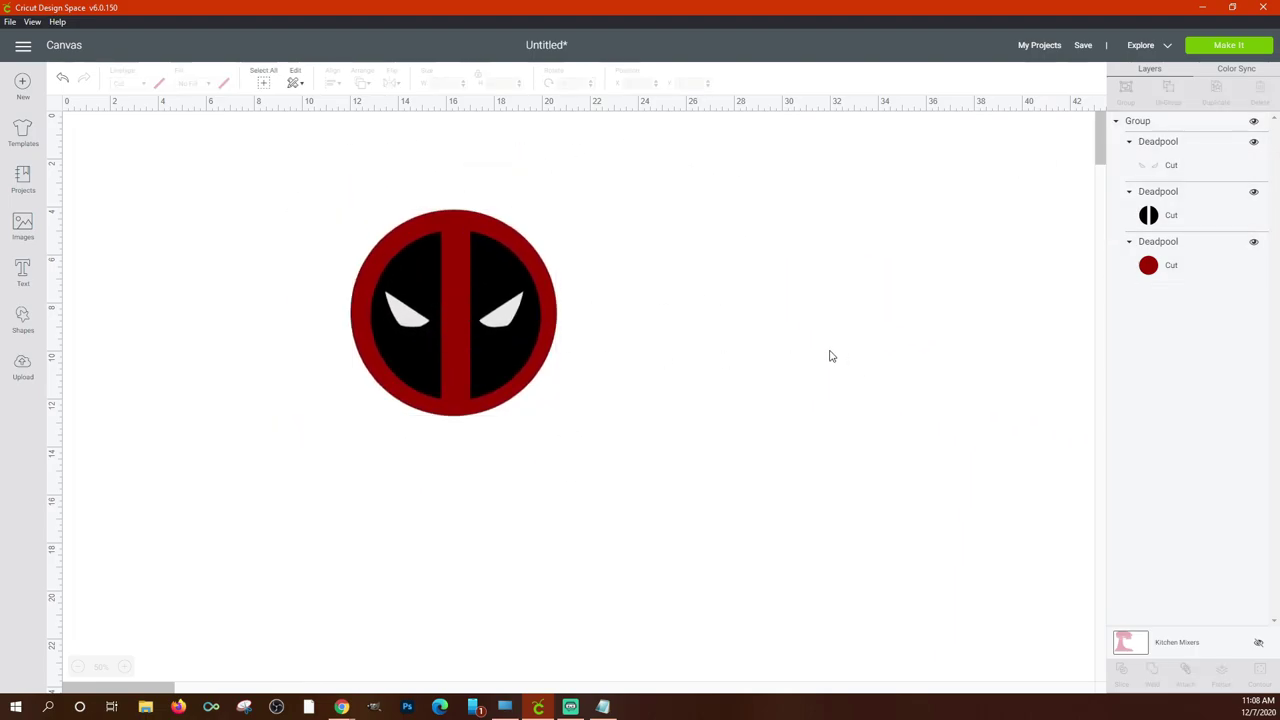
Ungroup the logo into its separate eyes, black shape and red circle layers.
click(1207, 130)
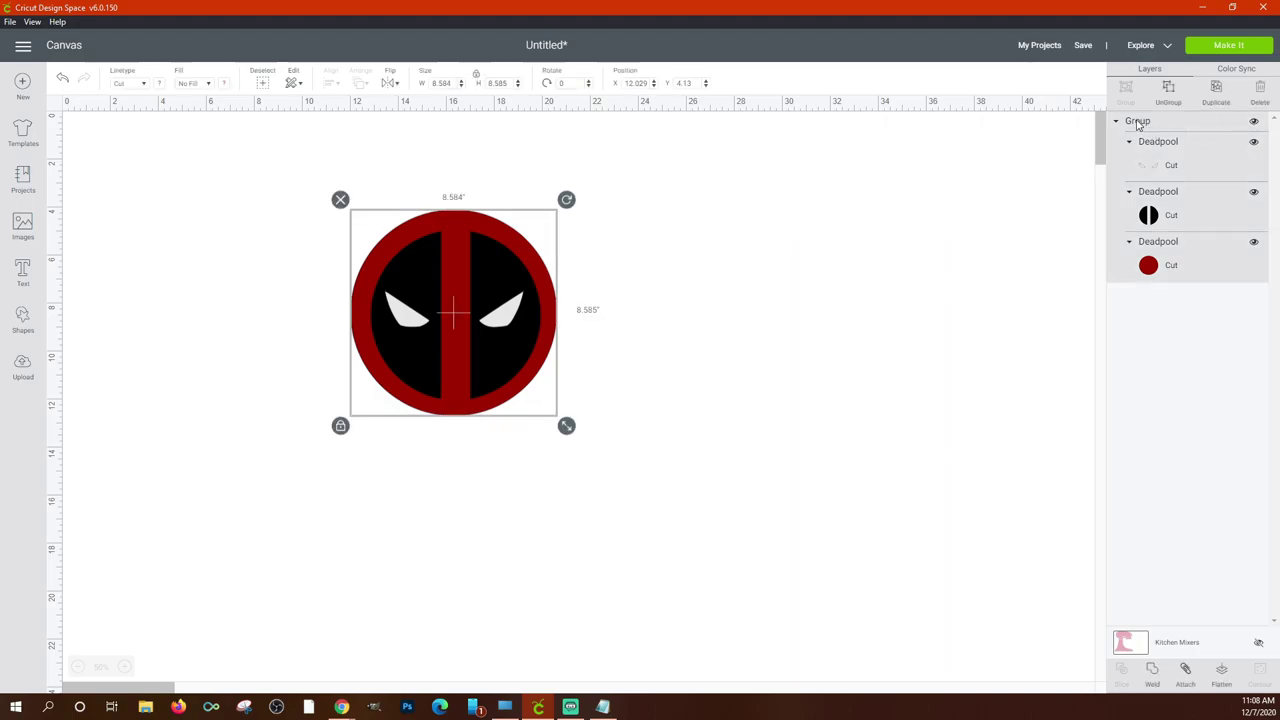
click(1168, 100)
Try moving the eyes and the black shape off the red circle one at a time, and undo both moves.
click(510, 305)
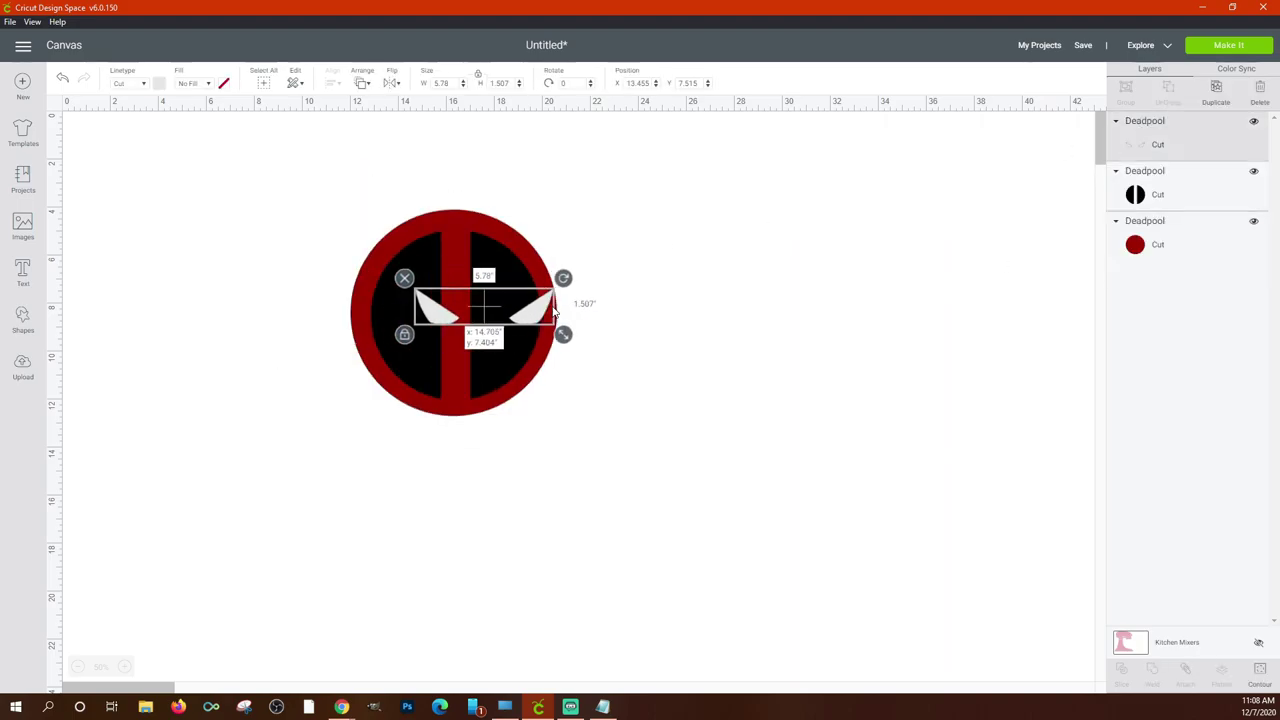
drag(510, 305, 710, 300)
drag(479, 345, 549, 279)
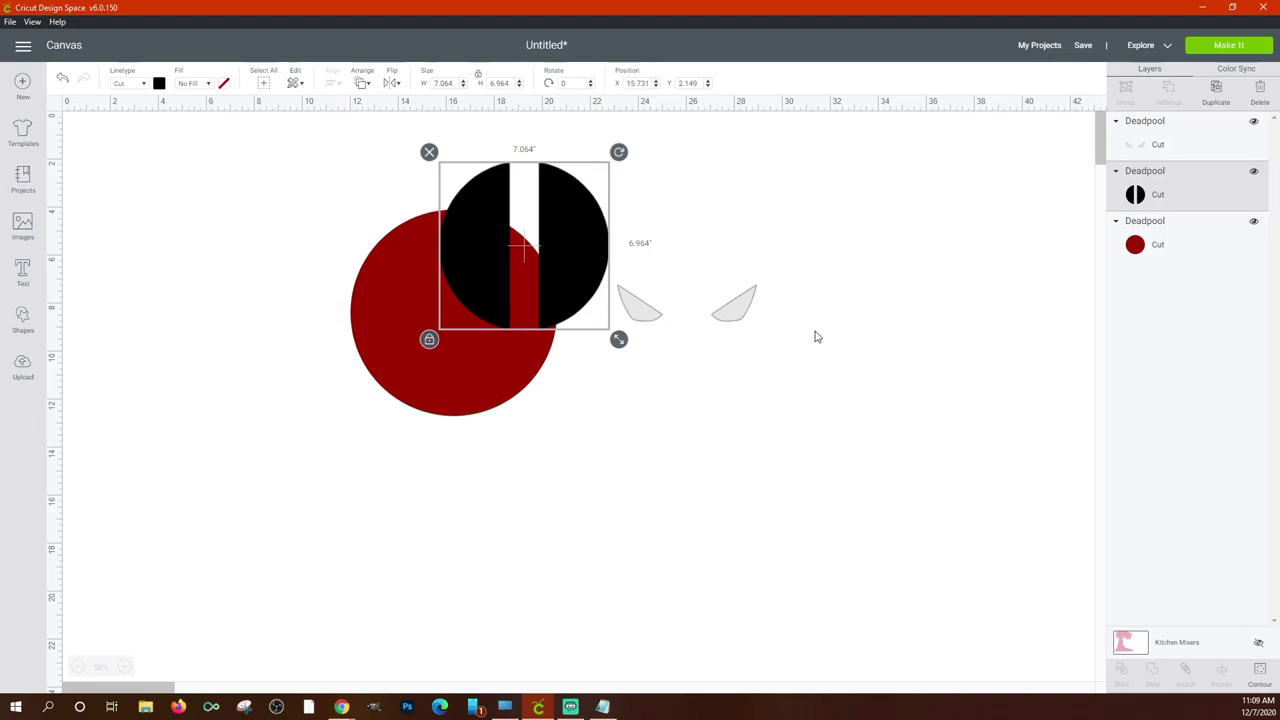
click(62, 79)
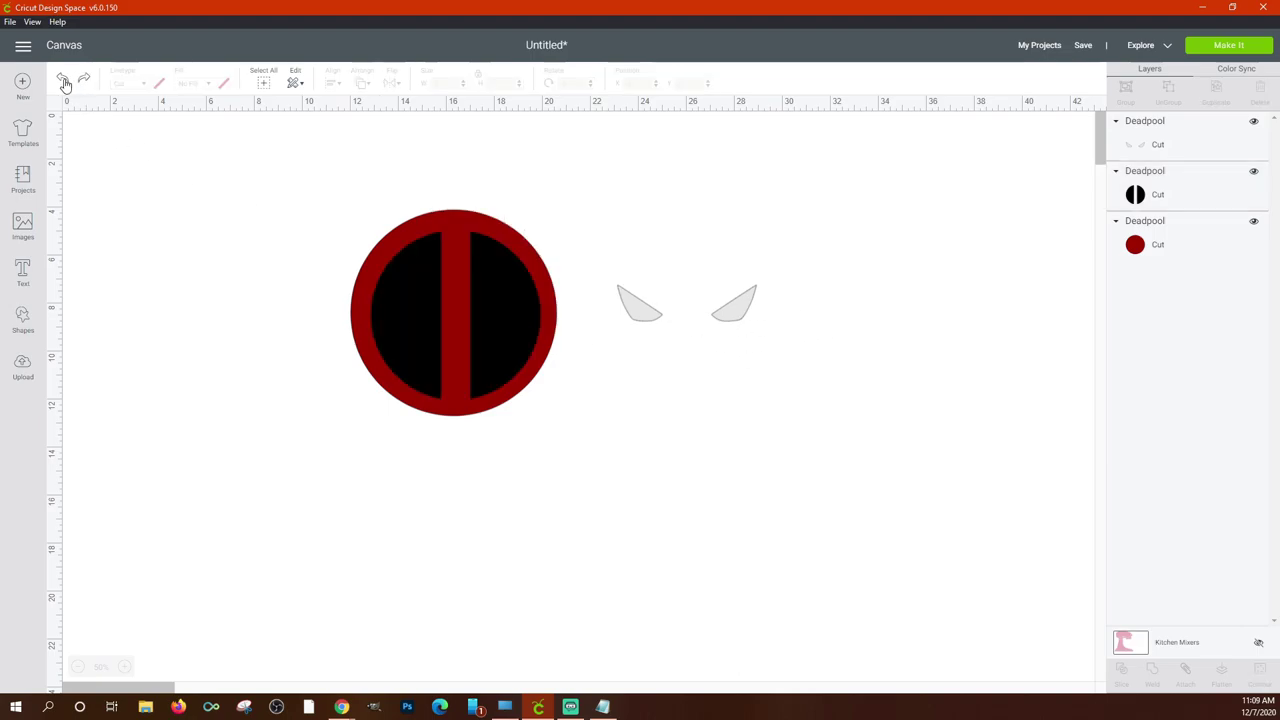
click(62, 79)
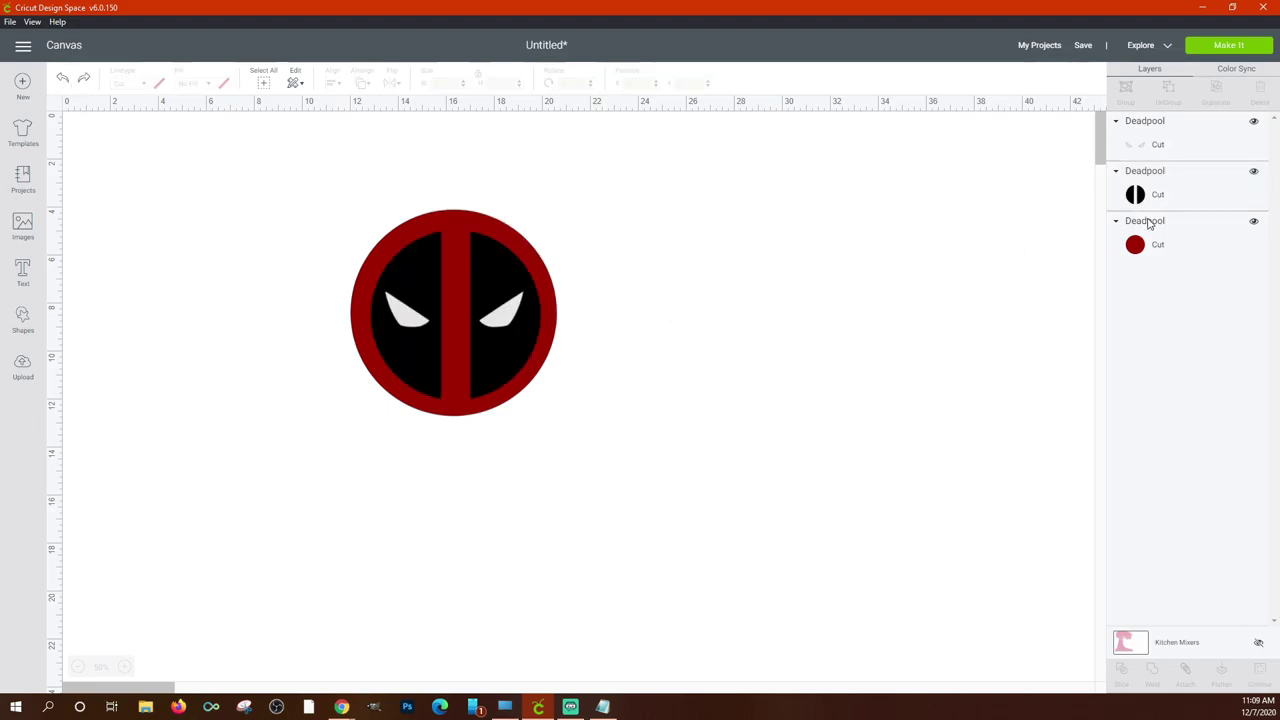
Duplicate the red circle, move the copy beside the logo to about X 22.78, Y 3.96, and delete that copy.
click(1248, 72)
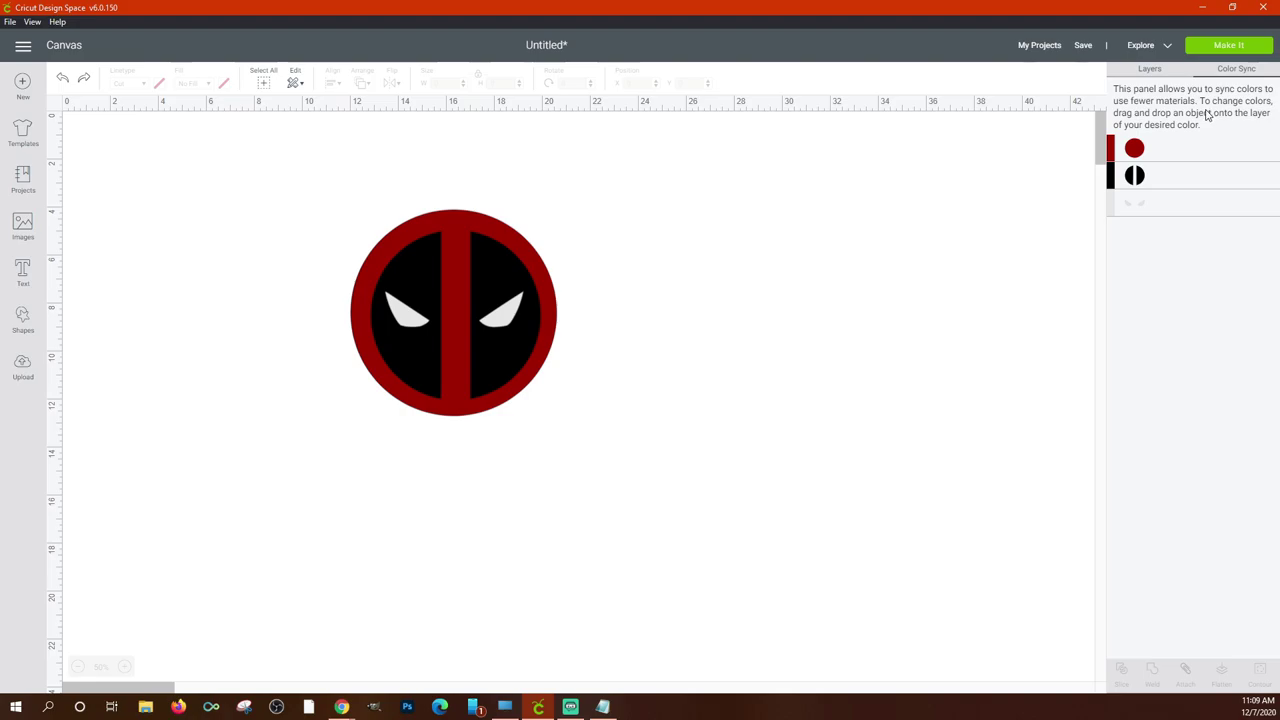
click(1152, 70)
click(1178, 244)
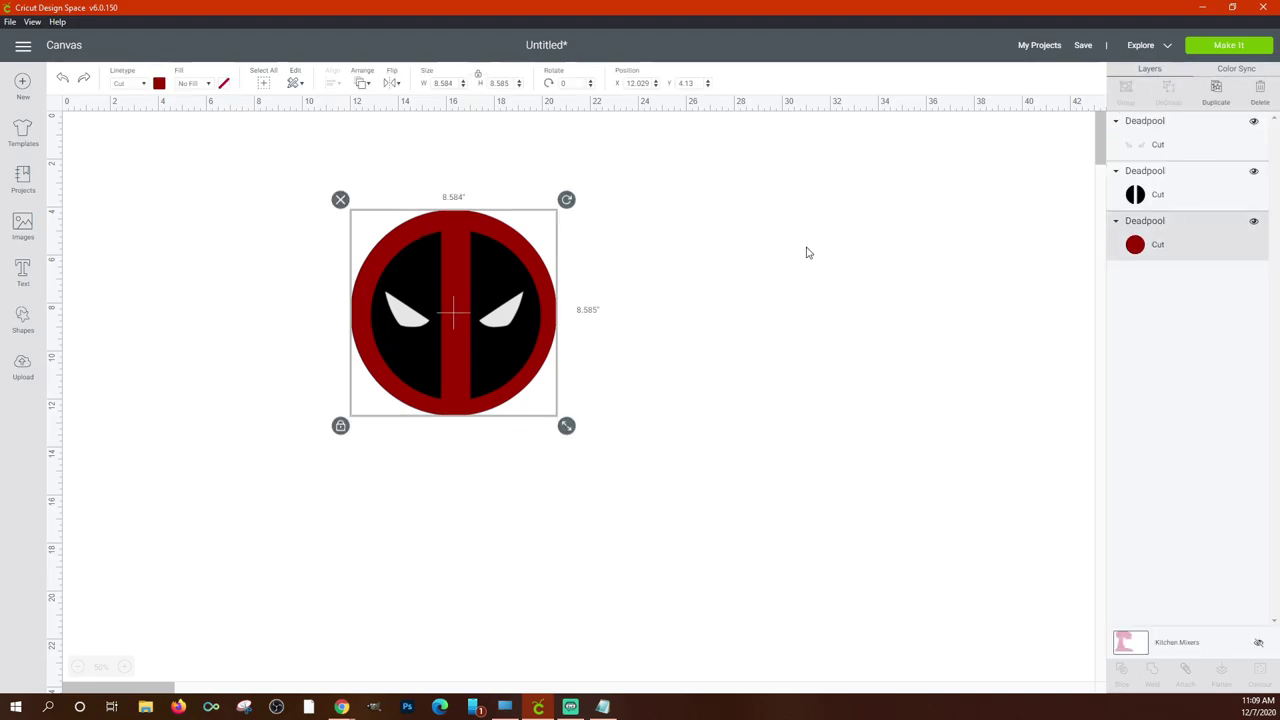
click(1214, 92)
drag(489, 272, 706, 267)
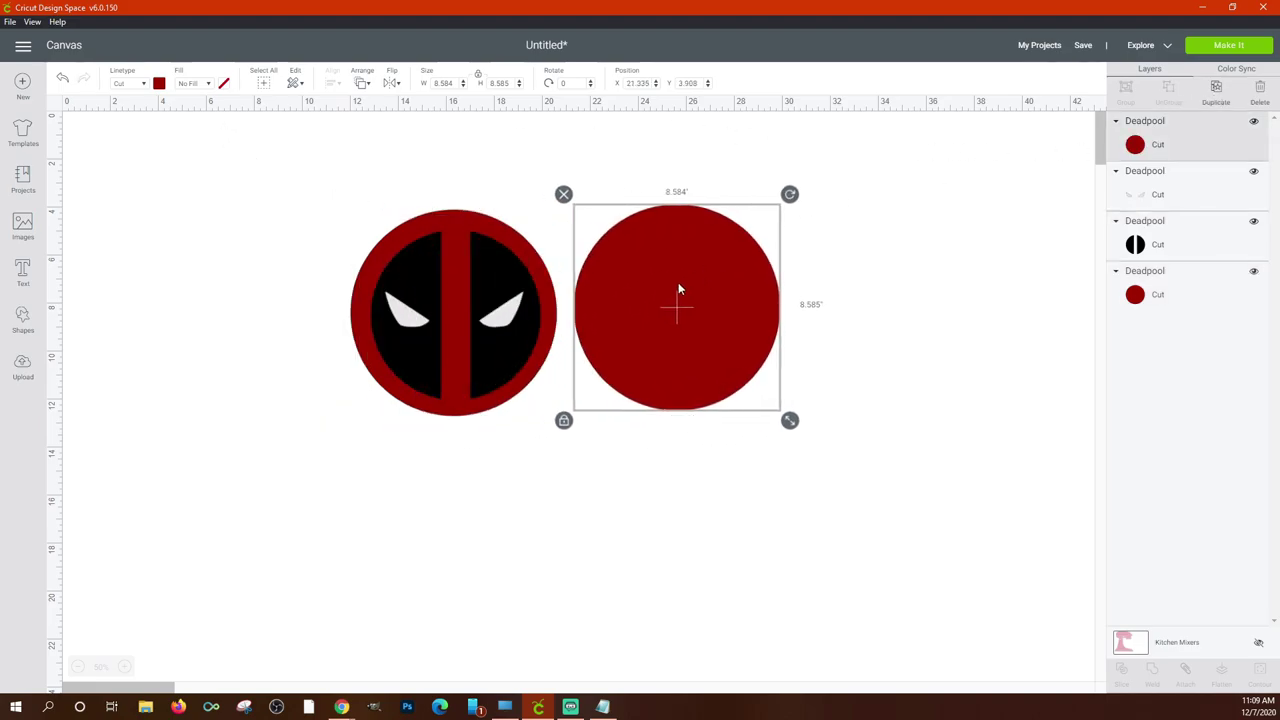
drag(718, 318, 752, 320)
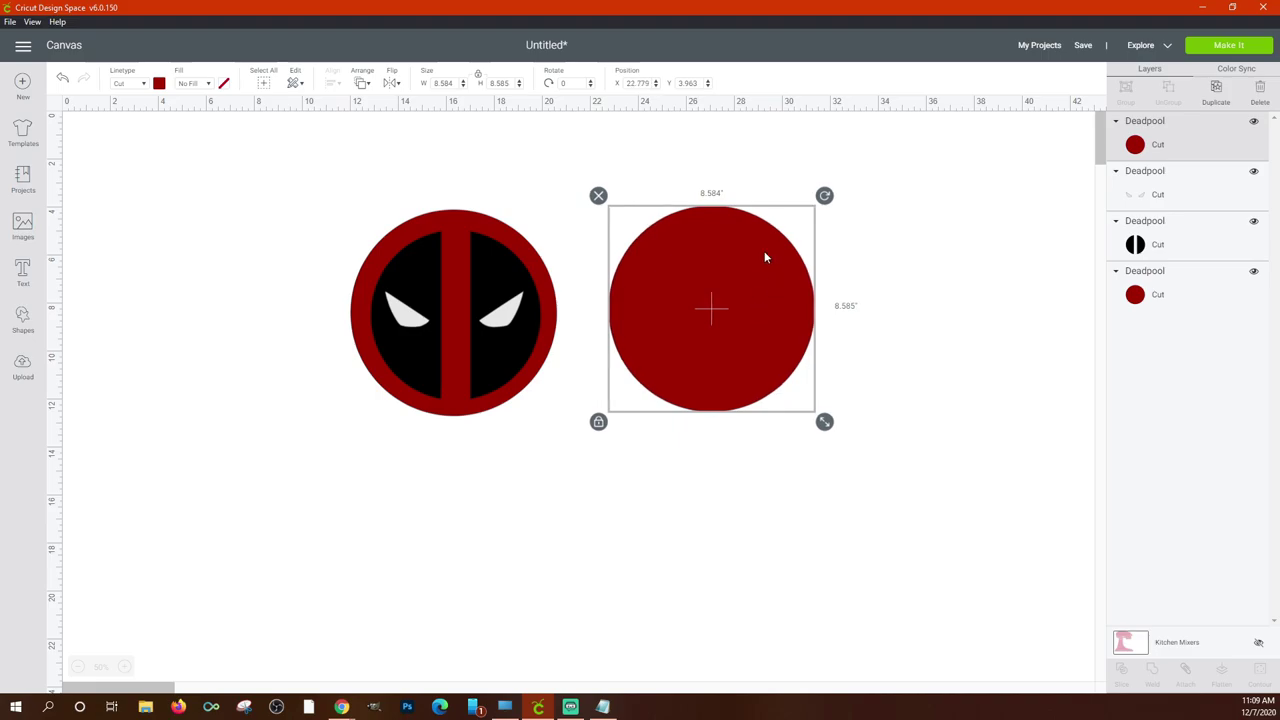
click(597, 194)
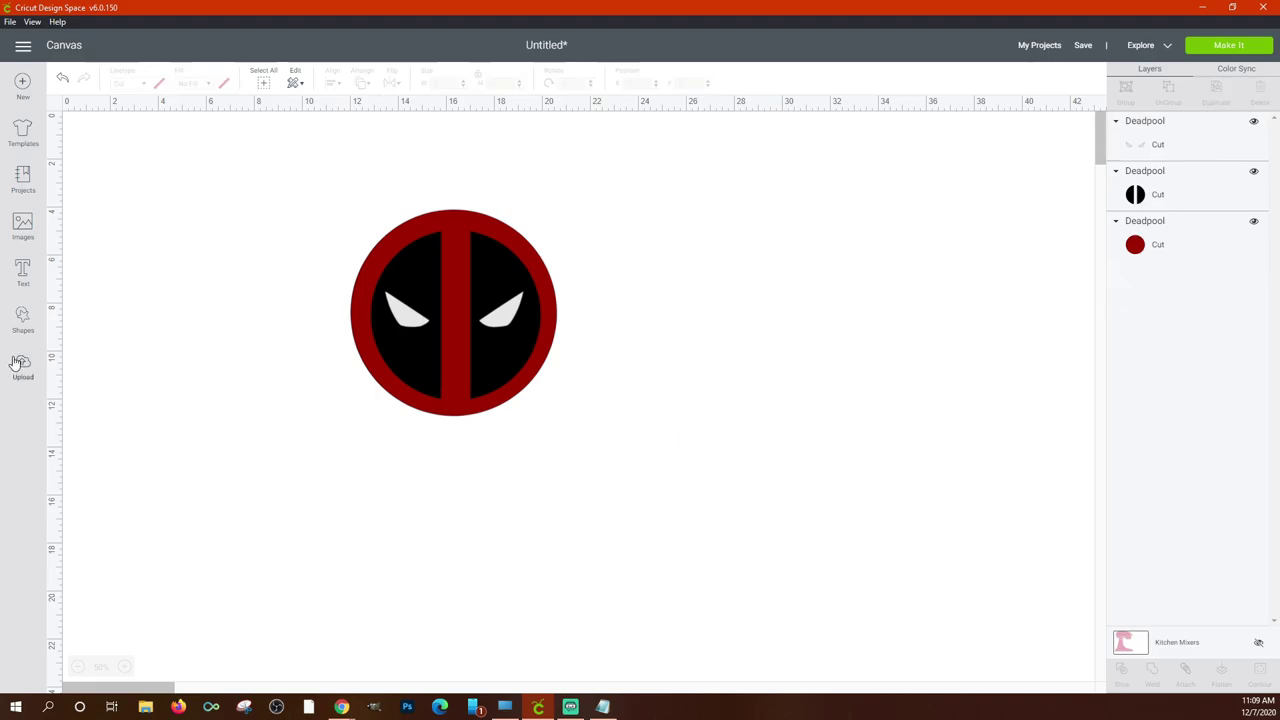
Insert a star shape and place it above and to the left of the logo at about X 7.81, Y 2.81.
click(23, 322)
click(76, 368)
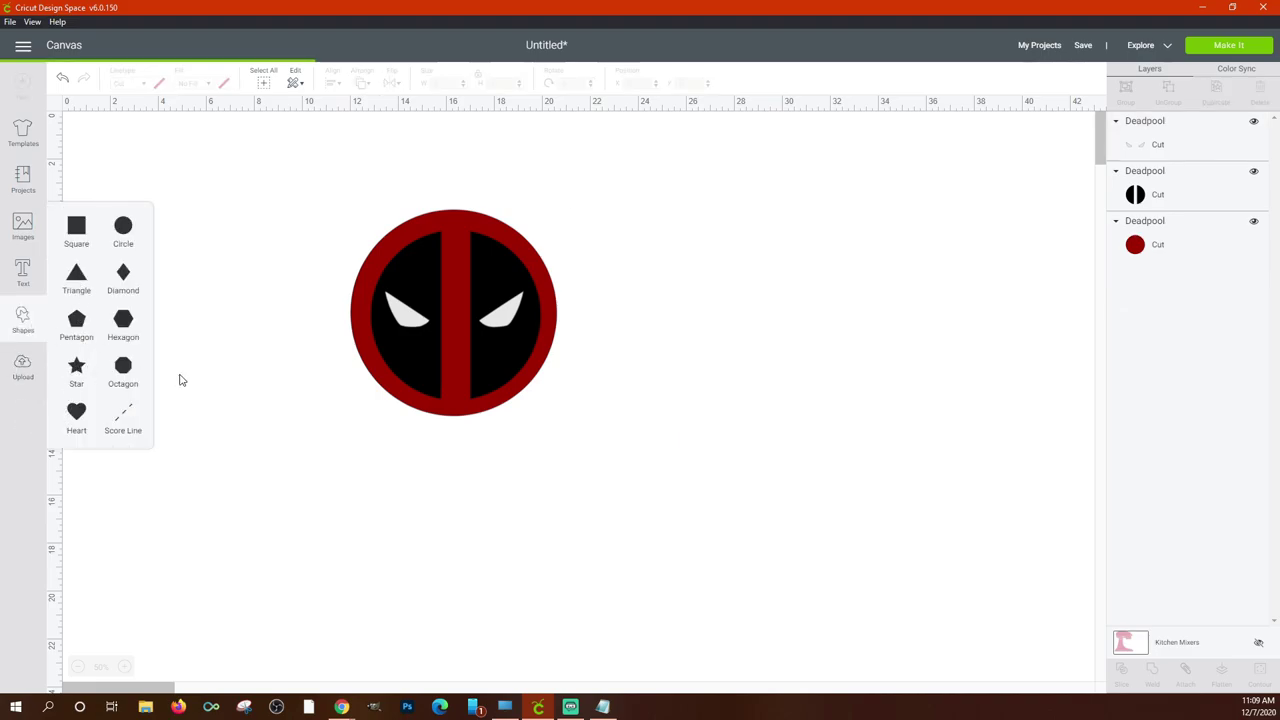
drag(140, 165, 305, 242)
click(343, 300)
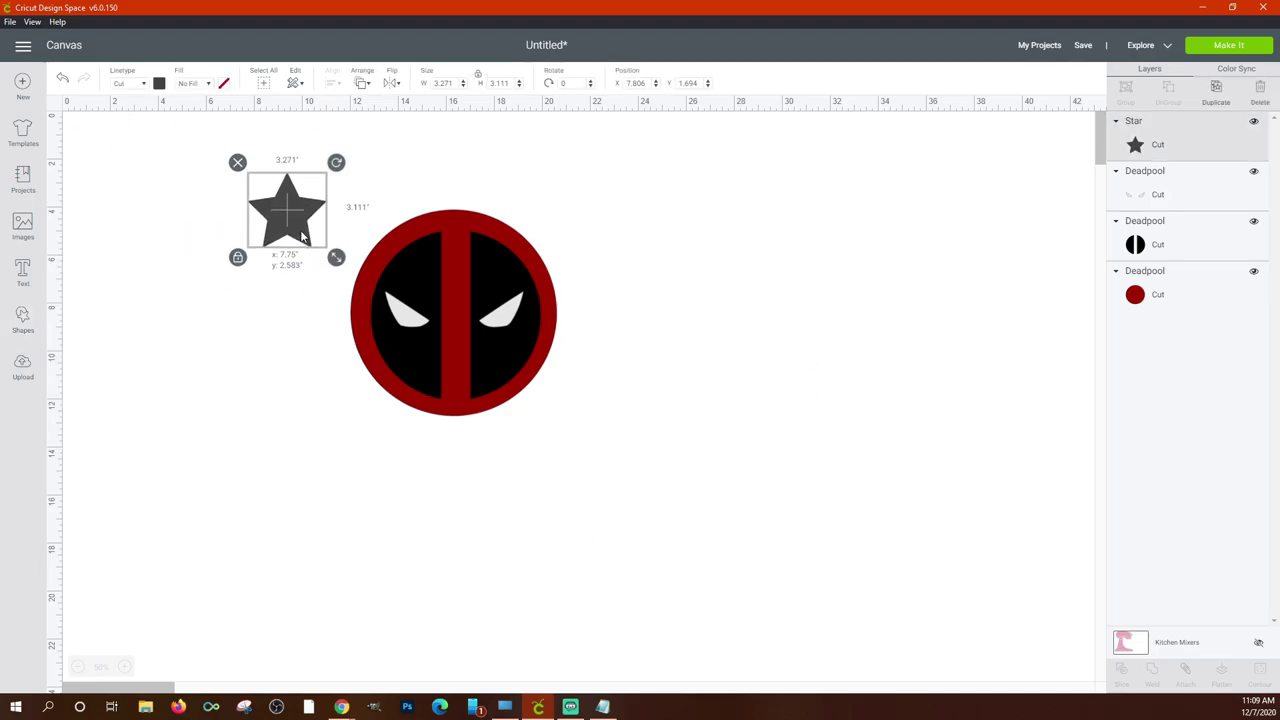
Recolor the star bright red and move it to about X 8.25, Y 3.53.
click(159, 85)
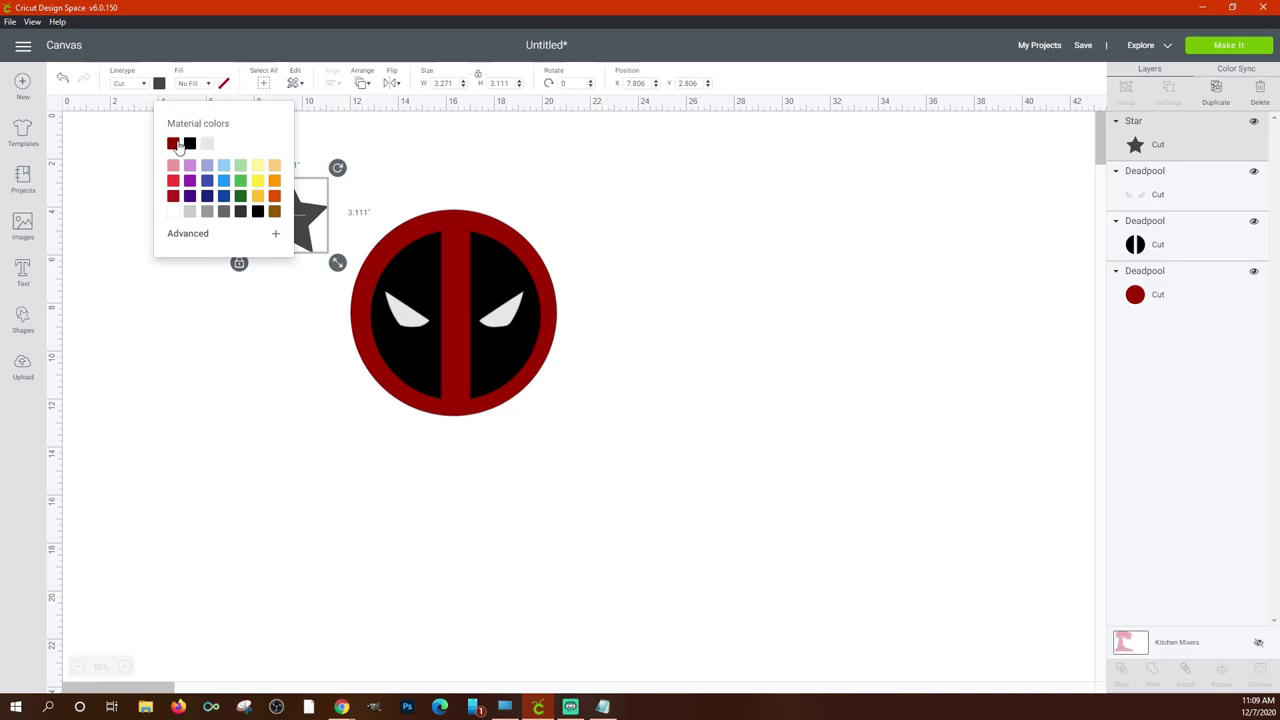
click(173, 182)
click(204, 371)
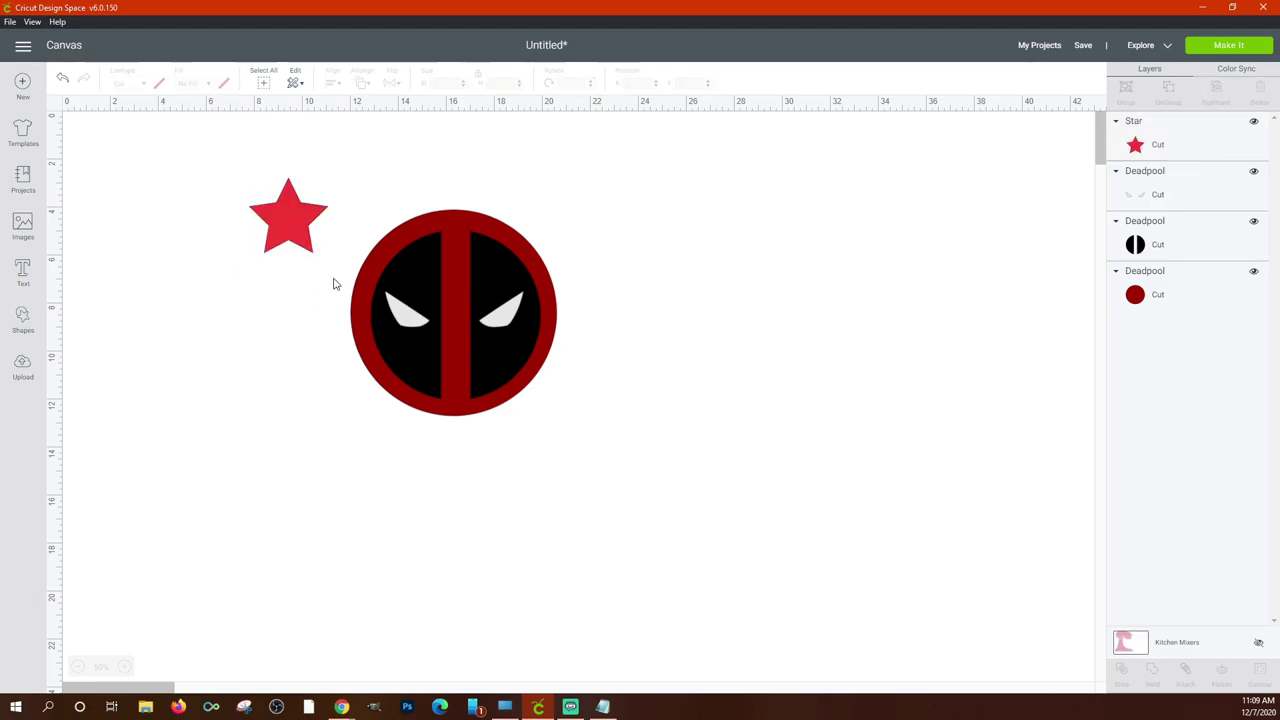
mouse_move(299, 235)
mouse_down()
mouse_move(320, 260)
mouse_move(309, 254)
mouse_up()
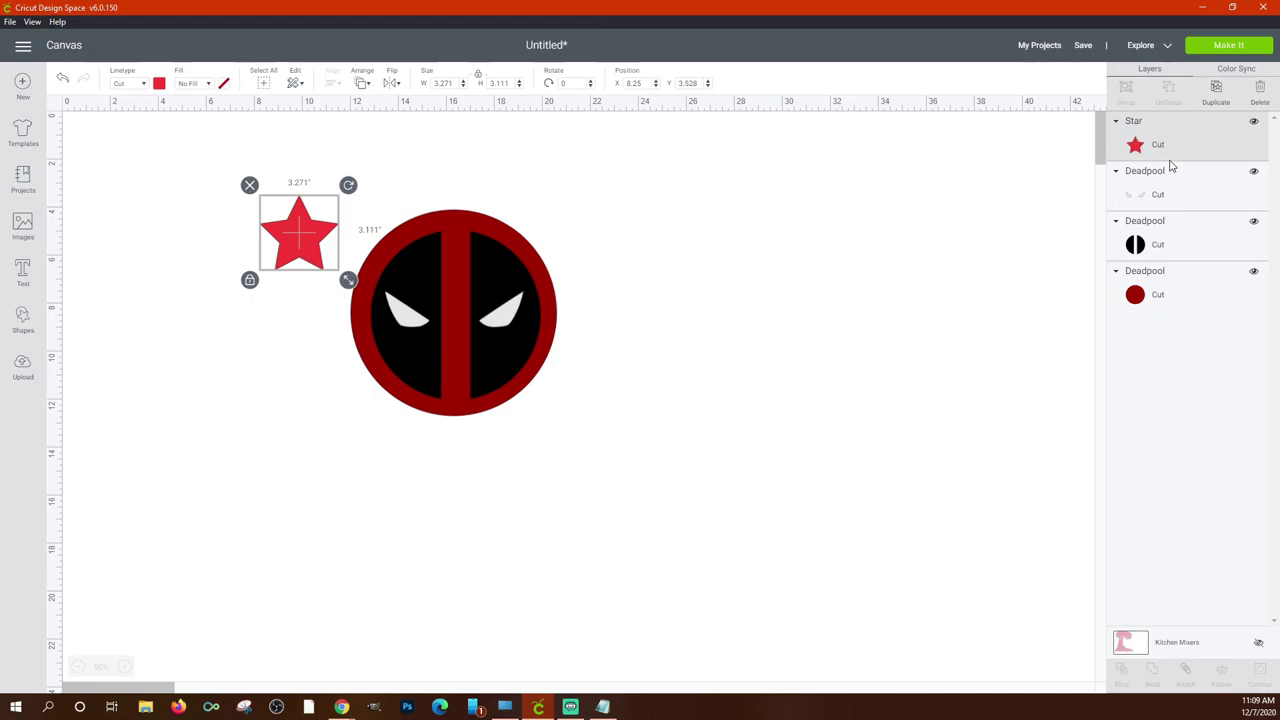
Select the star with the red circle, color-sync the star to the circle's dark red, and move both to about X 8.08, Y 3.64.
shift+click(1178, 295)
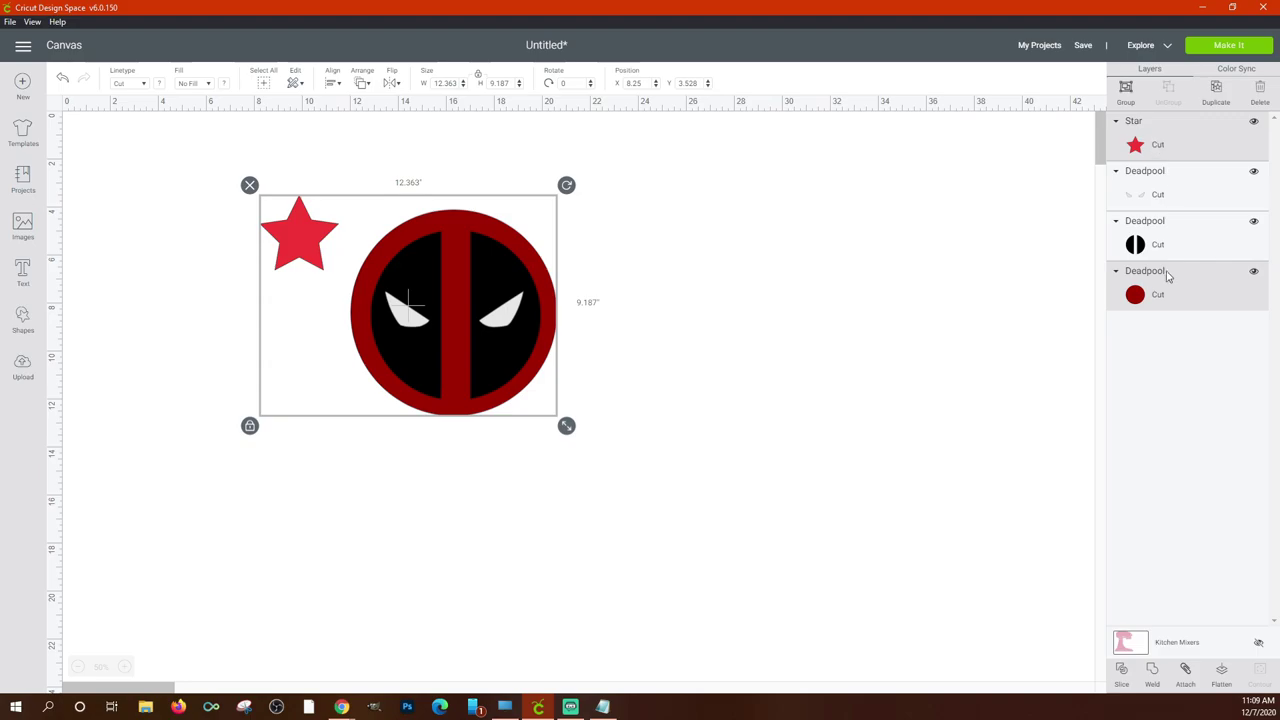
click(1246, 69)
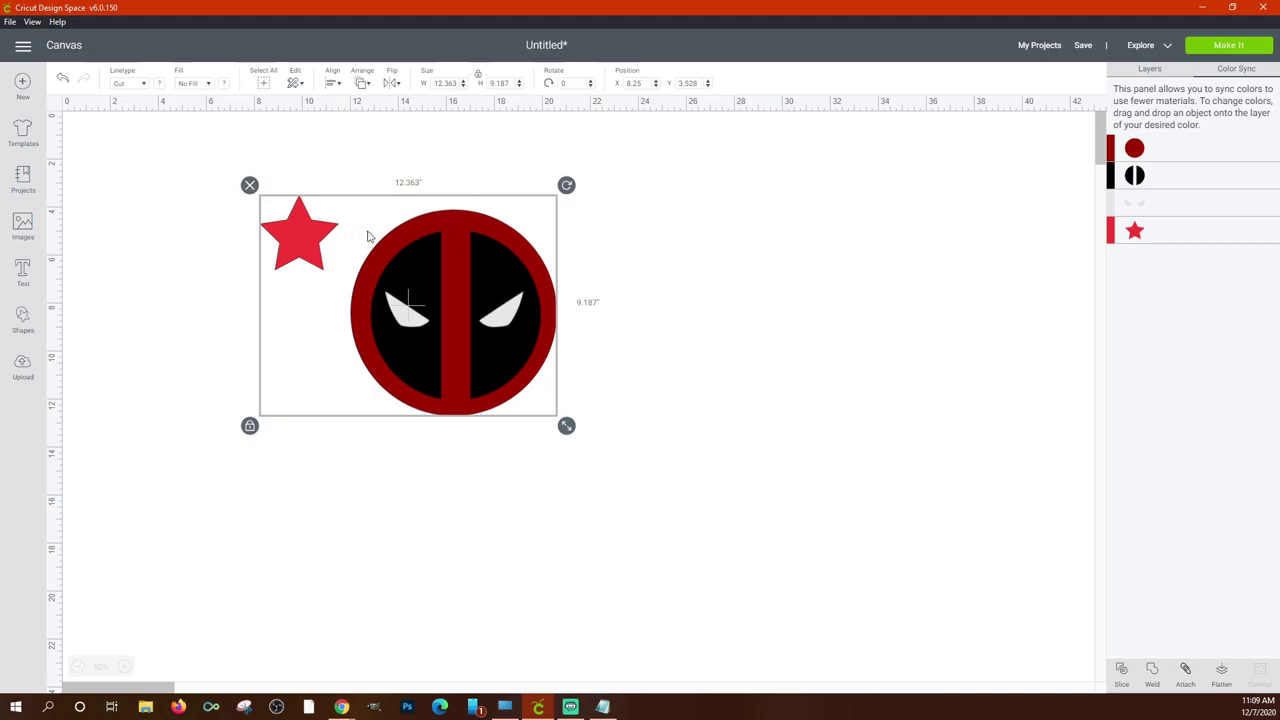
drag(318, 236, 1134, 140)
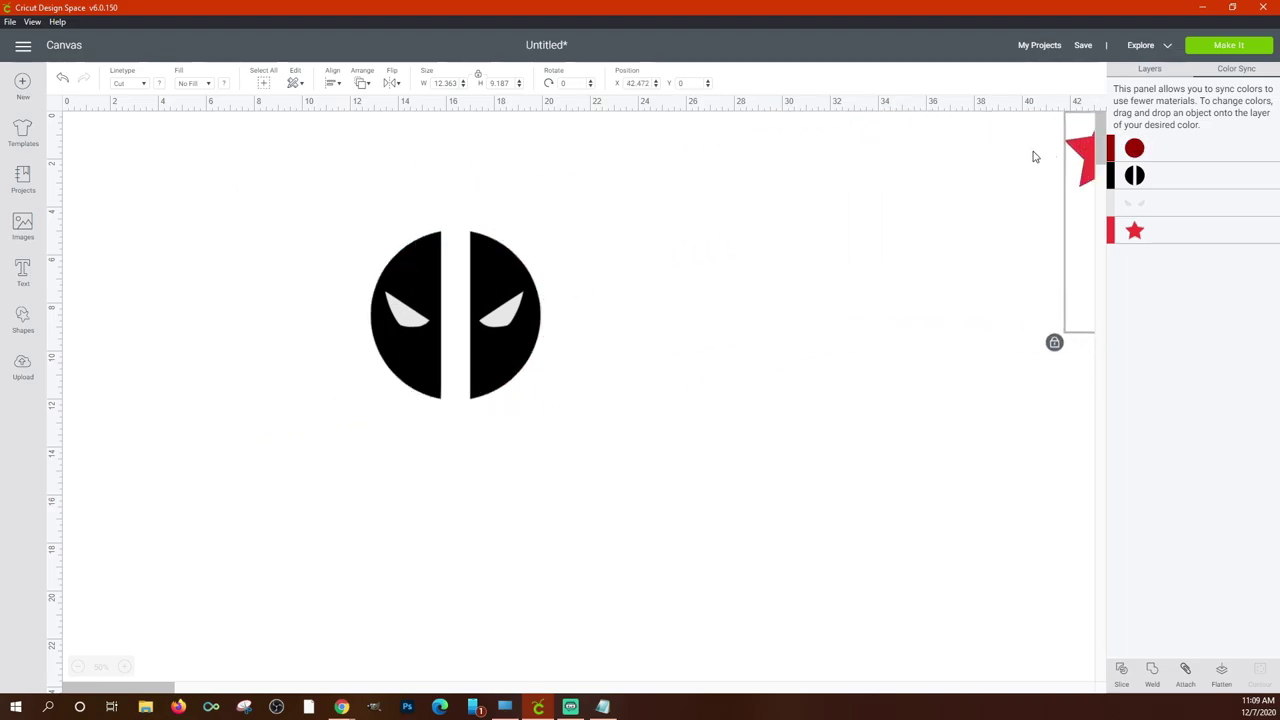
drag(1035, 157, 665, 207)
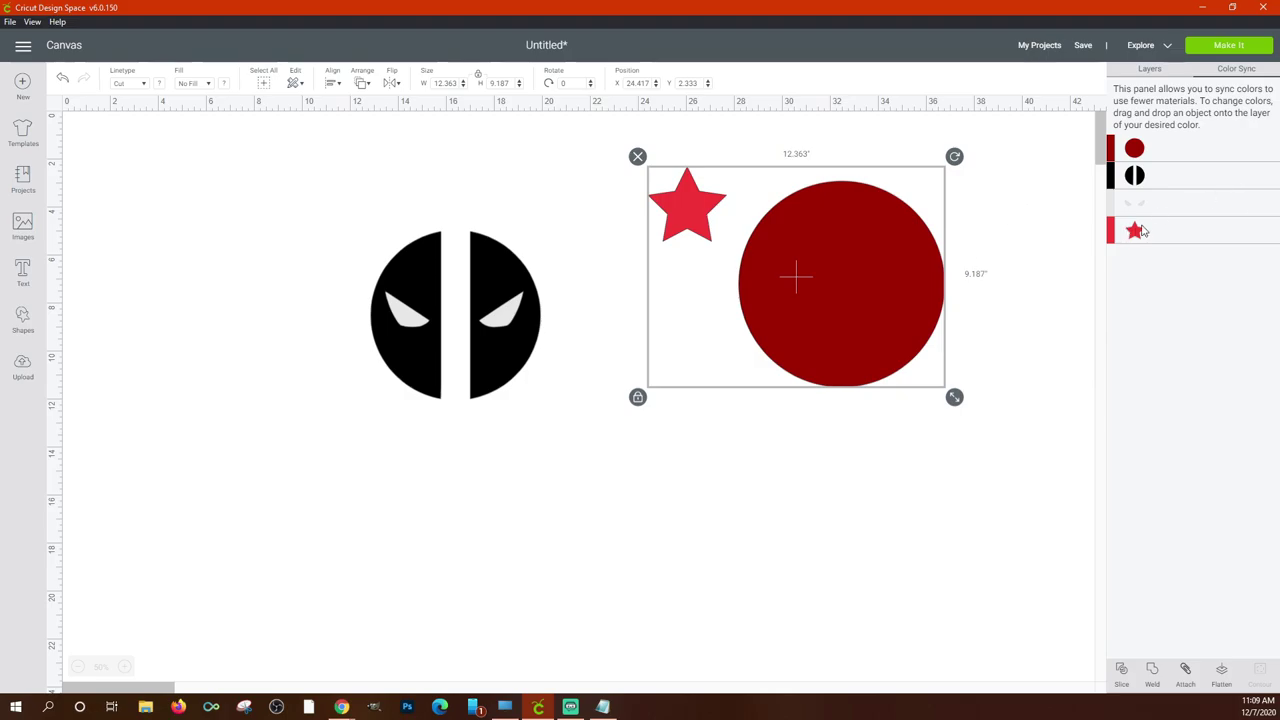
drag(1134, 231, 1136, 150)
drag(802, 283, 409, 314)
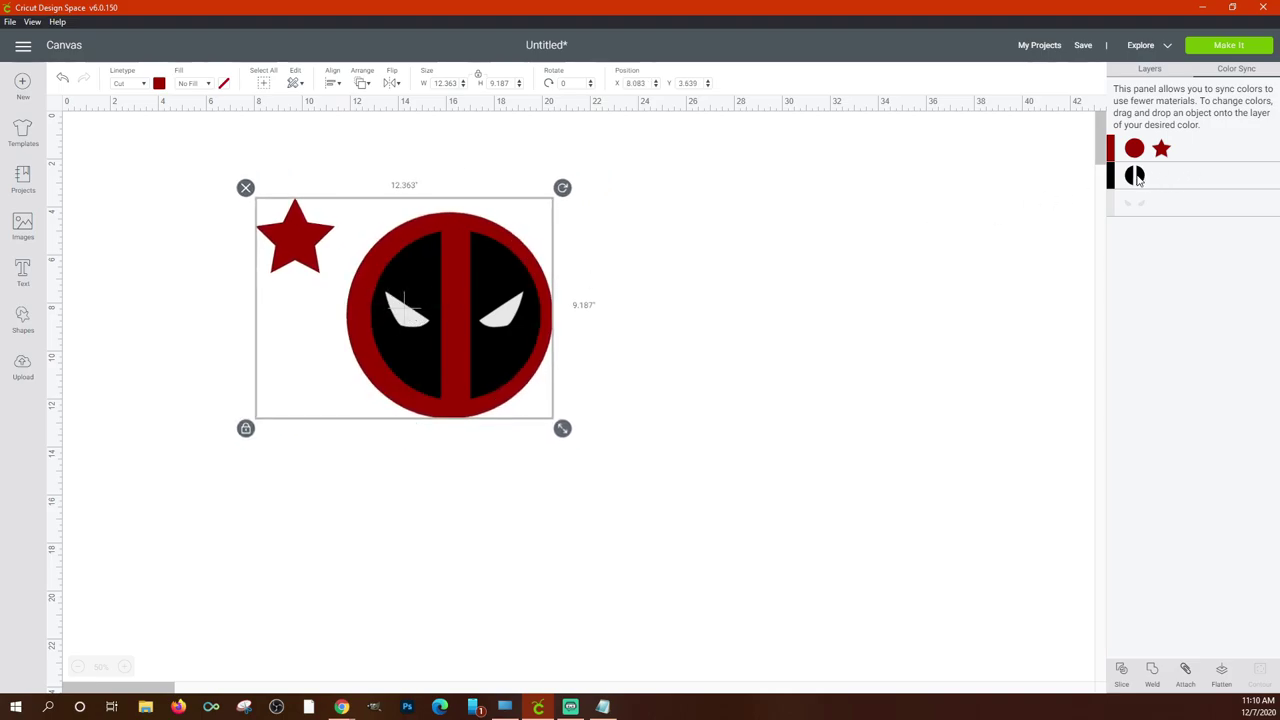
Use Color Sync to turn the logo's black shape dark red and its circle the light gray of the eyes.
mouse_move(1136, 177)
mouse_down()
mouse_move(1158, 150)
mouse_move(1131, 163)
mouse_move(1136, 185)
mouse_move(1146, 163)
mouse_move(1136, 160)
mouse_move(1140, 181)
mouse_up()
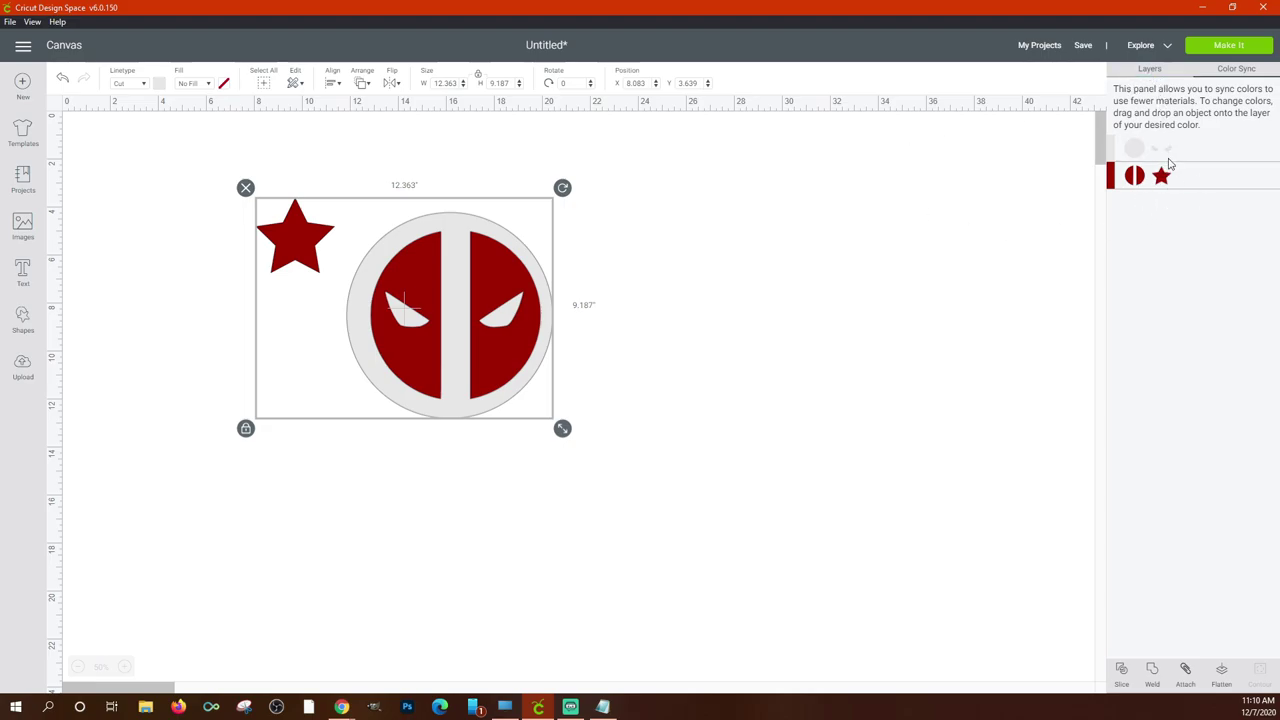
click(1172, 73)
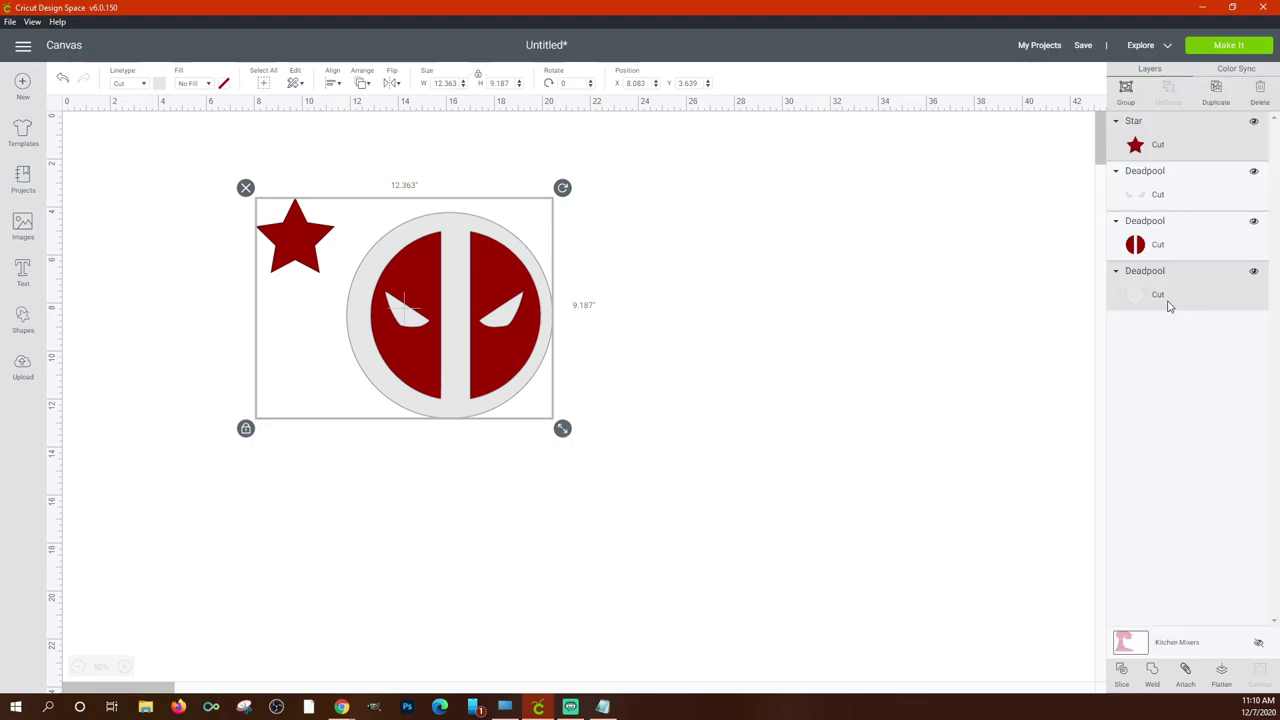
Recolor the logo's split inner shape black and clear the selection.
click(1158, 246)
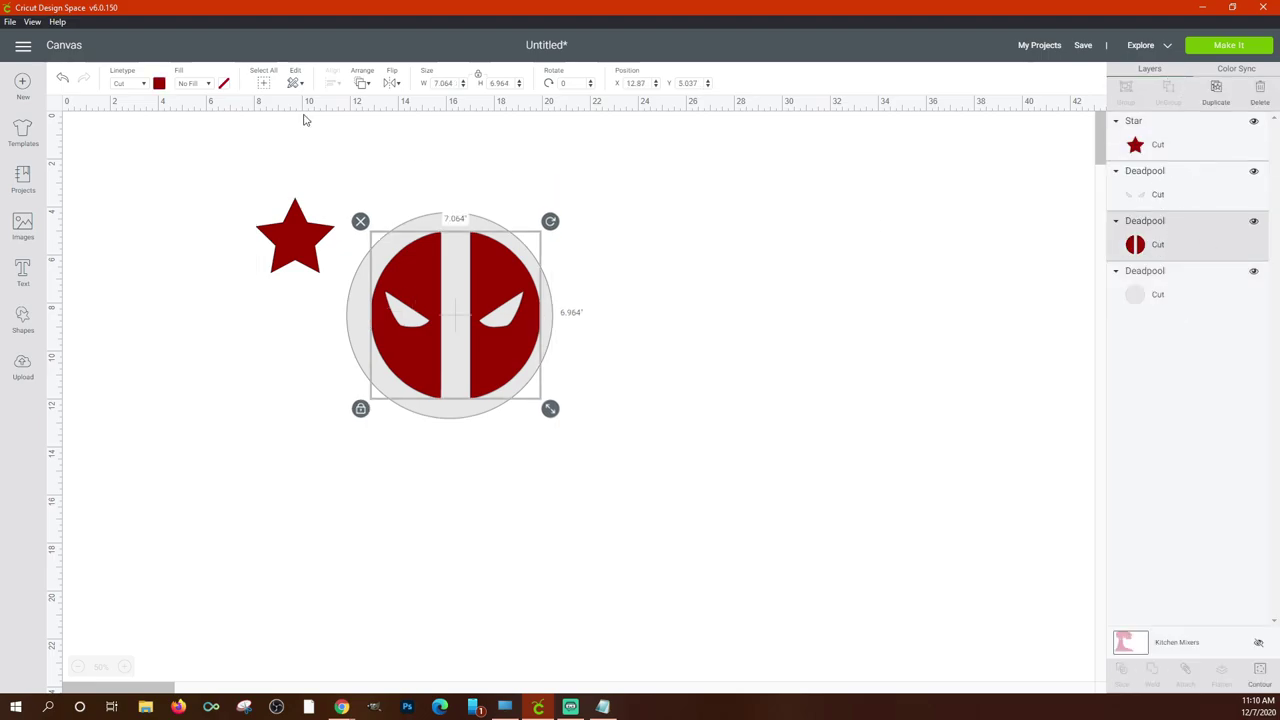
click(160, 84)
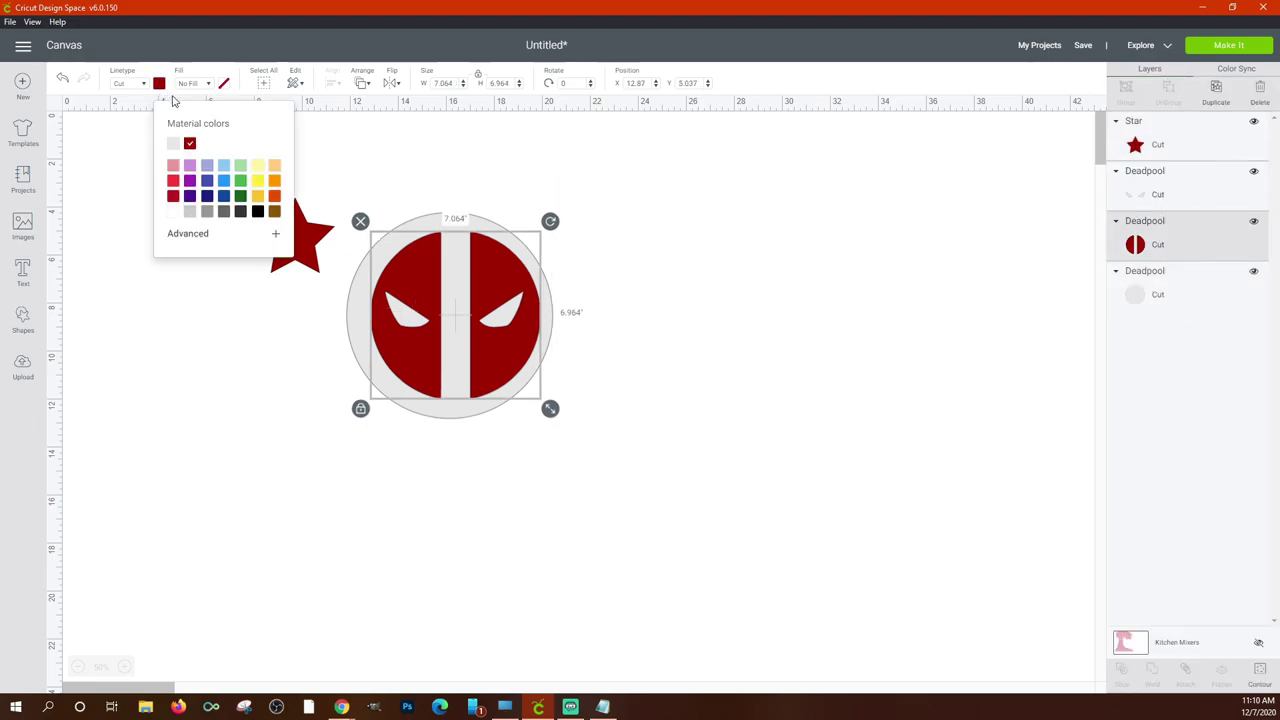
click(257, 211)
click(740, 296)
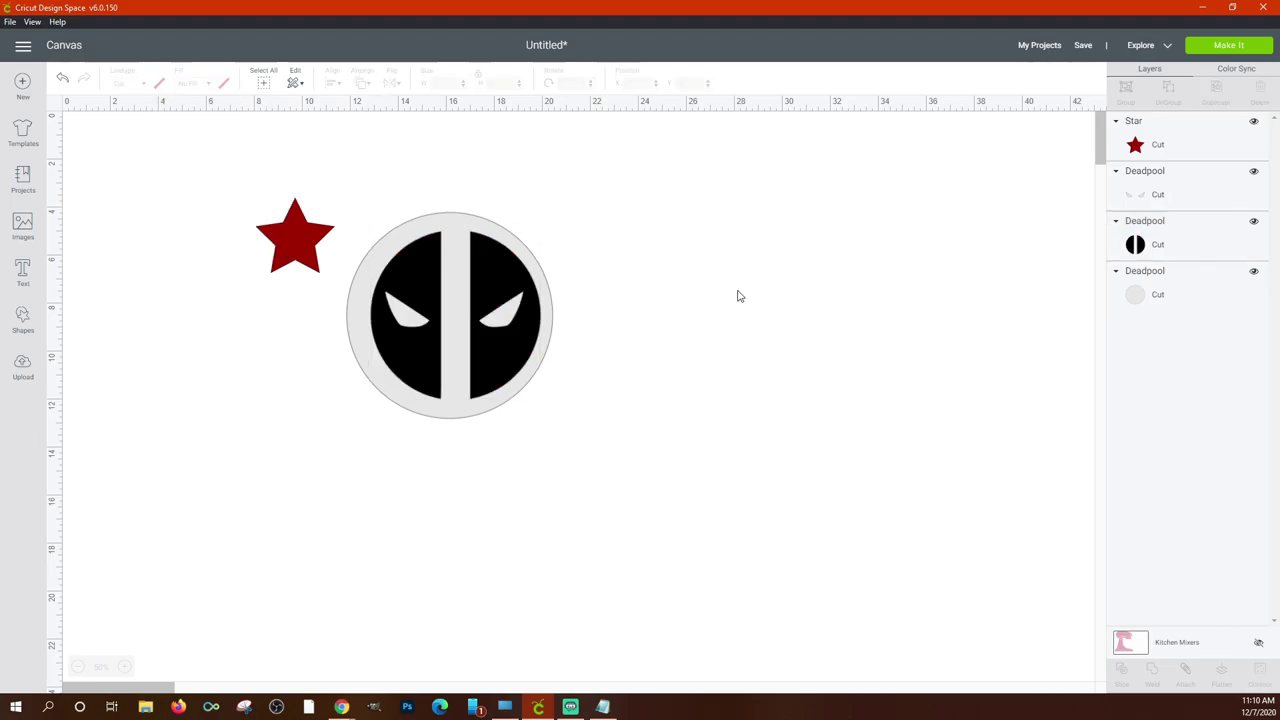
Recolor the logo's light gray circle with the star's dark red material color and clear the selection.
click(1145, 295)
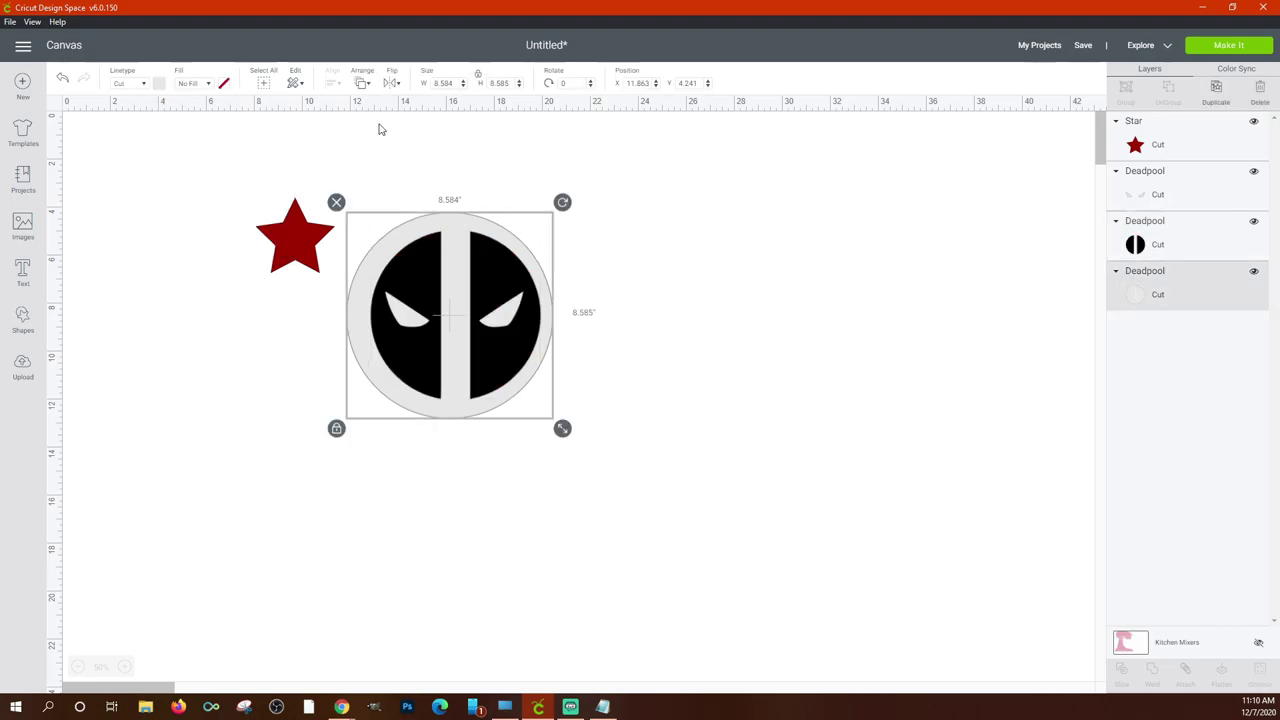
click(159, 84)
click(207, 145)
click(795, 263)
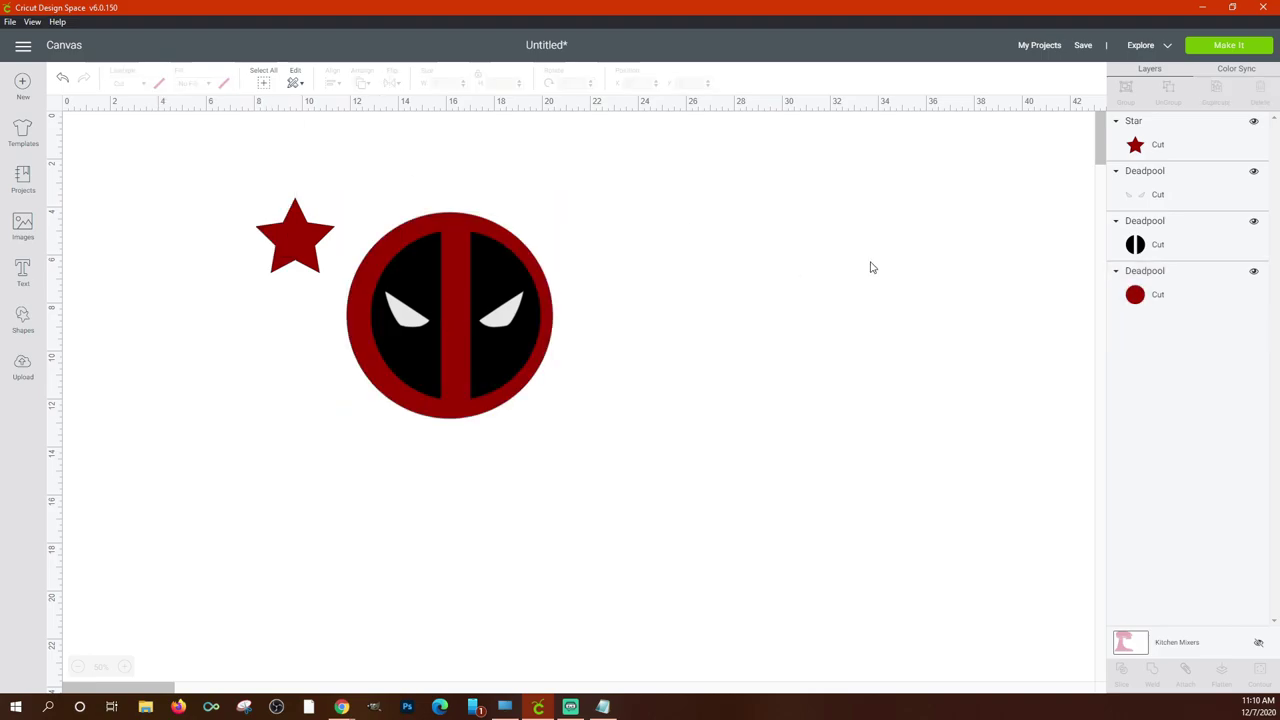
Recolor the logo's outer circle bright red so that it differs from the star.
click(1160, 288)
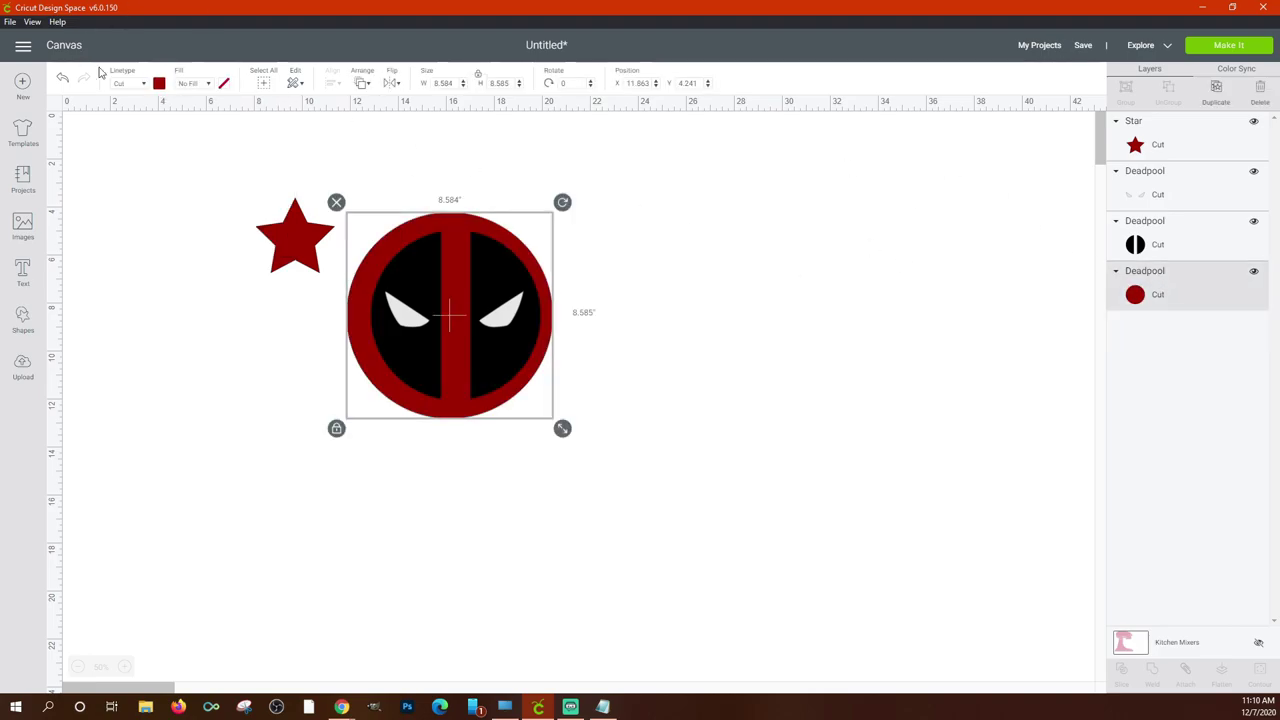
click(159, 84)
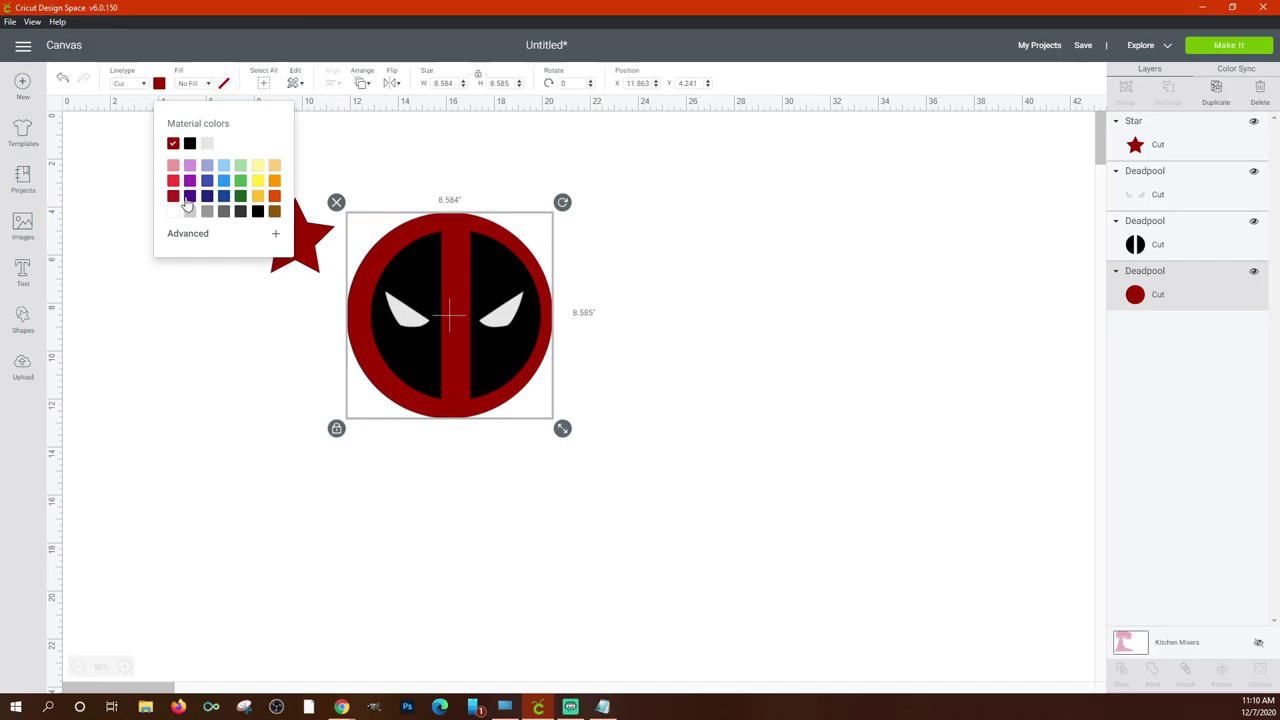
click(174, 182)
click(179, 357)
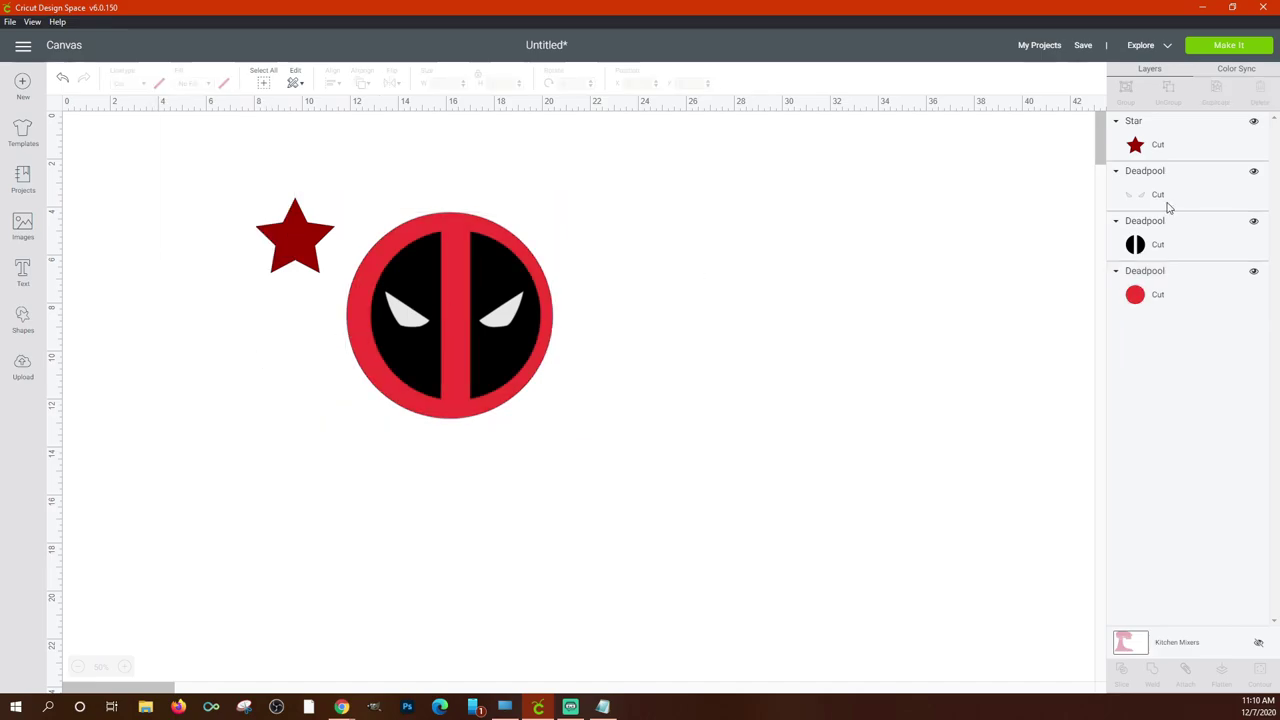
Color-sync the bright red circle to the star's dark red and return to the layer list.
click(1229, 68)
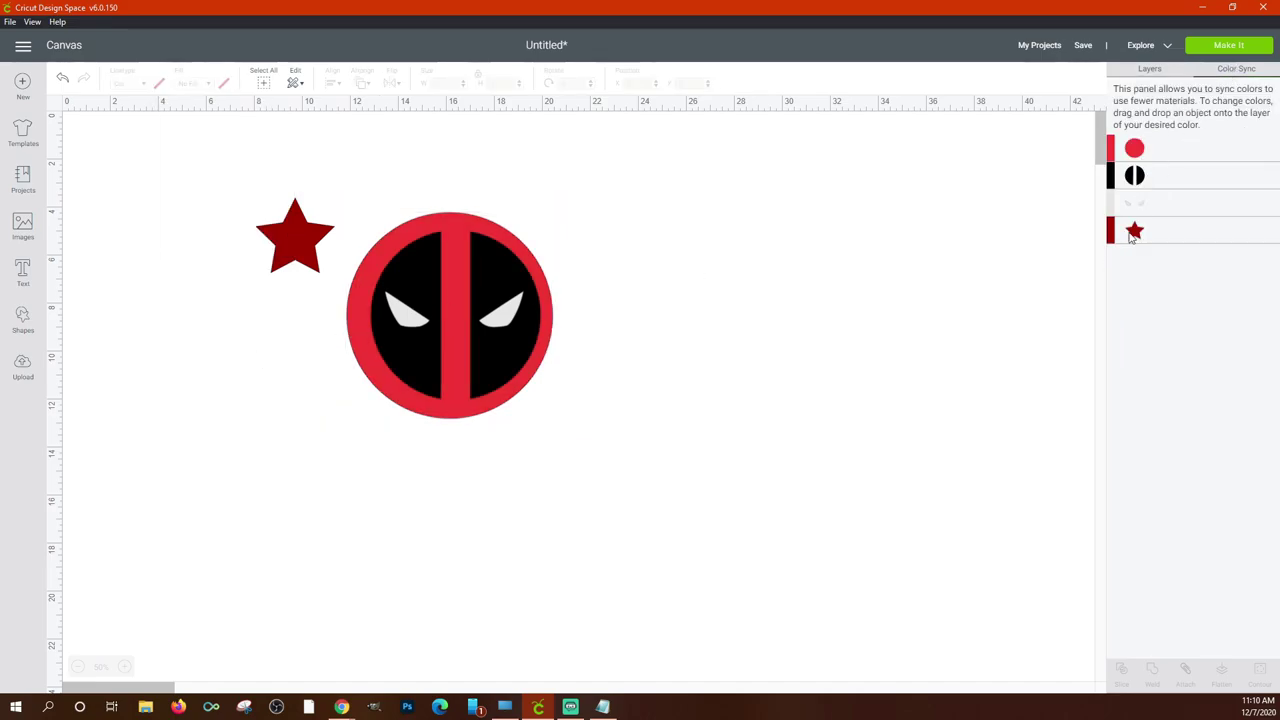
drag(1131, 152, 1136, 231)
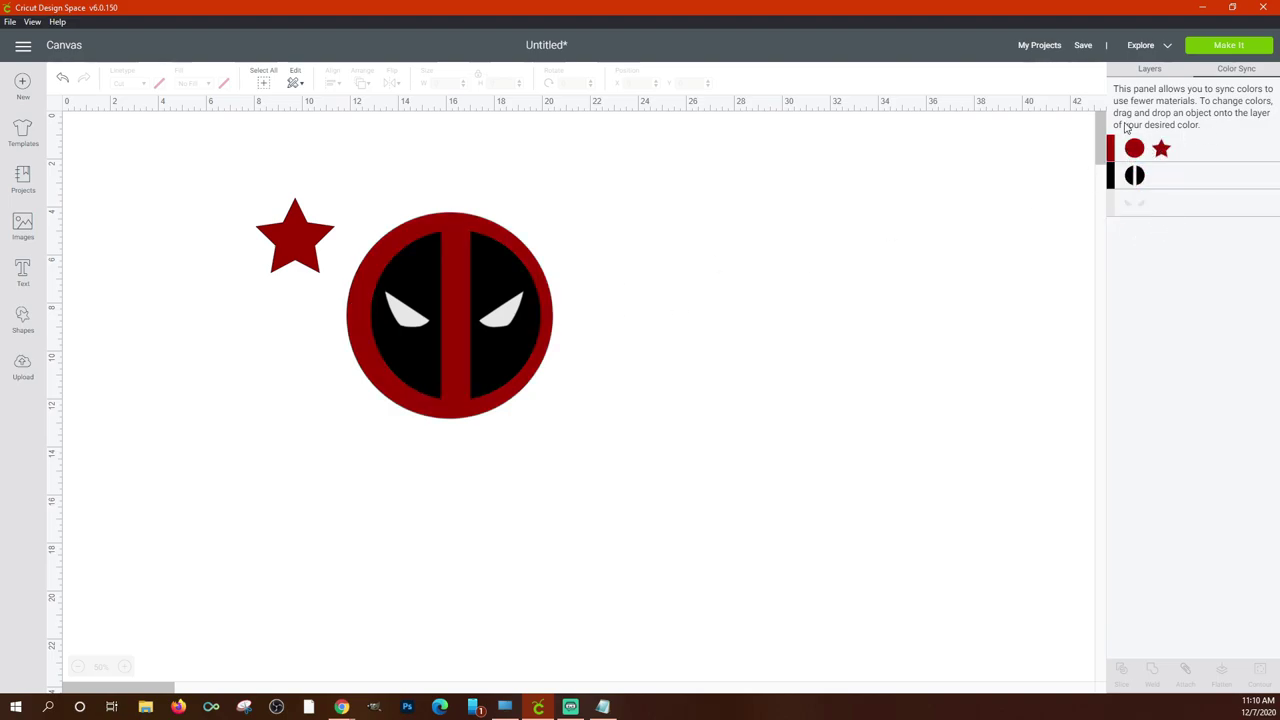
click(1140, 68)
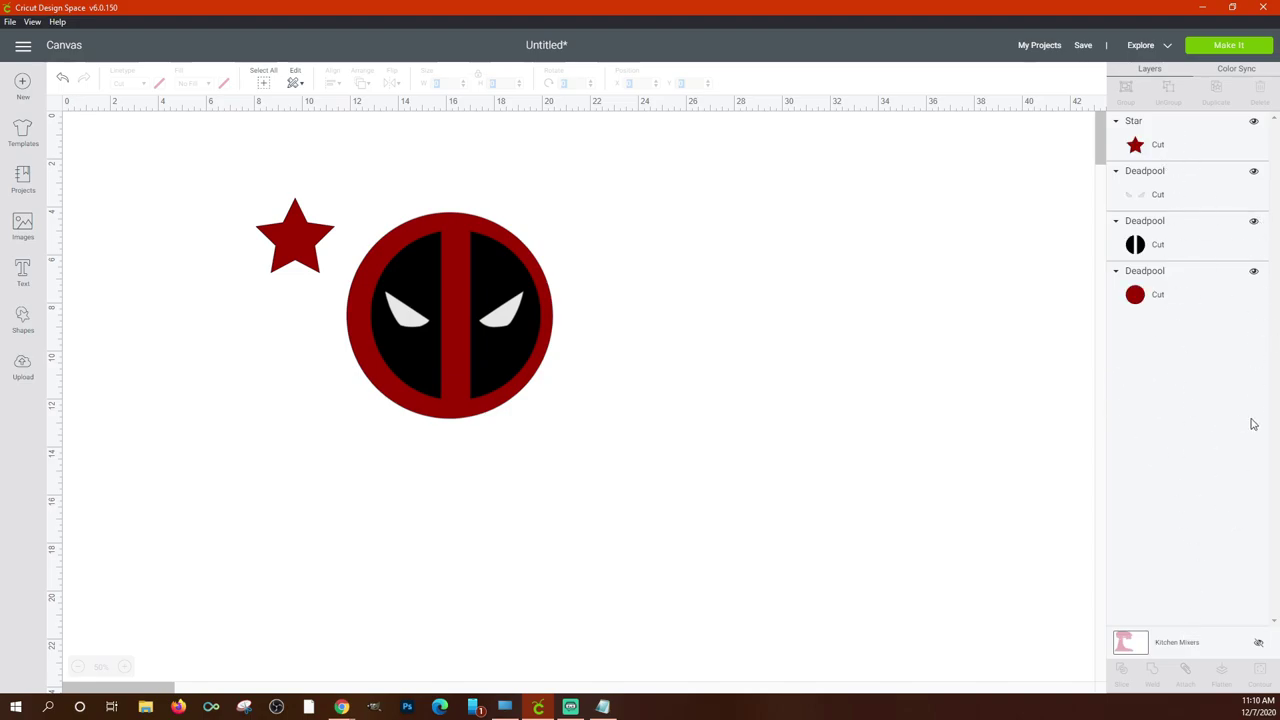
Move the eyes and black halves off the red circle and place the star in the circle's center.
click(1175, 140)
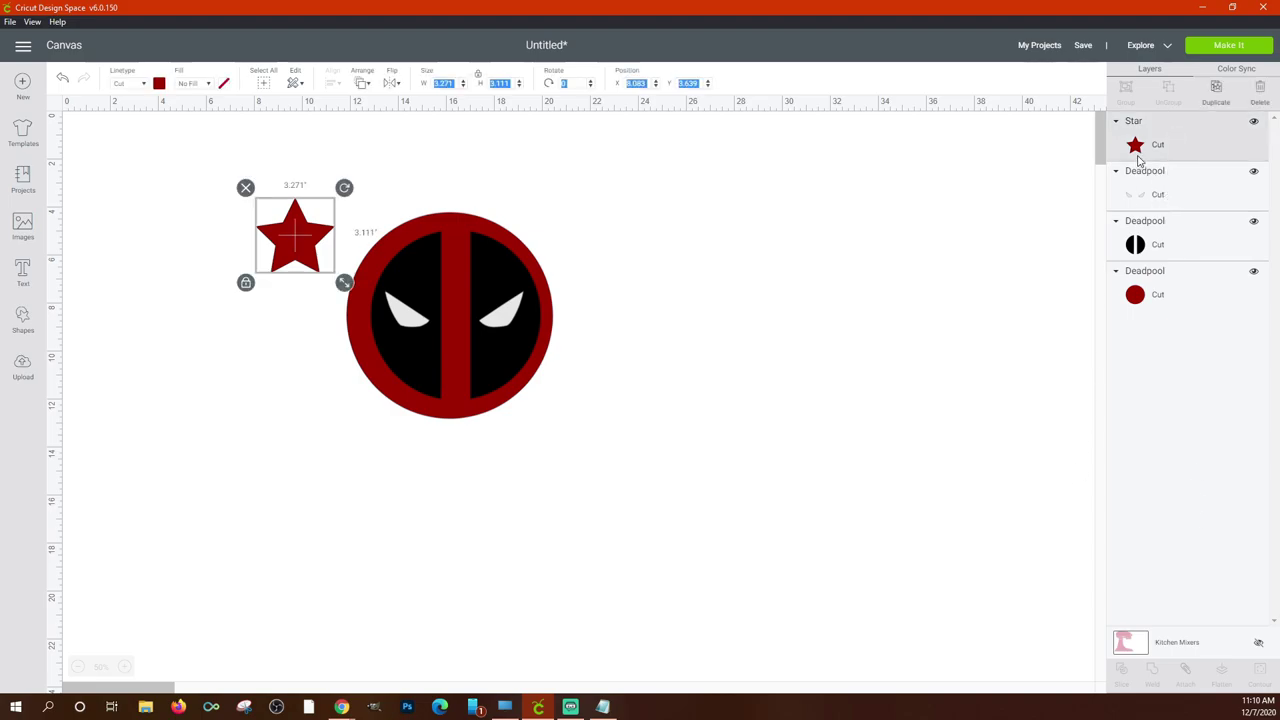
shift+click(1163, 296)
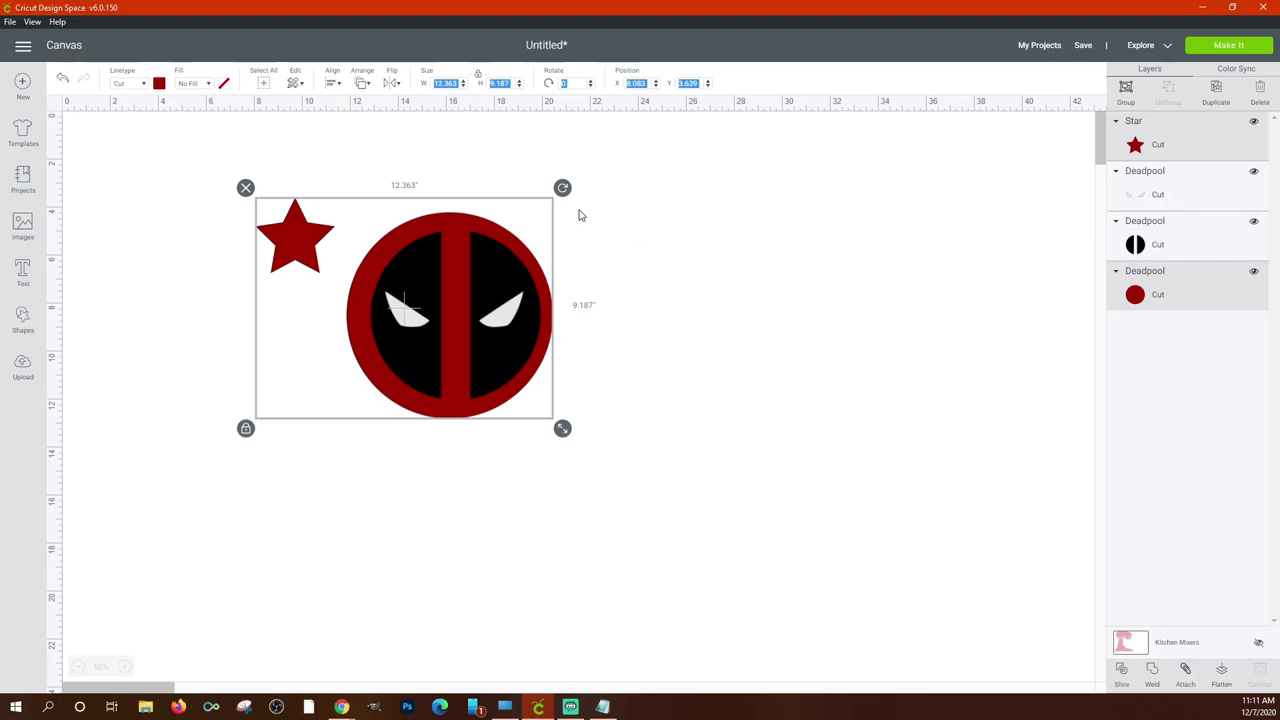
click(800, 354)
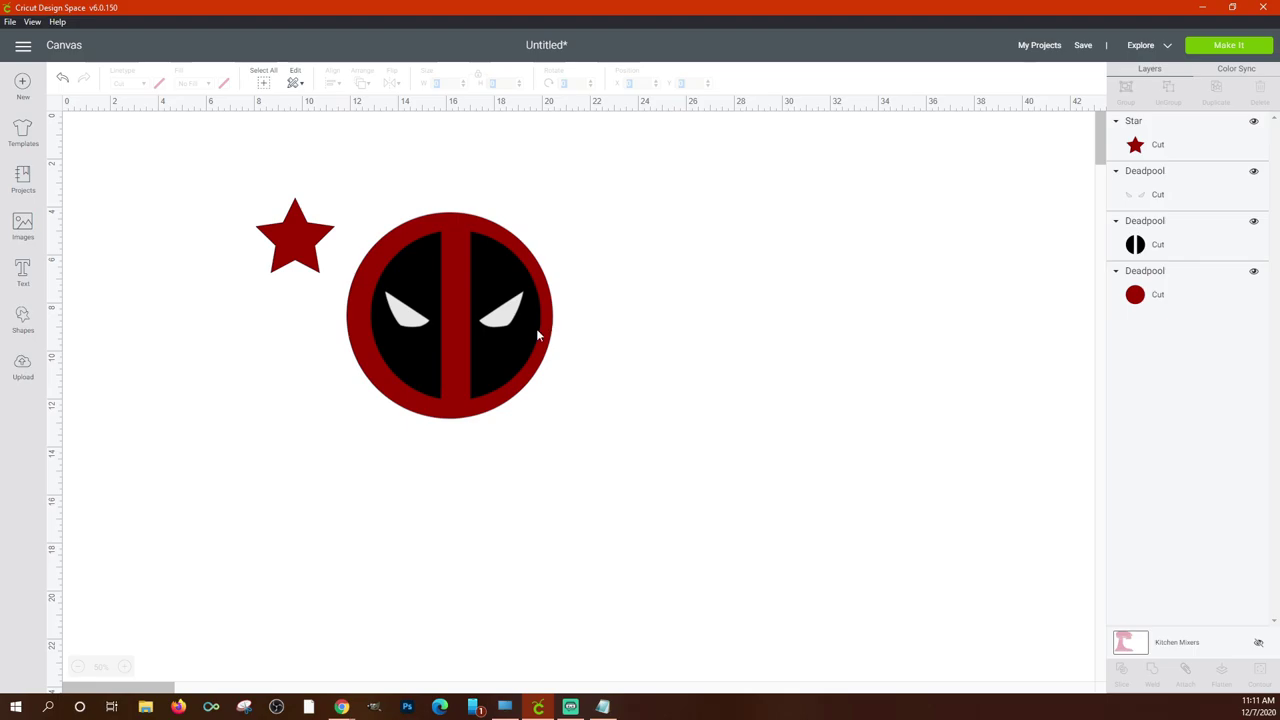
drag(534, 334, 608, 212)
drag(314, 237, 472, 309)
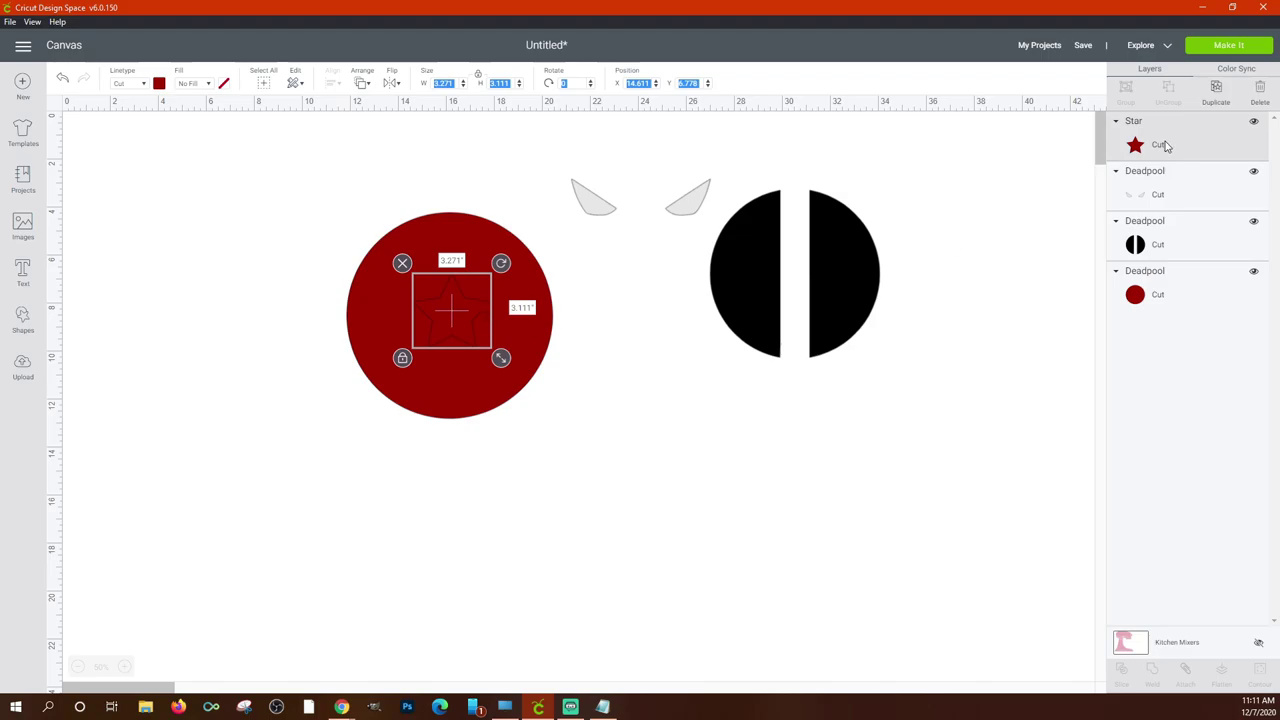
Group the star with the eyes, and combine that group with the red circle in a nested group.
click(1168, 301)
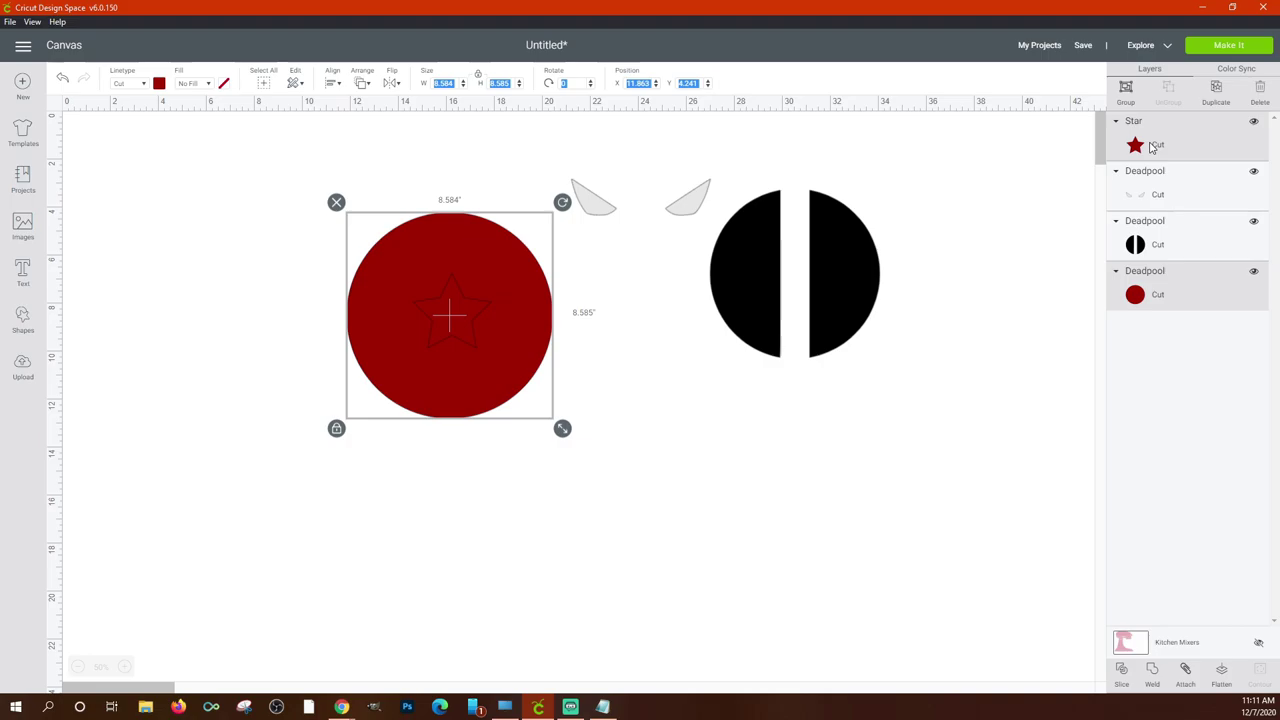
click(1153, 146)
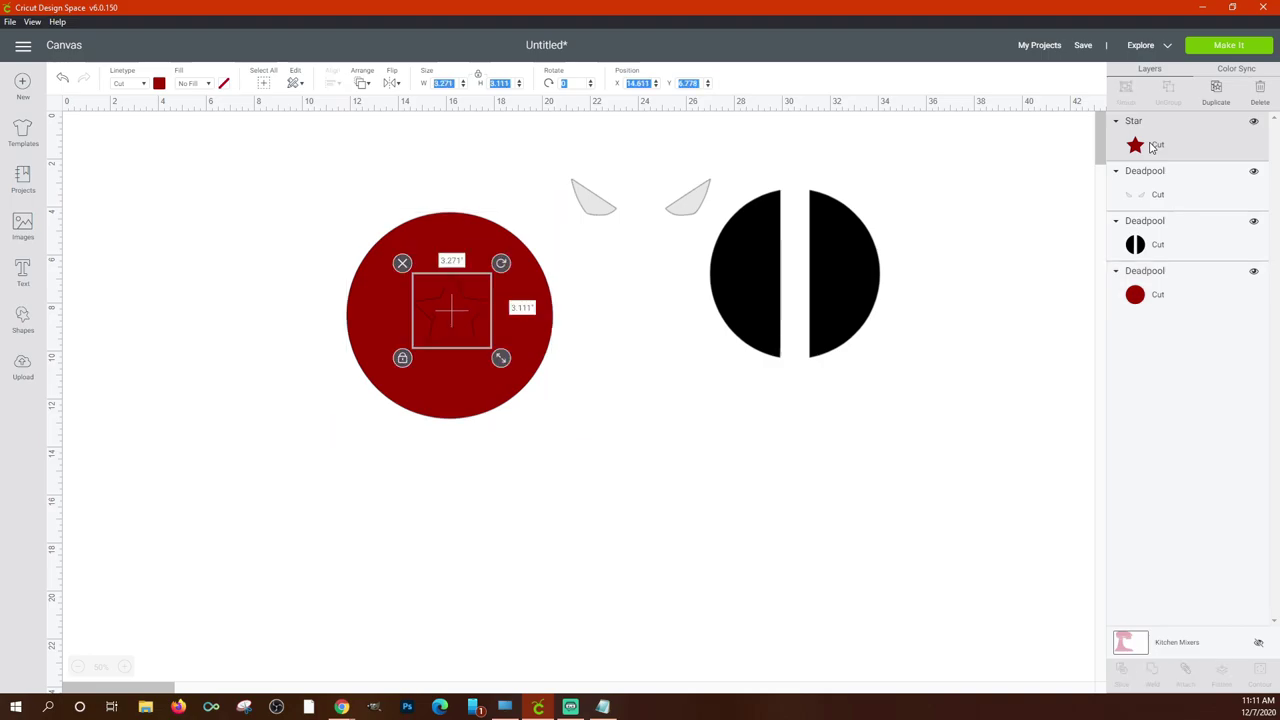
shift+click(1163, 290)
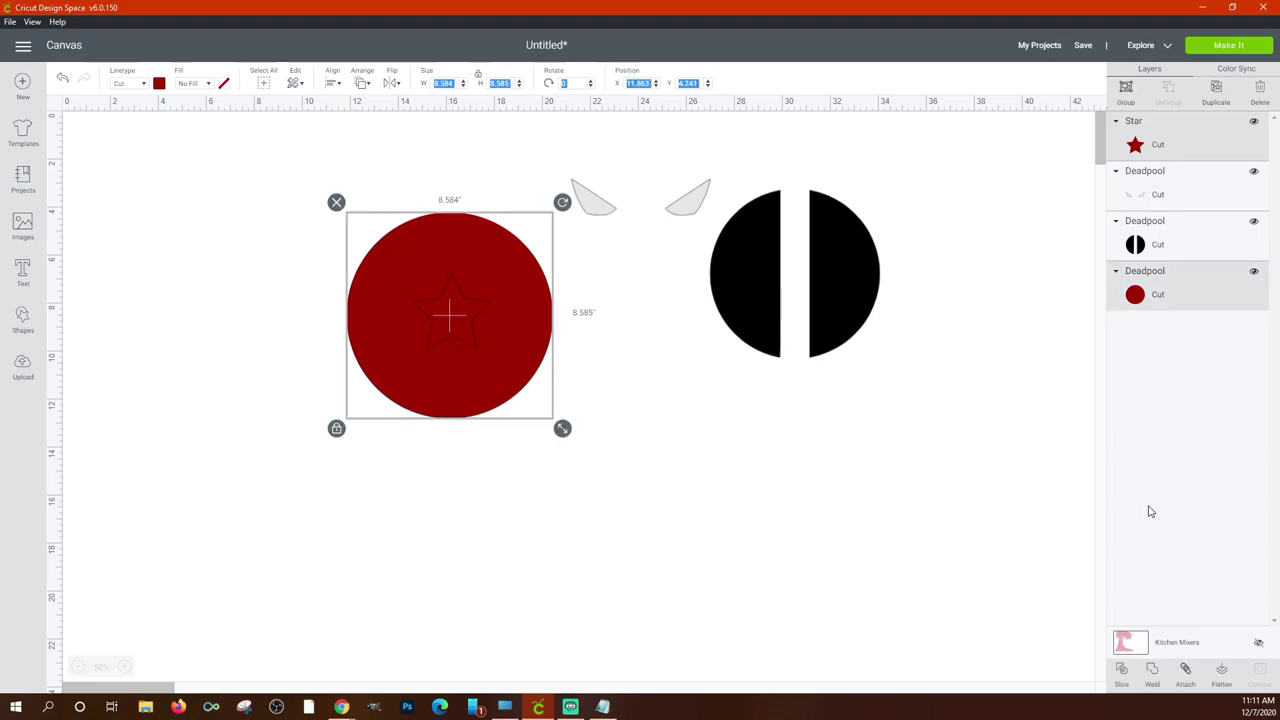
click(1140, 146)
shift+click(1160, 193)
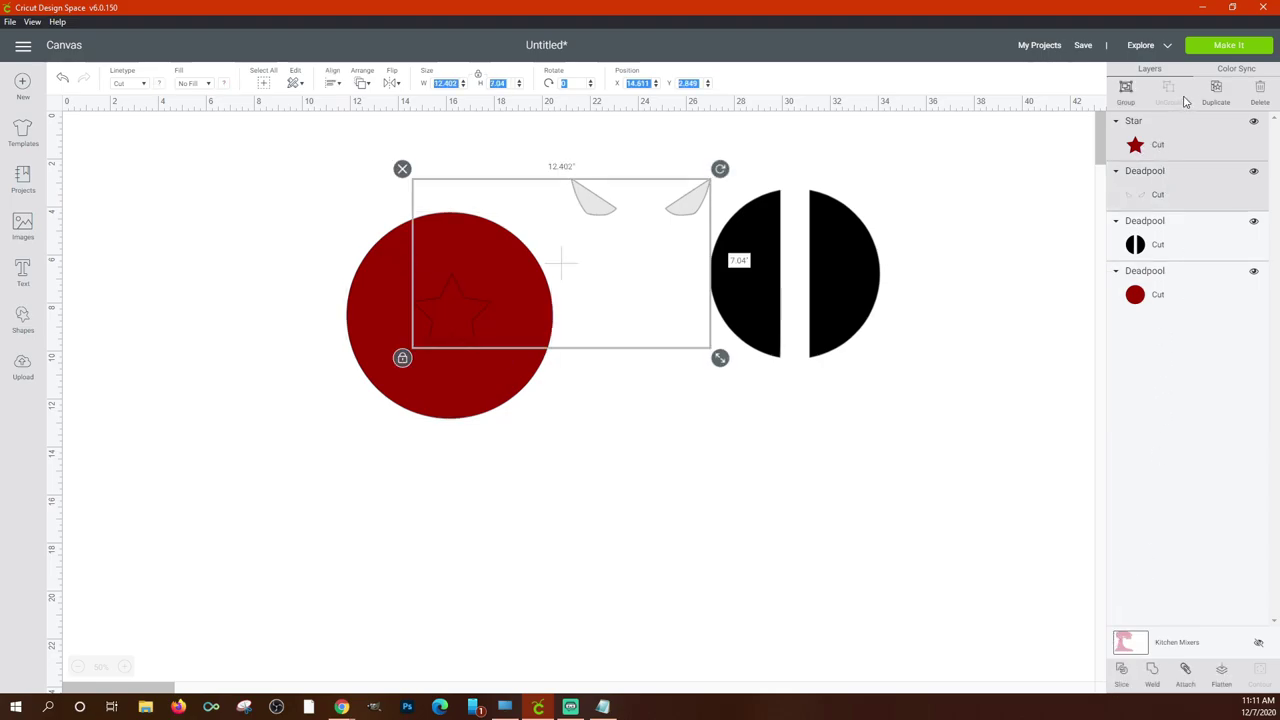
click(1124, 96)
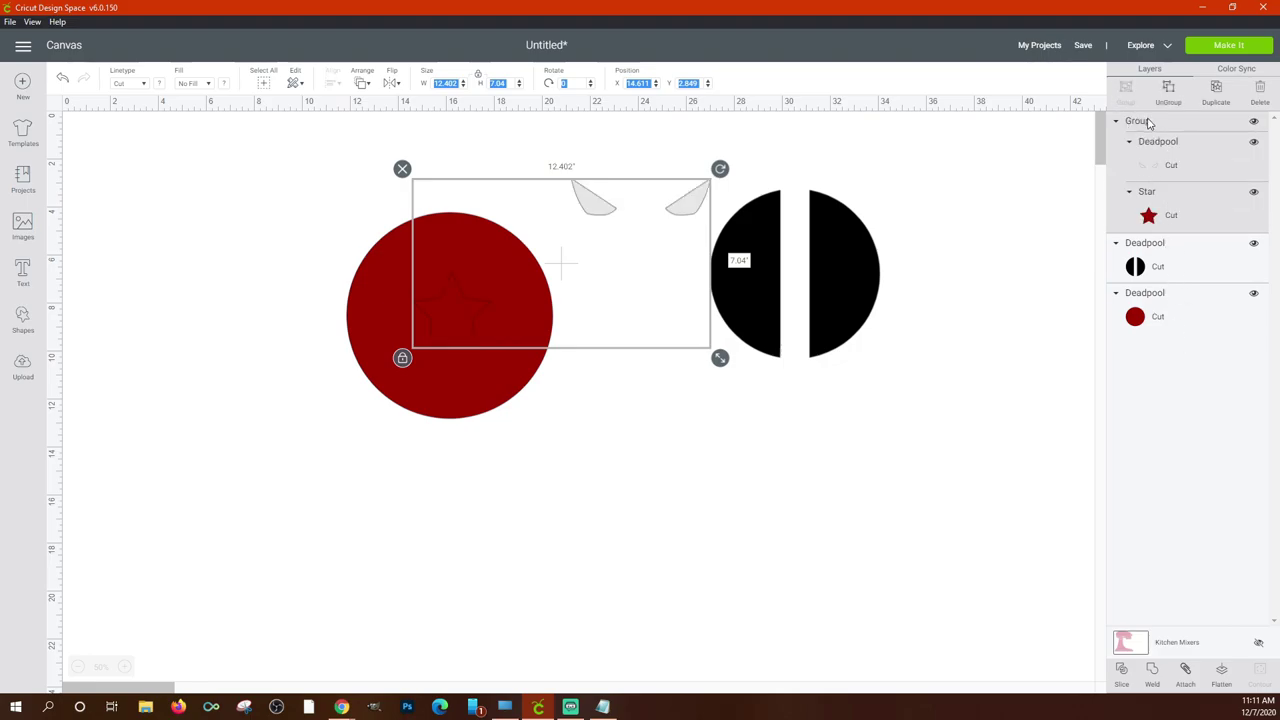
shift+click(1145, 318)
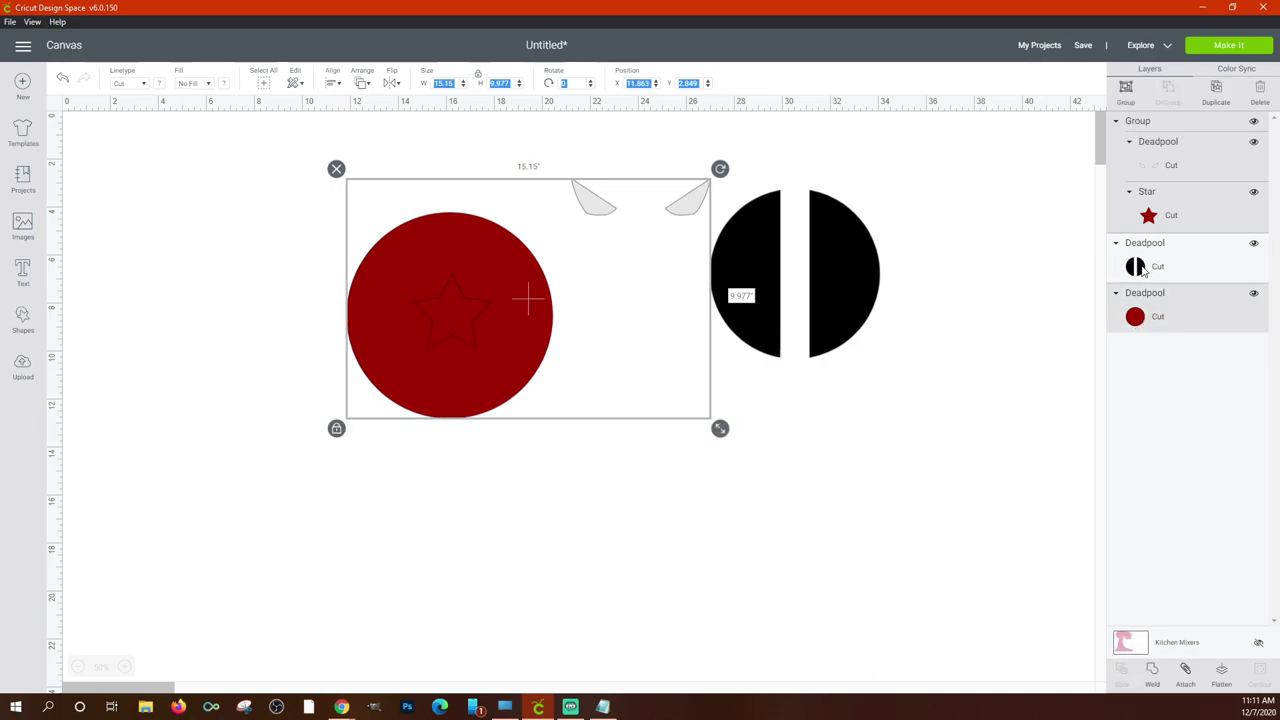
click(1126, 88)
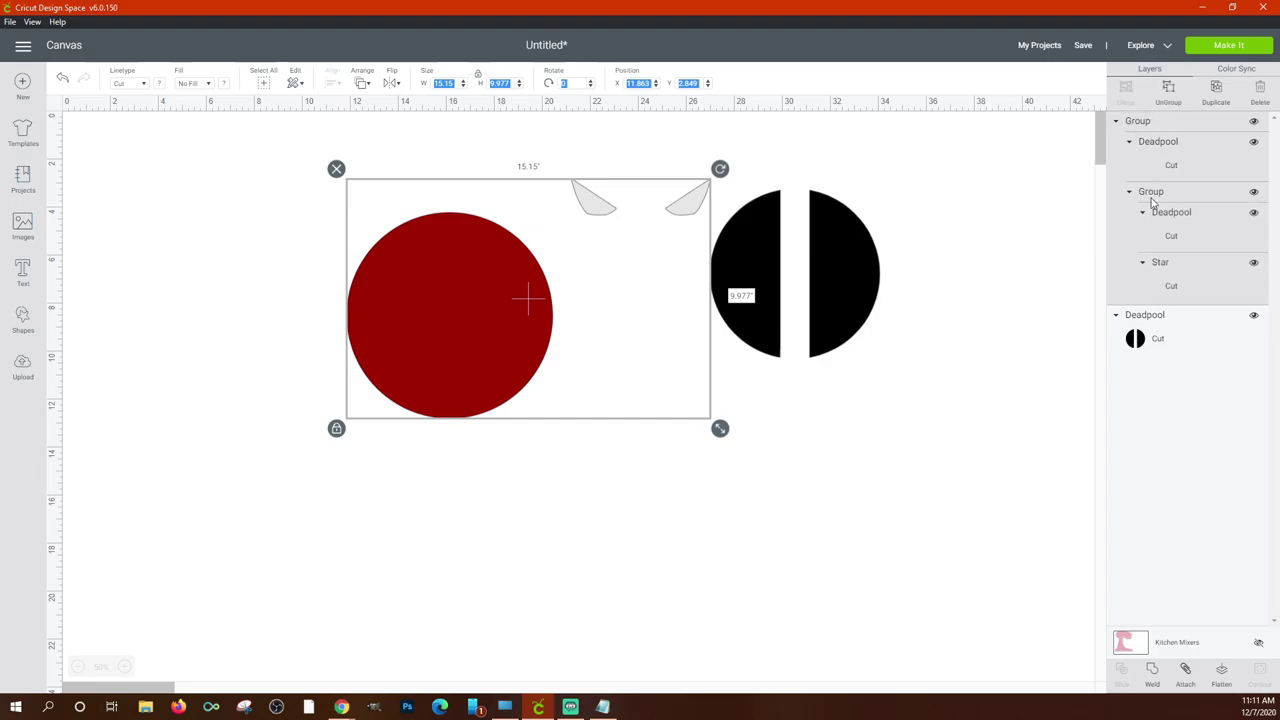
Ungroup both the outer and the inner group into separate layers.
click(1167, 92)
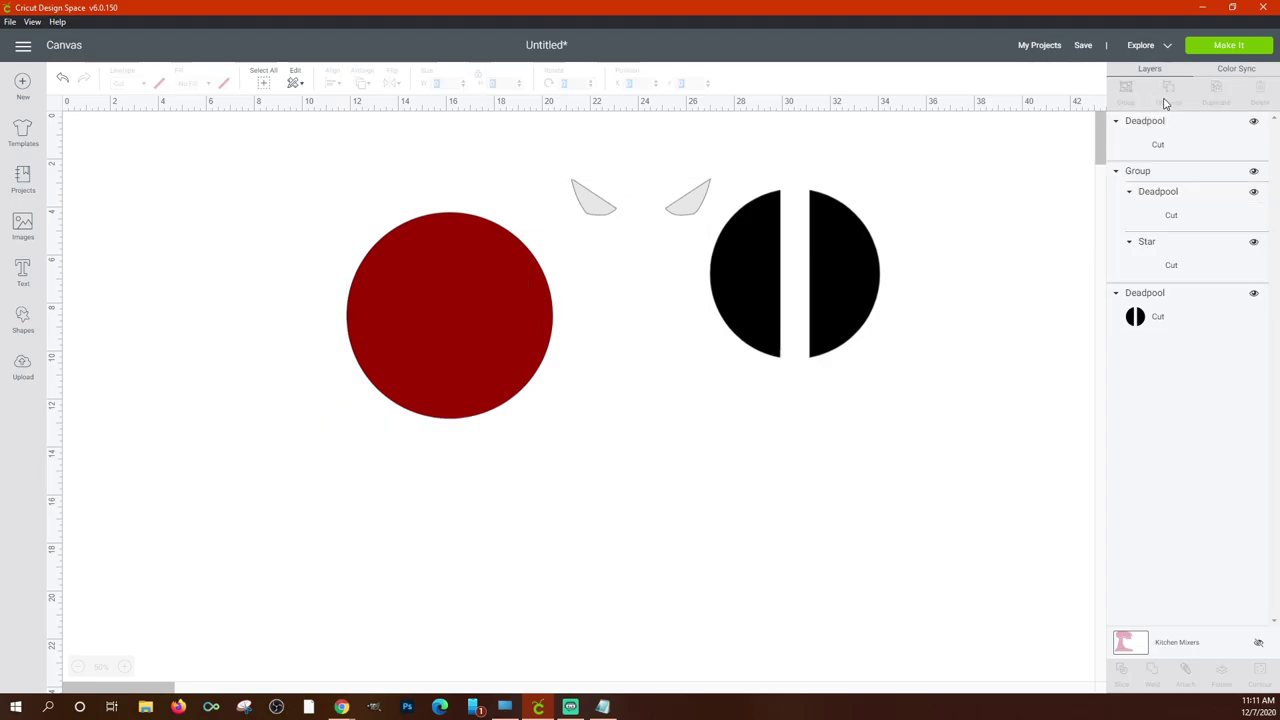
click(1152, 171)
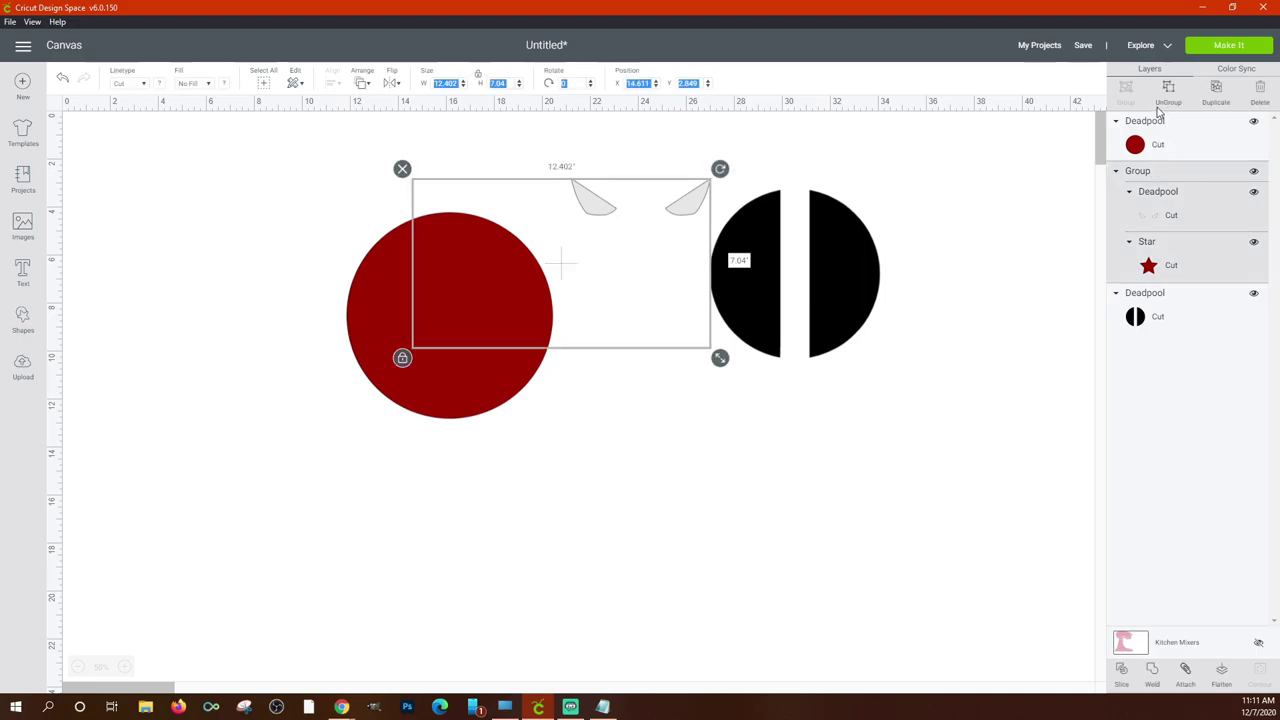
click(1165, 105)
Slice the star out of the red circle.
click(1139, 196)
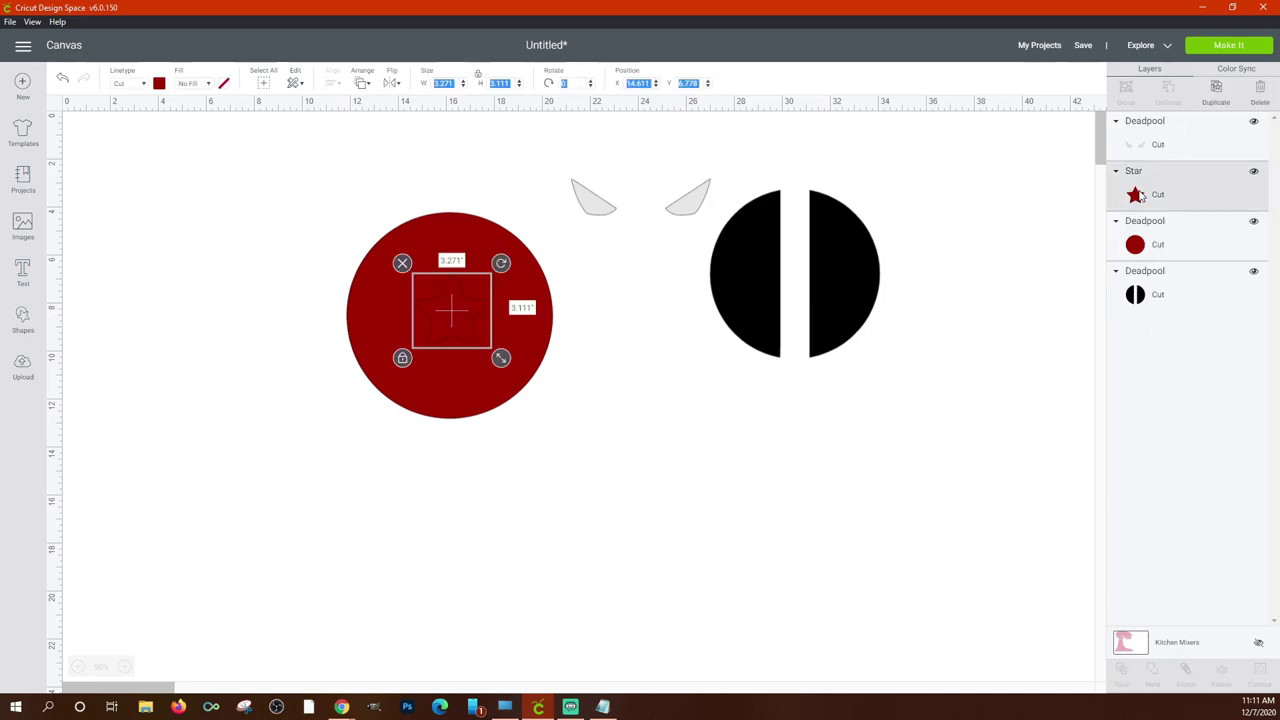
shift+click(1147, 238)
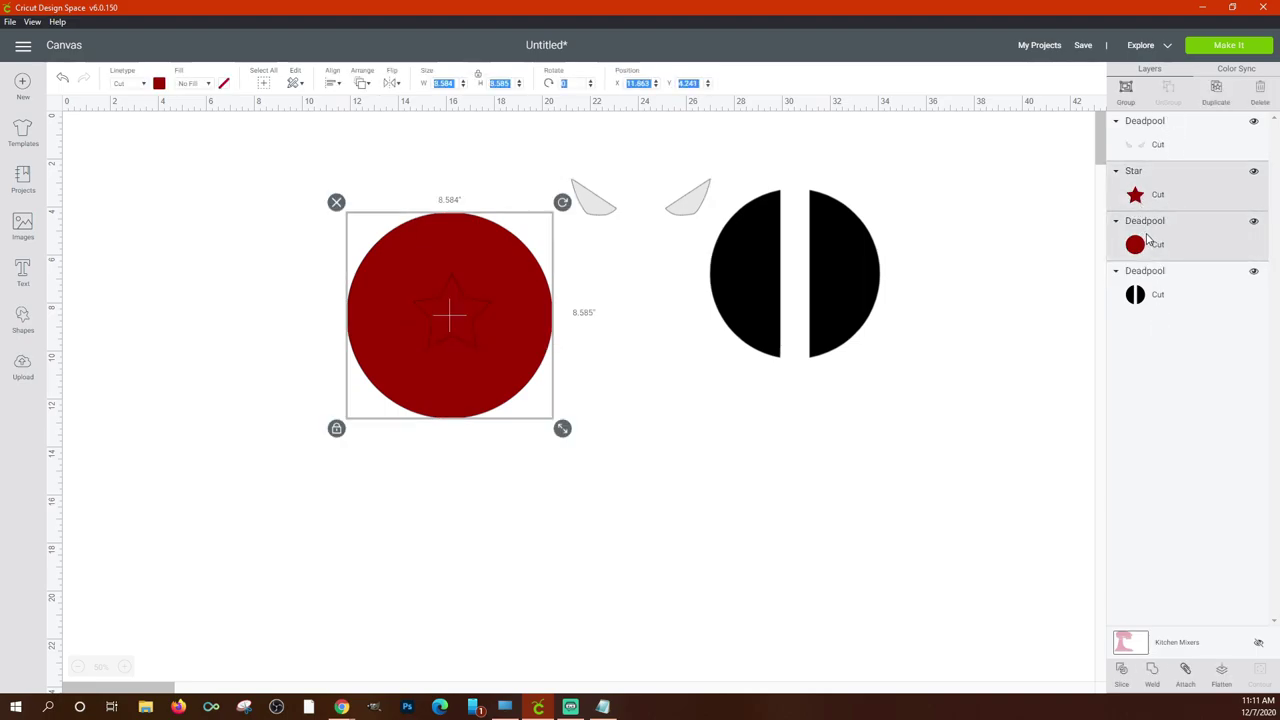
click(1124, 670)
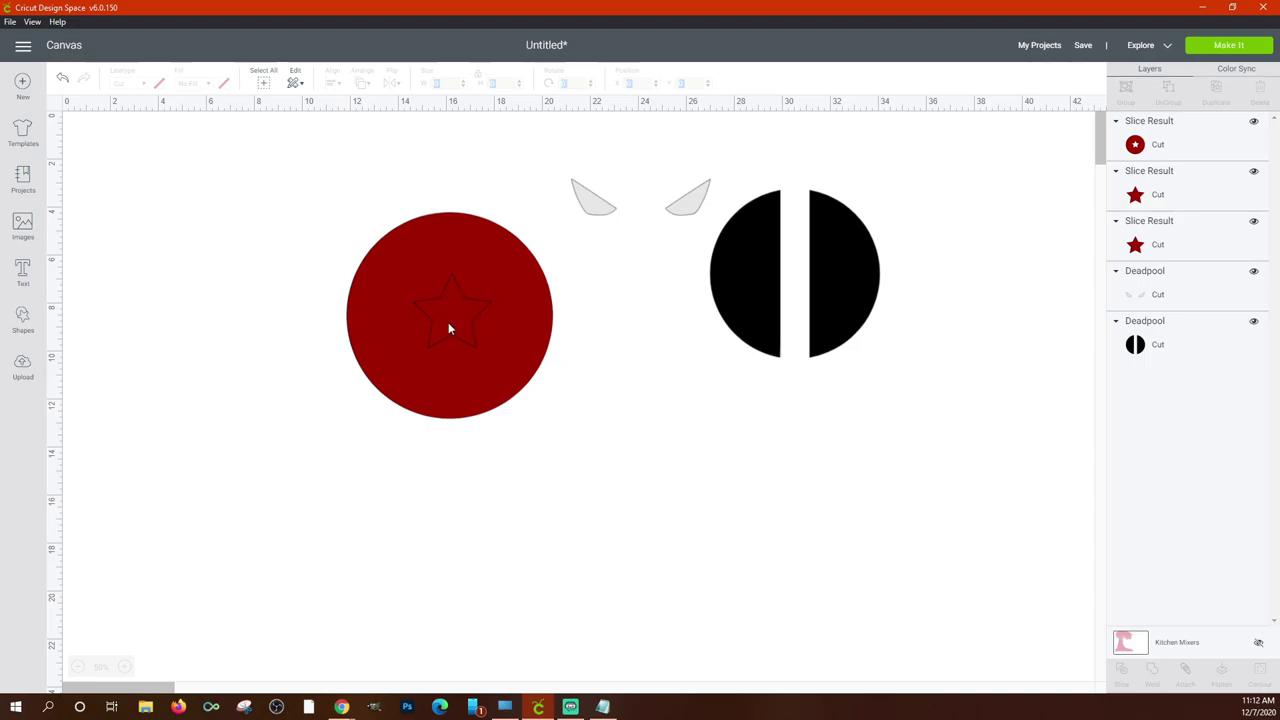
Move the sliced circle and the two star pieces apart on the canvas.
click(465, 316)
key(shift+Left)
key(shift+Left)
key(shift+Left)
key(shift+Left)
key(shift+Left)
key(shift+Left)
key(shift+Left)
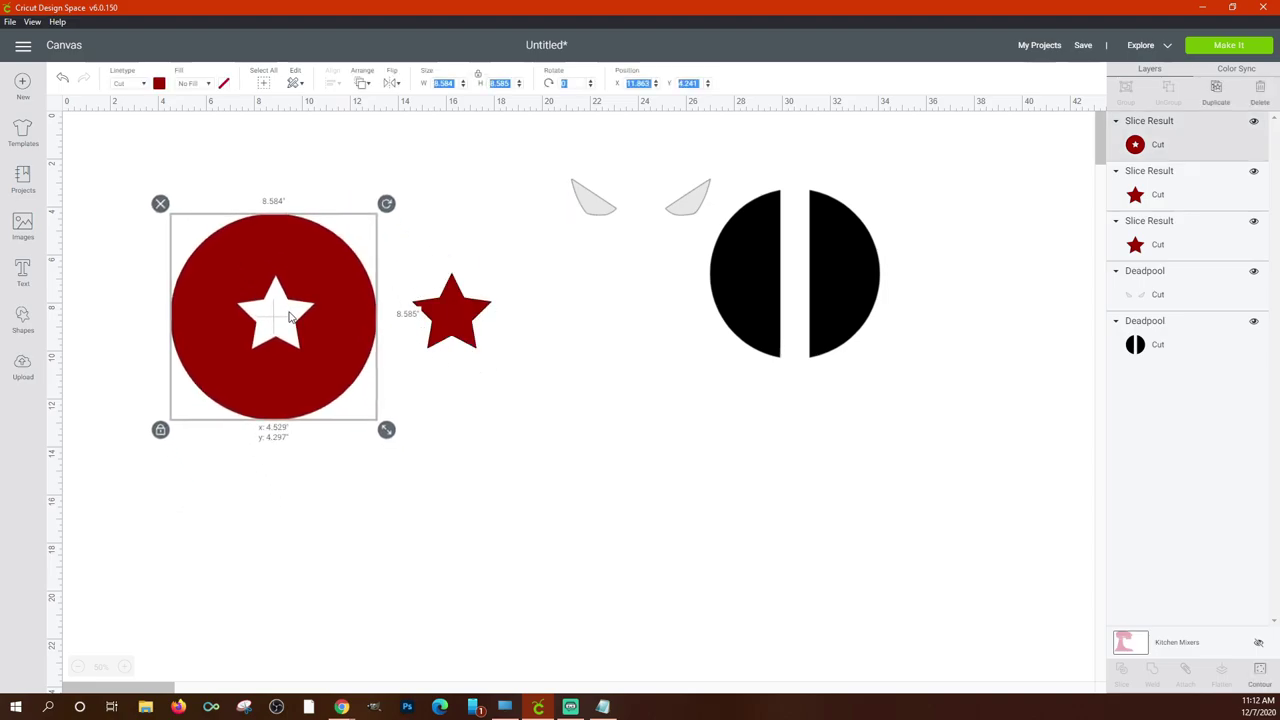
drag(443, 330, 472, 470)
drag(550, 366, 571, 348)
drag(475, 481, 414, 466)
drag(289, 327, 365, 330)
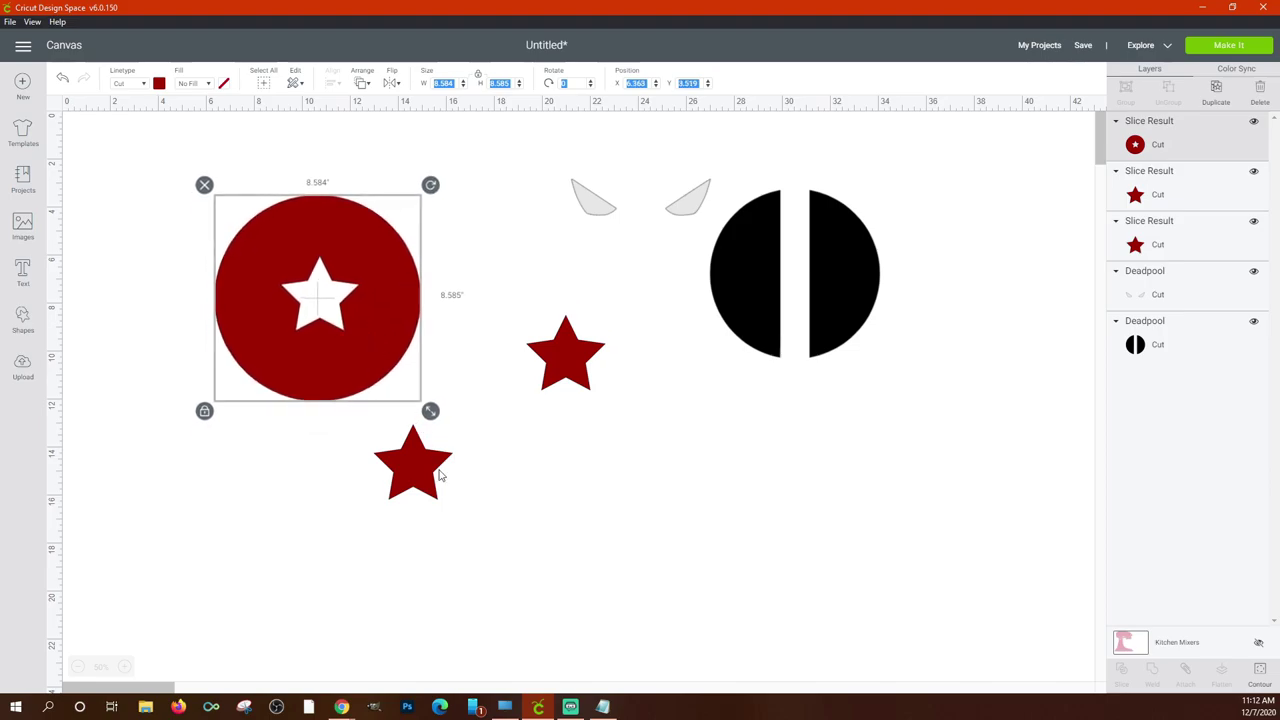
Delete the duplicate star below the circle and shift the star-cut circle slightly toward the remaining star.
drag(436, 486, 419, 484)
key(Delete)
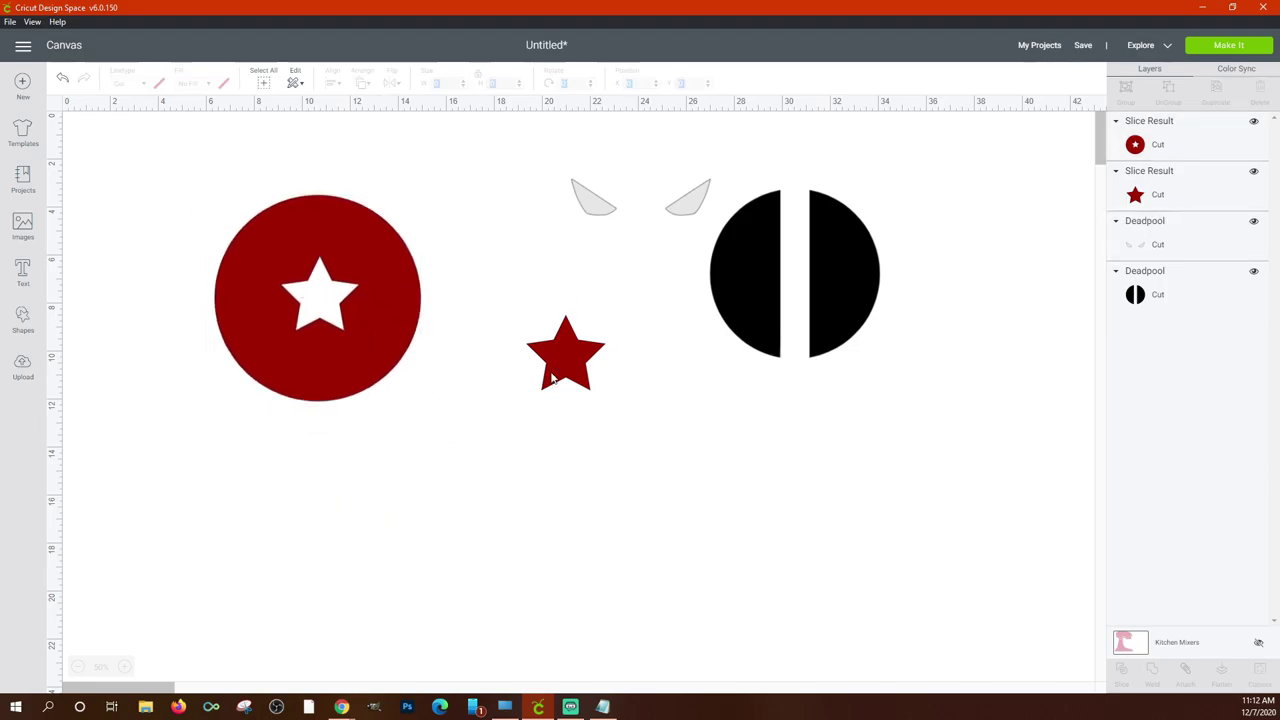
click(347, 328)
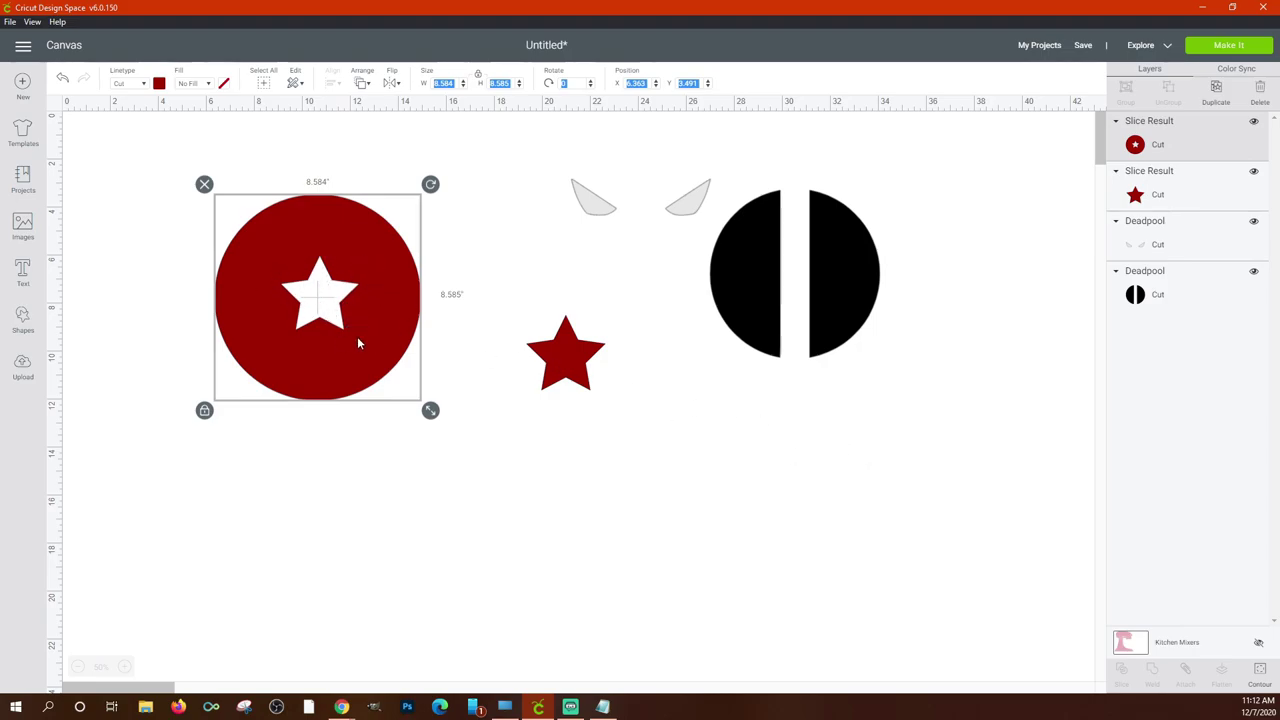
drag(320, 316, 363, 321)
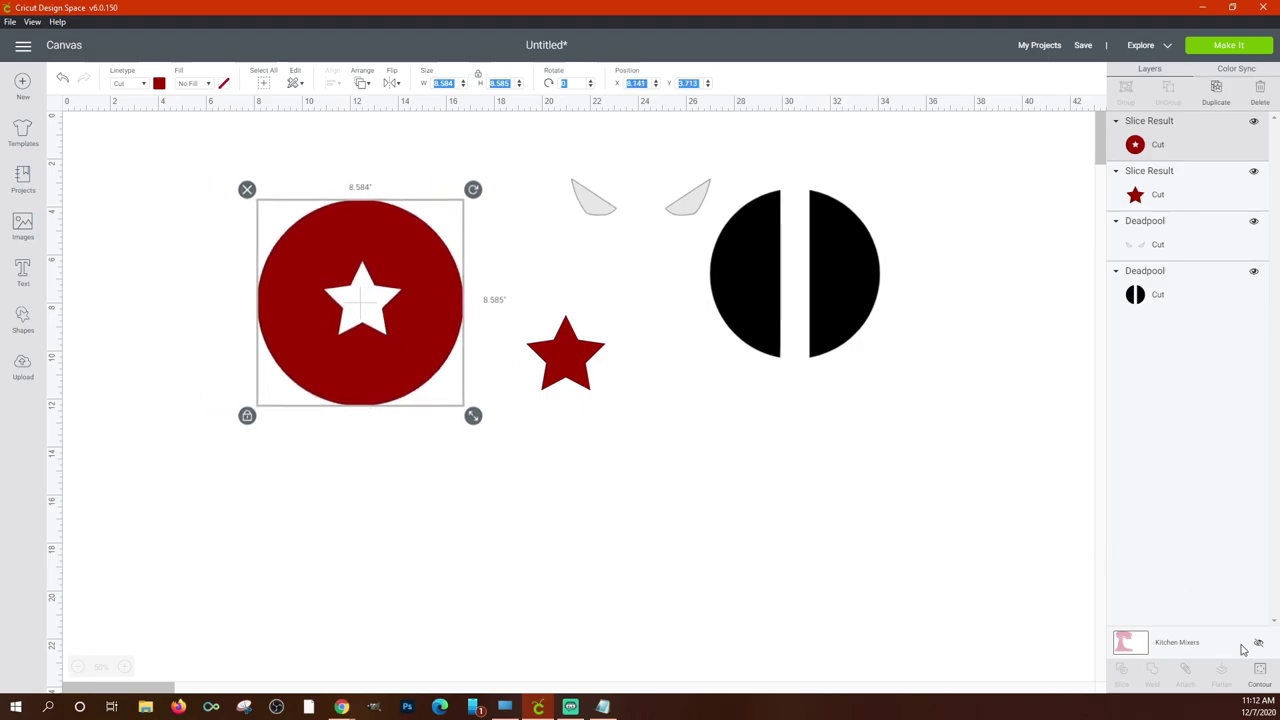
Examine the star-cut circle's contours without changing them, and move the circle to the canvas's left edge.
click(1260, 672)
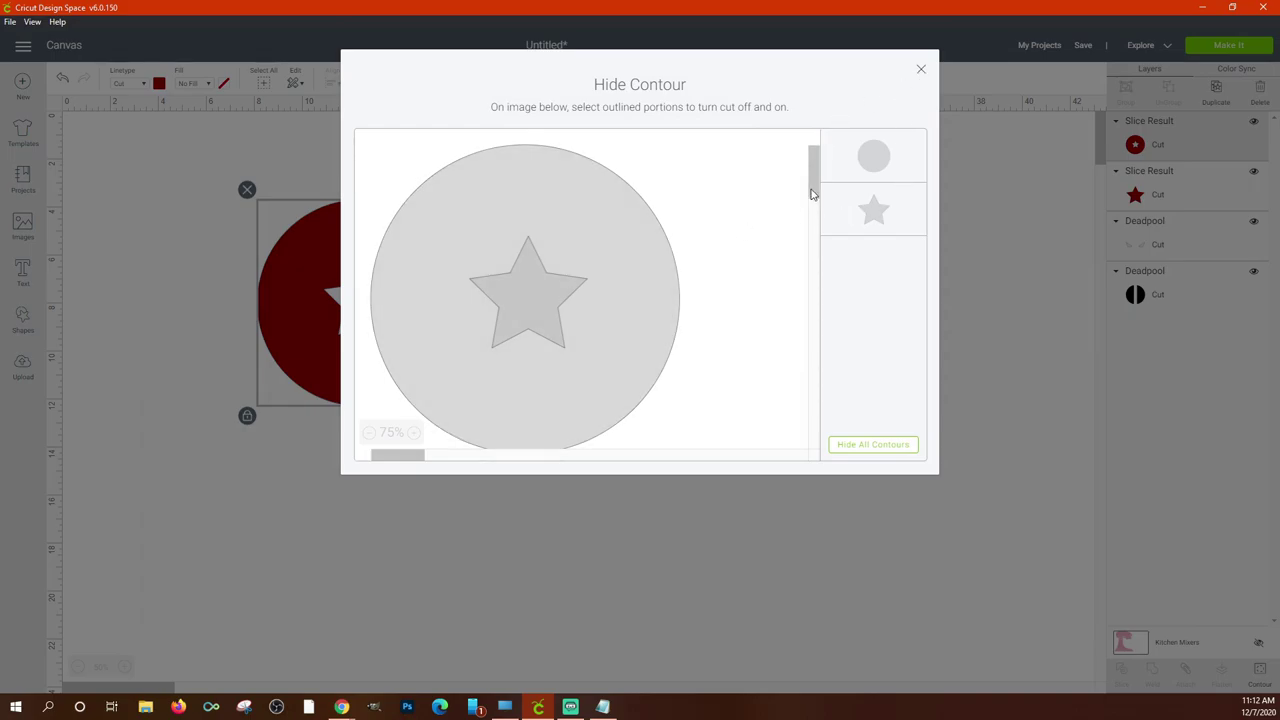
click(818, 238)
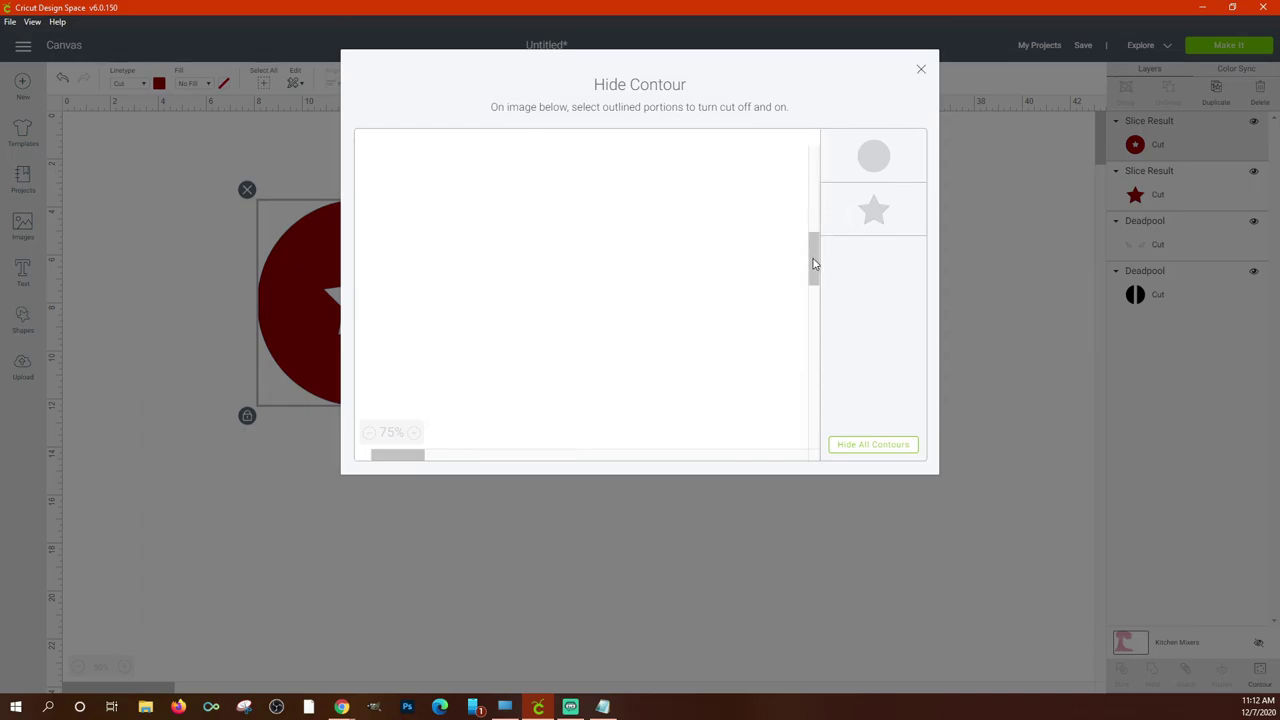
drag(813, 263, 808, 150)
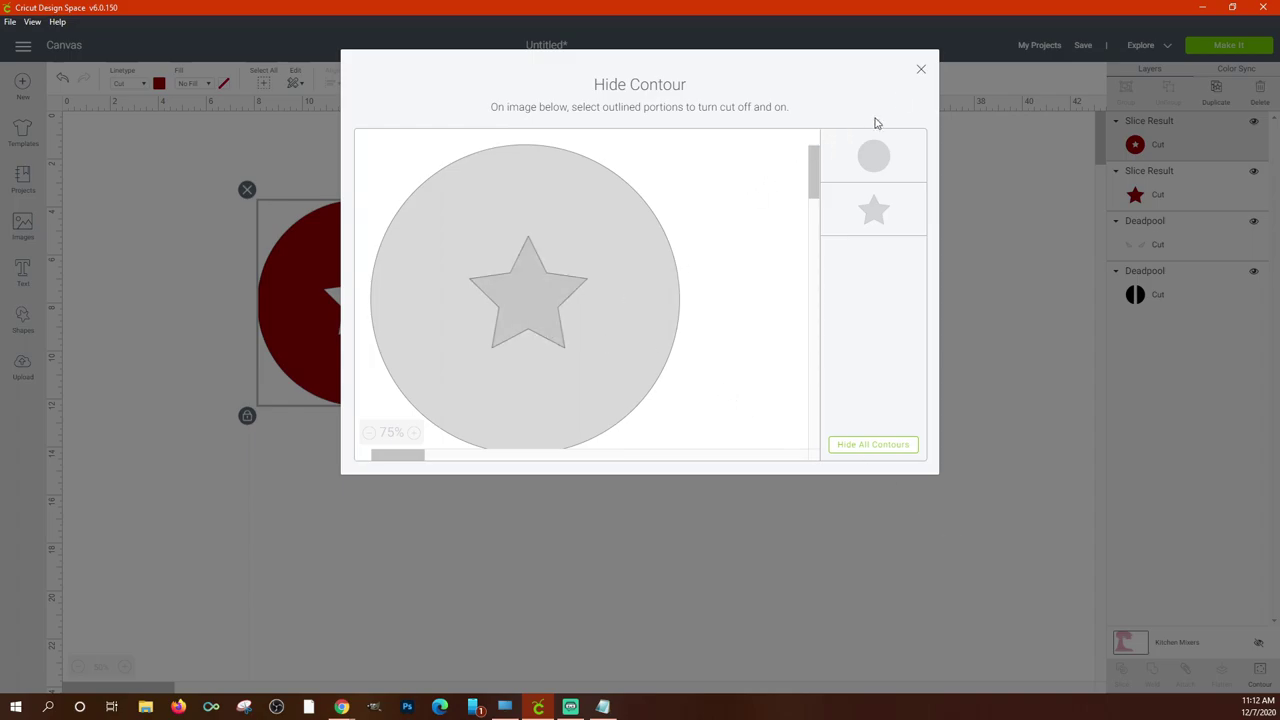
click(921, 69)
drag(391, 373, 208, 384)
Try hiding and showing the circle's contours with Contour, finishing with only the star cutout hidden.
click(1260, 670)
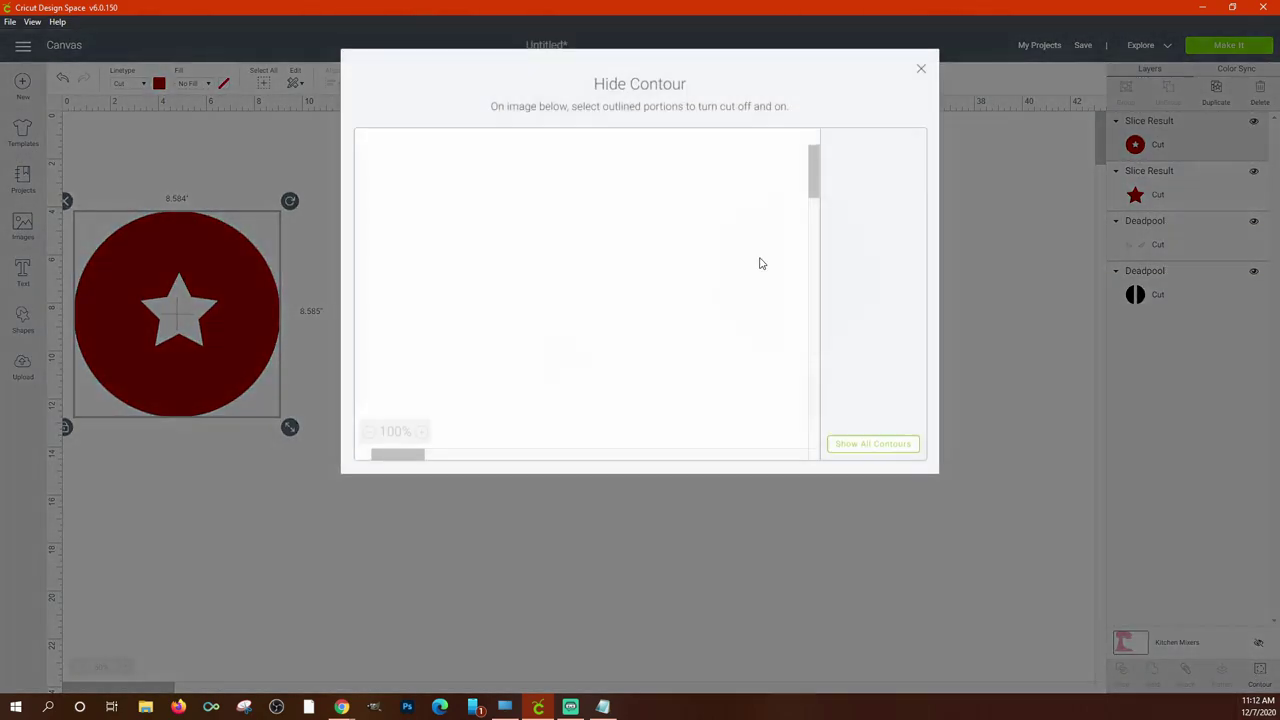
drag(497, 72, 525, 108)
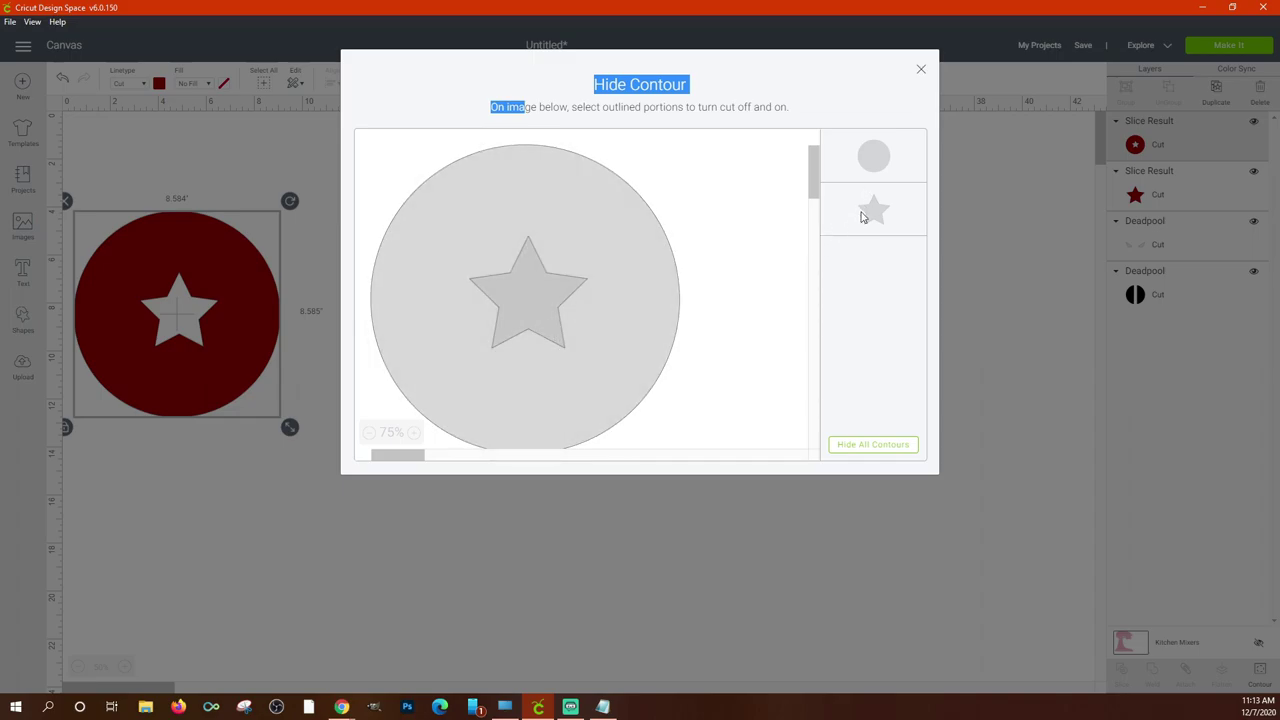
click(525, 289)
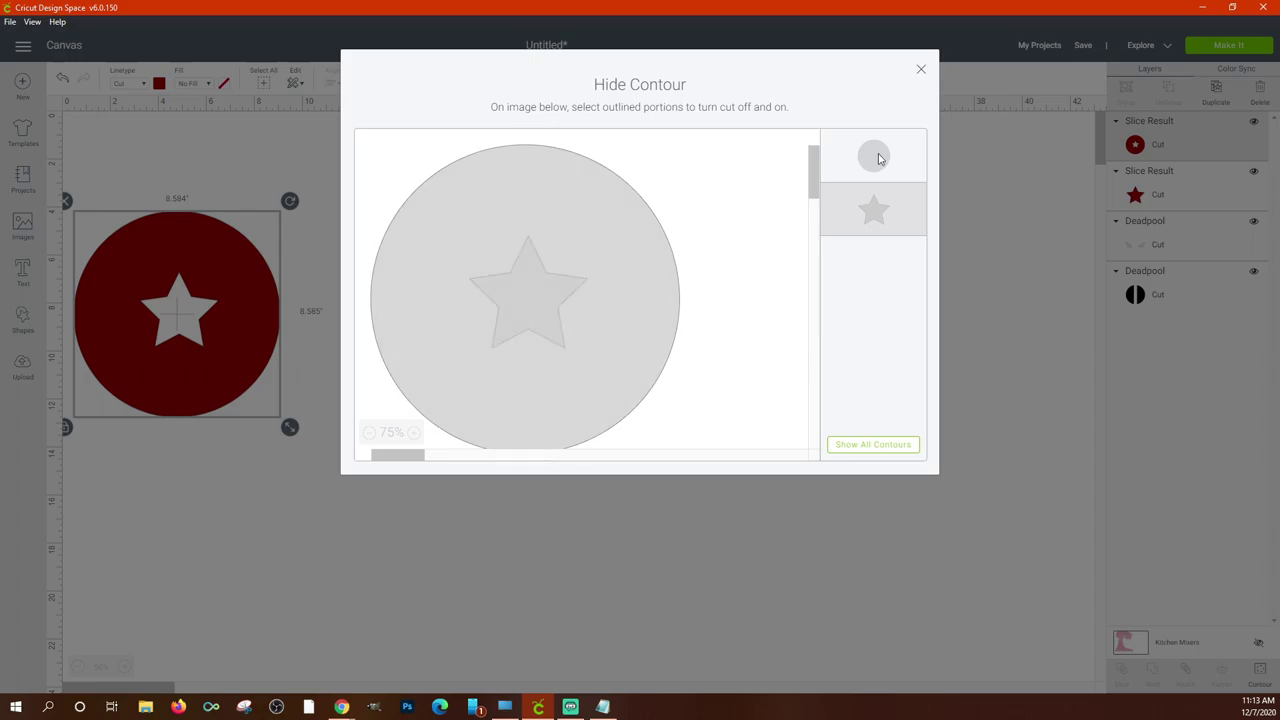
click(874, 212)
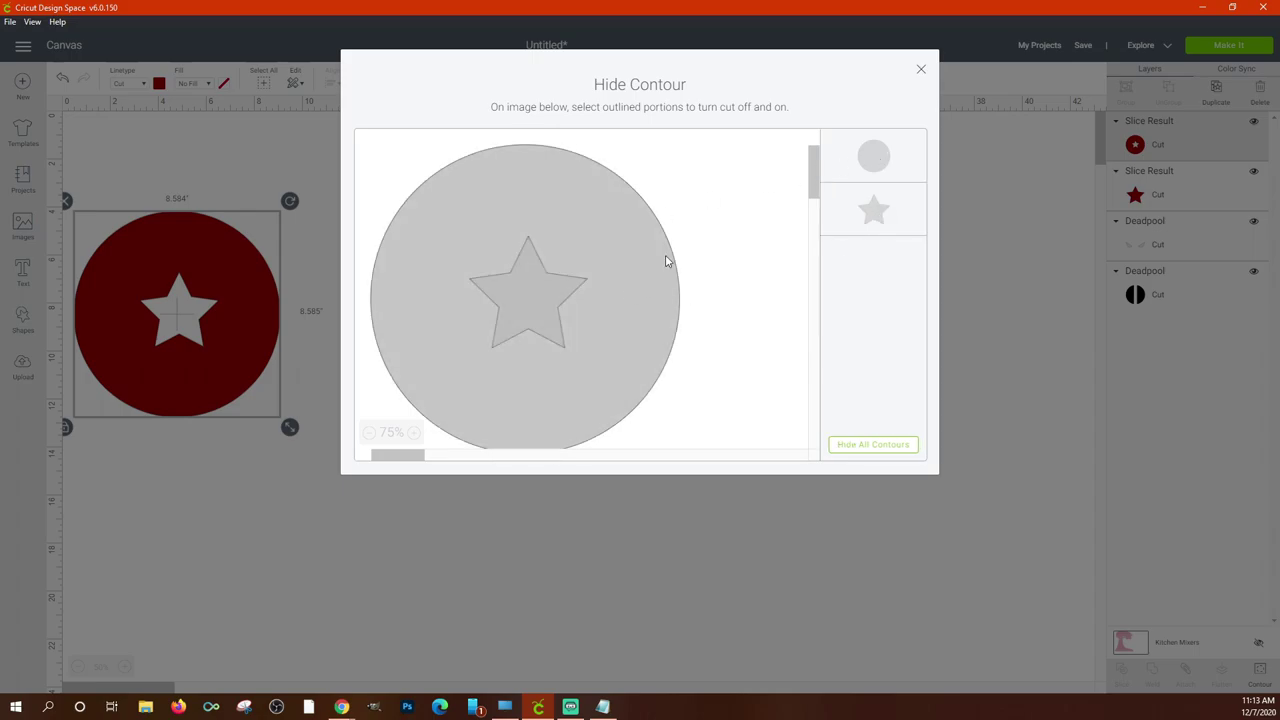
click(875, 160)
click(873, 168)
click(879, 213)
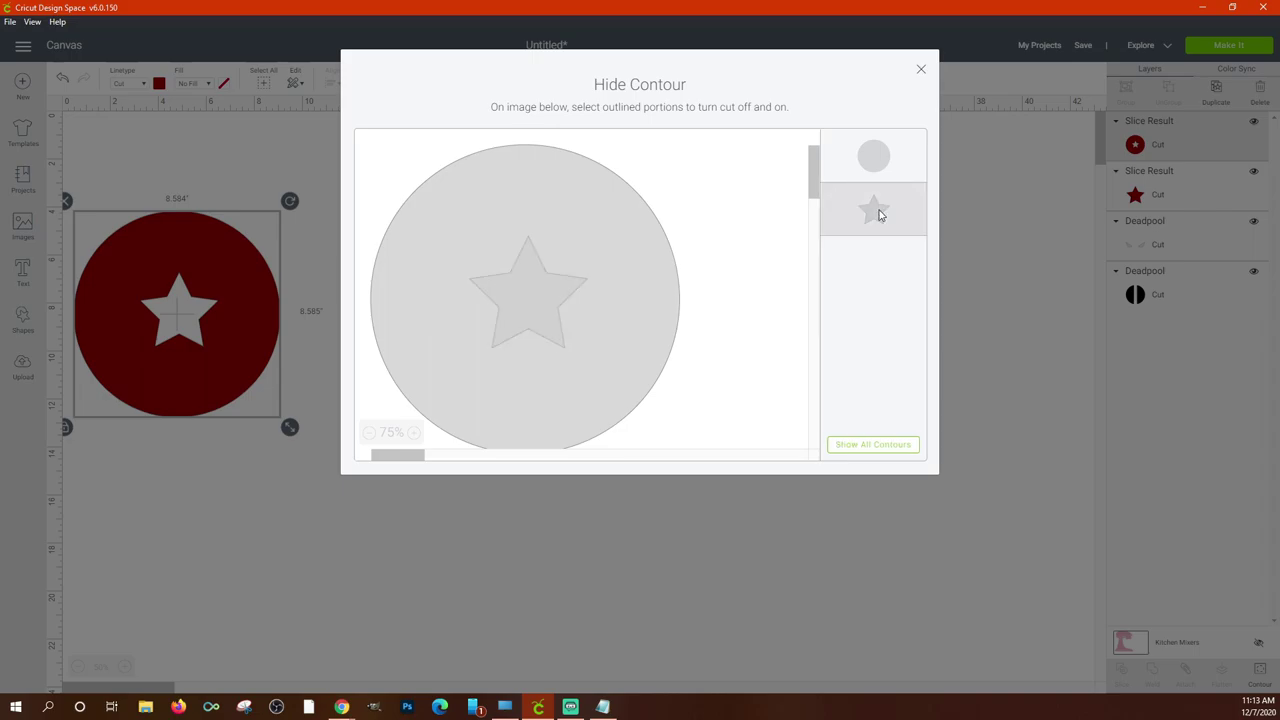
click(879, 213)
click(870, 163)
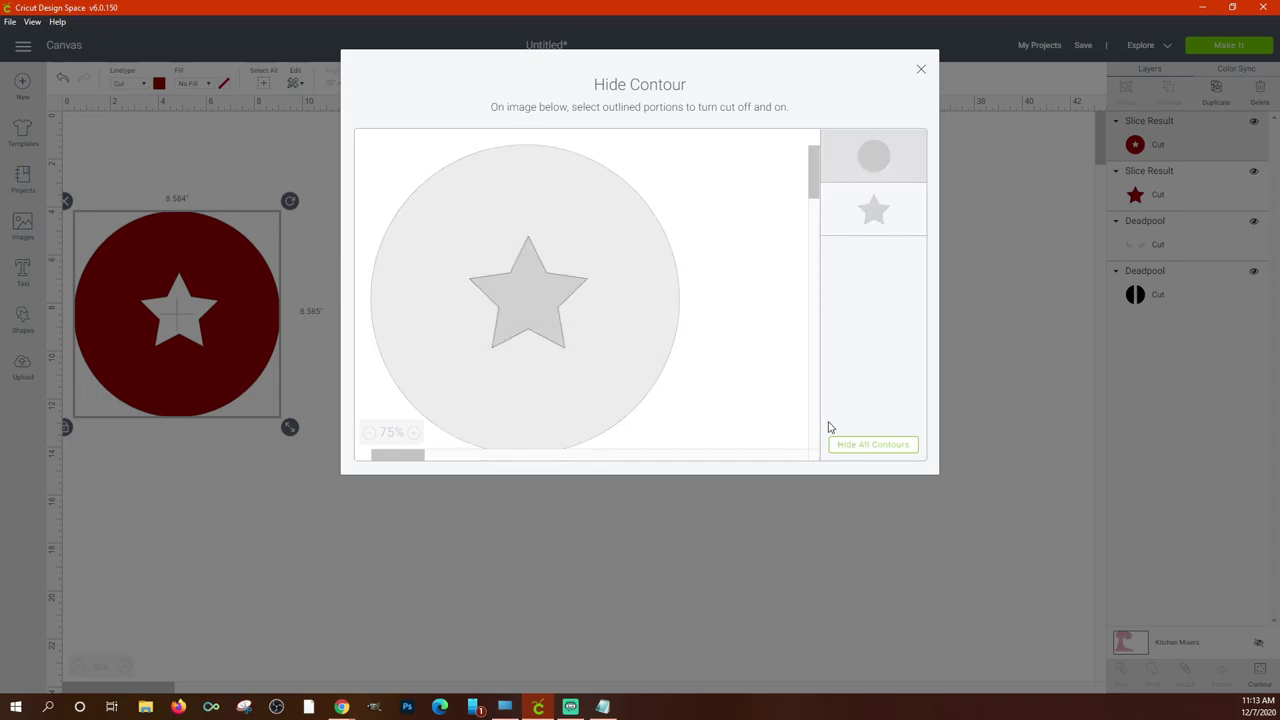
click(853, 443)
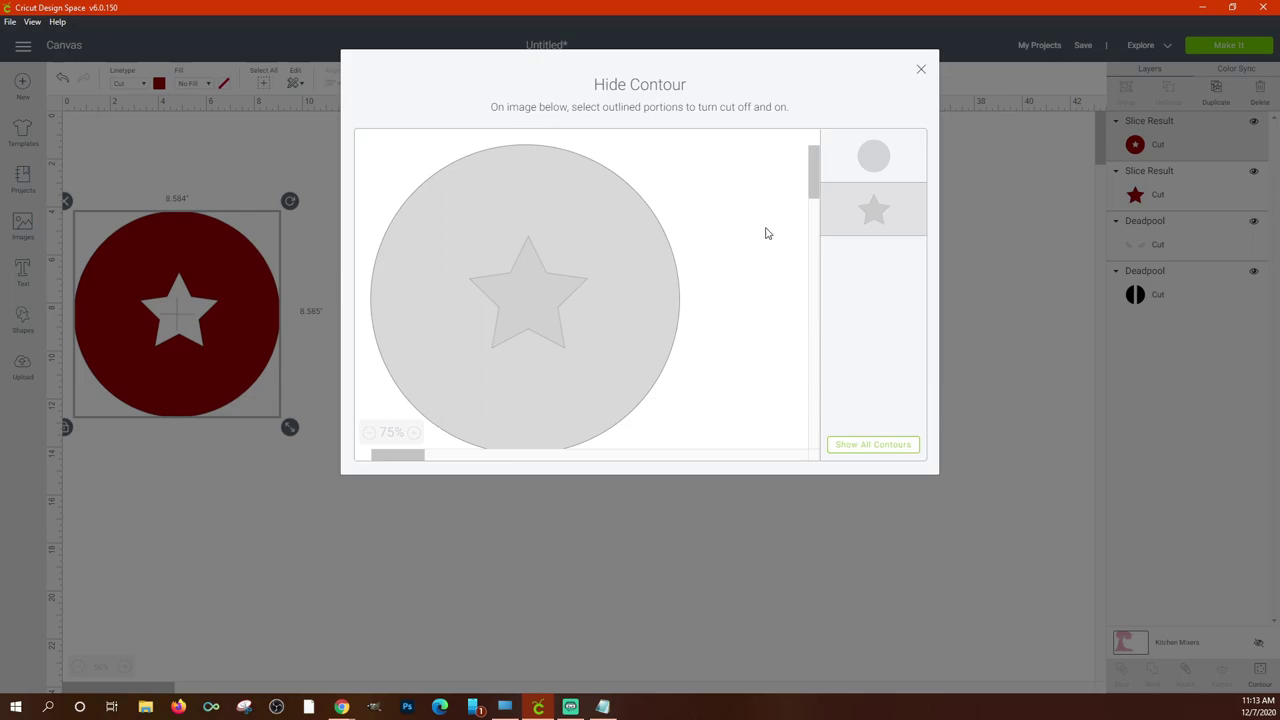
click(919, 71)
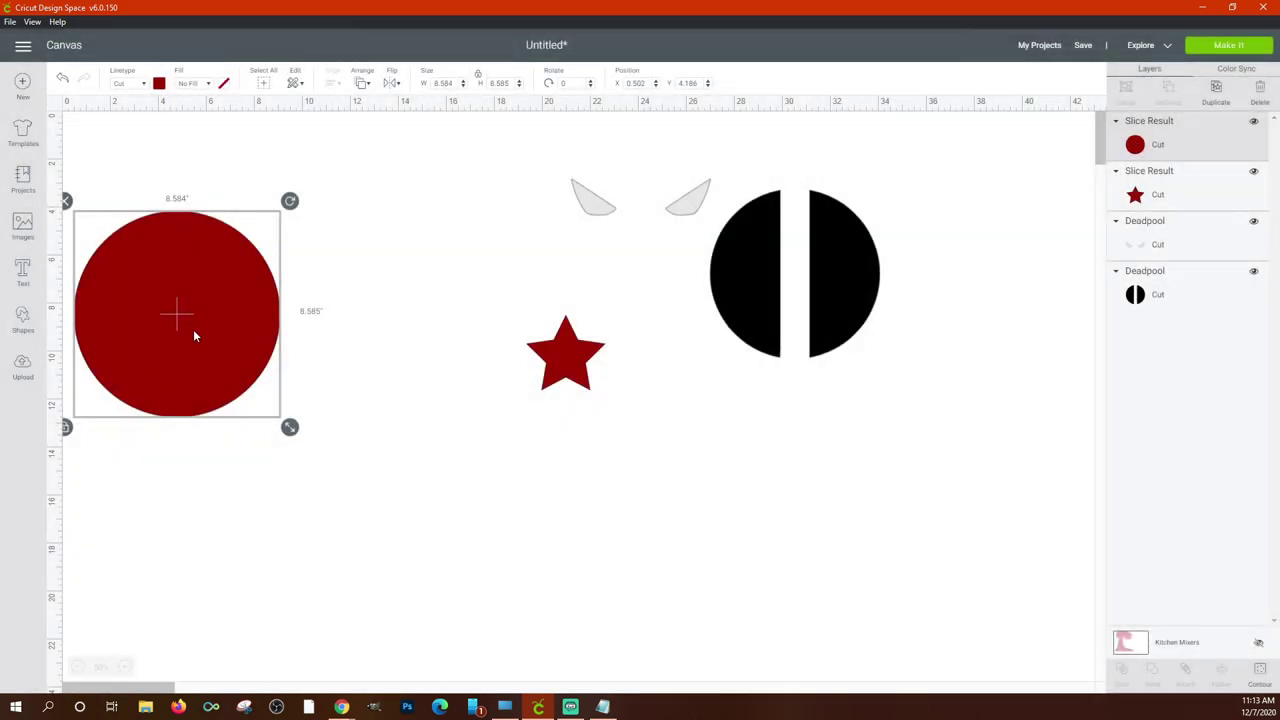
Turn the star contour of the red circle back on to restore the cutout.
click(1262, 679)
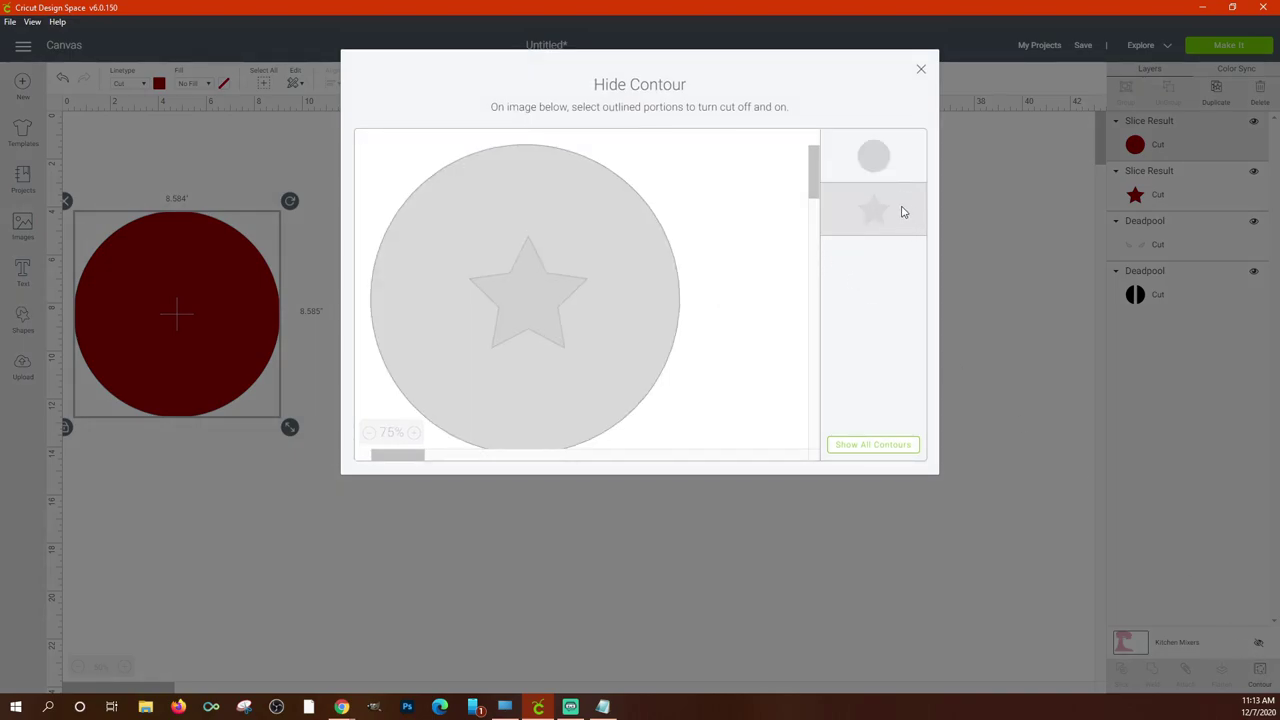
click(545, 314)
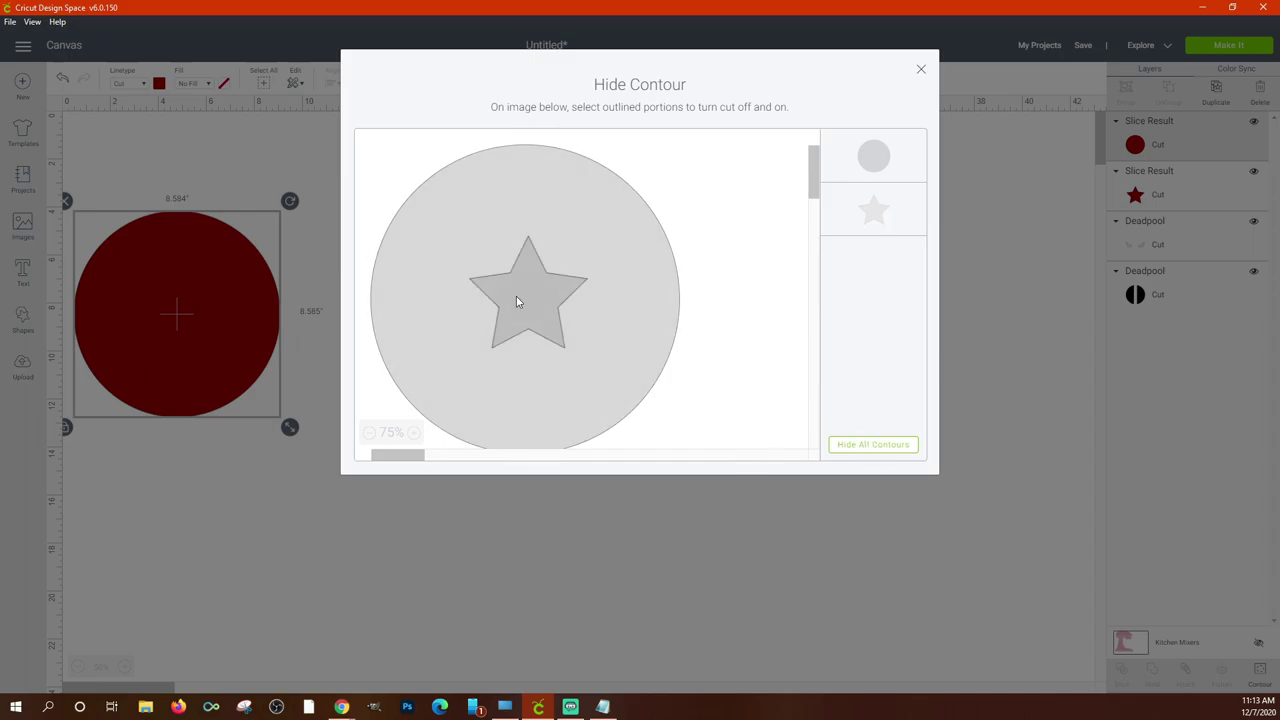
click(921, 70)
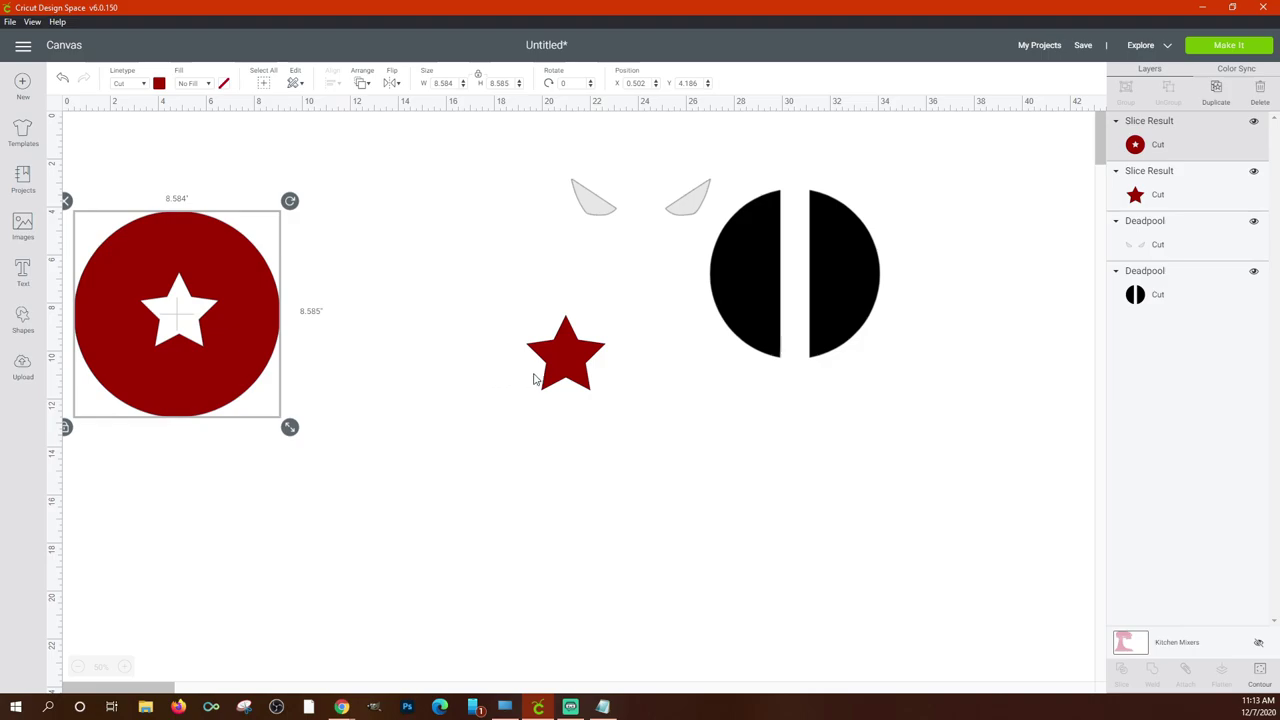
Try hiding the red circle's outer contour so only the star is left, and turn the outer contour back on.
click(1259, 668)
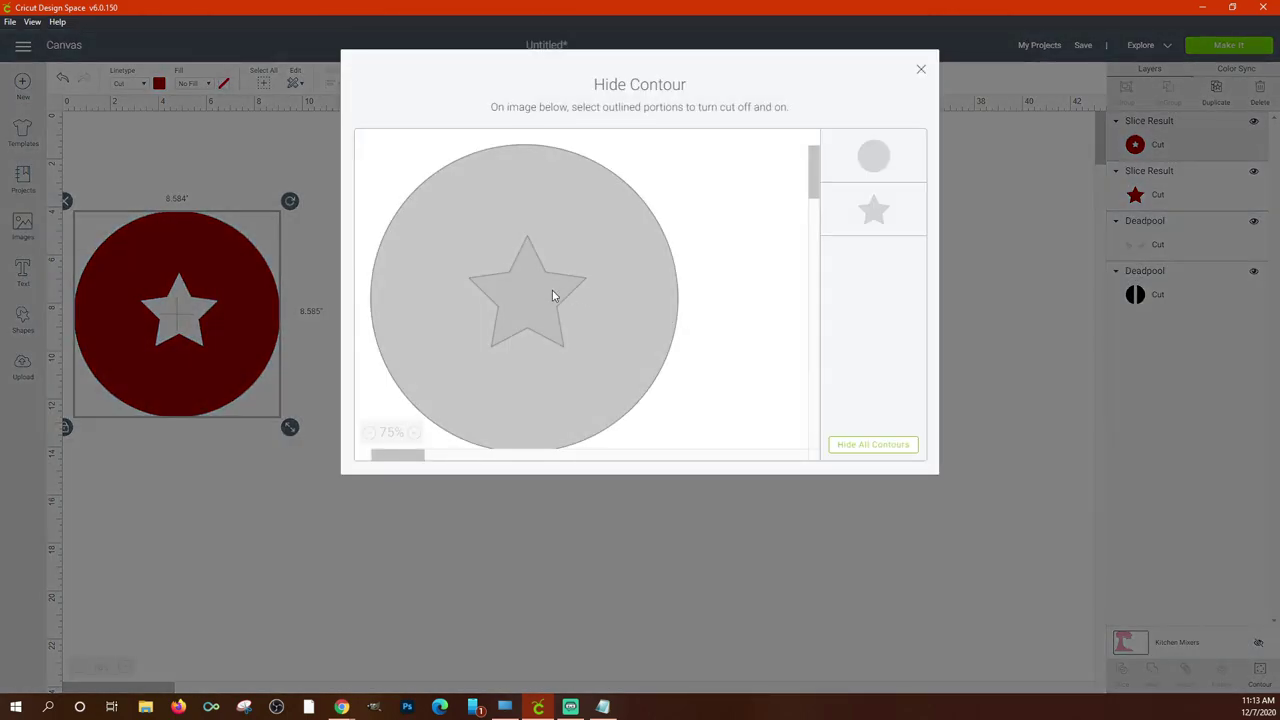
click(683, 337)
click(920, 70)
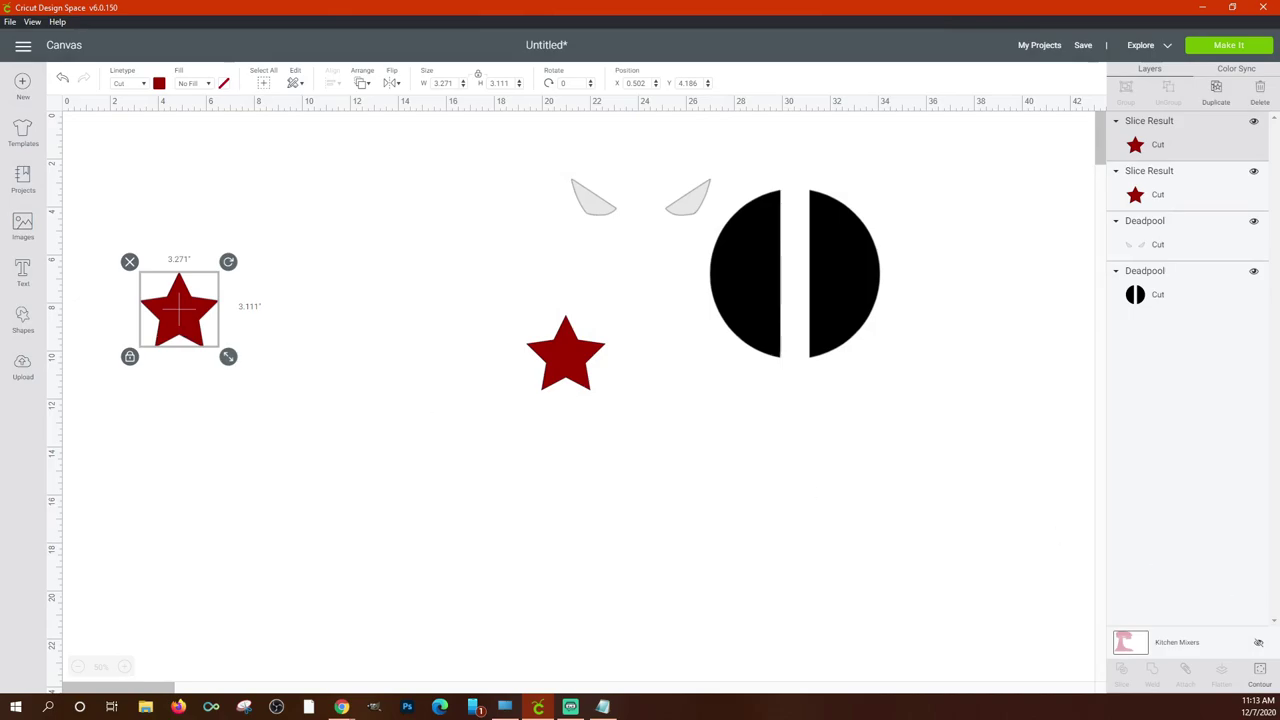
click(1260, 672)
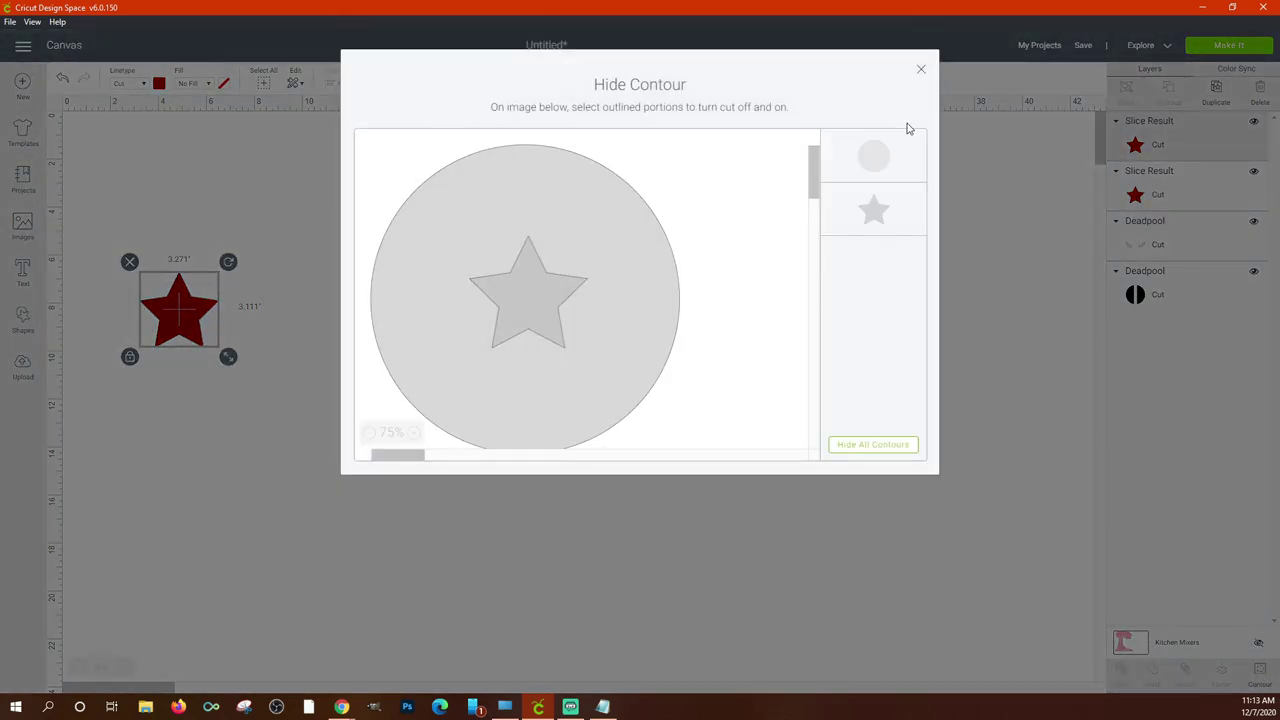
click(921, 69)
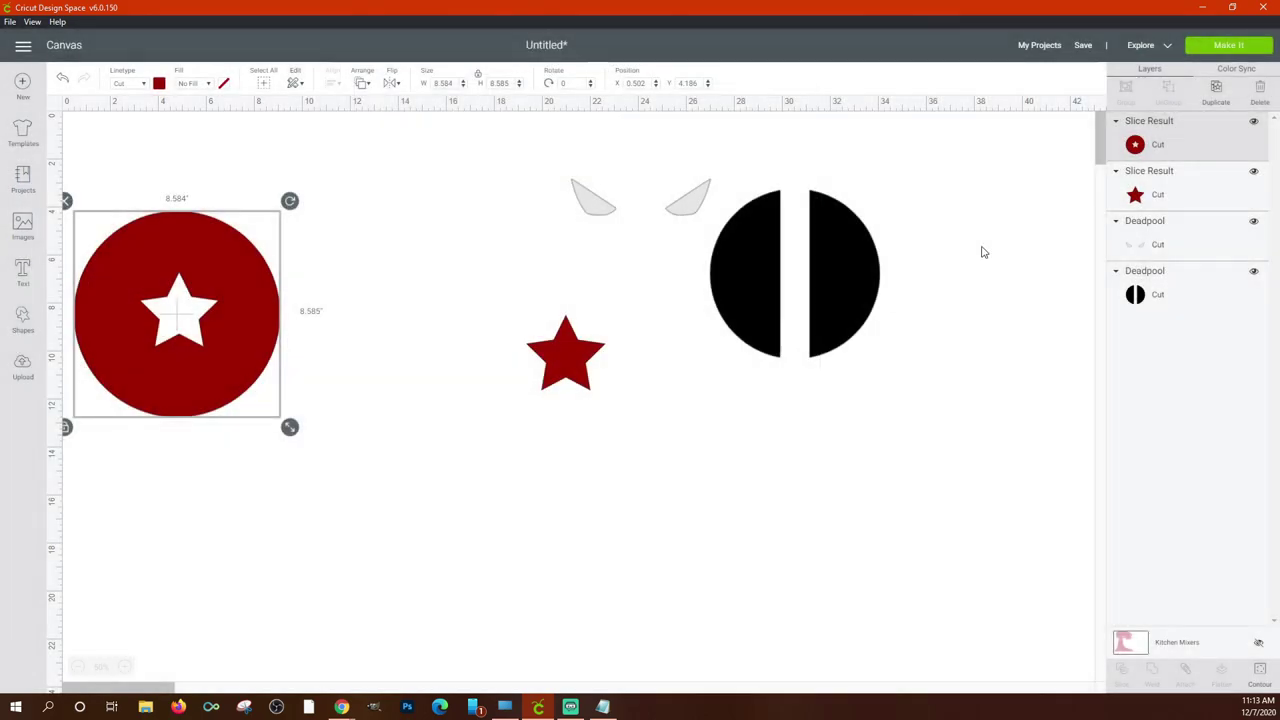
Hide the star contour to make the red circle solid, and move the circle closer to the star.
click(1260, 672)
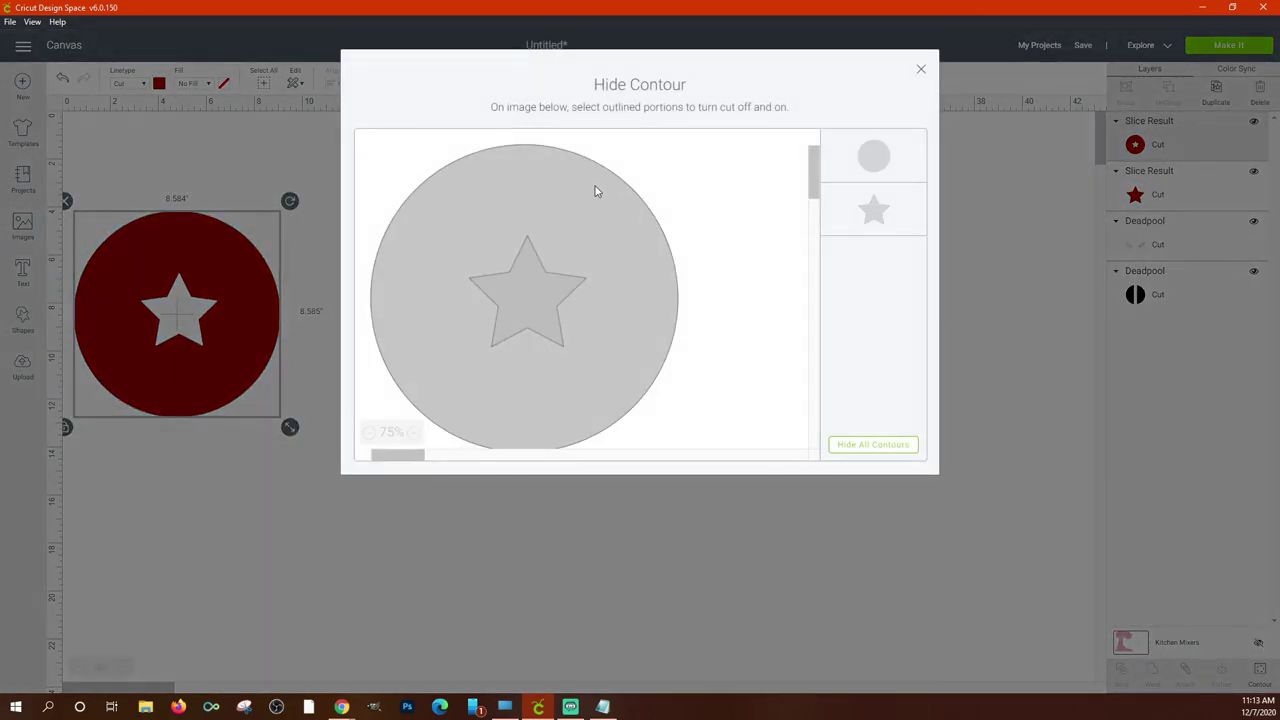
click(882, 212)
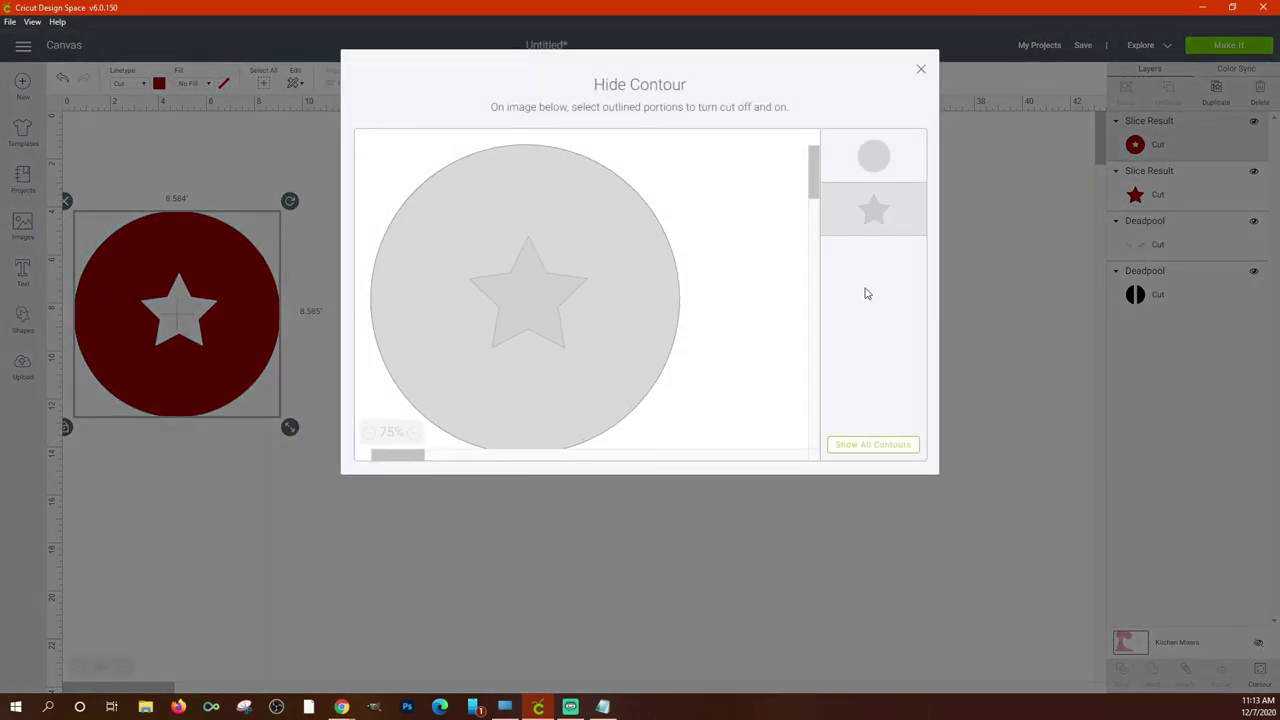
click(921, 73)
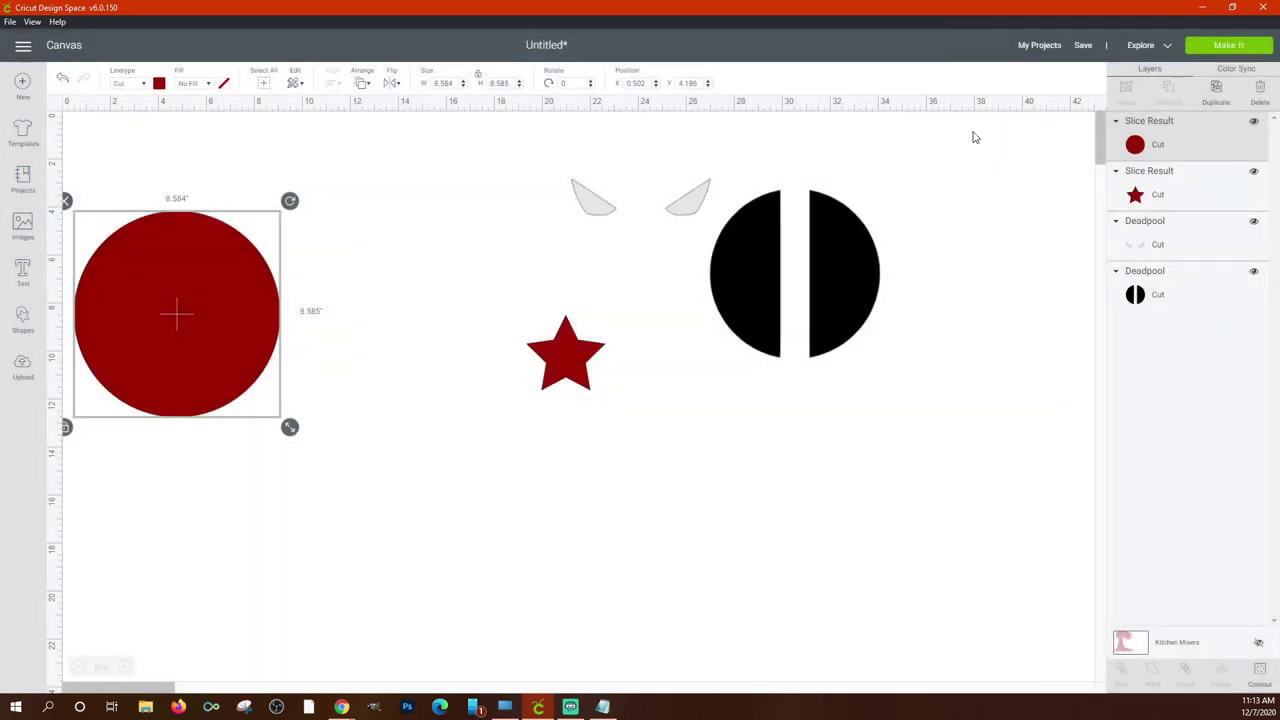
drag(177, 262, 320, 273)
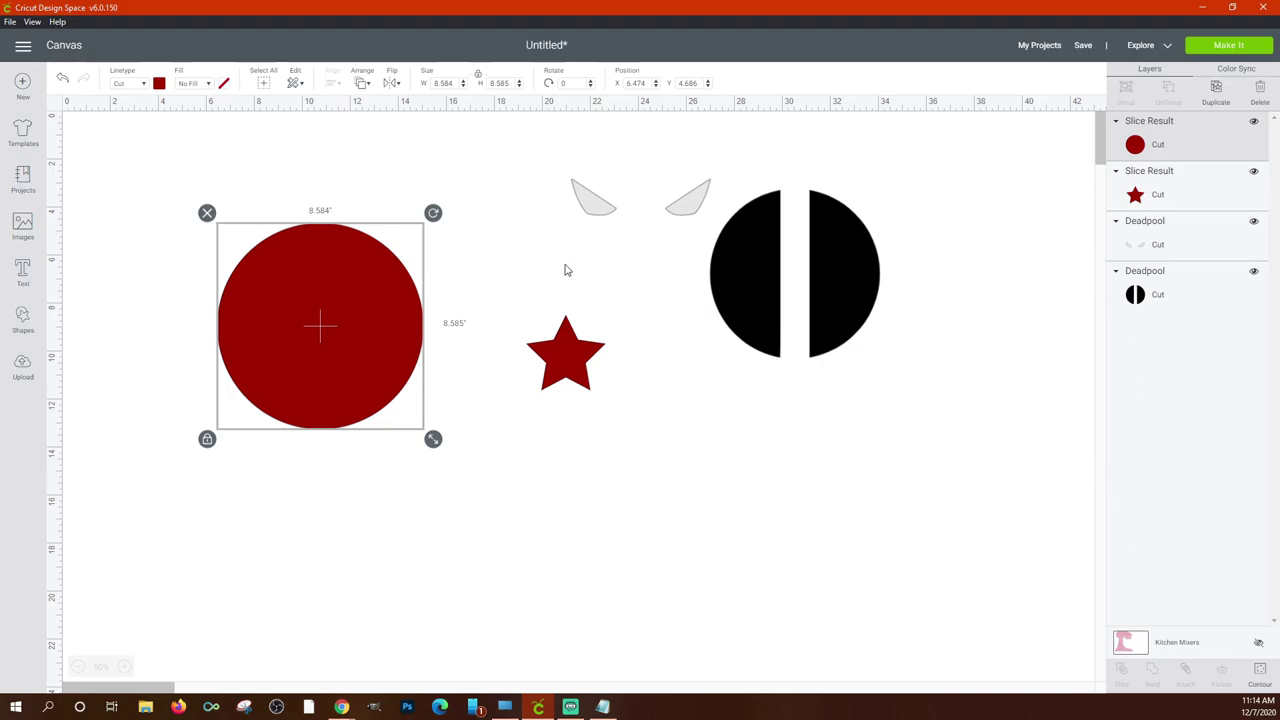
drag(403, 346, 426, 317)
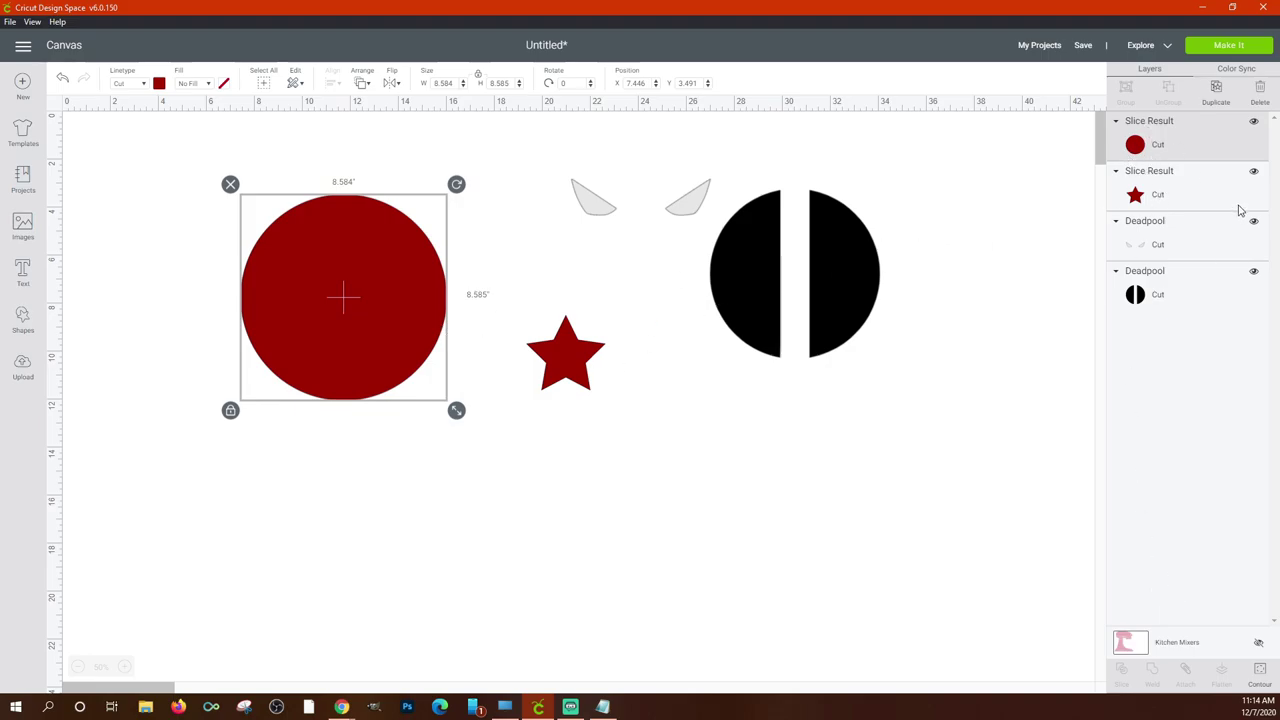
Try flattening the circle, star, eyes and black shape into one print-and-cut layer, and undo the move and the flatten.
shift+click(1174, 197)
shift+click(1172, 243)
shift+click(1162, 291)
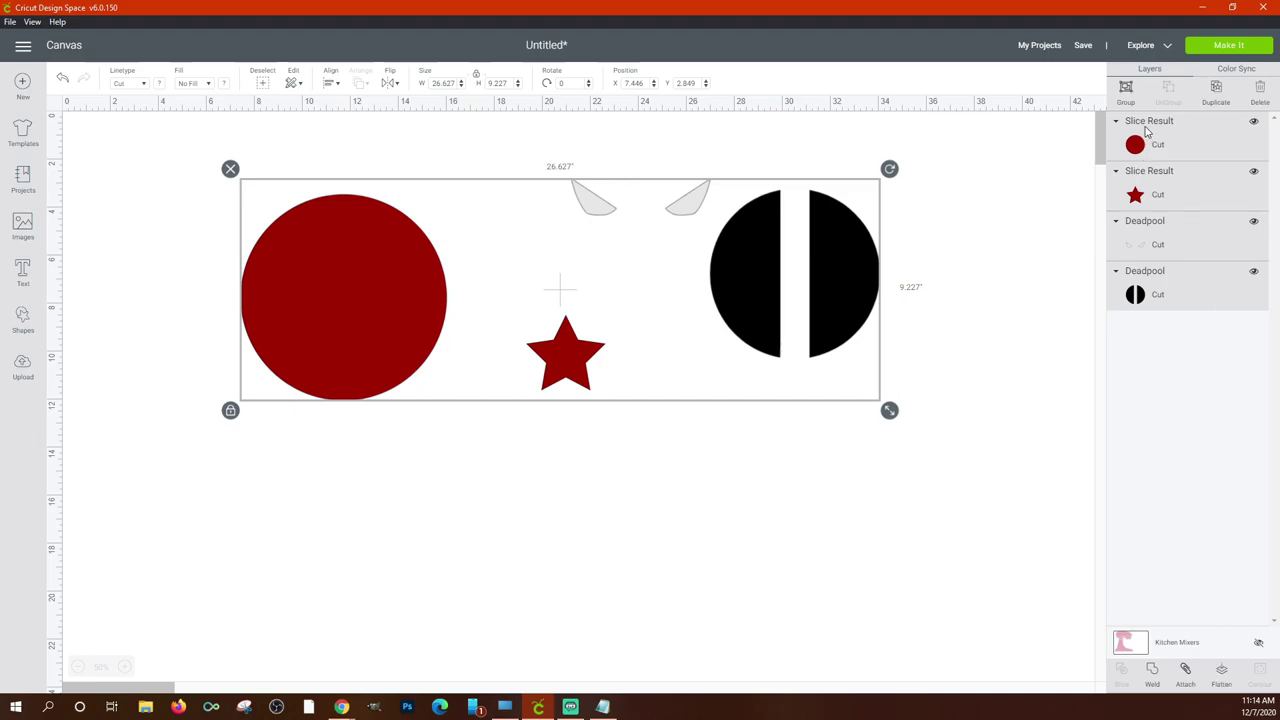
click(1221, 670)
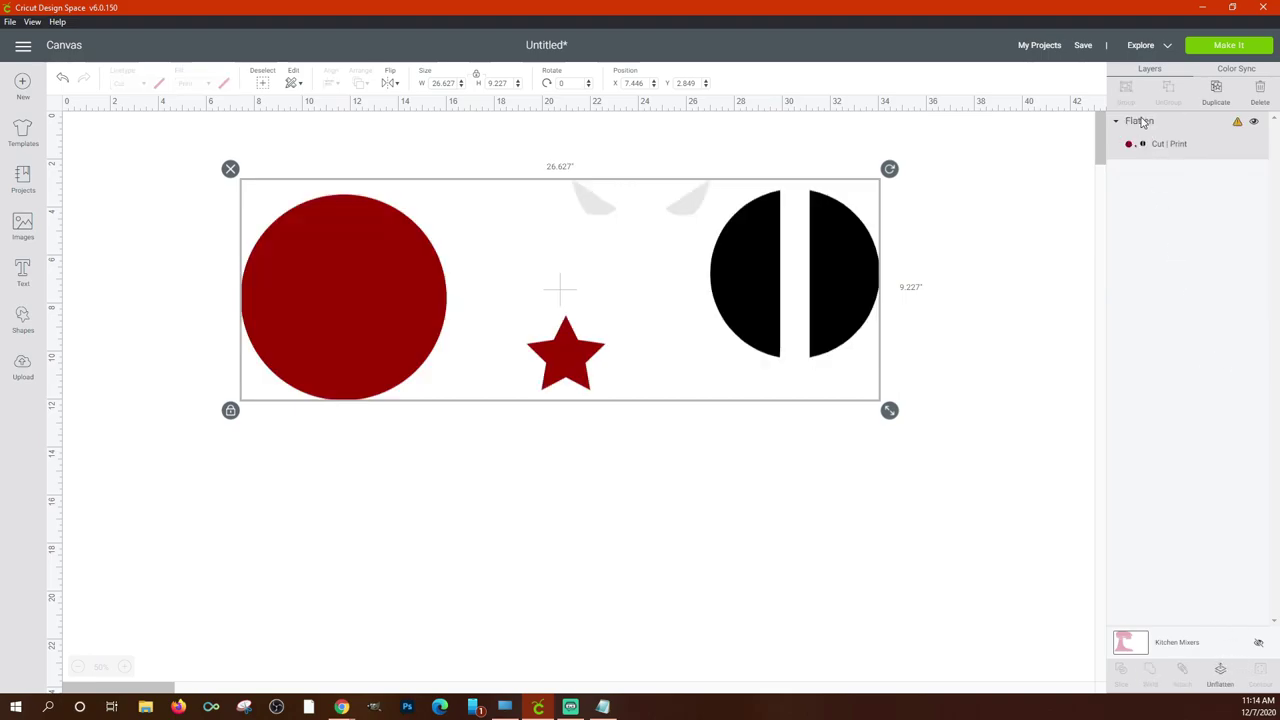
drag(738, 326, 732, 286)
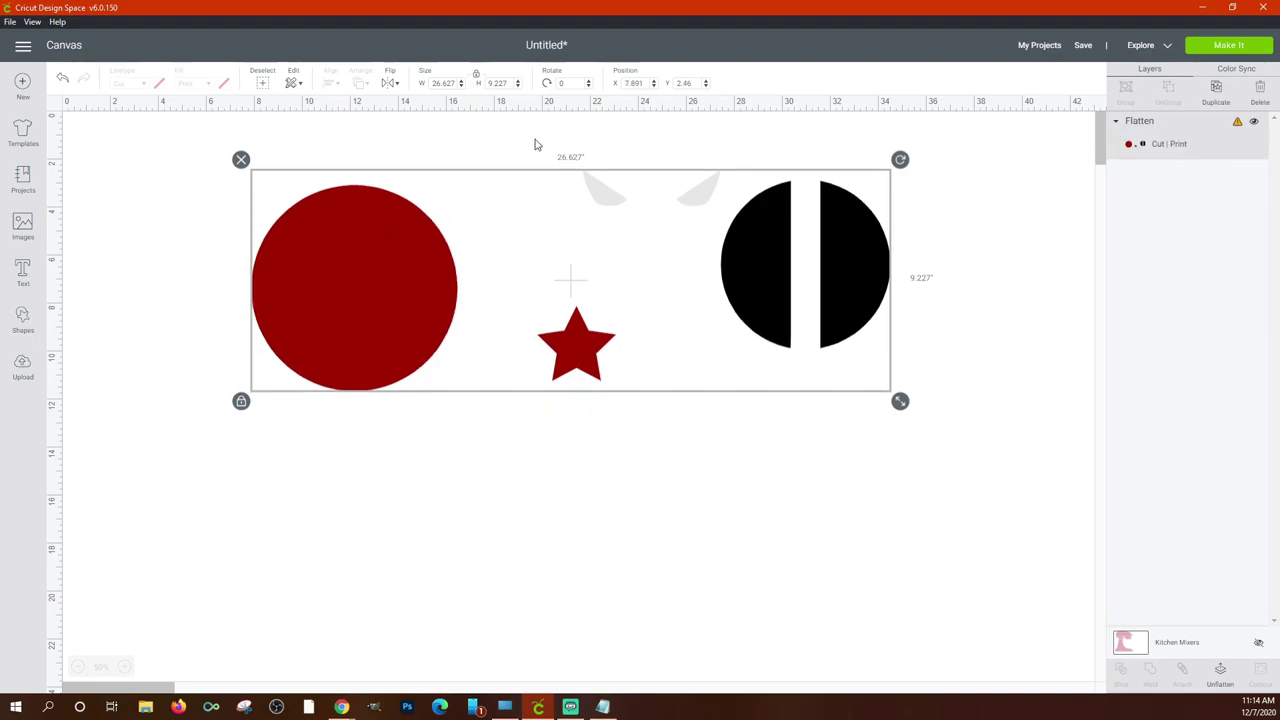
click(61, 79)
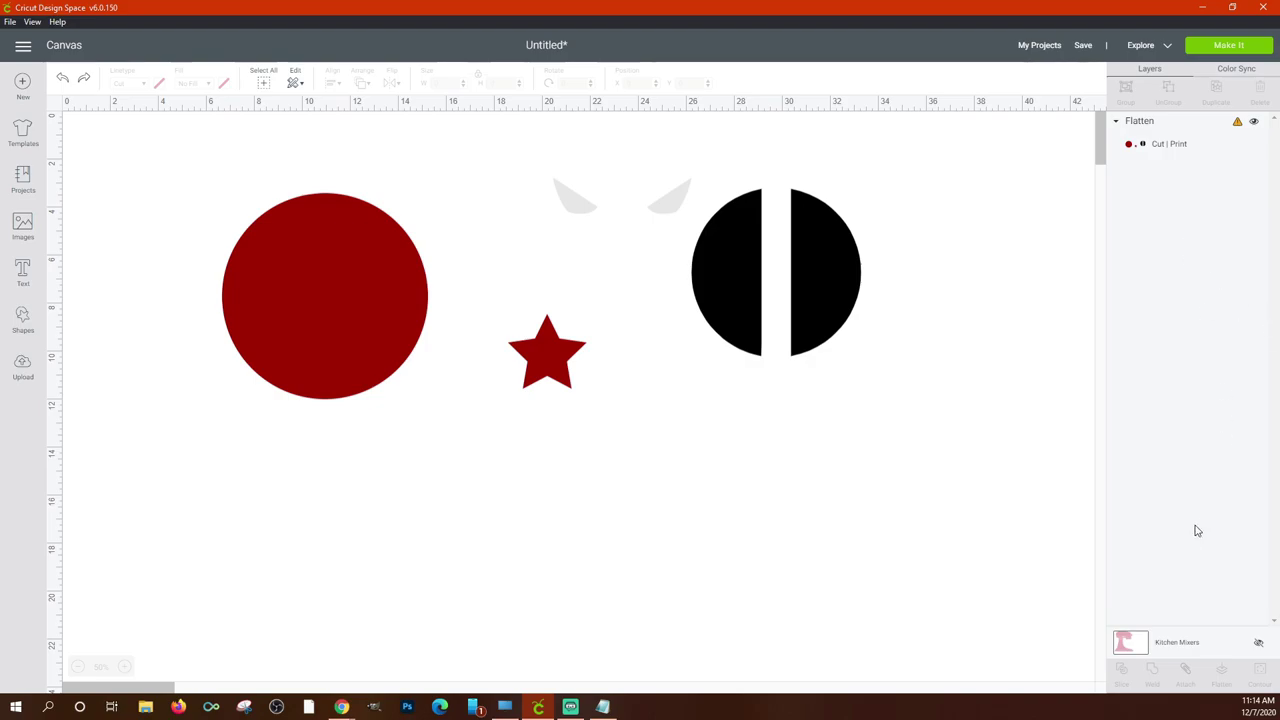
click(62, 80)
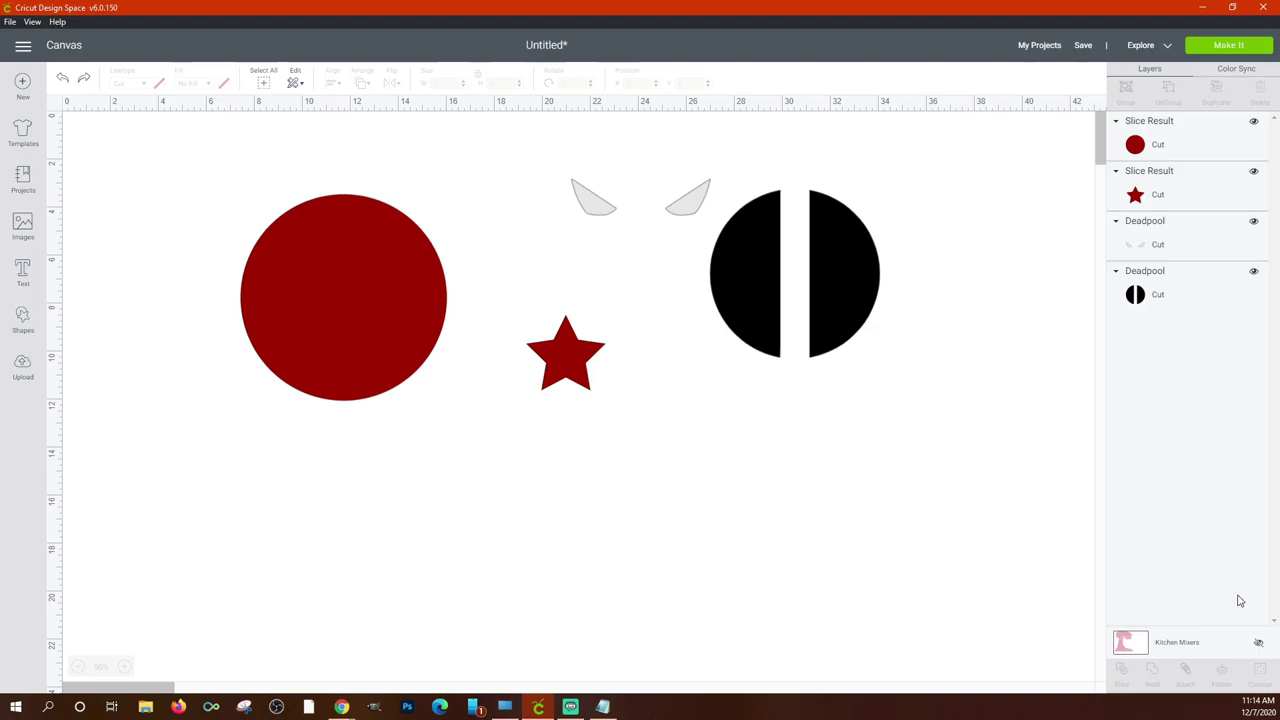
Attach the red circle and star, move them around as one unit, and detach them again.
click(1157, 146)
shift+click(1152, 180)
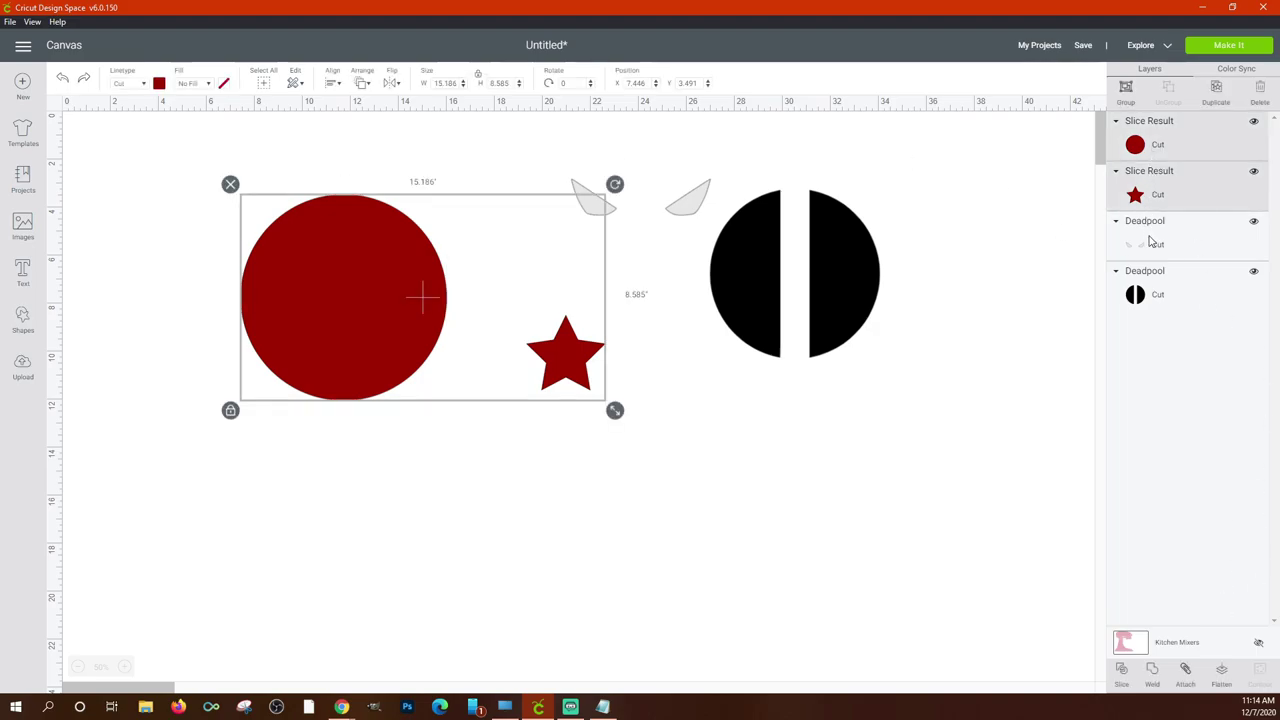
click(1187, 672)
drag(416, 319, 323, 293)
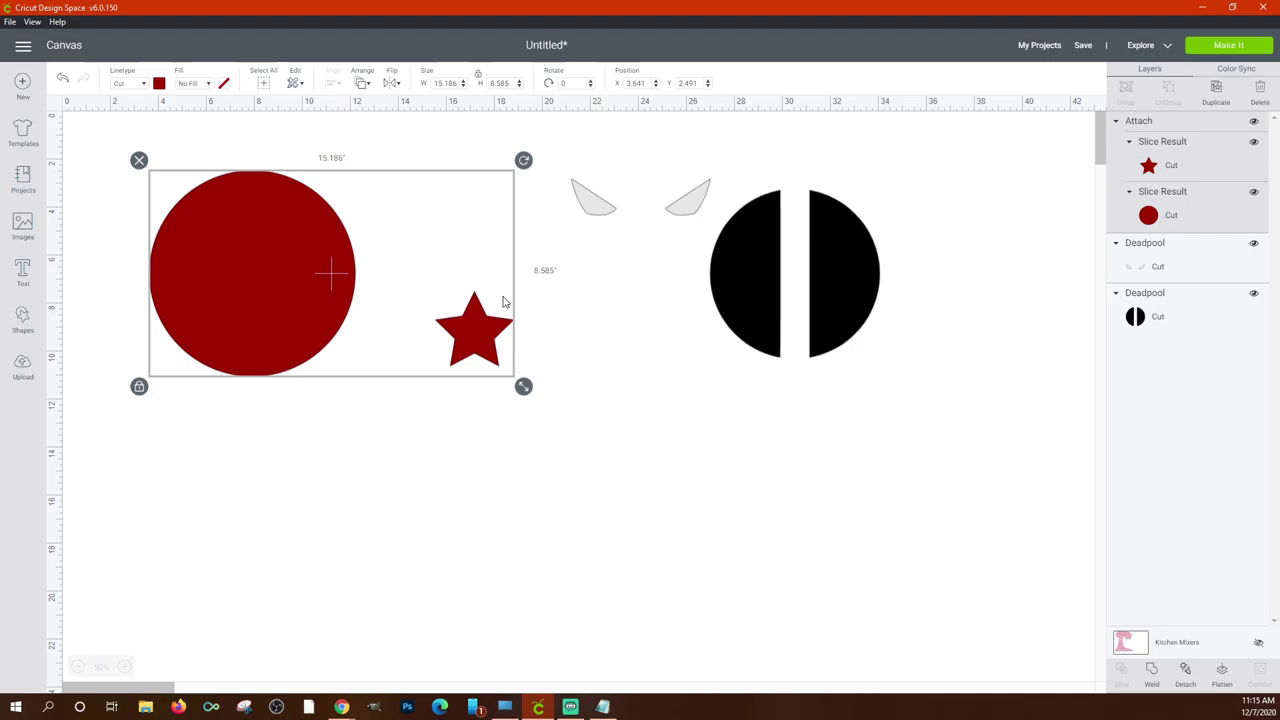
drag(462, 336, 448, 346)
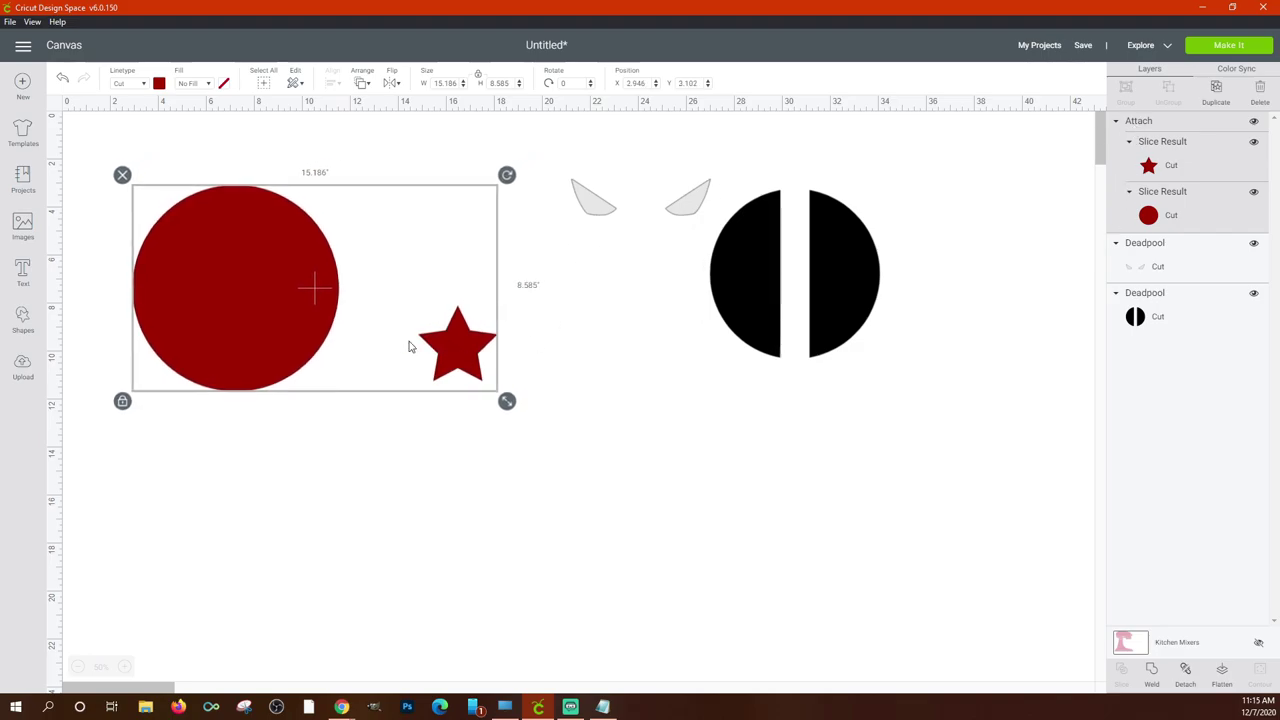
click(1185, 670)
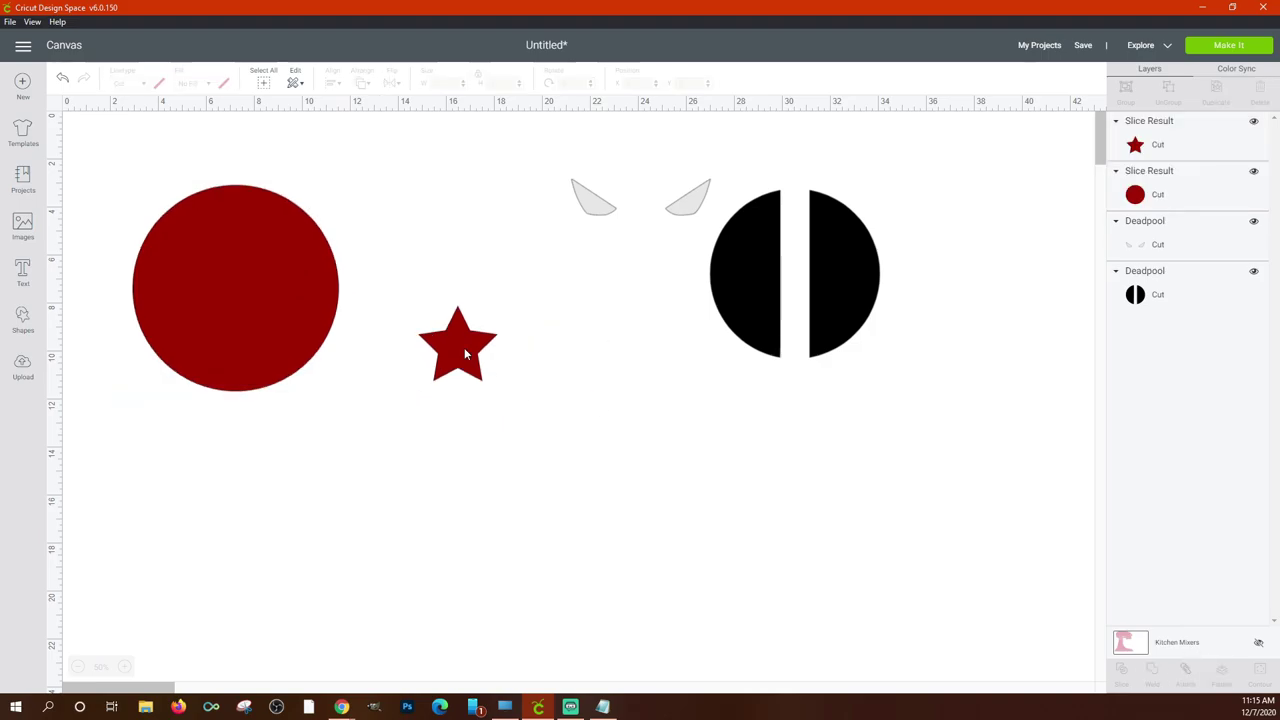
Reposition the separate star and circle on the canvas and align both with Align Bottom.
click(468, 334)
shift+click(250, 291)
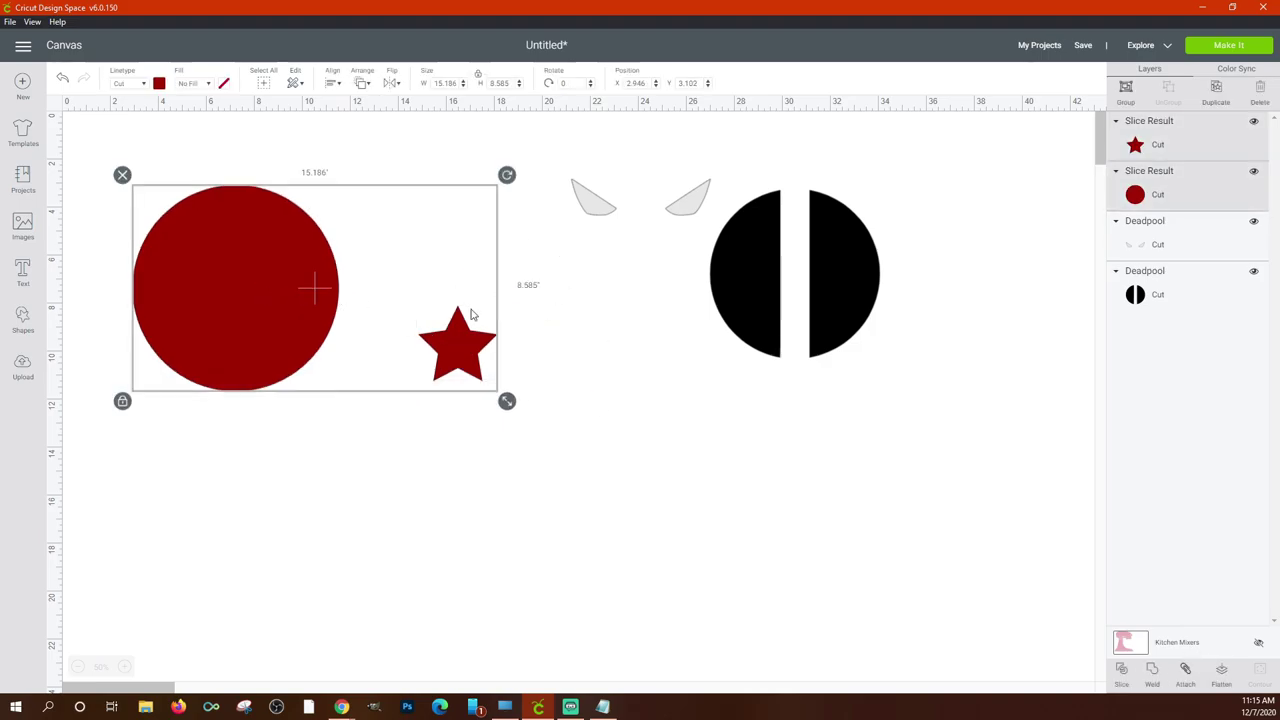
drag(464, 355, 526, 376)
click(617, 411)
click(408, 362)
shift+click(524, 381)
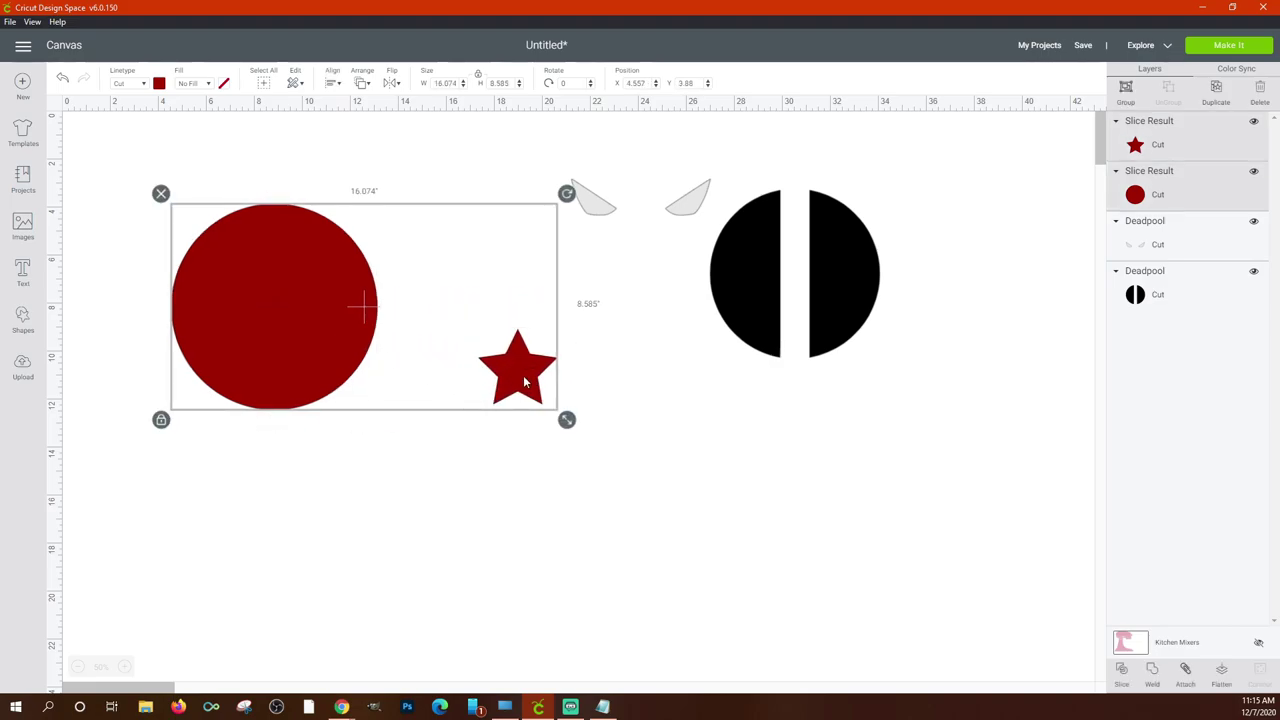
click(334, 84)
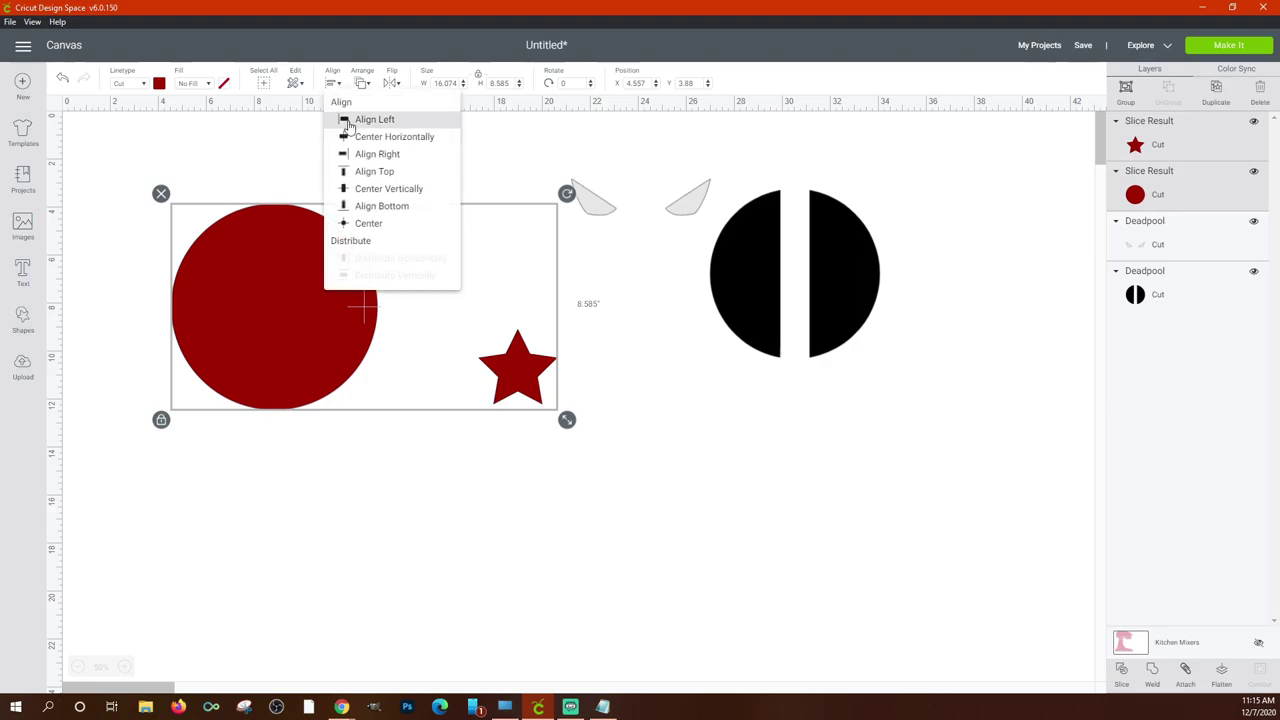
click(370, 206)
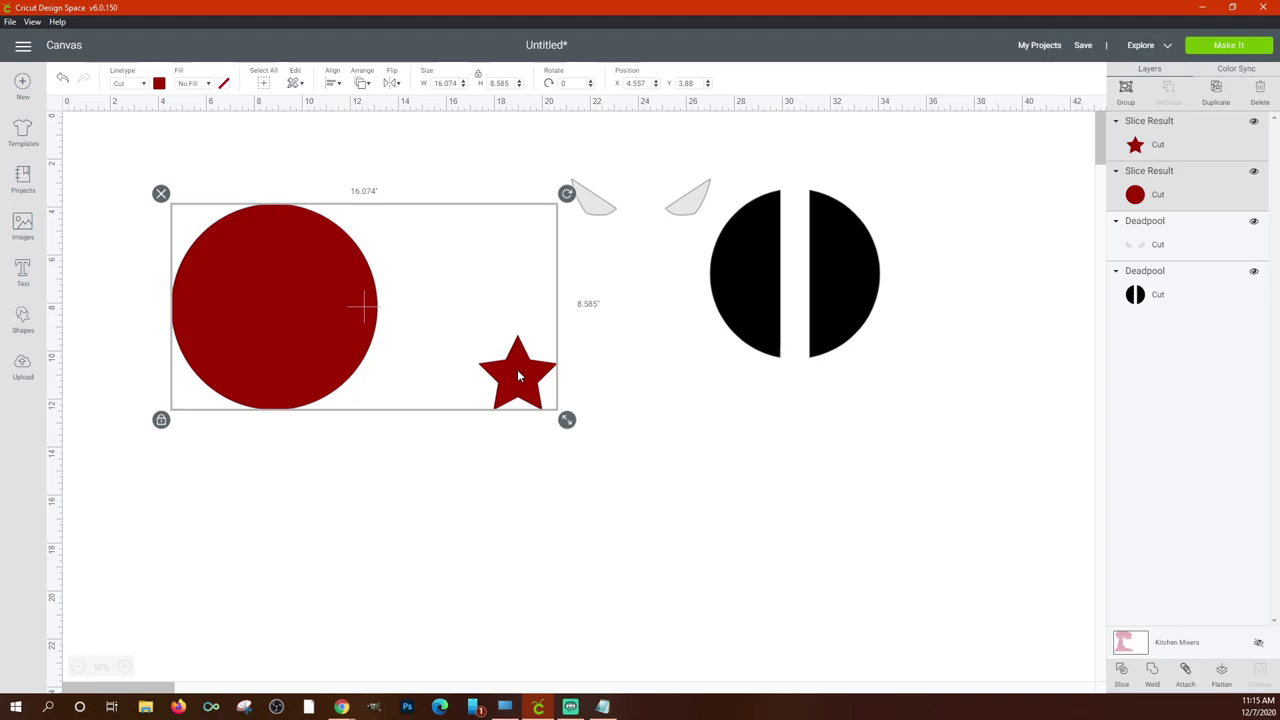
Attach the bottom-aligned circle and star, and move the attached pair slightly toward the canvas's upper left.
drag(518, 376, 490, 371)
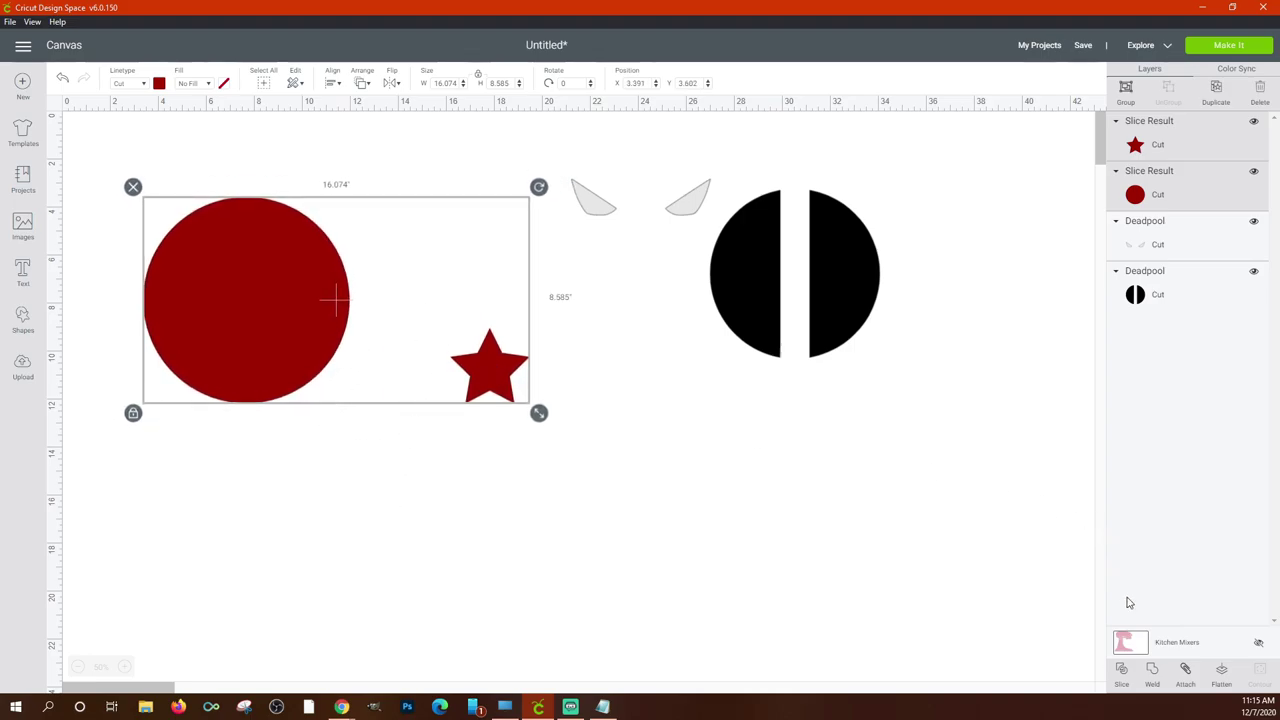
click(1187, 670)
mouse_move(498, 372)
mouse_down()
mouse_move(442, 320)
mouse_move(464, 375)
mouse_move(495, 355)
mouse_move(499, 415)
mouse_move(464, 356)
mouse_move(474, 366)
mouse_up()
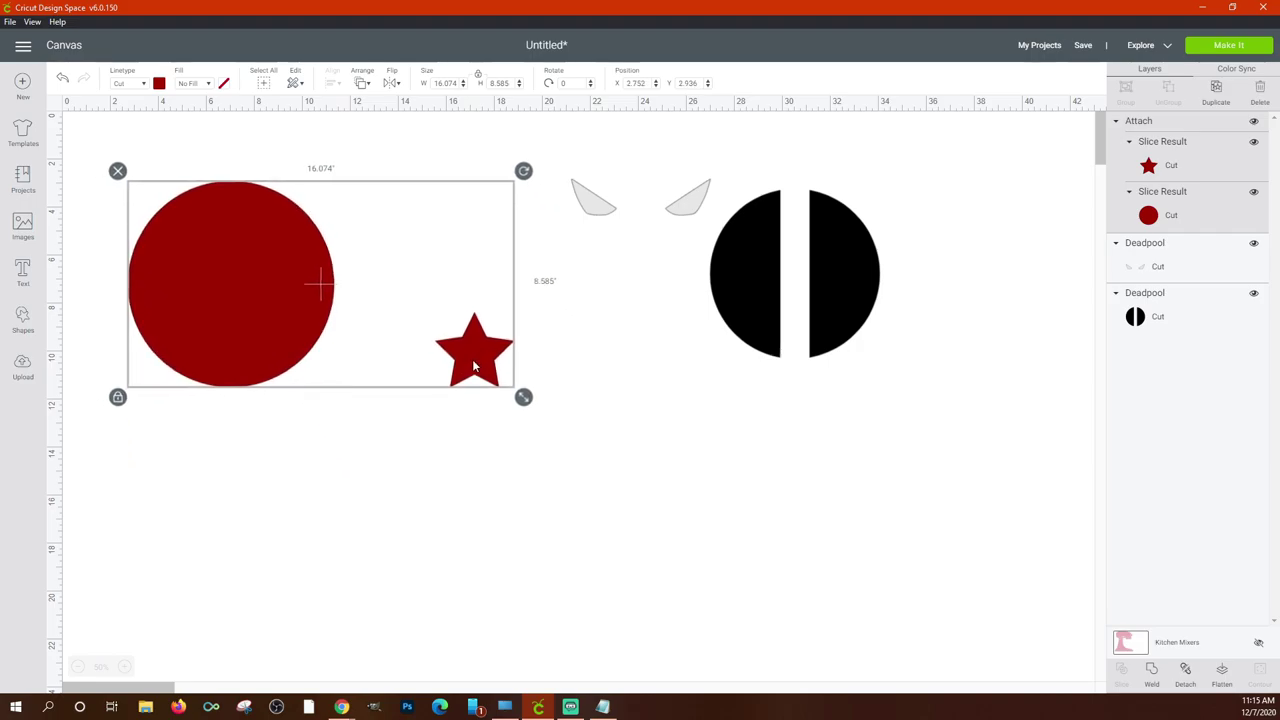
click(482, 414)
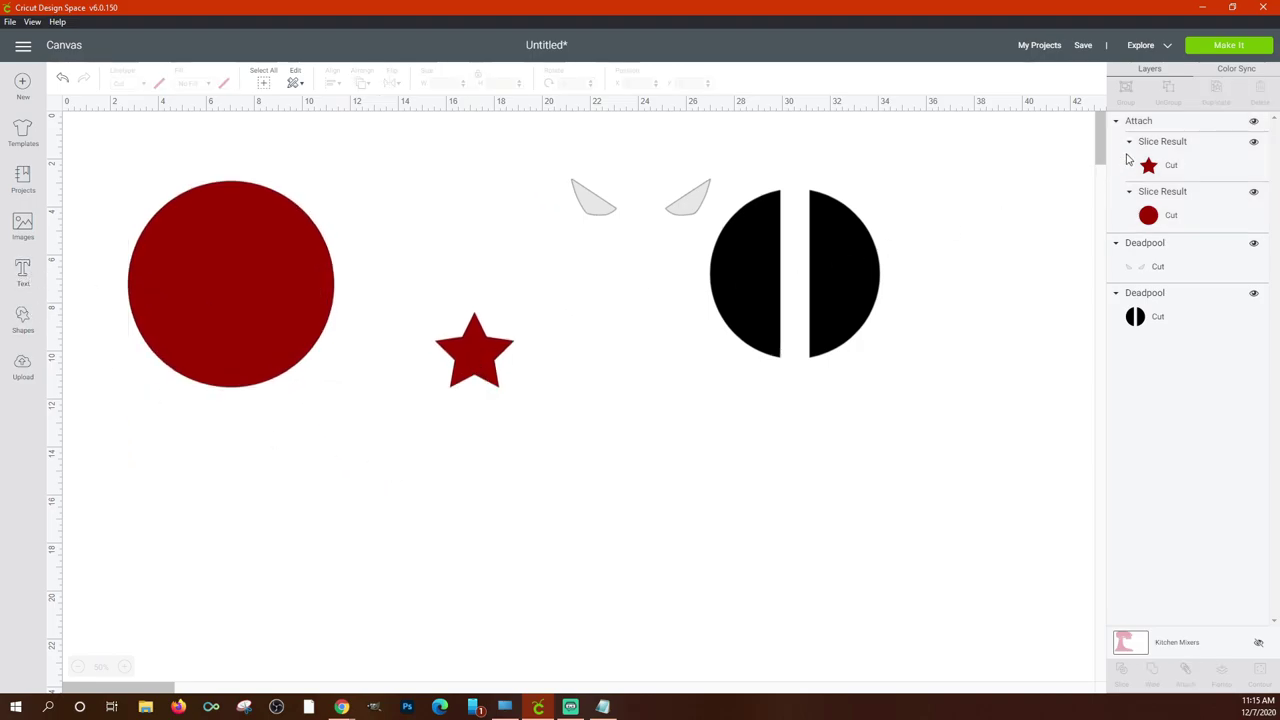
Hide the attached circle and star along with both Deadpool layers to clear the canvas.
click(1253, 122)
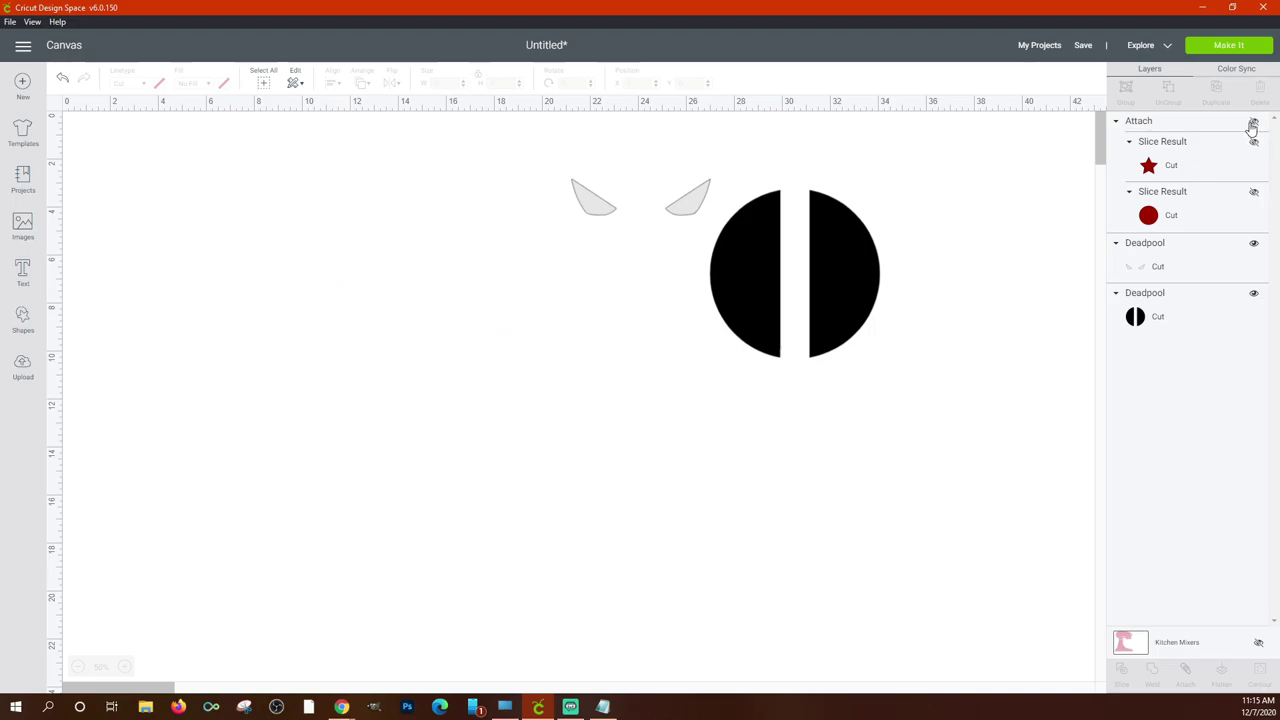
click(1254, 244)
click(1253, 294)
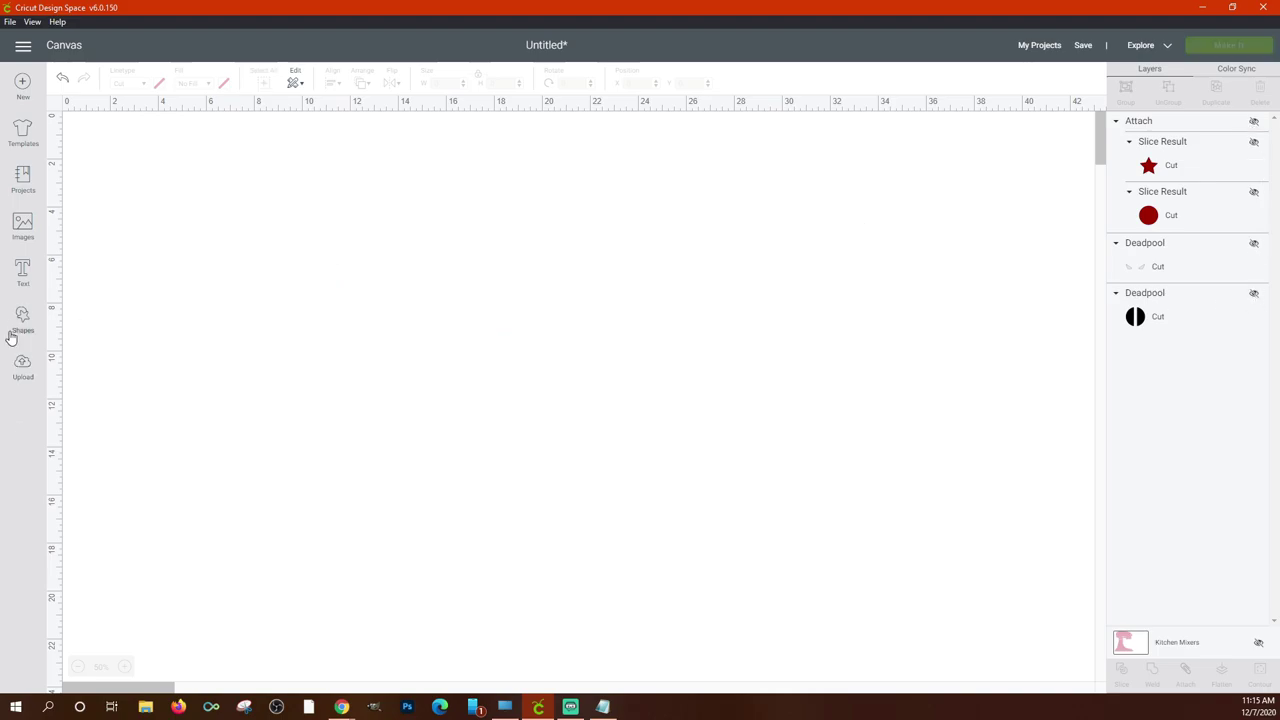
Add two separate text objects reading "Hello" and "World" in Cricut Sans.
click(23, 270)
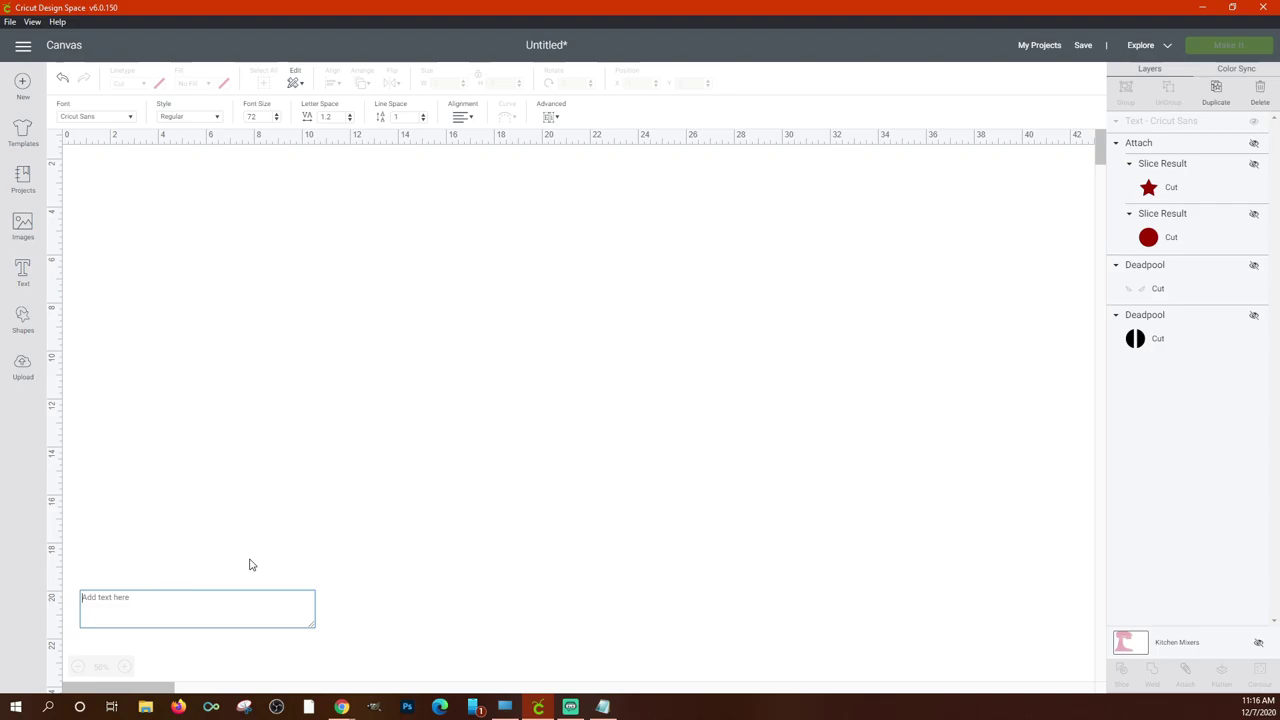
text(Hello)
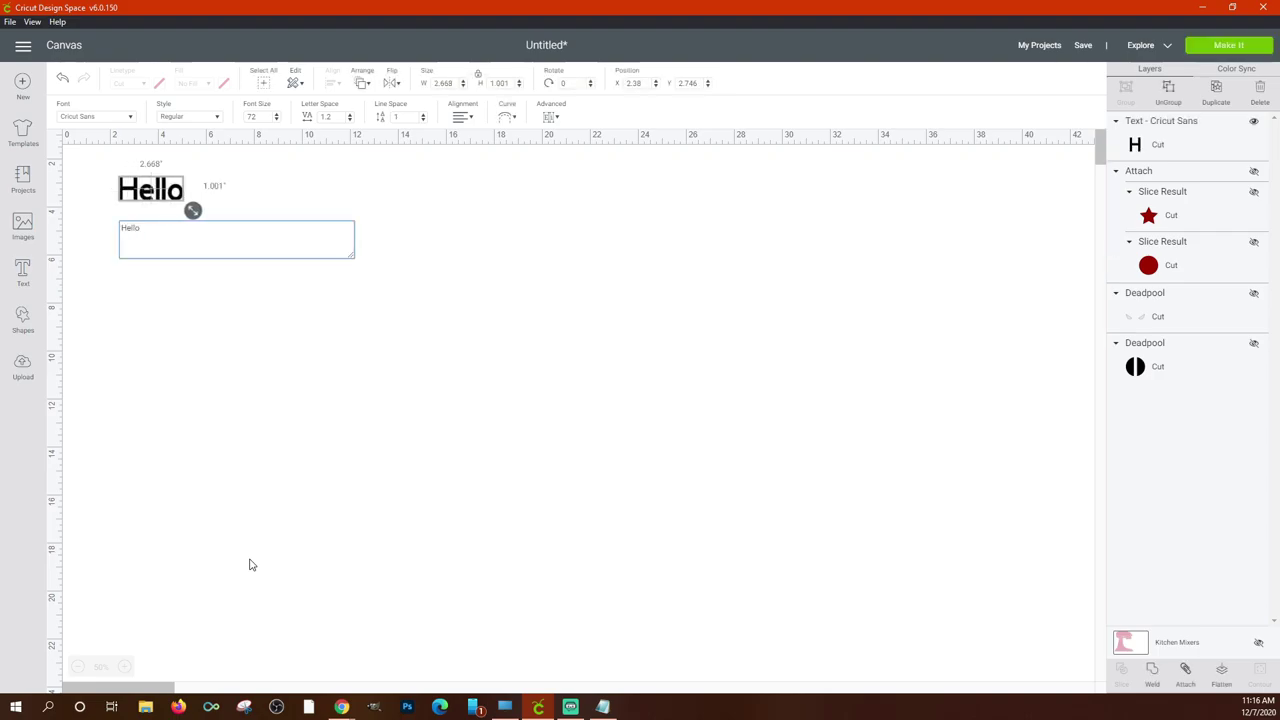
click(282, 499)
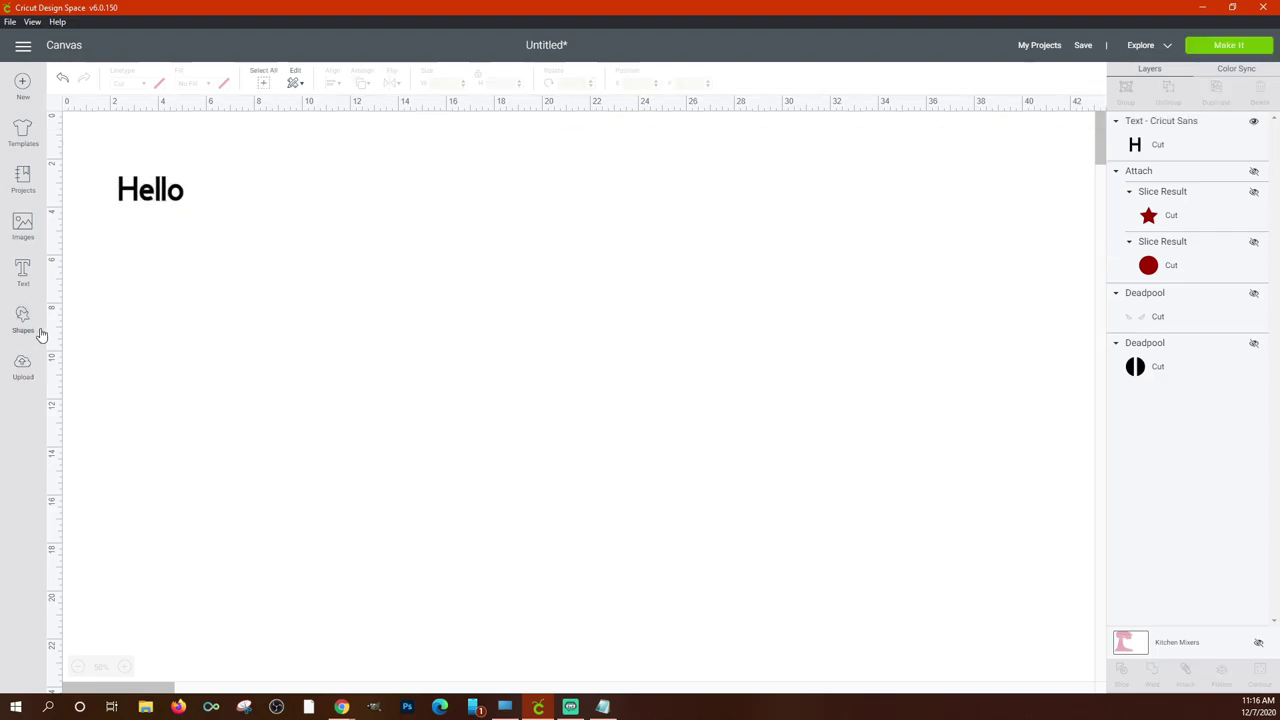
click(26, 283)
text(World)
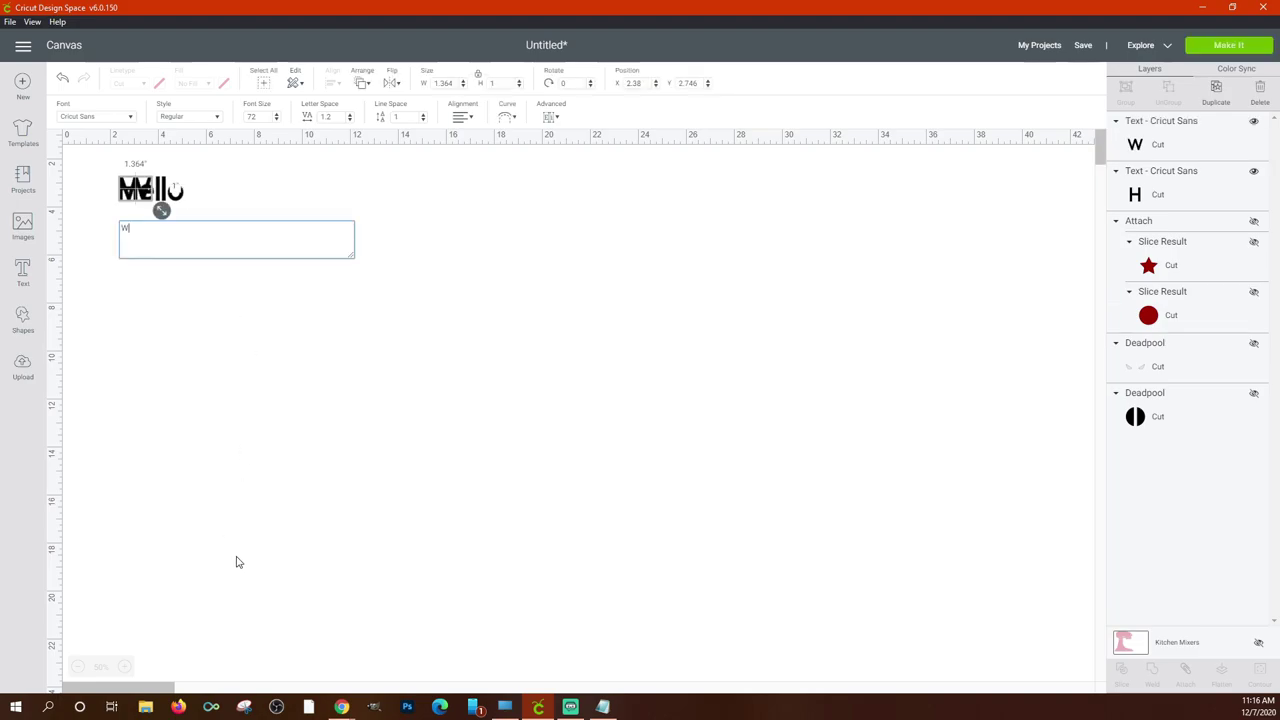
click(367, 583)
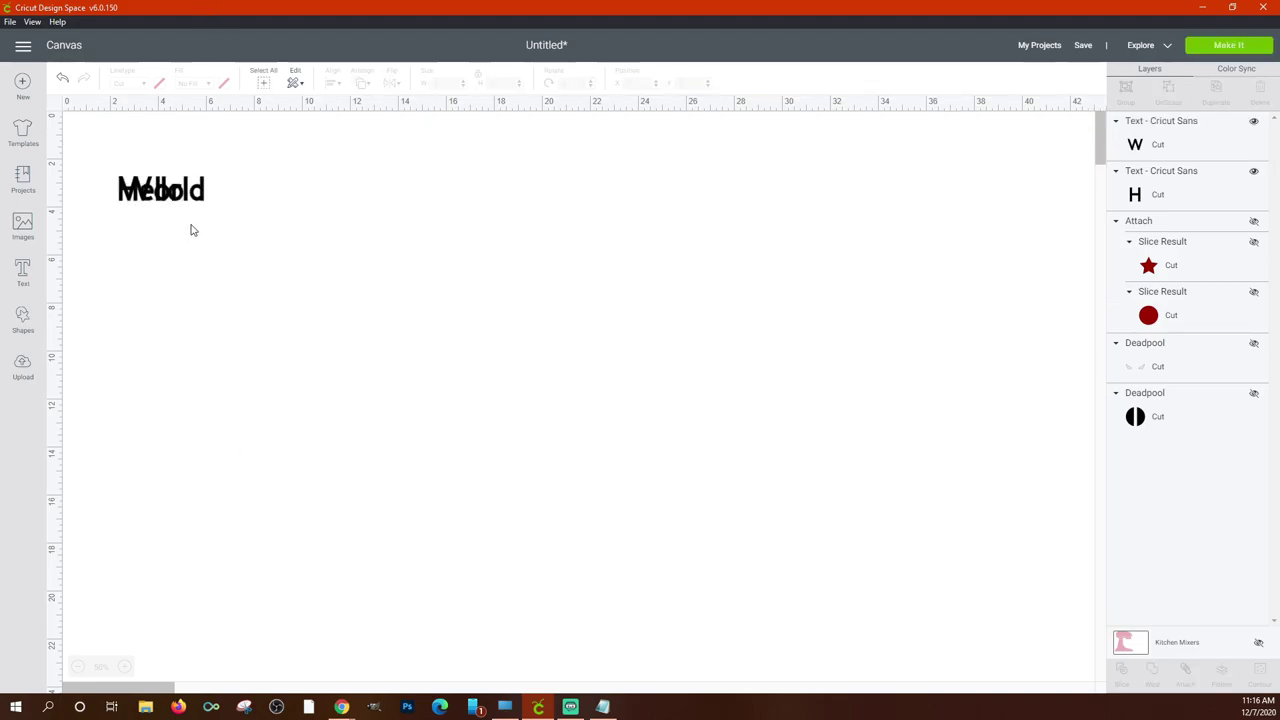
Place "World" below "Hello", select both texts and enlarge them together to about 9.7 by 6.7 inches.
drag(200, 200, 183, 233)
click(265, 276)
drag(266, 268, 118, 140)
drag(211, 244, 321, 320)
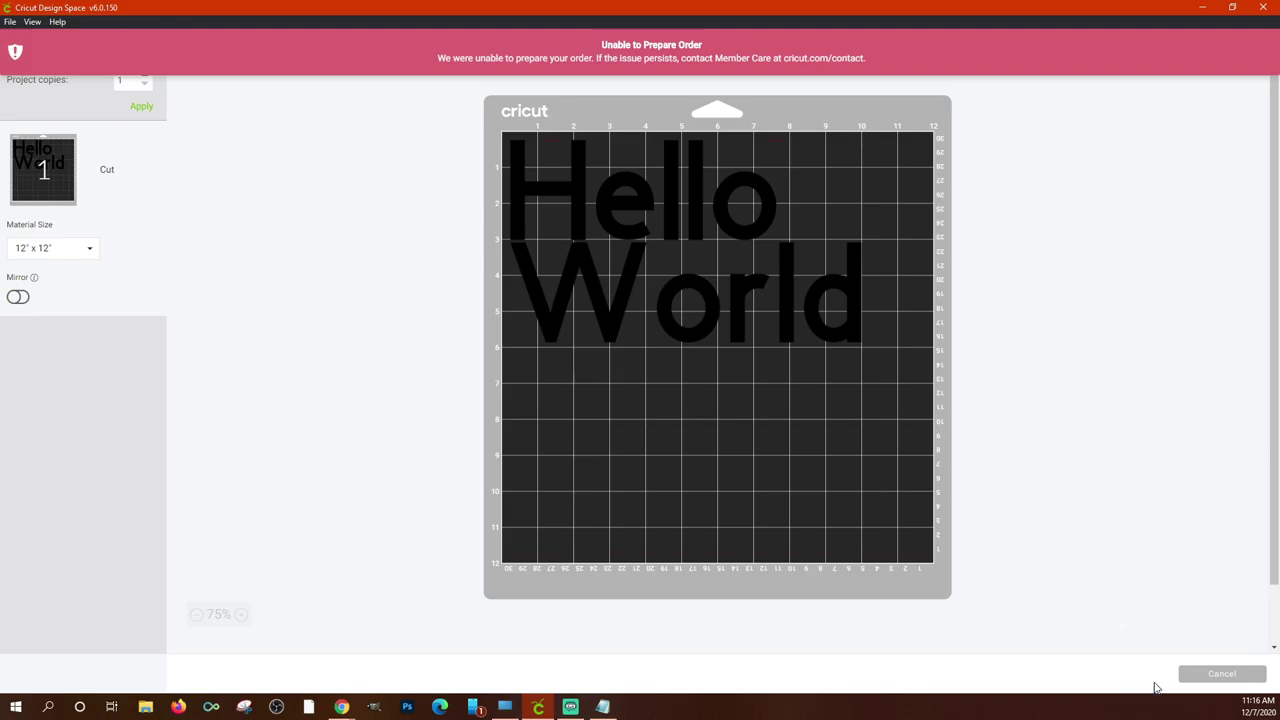
Leave the mat preview and start a new blank project, replacing the current one without saving it.
click(1199, 676)
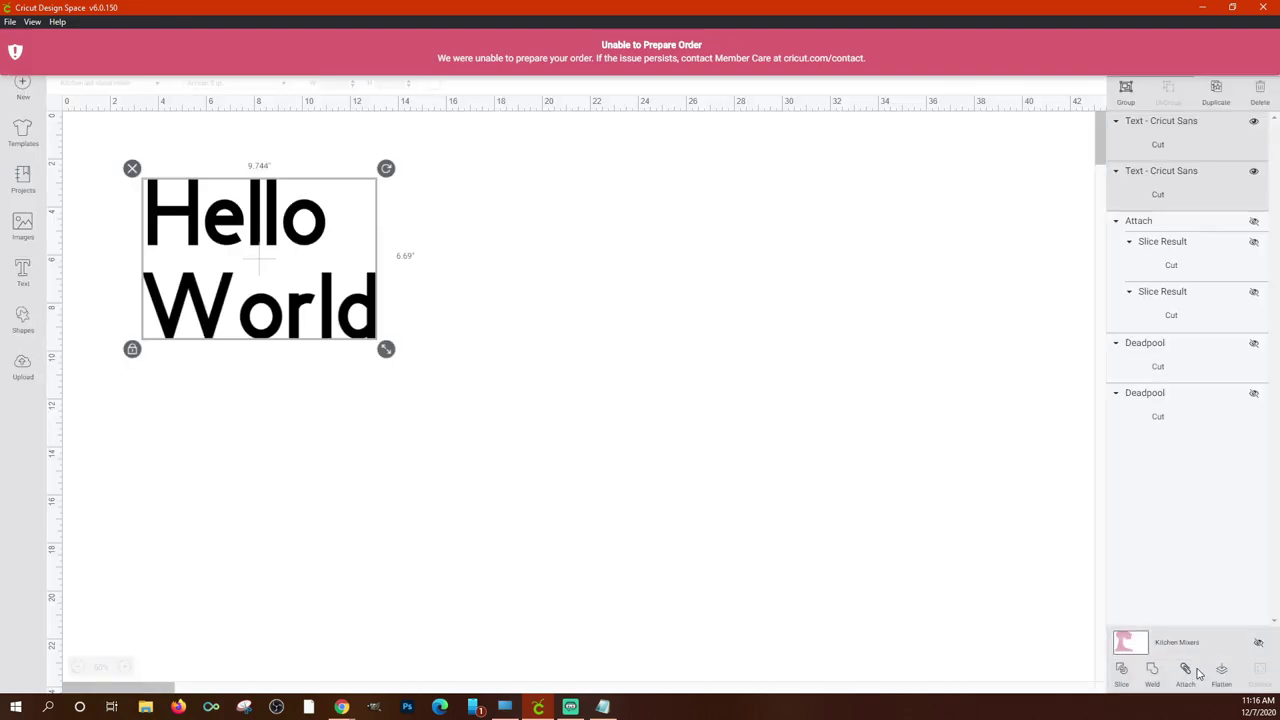
click(23, 88)
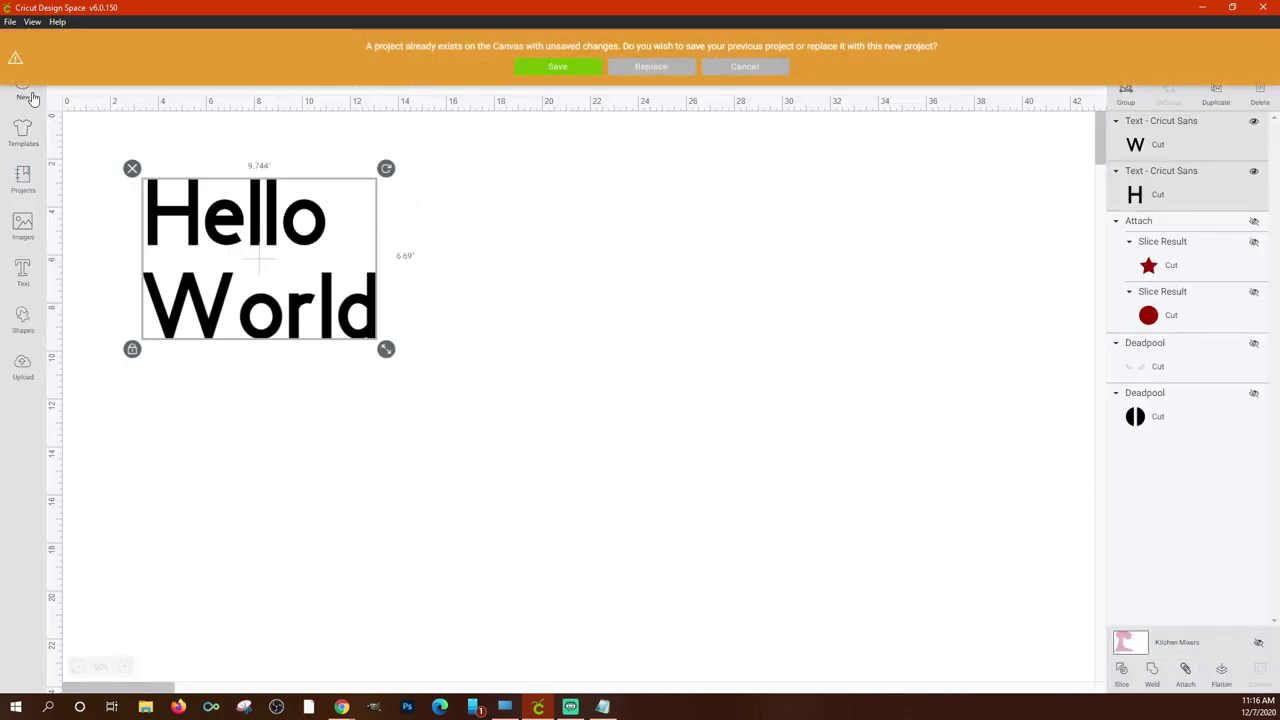
click(612, 67)
Add two separate text objects reading "Hello" and "World" to the blank canvas.
click(24, 272)
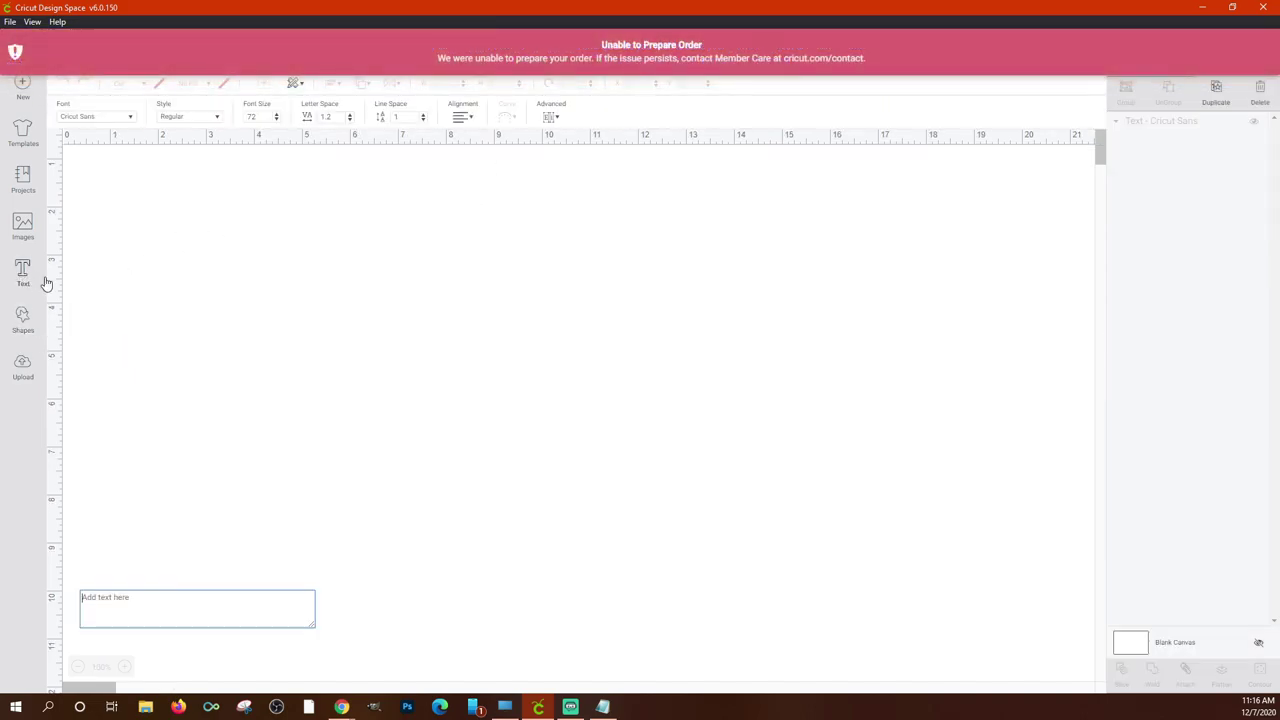
text(He)
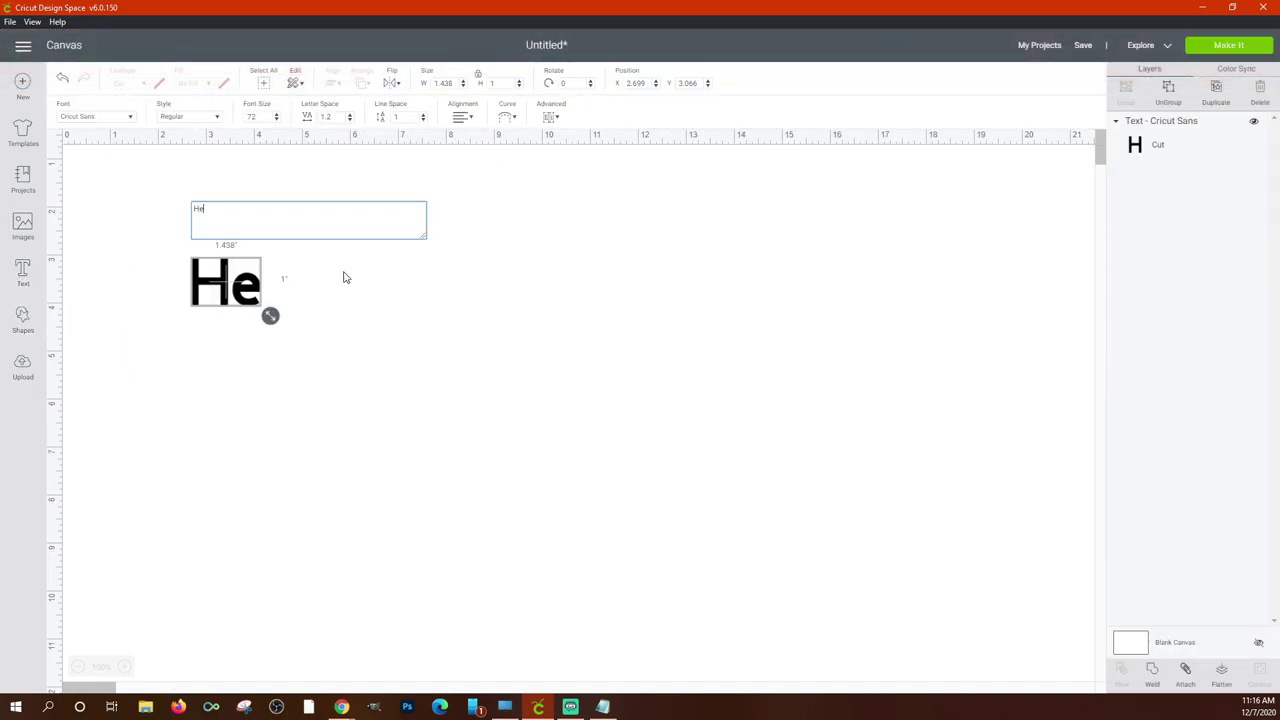
text(llo)
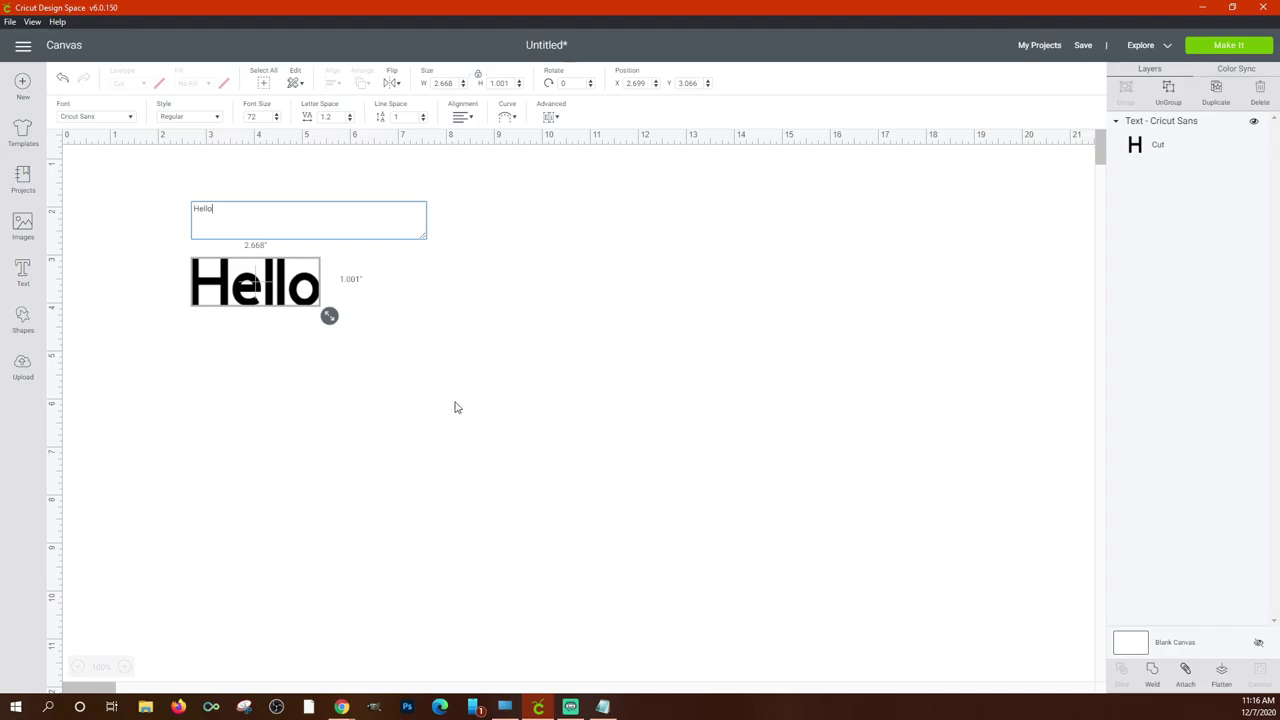
click(454, 406)
click(28, 278)
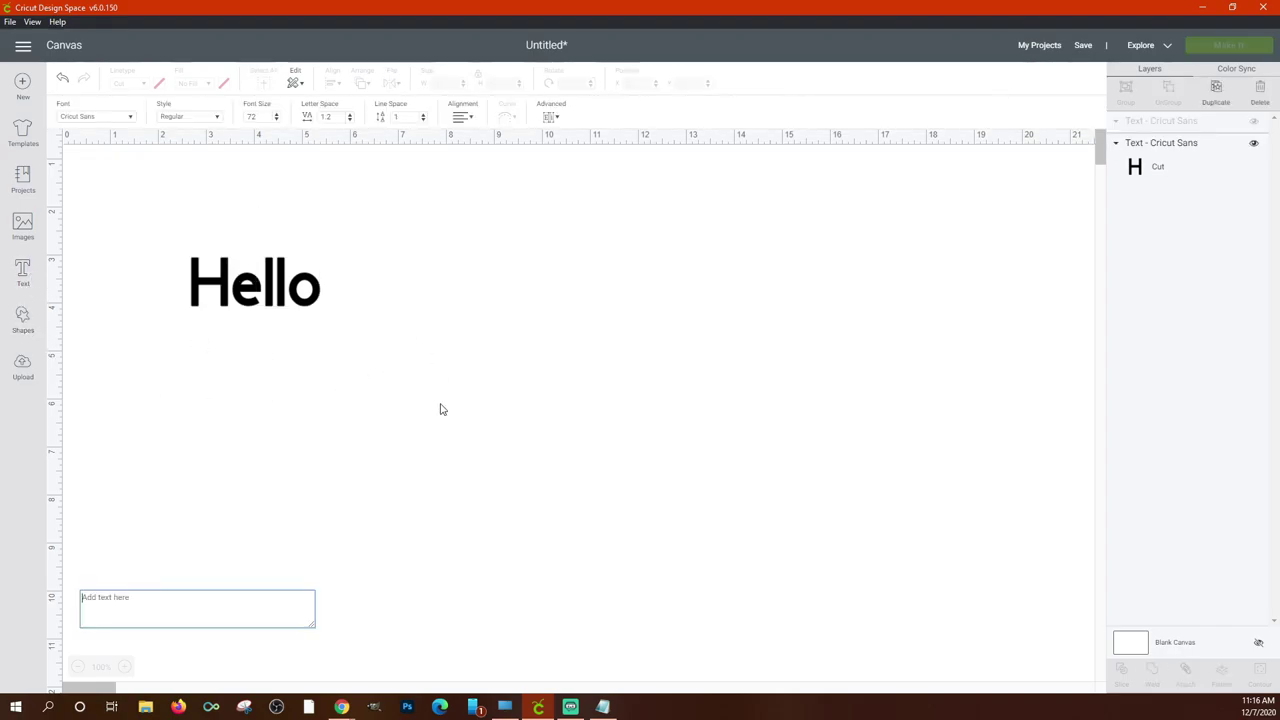
text(World)
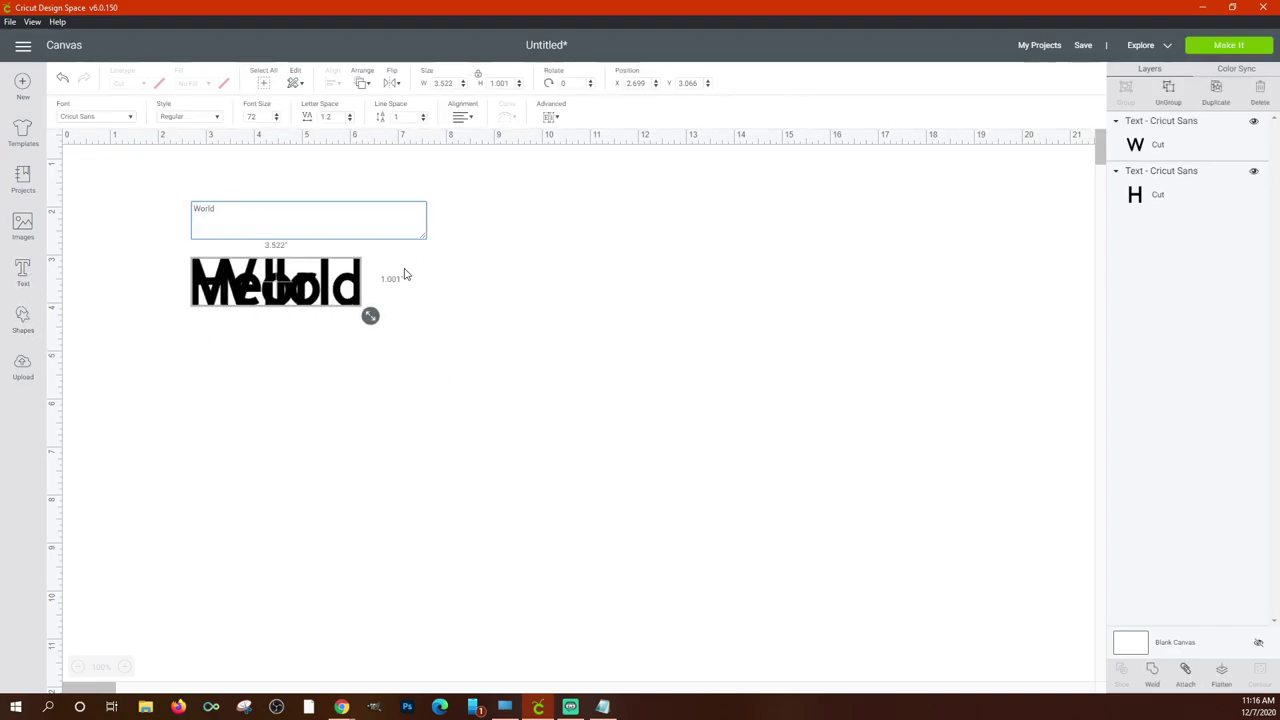
Stack "World" directly below "Hello" near the canvas's upper left, with their left edges roughly in line.
click(449, 287)
drag(356, 290, 356, 338)
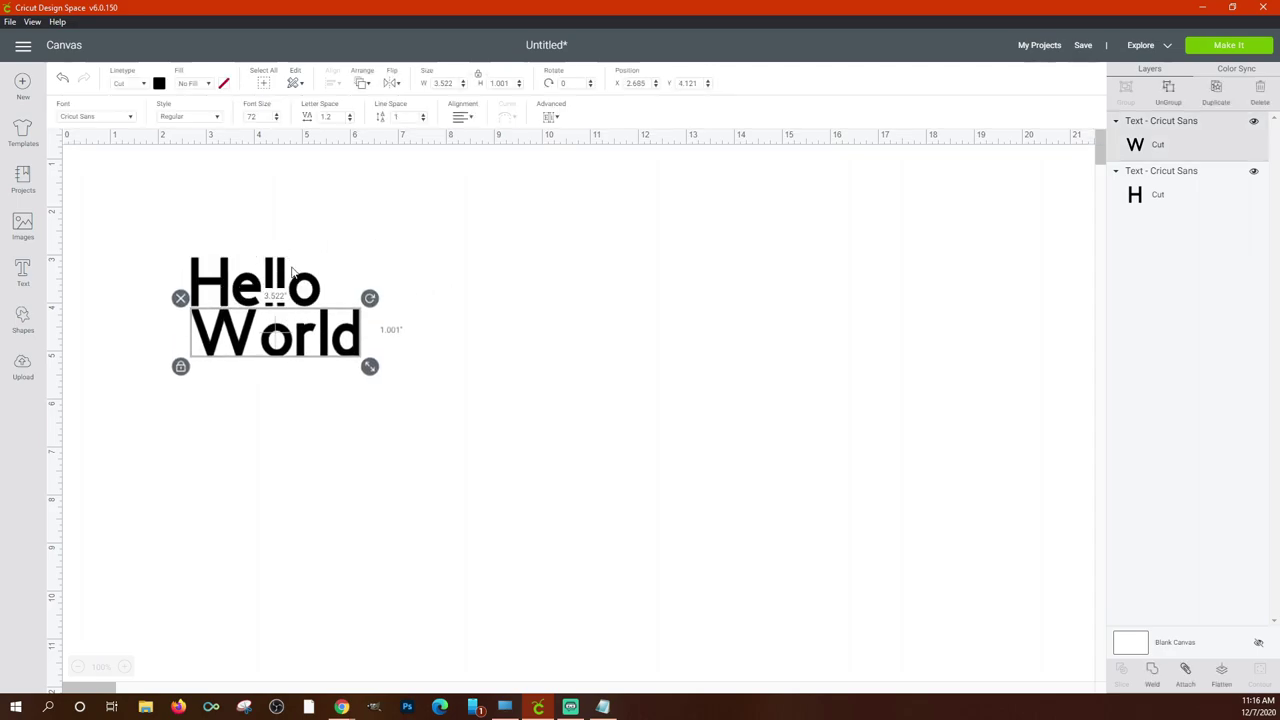
drag(292, 274, 284, 204)
drag(303, 343, 305, 290)
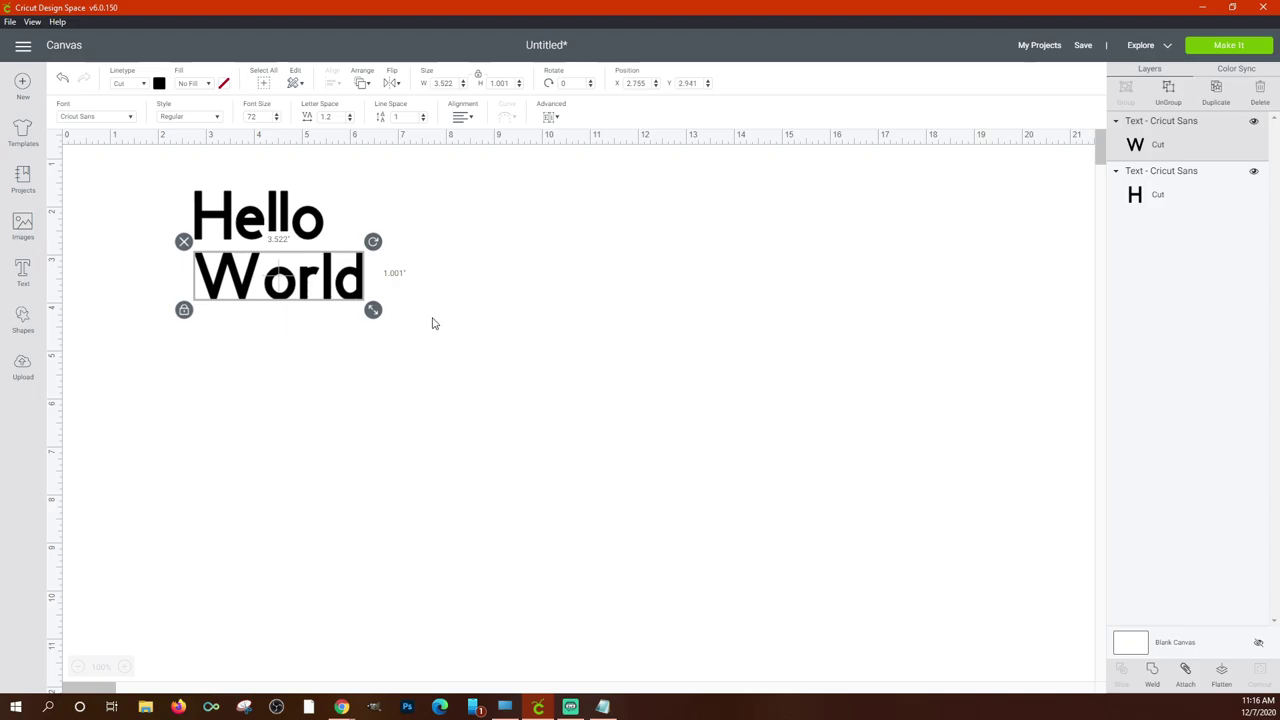
drag(431, 322, 173, 173)
click(620, 308)
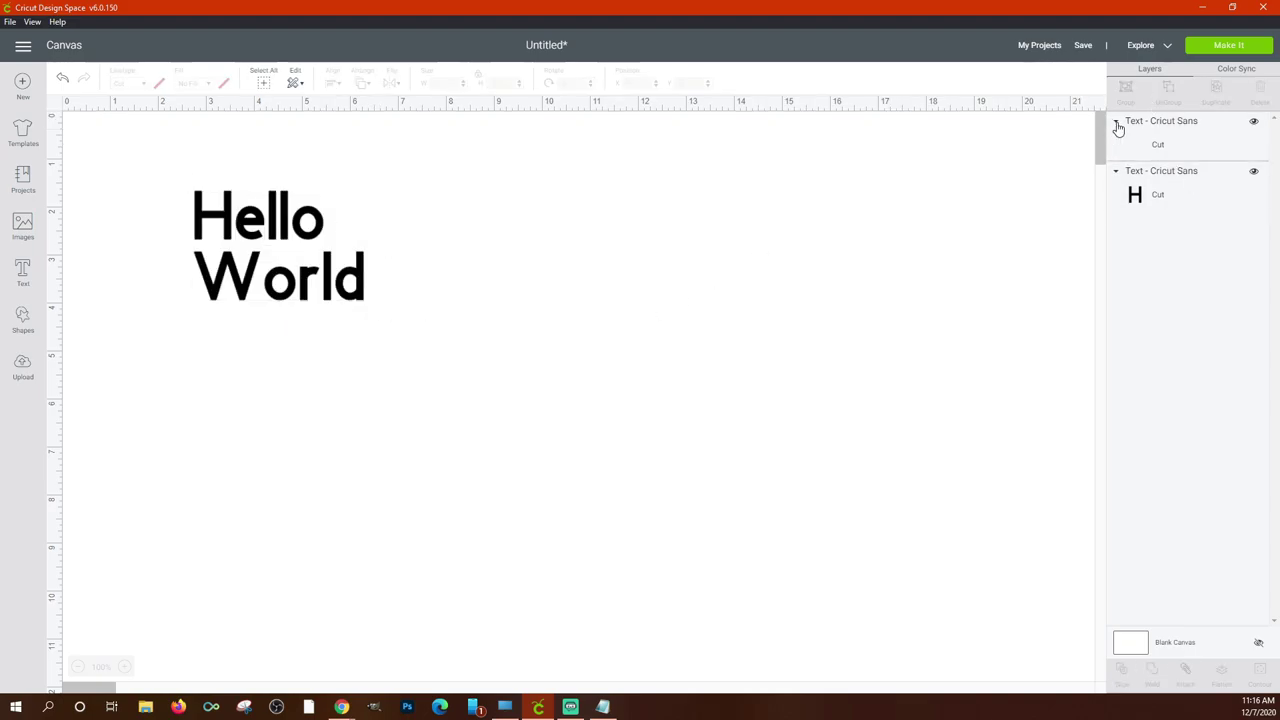
Preview how the two unattached texts are laid out on the cutting mat, and return to the canvas.
click(1116, 172)
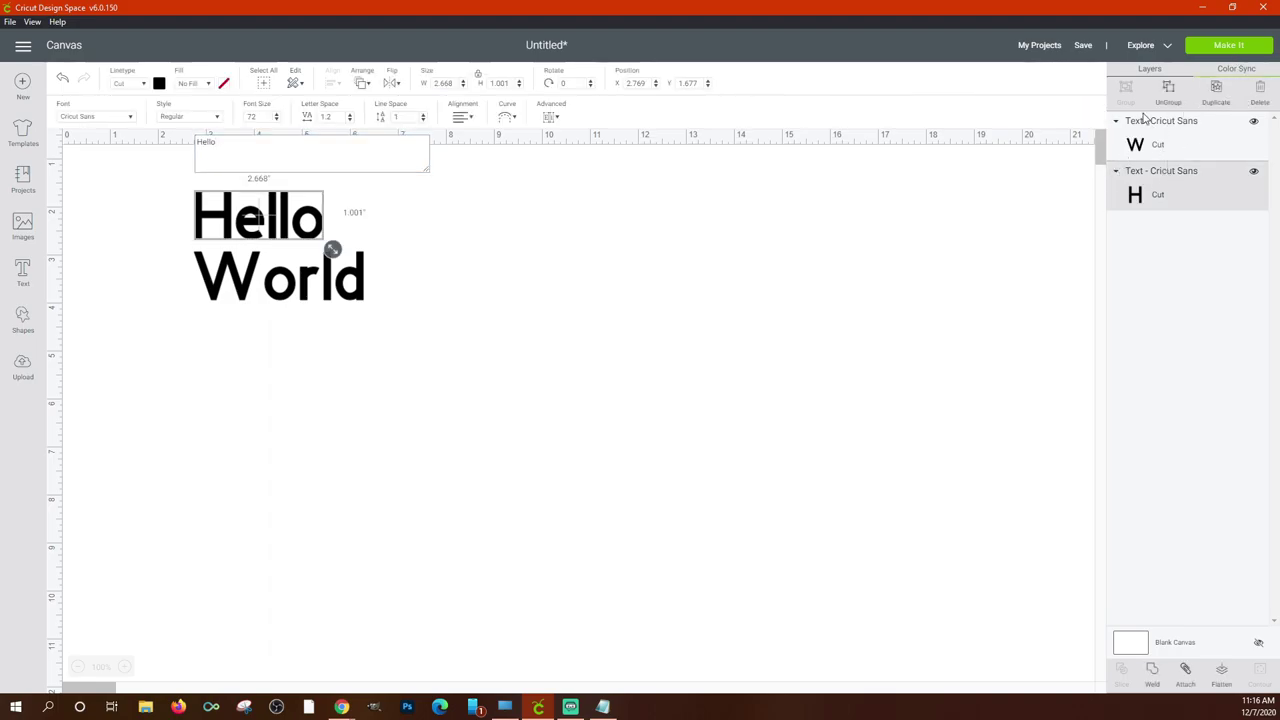
click(1228, 45)
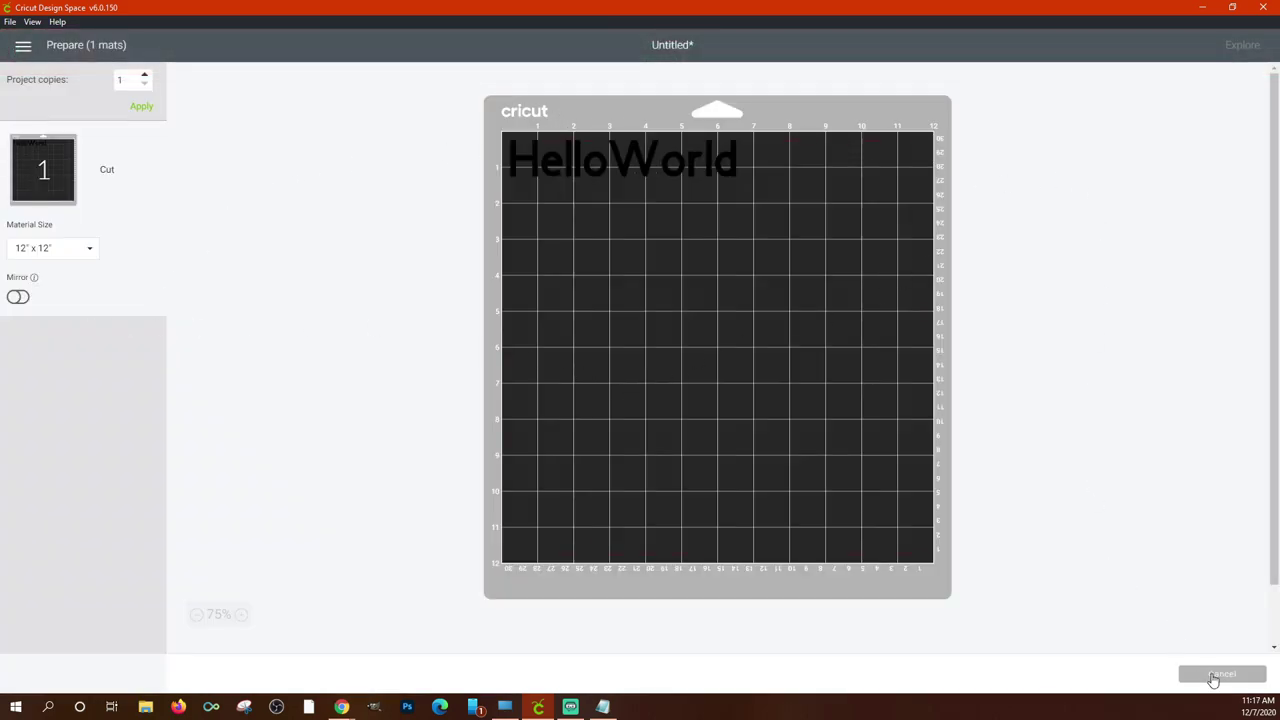
click(1213, 676)
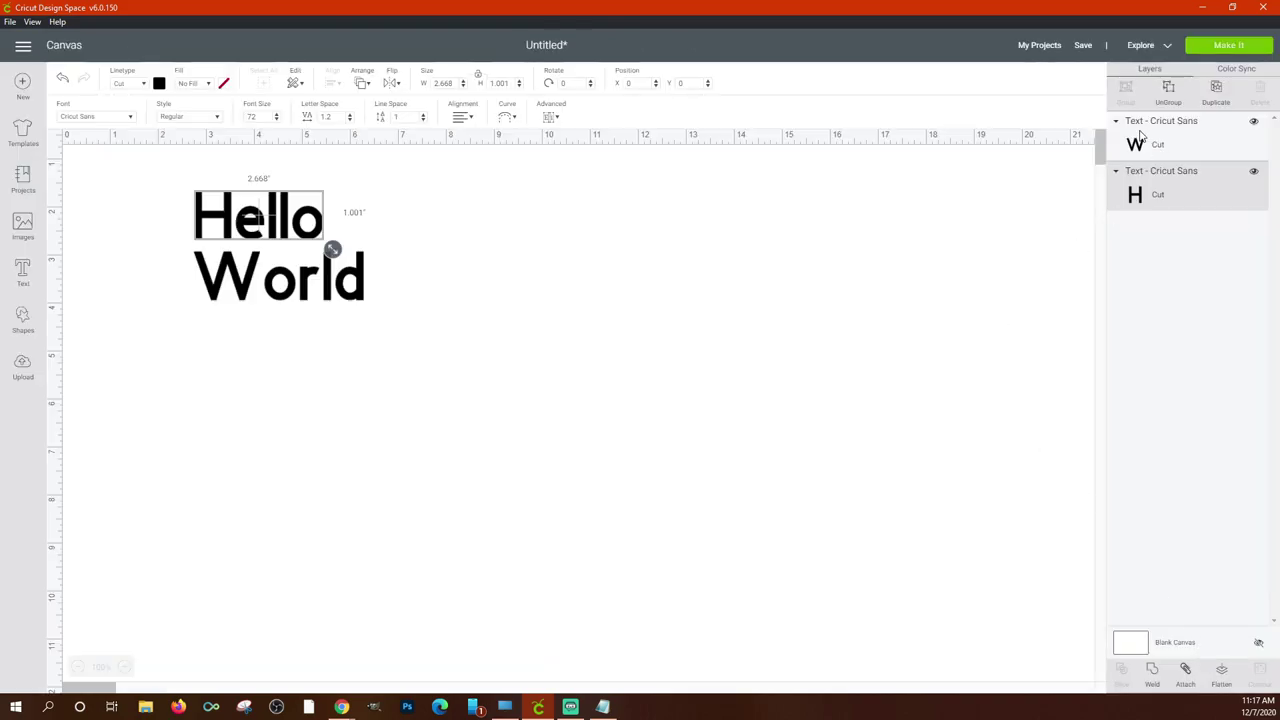
Shift "World" slightly down and to the right of "Hello", and ungroup it into individual letters.
click(1146, 133)
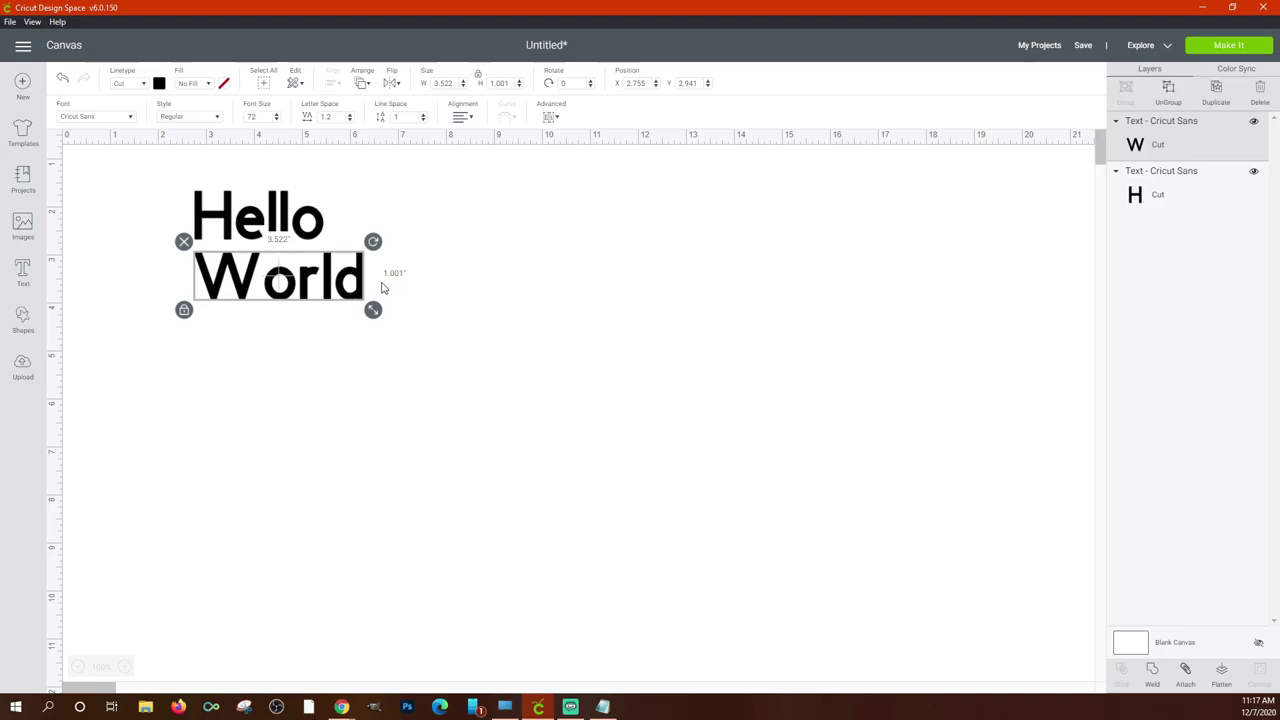
drag(355, 295, 369, 306)
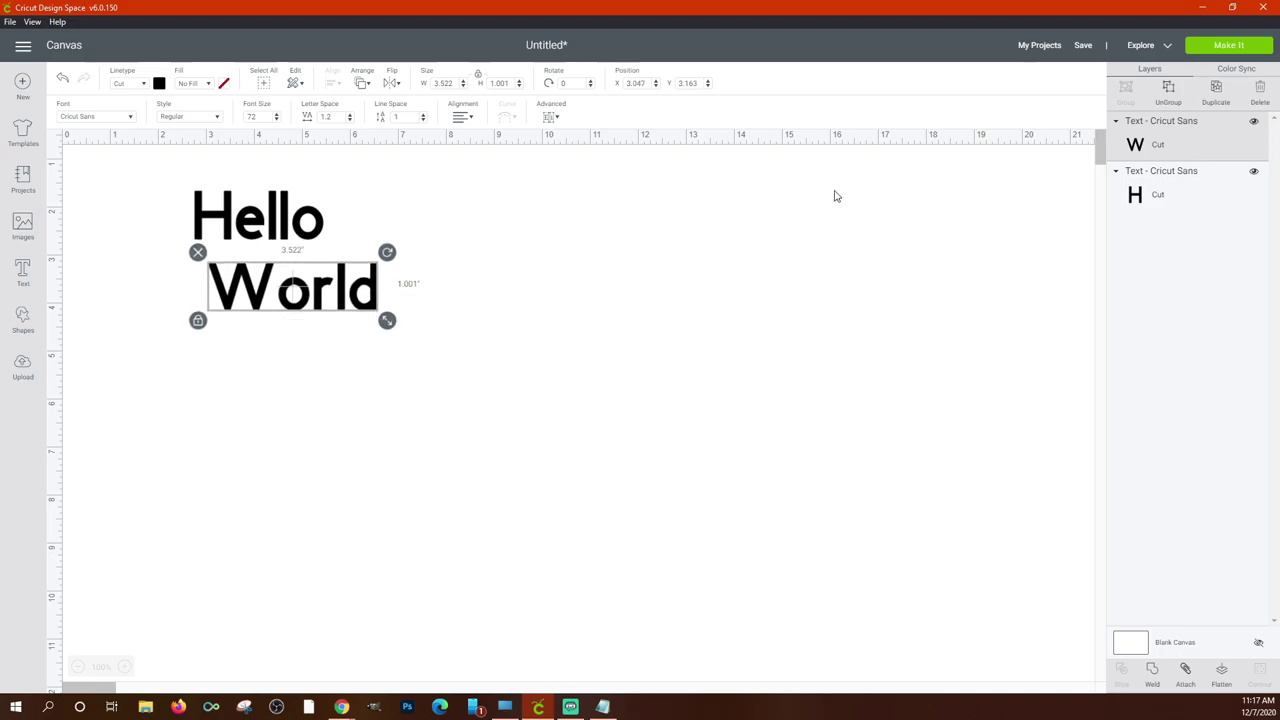
click(1168, 96)
Select the letters "orld" together and nudge them about 0.2 inches closer to the W.
drag(449, 355, 280, 264)
key(Left)
key(Left)
key(Left)
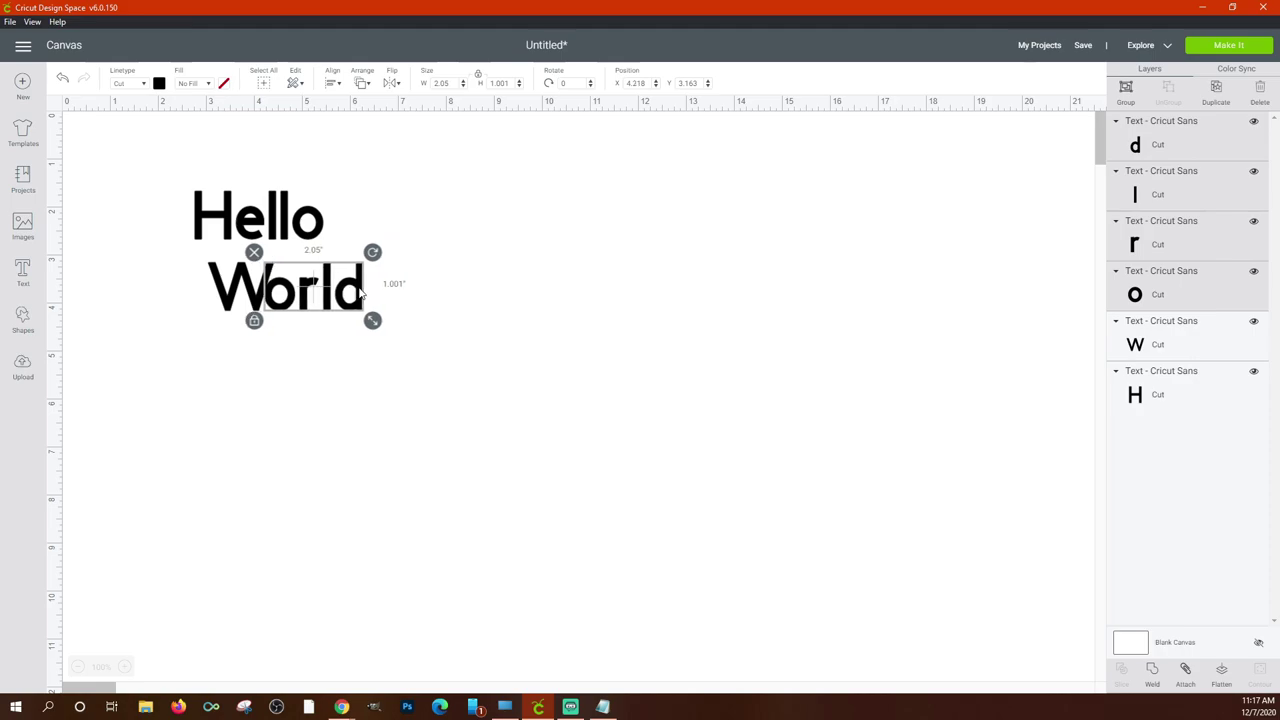
key(Right)
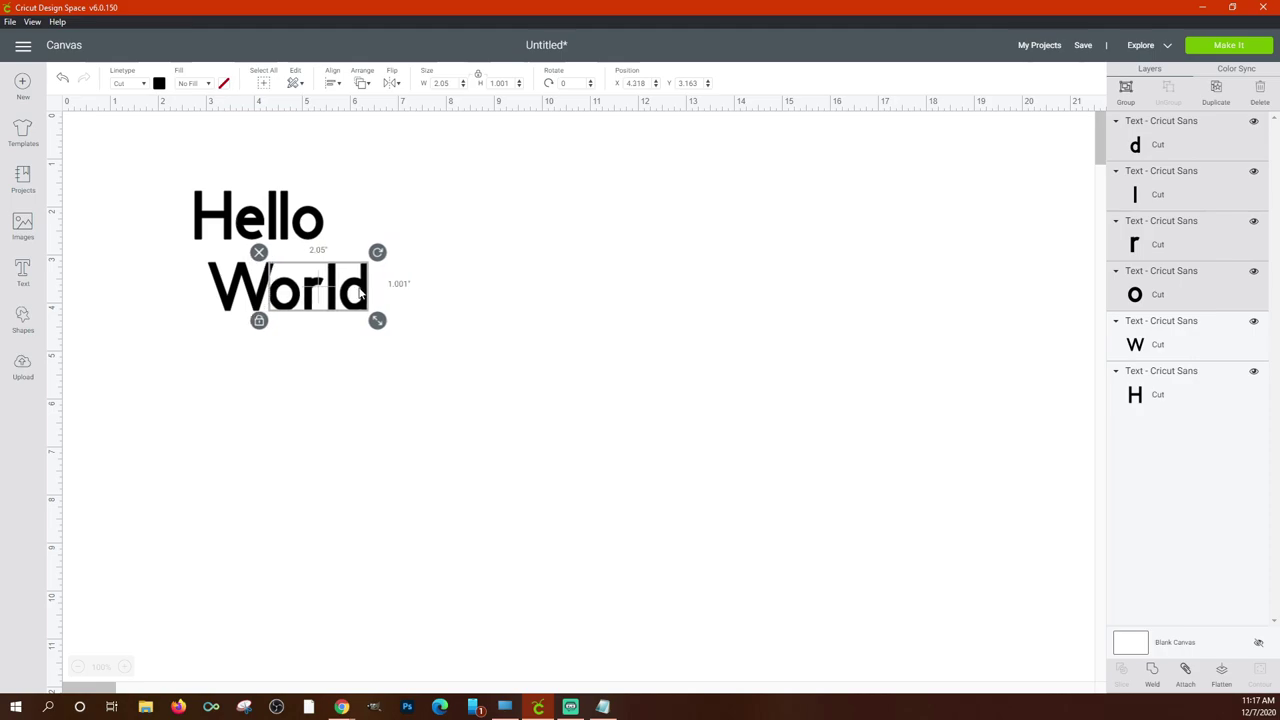
click(522, 175)
Preview the cutting mat with the letters of "World" ungrouped, and return to the canvas.
click(1155, 392)
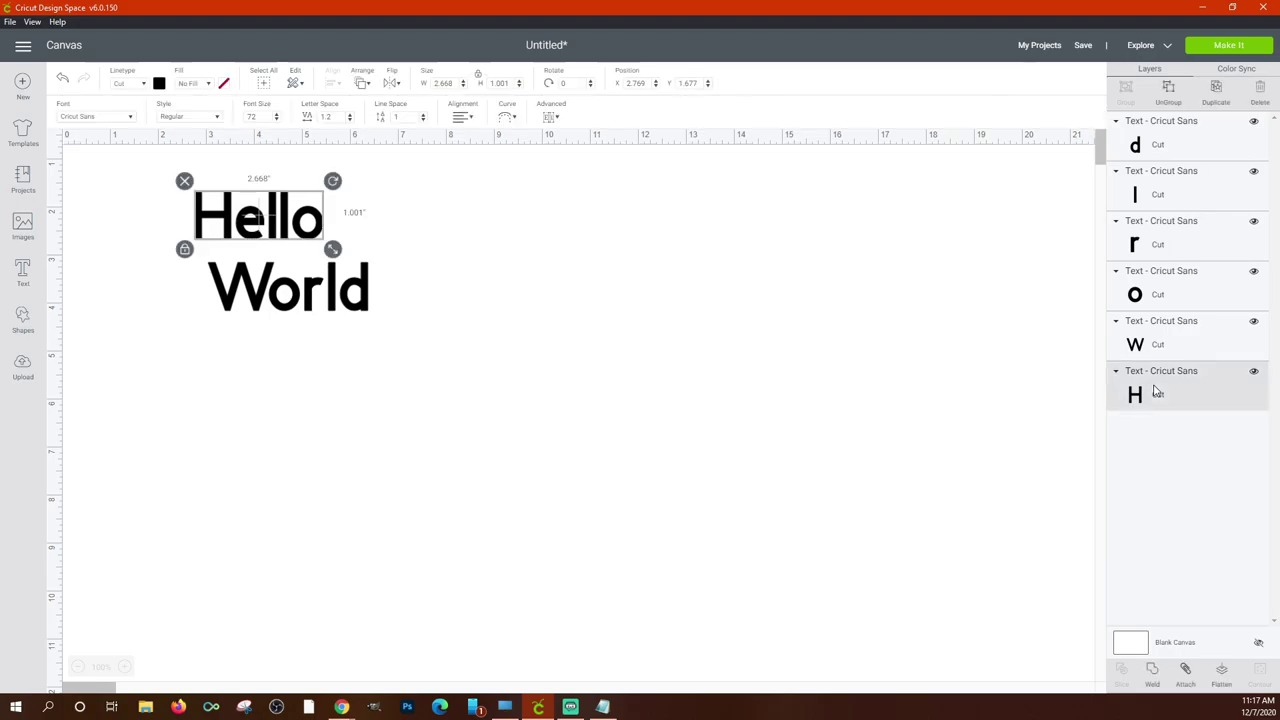
click(1228, 45)
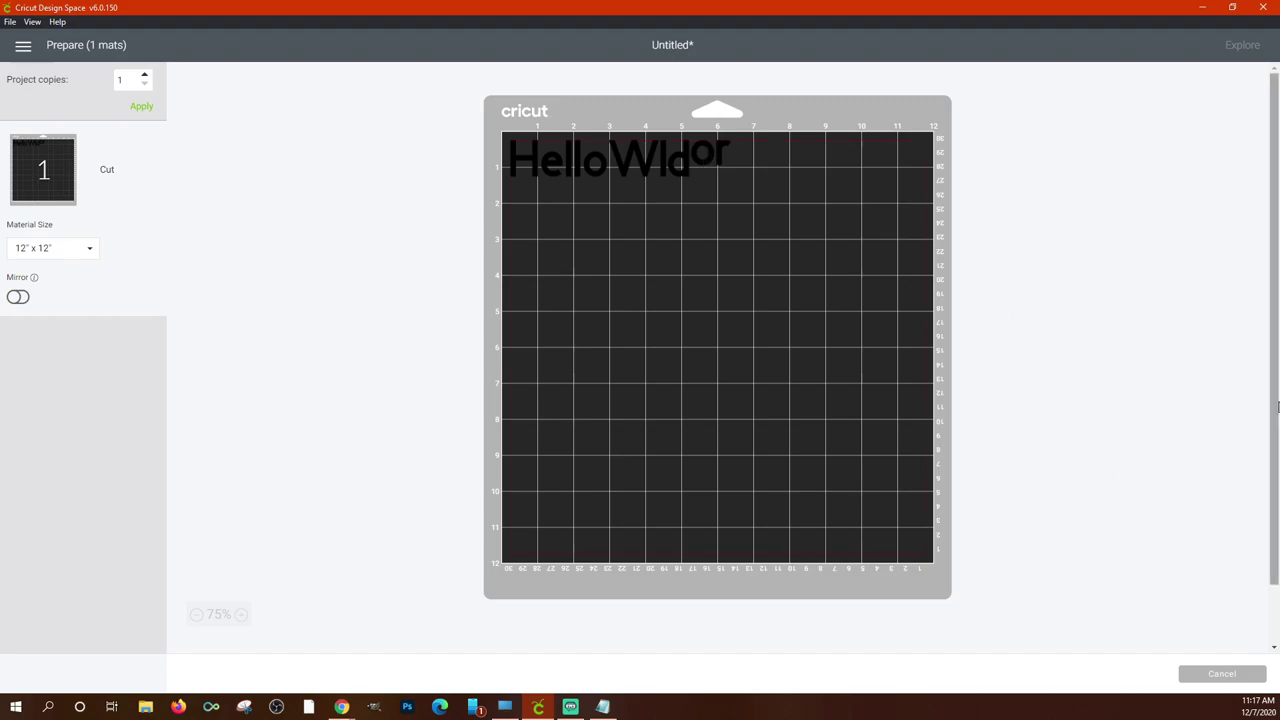
click(1221, 676)
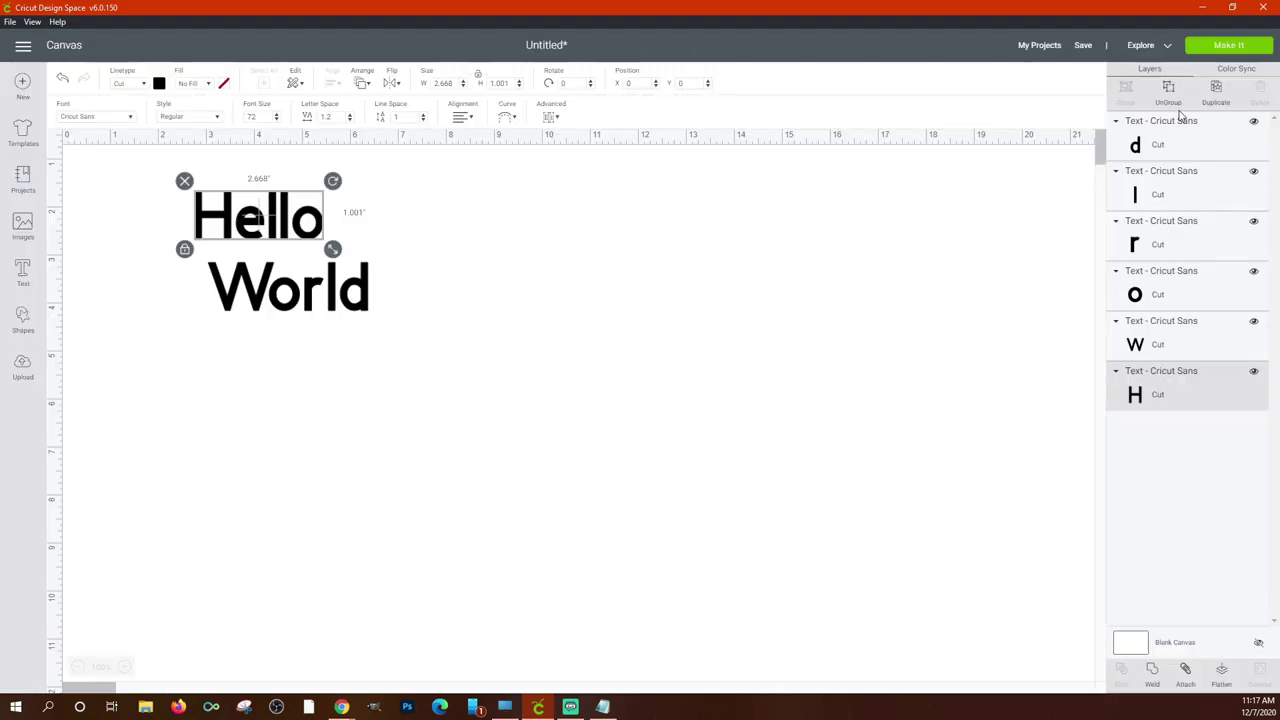
Group the five separate letters of "World" and check the grouped layout on the cutting mat.
click(1157, 146)
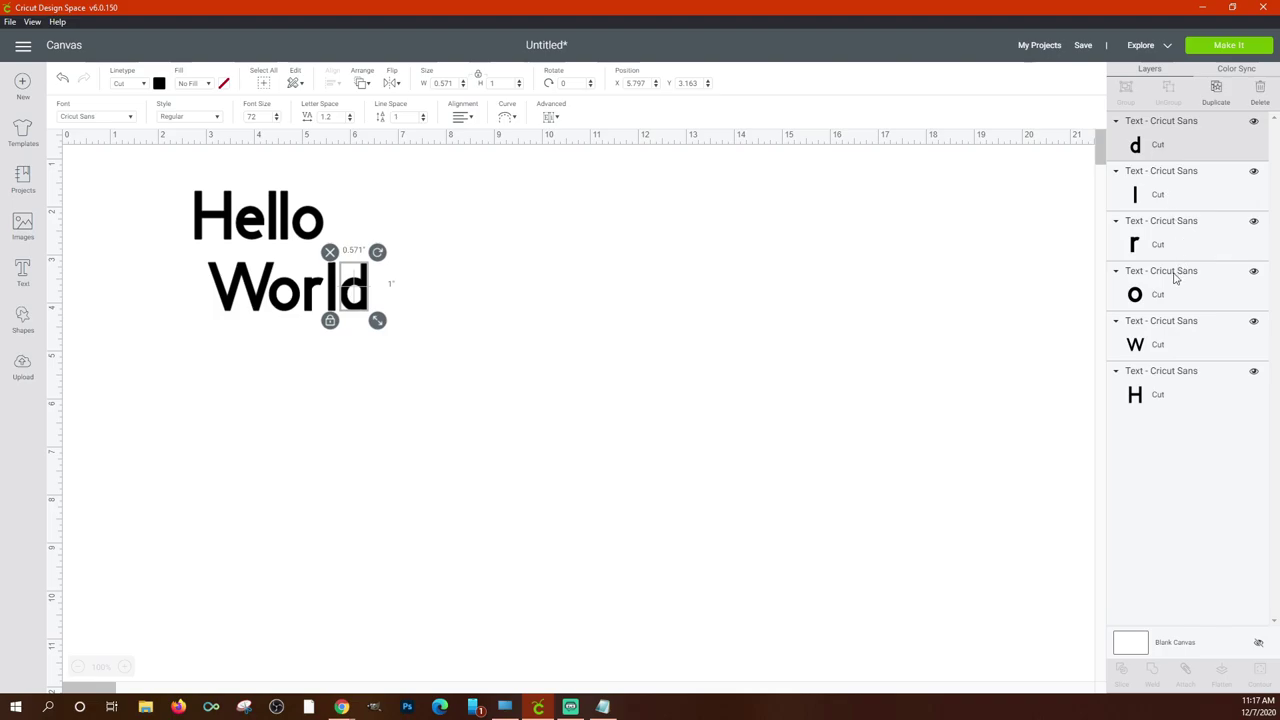
shift+click(1158, 340)
click(1182, 200)
click(1154, 145)
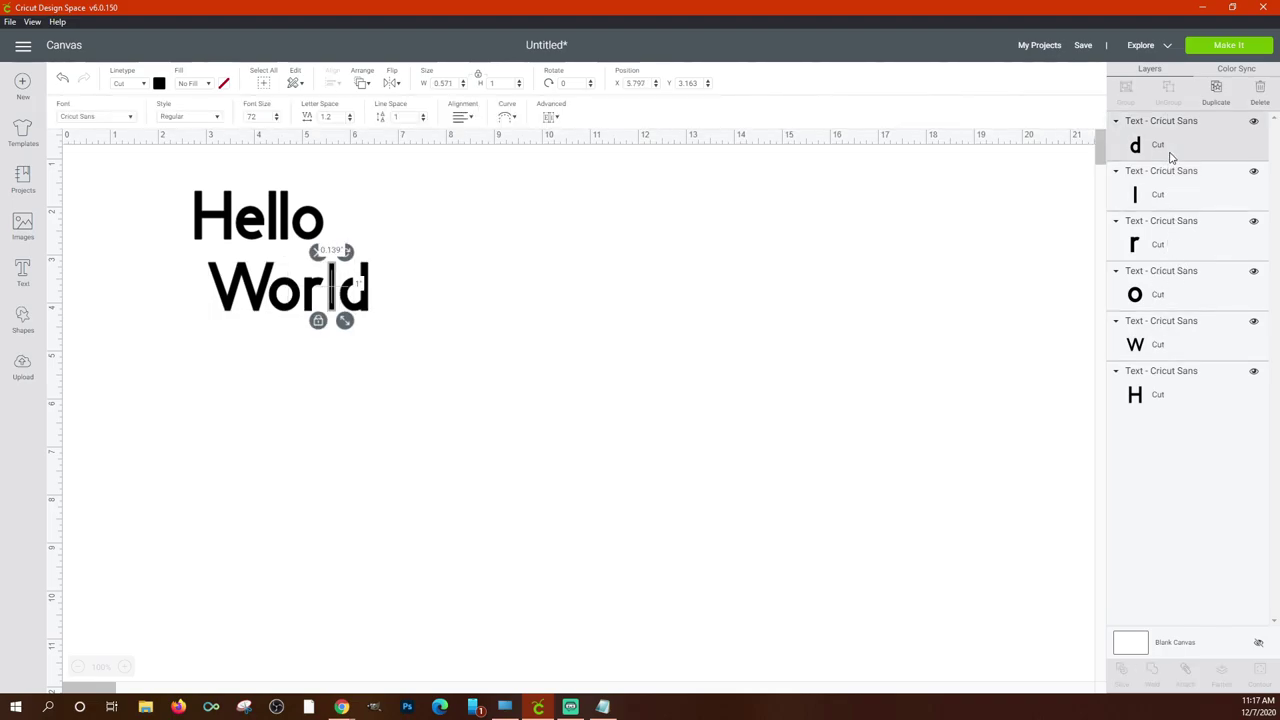
shift+click(1174, 188)
shift+click(1160, 248)
shift+click(1155, 293)
shift+click(1148, 344)
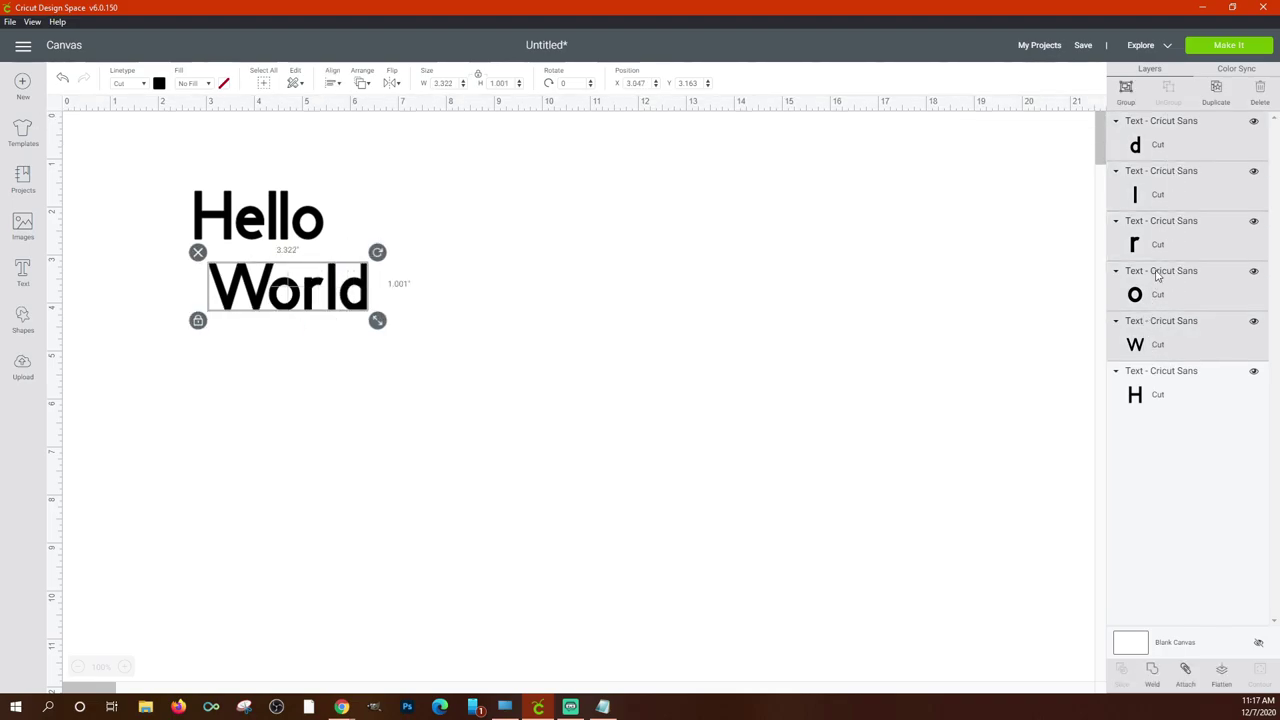
click(1128, 100)
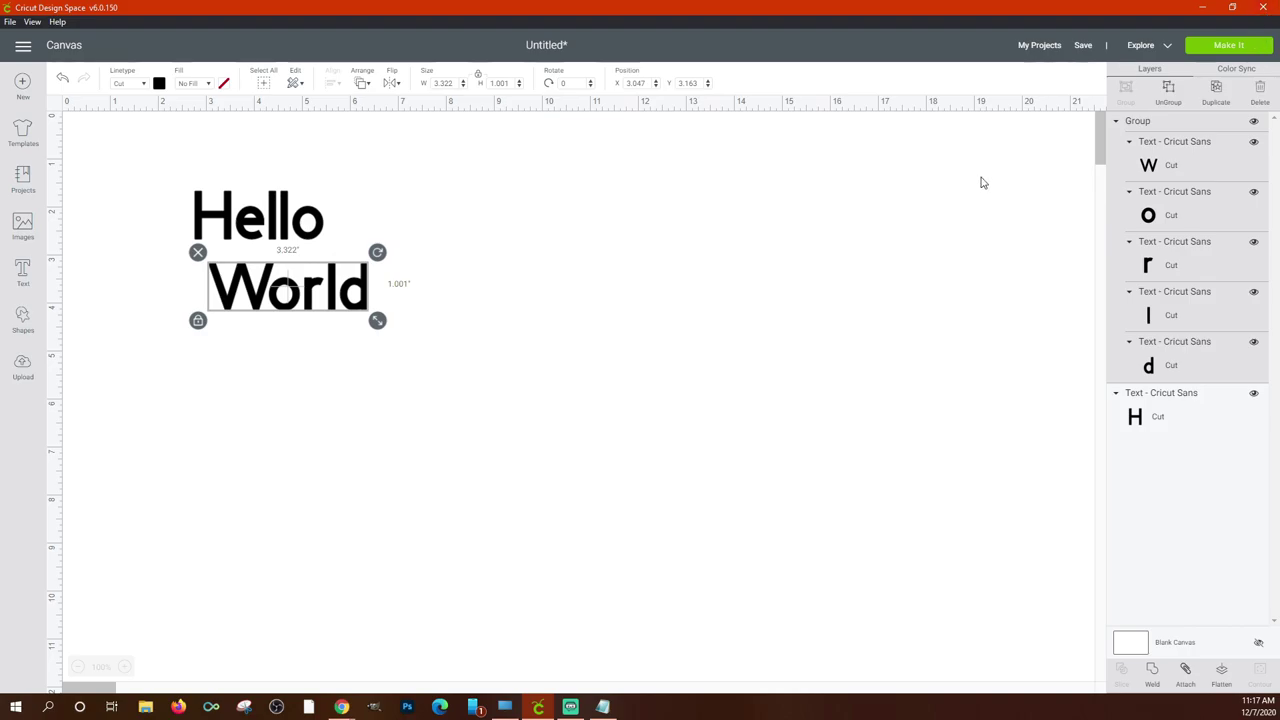
click(1200, 47)
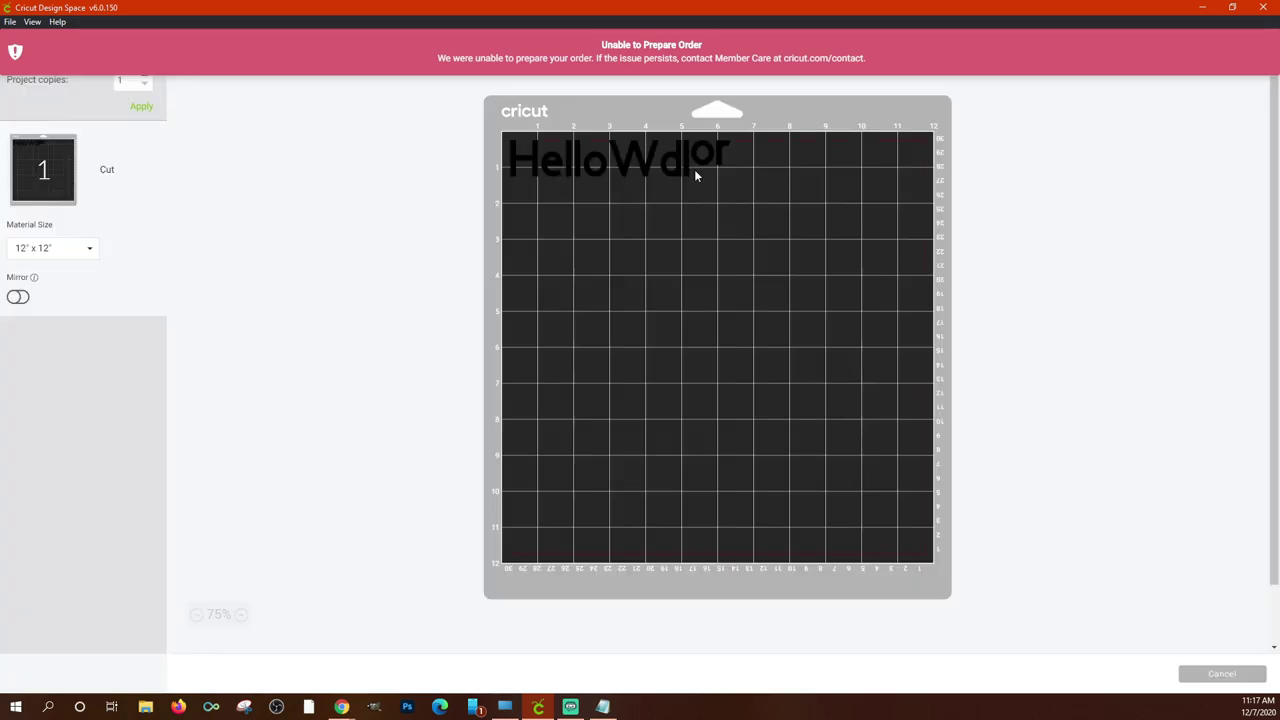
click(1210, 674)
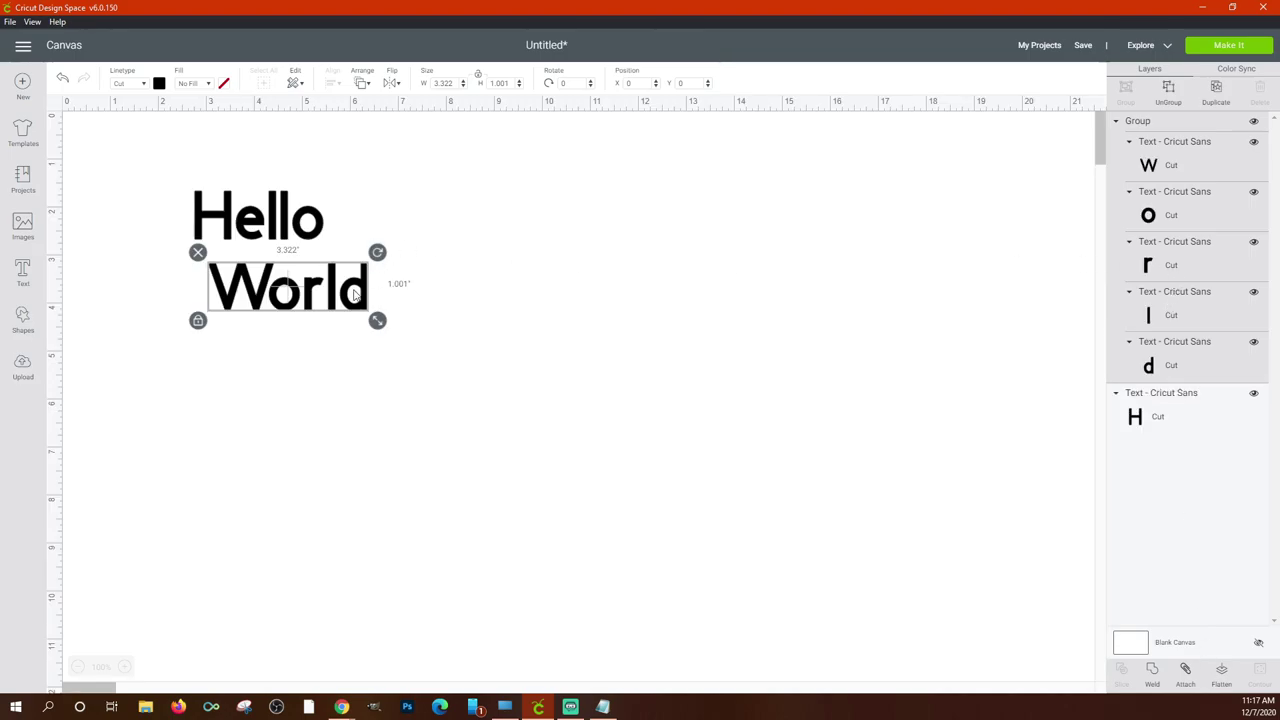
Attach the grouped "World" letters, and in the mat preview try placing "Hello" to the left of "World".
click(1185, 670)
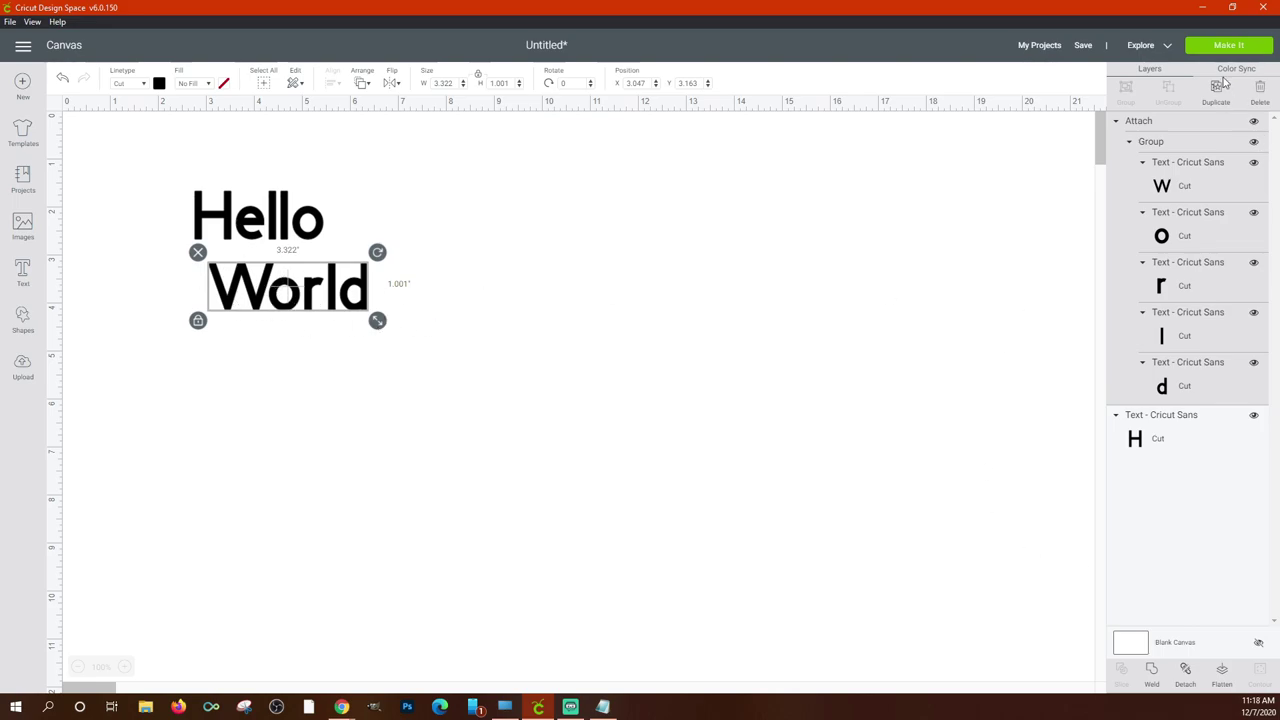
click(1229, 46)
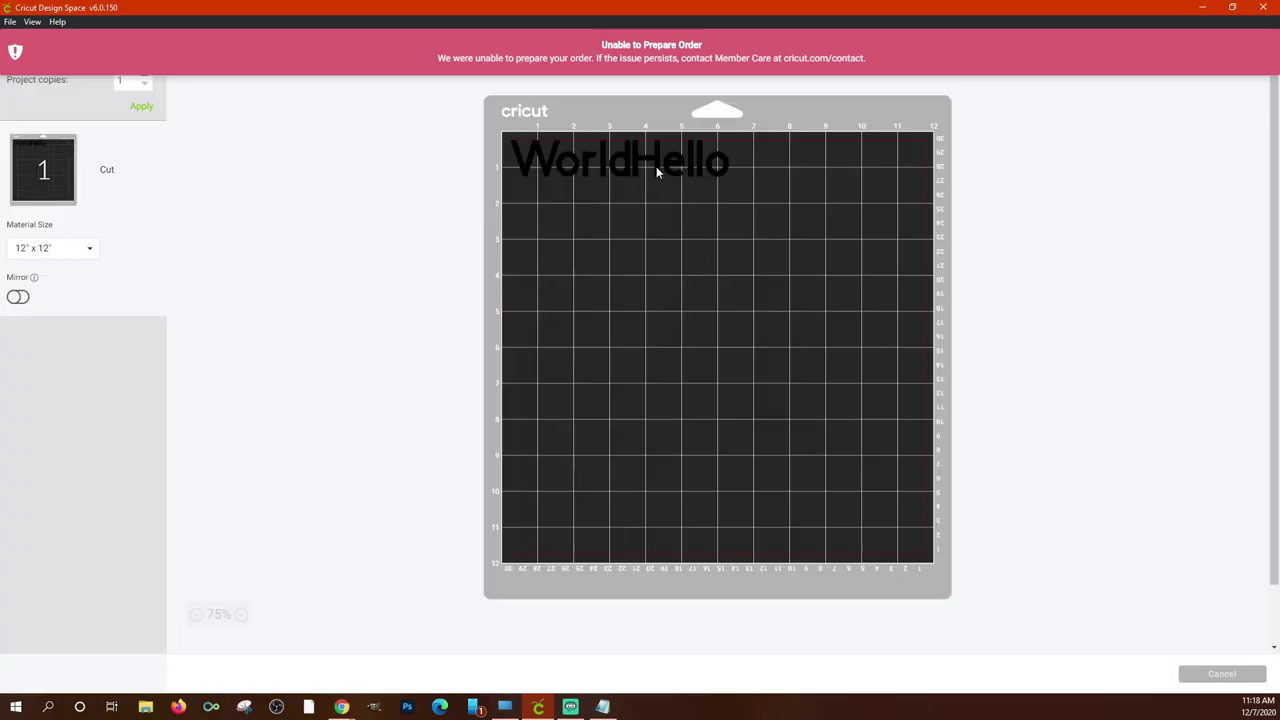
drag(656, 168, 545, 219)
drag(580, 167, 696, 190)
drag(586, 214, 584, 168)
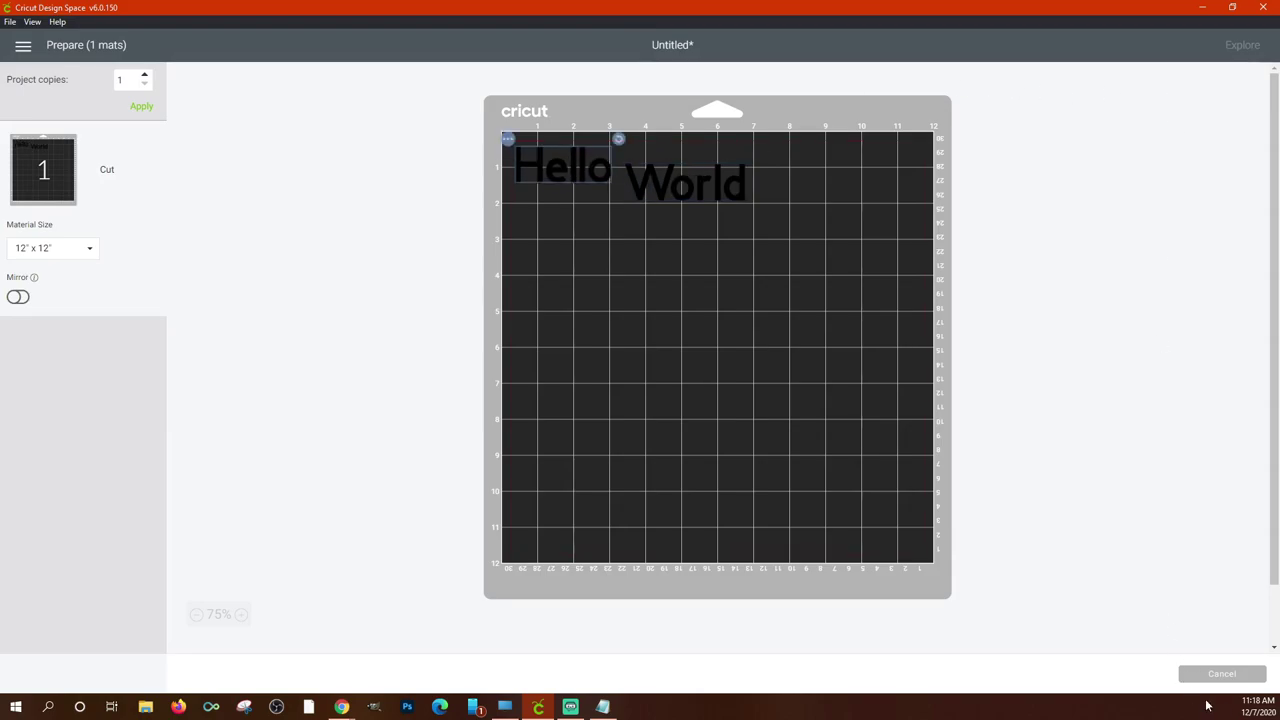
click(1221, 677)
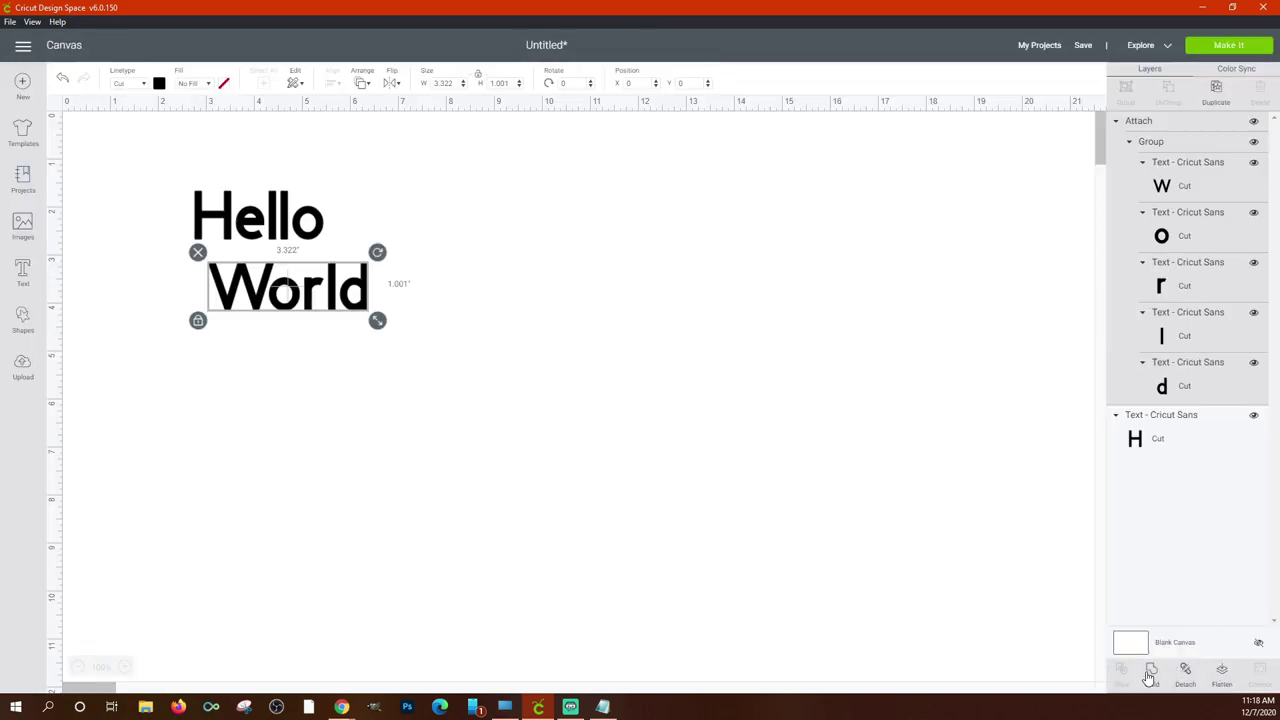
Move the attached "World" to about X 5.05, Y 2.58 inches so its W overlaps the "o" of "Hello".
click(565, 376)
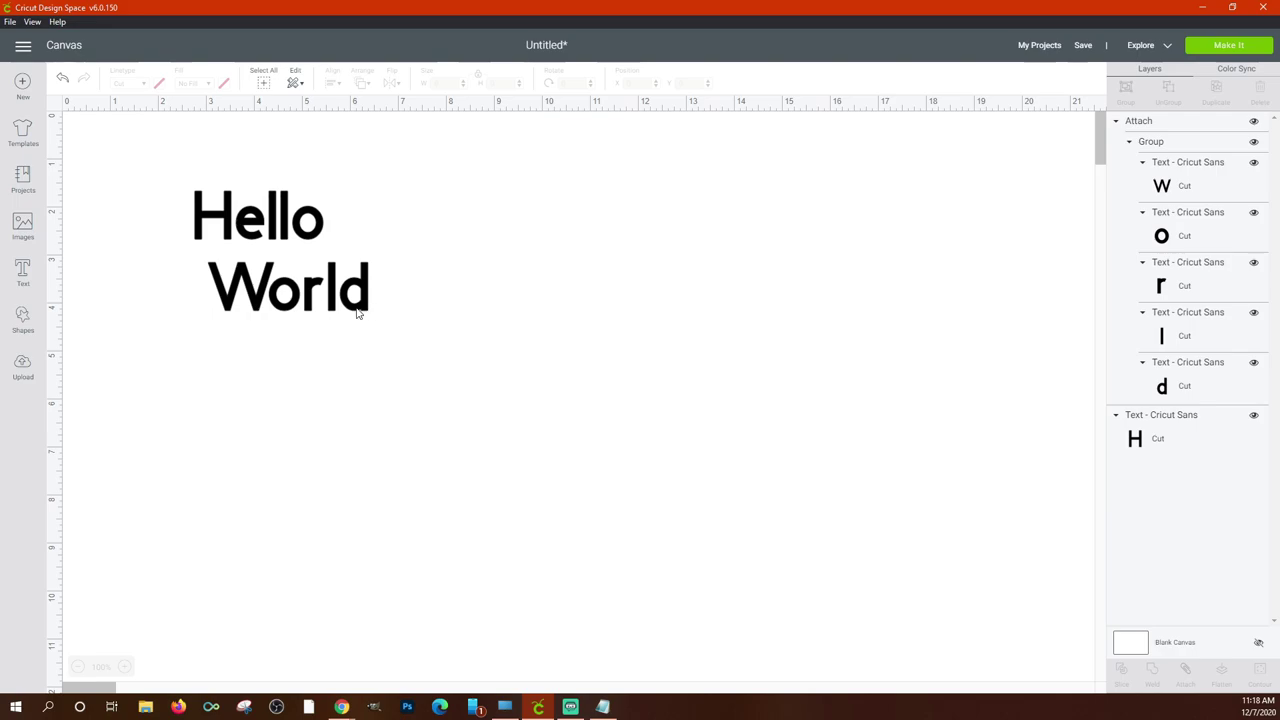
drag(358, 313, 465, 279)
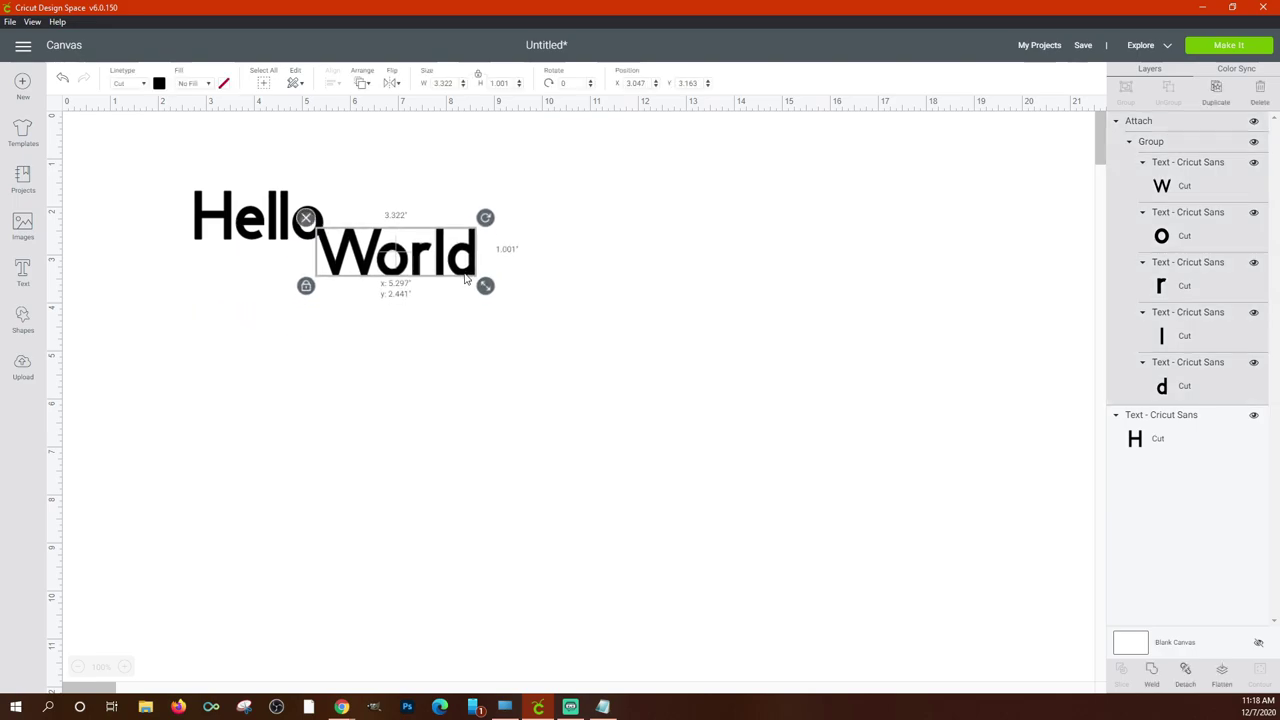
click(480, 395)
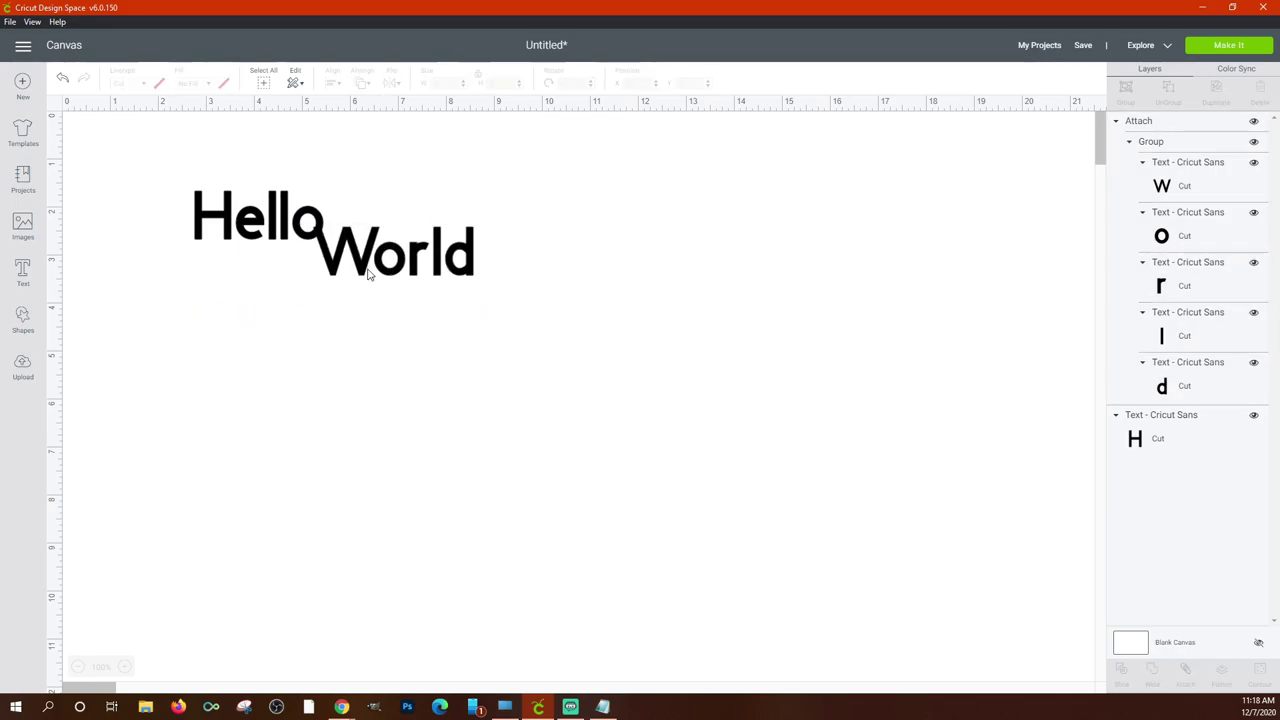
drag(367, 275, 313, 252)
click(269, 320)
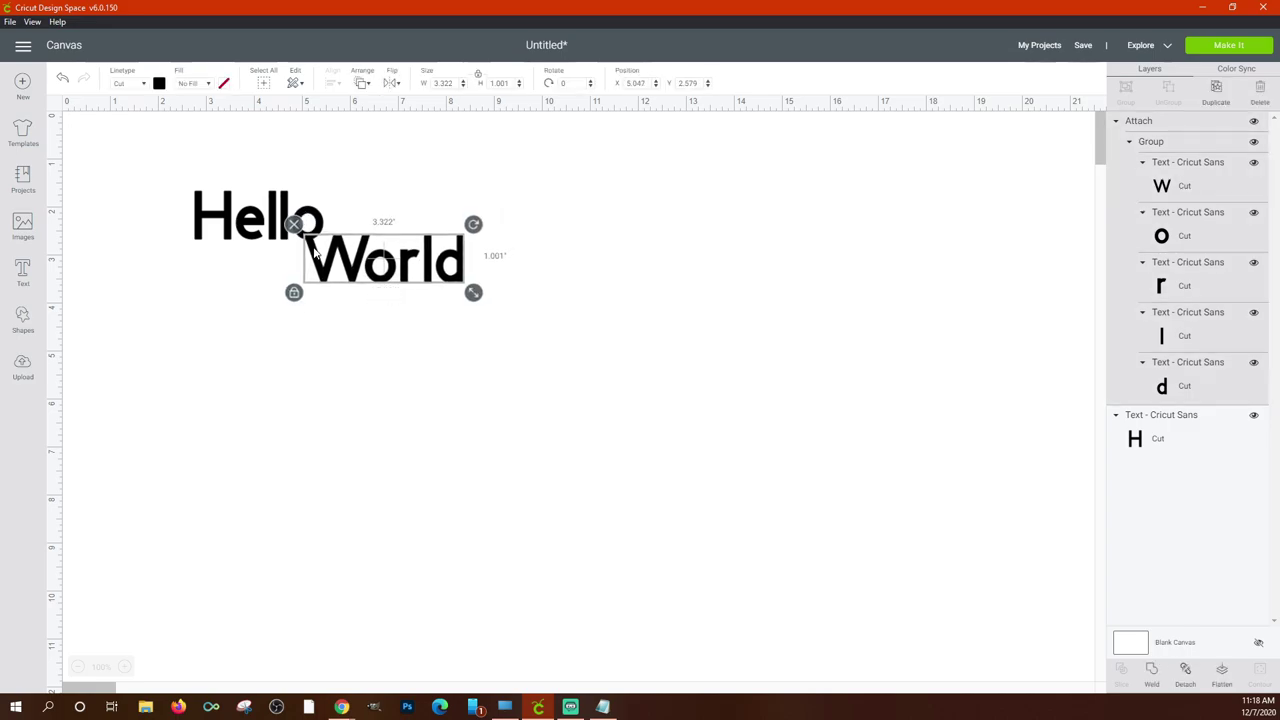
click(317, 331)
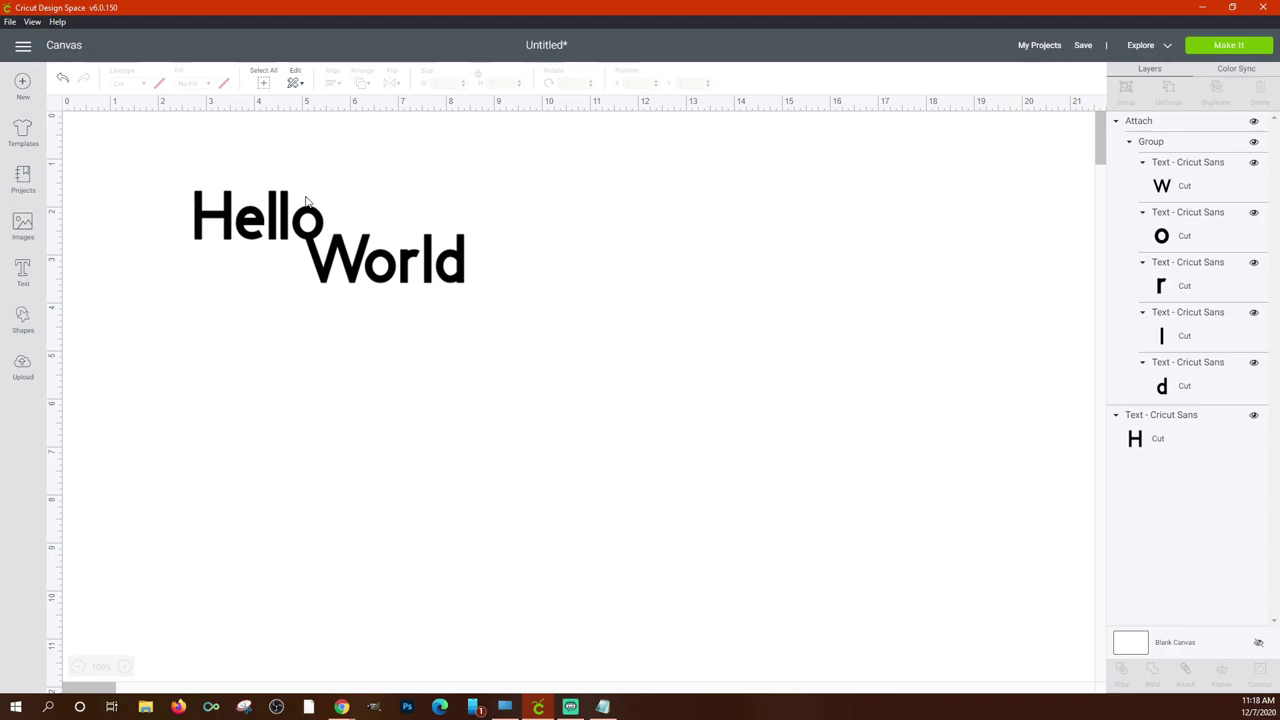
Preview how the overlapping but unattached "Hello" and "World" are laid out on the cutting mat, and return to the canvas.
click(340, 253)
click(357, 337)
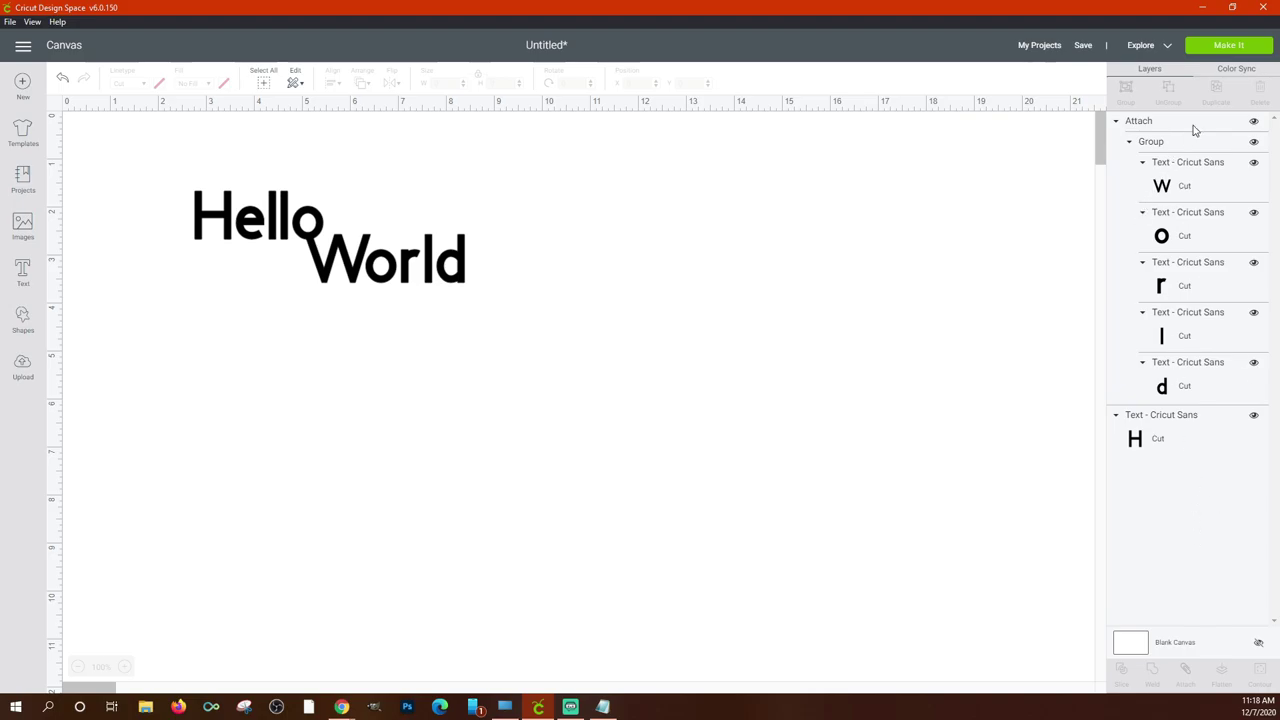
click(1221, 52)
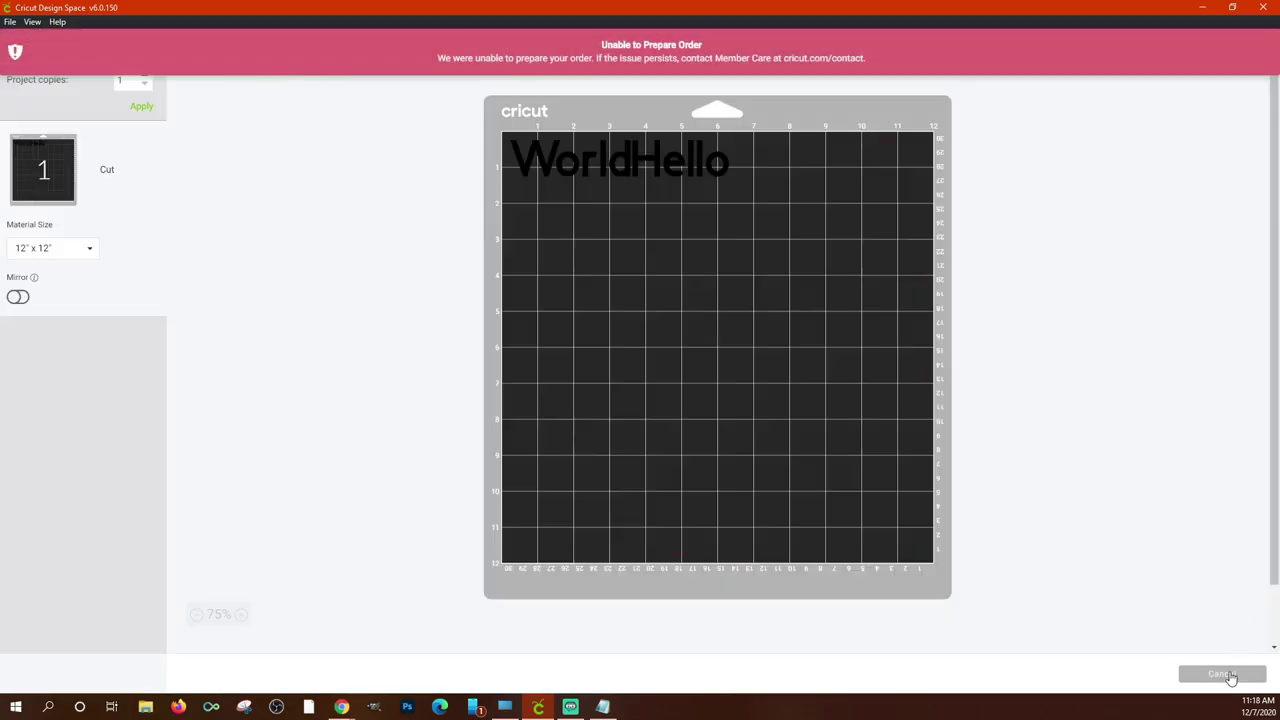
click(1231, 677)
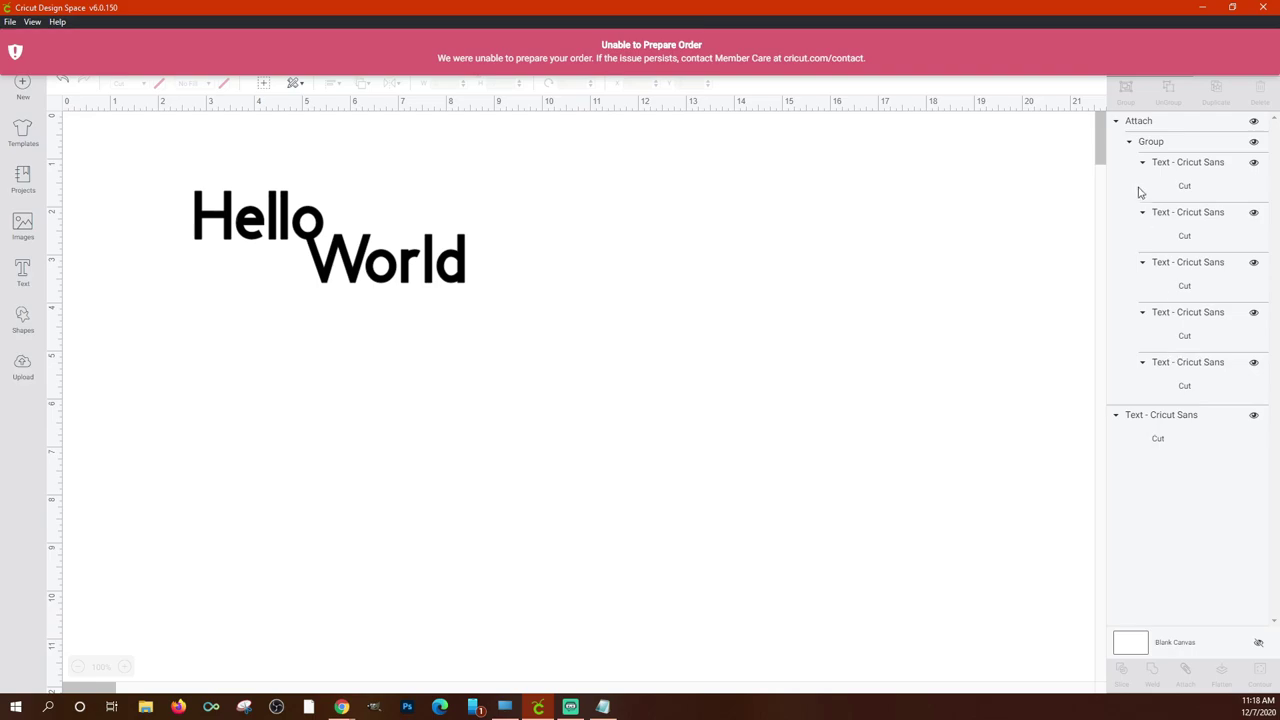
Attach "Hello" to the already attached "World", check their combined layout on the cutting mat, and return to the canvas.
click(1117, 122)
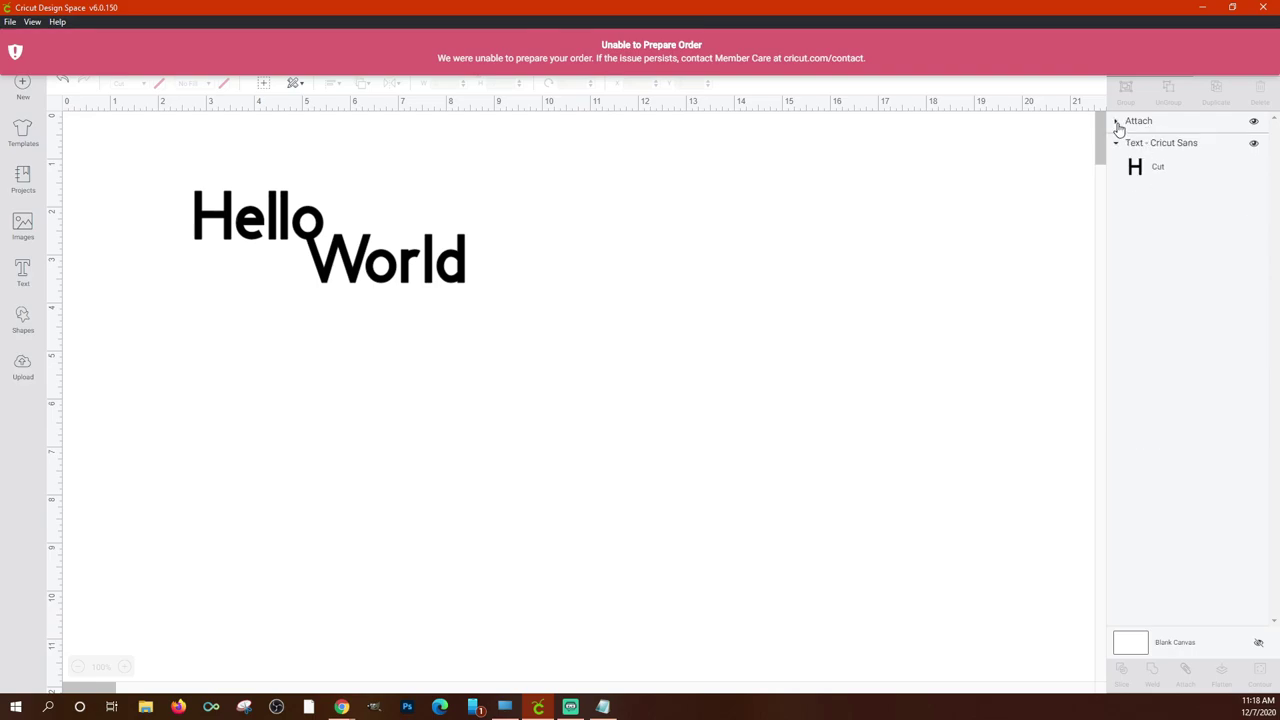
click(1150, 124)
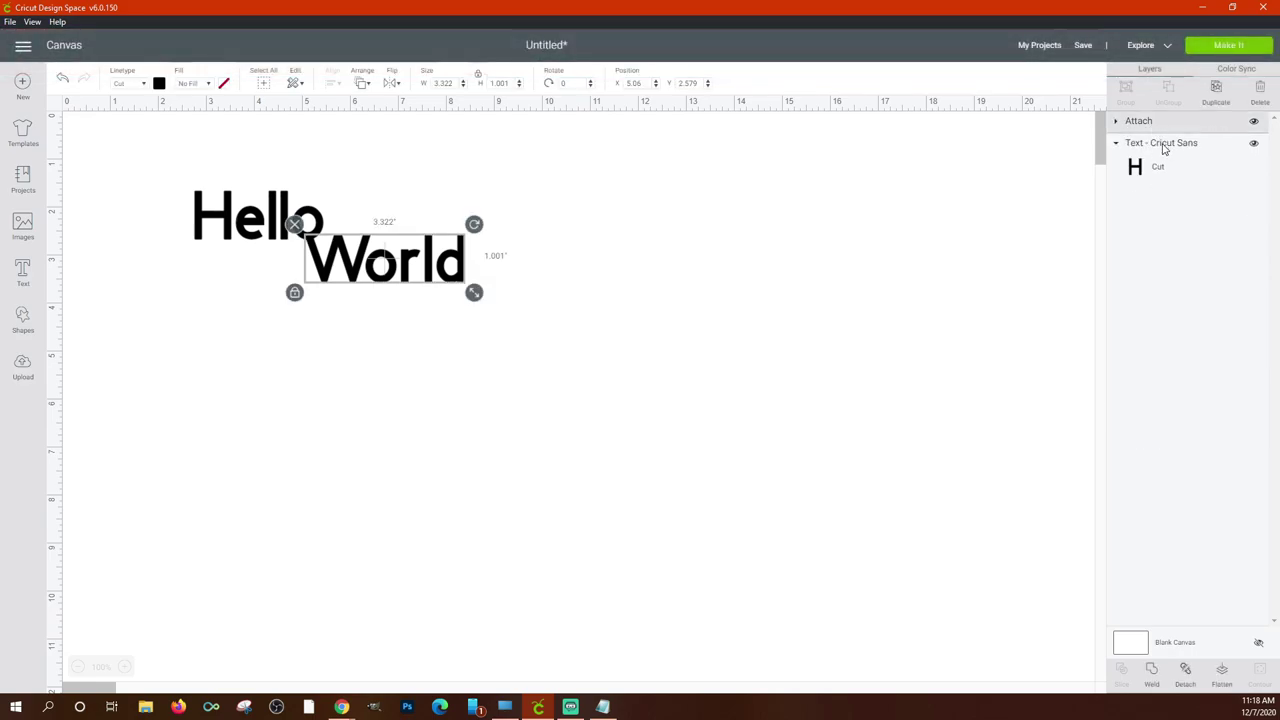
shift+click(1163, 146)
click(1186, 674)
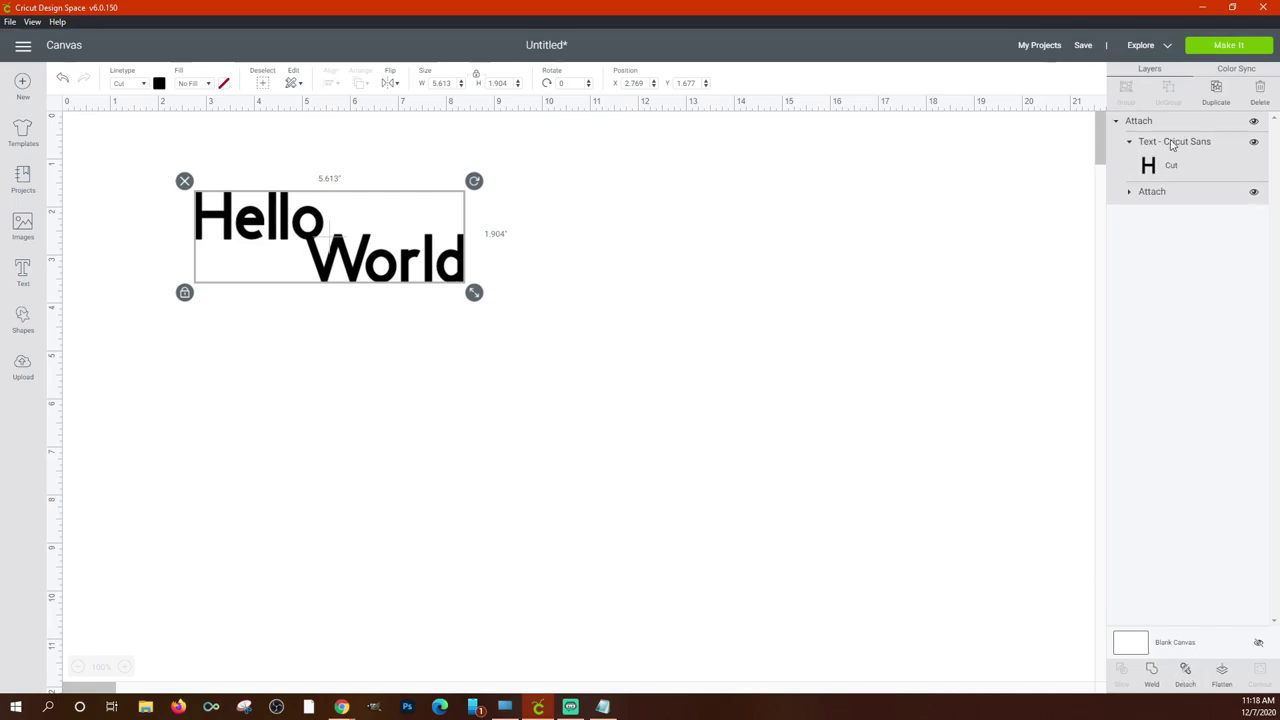
click(1208, 47)
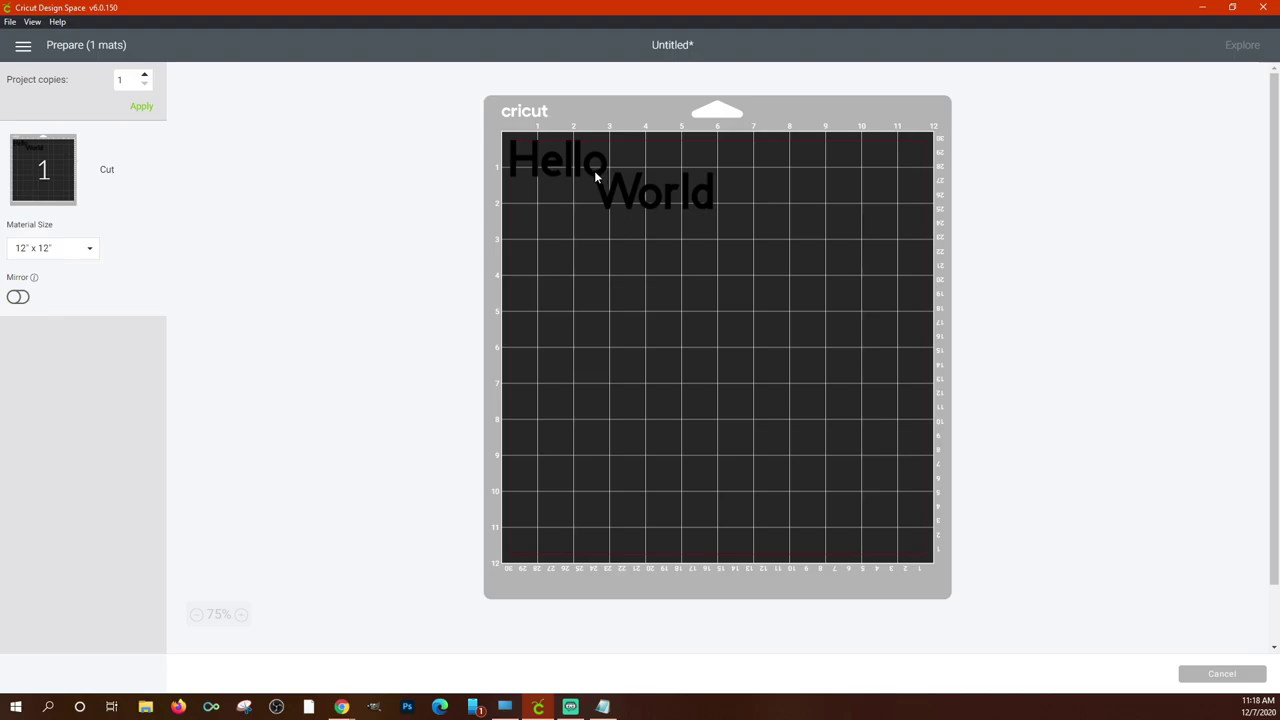
click(1230, 673)
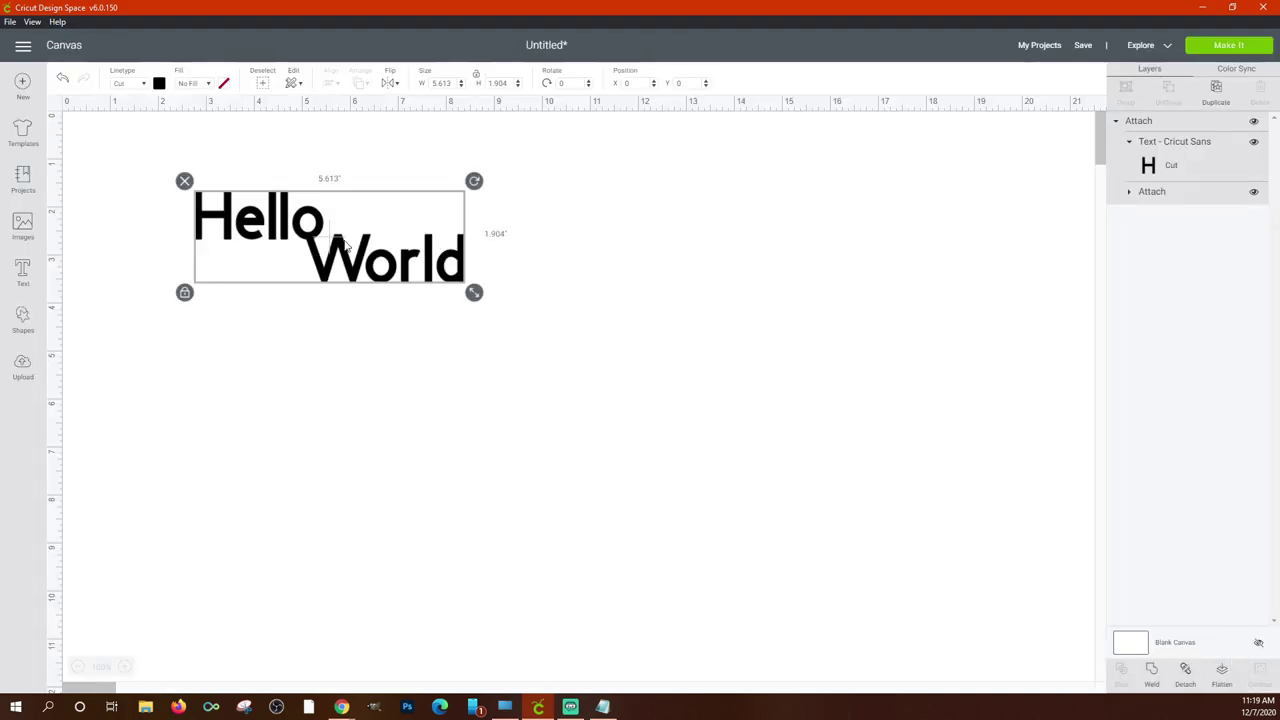
Weld the attached "Hello" and "World" into one shape and move it to about X 7.0, Y 2.18 inches.
click(1153, 670)
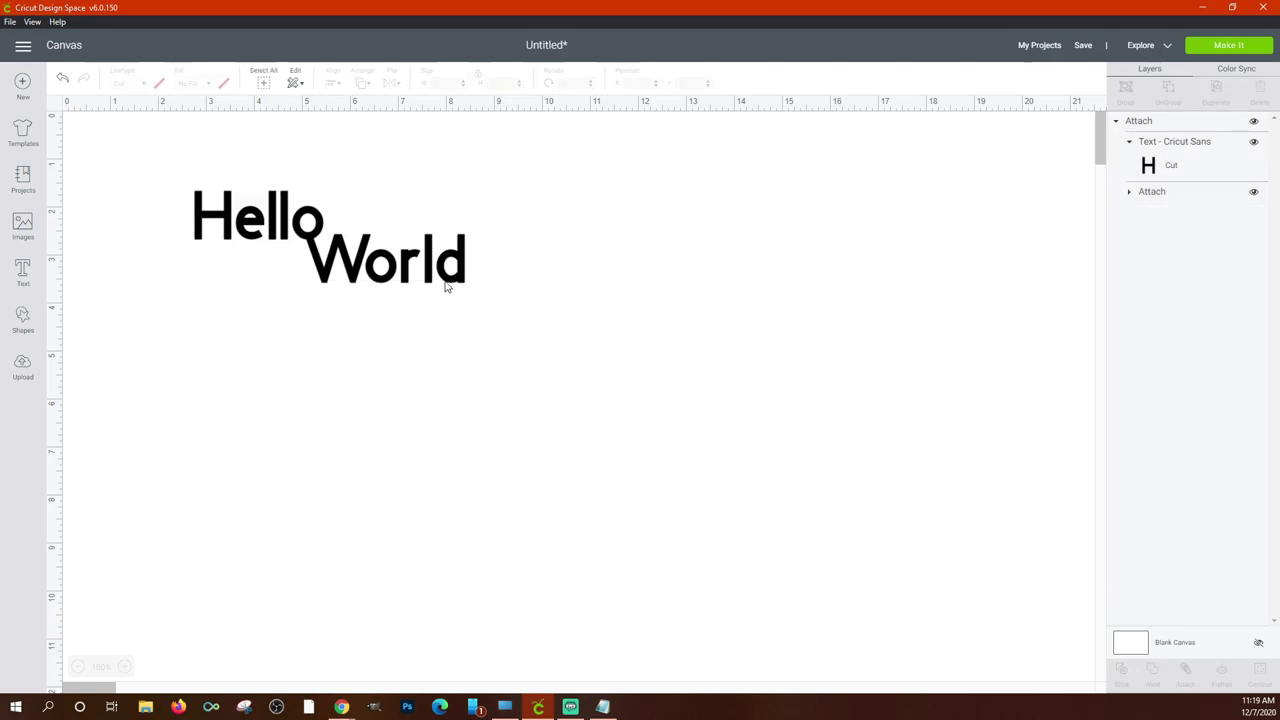
drag(358, 272, 577, 279)
click(577, 357)
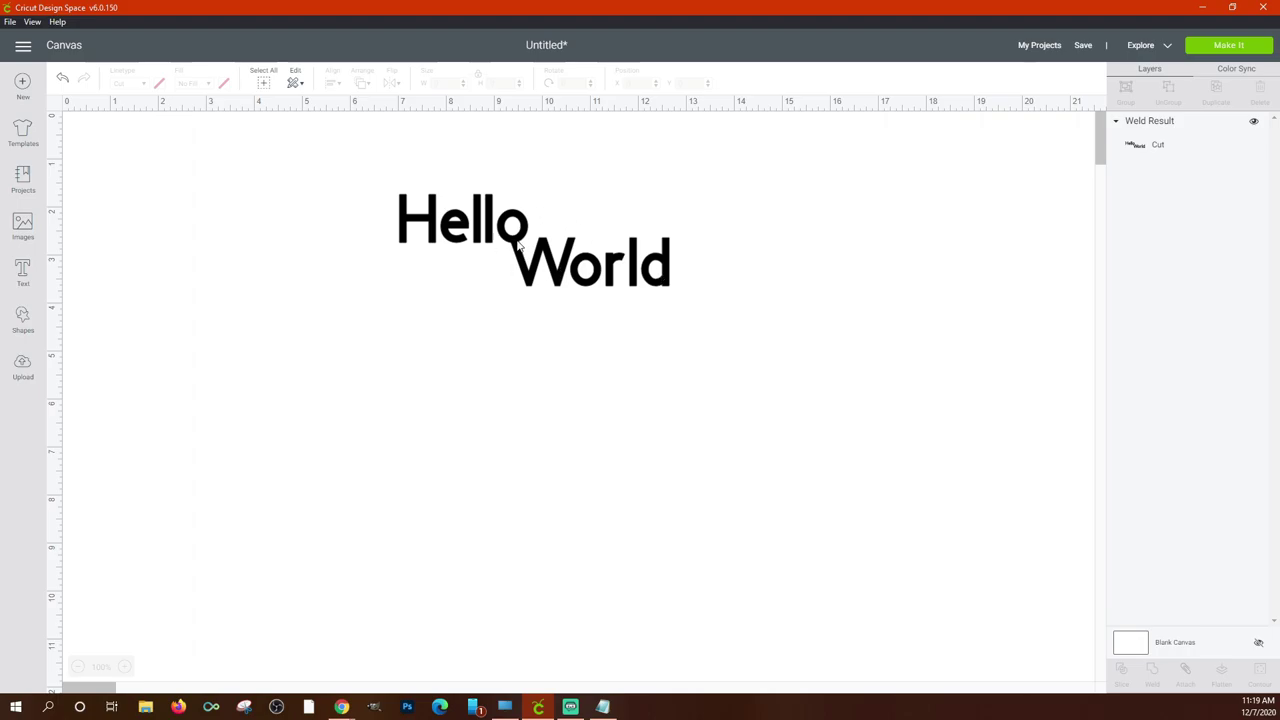
drag(518, 245, 475, 276)
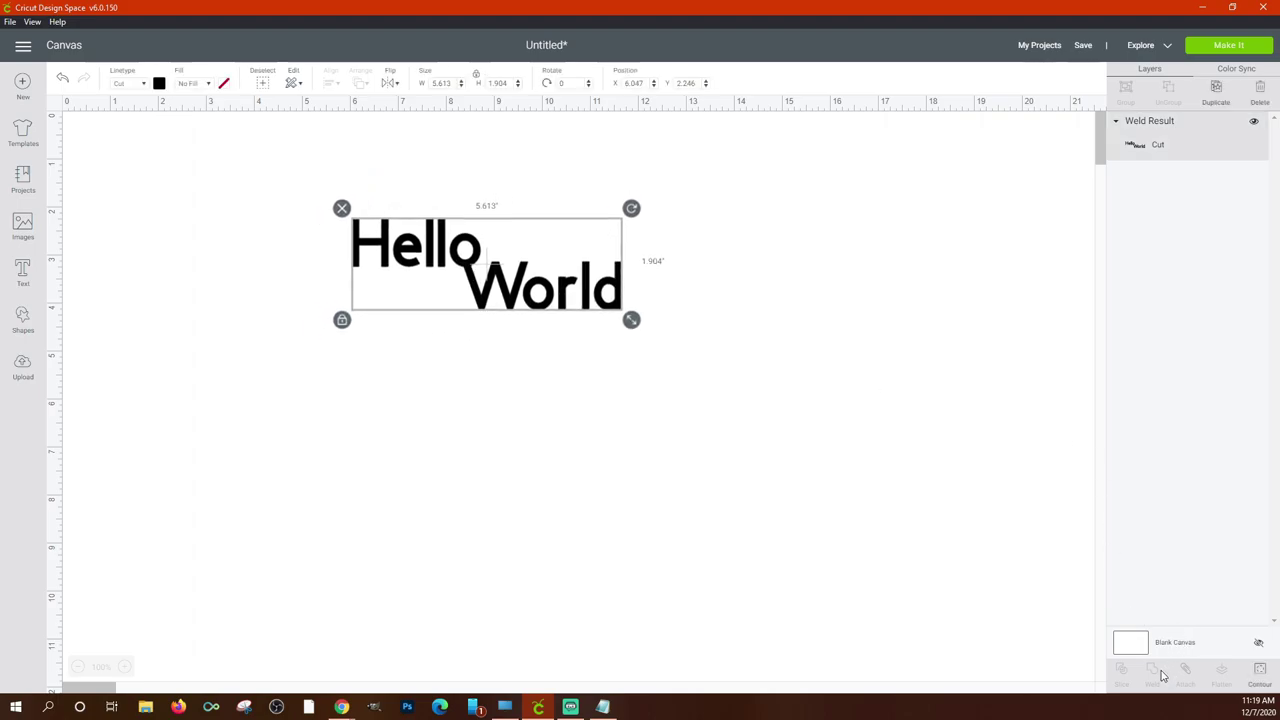
click(561, 378)
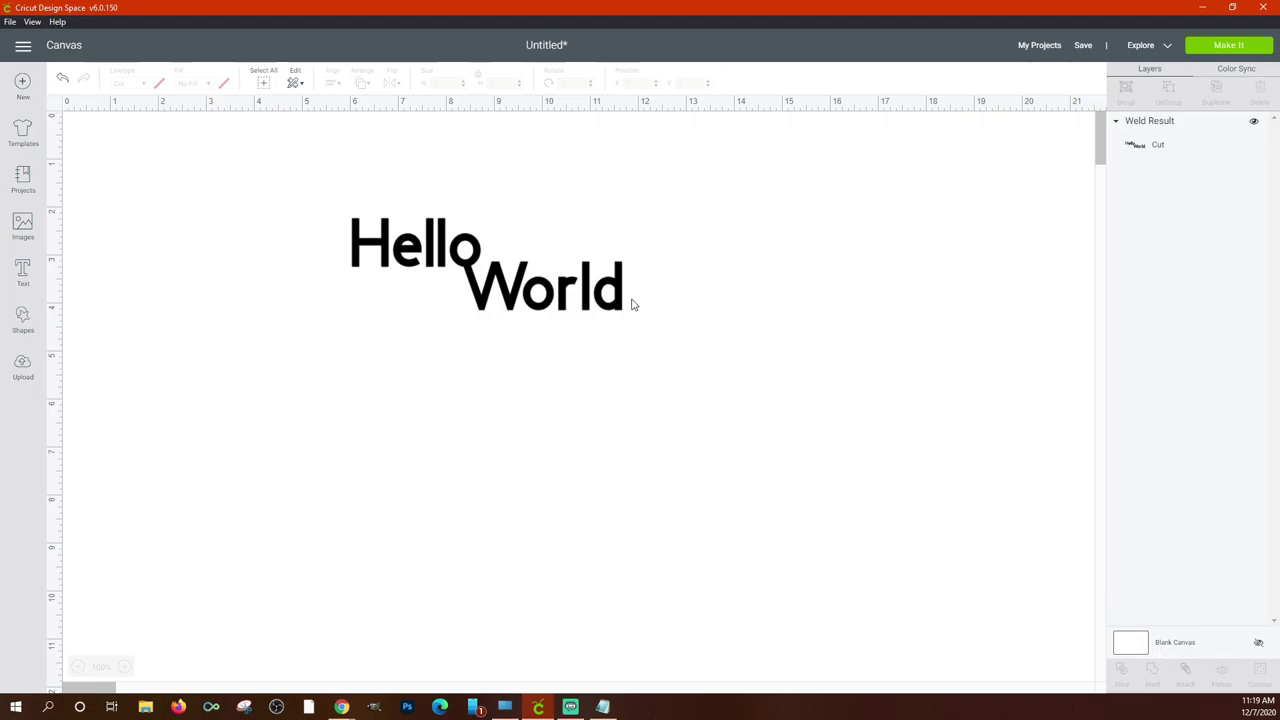
drag(597, 290, 575, 278)
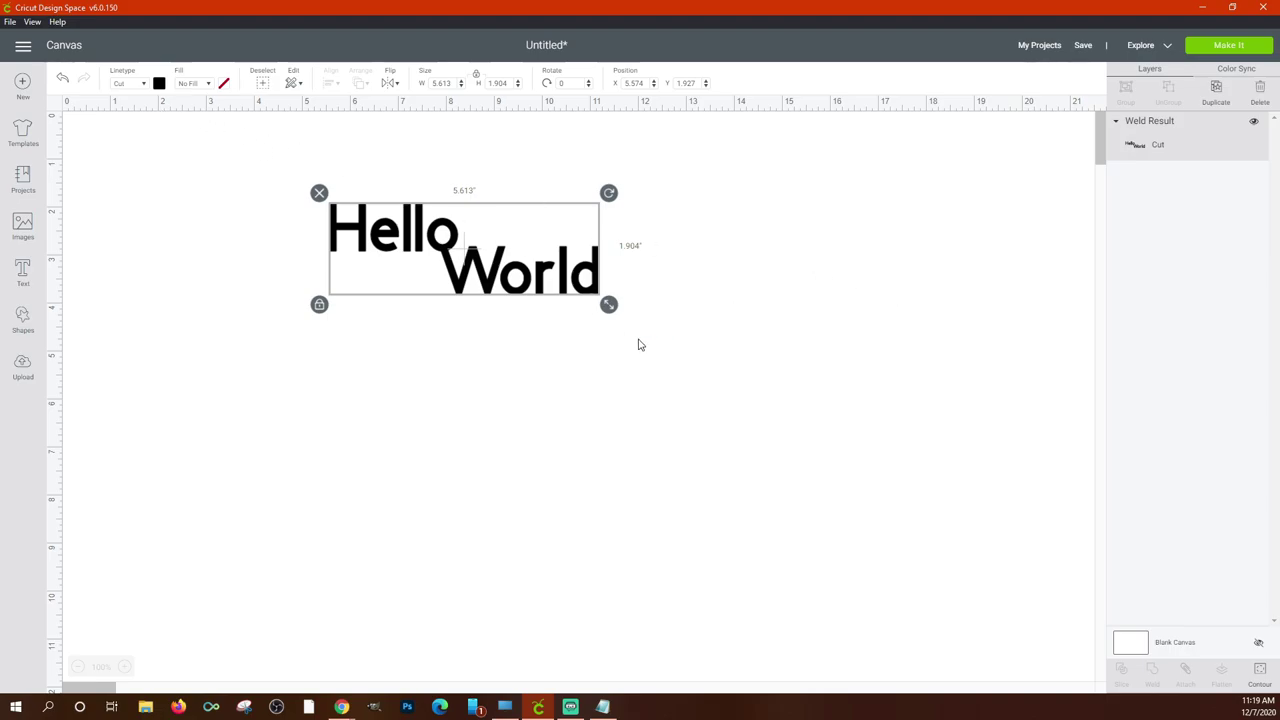
drag(521, 289, 590, 301)
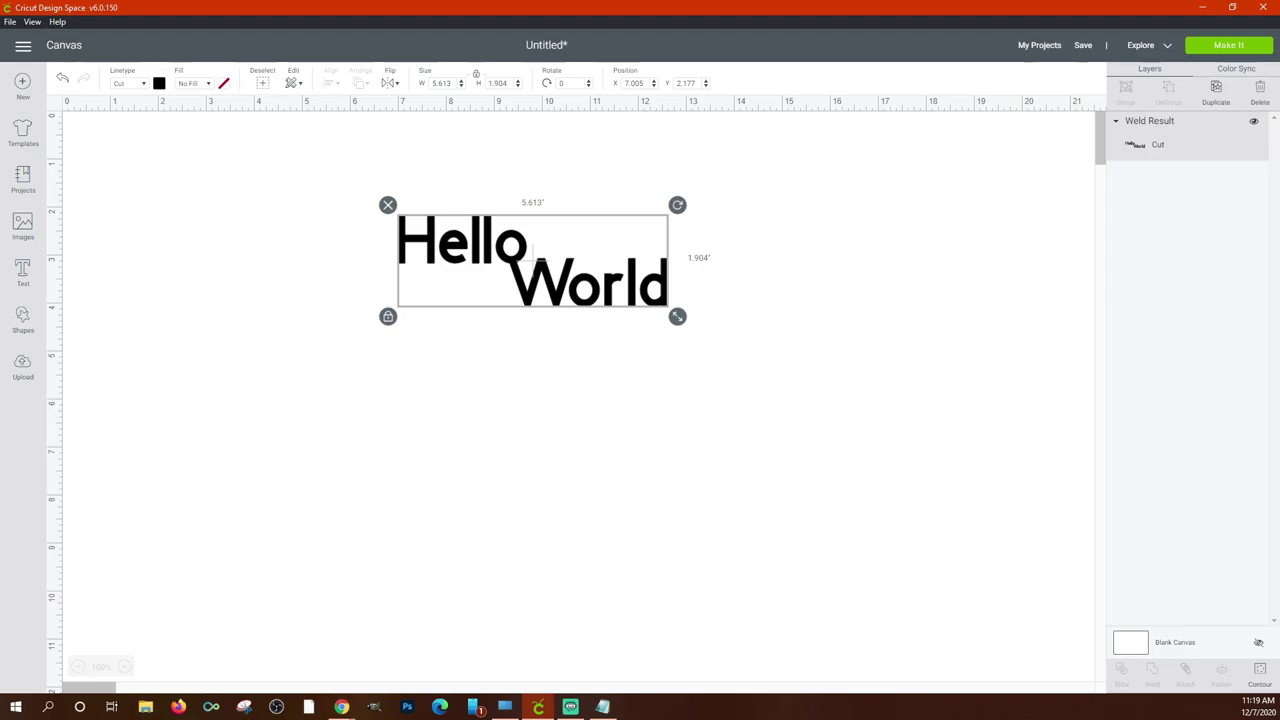
Undo the moves of the welded shape and the weld itself, back to the attached "Hello" and "World" layers.
click(63, 79)
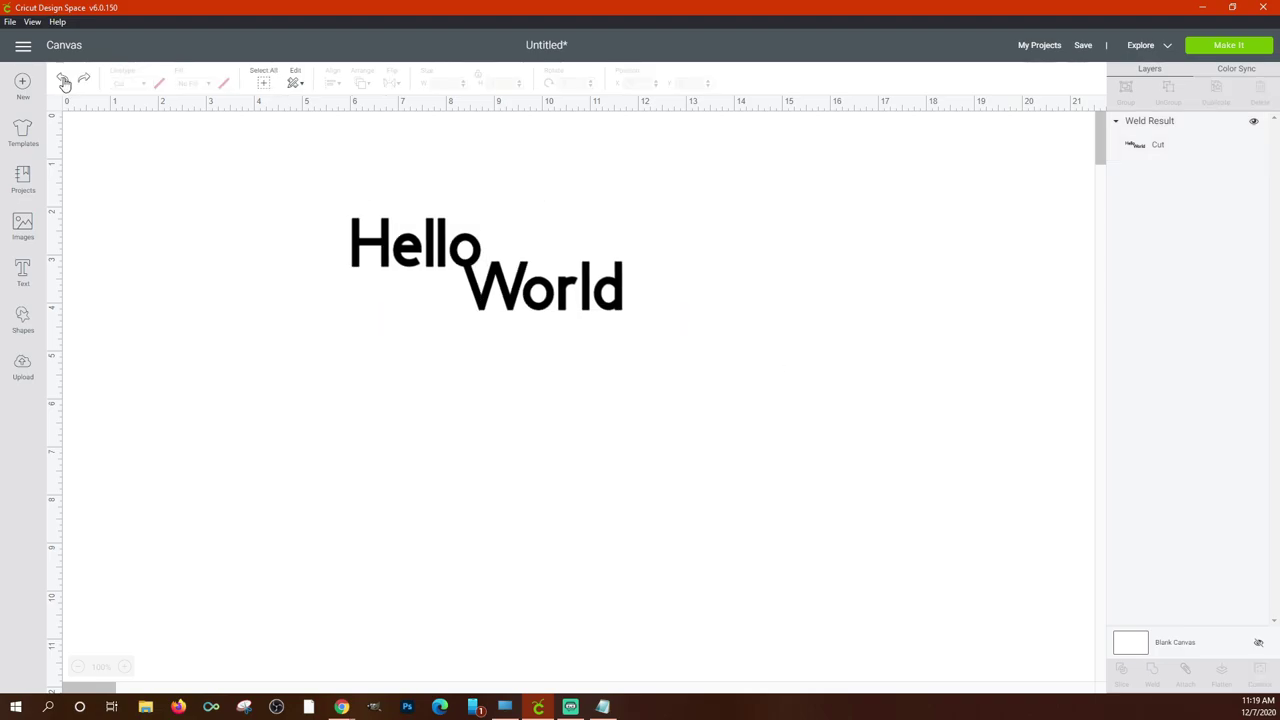
click(63, 79)
click(63, 79)
click(63, 79)
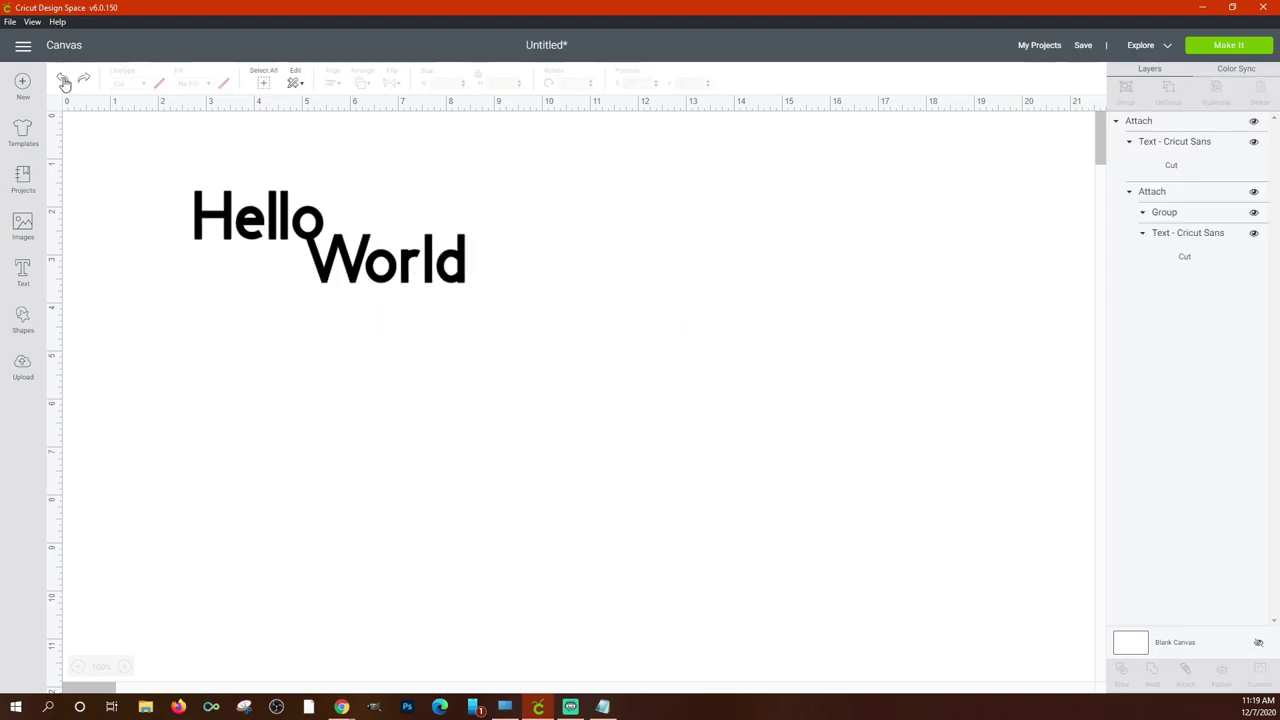
Weld the attached "Hello" and "World" once more, and undo that weld.
click(1145, 122)
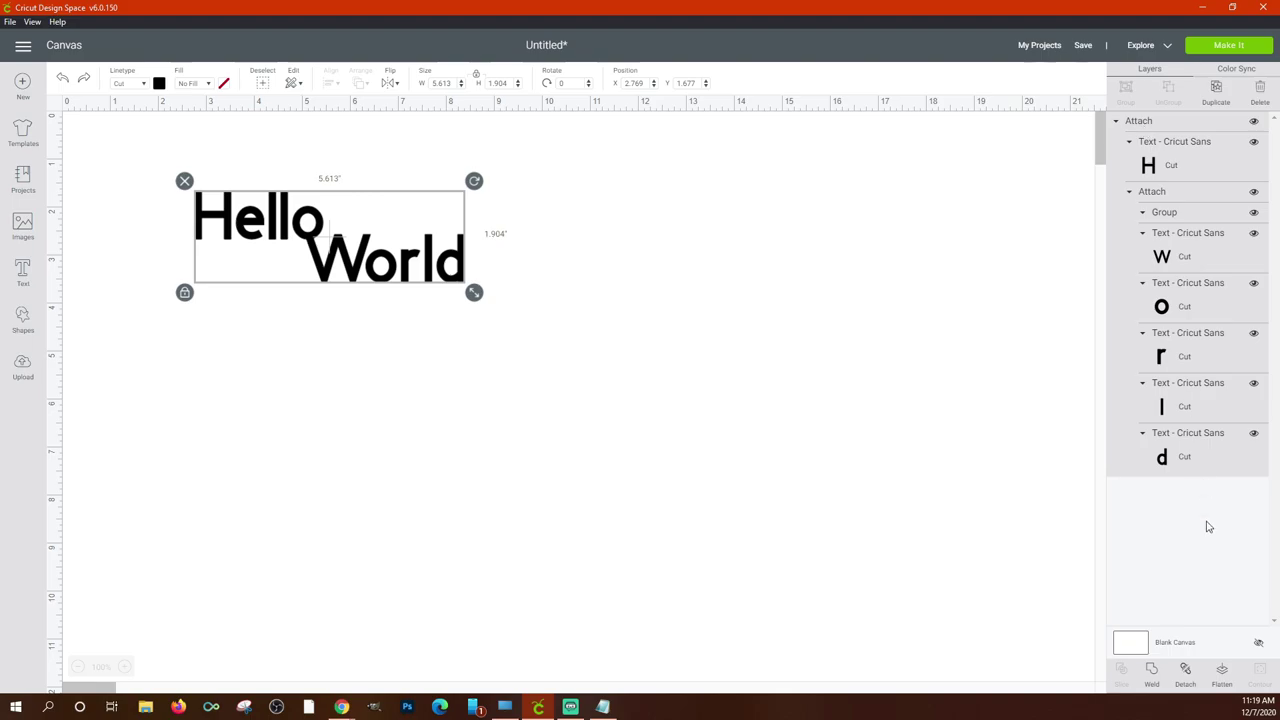
click(1153, 677)
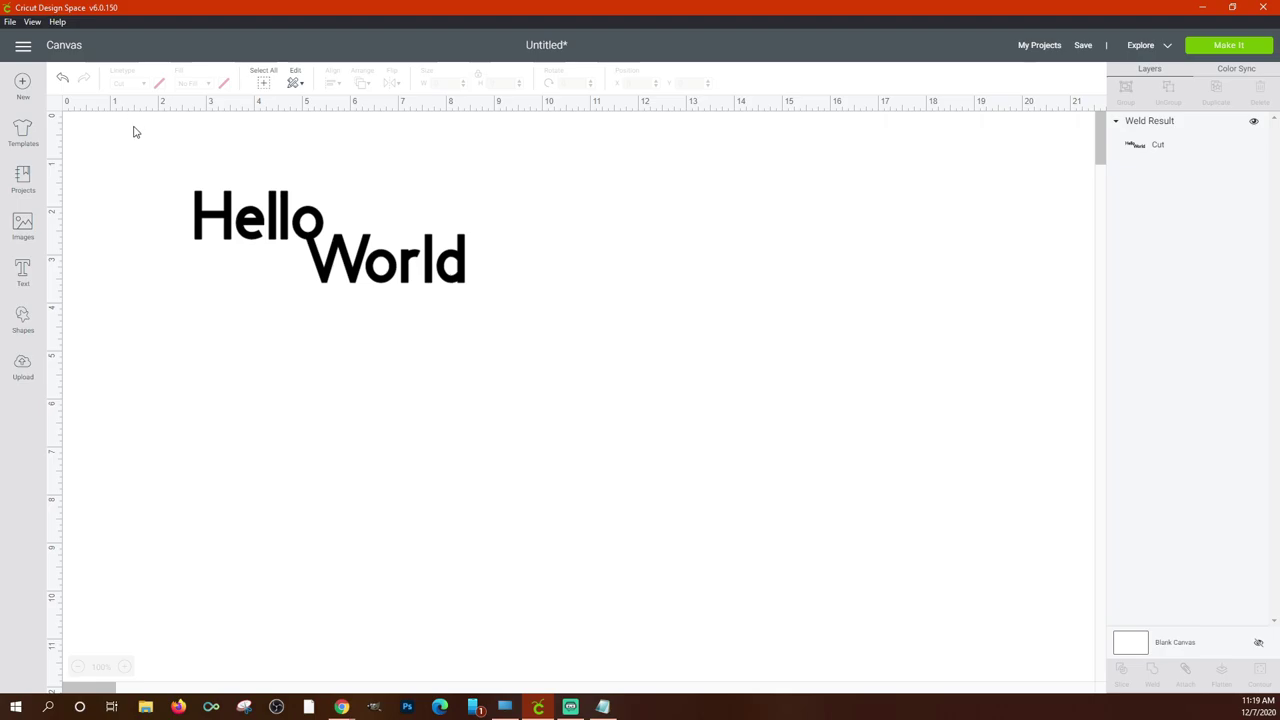
click(62, 77)
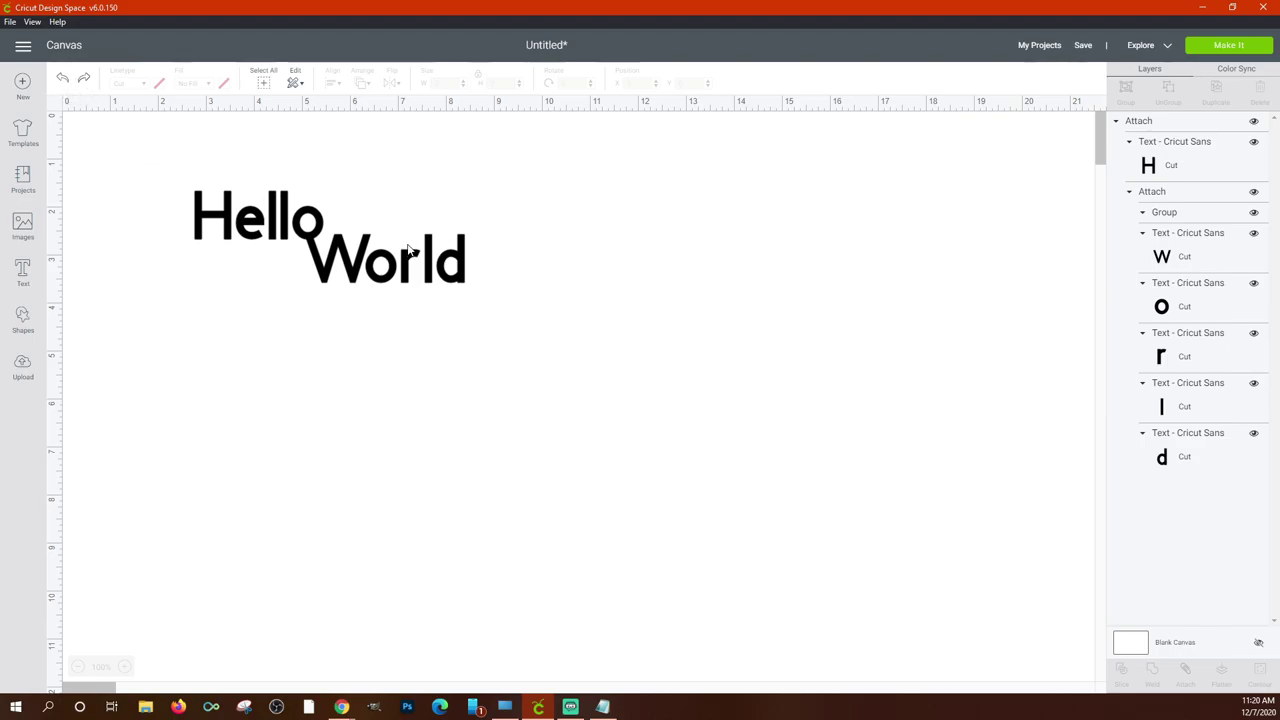
Move the attached "Hello" and "World" together to about X 4.41, Y 1.89 inches.
drag(440, 276, 620, 314)
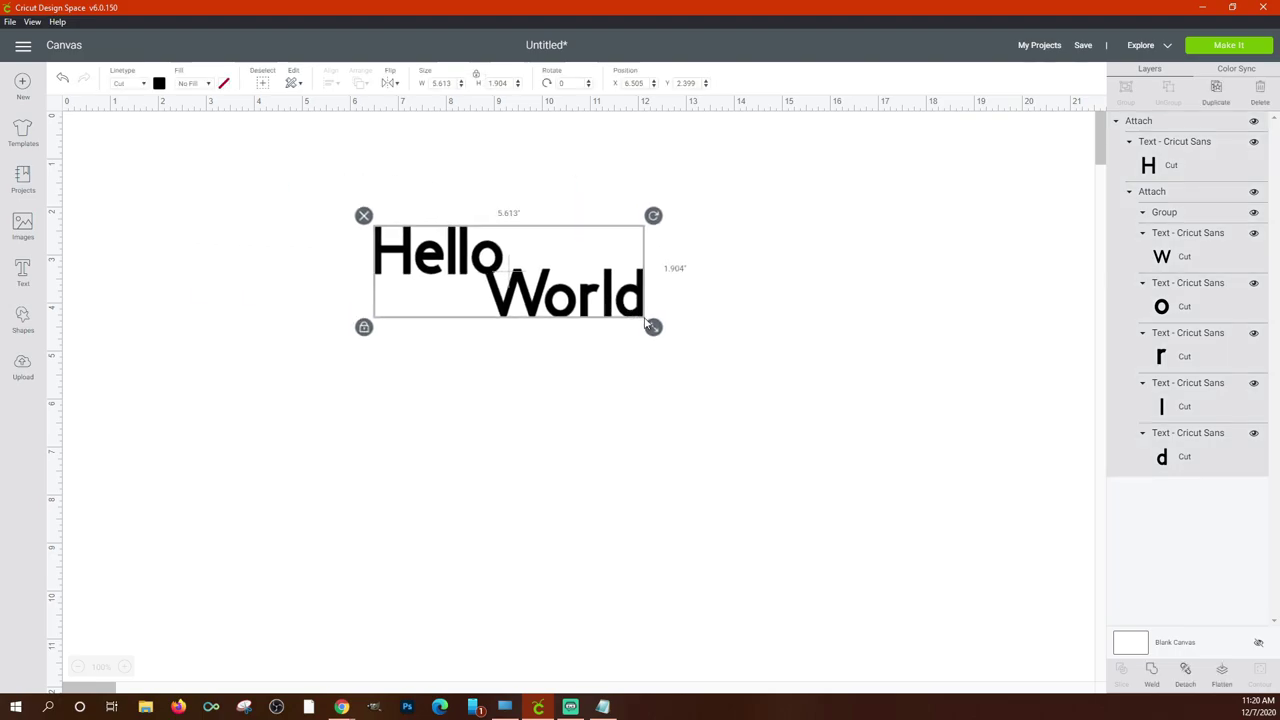
click(300, 84)
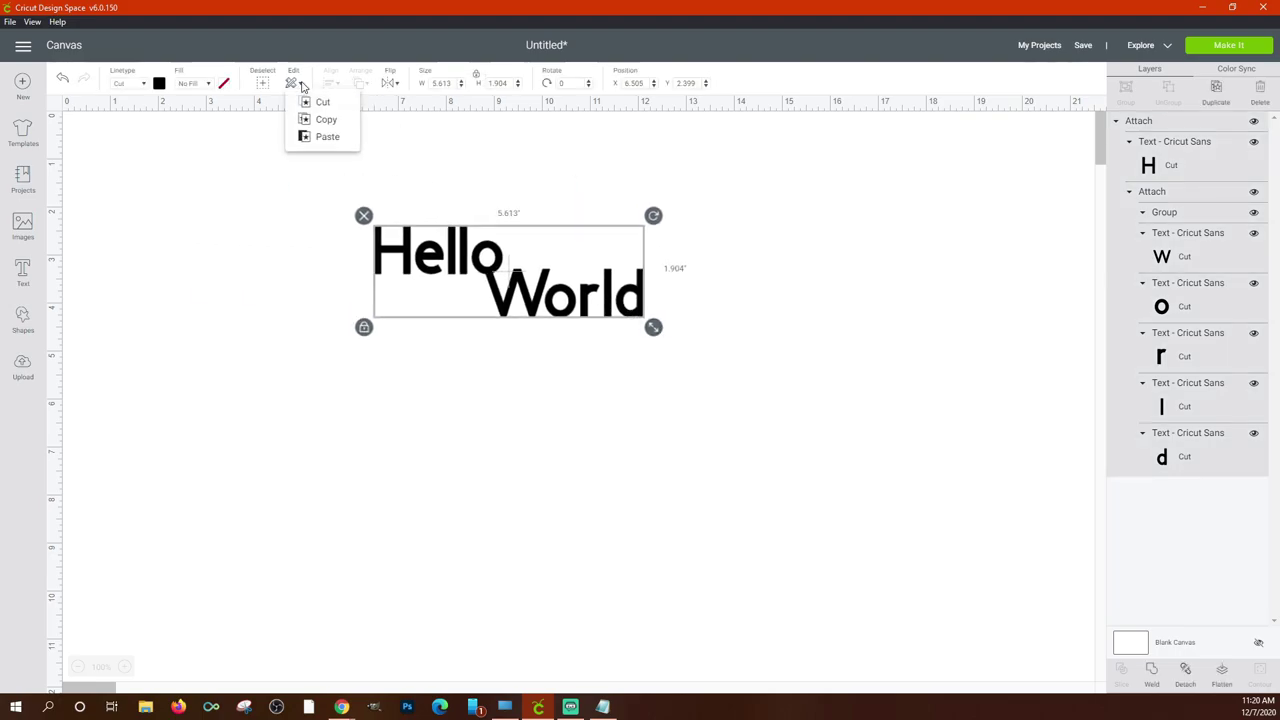
click(792, 390)
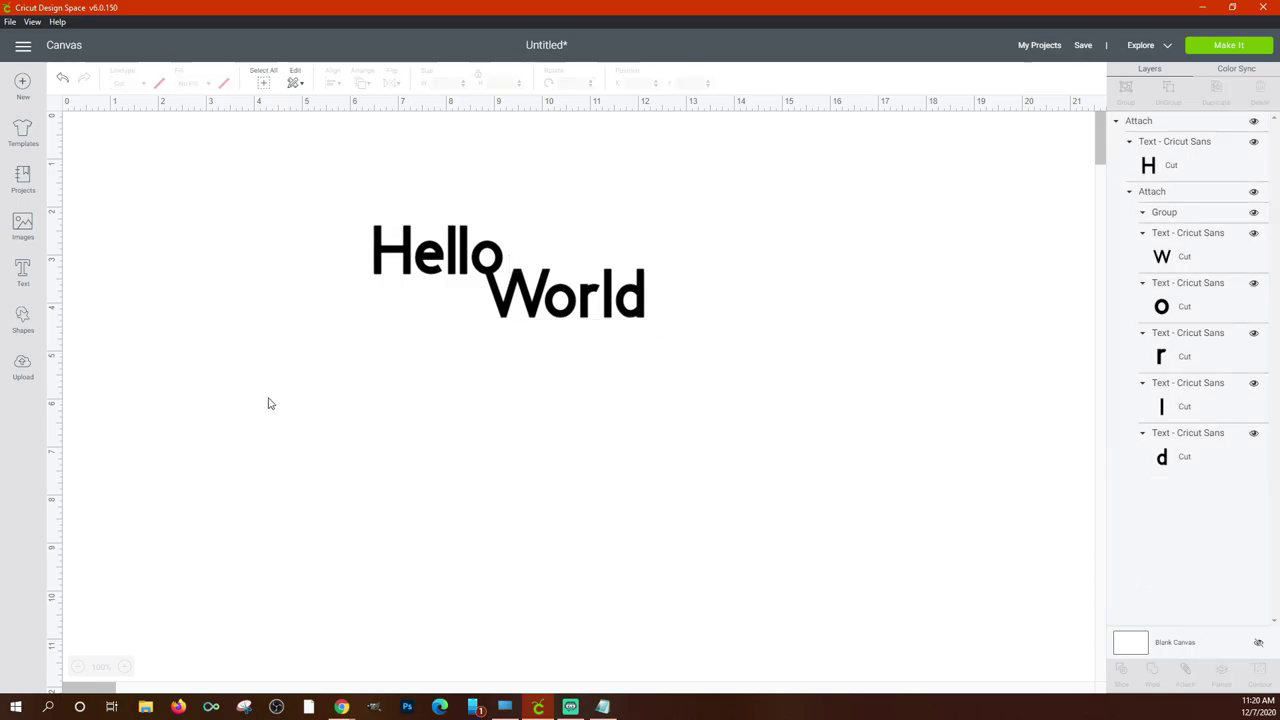
drag(510, 296, 410, 274)
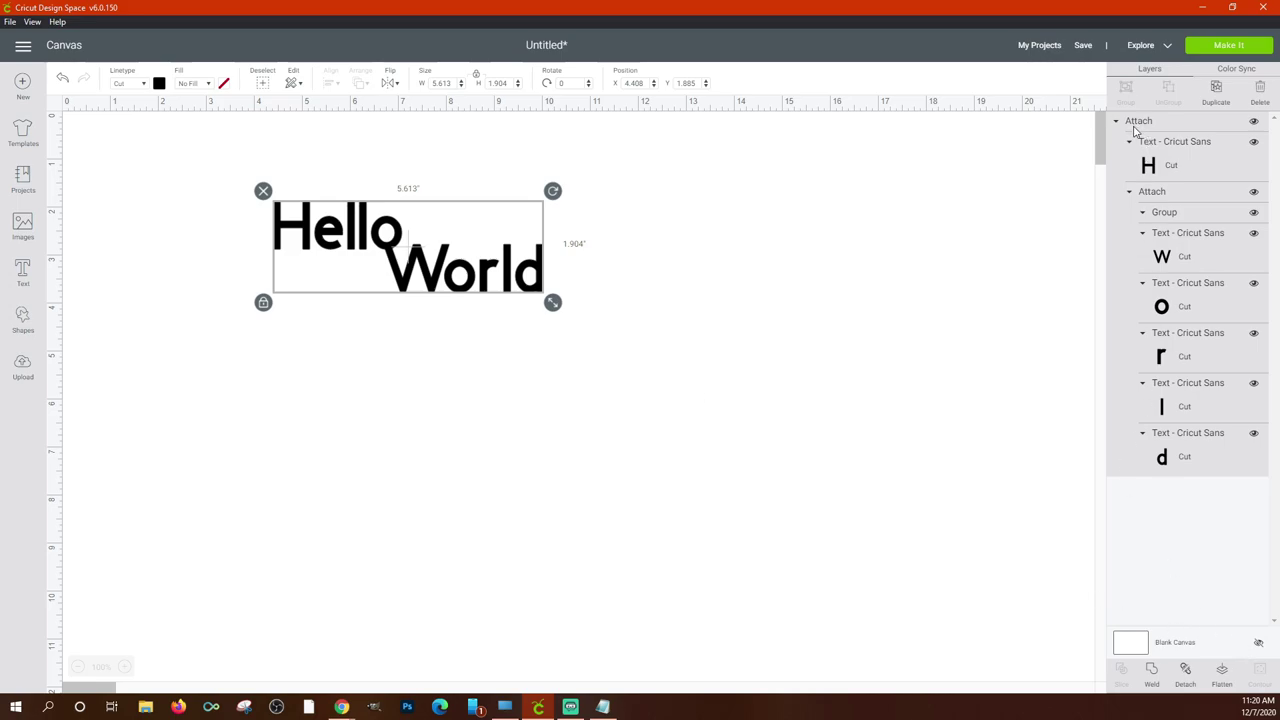
Detach "Hello" from the attached "World", collapse the "World" layers, and move both words together to about X 4.63, Y 1.11 inches.
click(1183, 672)
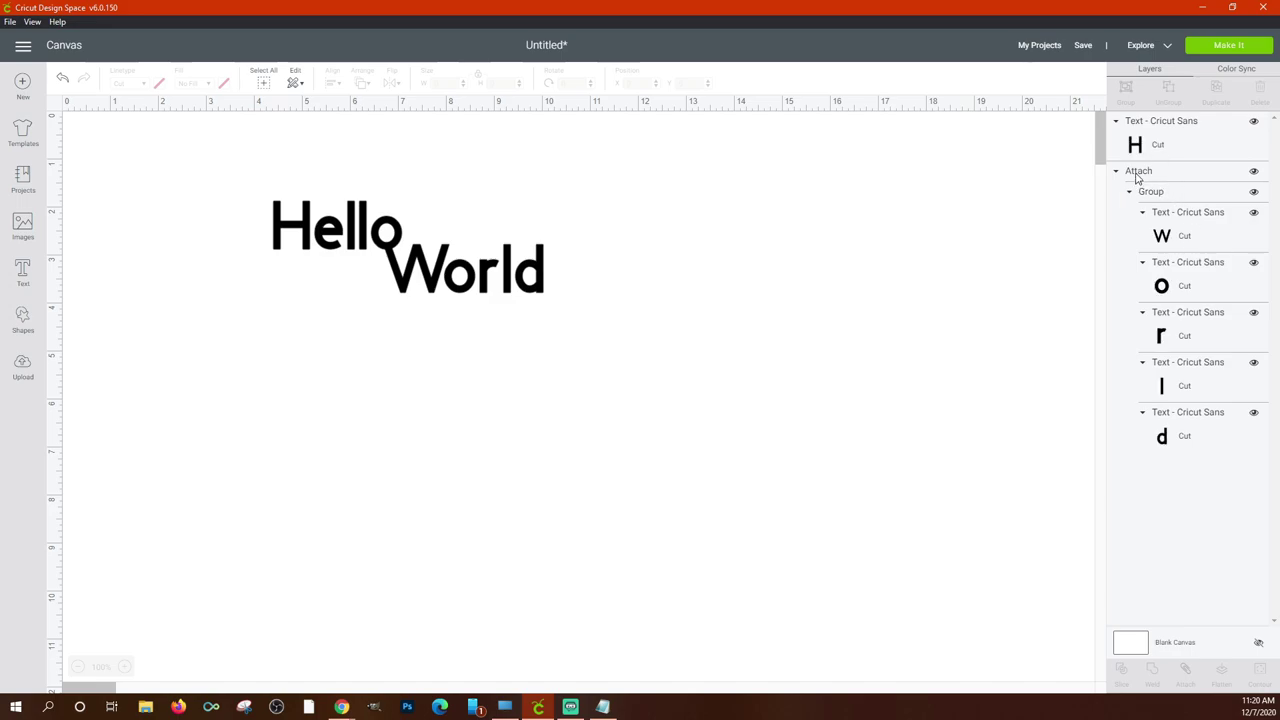
click(1138, 172)
click(1116, 171)
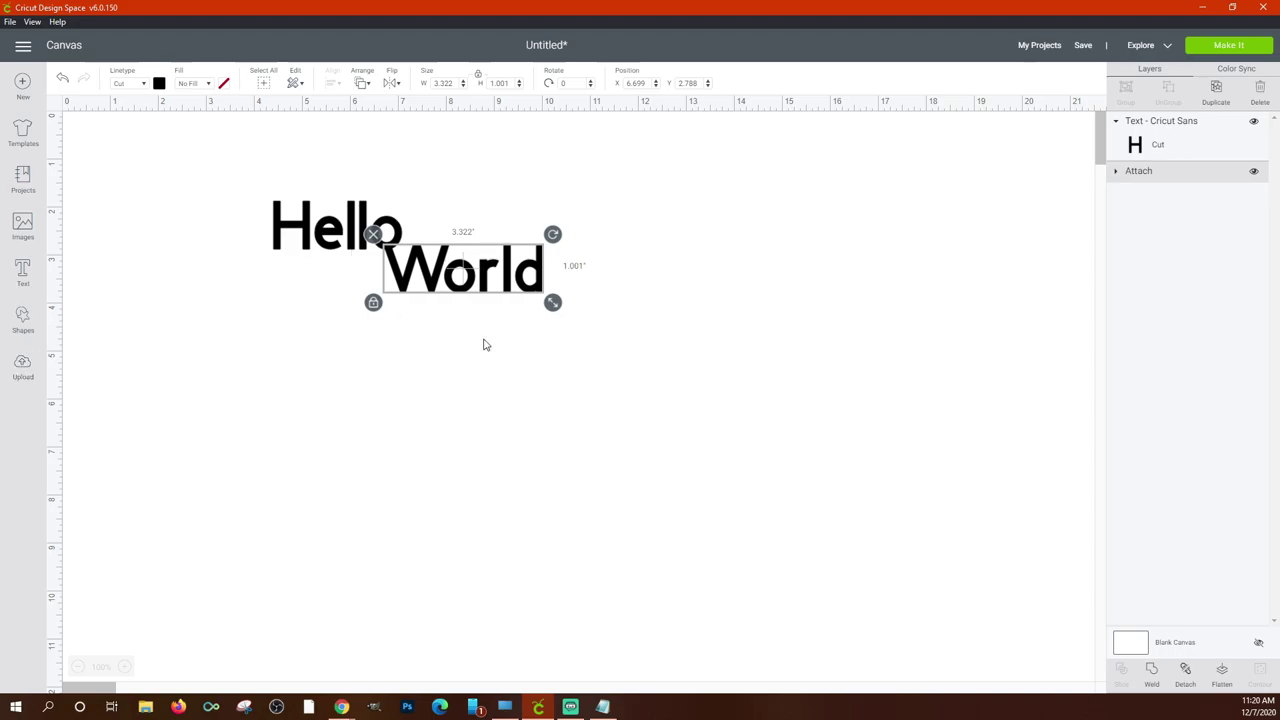
drag(646, 329, 257, 196)
drag(460, 281, 410, 248)
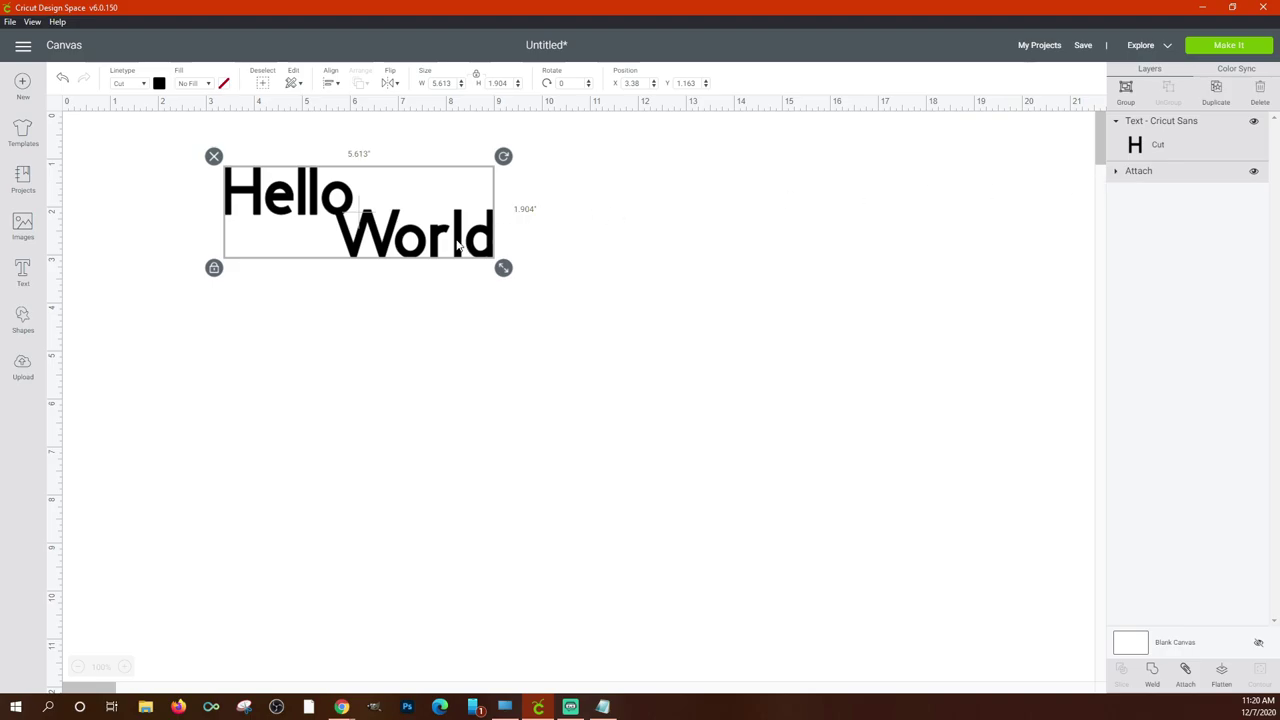
drag(458, 244, 519, 242)
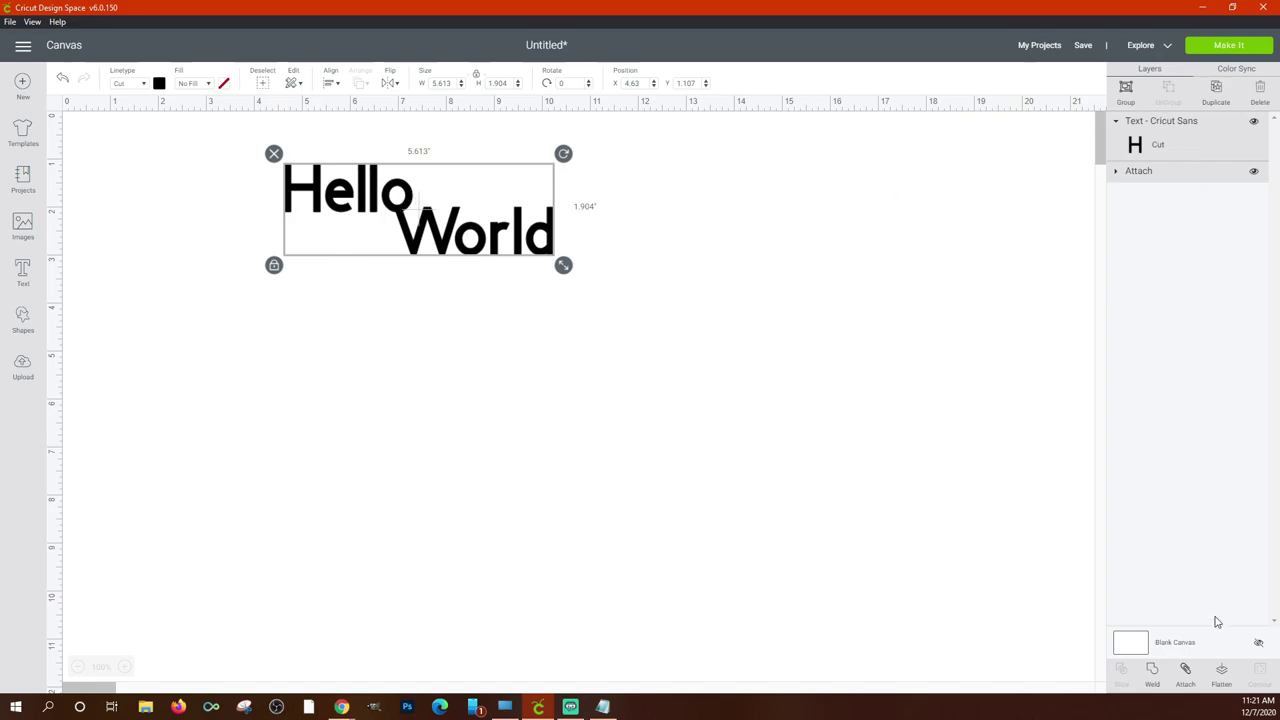
Delete "Hello" and the attached "World" to clear the canvas.
click(1125, 170)
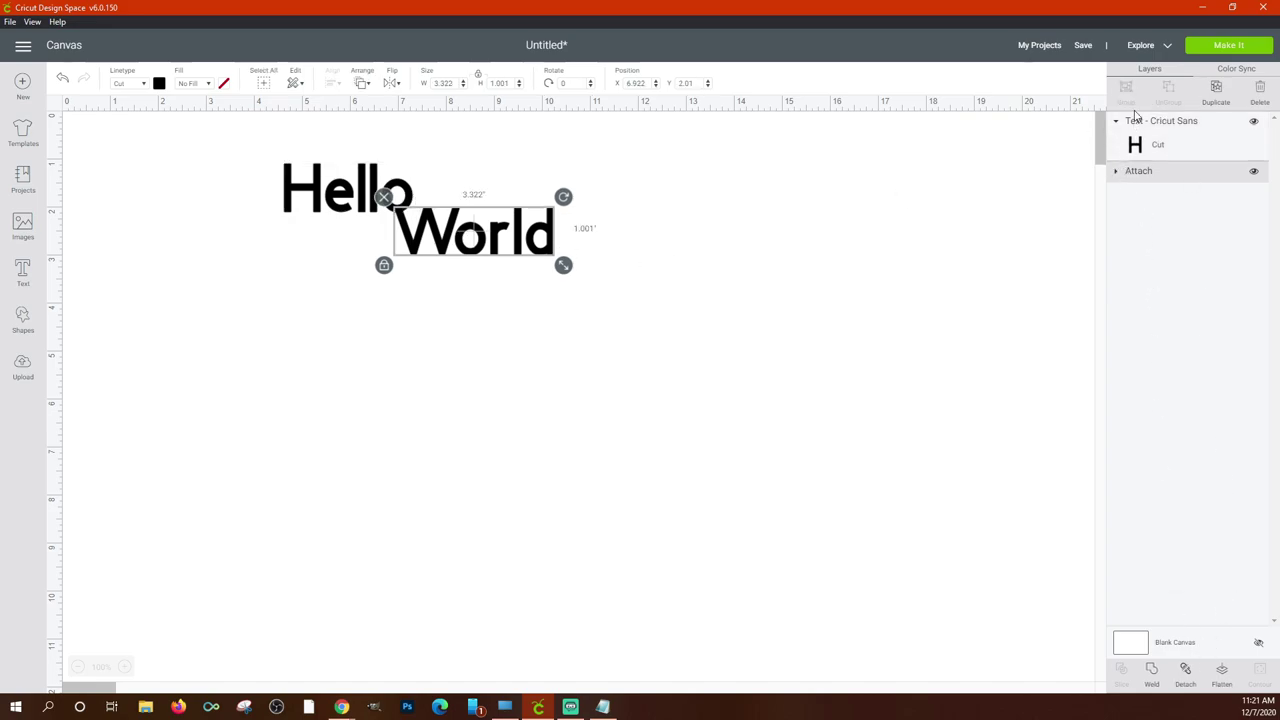
click(1137, 122)
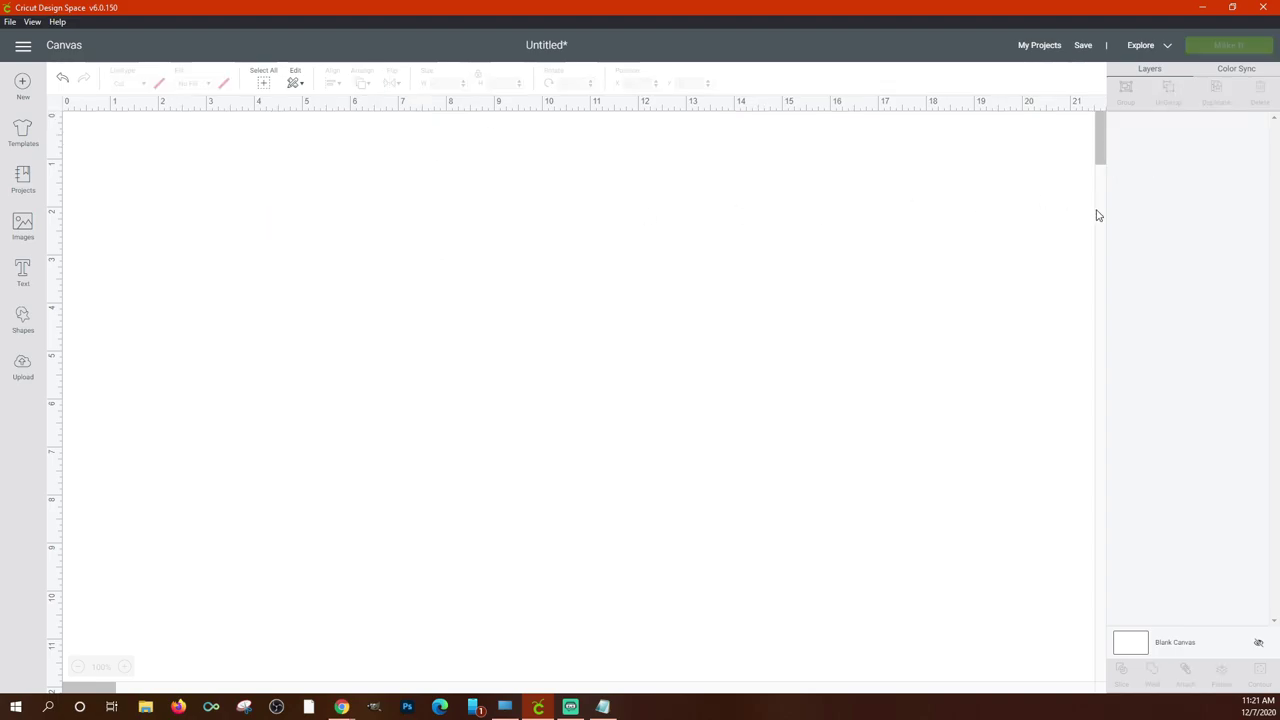
click(64, 81)
Add a new text "Hello" and move it to about X 2.84, Y 2.43 inches.
click(21, 272)
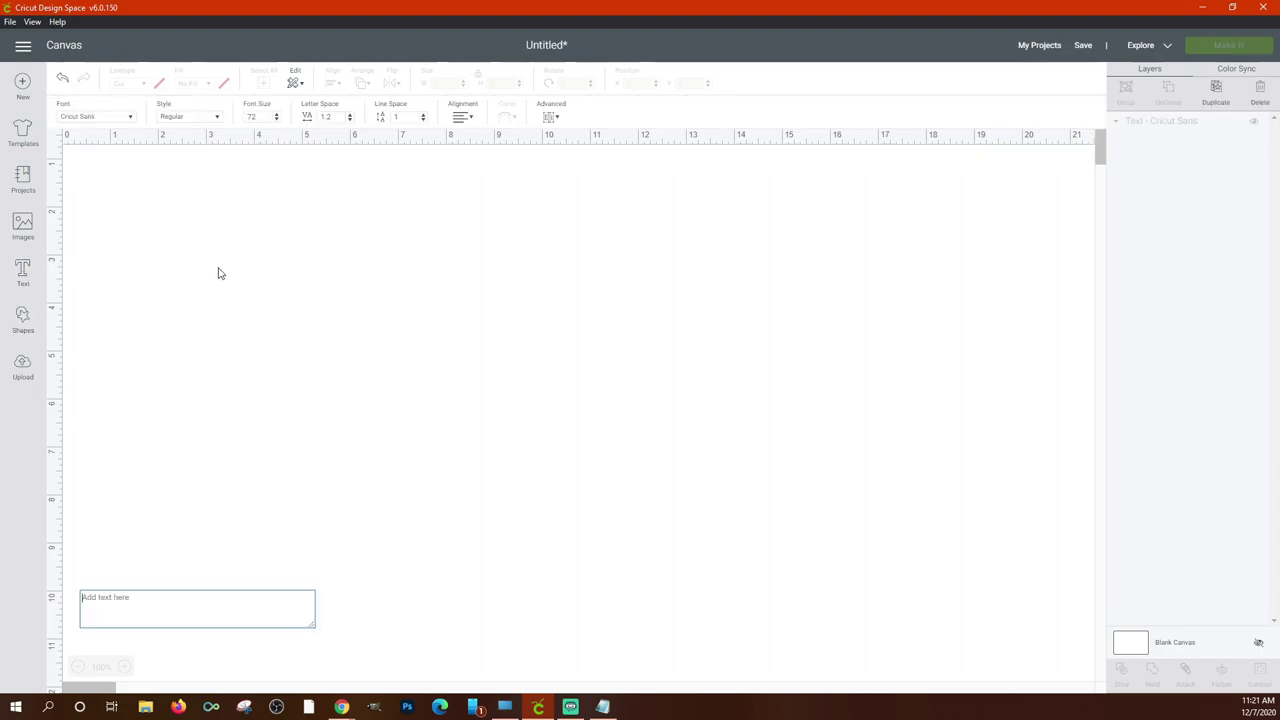
text(Hello)
click(267, 502)
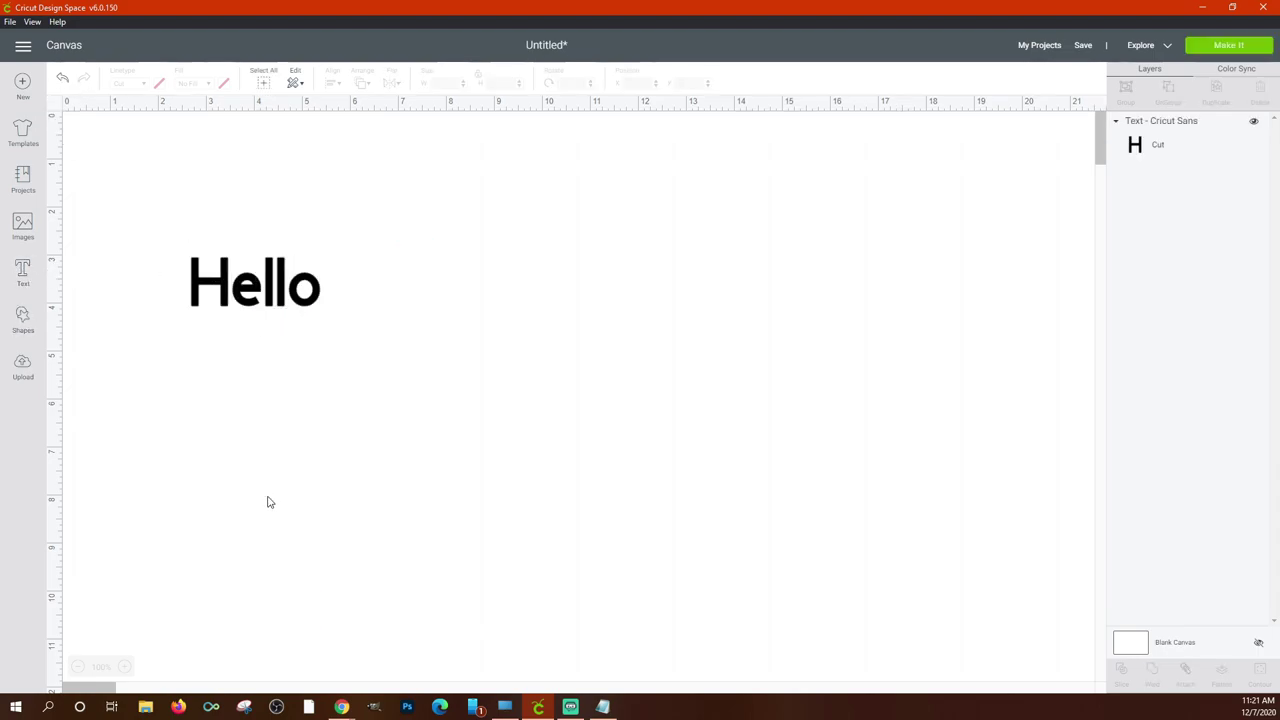
click(300, 292)
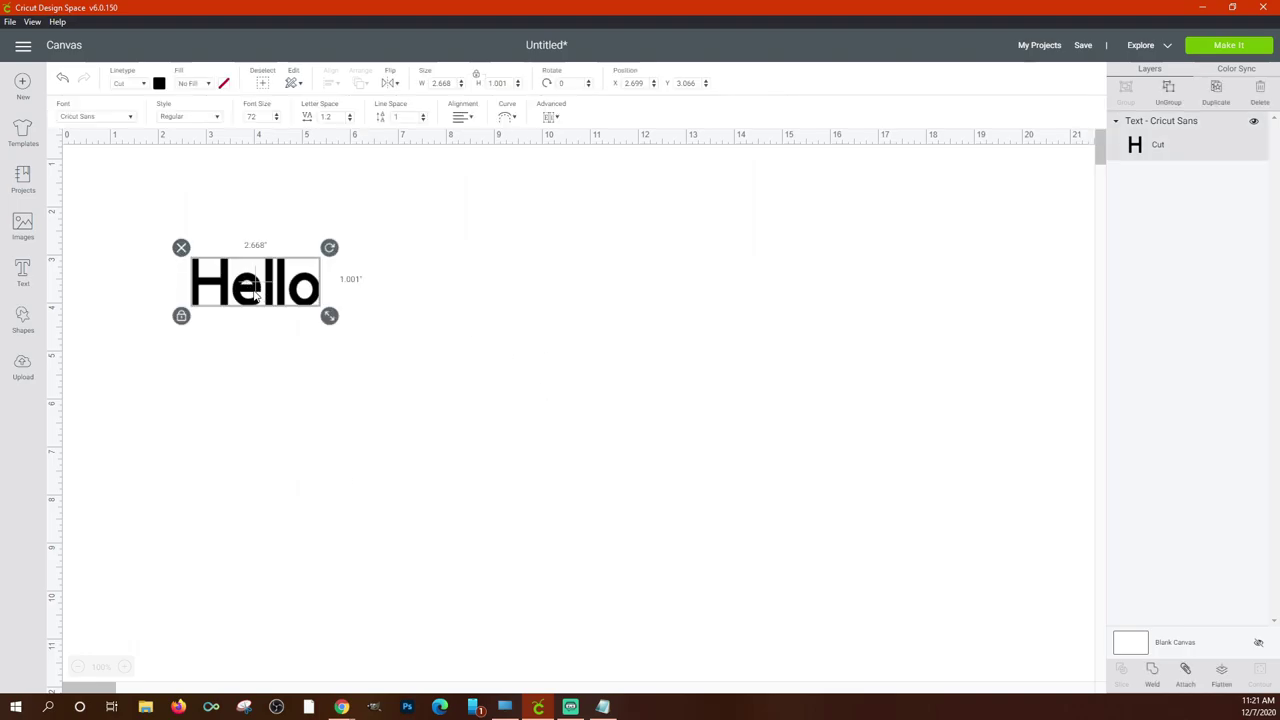
drag(250, 288, 257, 257)
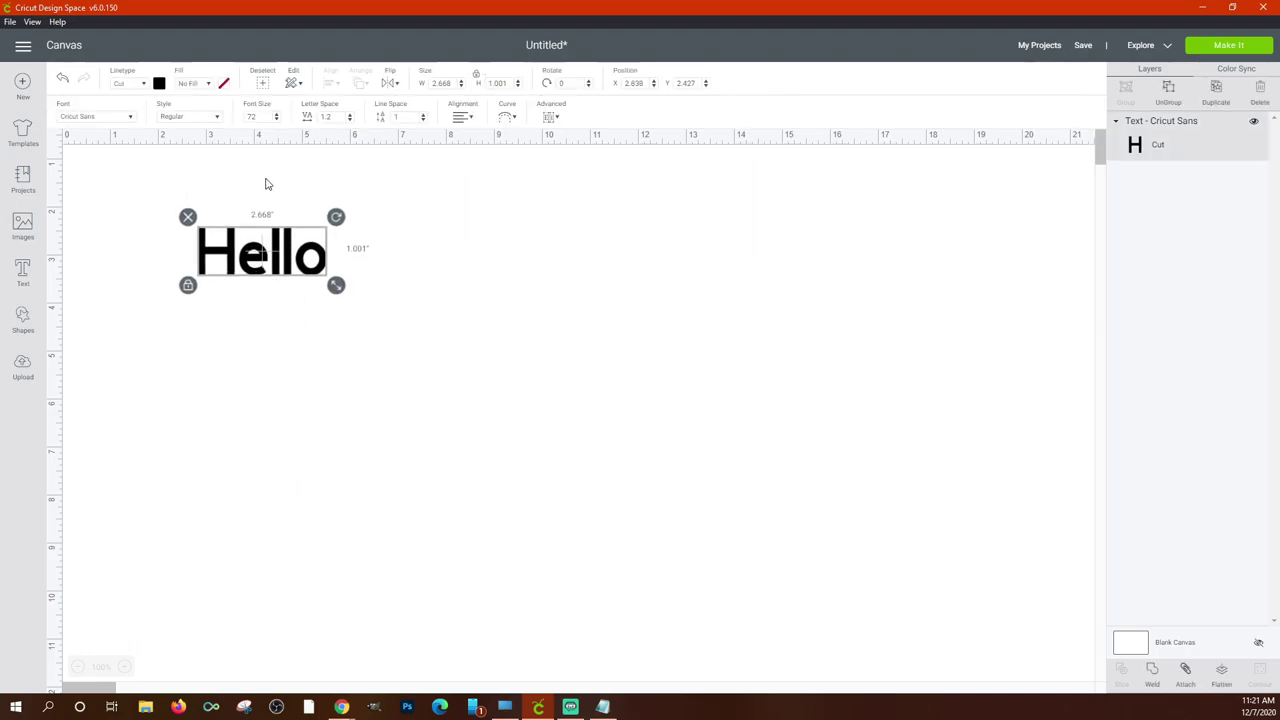
Ungroup the new "Hello" text into separate letters and select all five letters.
click(1169, 96)
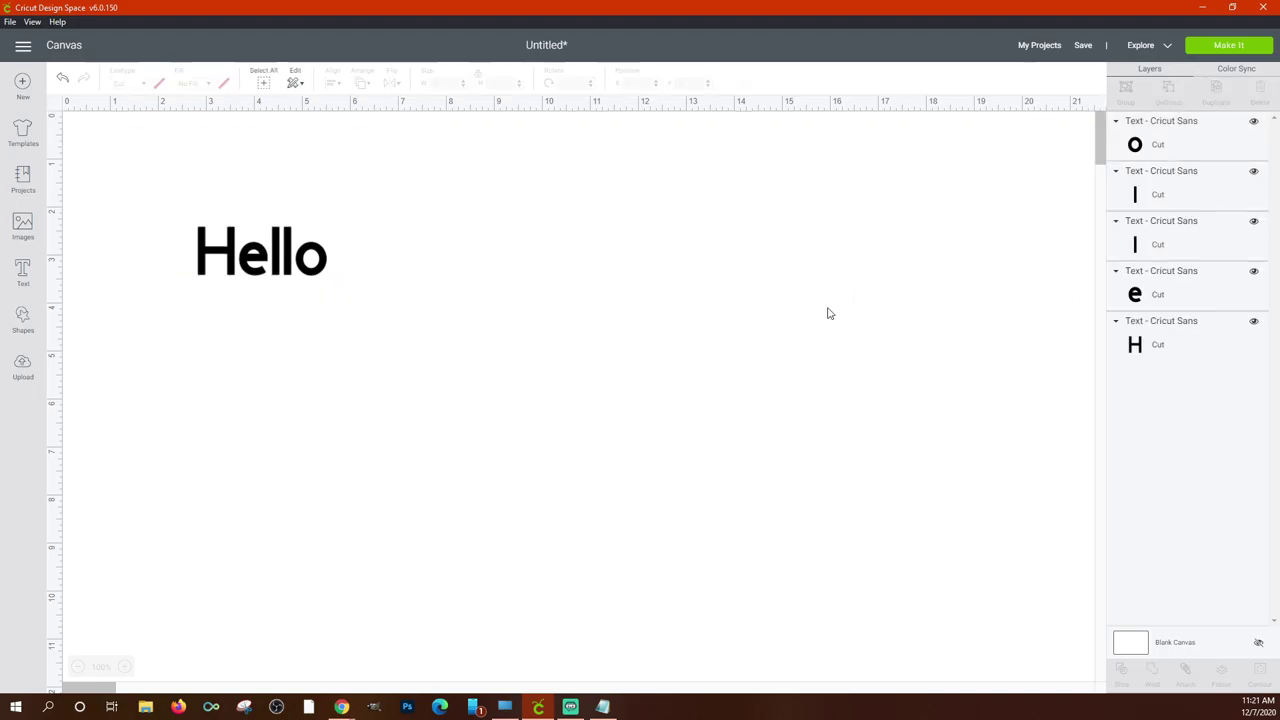
drag(348, 286, 232, 232)
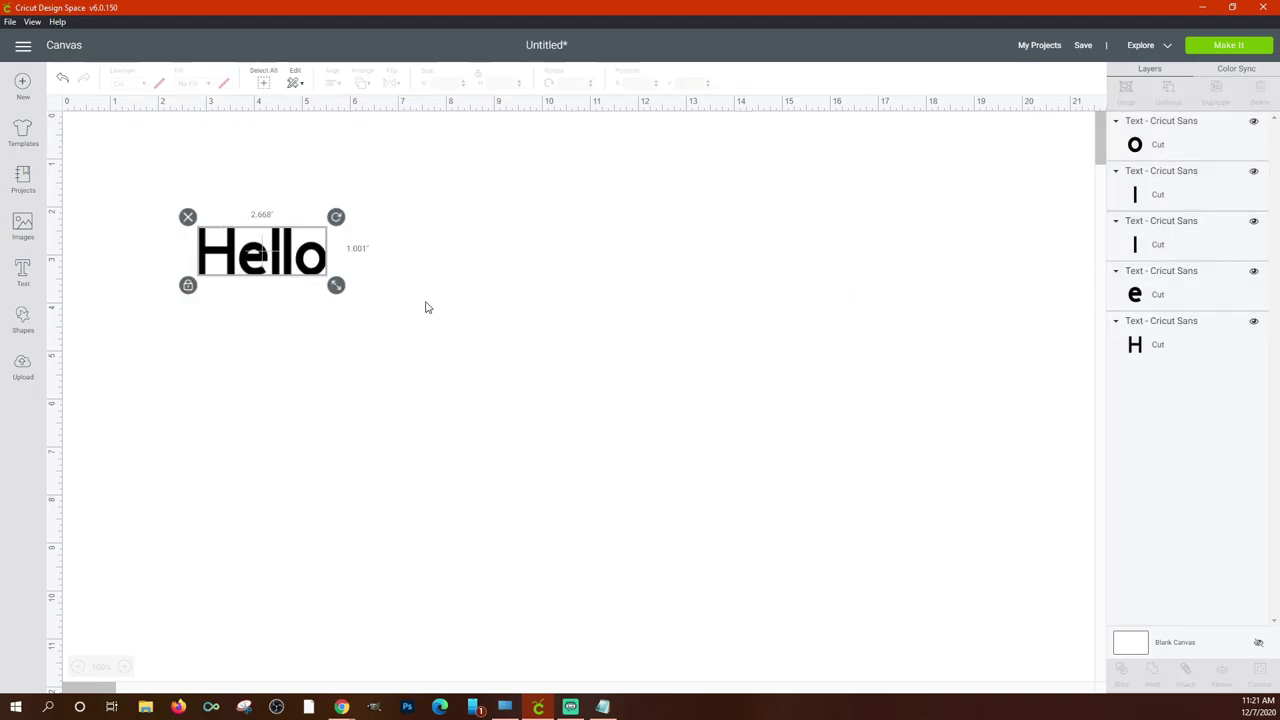
Spread the five separate "Hello" letters apart at staggered heights, covering about 6.82 by 2.07 inches.
click(426, 306)
drag(310, 276, 395, 310)
drag(295, 247, 382, 214)
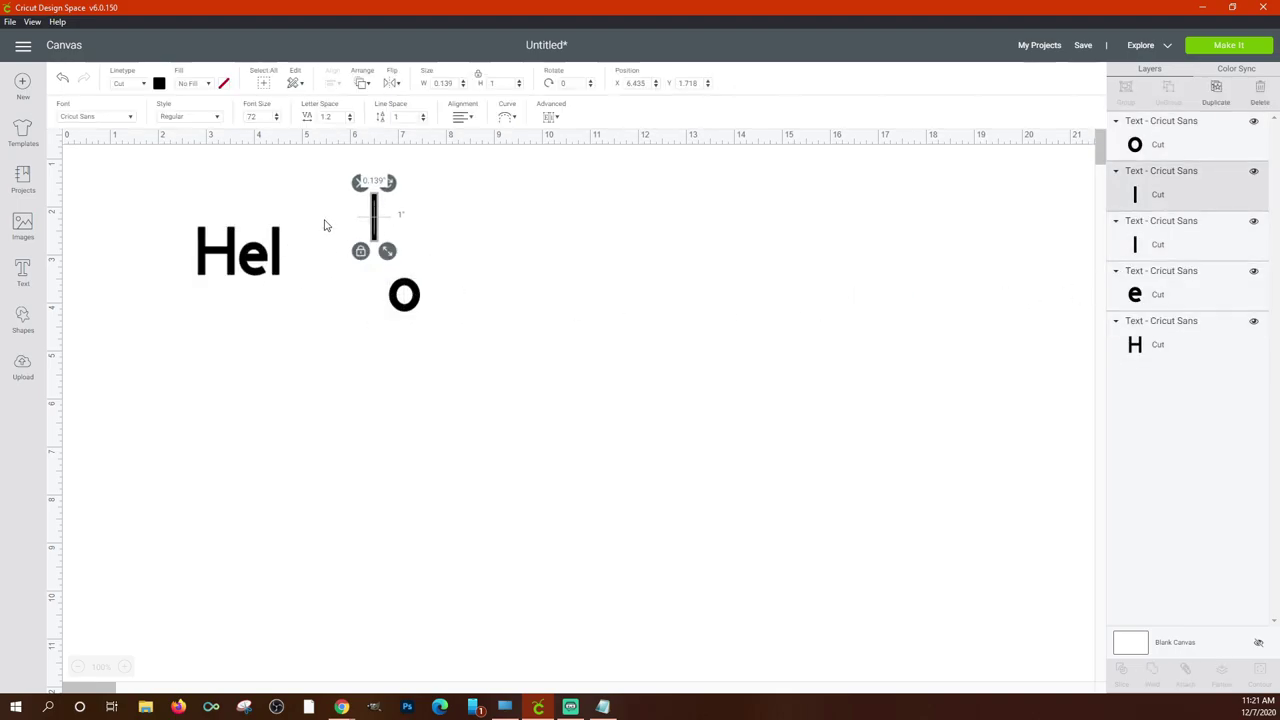
drag(276, 262, 294, 292)
drag(215, 258, 163, 276)
click(294, 280)
drag(296, 280, 313, 300)
drag(375, 222, 392, 235)
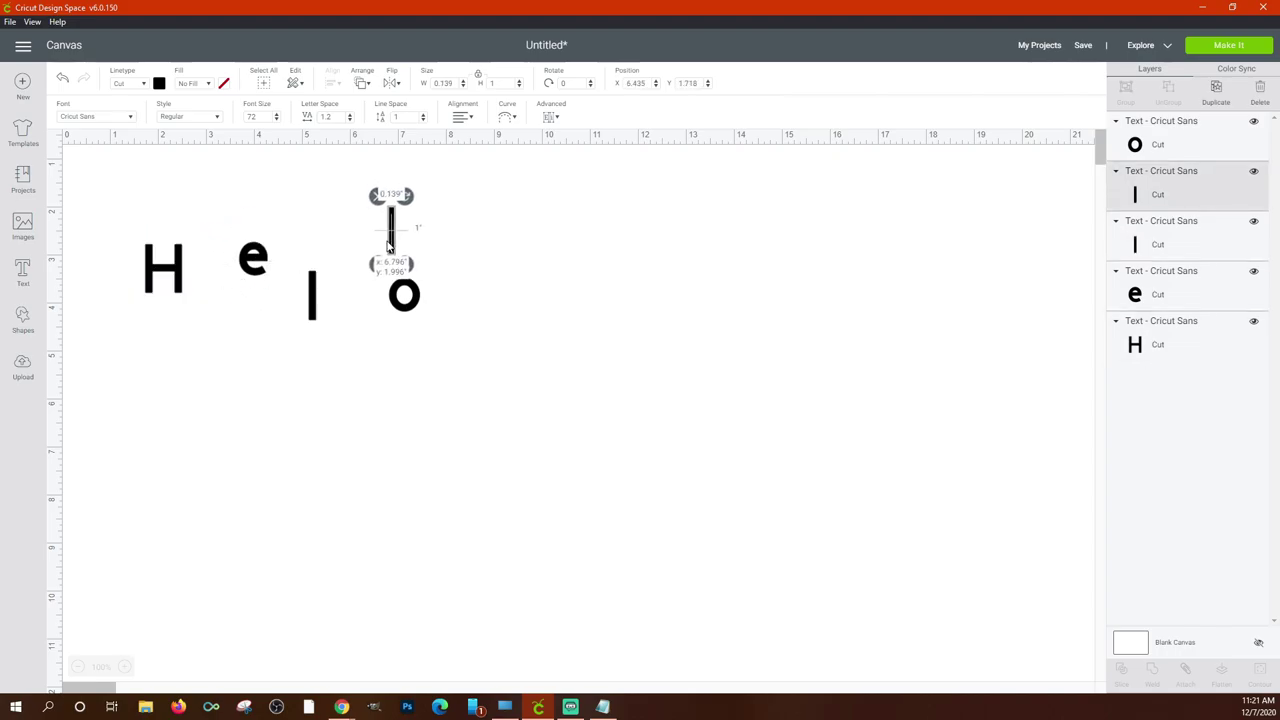
drag(419, 303, 472, 299)
drag(320, 289, 334, 275)
Group the five scattered letters, preview how the group is laid out on the cutting mat, and return to the canvas.
drag(606, 363, 63, 194)
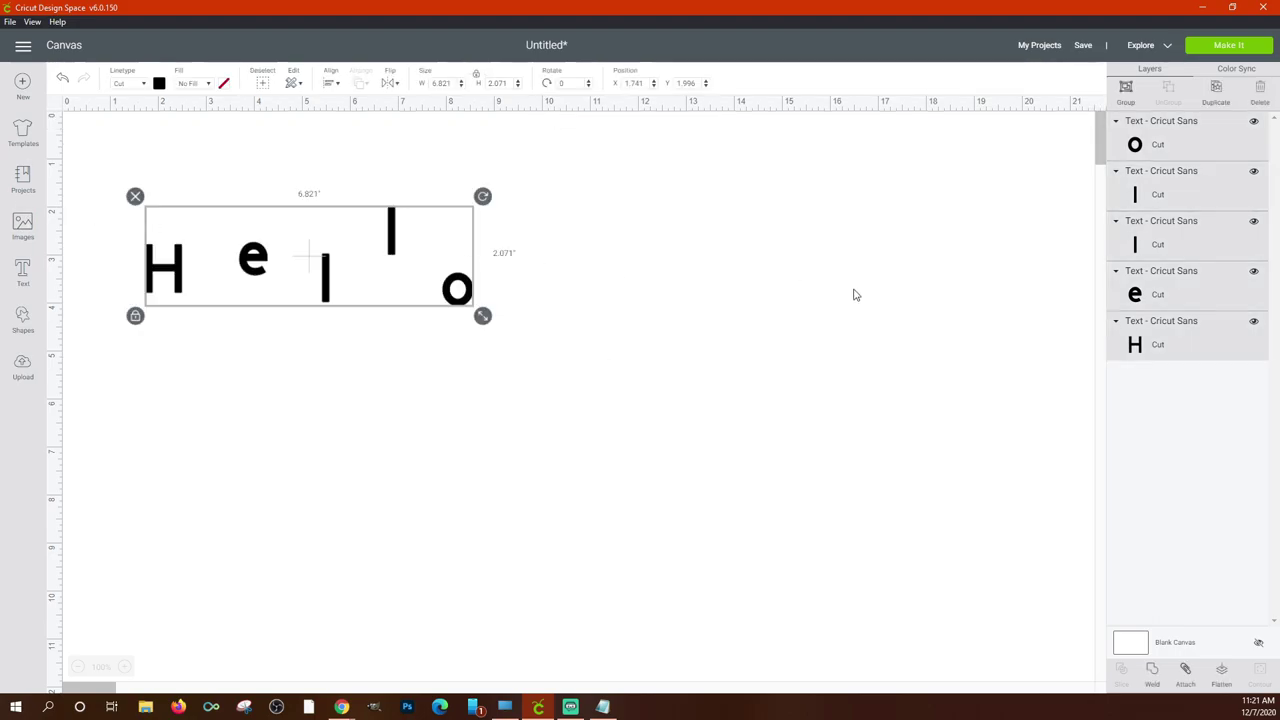
click(1126, 90)
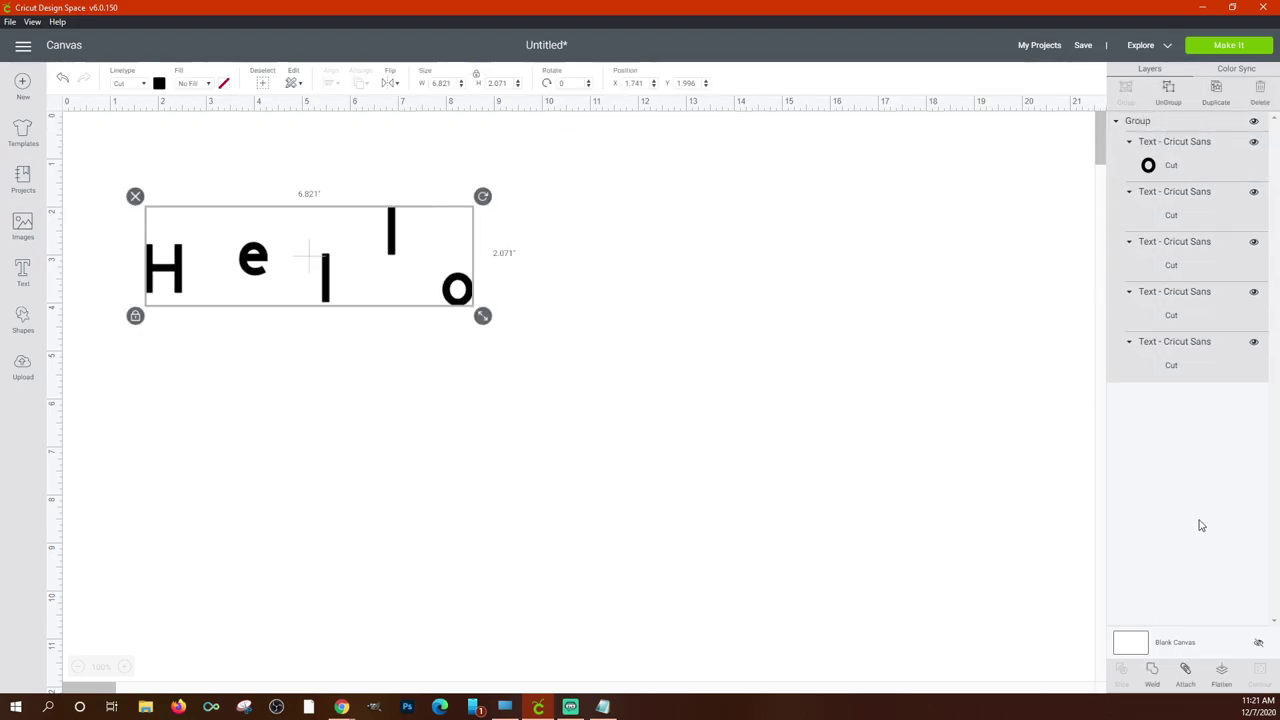
click(1226, 50)
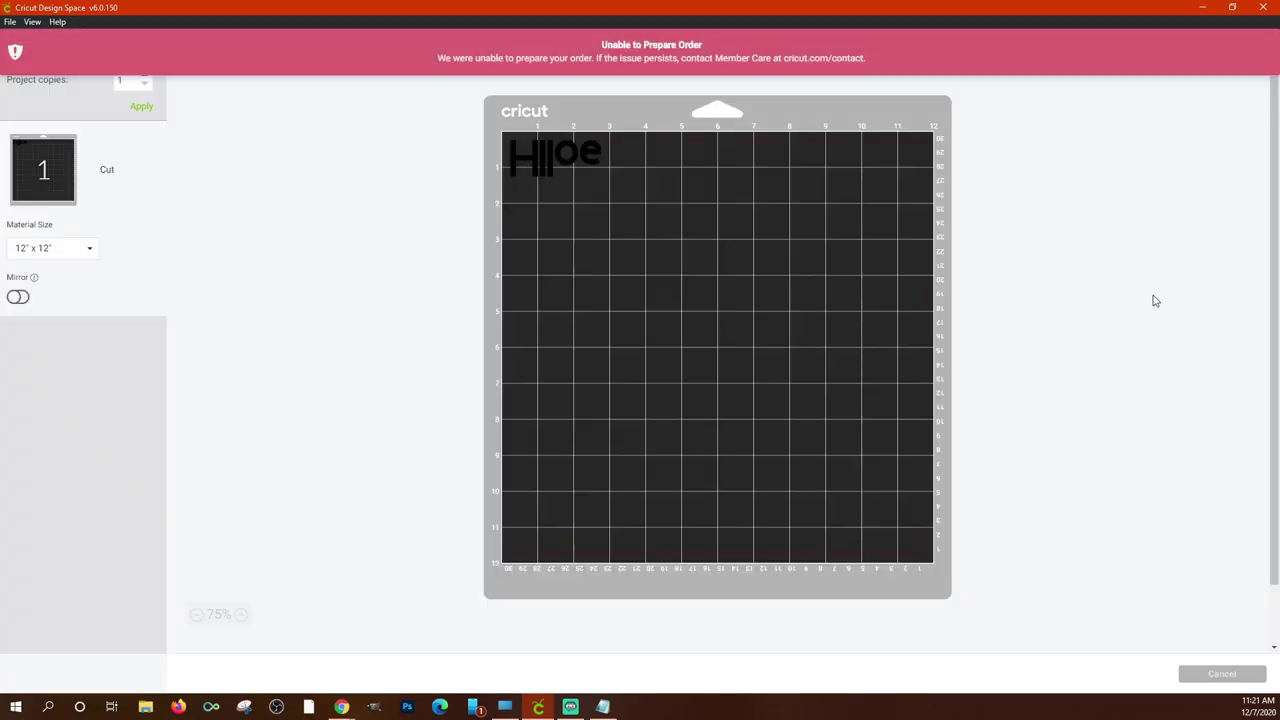
click(1228, 680)
Attach the grouped letters so their spacing is kept for cutting.
click(1185, 674)
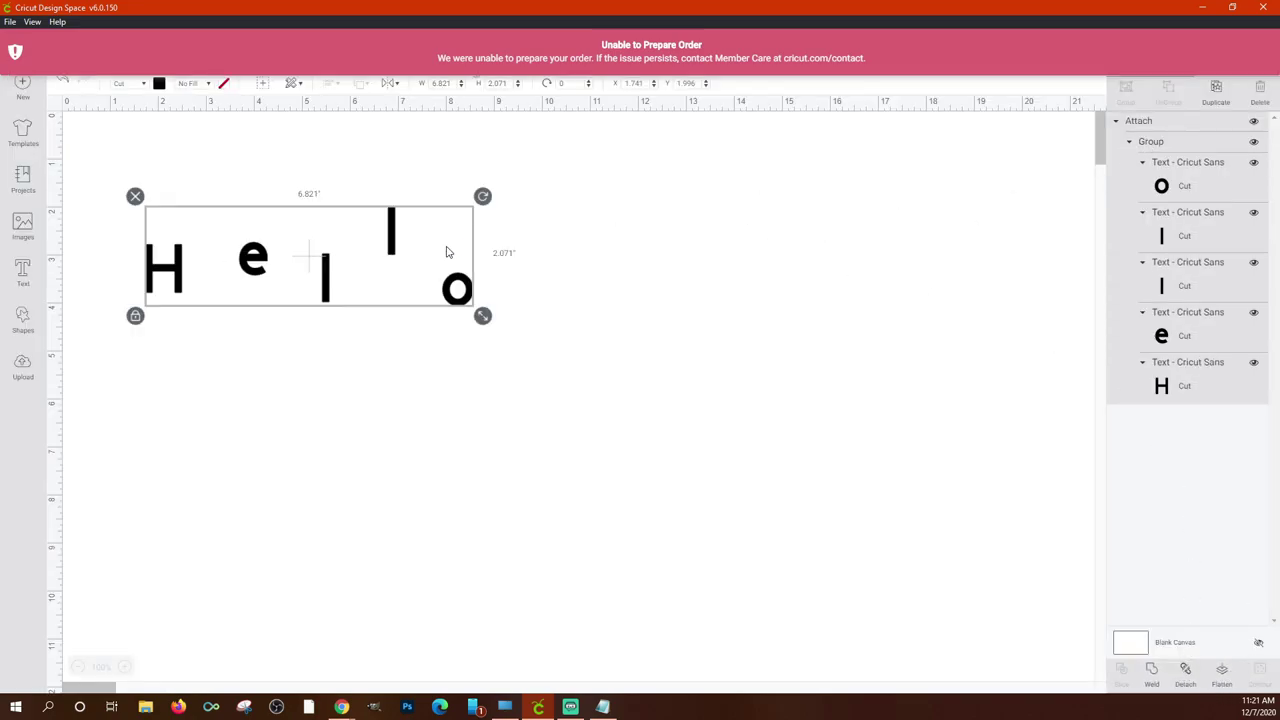
drag(107, 166, 522, 352)
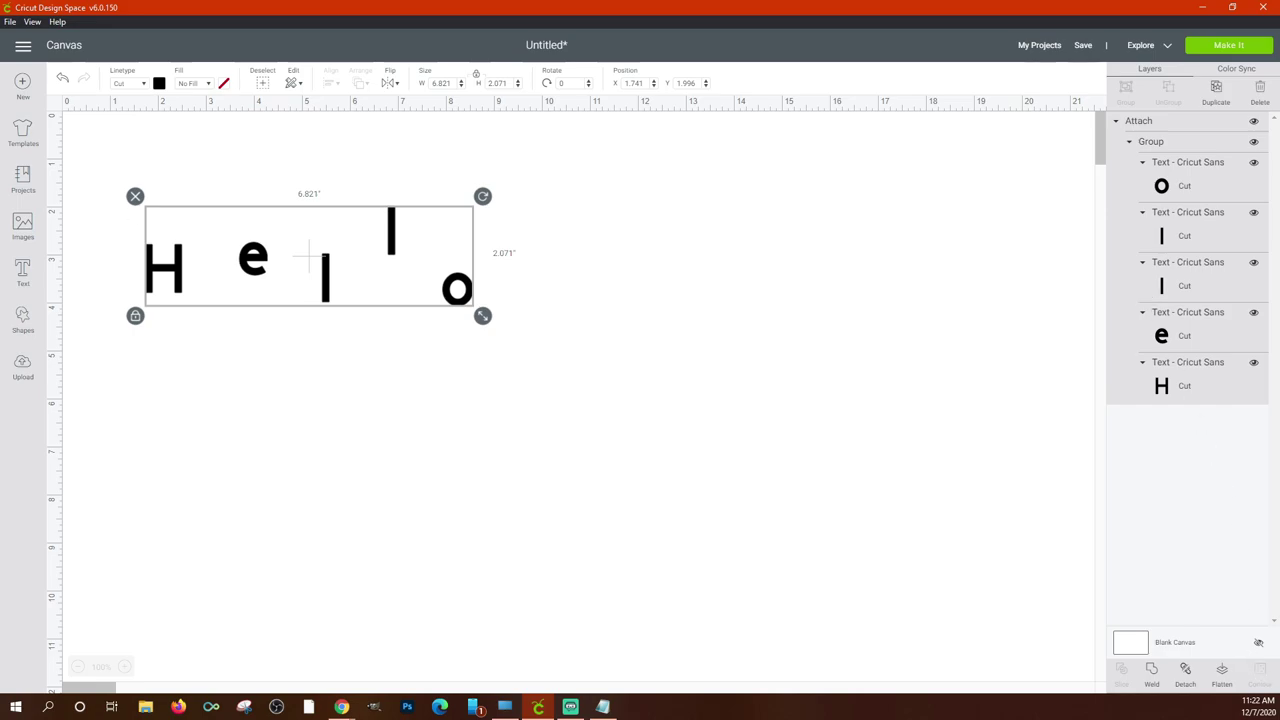
click(22, 368)
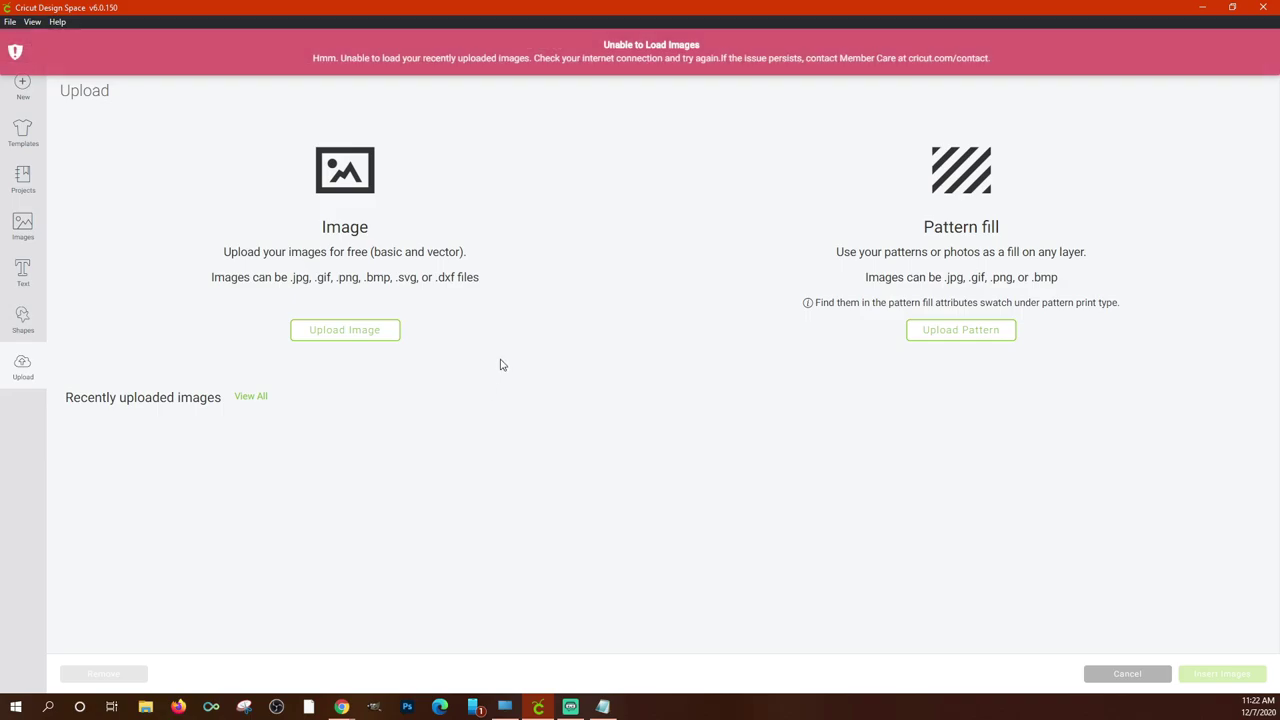
click(360, 330)
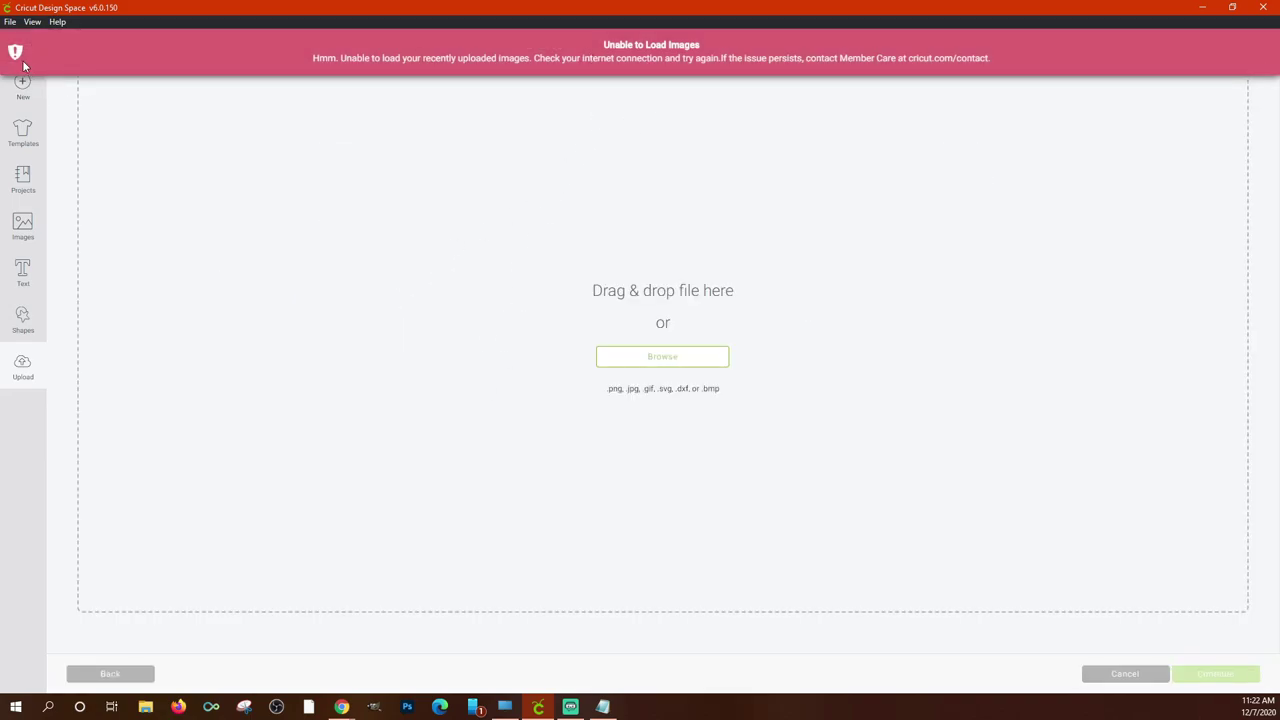
click(18, 375)
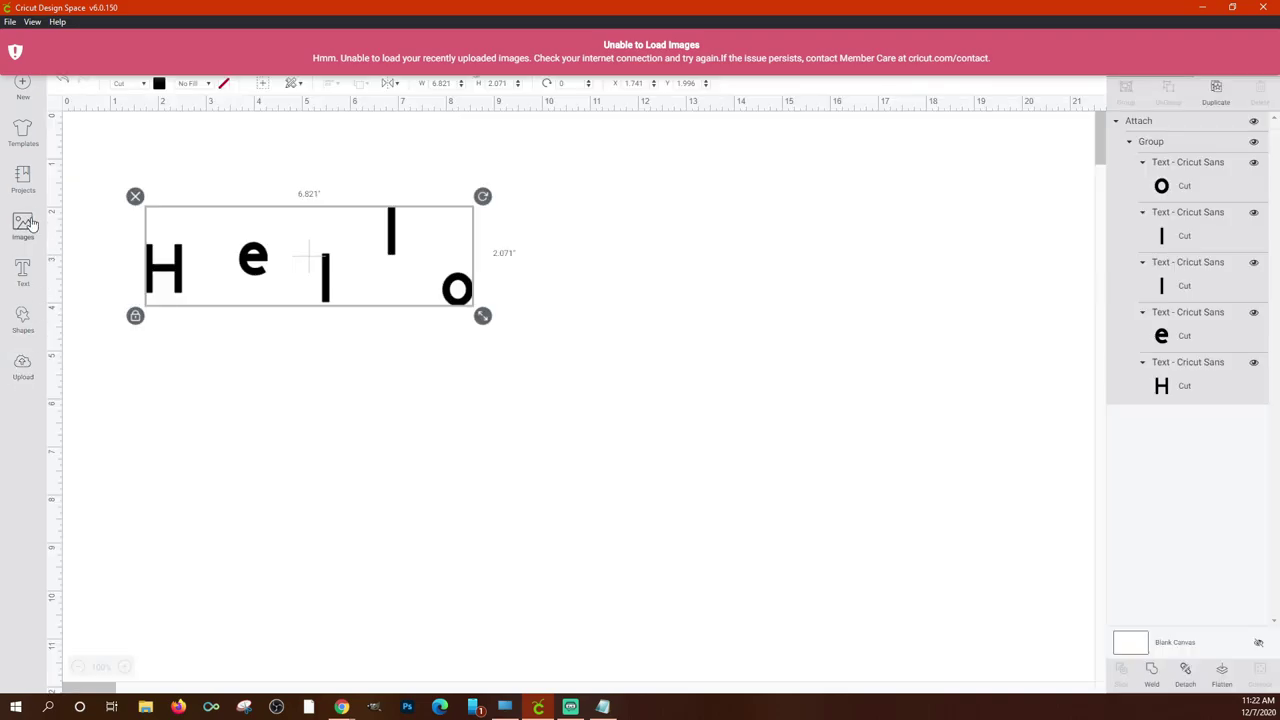
Try to insert the free black elephant image from the image library beside the attached letters.
click(22, 225)
click(328, 555)
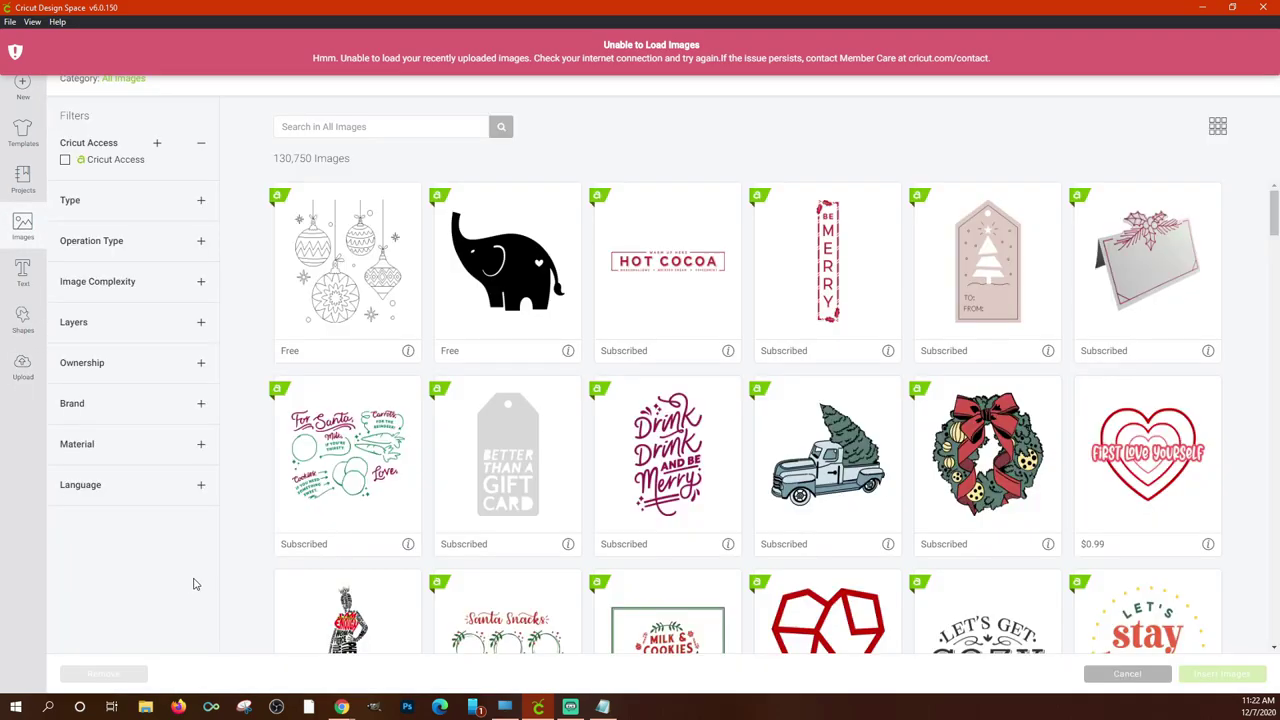
click(529, 264)
click(1214, 674)
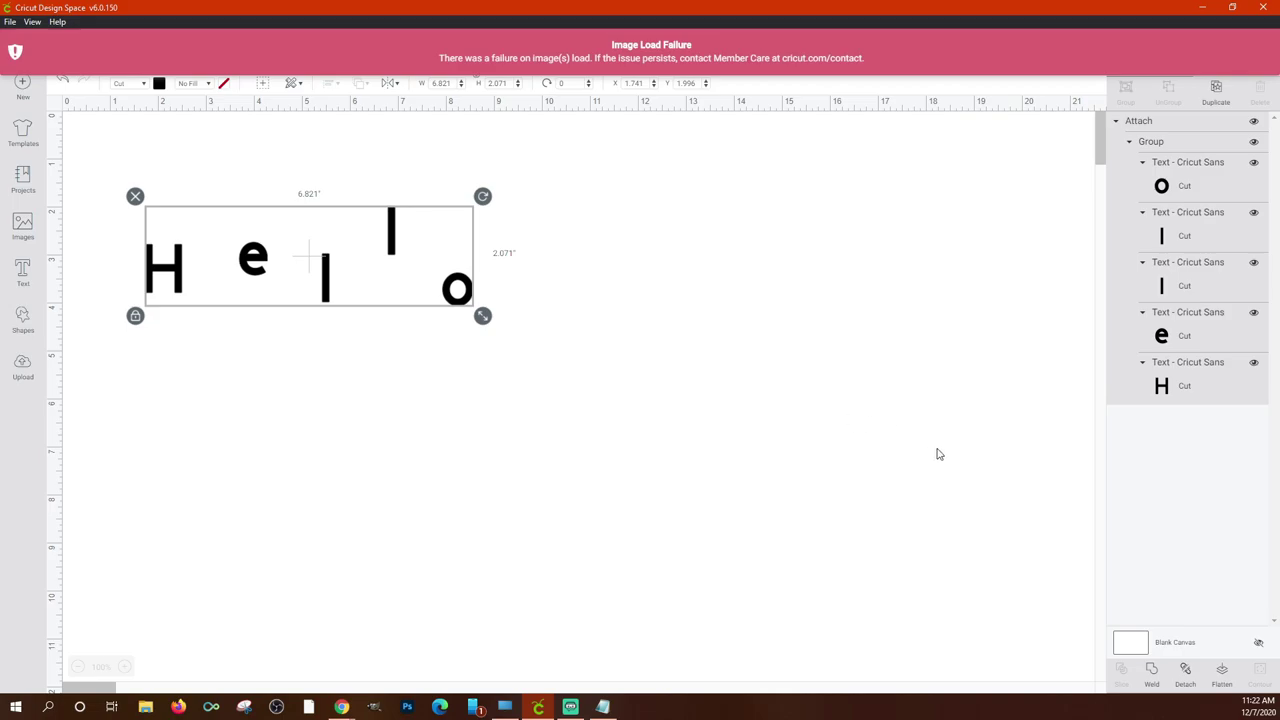
Move the attached "Hello" letters together to about X 5.71, Y 2.50 inches.
click(704, 341)
drag(531, 371, 148, 198)
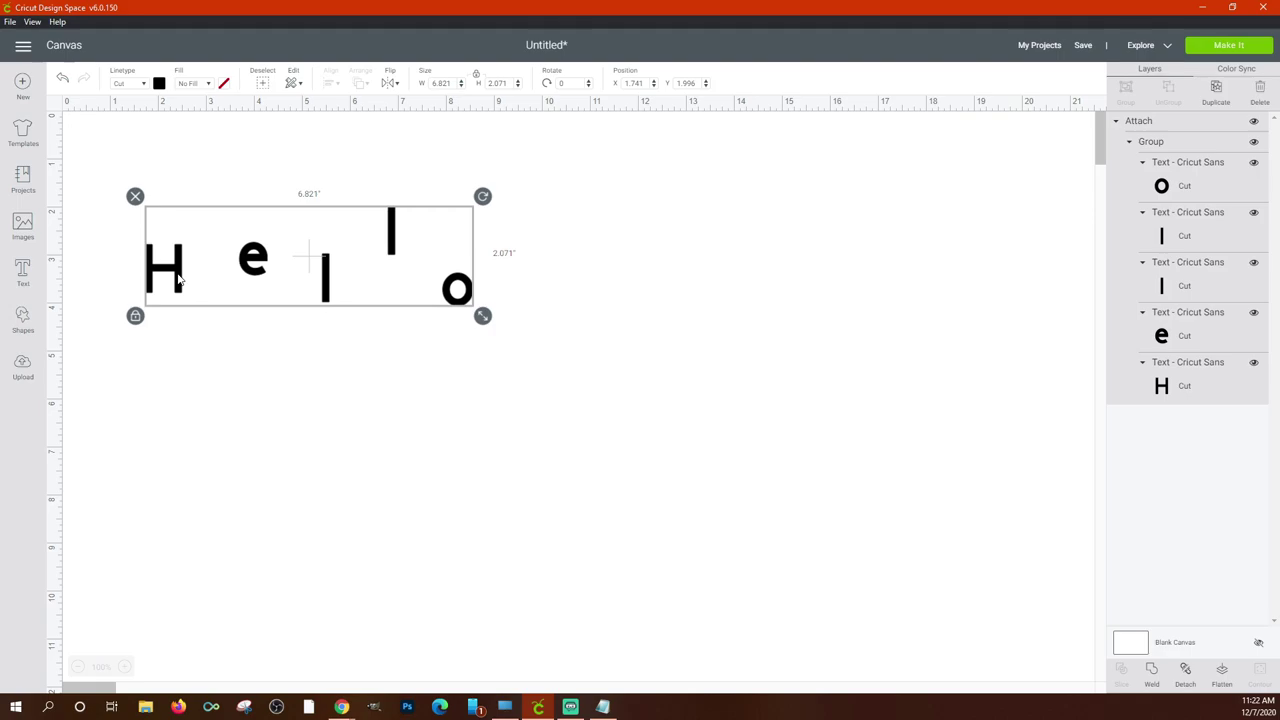
drag(178, 283, 368, 307)
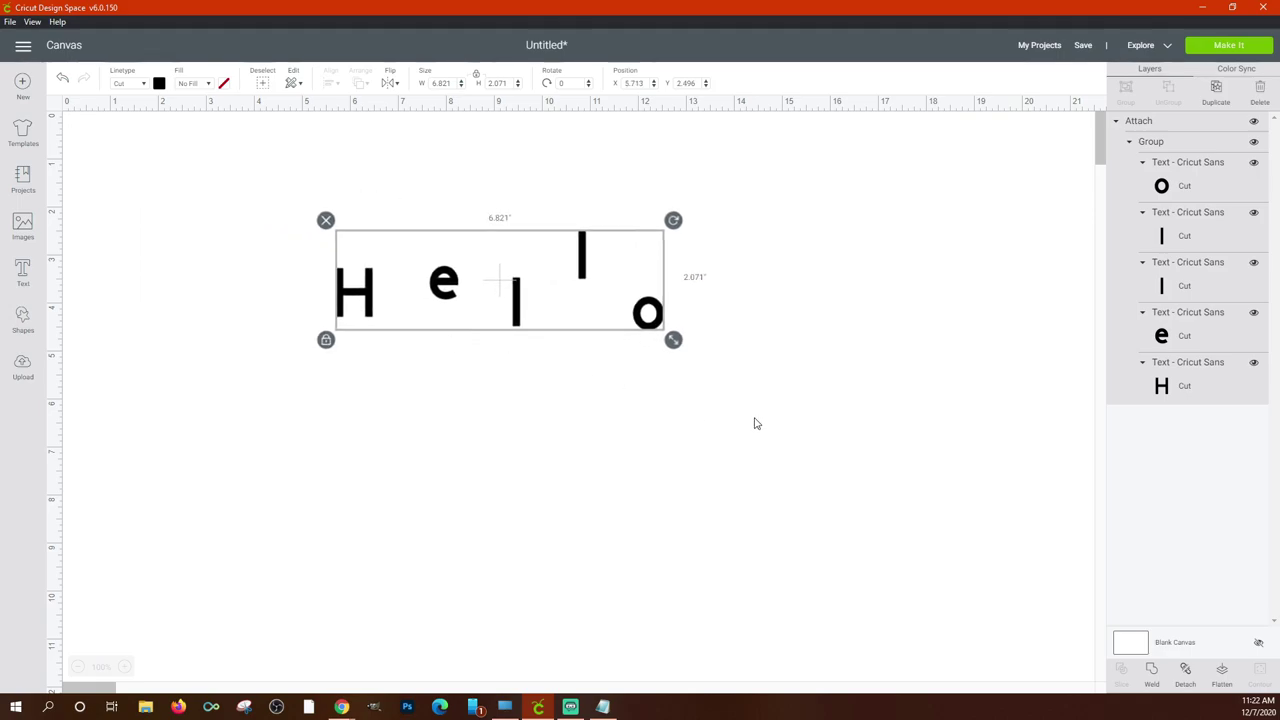
Start a new blank project, replacing the current one without saving it.
click(23, 226)
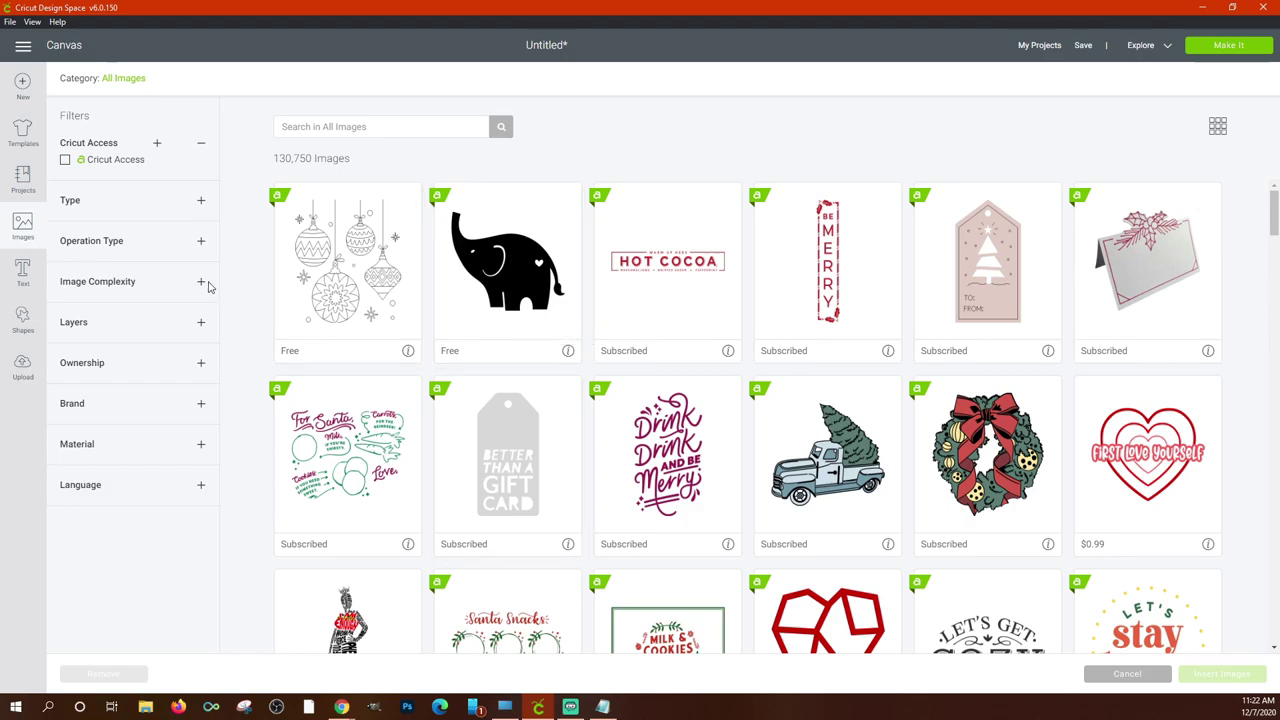
click(30, 135)
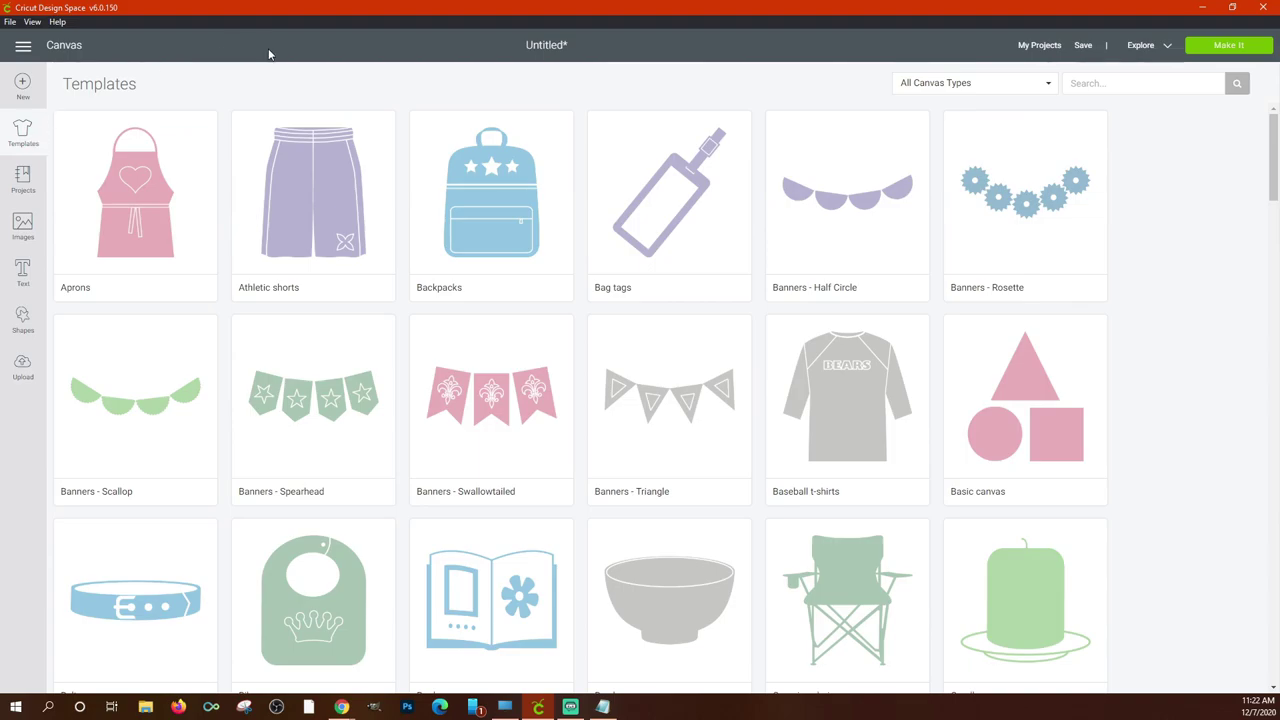
click(21, 88)
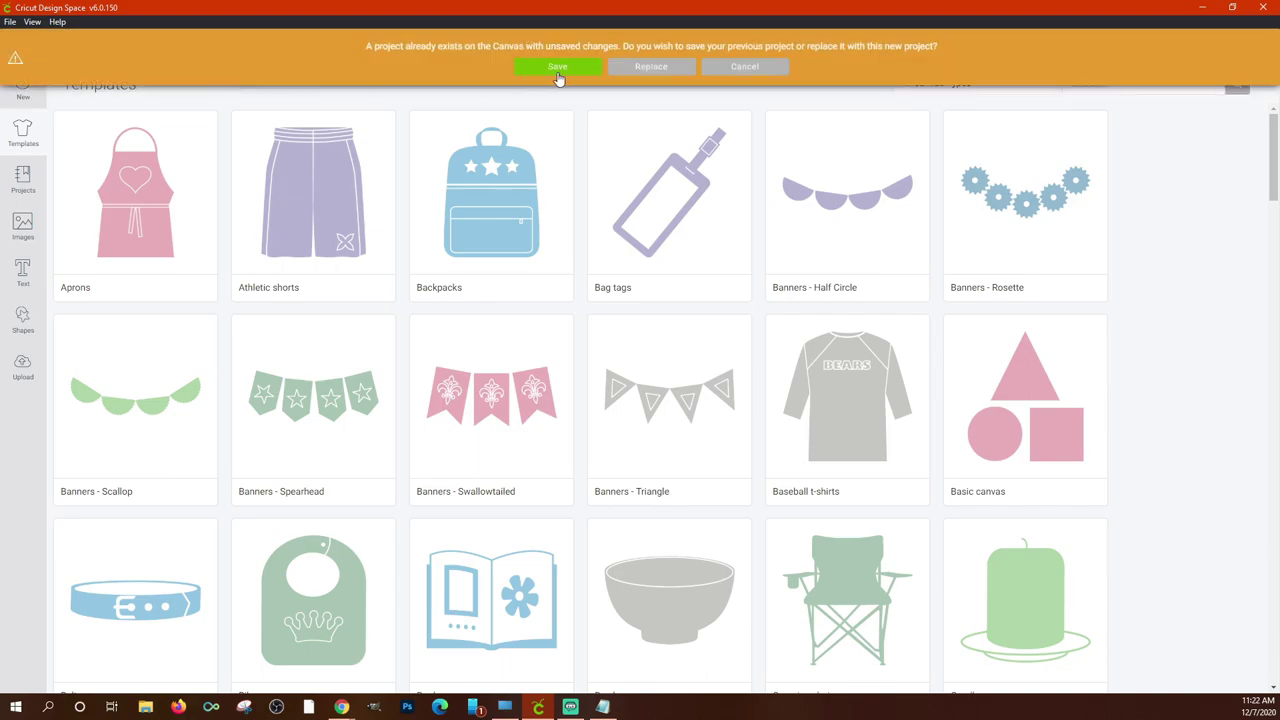
click(655, 72)
Try to insert the free black elephant image into the new blank project.
click(23, 228)
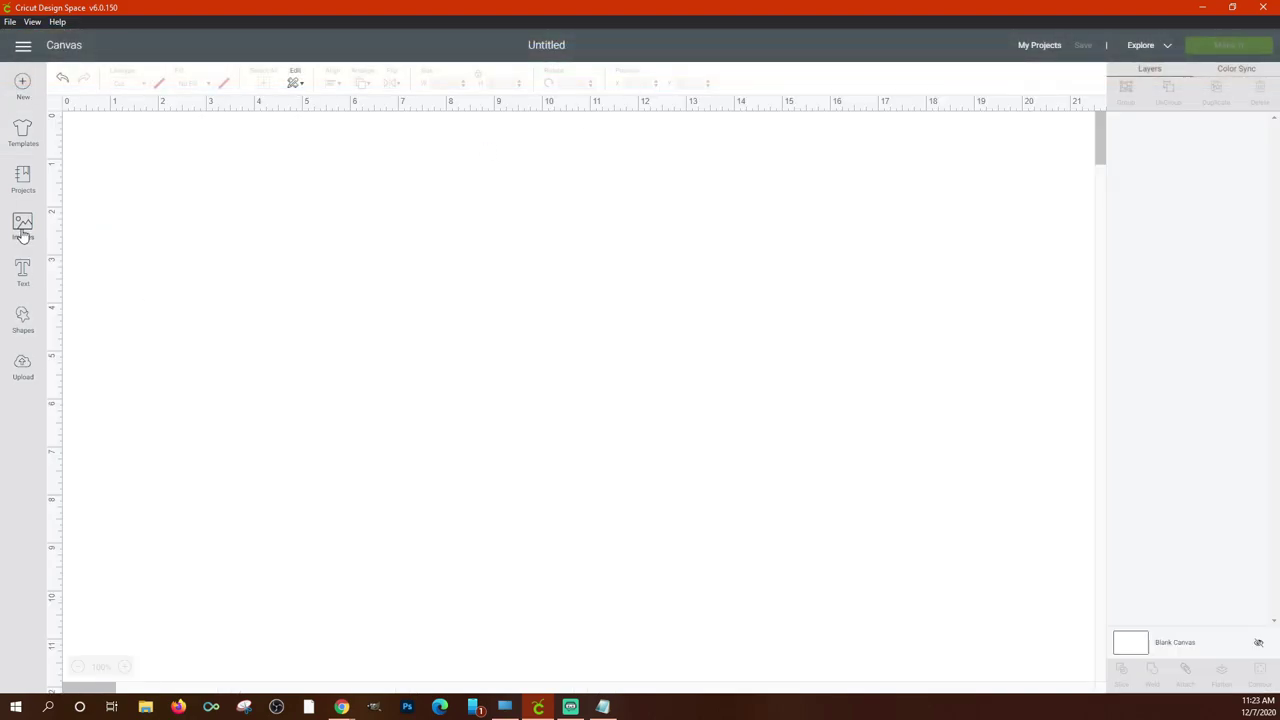
click(245, 568)
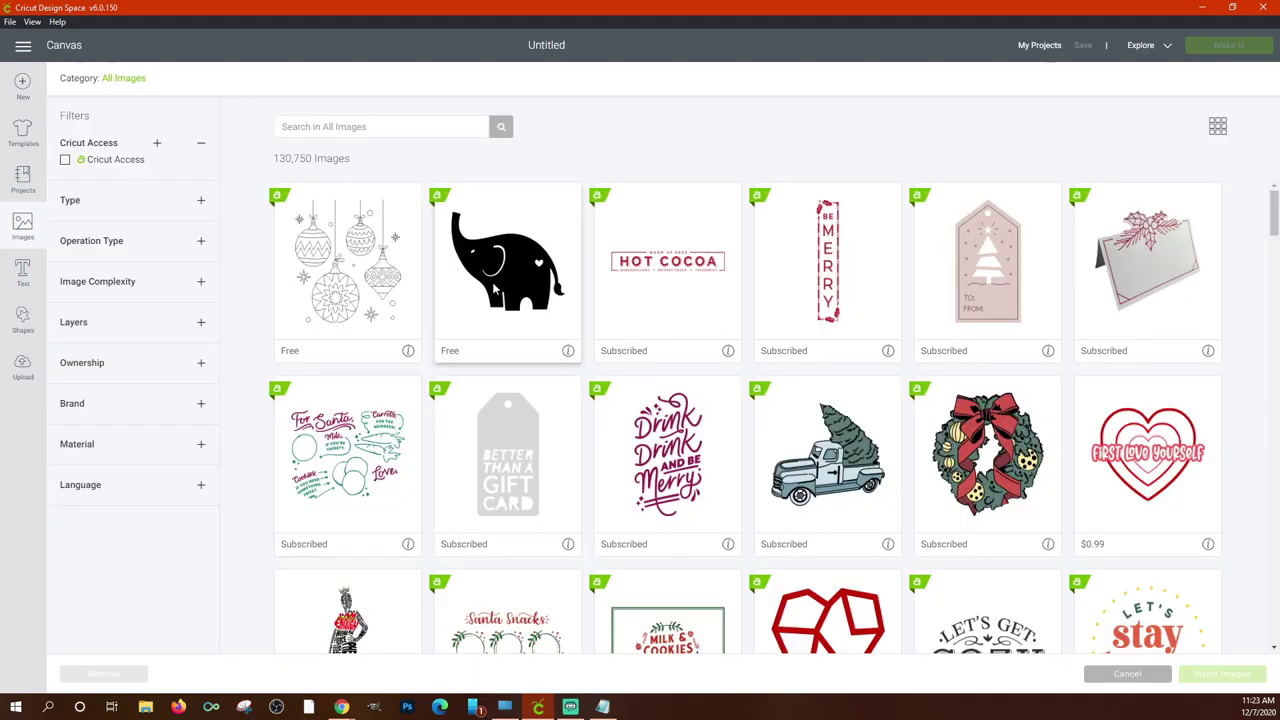
click(456, 314)
click(1208, 674)
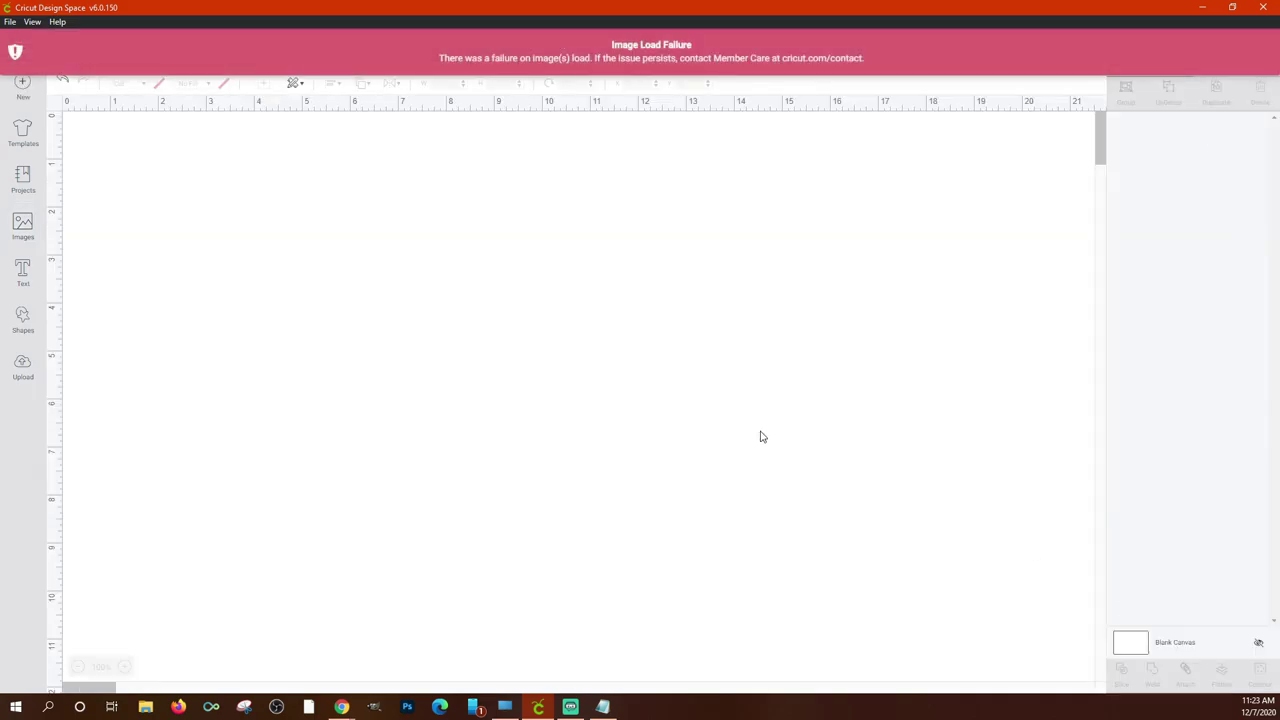